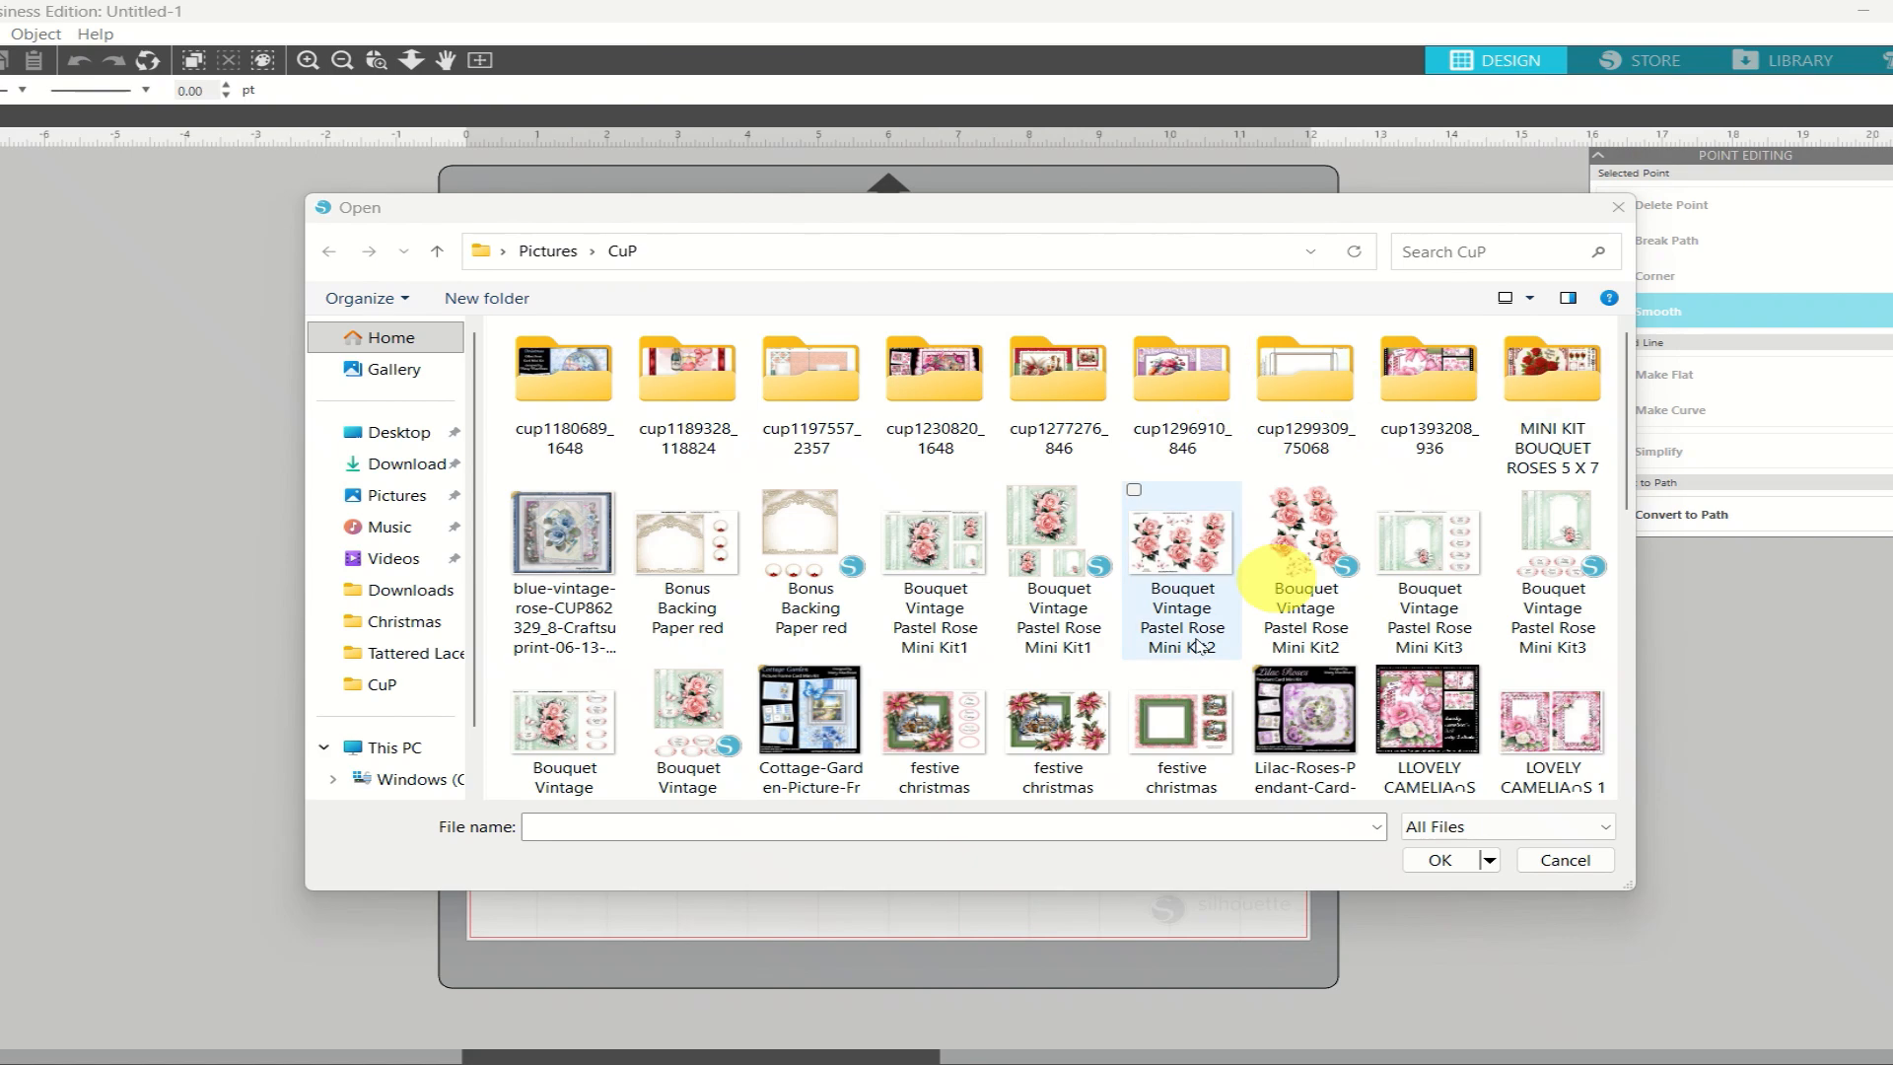
Open the file "festive christmas village and pink poinsettias mk sheet 1" and scale the image to 6 in high
double_click(947, 738)
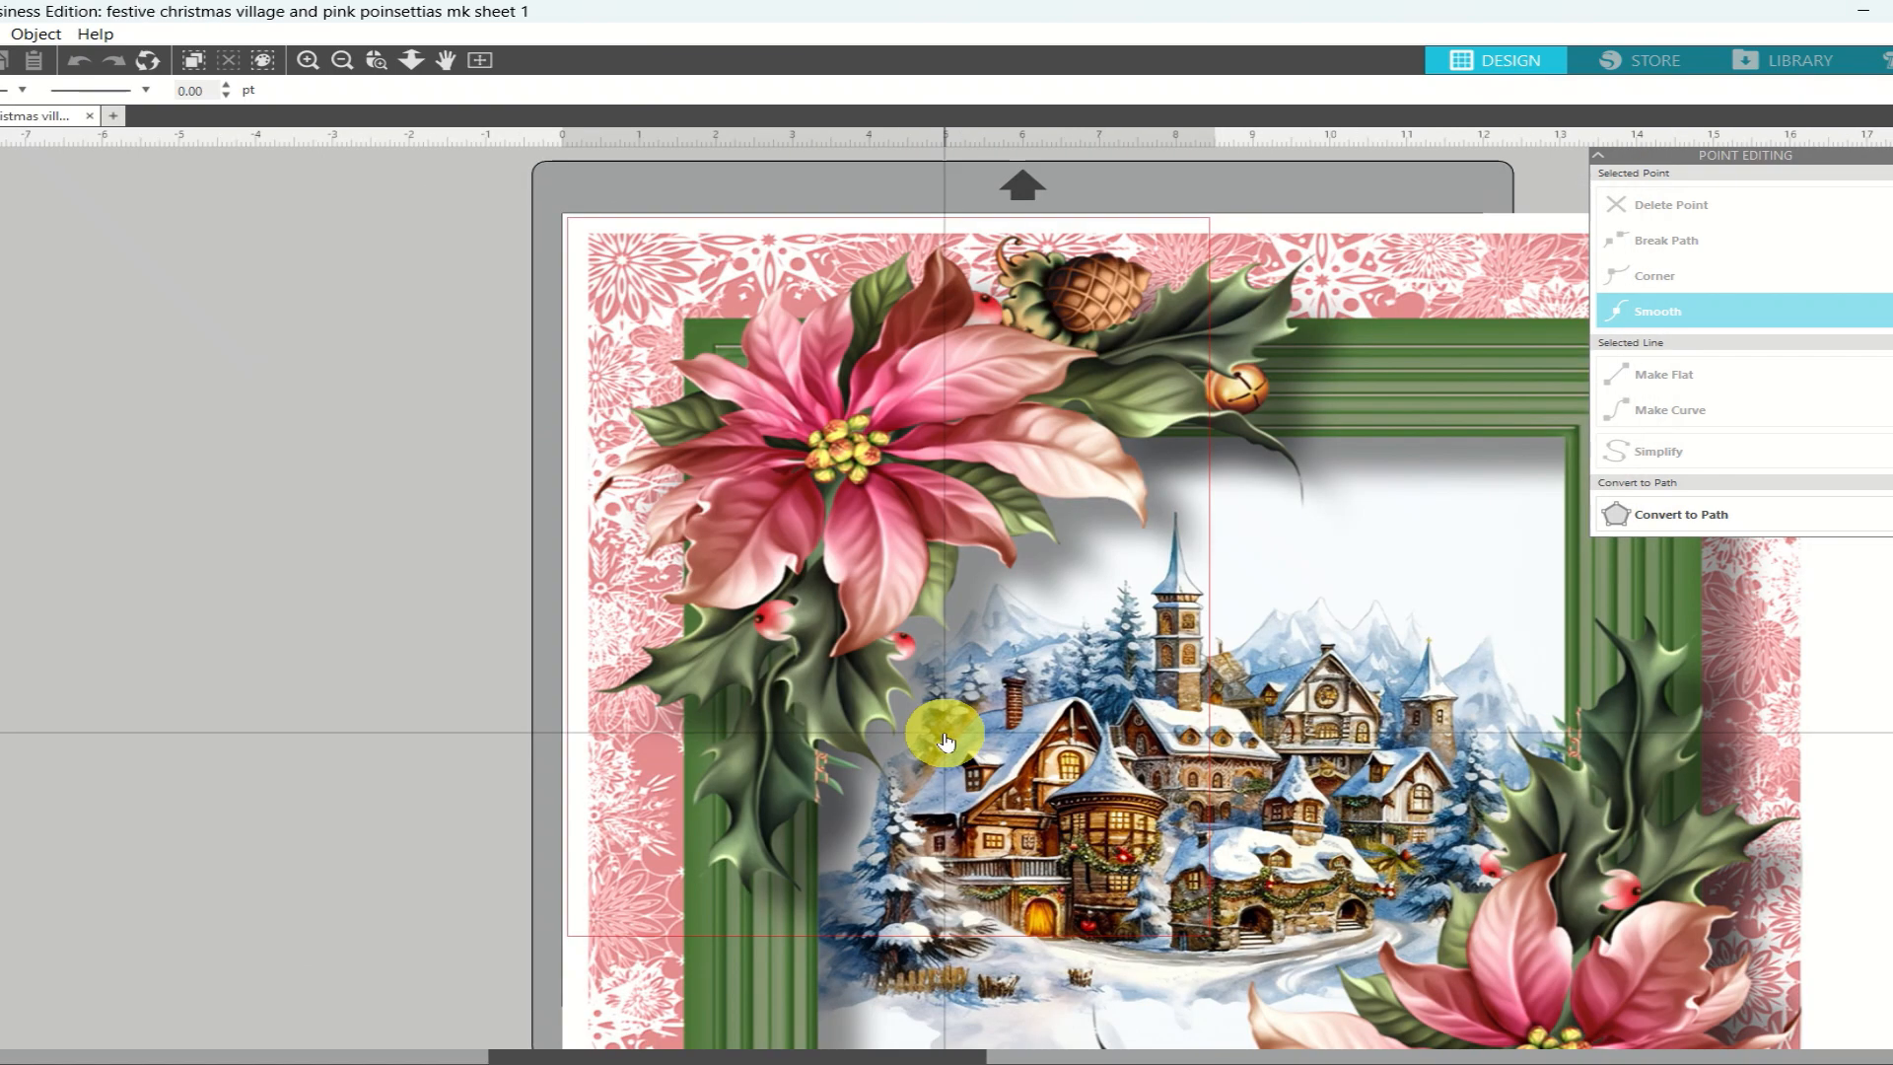
left_click(1020, 715)
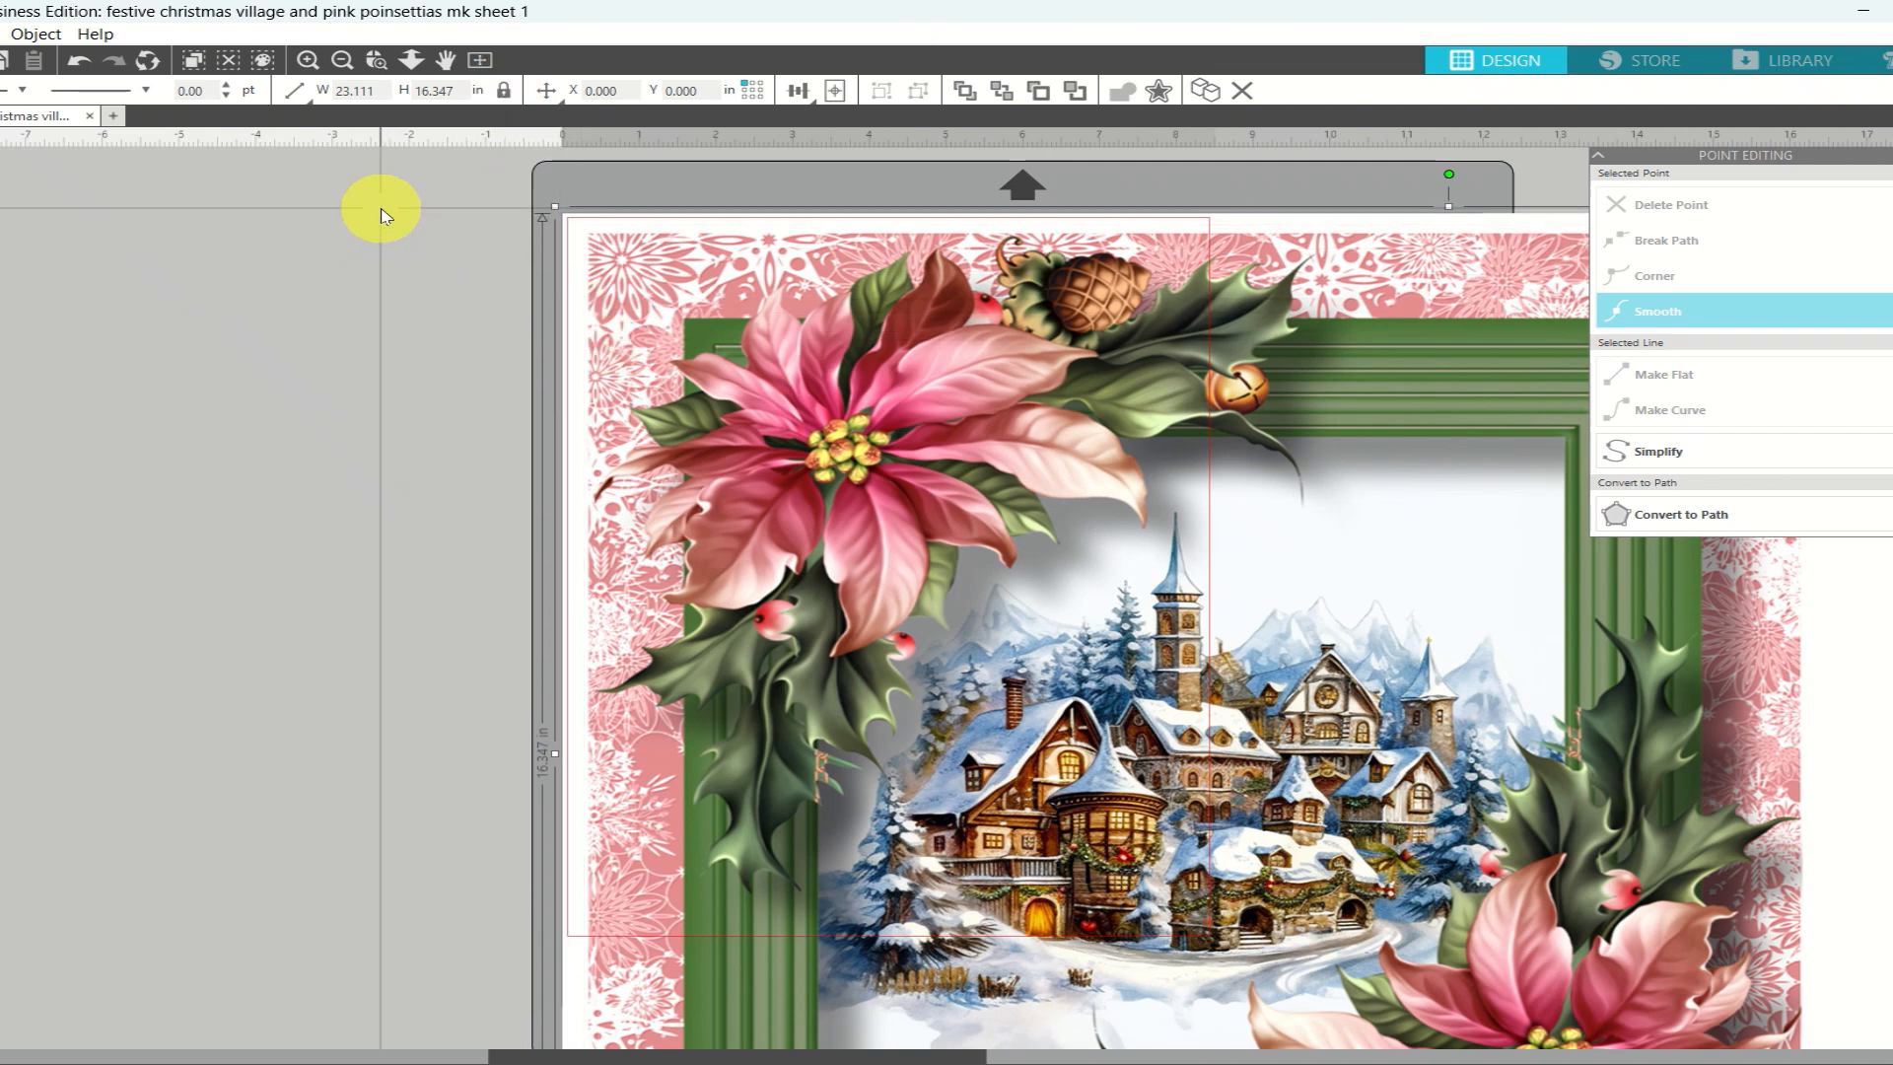
double_click(459, 90)
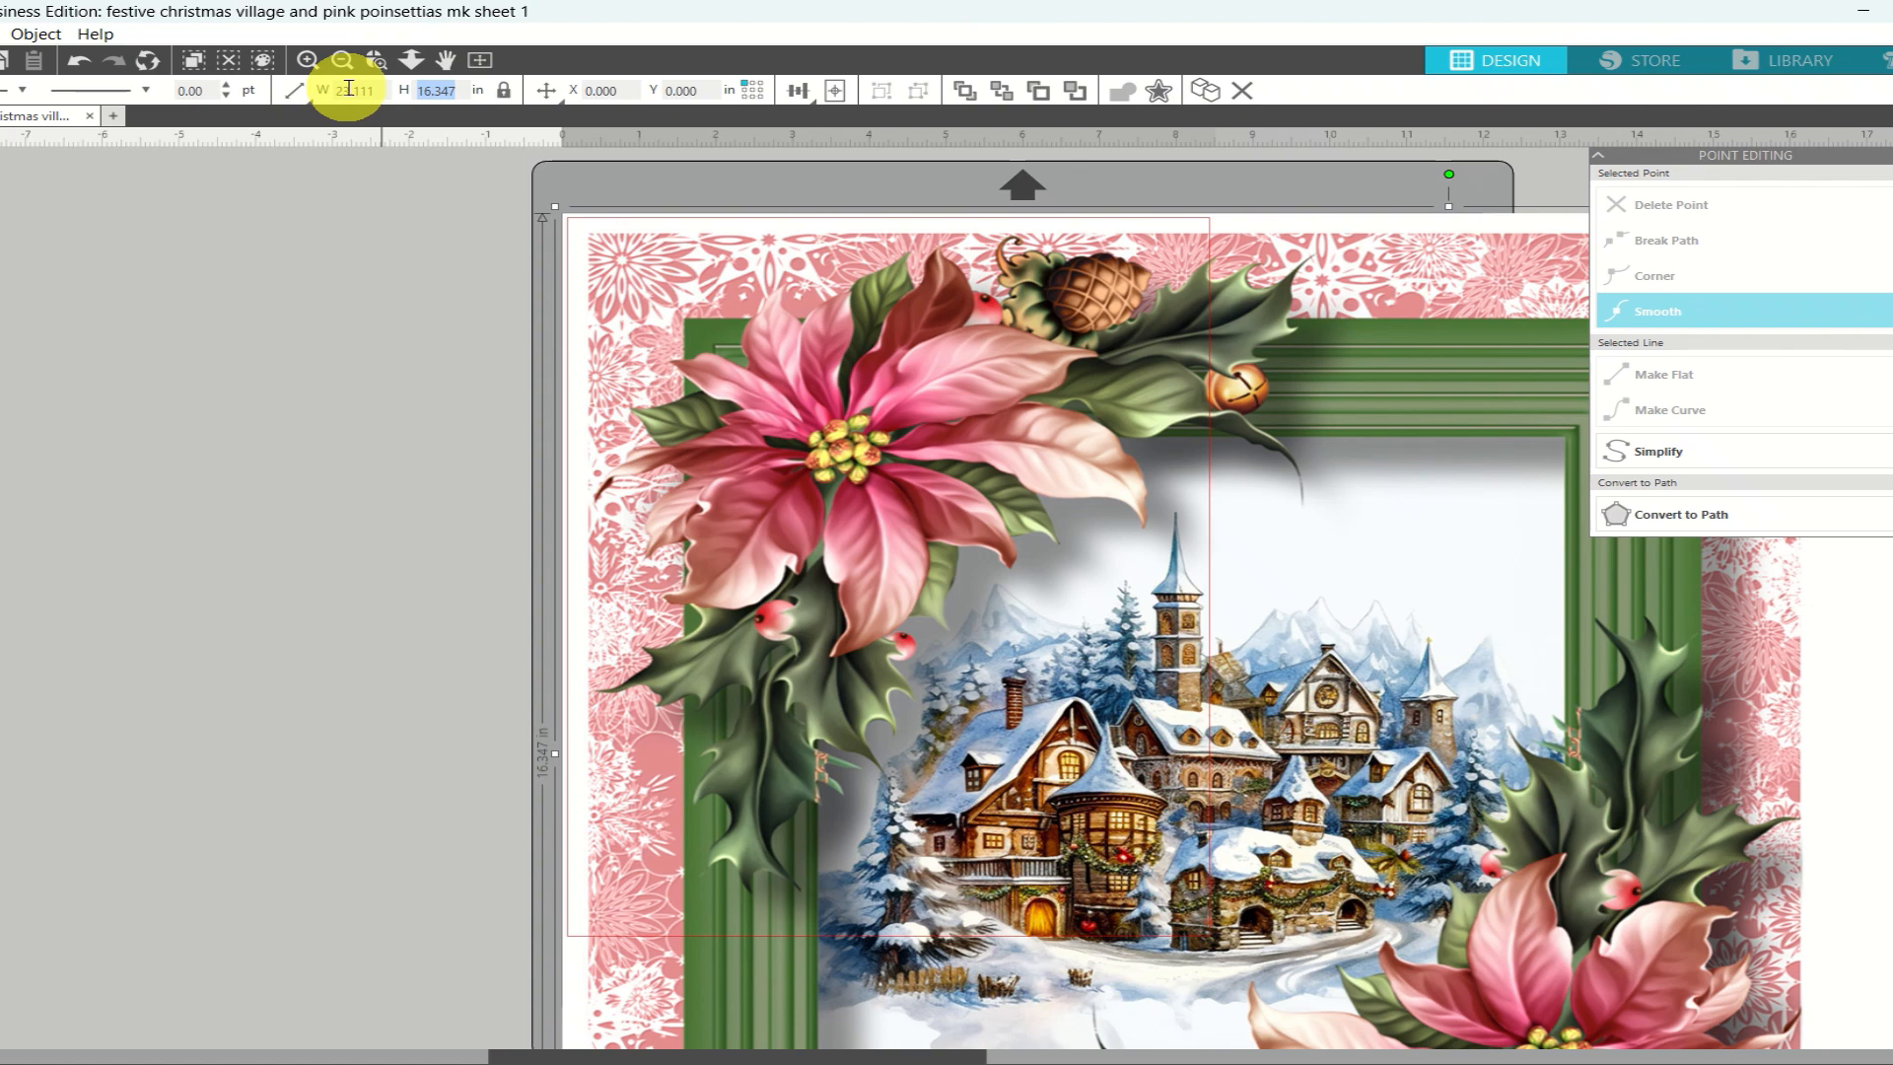
type("6")
key("Return")
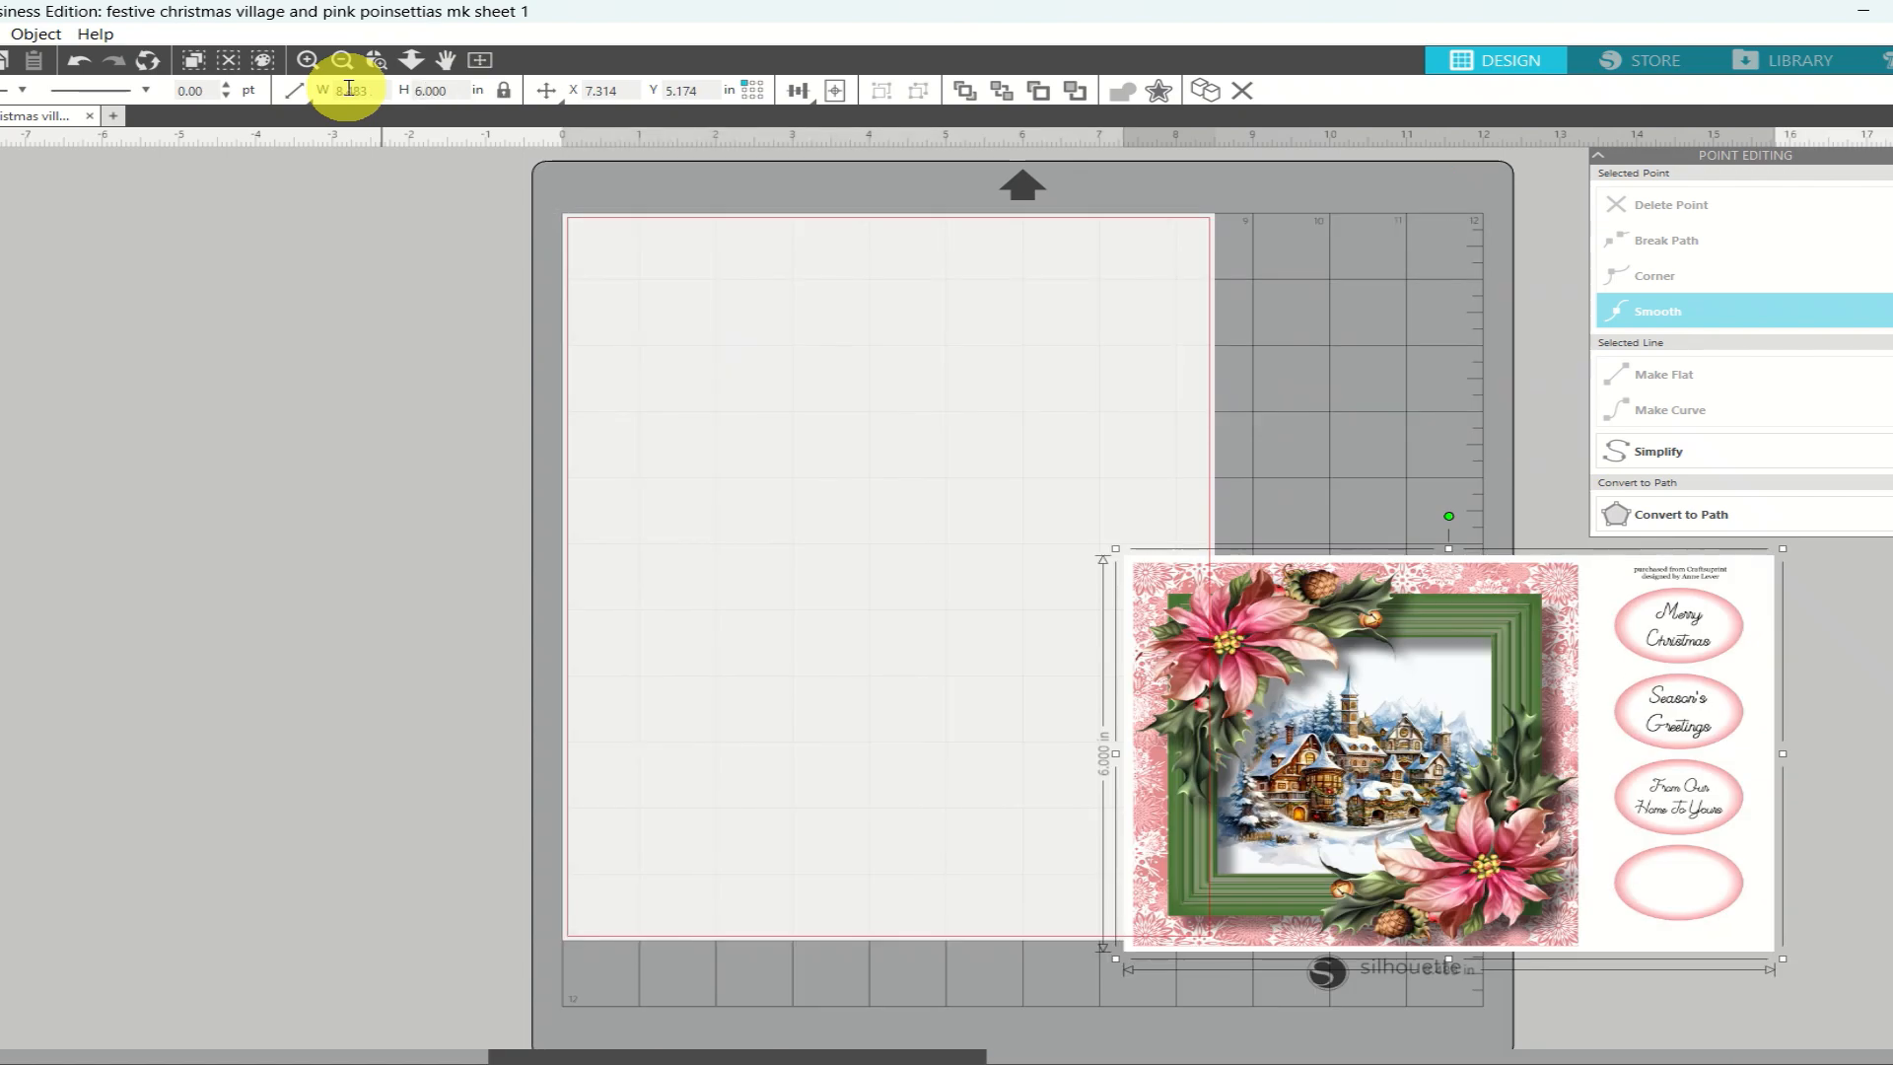
Move the scaled Christmas sheet across the middle of the page
left_click_drag(1500, 528, 864, 480)
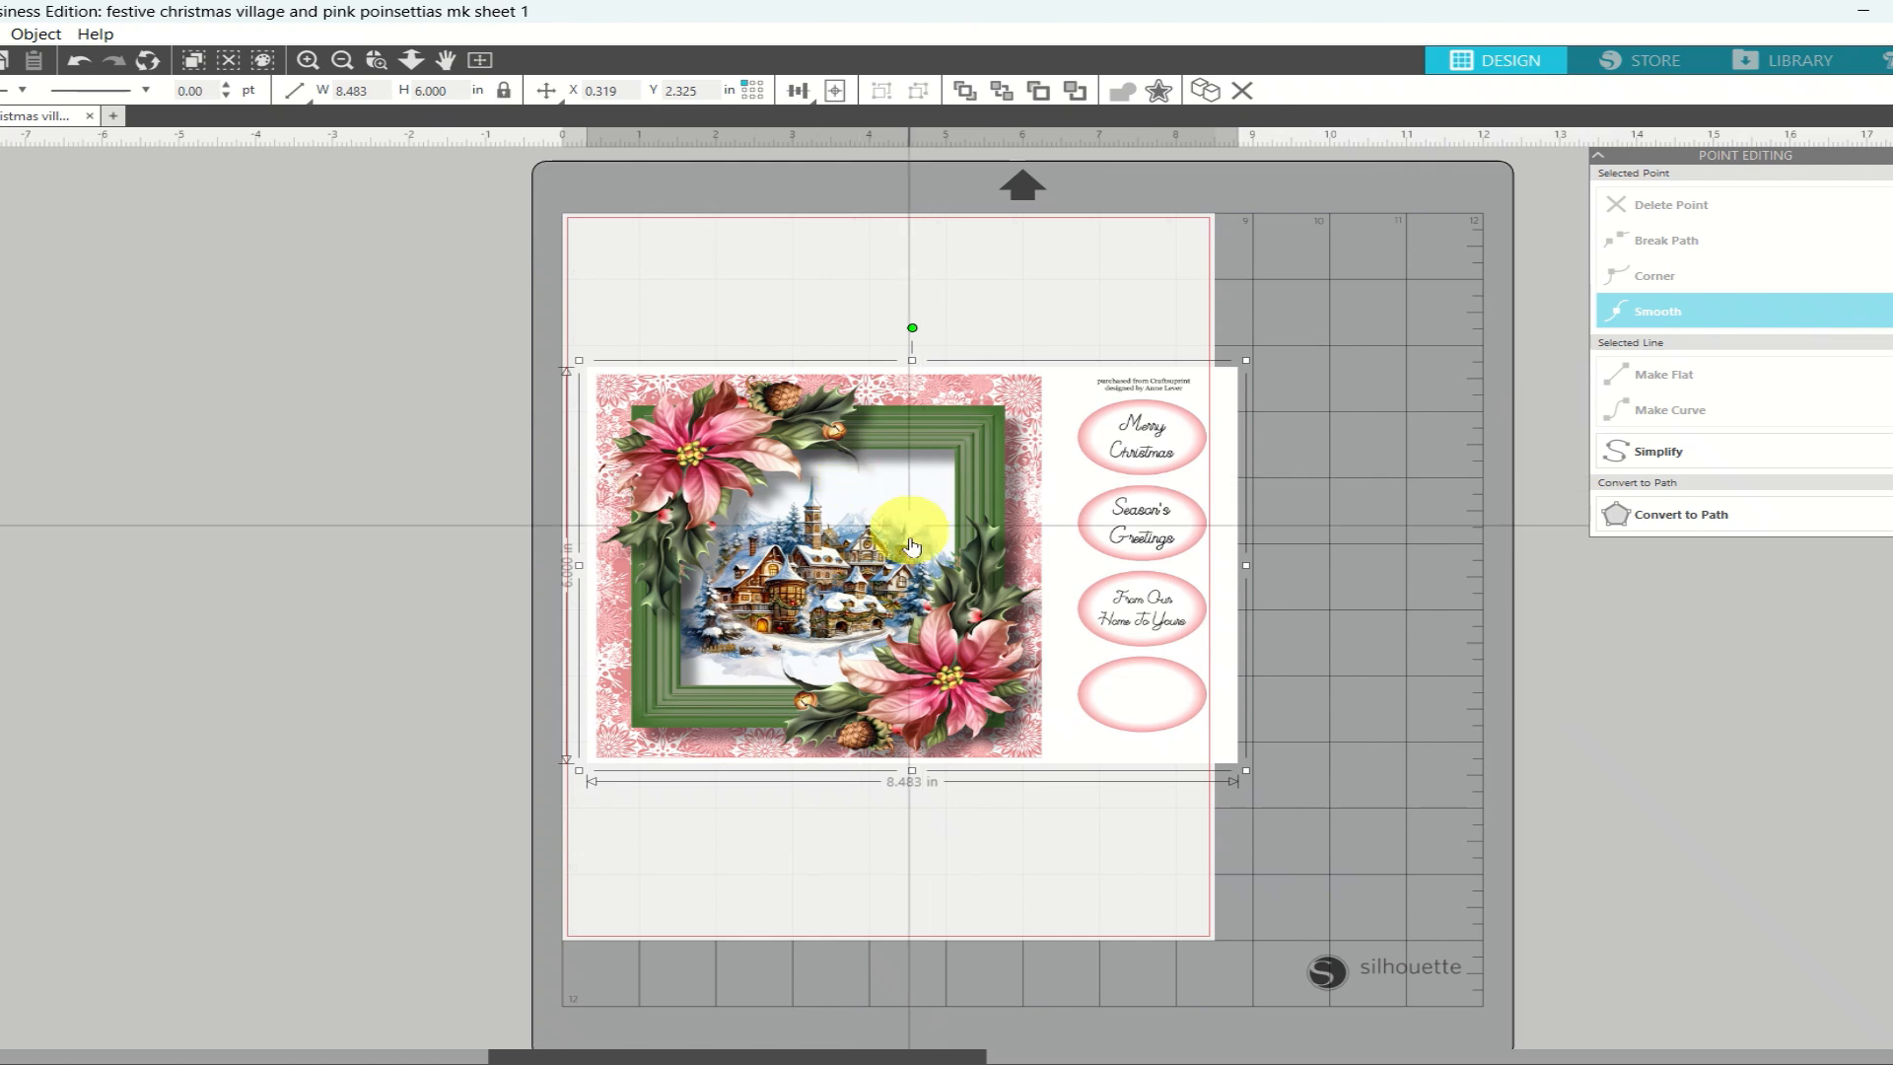
left_click(922, 859)
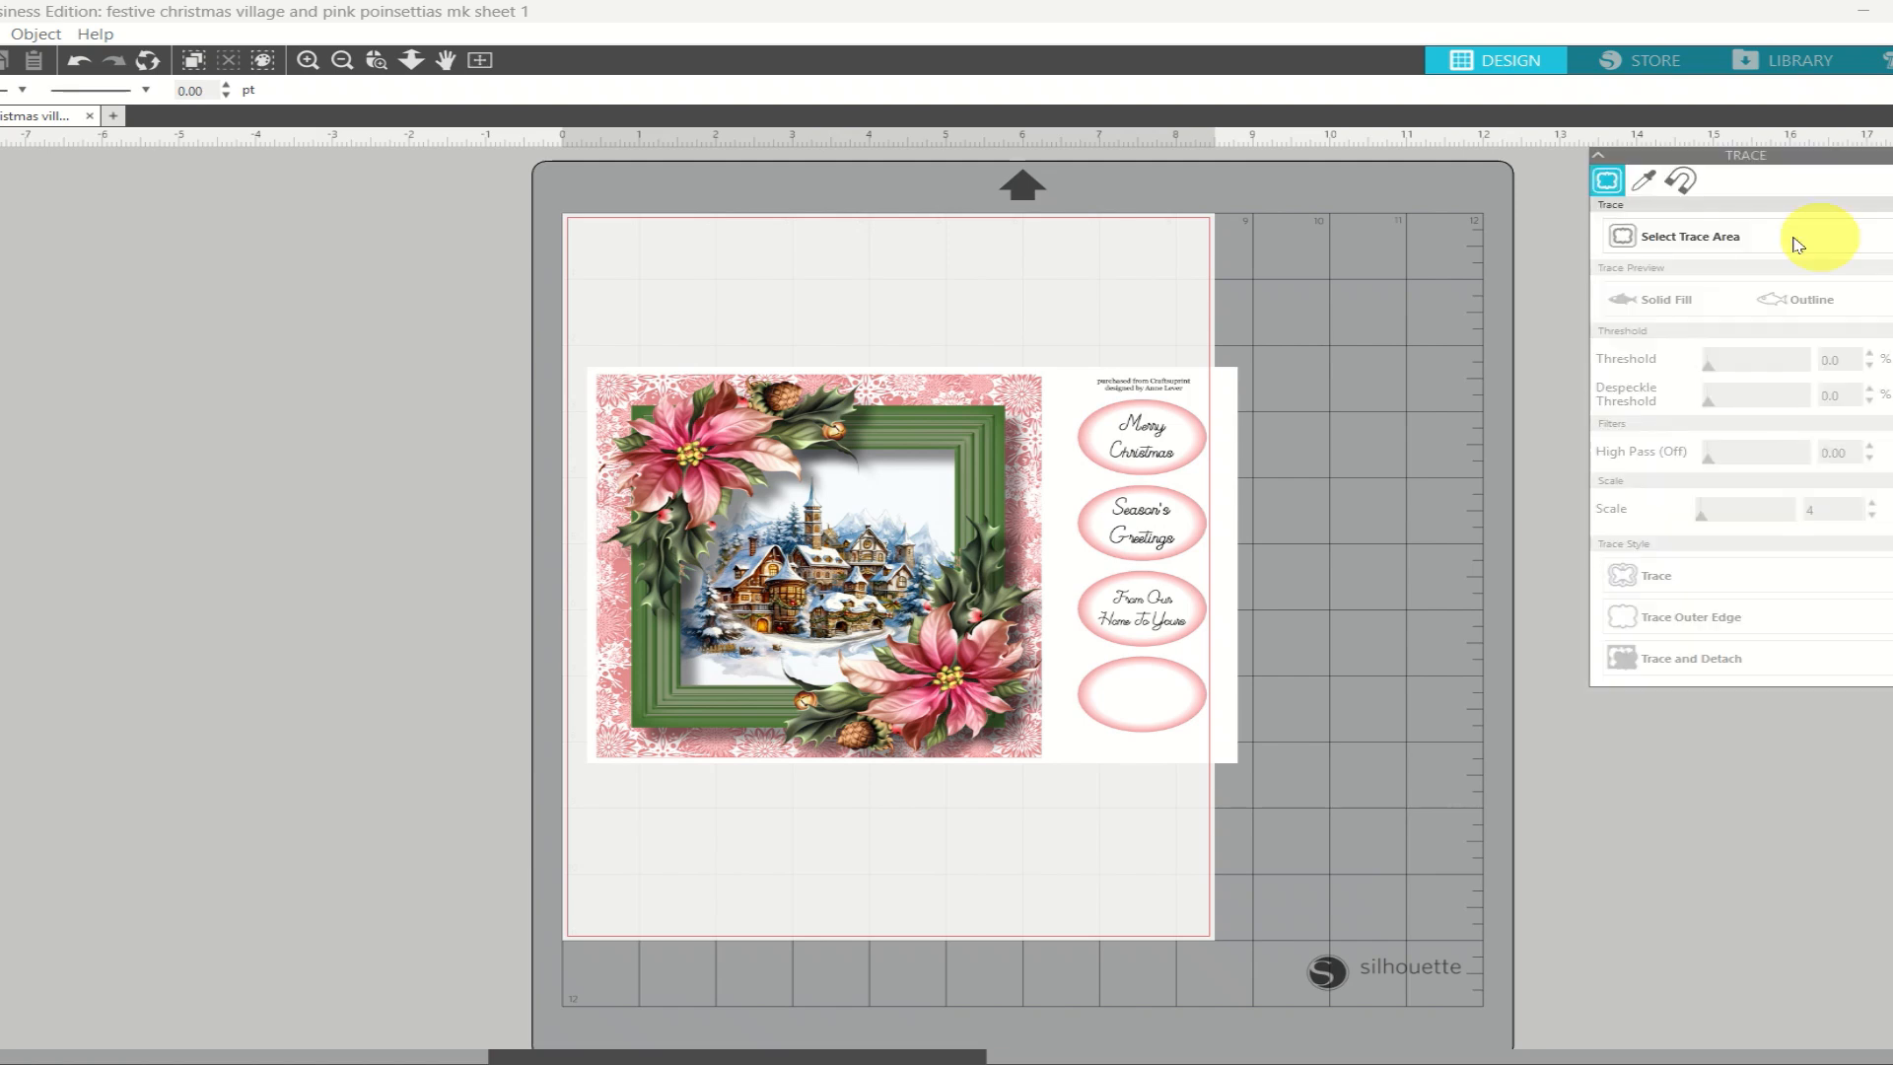
Trace and detach the artwork of the whole Christmas sheet using a 100% threshold
left_click(1688, 244)
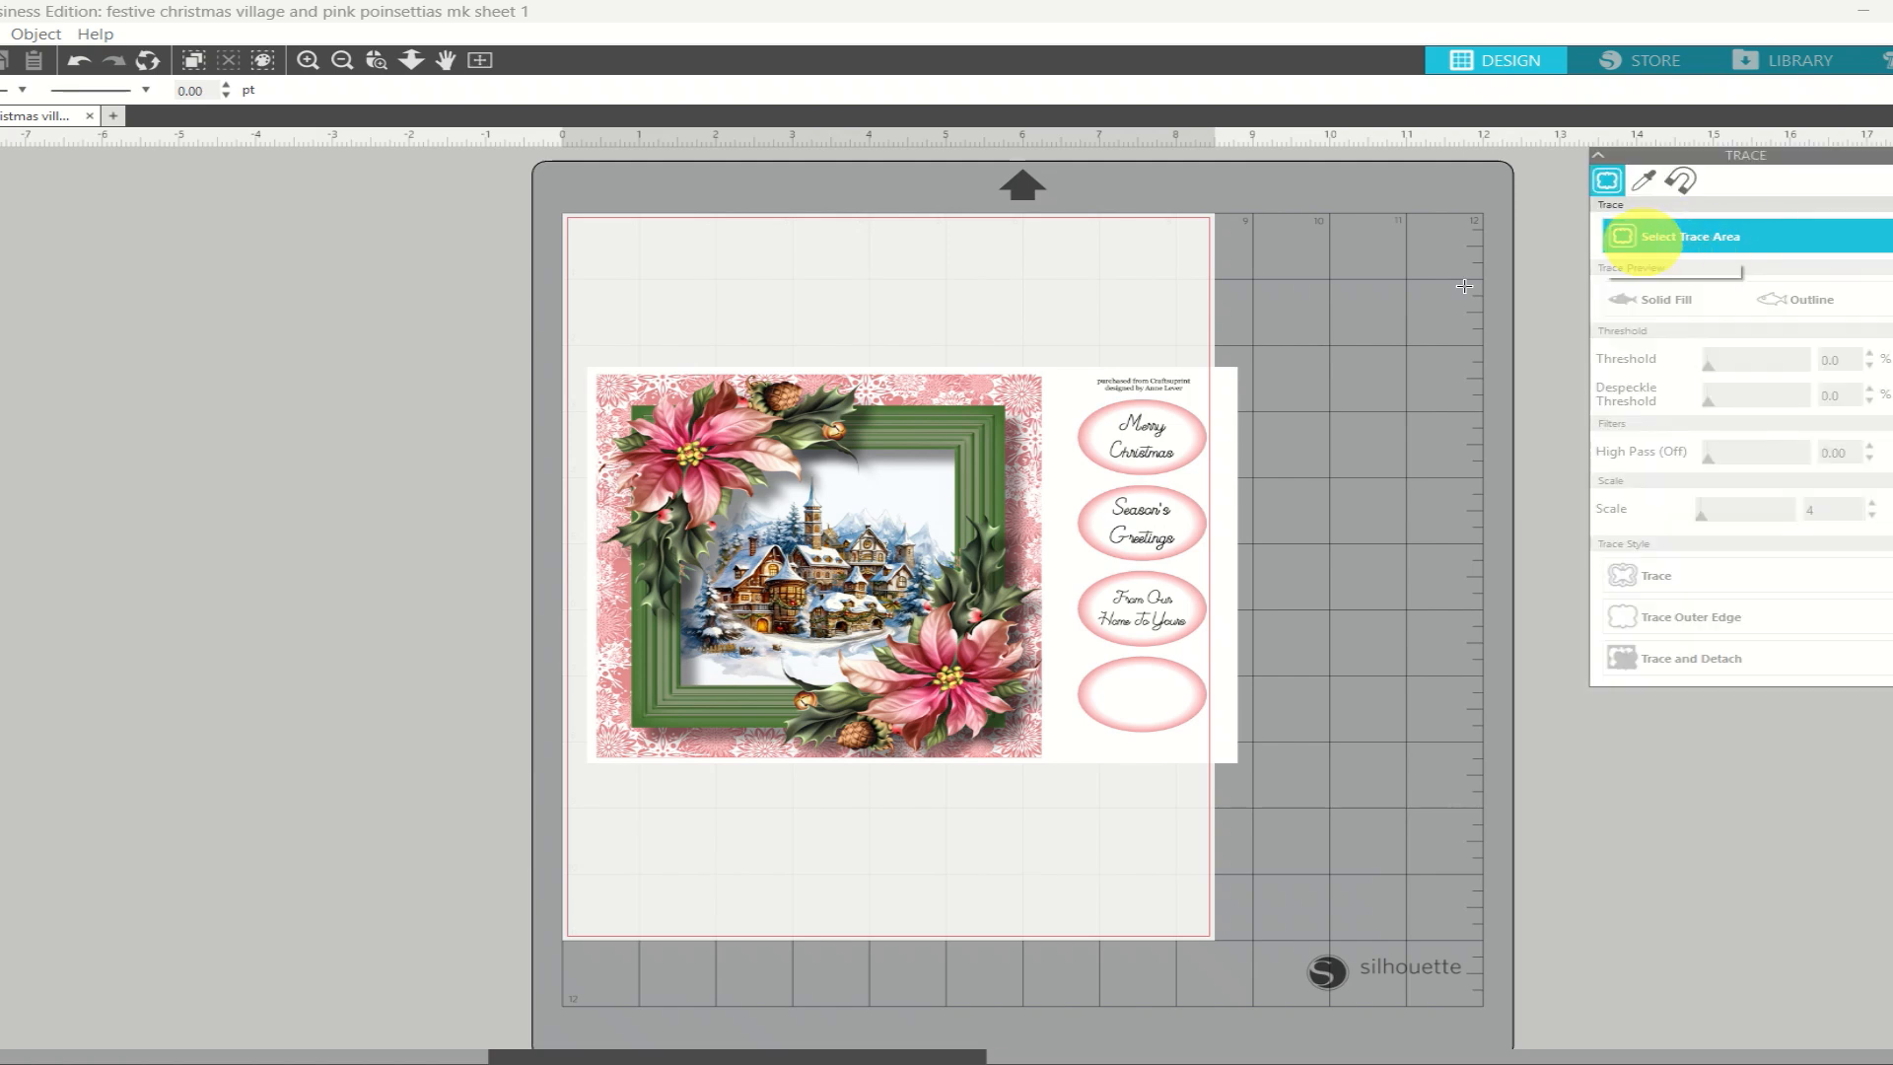
mouse_move(589, 368)
left_mouse_down()
mouse_move(772, 391)
mouse_move(1006, 554)
mouse_move(1109, 693)
mouse_move(1239, 774)
left_mouse_up()
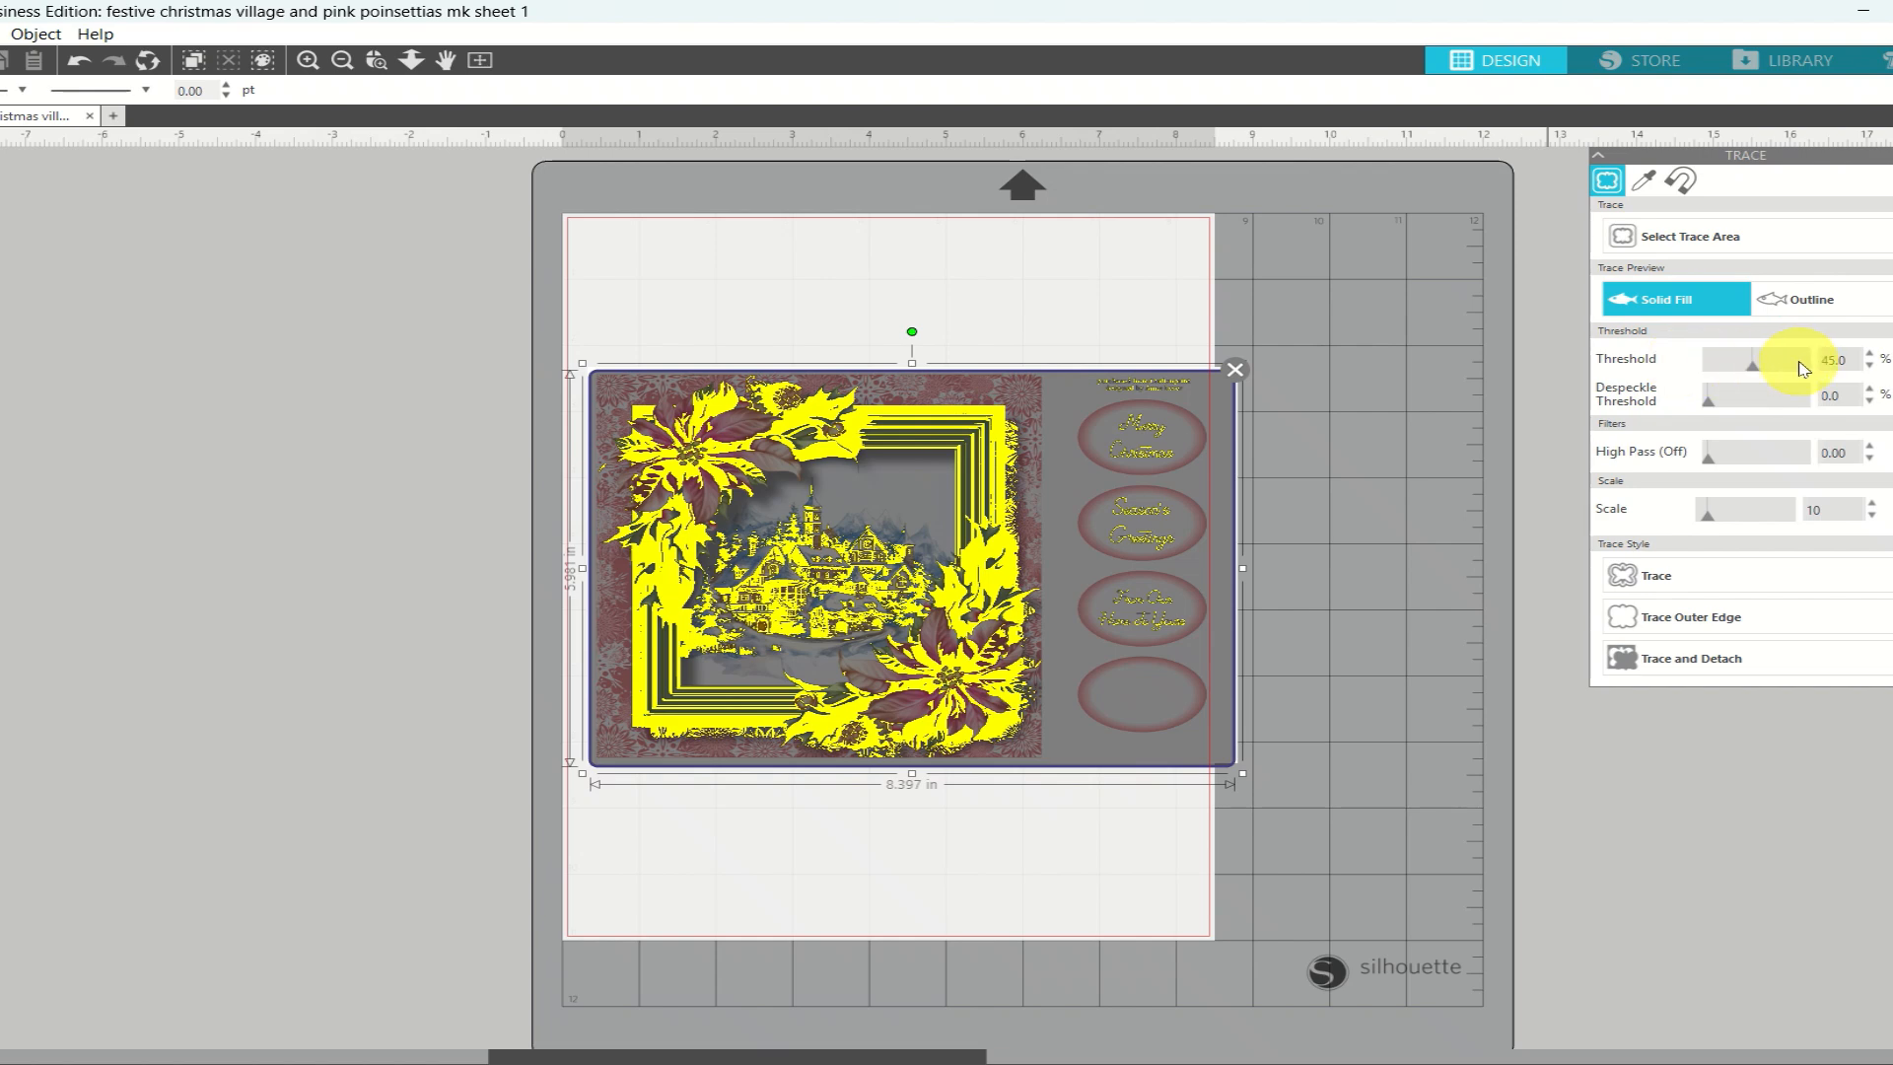
left_click_drag(1800, 368, 1806, 369)
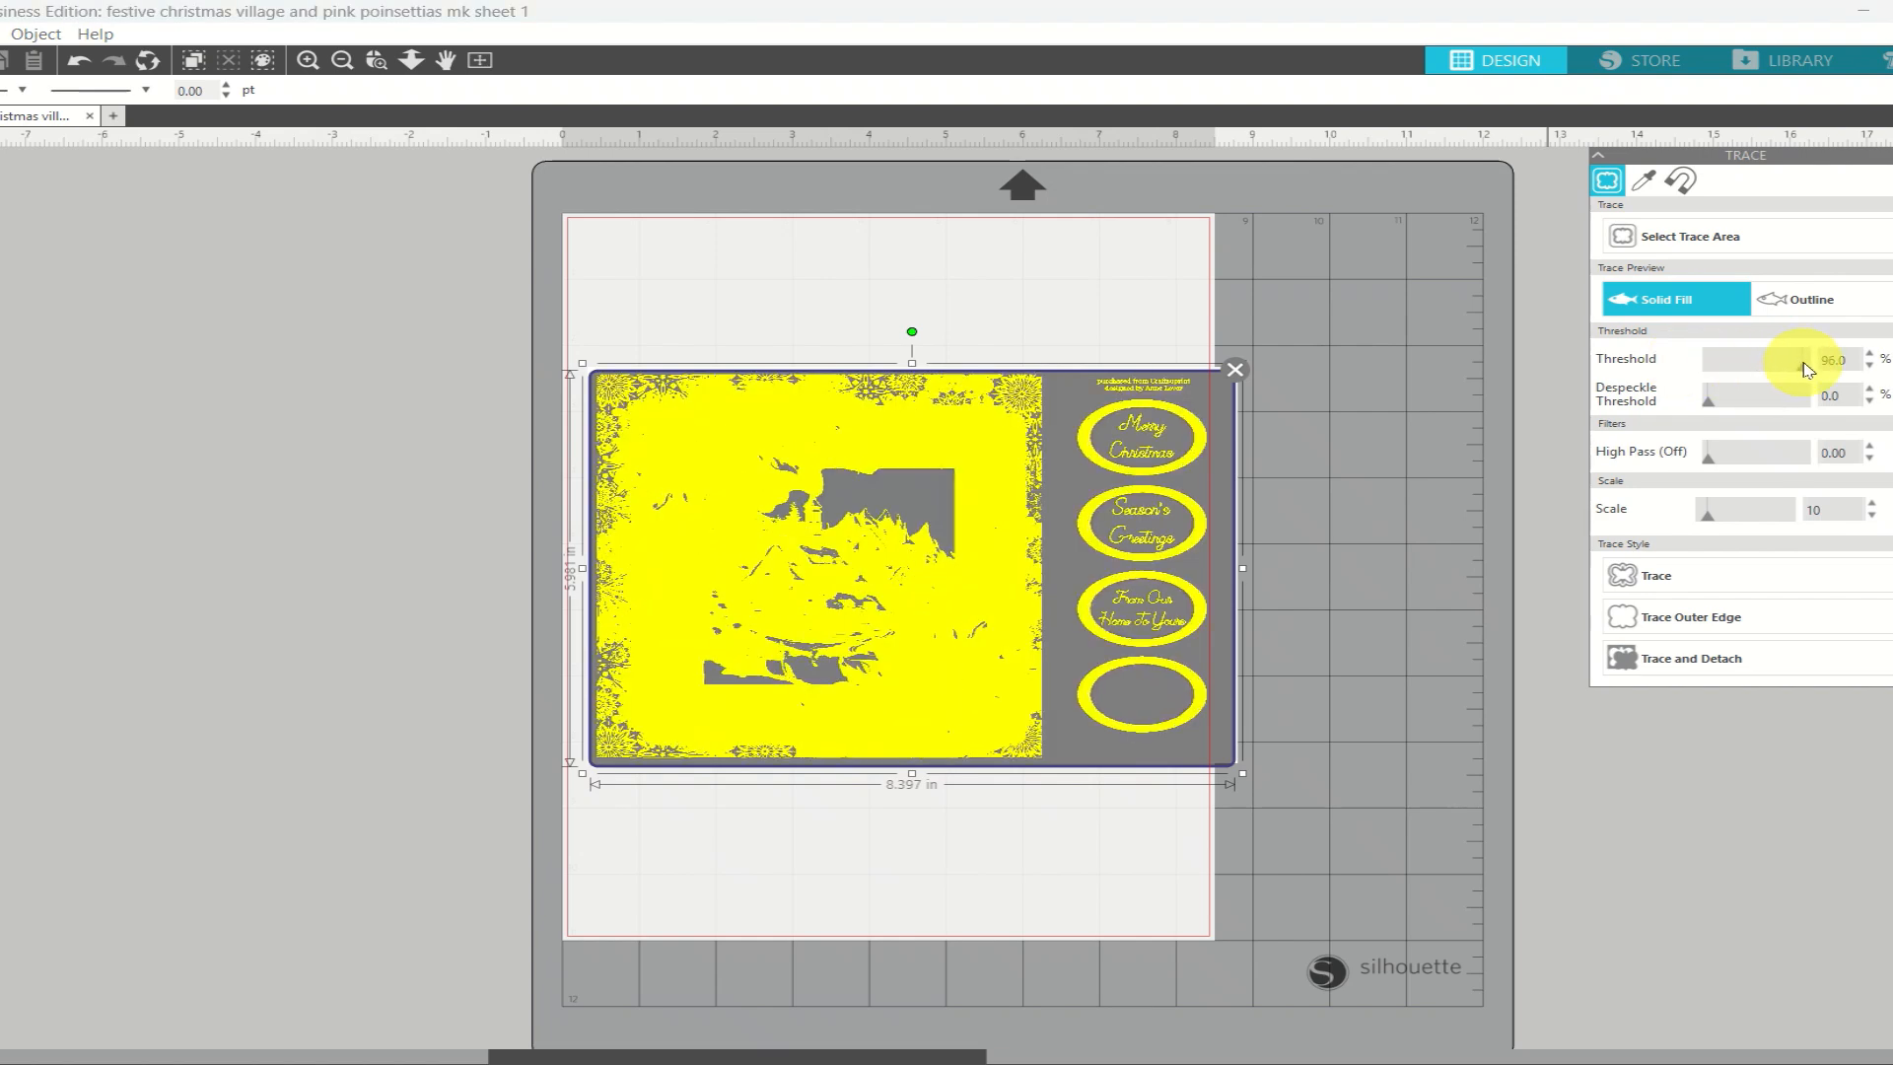
left_click_drag(1810, 372, 1811, 370)
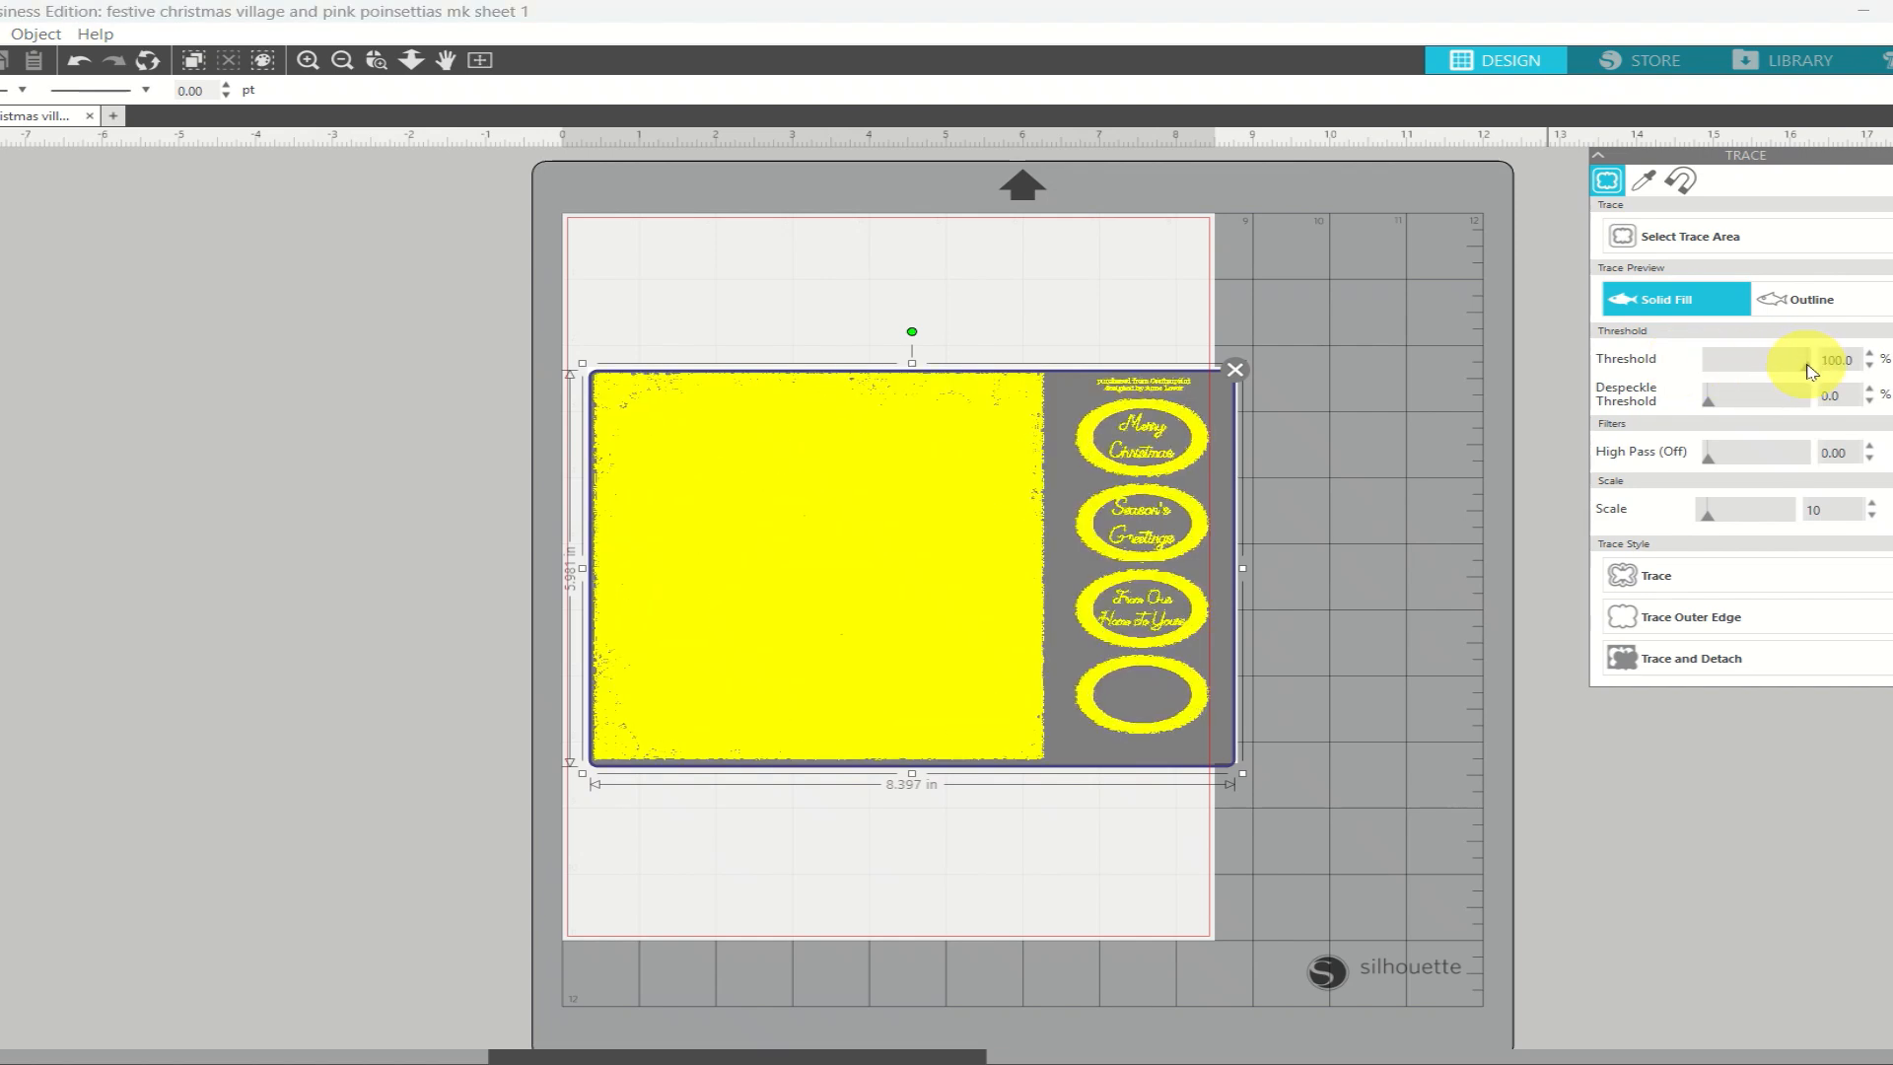
left_click(1664, 666)
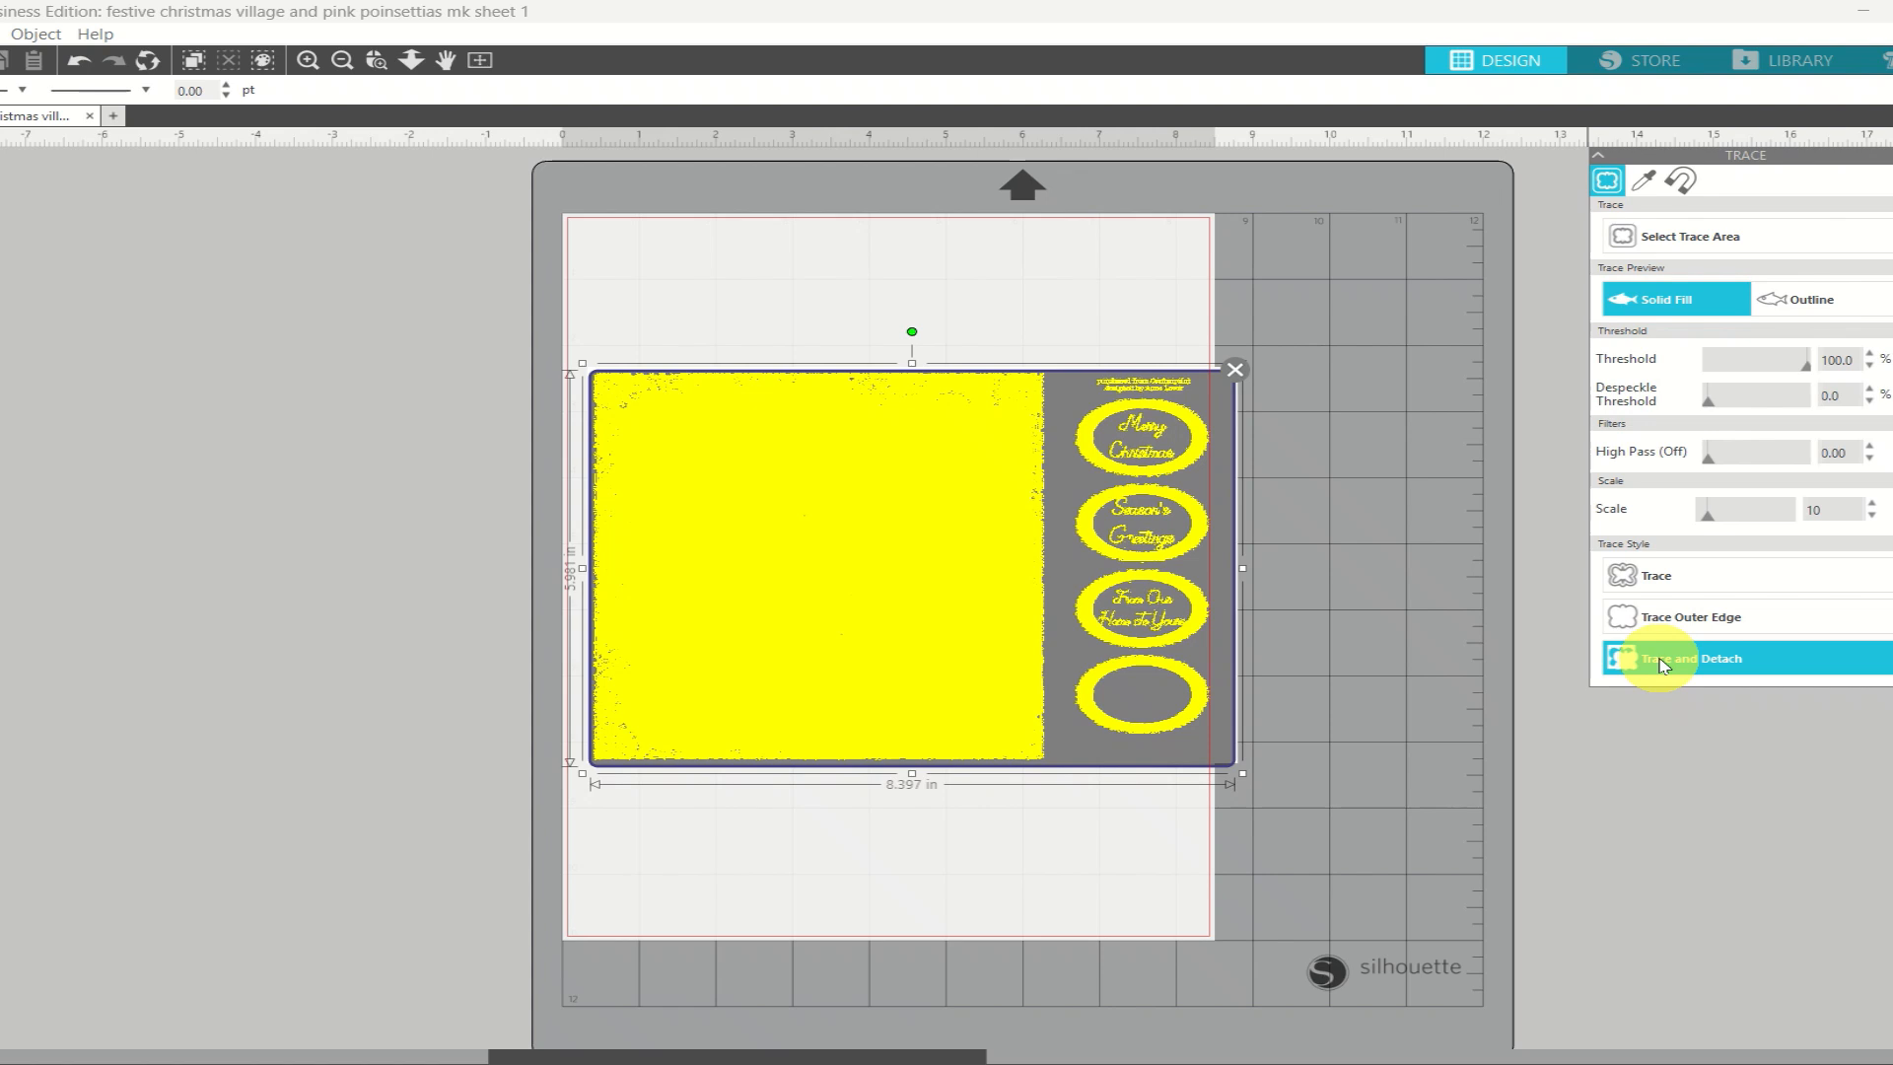
left_click(1663, 660)
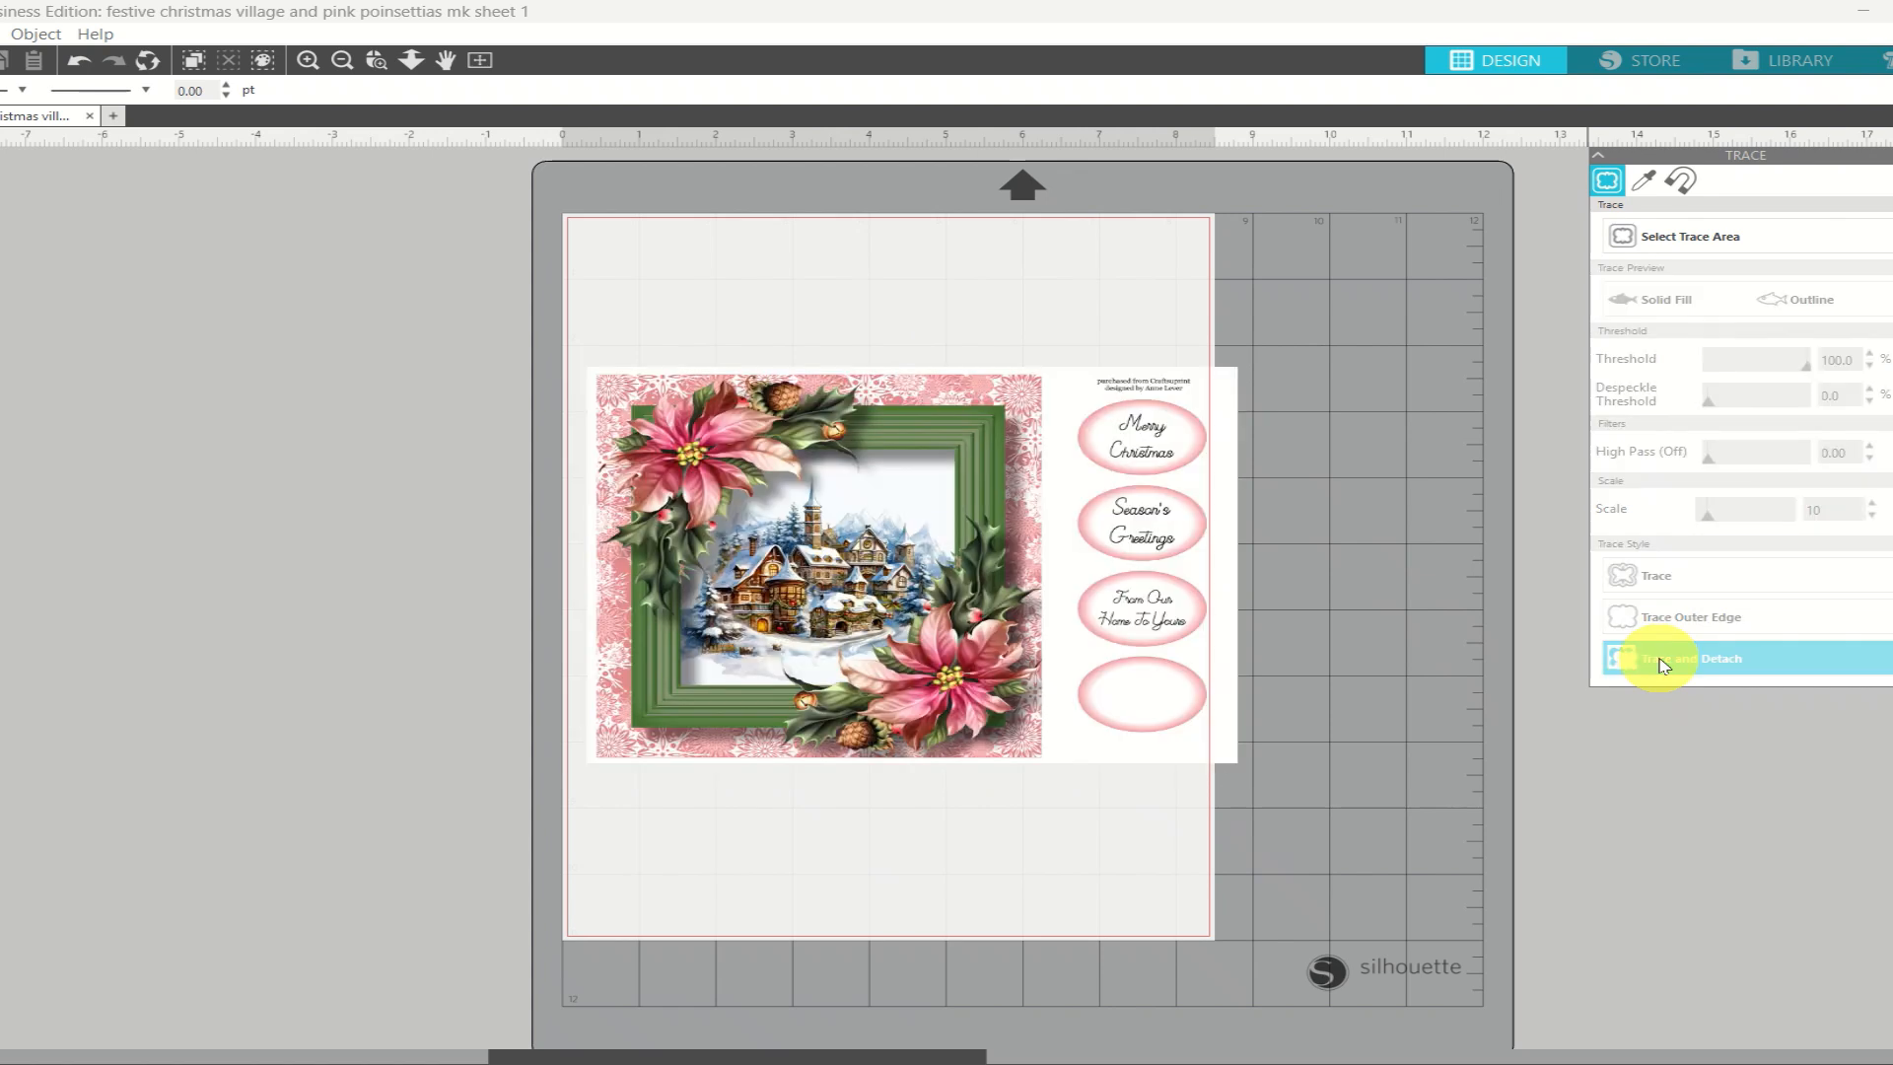
Pull the leftover white background away from the detached artwork and delete it
left_click(1168, 755)
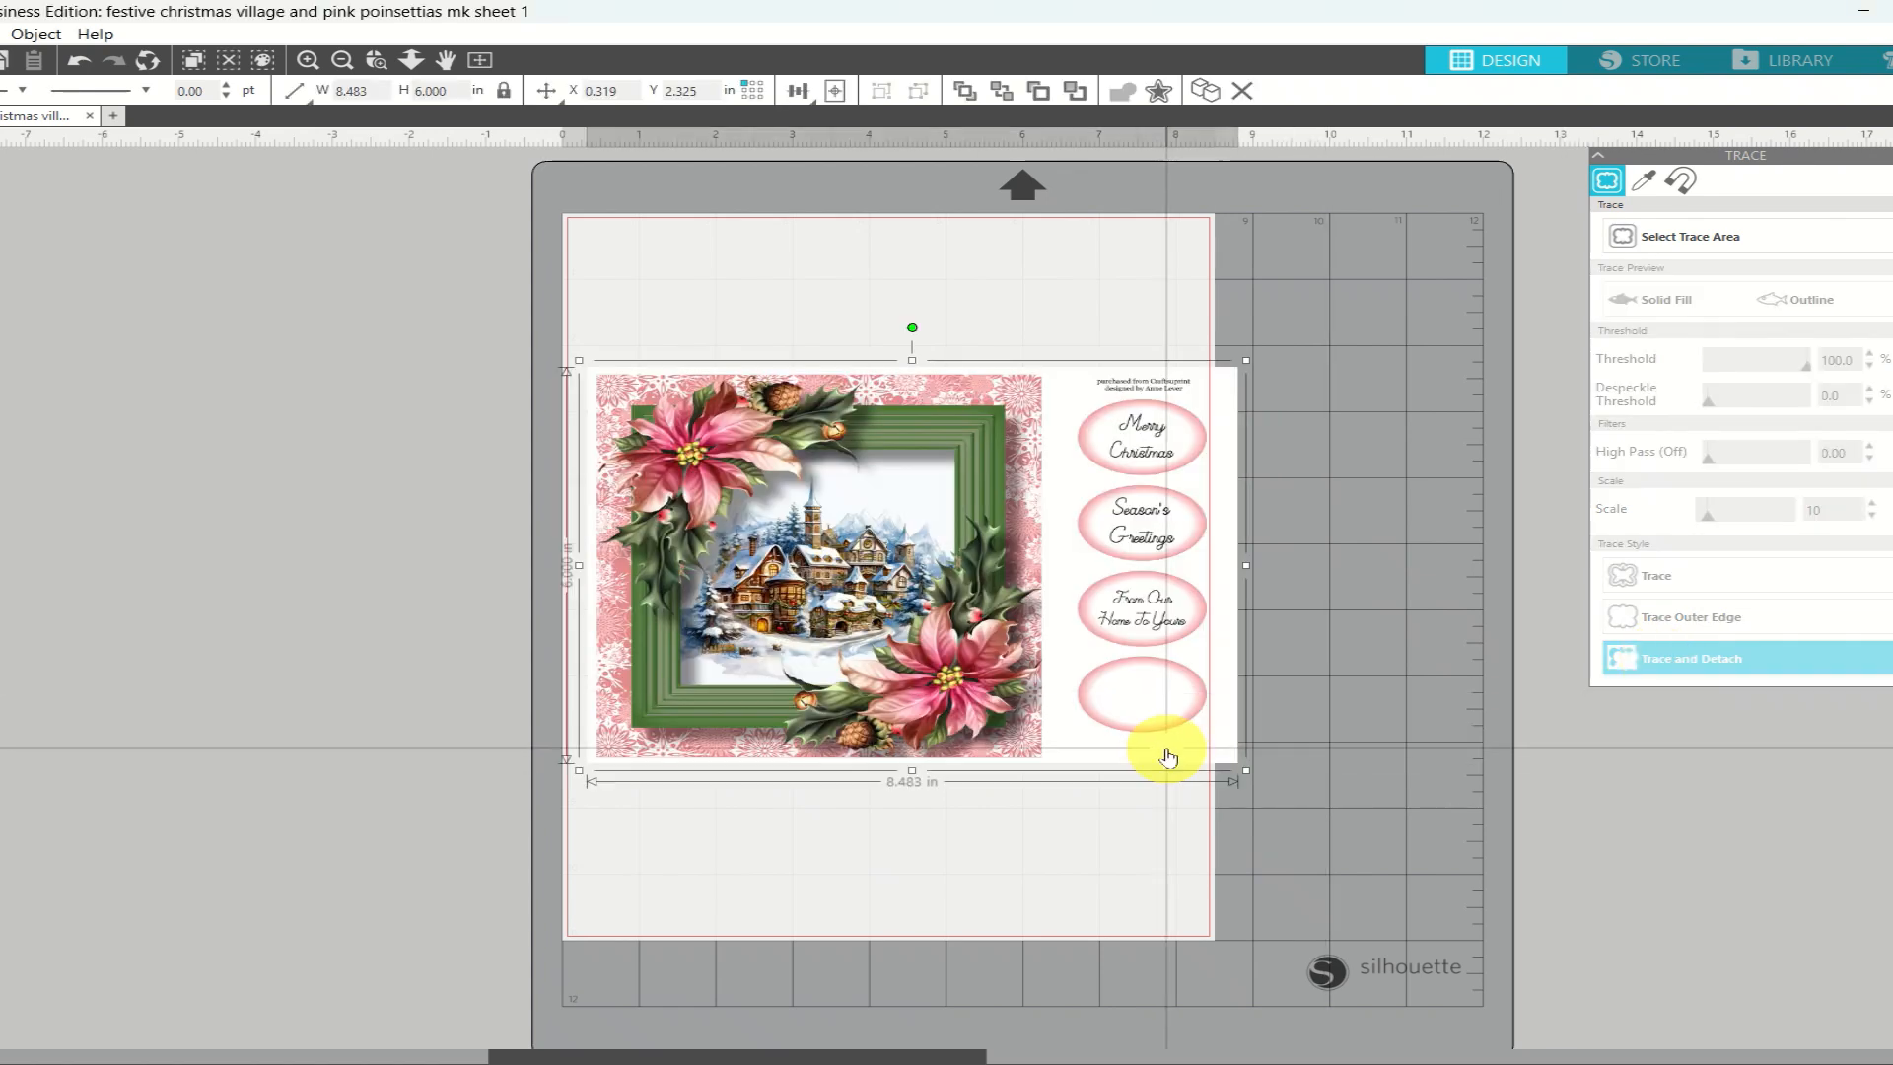
mouse_move(1168, 755)
left_mouse_down()
mouse_move(1580, 799)
mouse_move(1695, 921)
mouse_move(1529, 920)
mouse_move(1499, 902)
left_mouse_up()
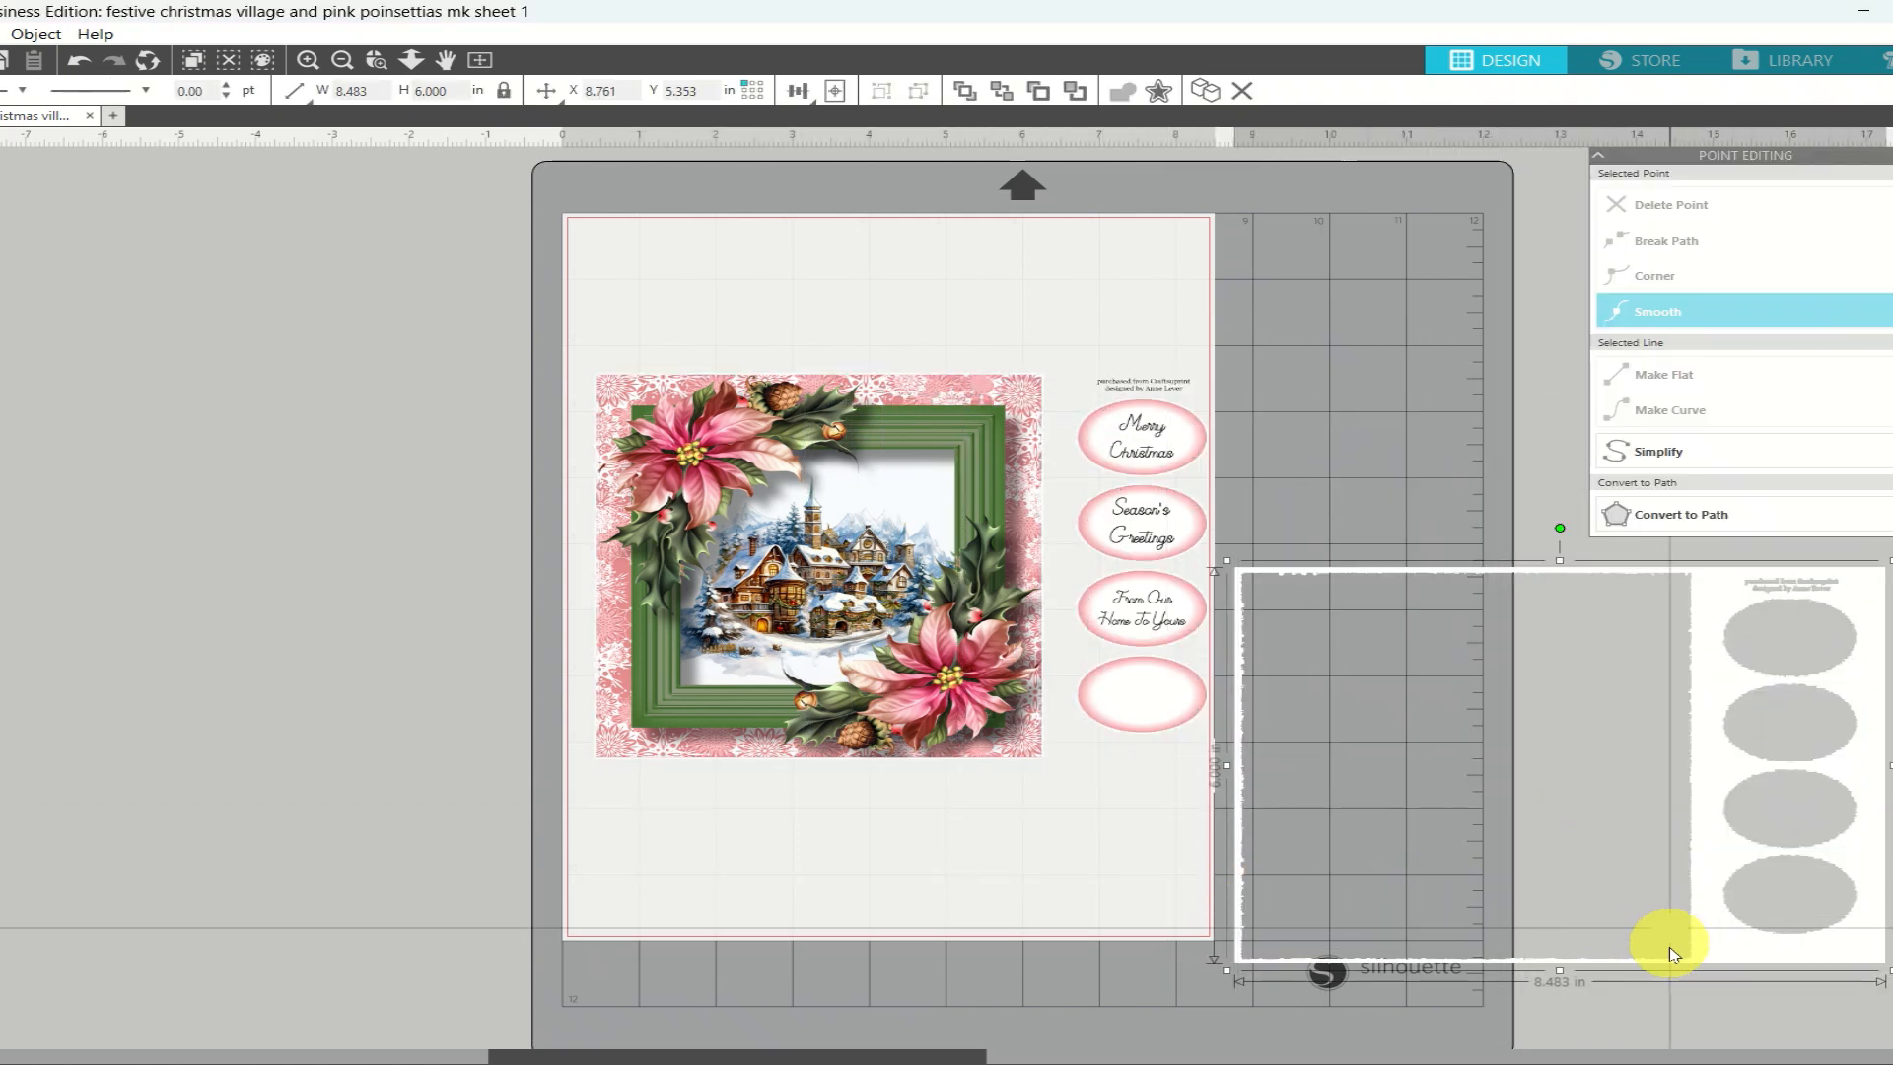
key("Delete")
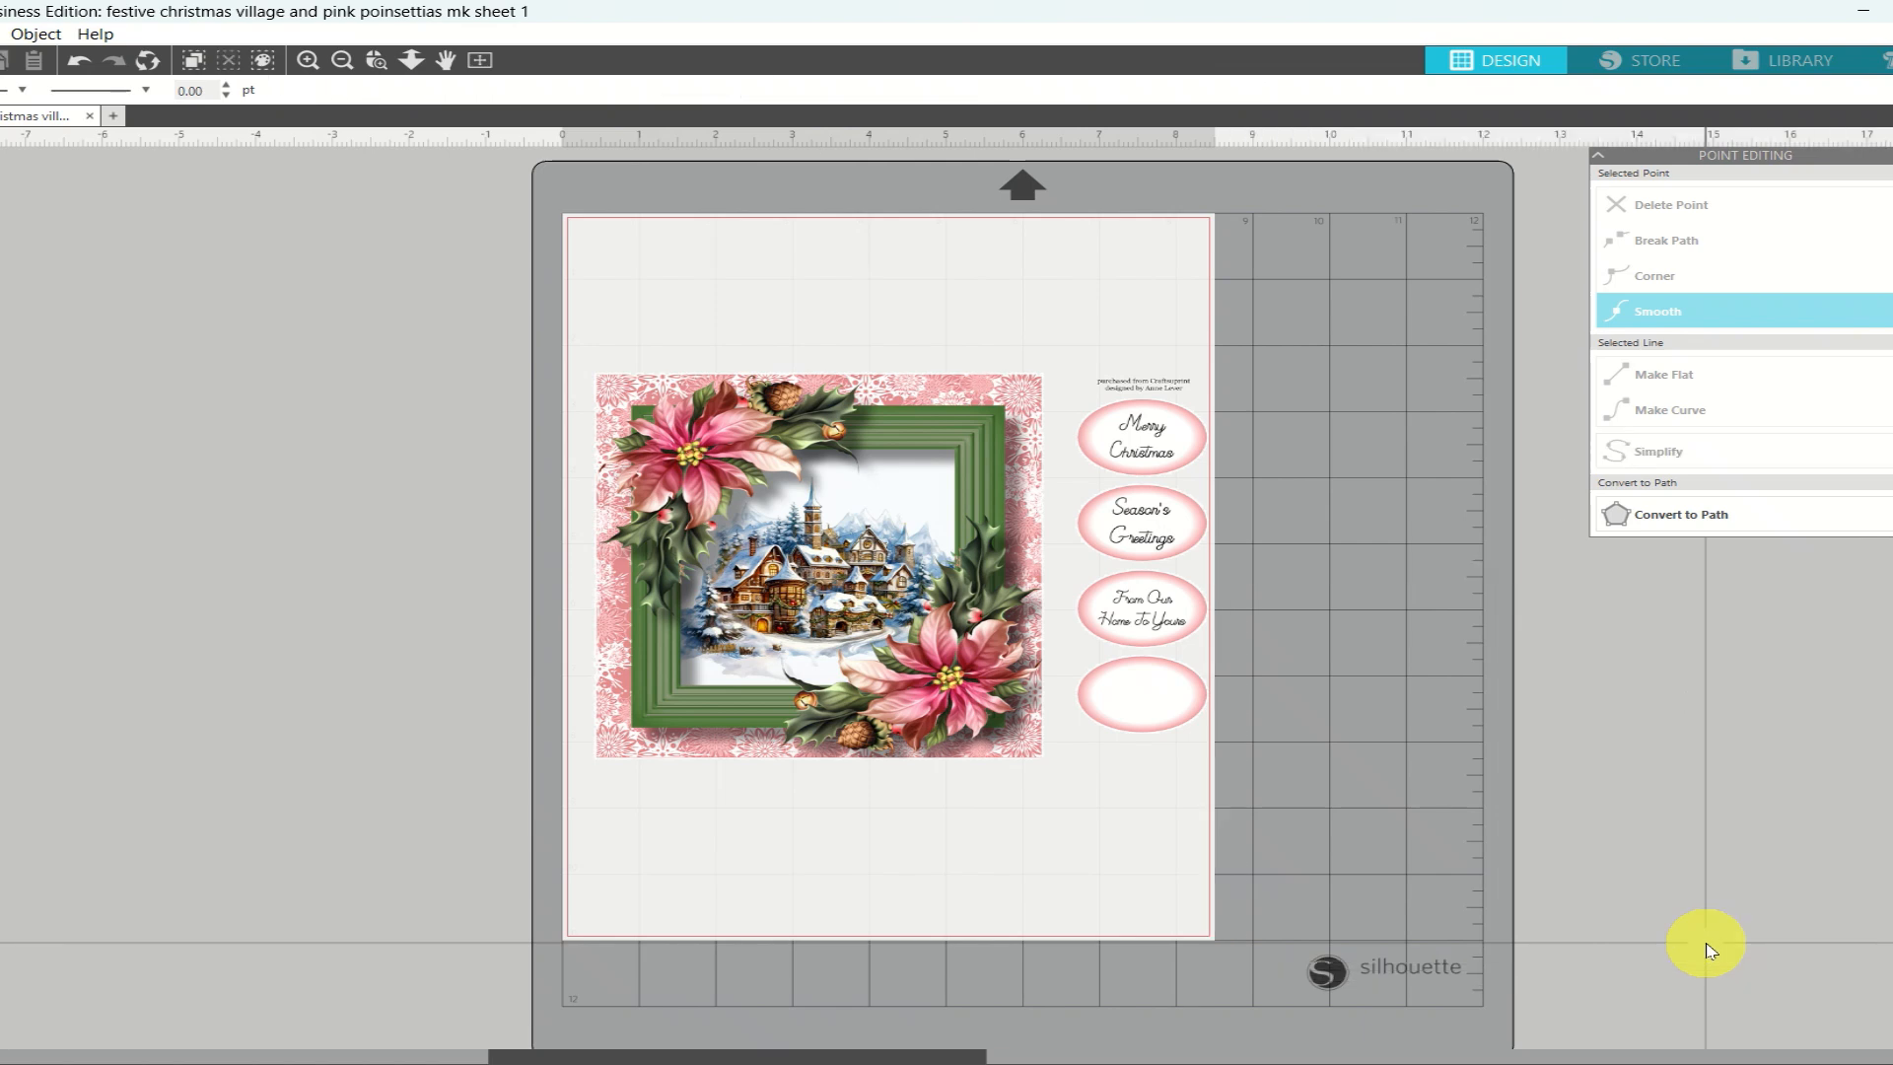
Move the framed village picture to the page's upper left and the three worded greeting ovals beneath it
left_click_drag(1013, 717, 990, 602)
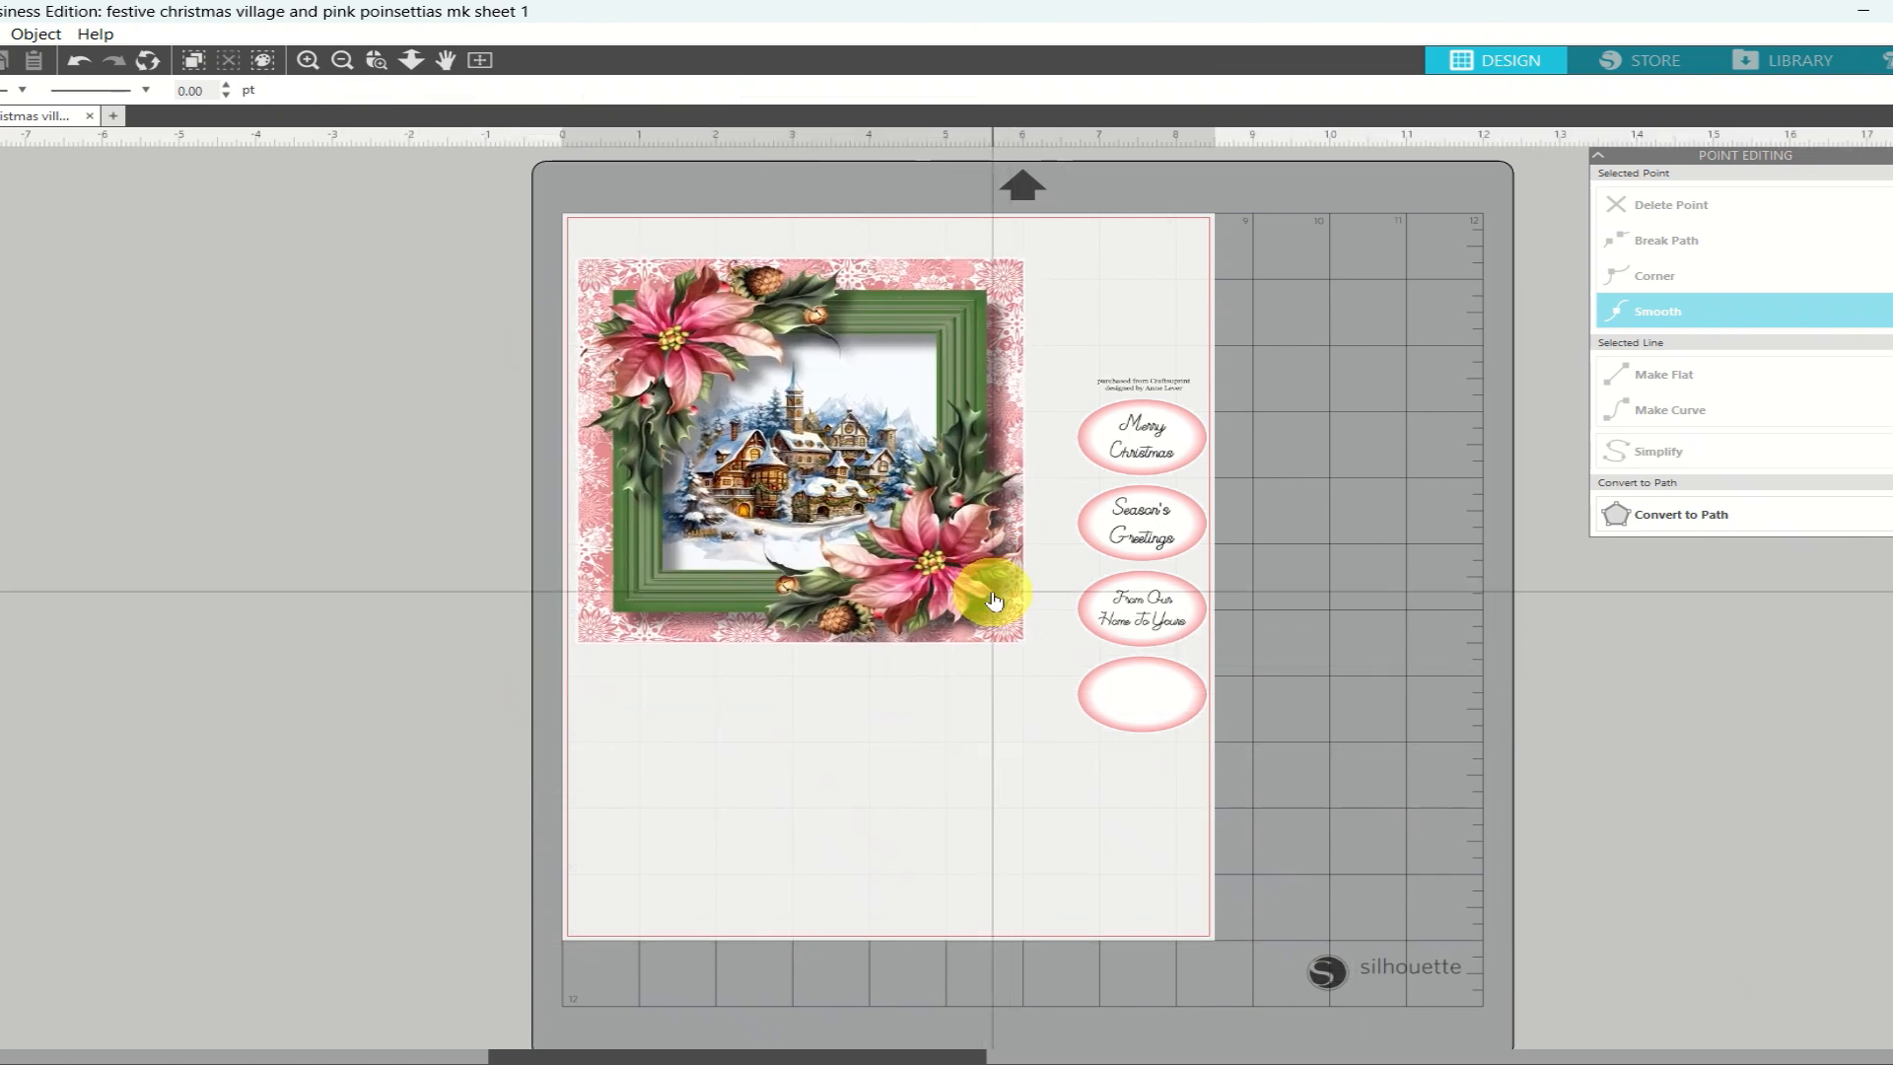
left_click(1148, 454)
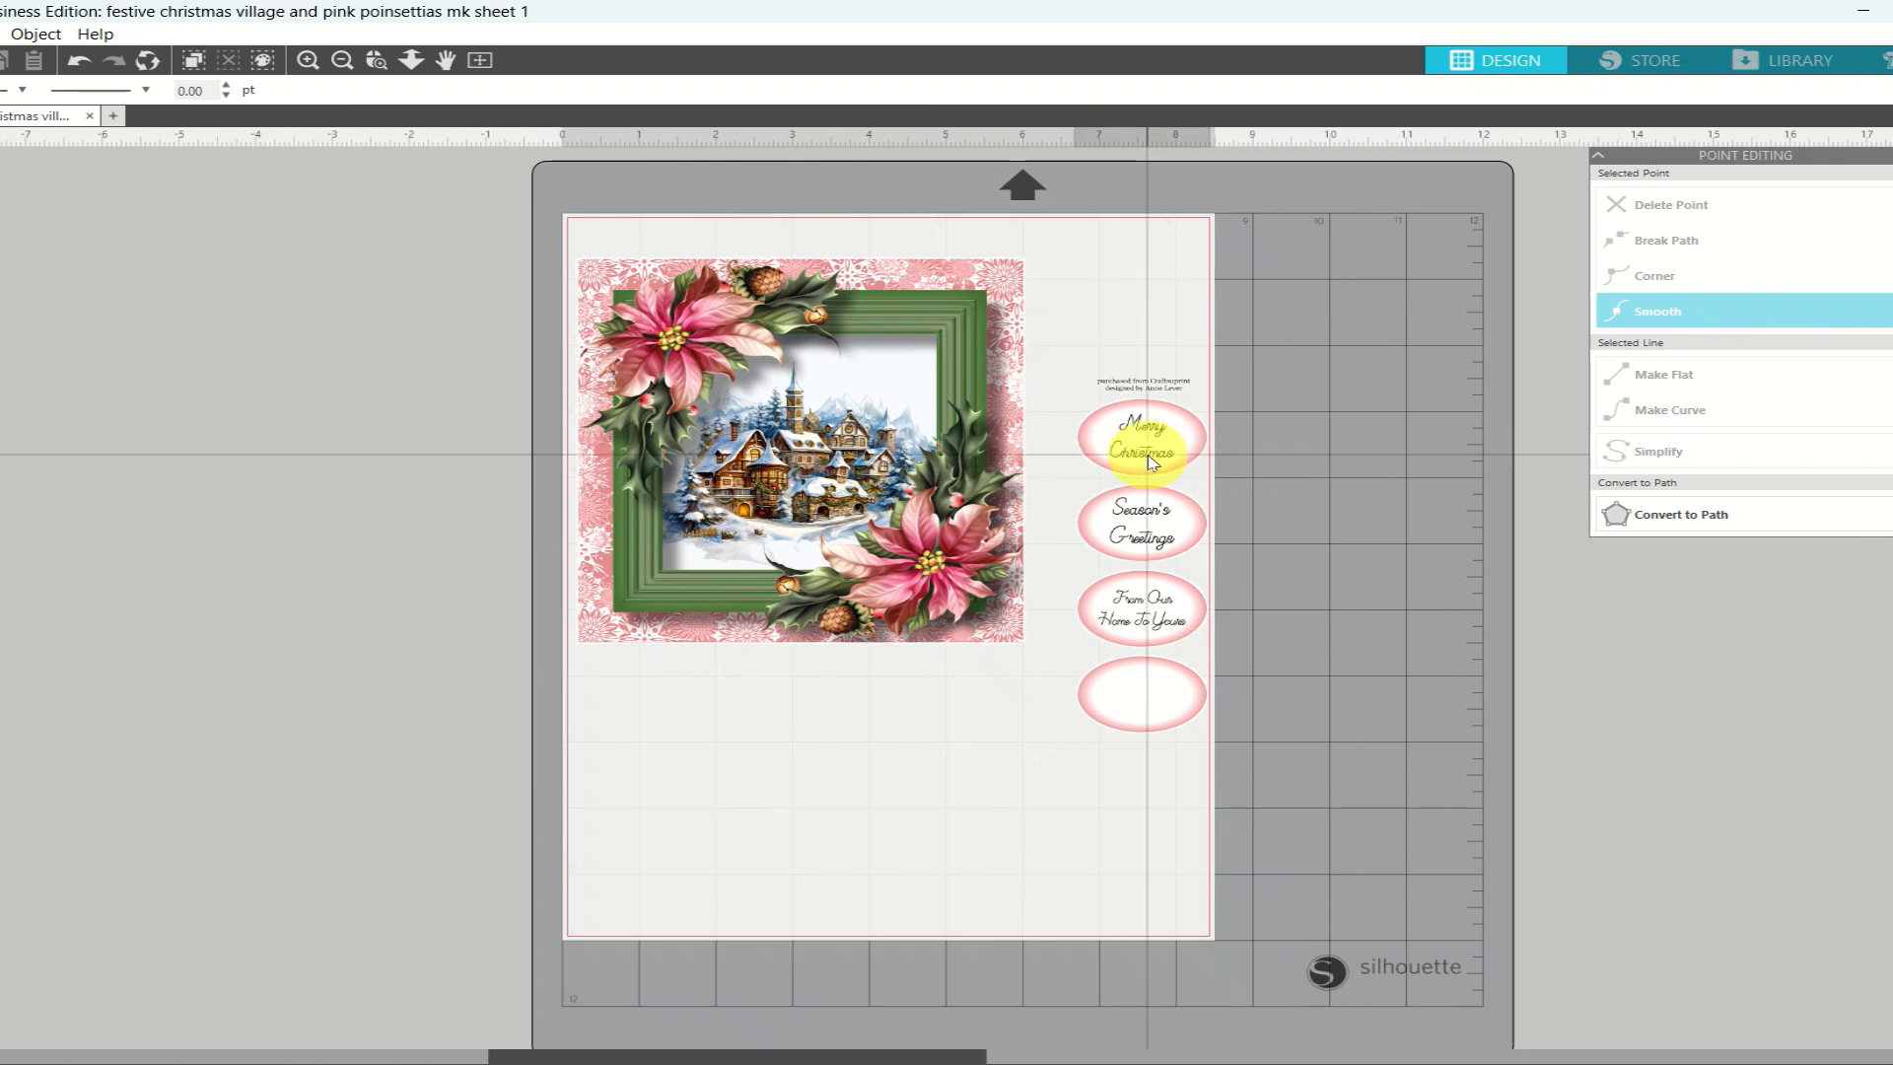
left_click(1142, 522, "shift")
left_click(1152, 623, "shift")
left_click_drag(1151, 623, 1152, 707)
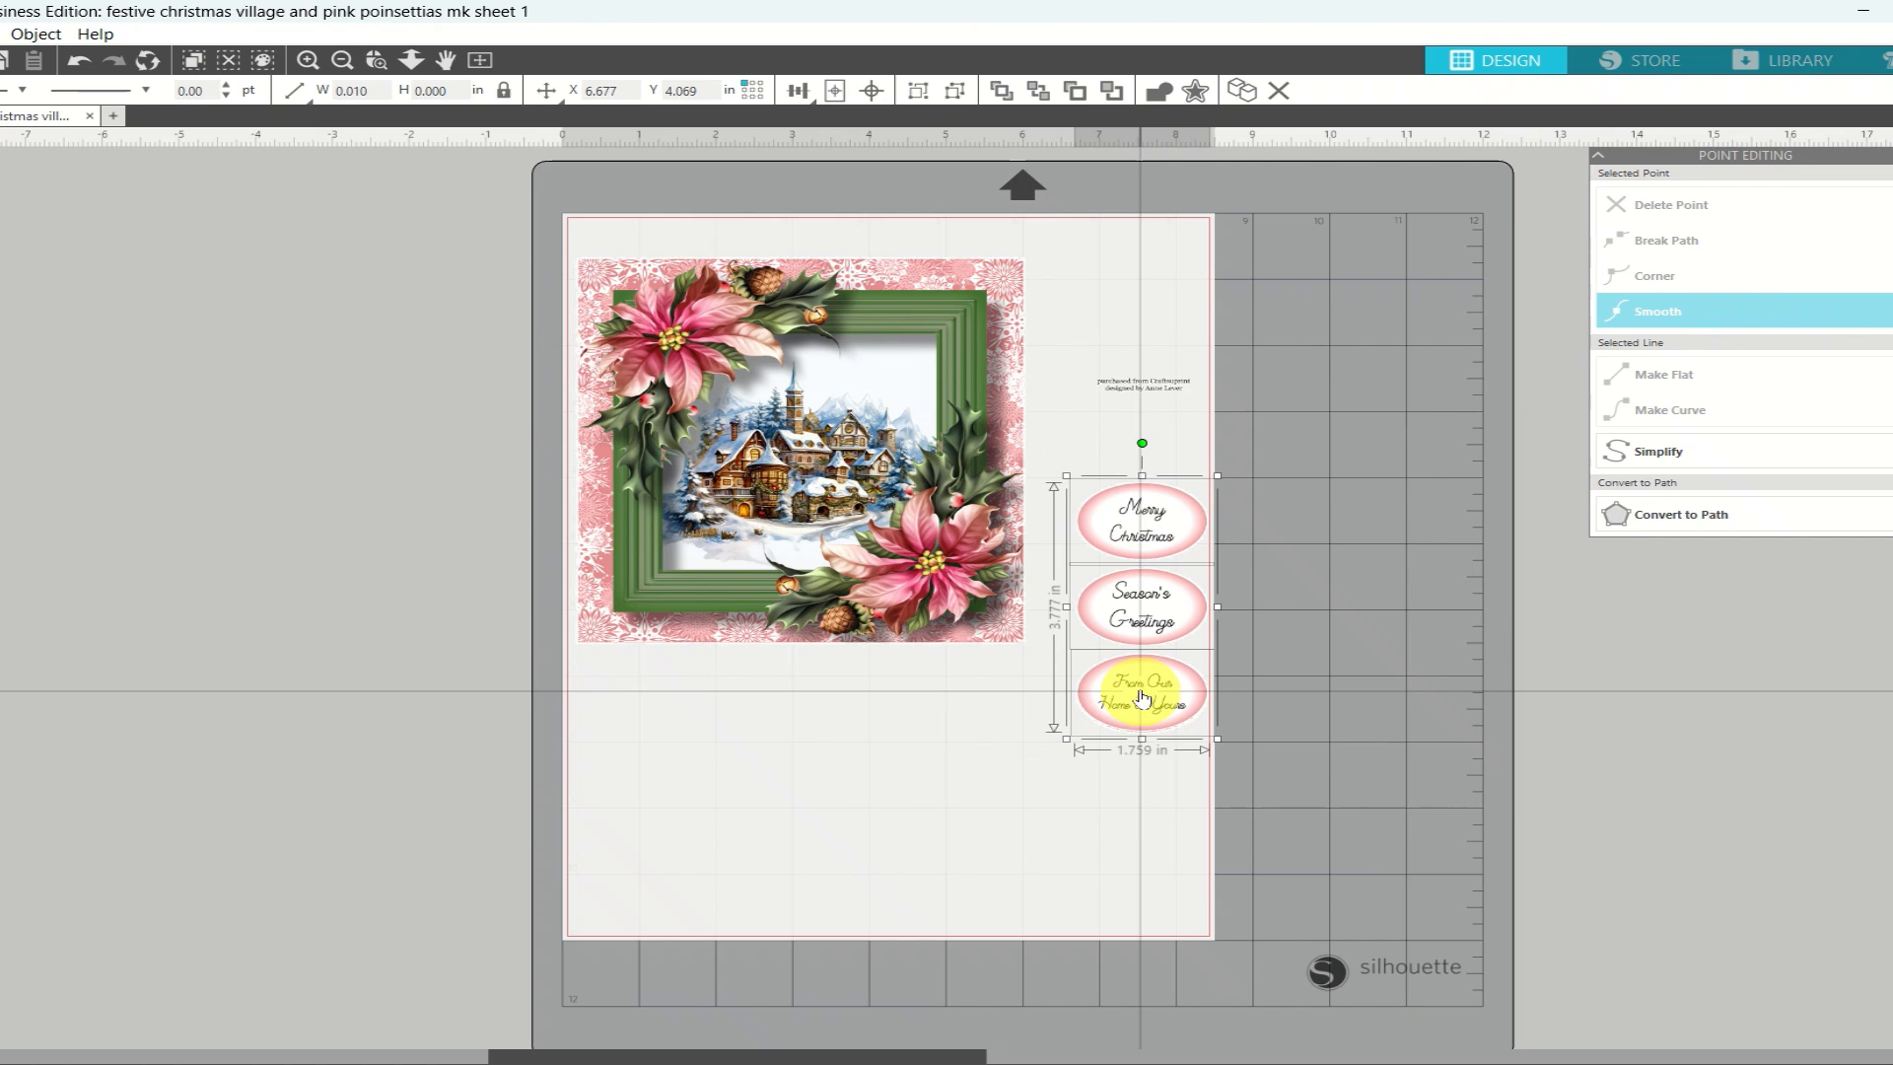
left_click_drag(1142, 697, 642, 877)
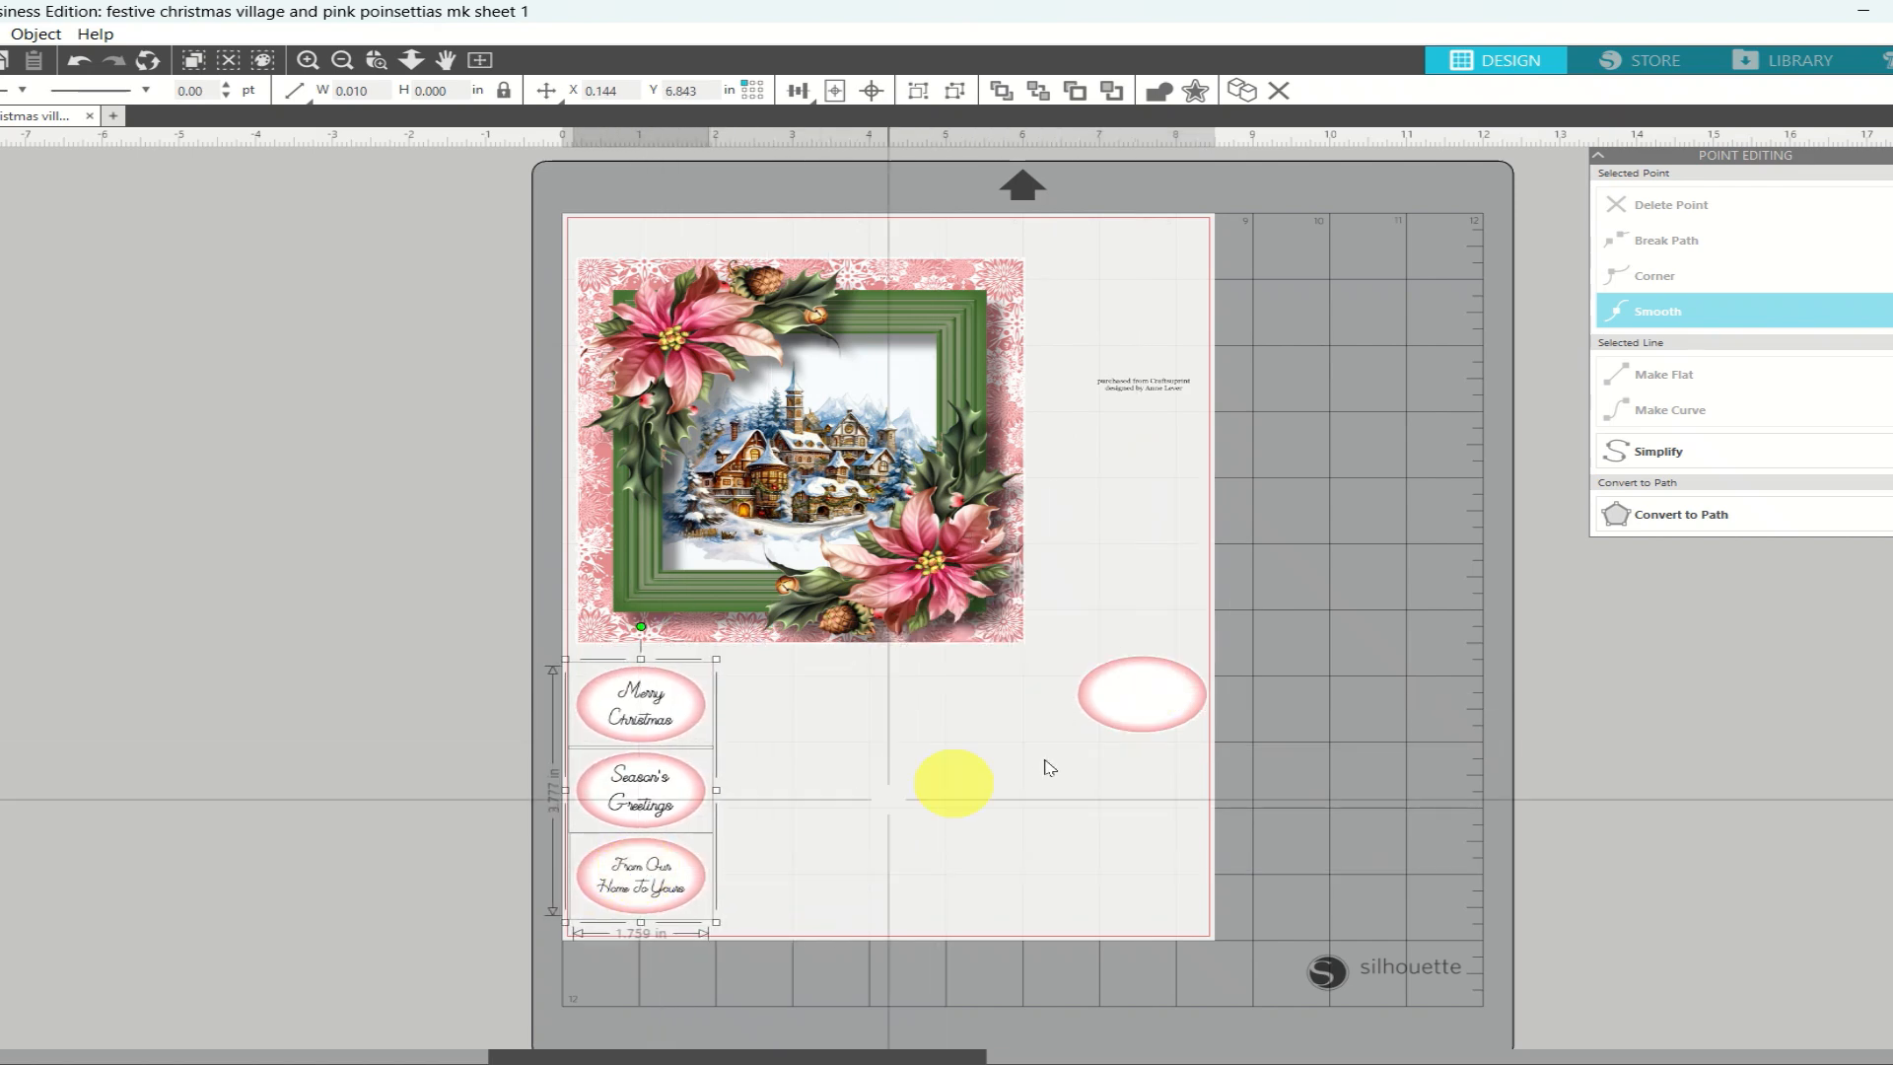
Place the blank oval beside the "From Our Home To Yours" tag and delete the designer credit text
left_click(1143, 703)
left_click_drag(1148, 709, 778, 883)
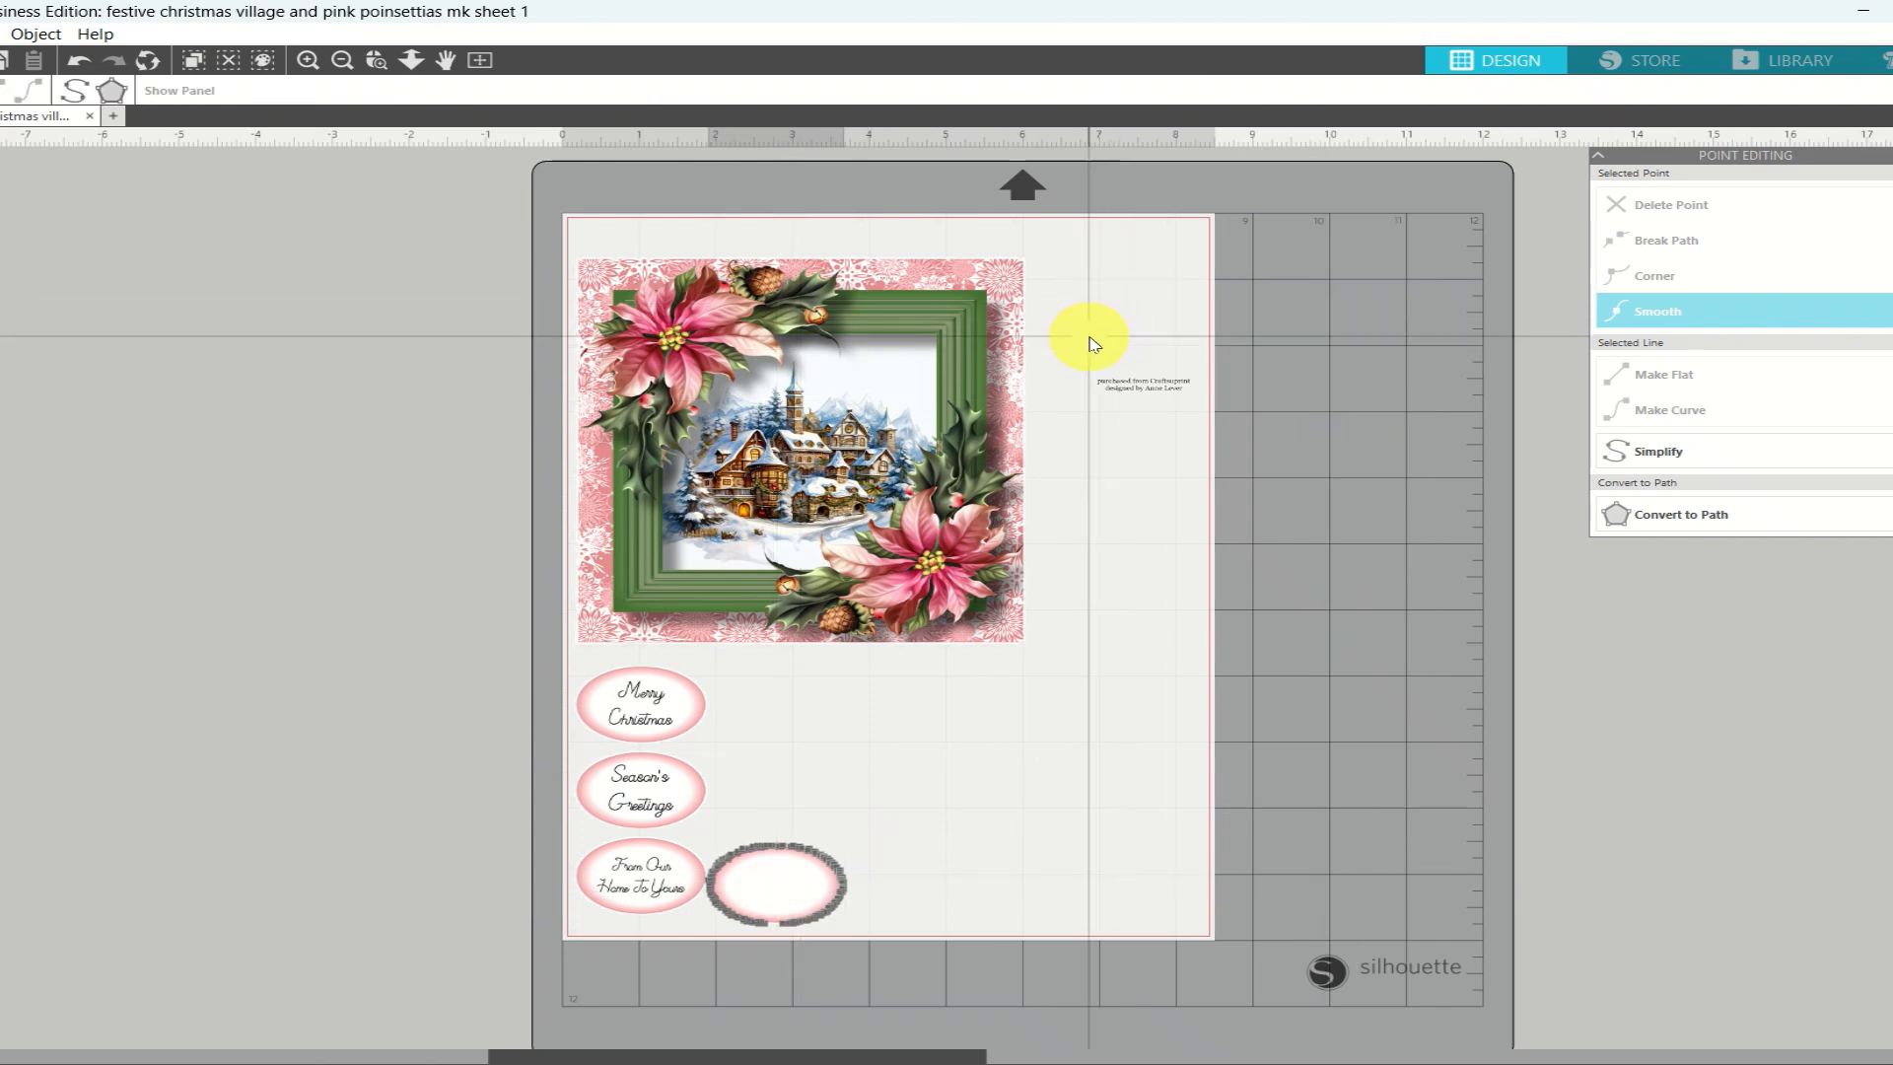
left_click(1134, 384)
key("Delete")
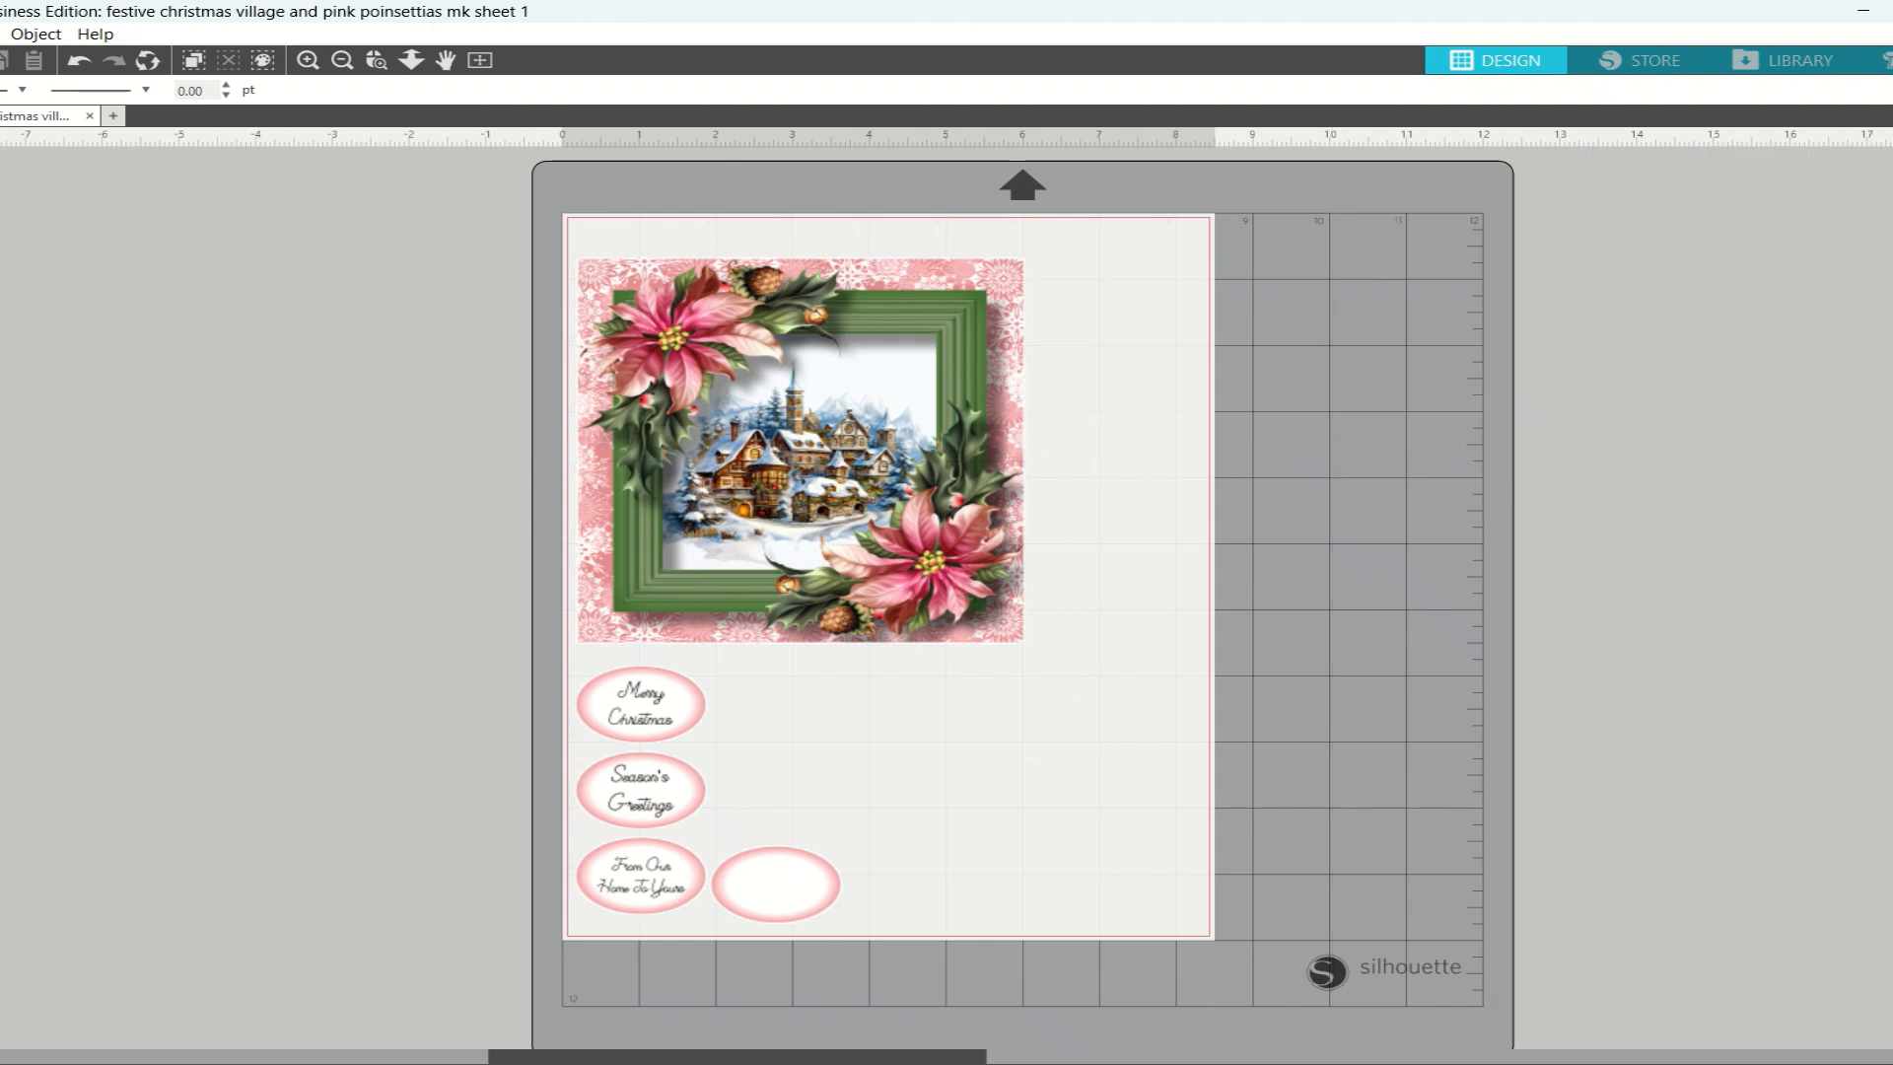
Try to trace the outer edge of the framed village picture with a 100% threshold
left_click(1653, 239)
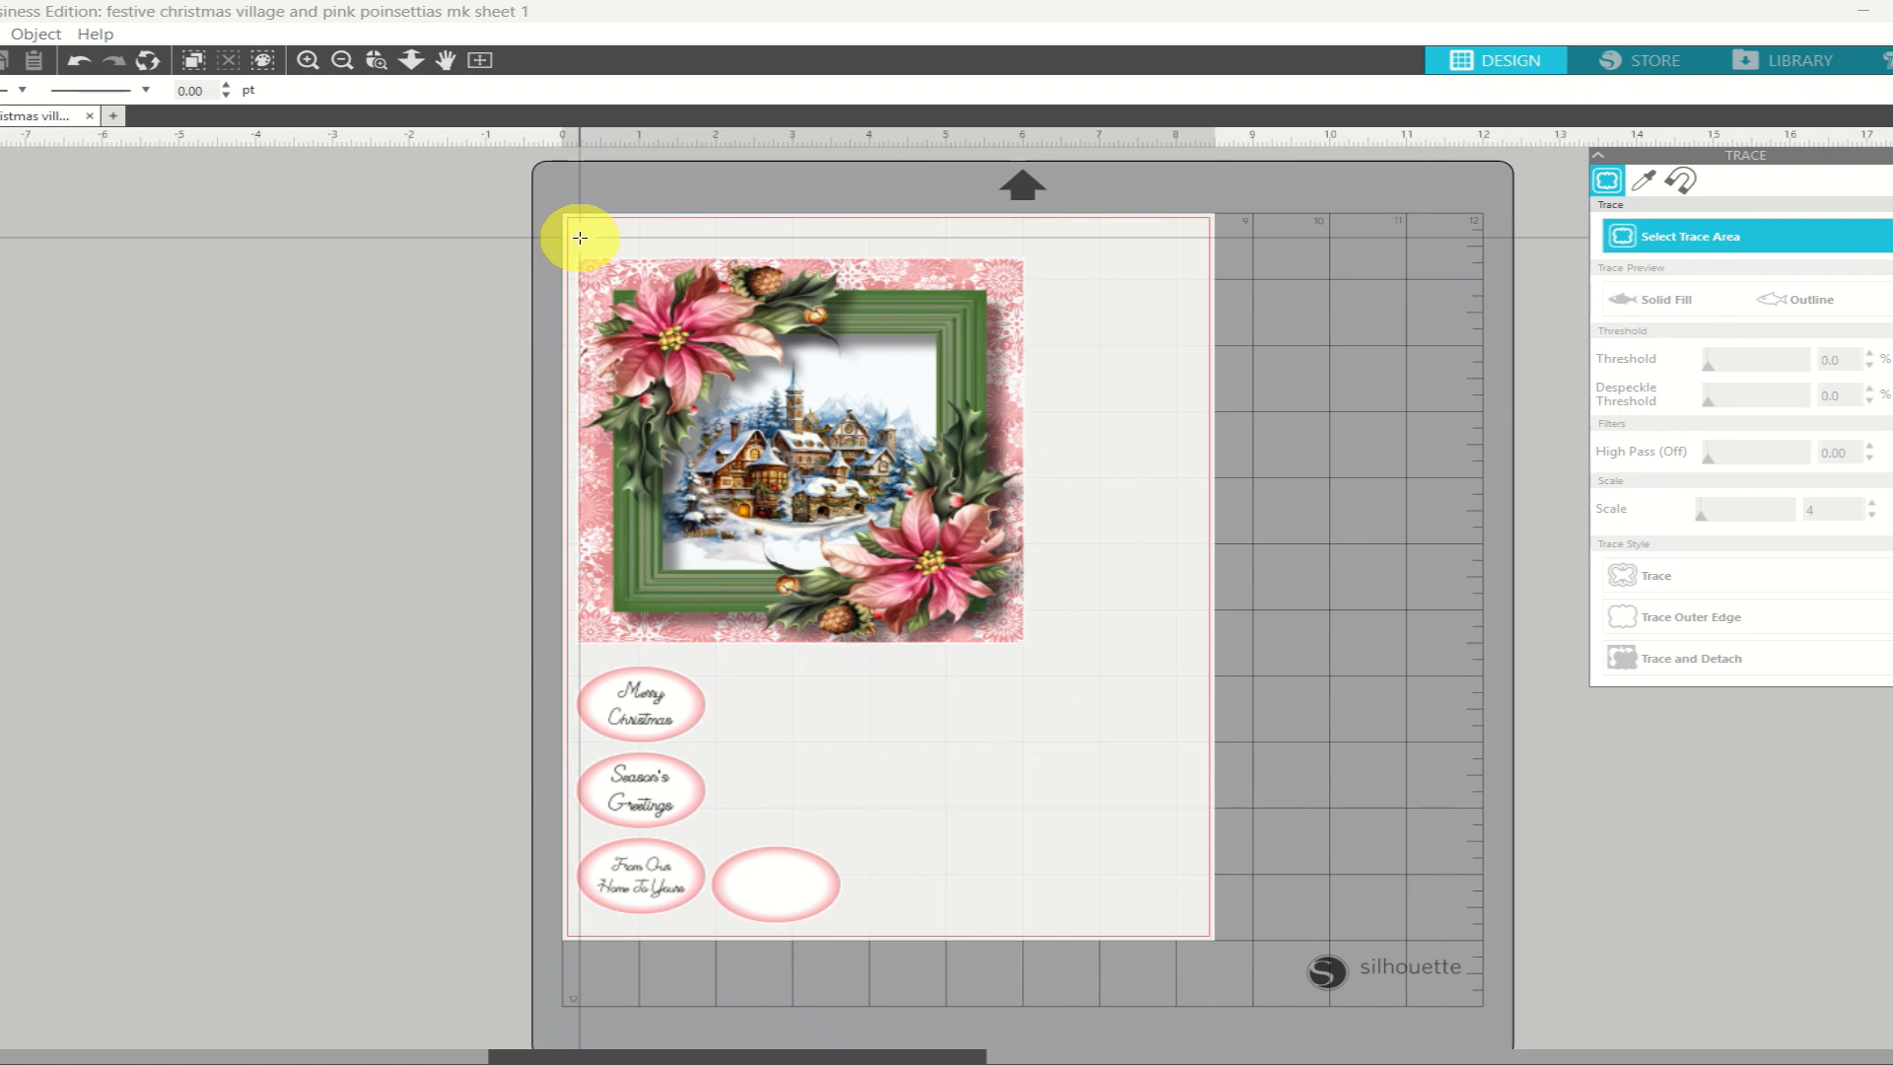
mouse_move(566, 250)
left_mouse_down()
mouse_move(845, 422)
mouse_move(1026, 604)
mouse_move(1034, 648)
left_mouse_up()
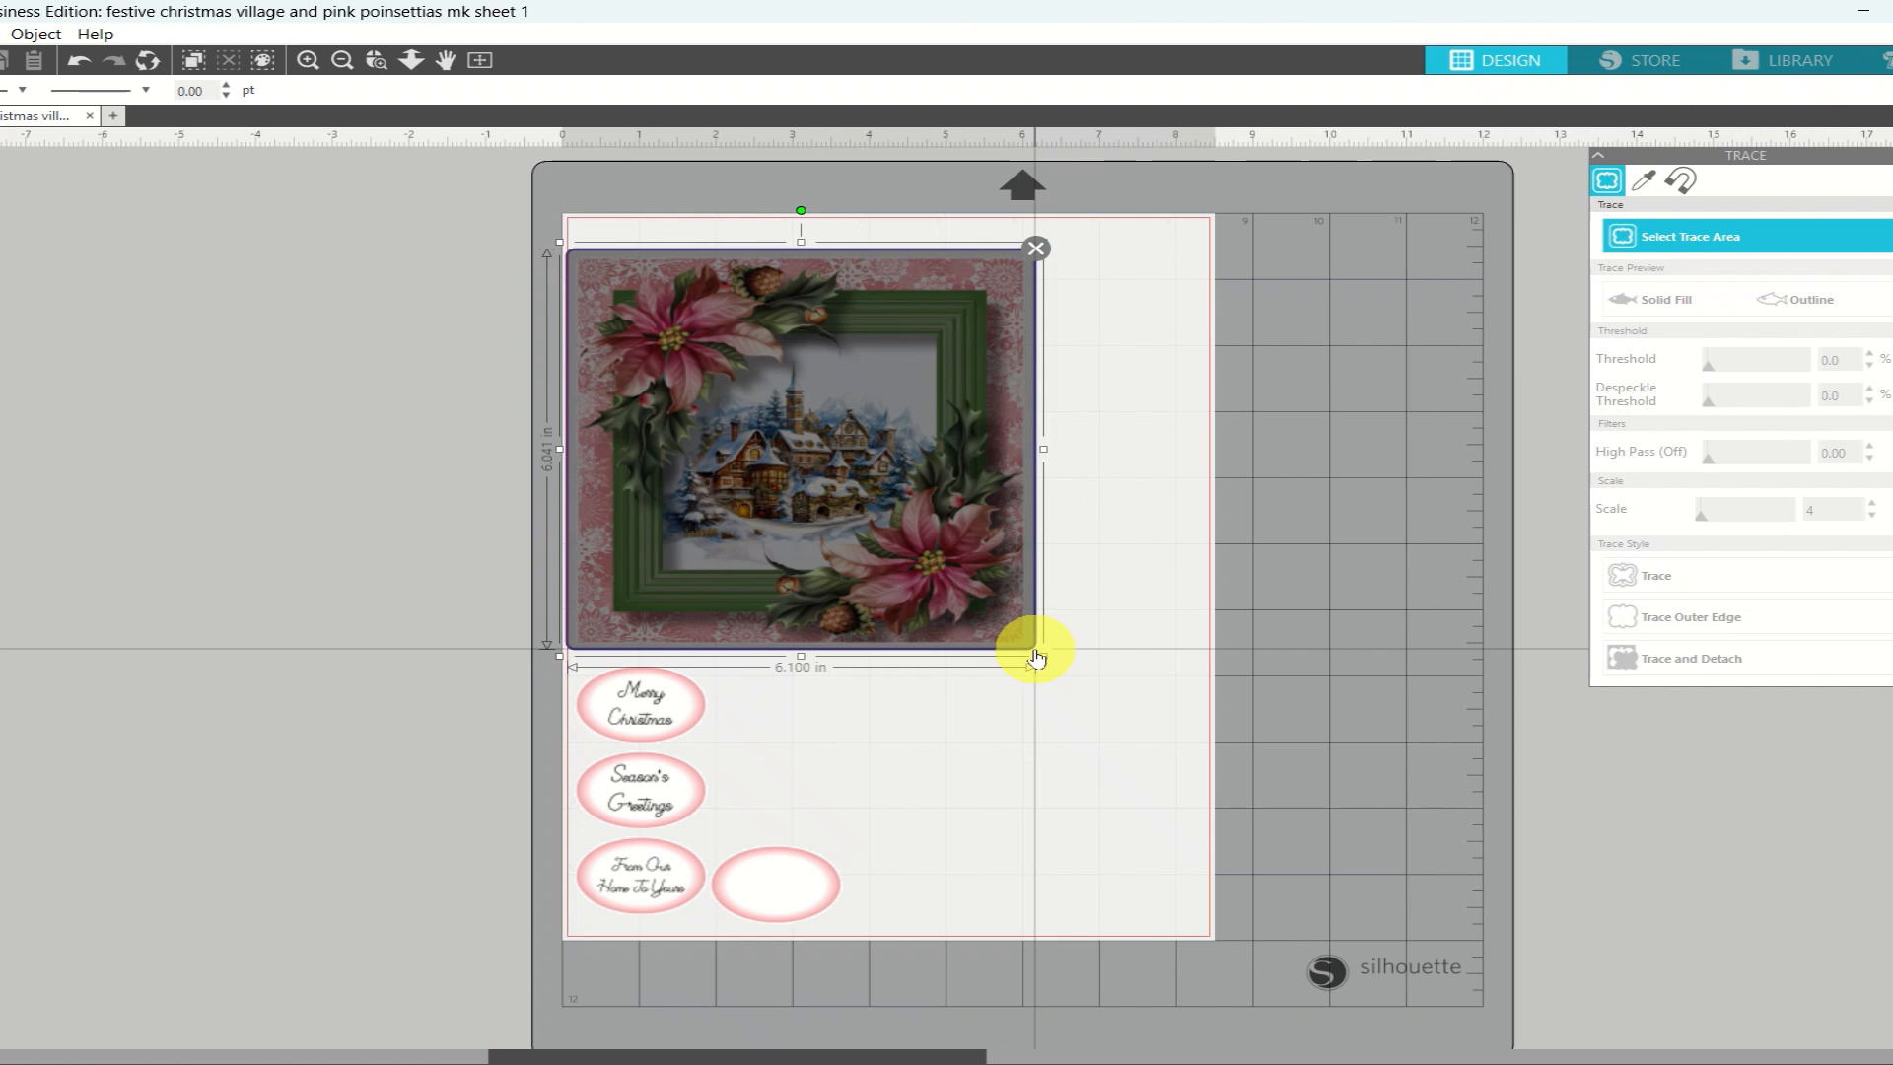
left_click(1800, 365)
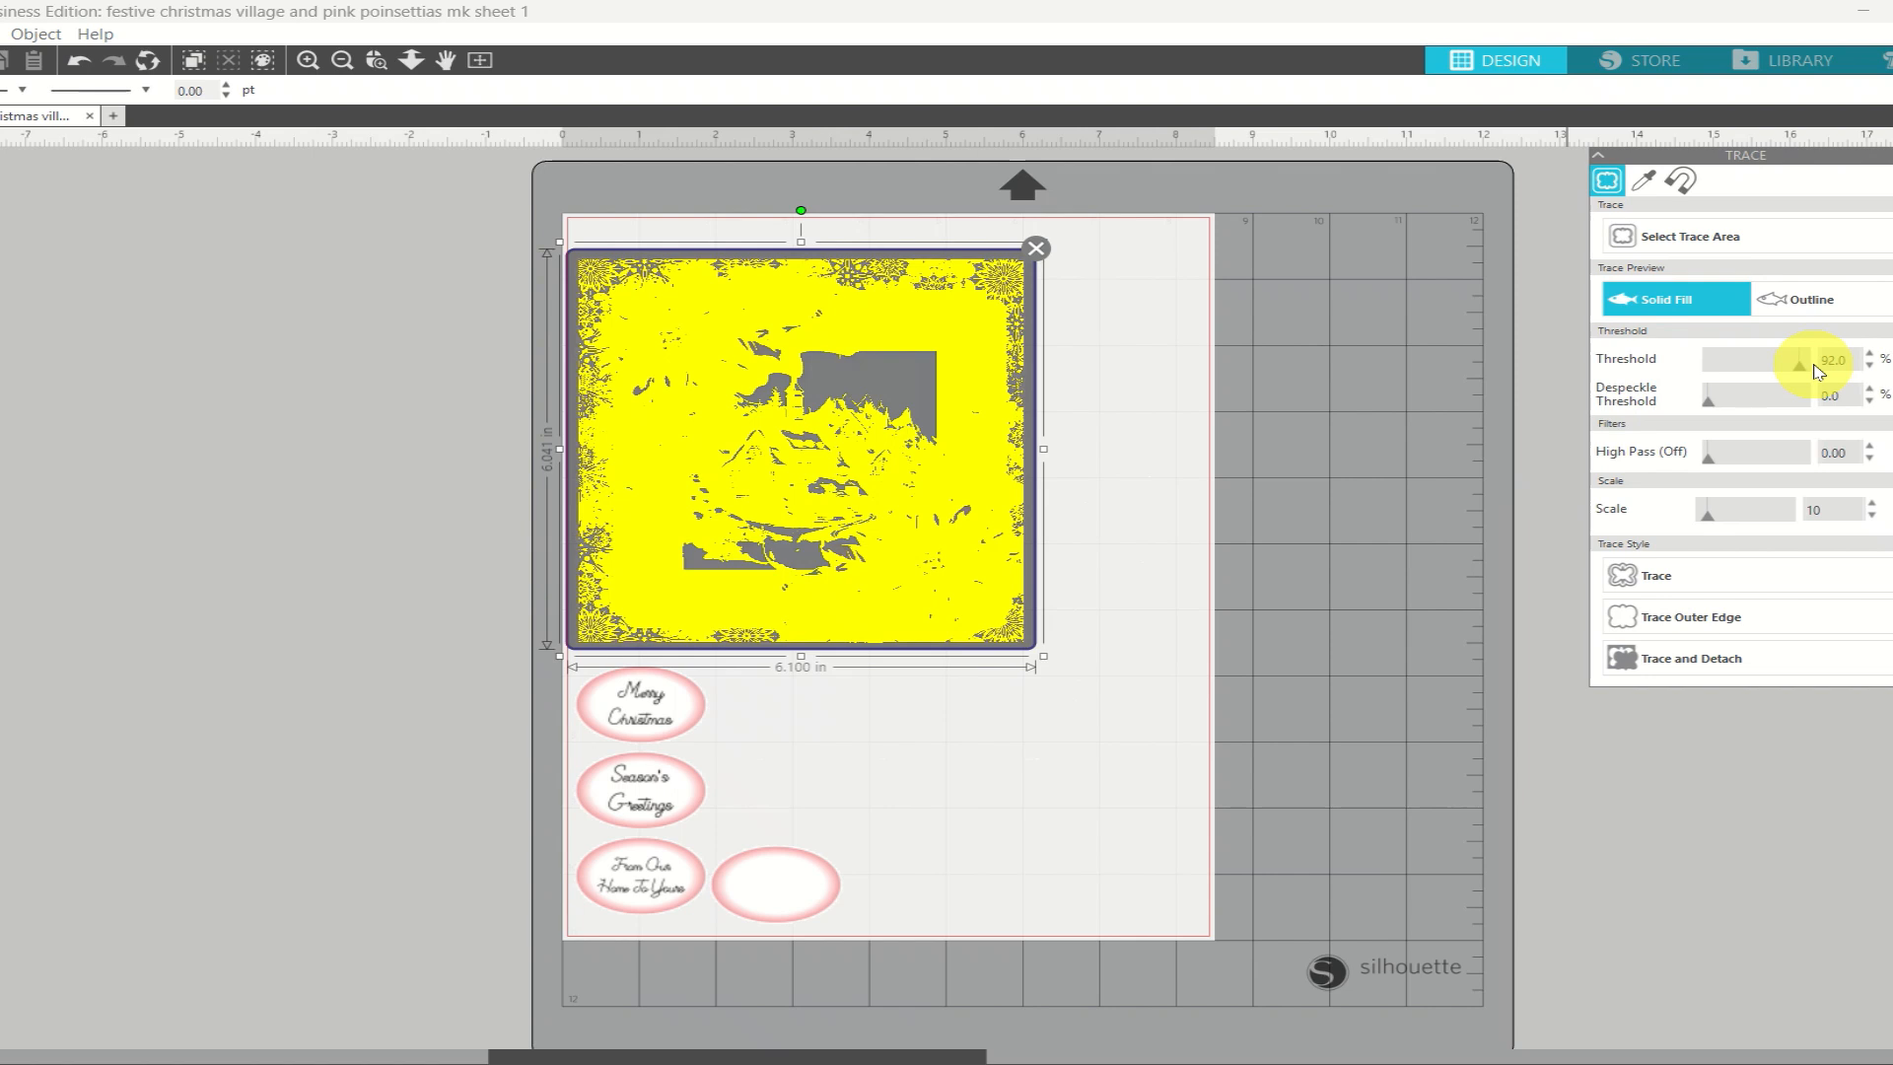
left_click(1870, 353)
left_click(1869, 353)
left_click(1870, 353)
left_click(1870, 352)
left_click(1870, 353)
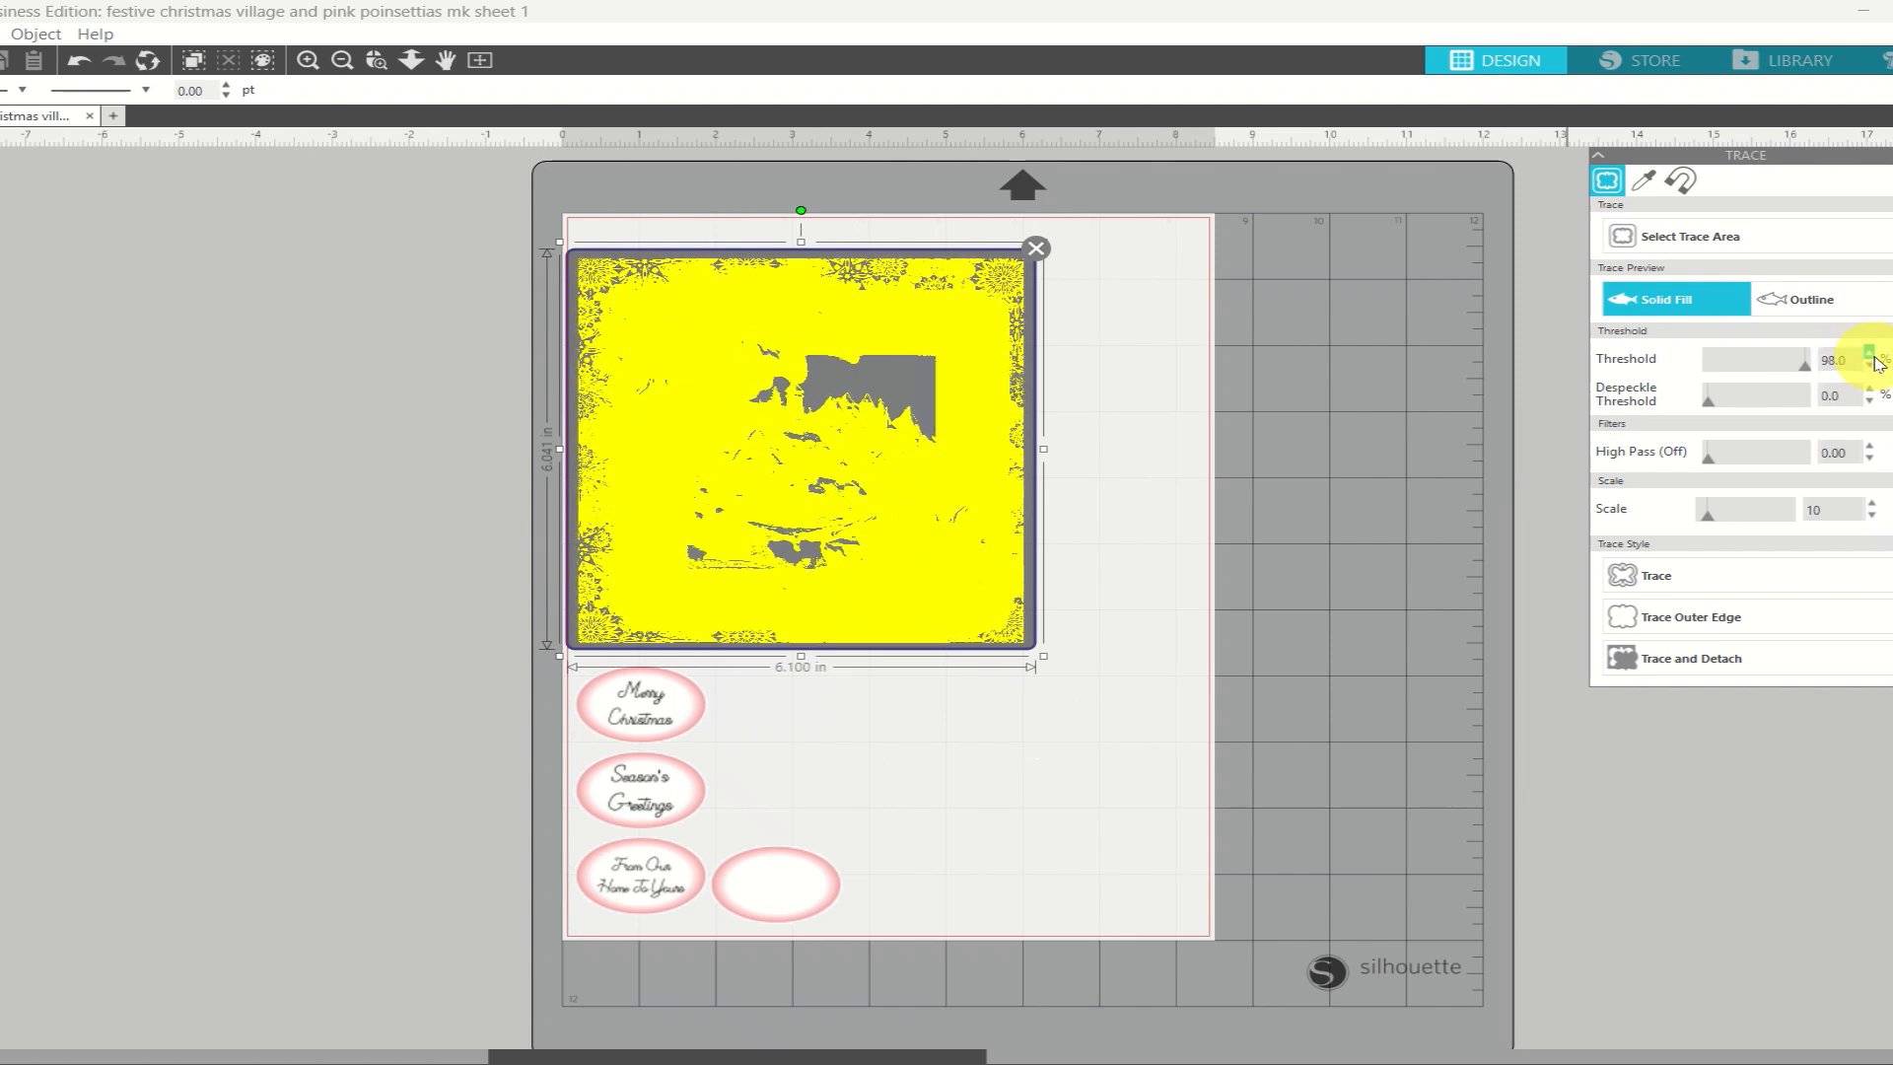
left_click(1870, 353)
left_click(1872, 355)
left_click(1872, 355)
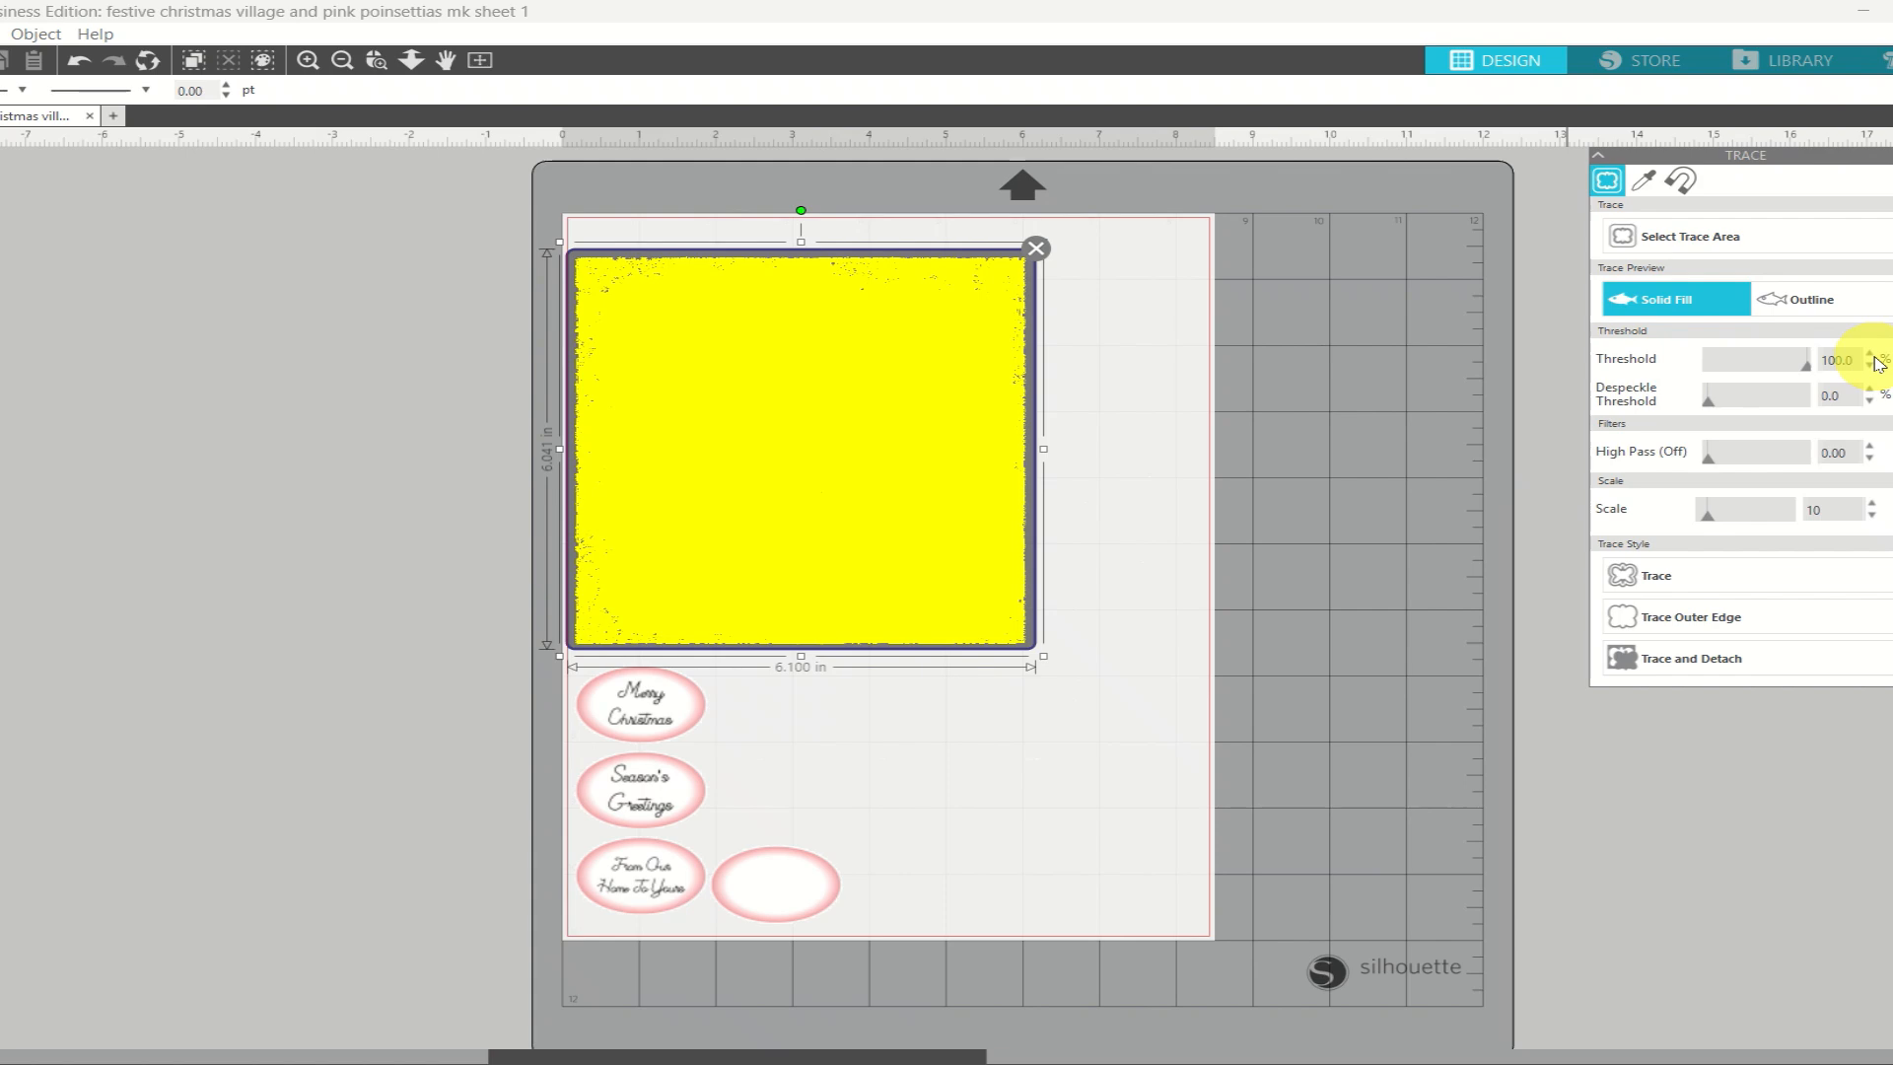
left_click(1655, 623)
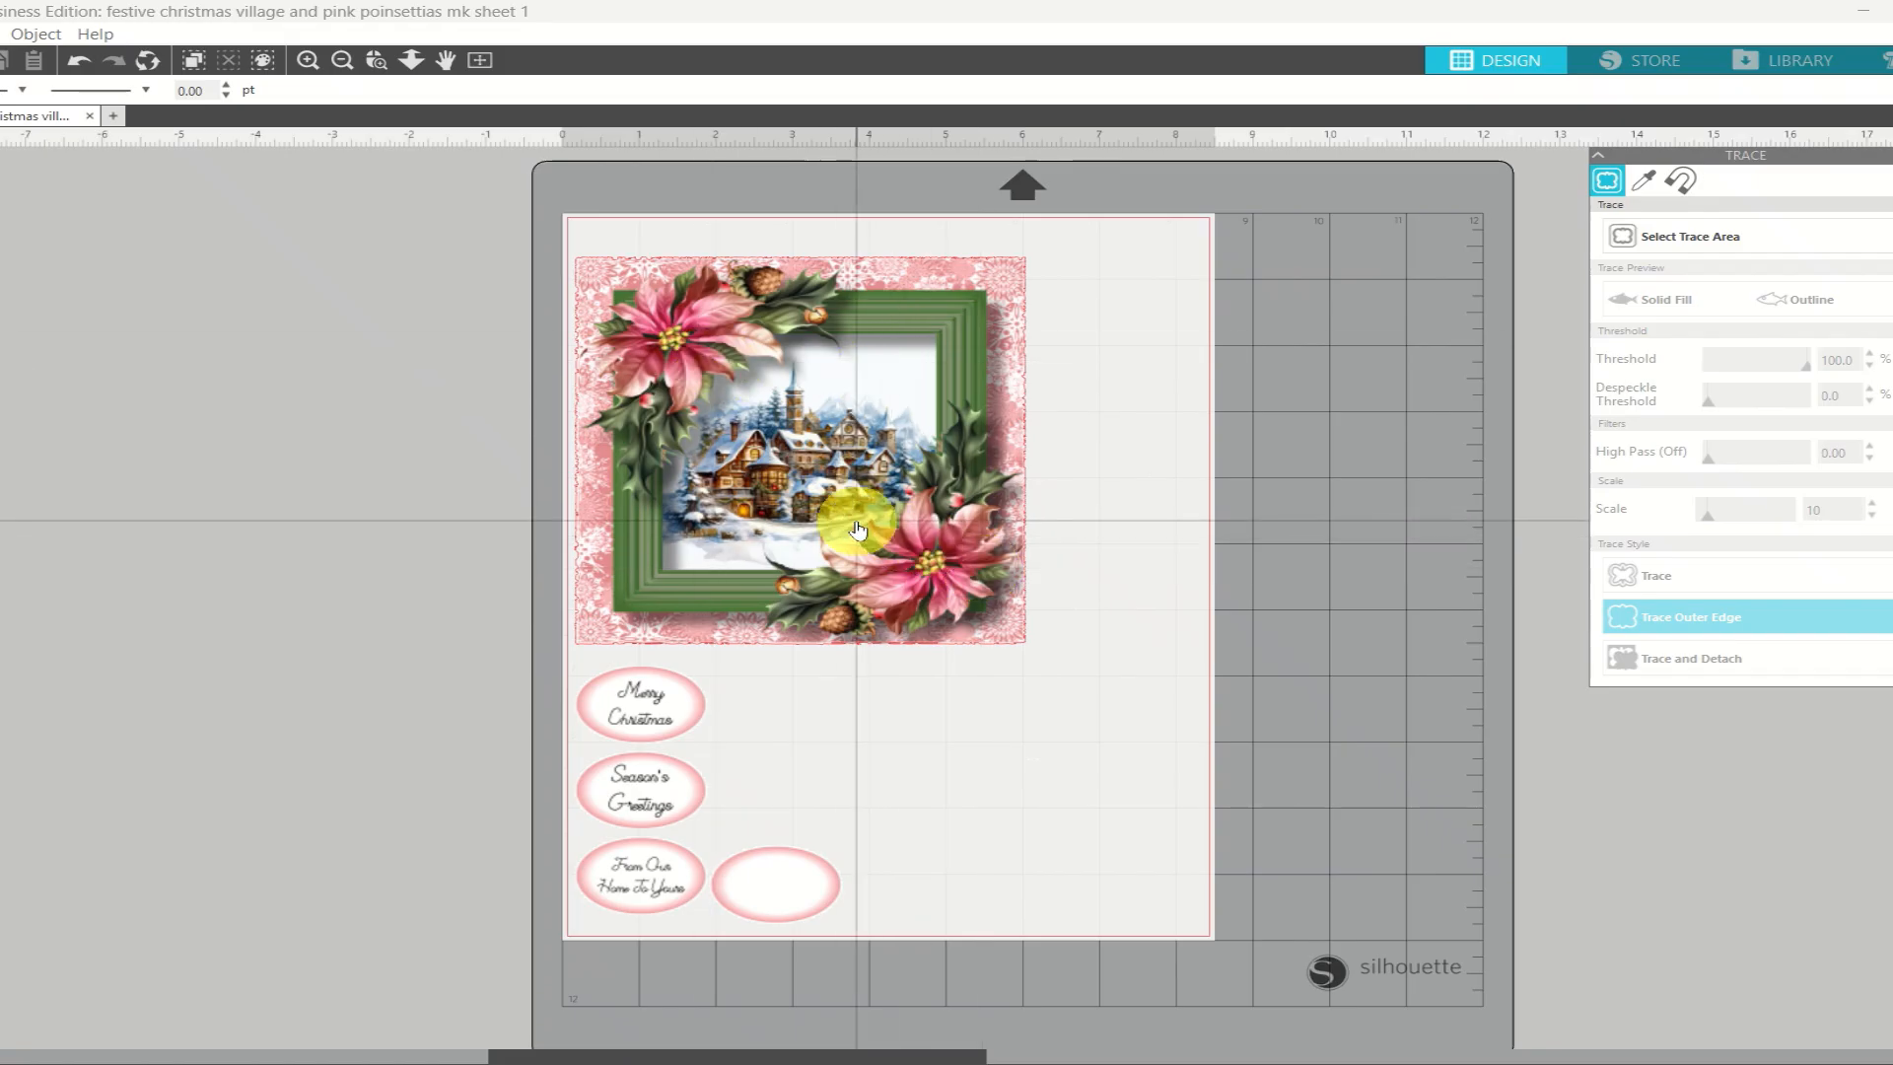
Move the village picture off the page and examine the lower edge of the traced outline up close
mouse_move(857, 530)
left_mouse_down()
mouse_move(824, 507)
mouse_move(591, 528)
mouse_move(541, 498)
mouse_move(208, 498)
left_mouse_up()
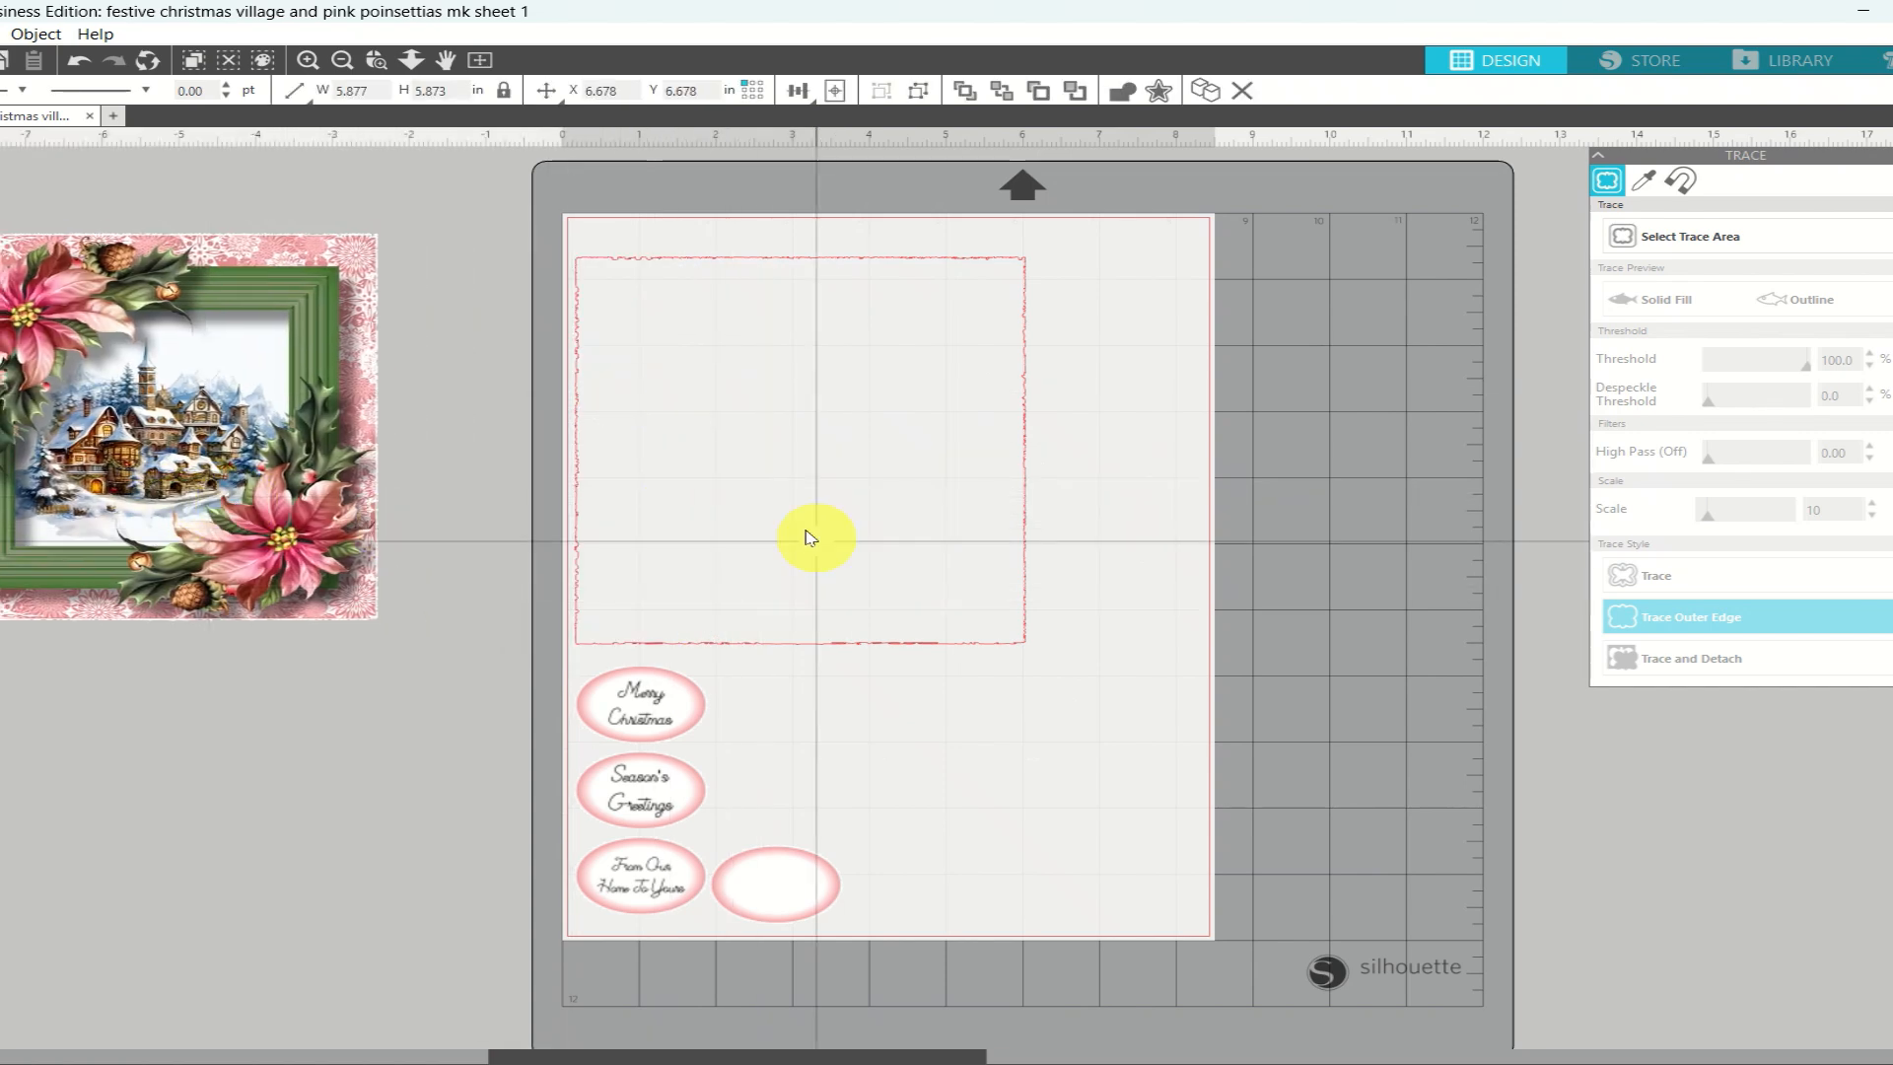
left_click(792, 640)
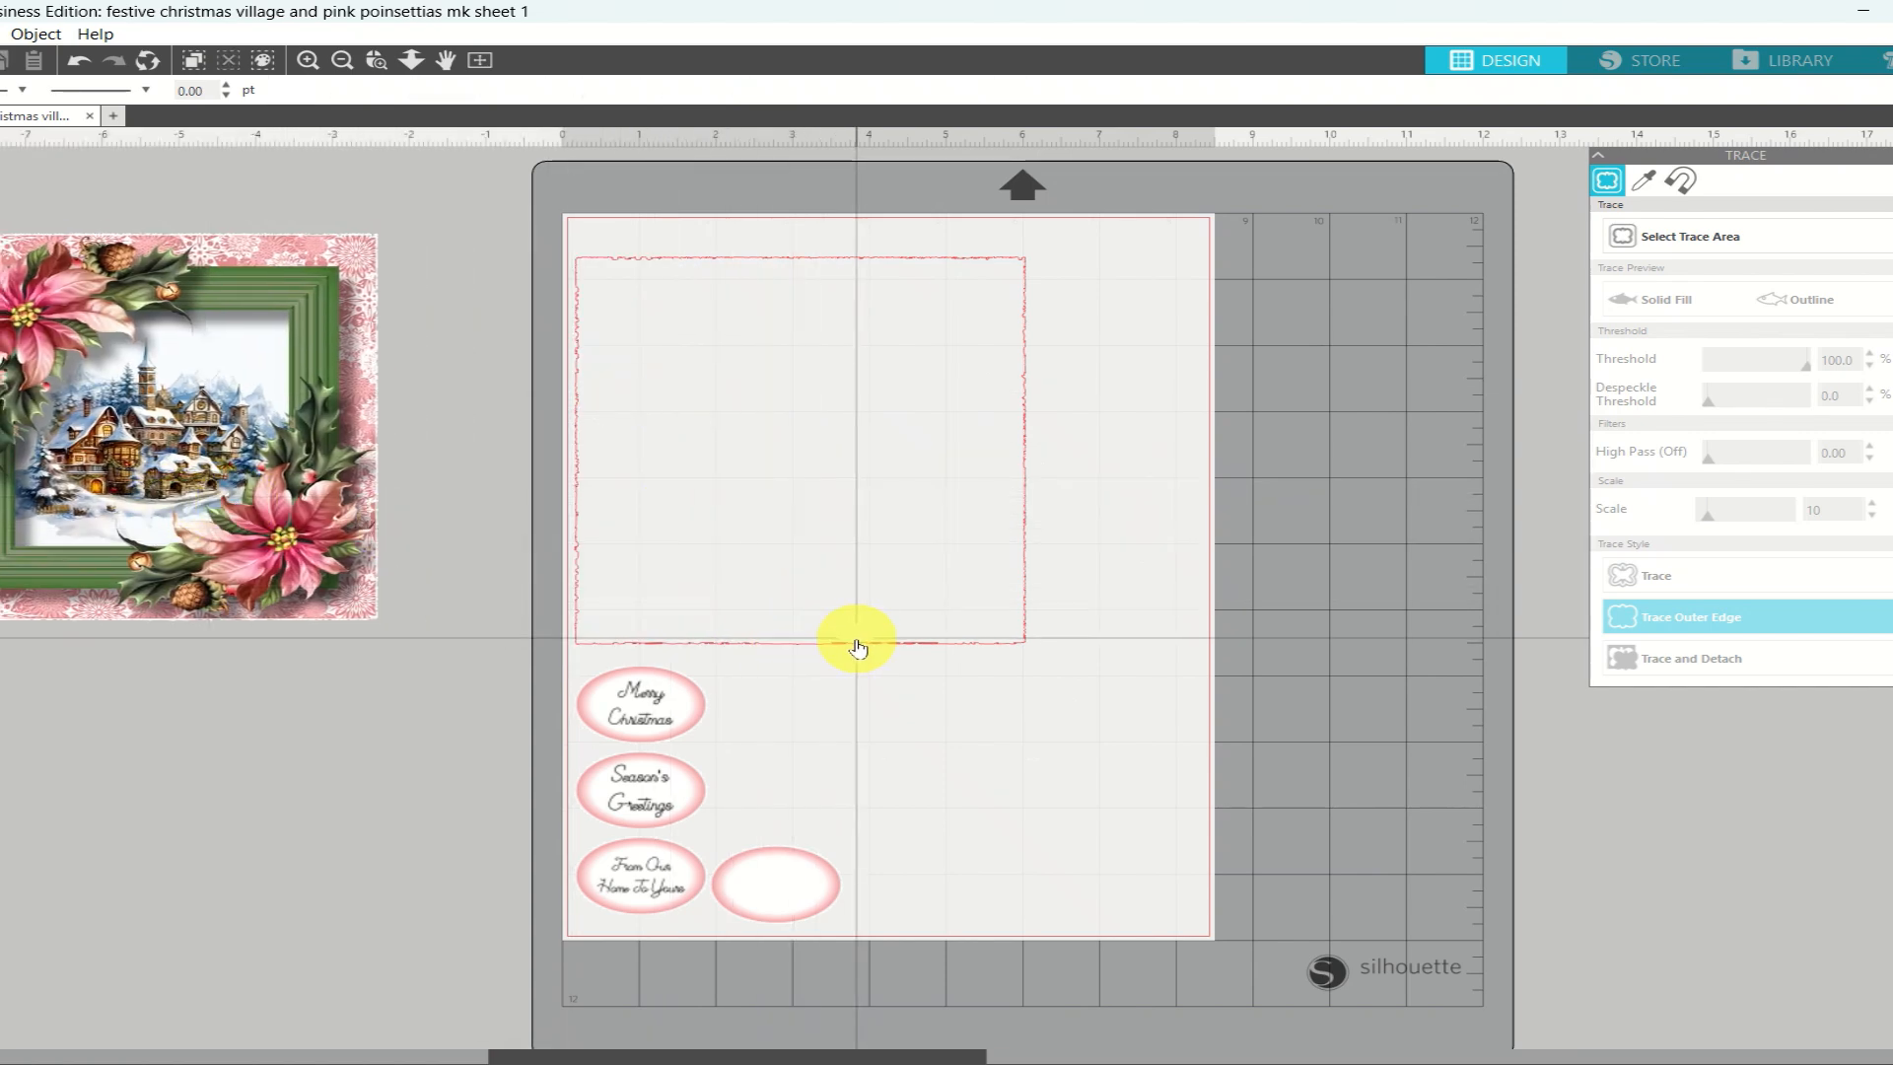
left_click(376, 68)
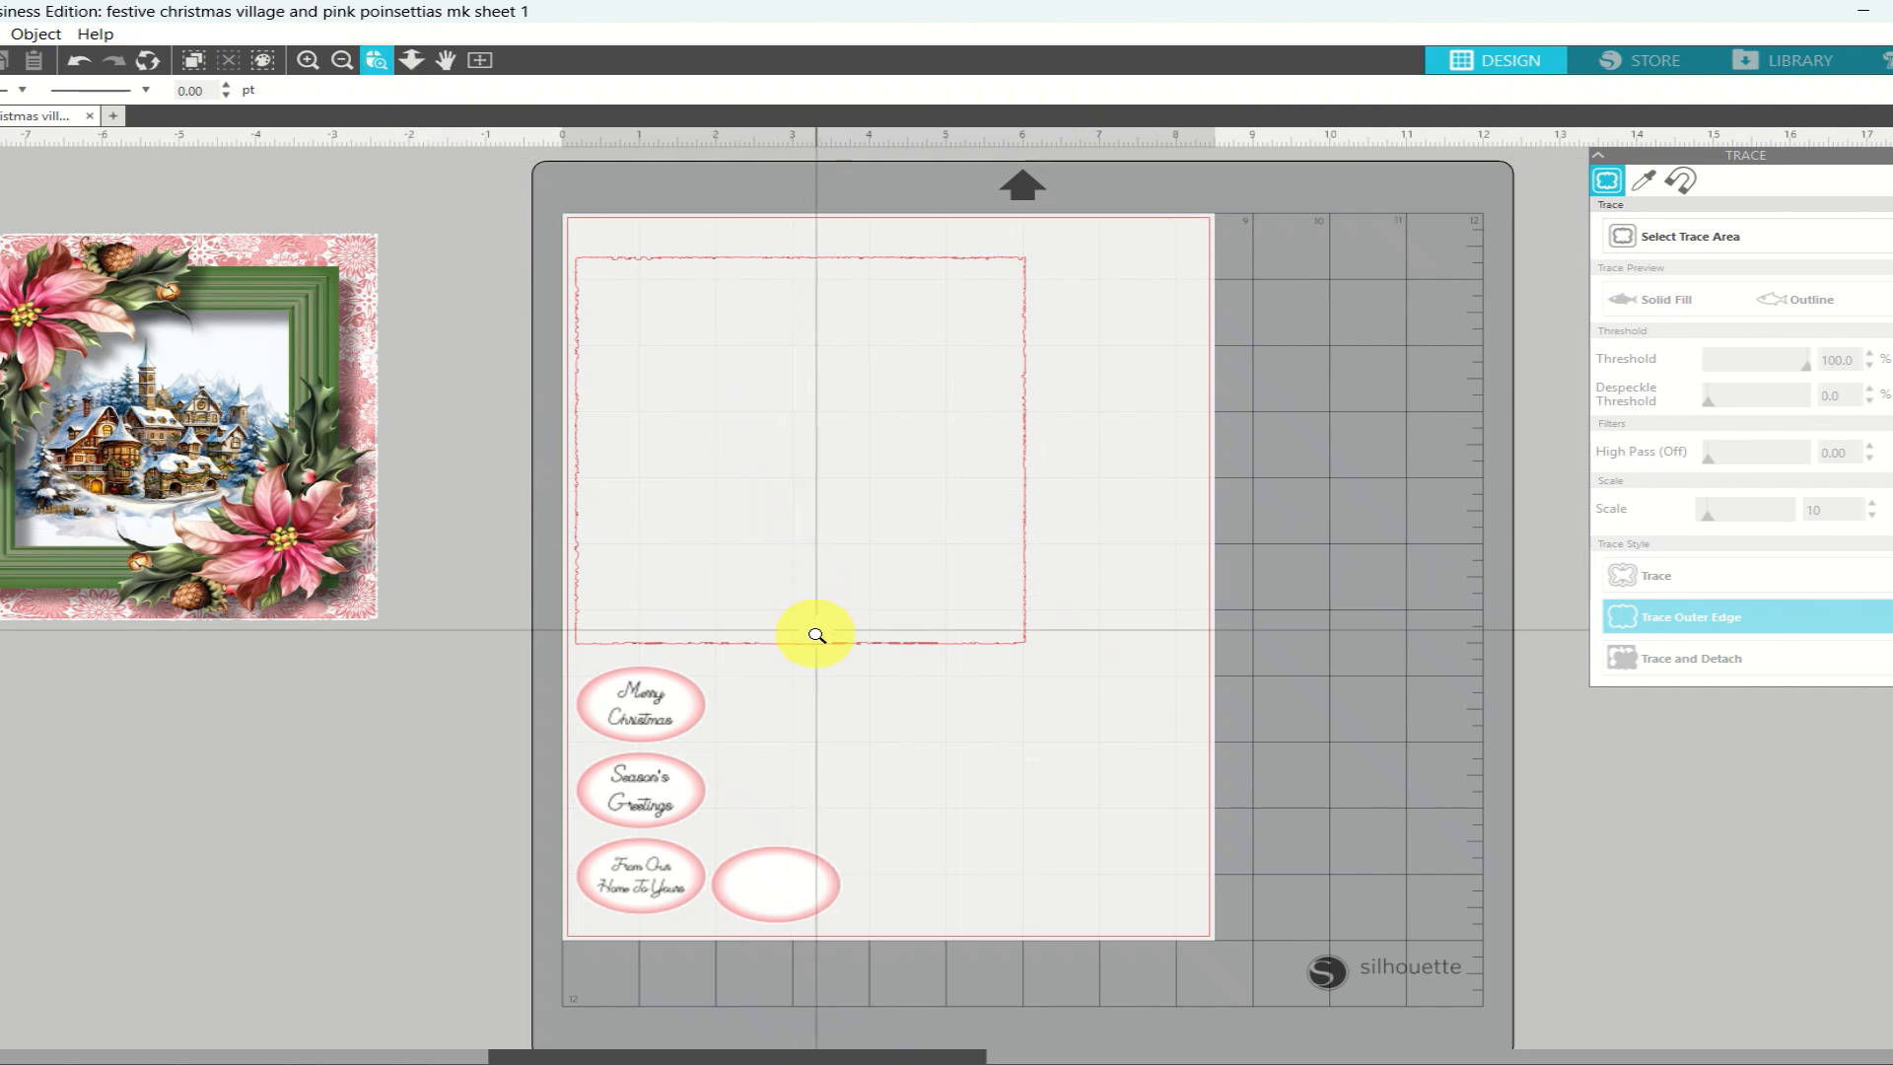
left_click_drag(883, 644, 962, 681)
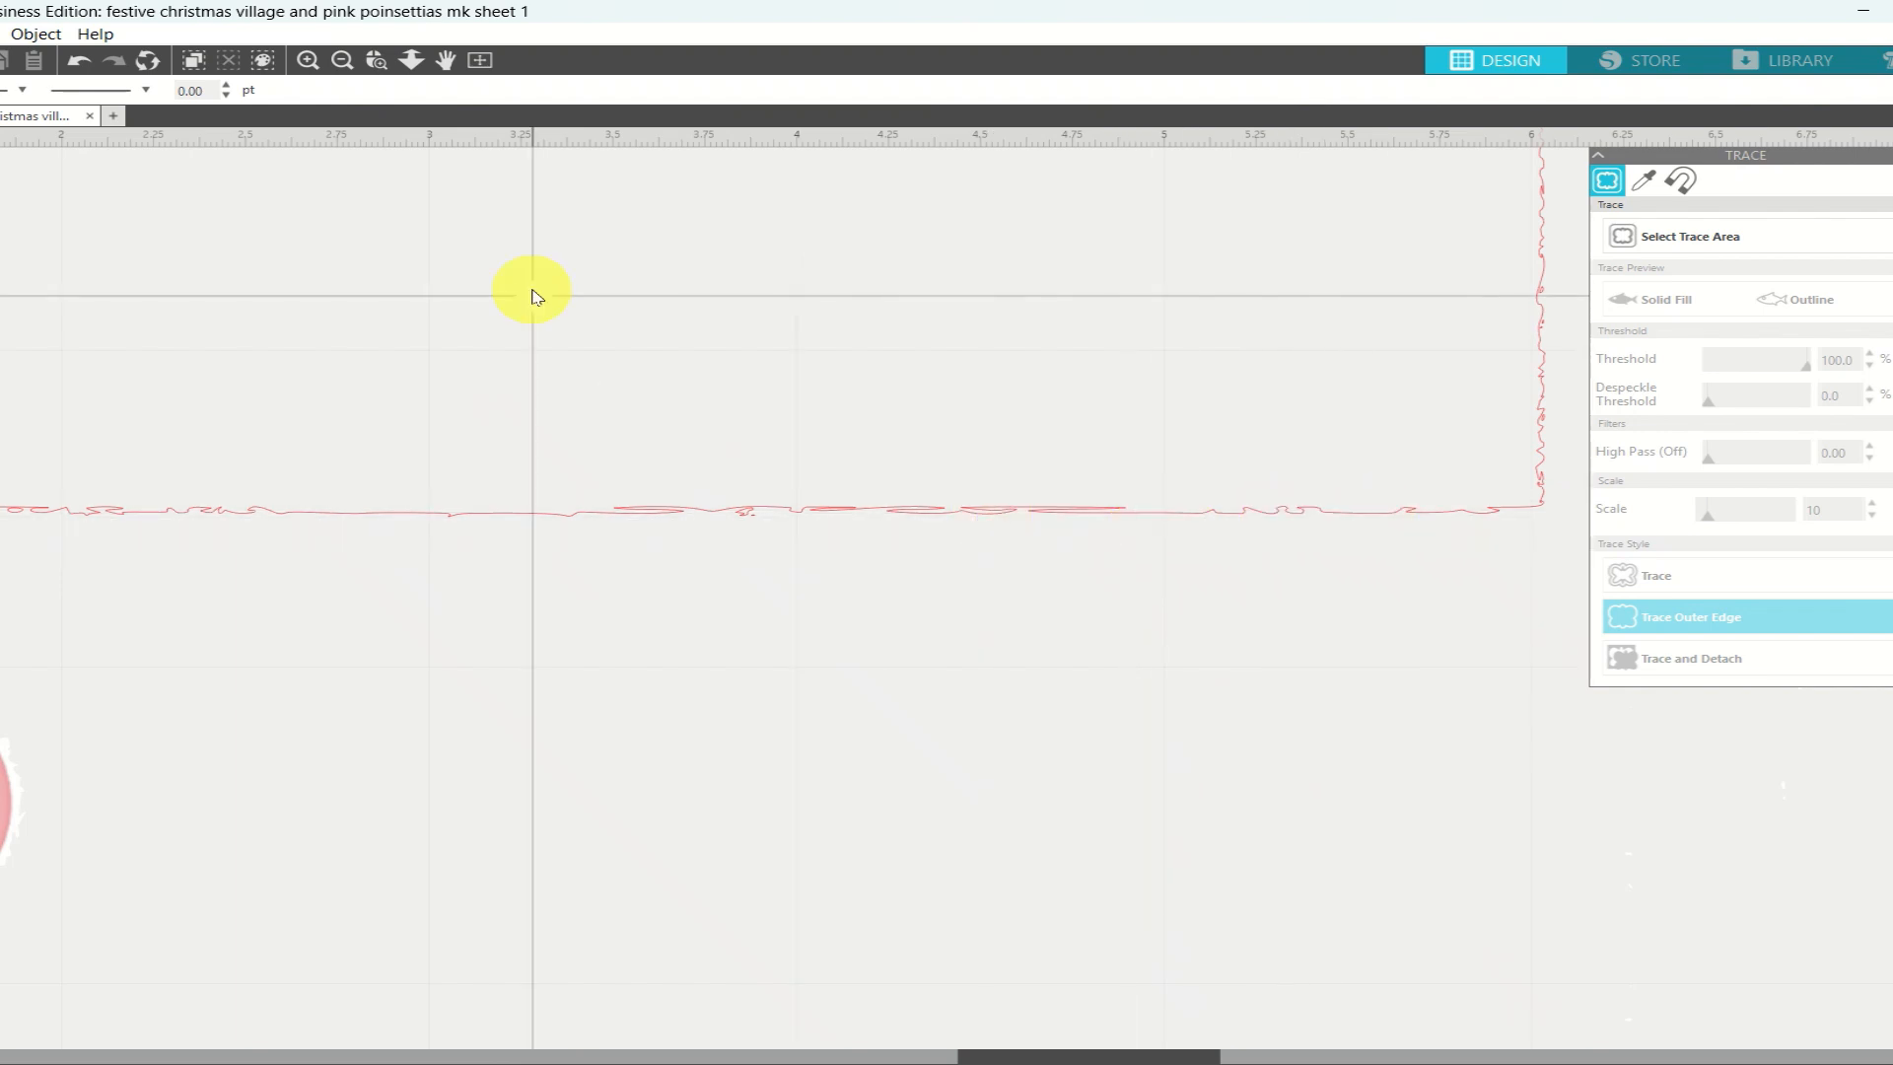
left_click(480, 60)
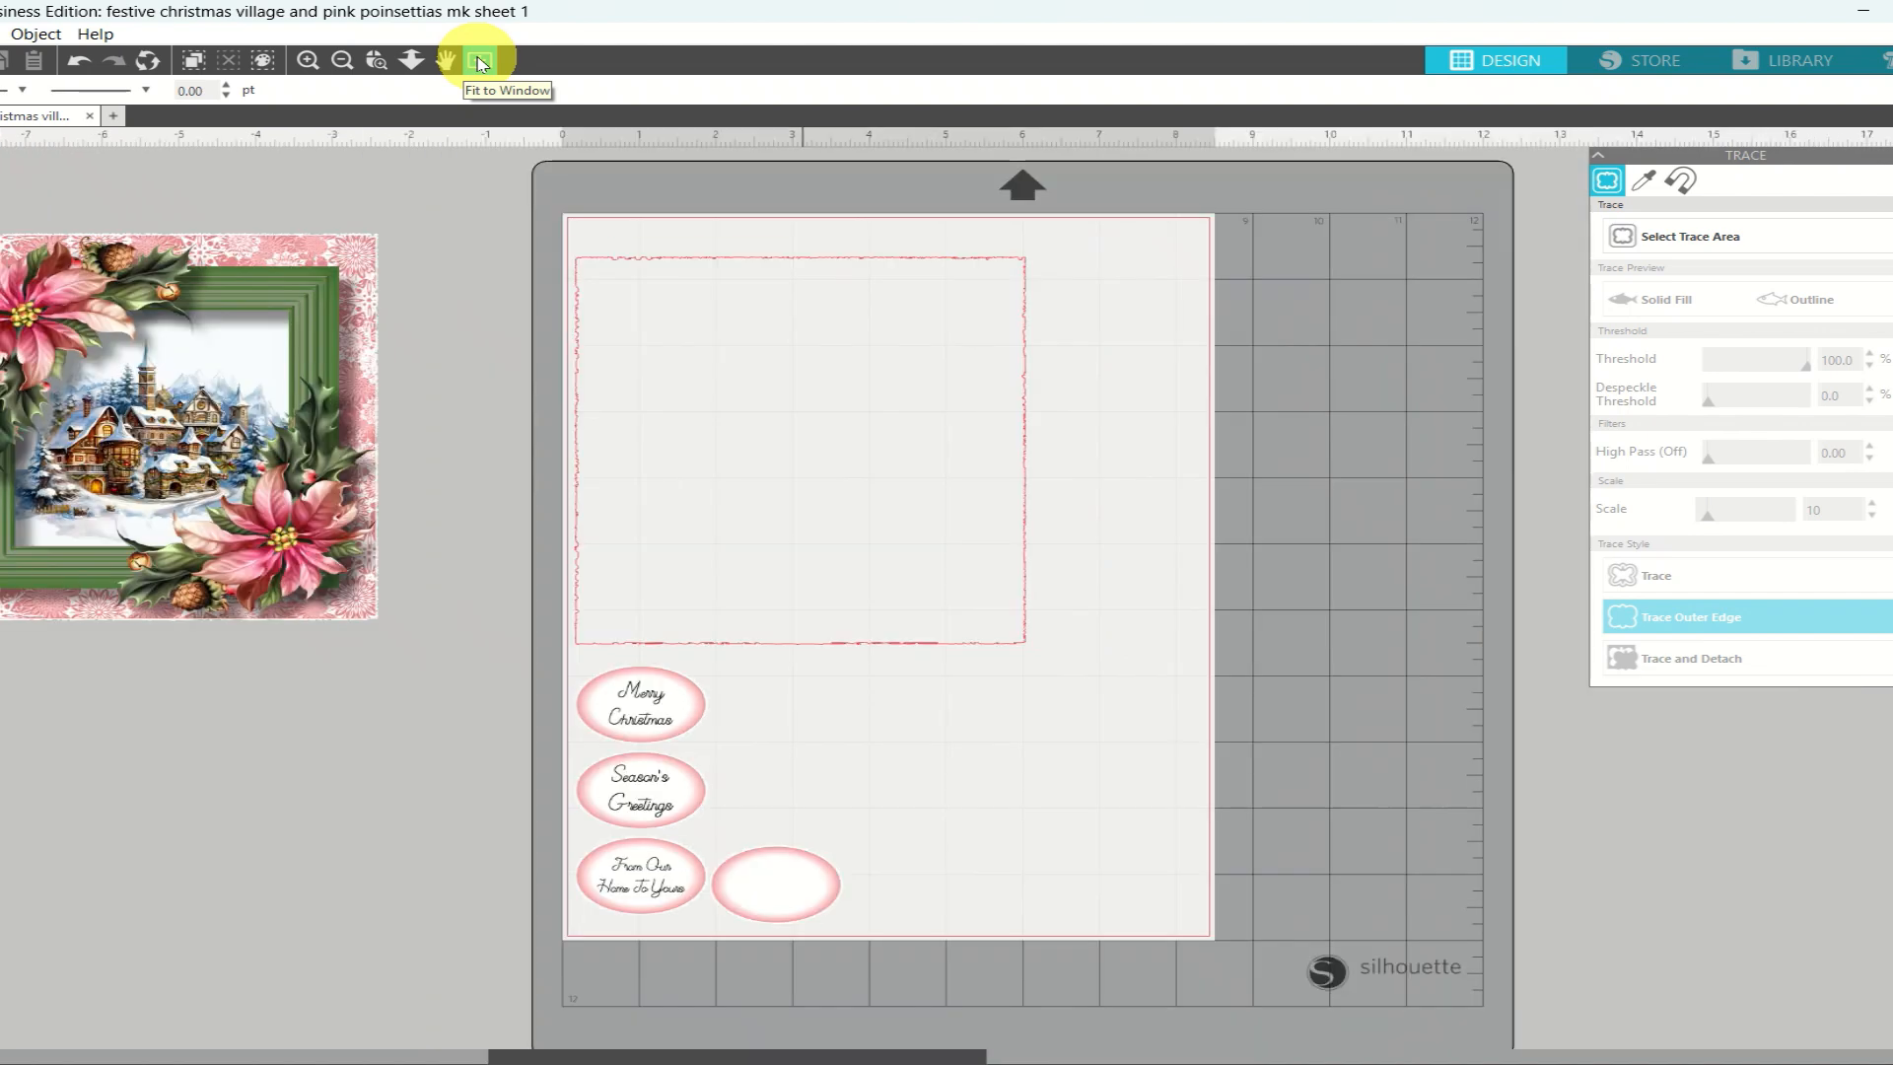
Delete the traced outline and move the village picture back onto the page above the greeting ovals
left_click(599, 264)
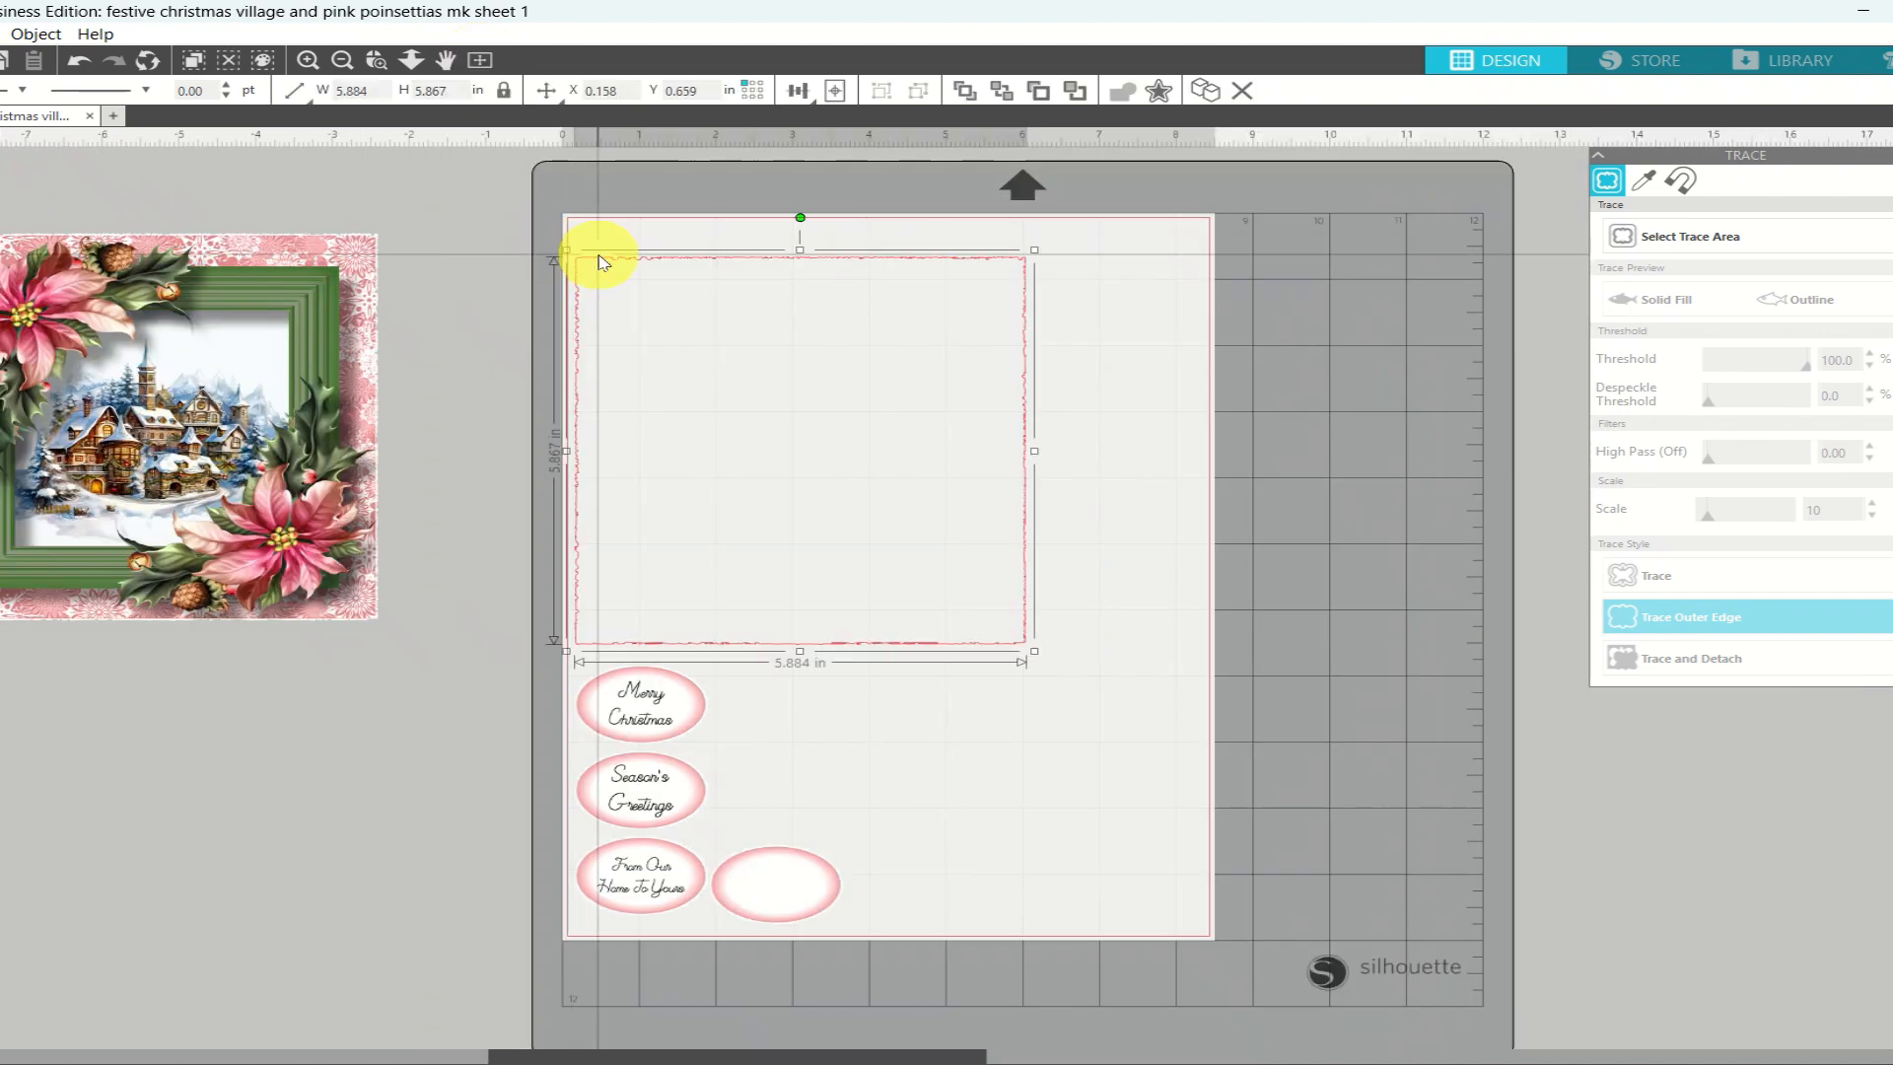
key("Delete")
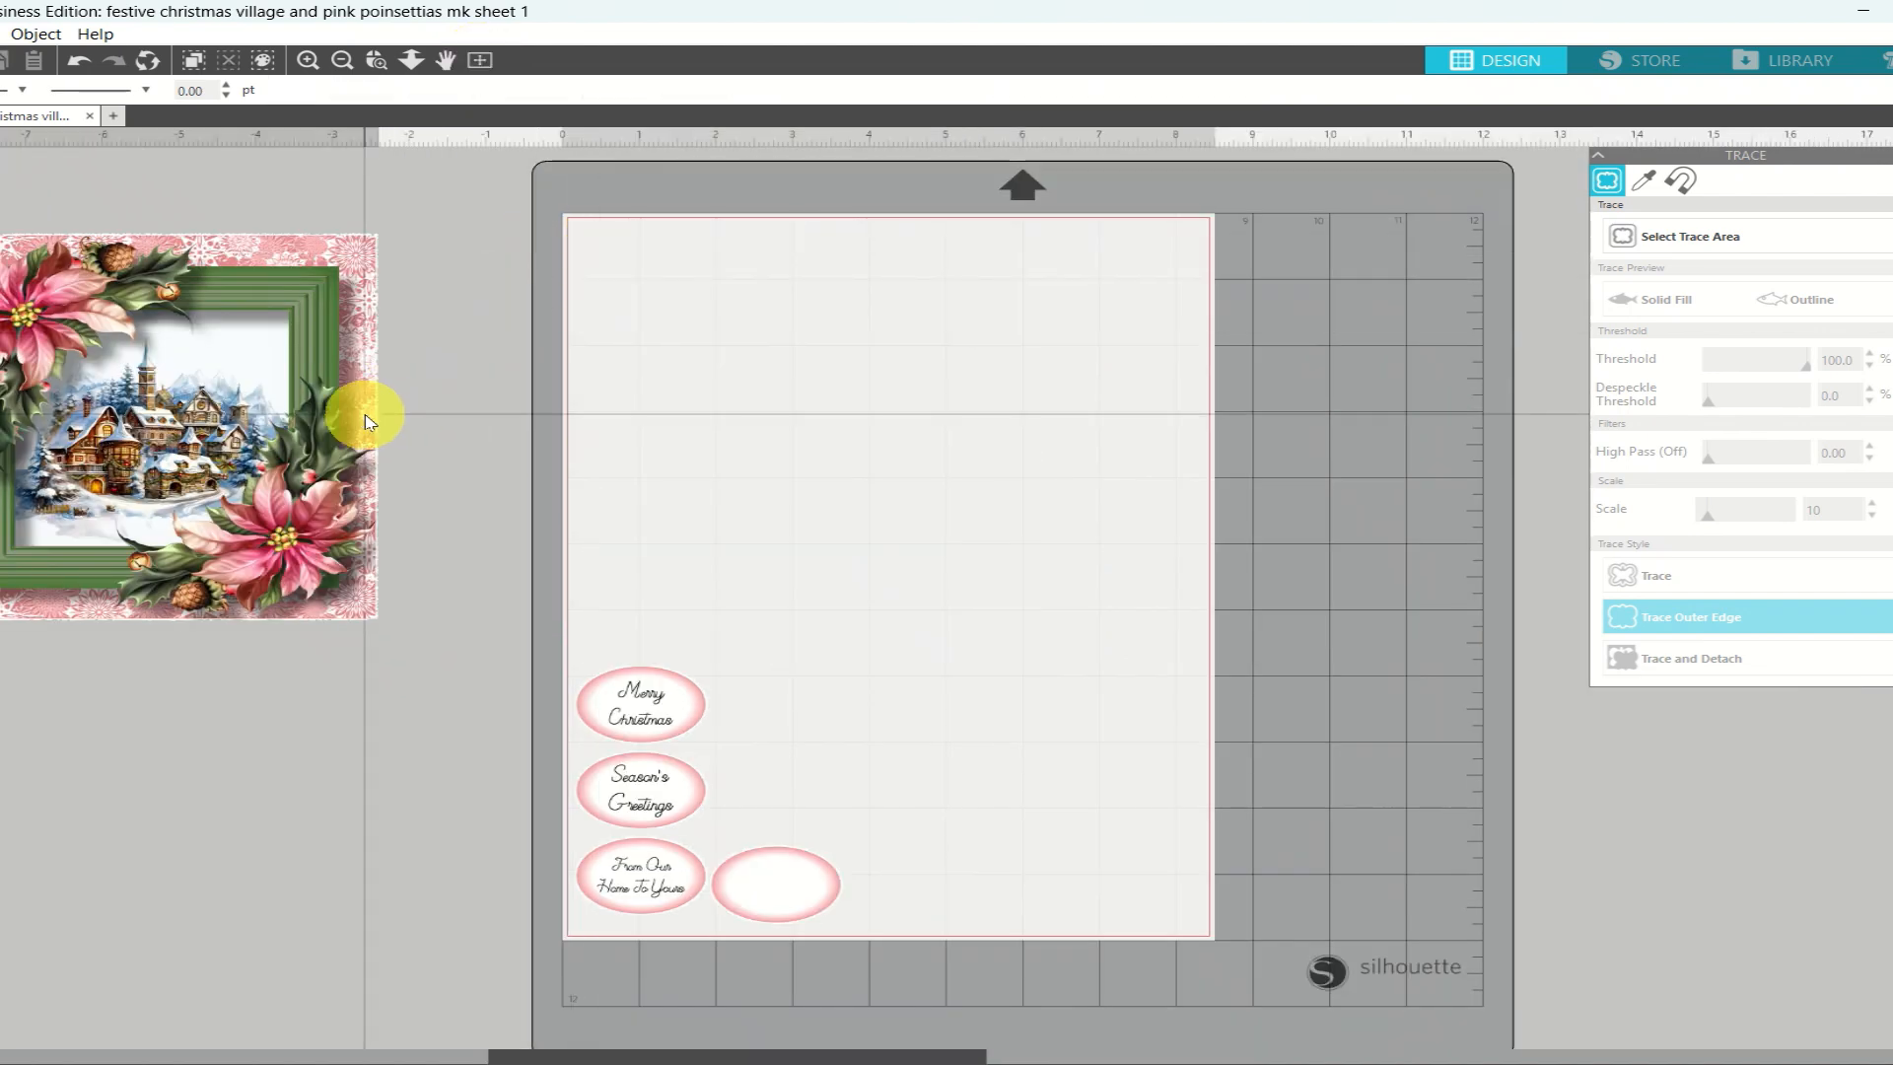
left_click_drag(365, 422, 1077, 435)
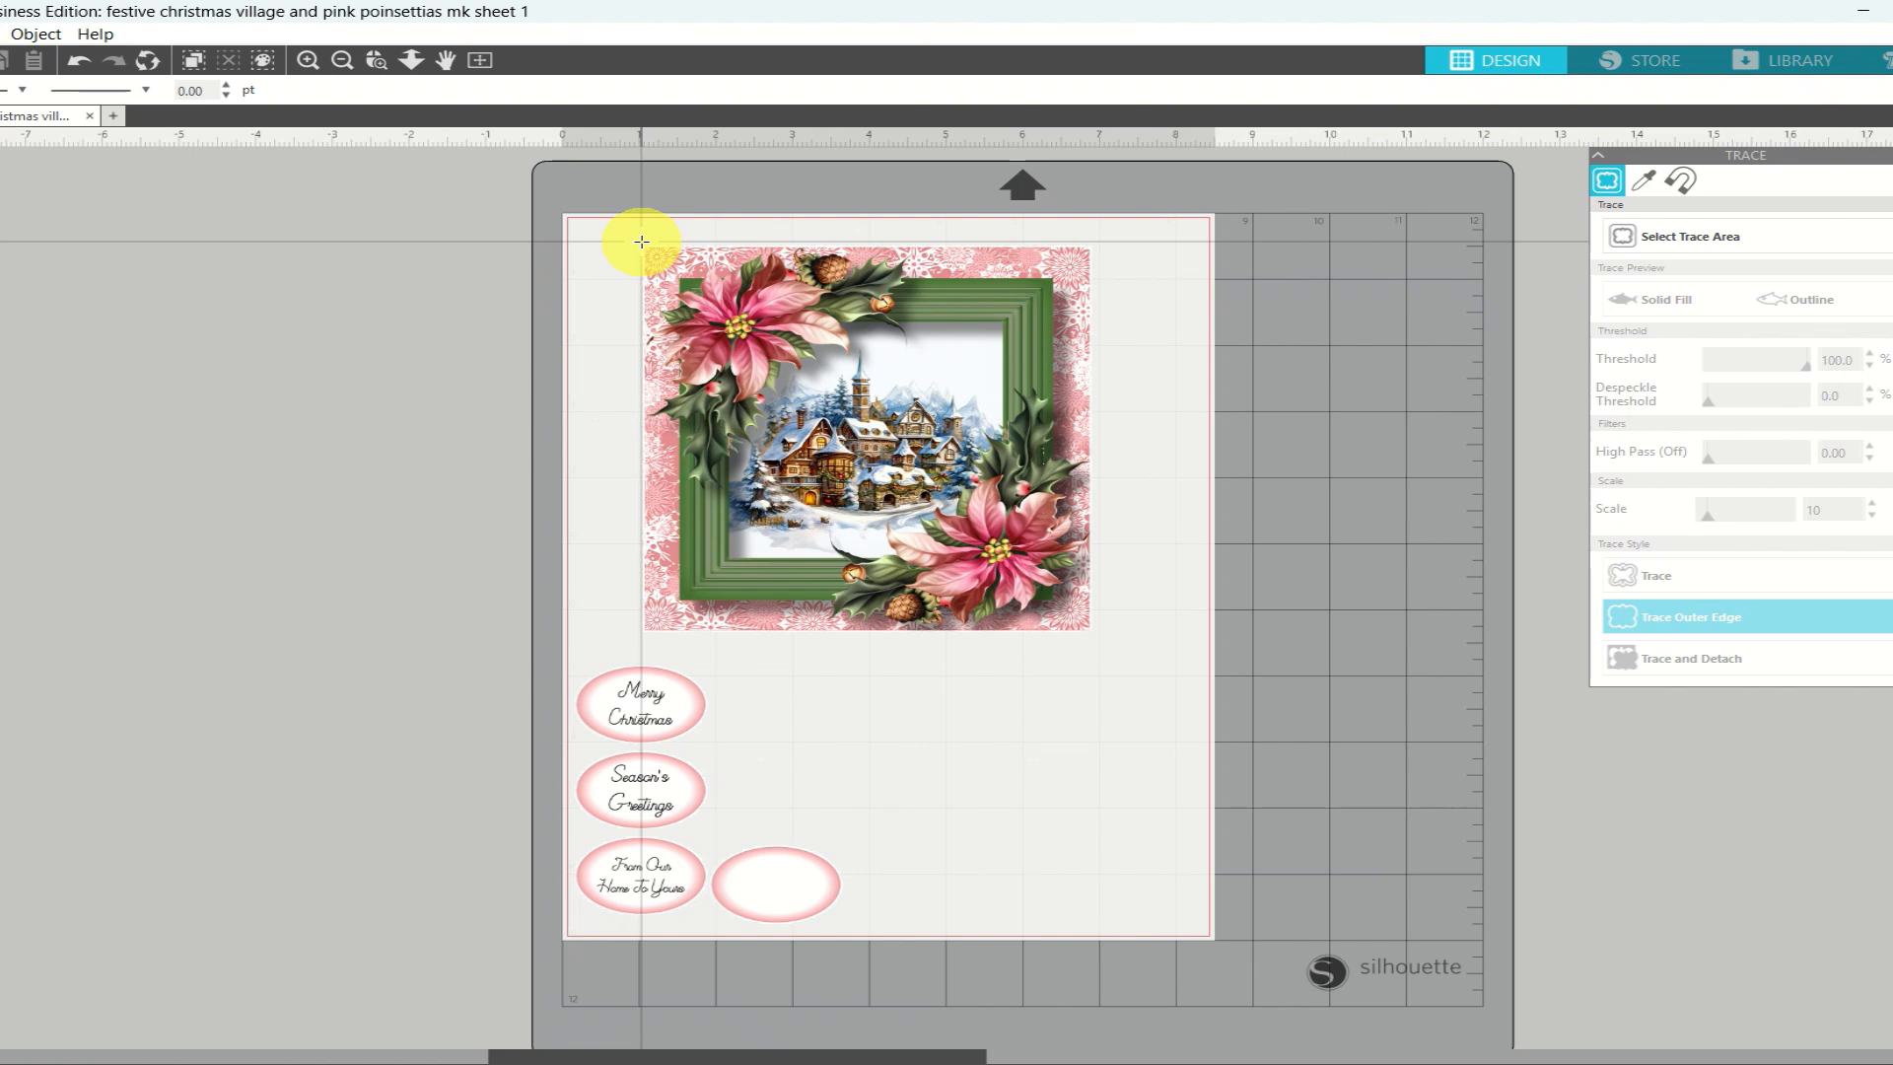
Draw a cut rectangle about 5.91 in wide around the framed village picture and lower its top edge for a height of about 5.89 in
mouse_move(641, 241)
left_mouse_down()
mouse_move(754, 370)
mouse_move(1098, 642)
left_mouse_up()
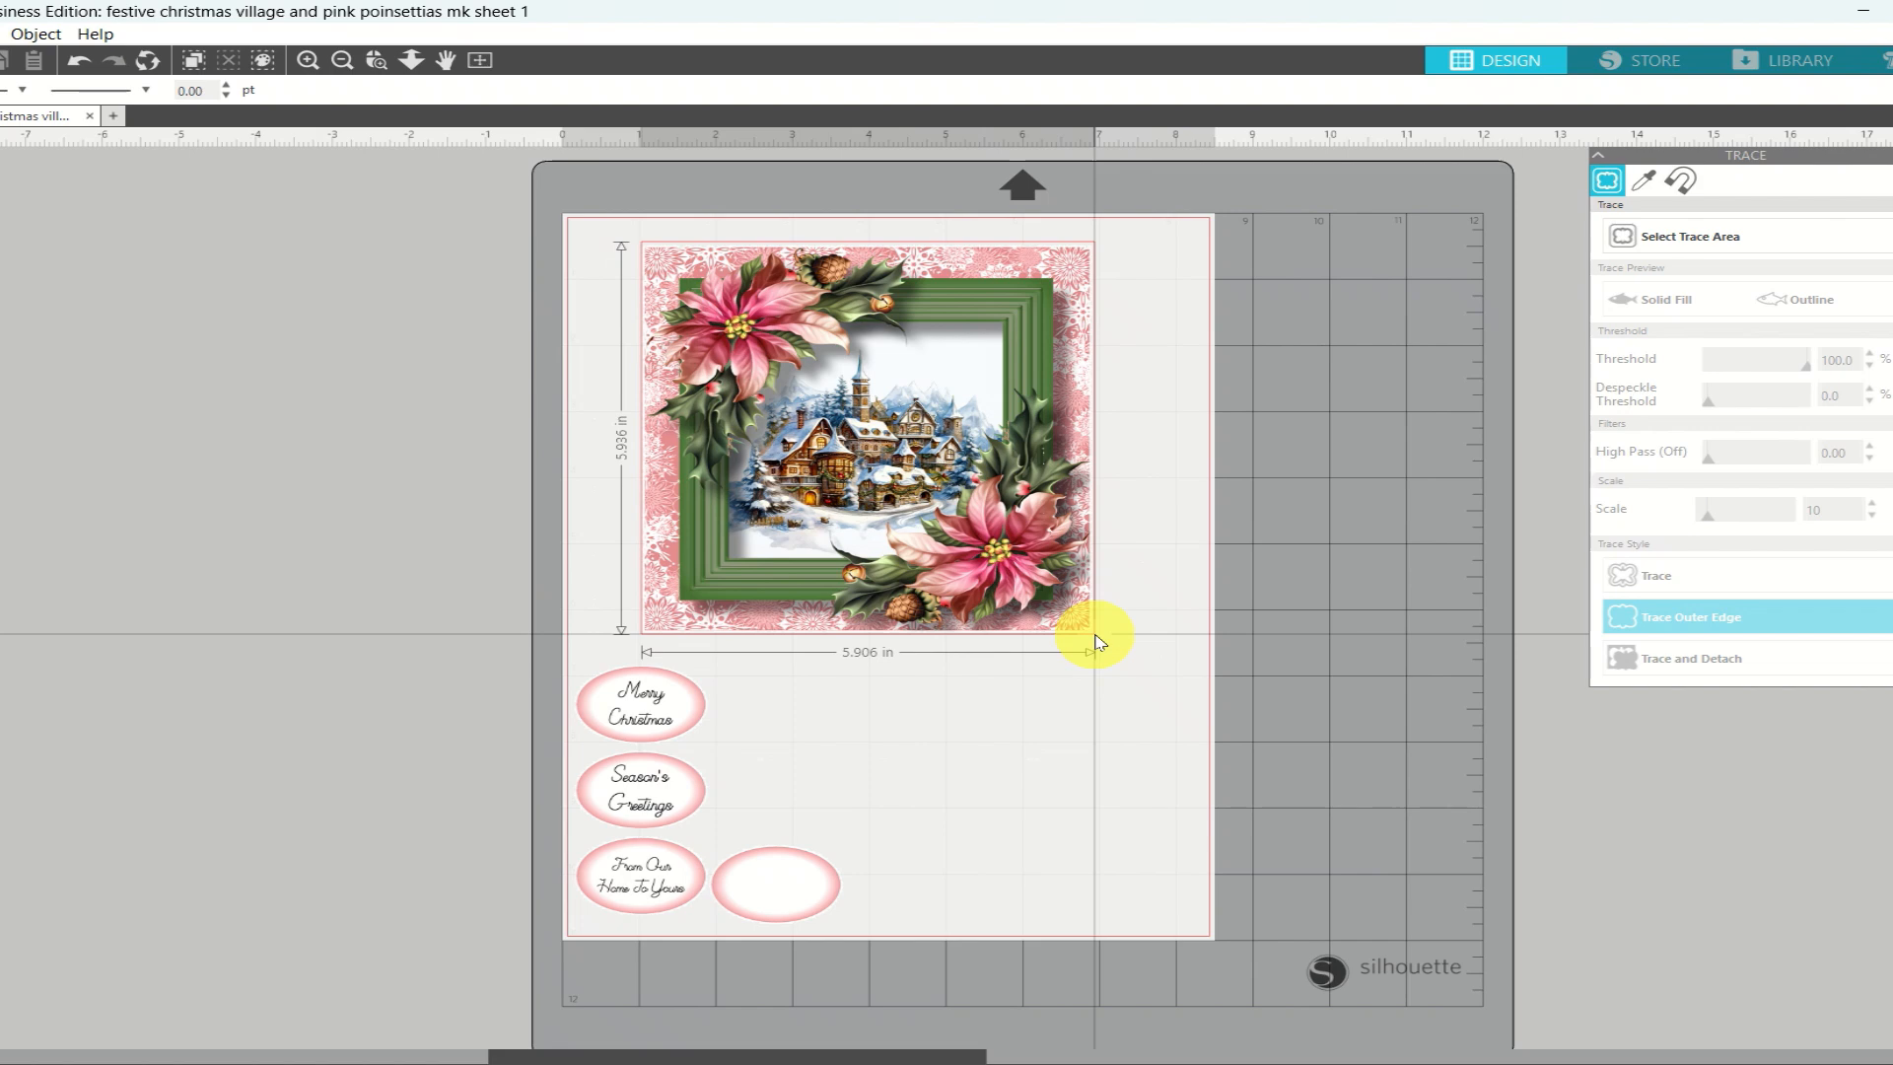
left_click_drag(1098, 642, 1098, 643)
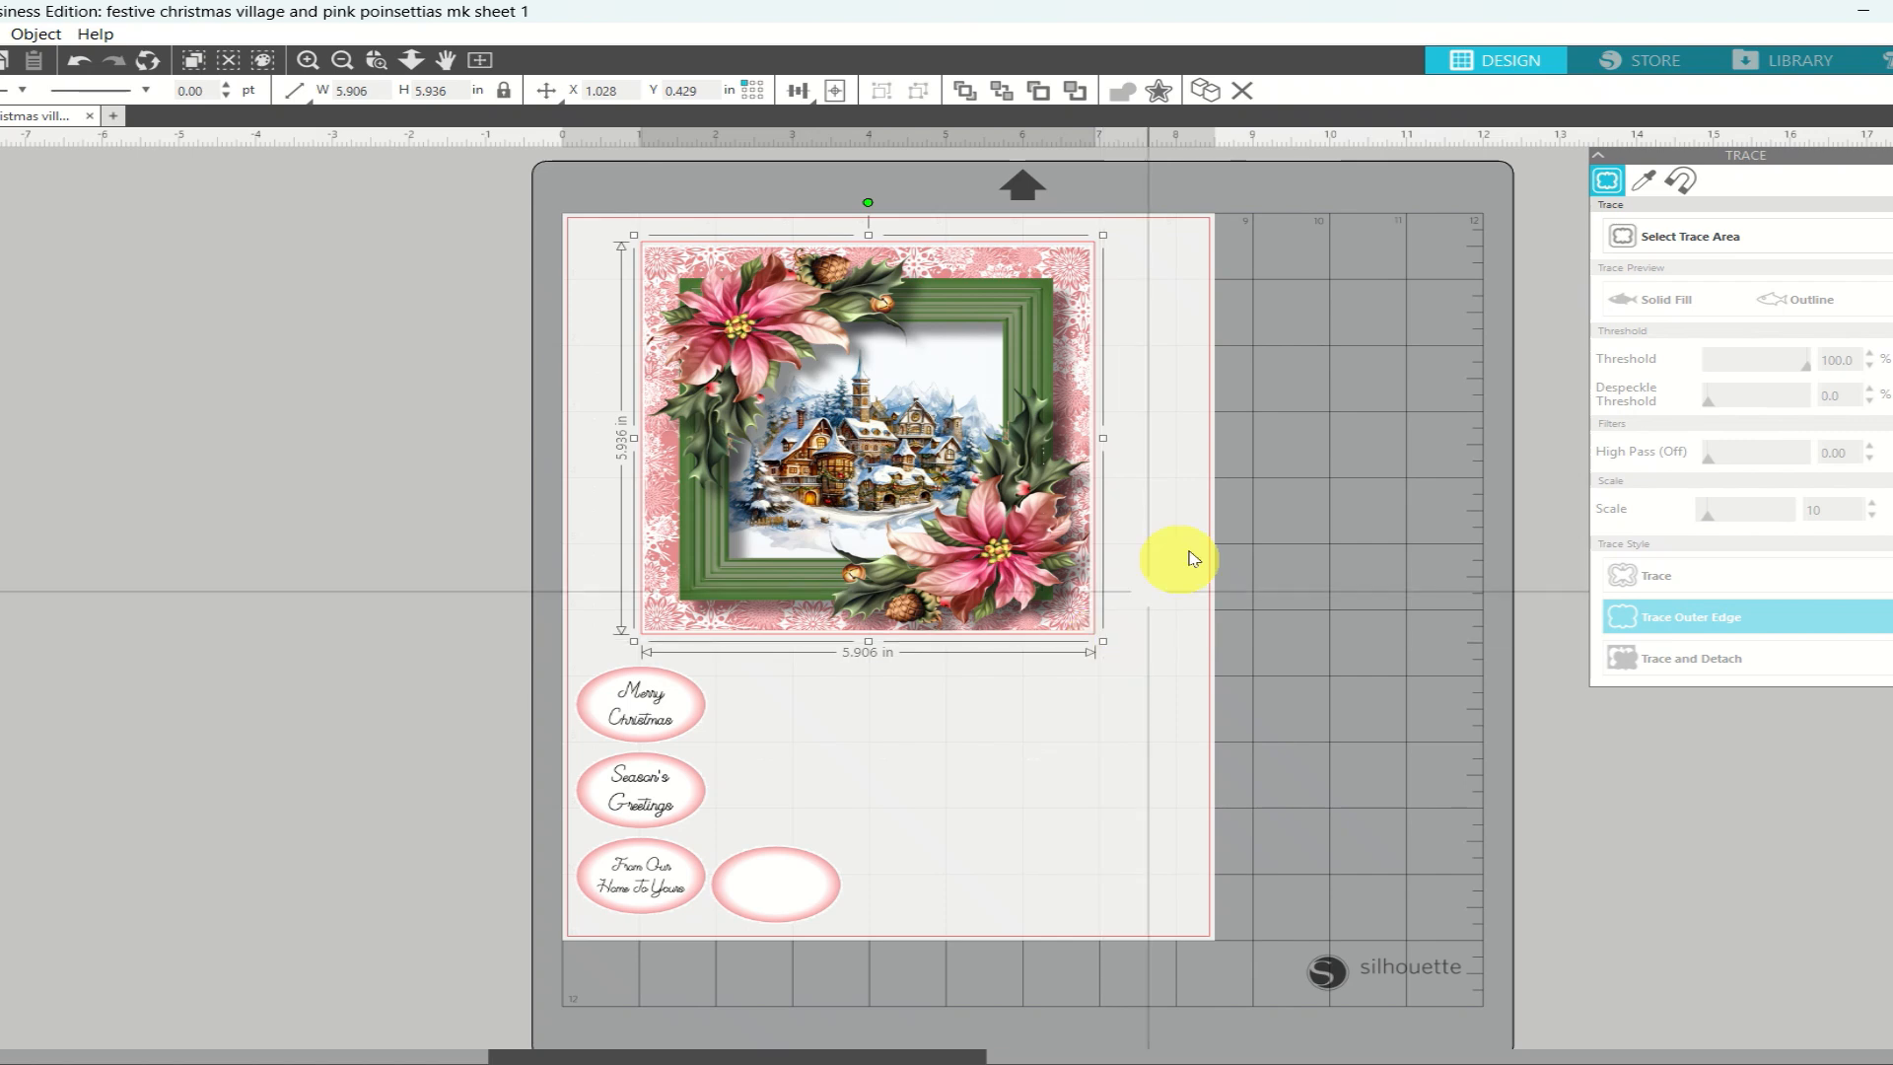
left_click(379, 62)
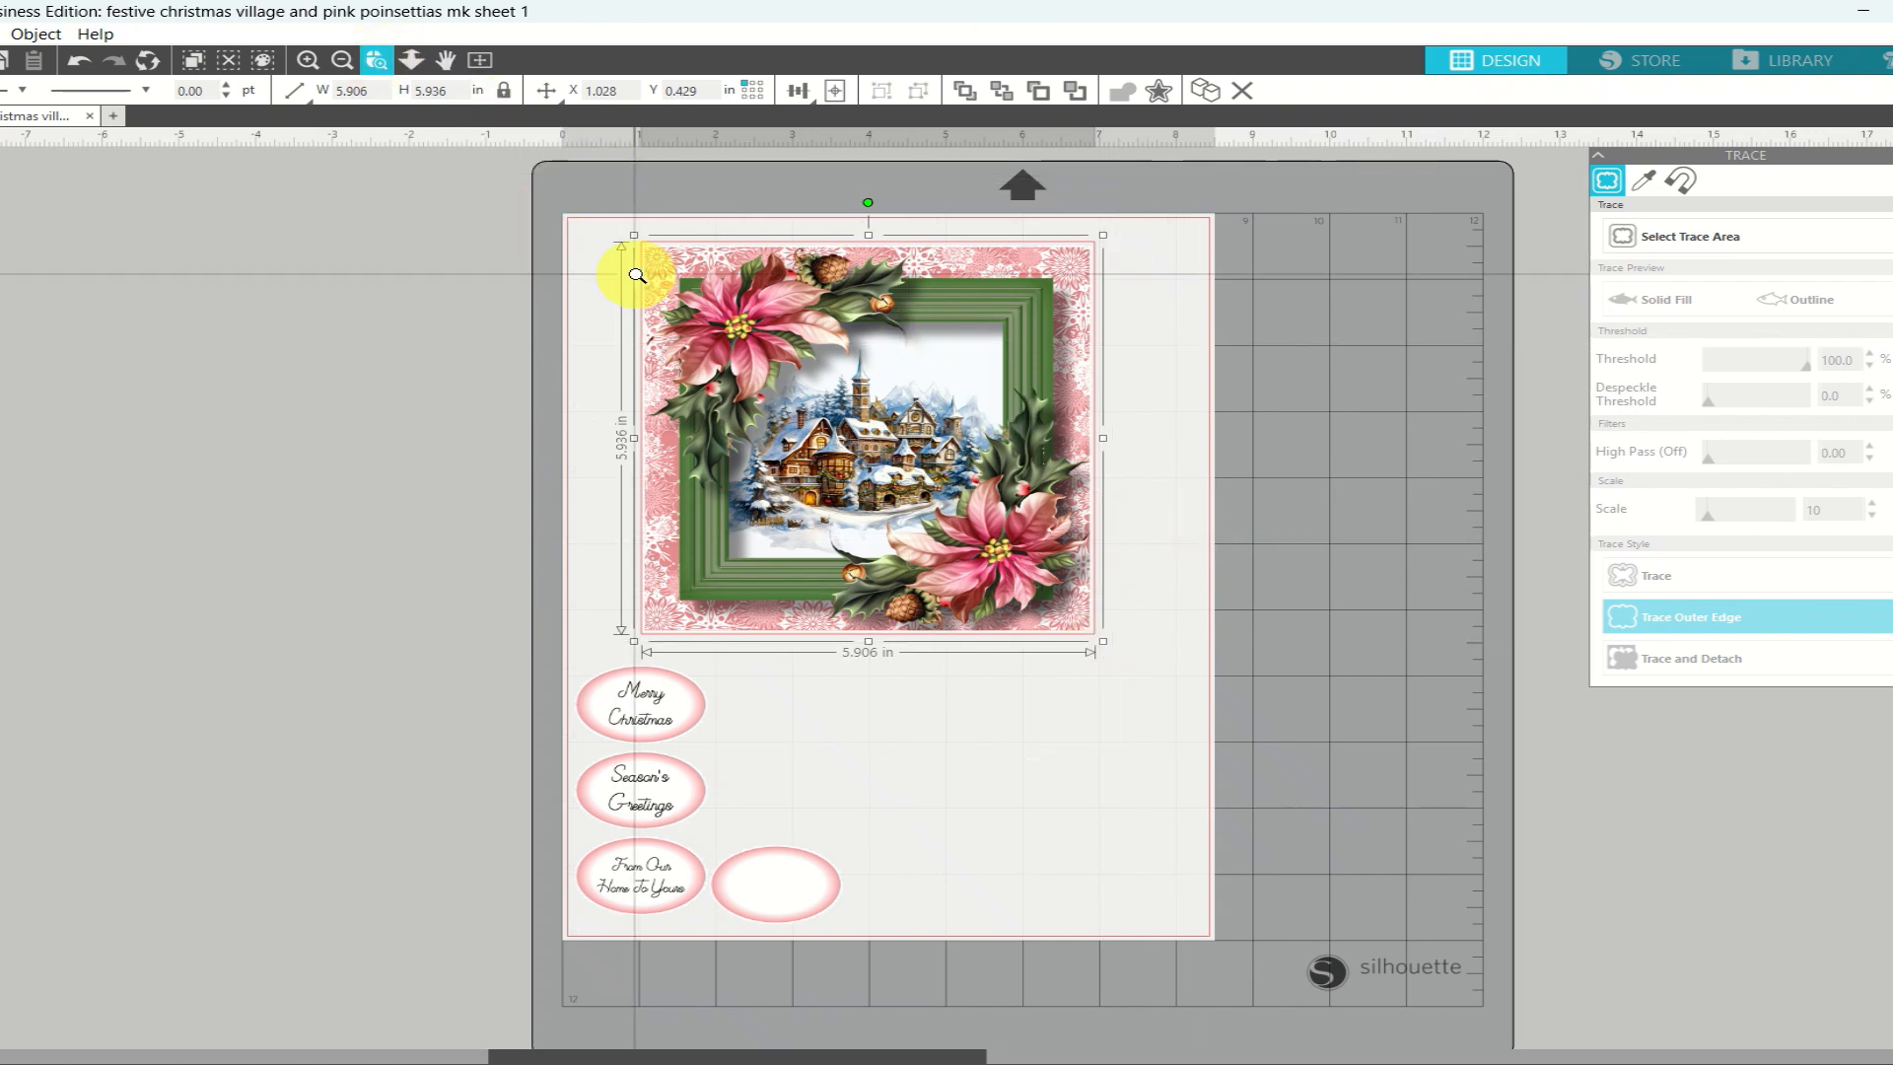
left_click(599, 325)
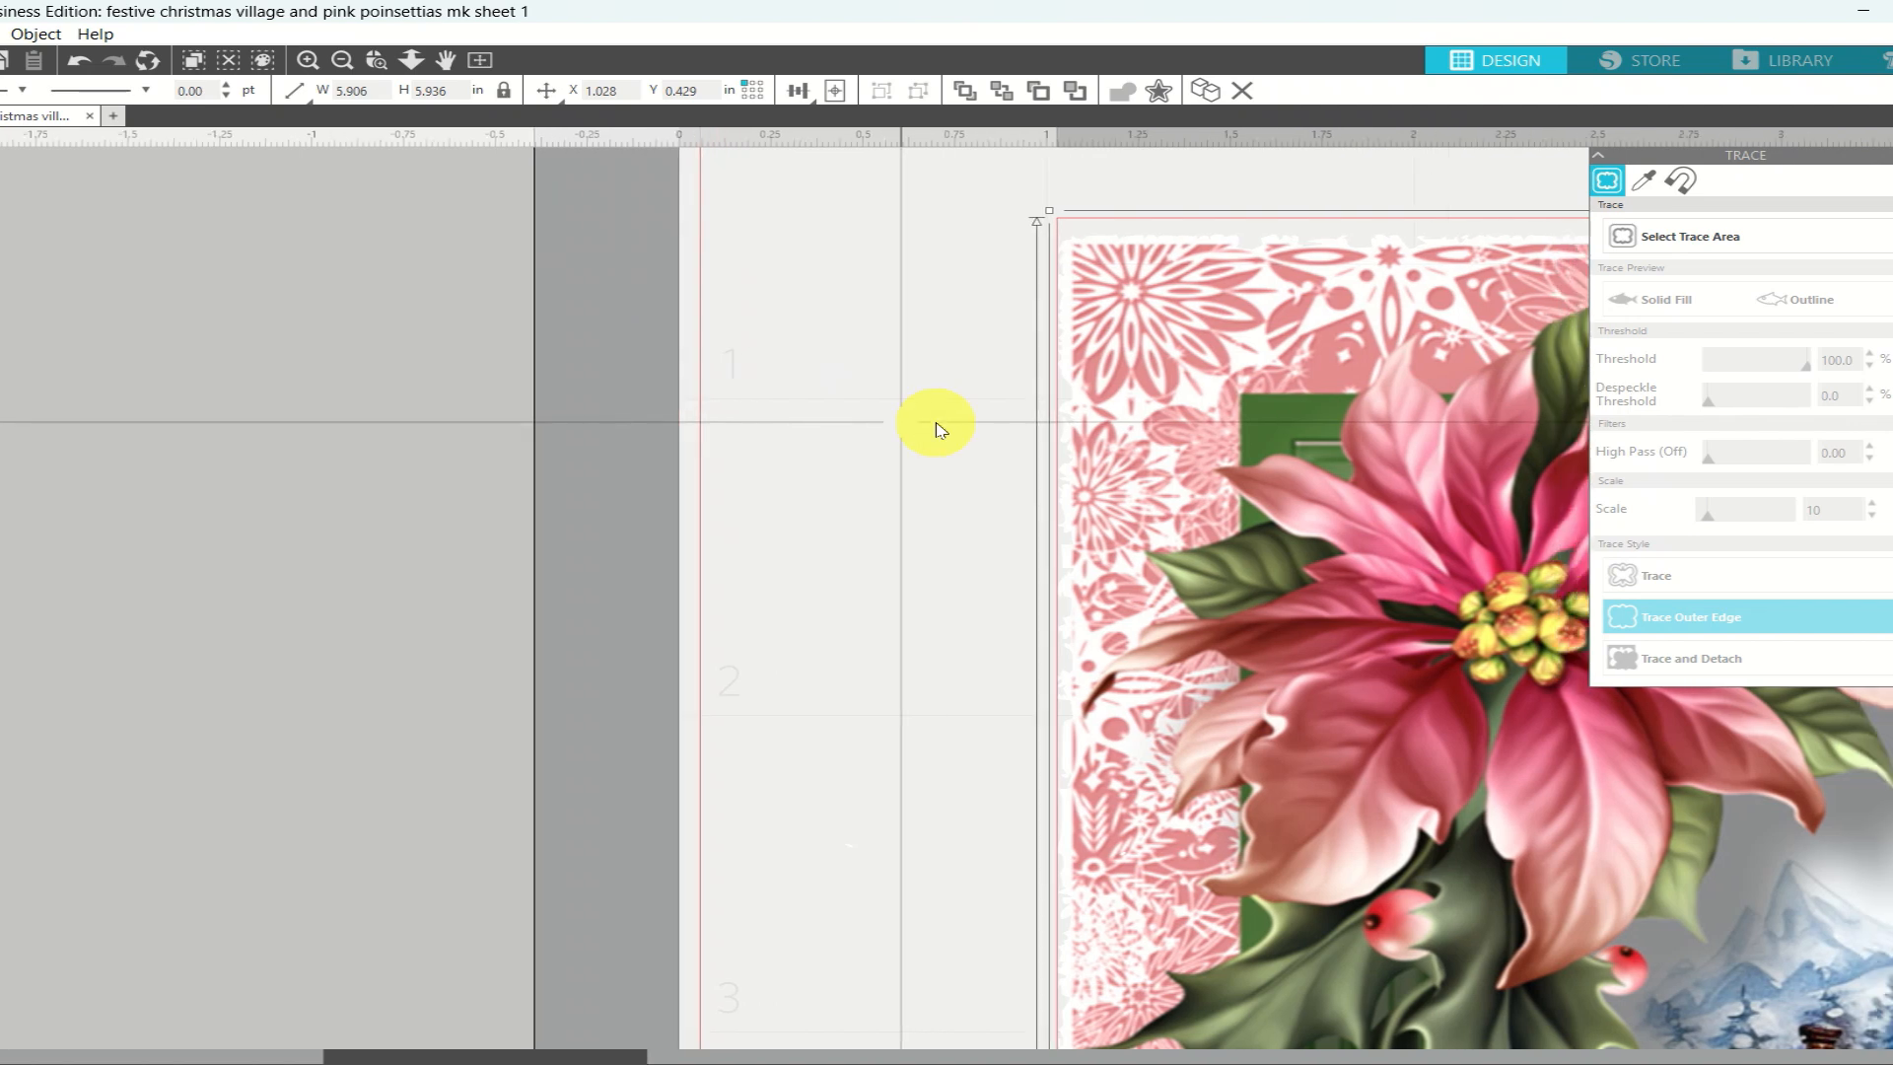
scroll(934, 424, "right", 5)
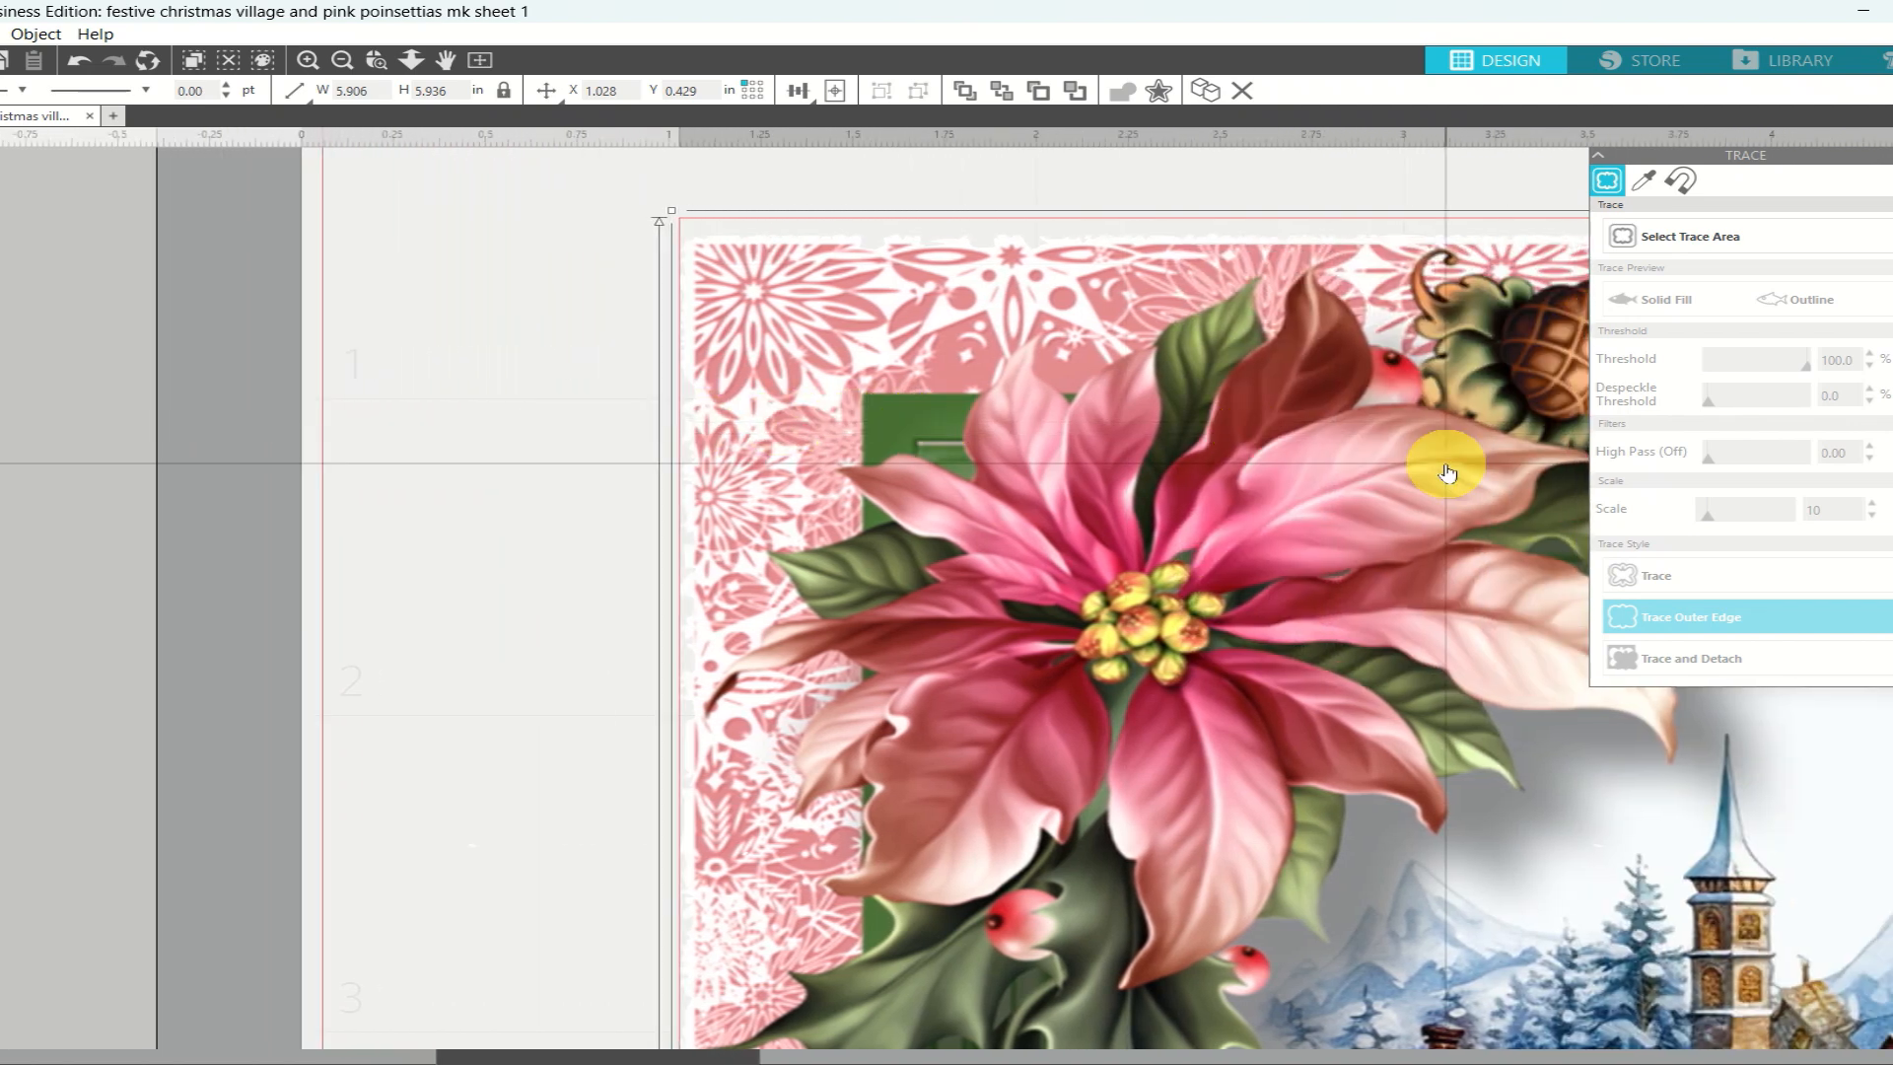
scroll(1446, 472, "right", 4)
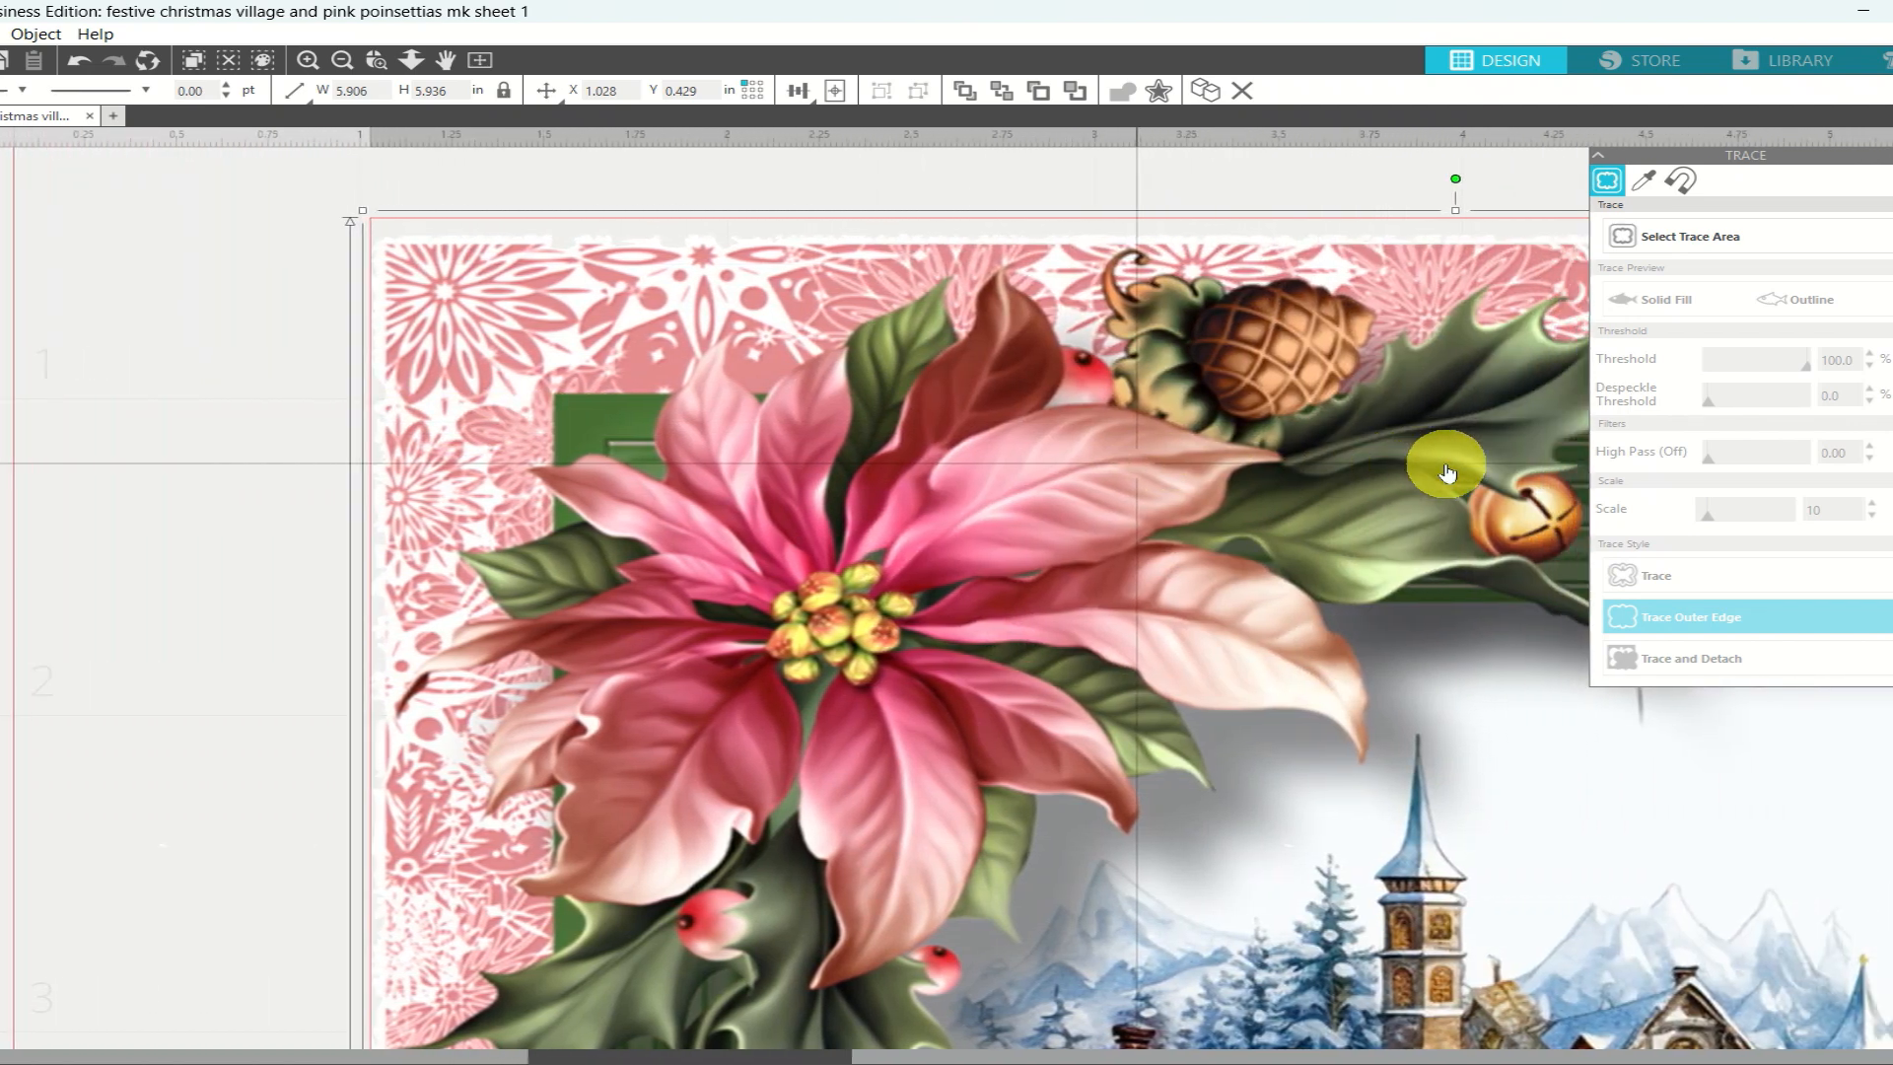
scroll(1446, 471, "right", 1)
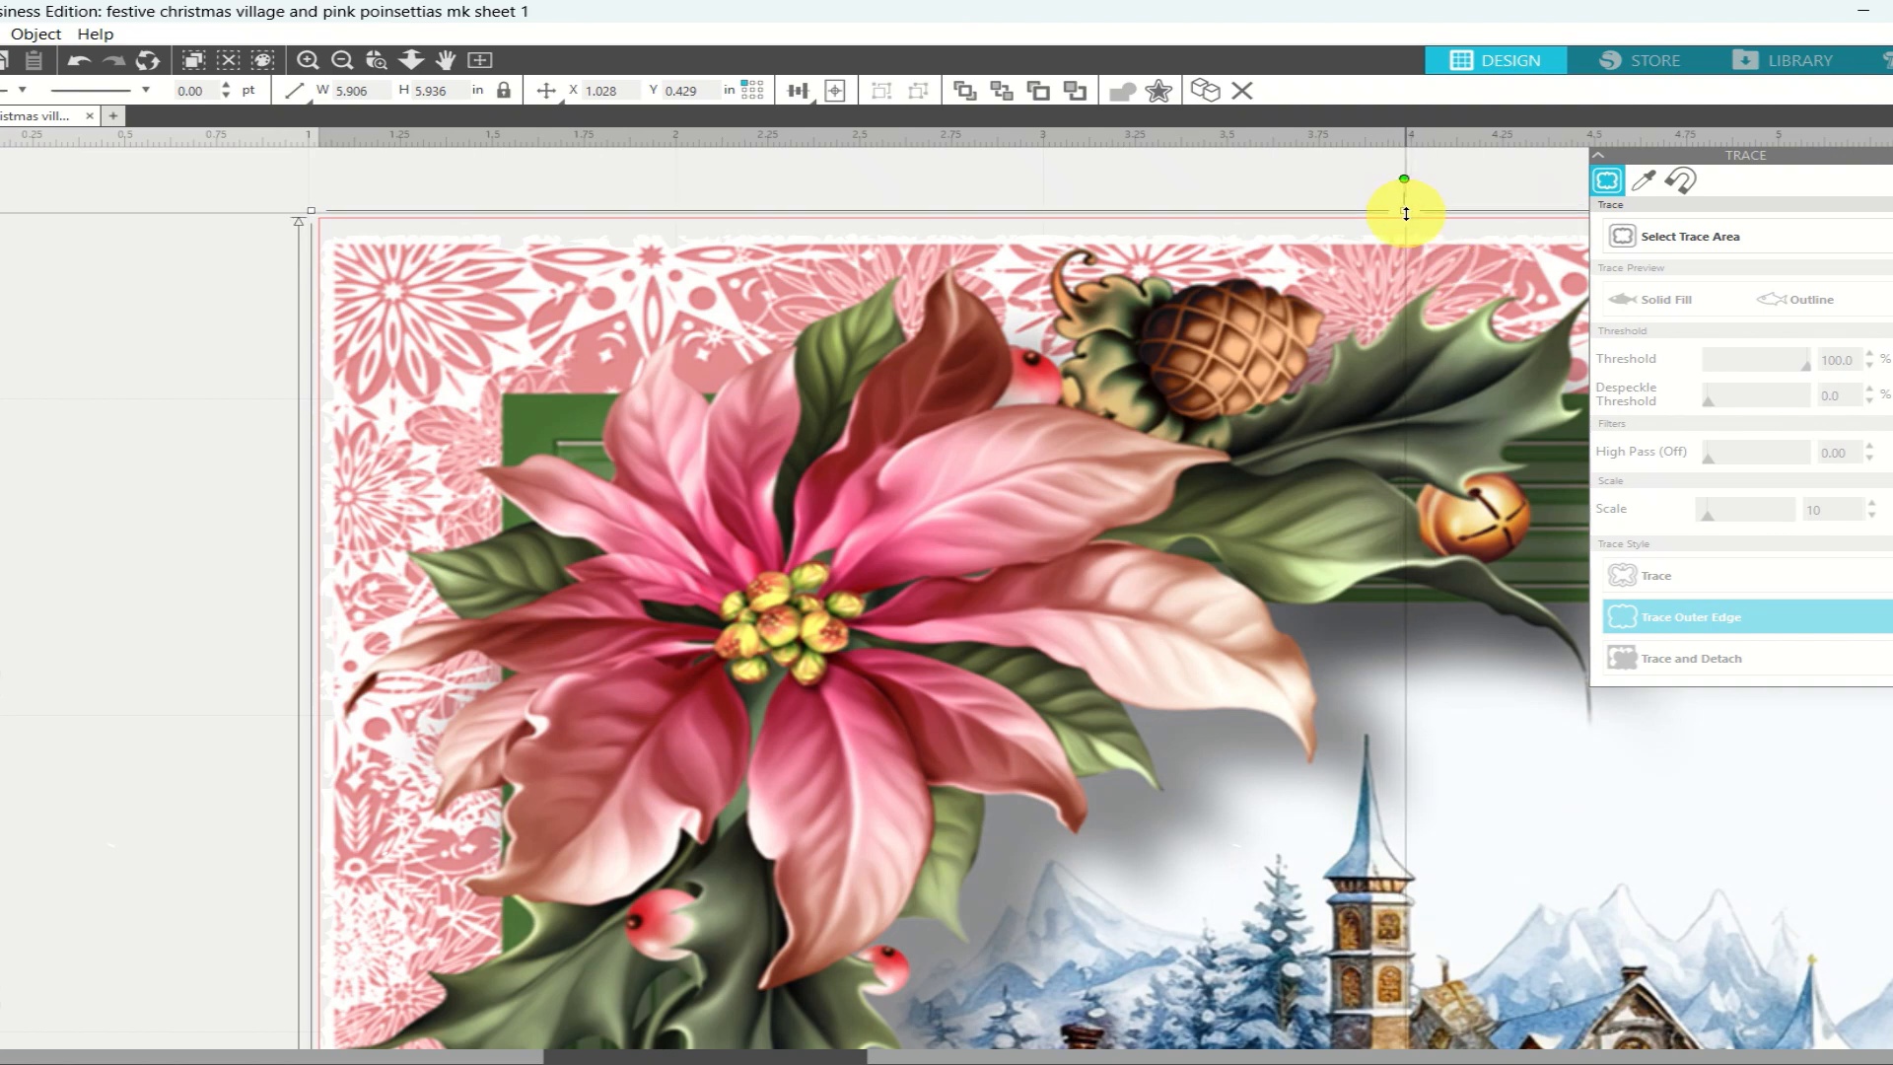
left_click_drag(1406, 213, 1405, 228)
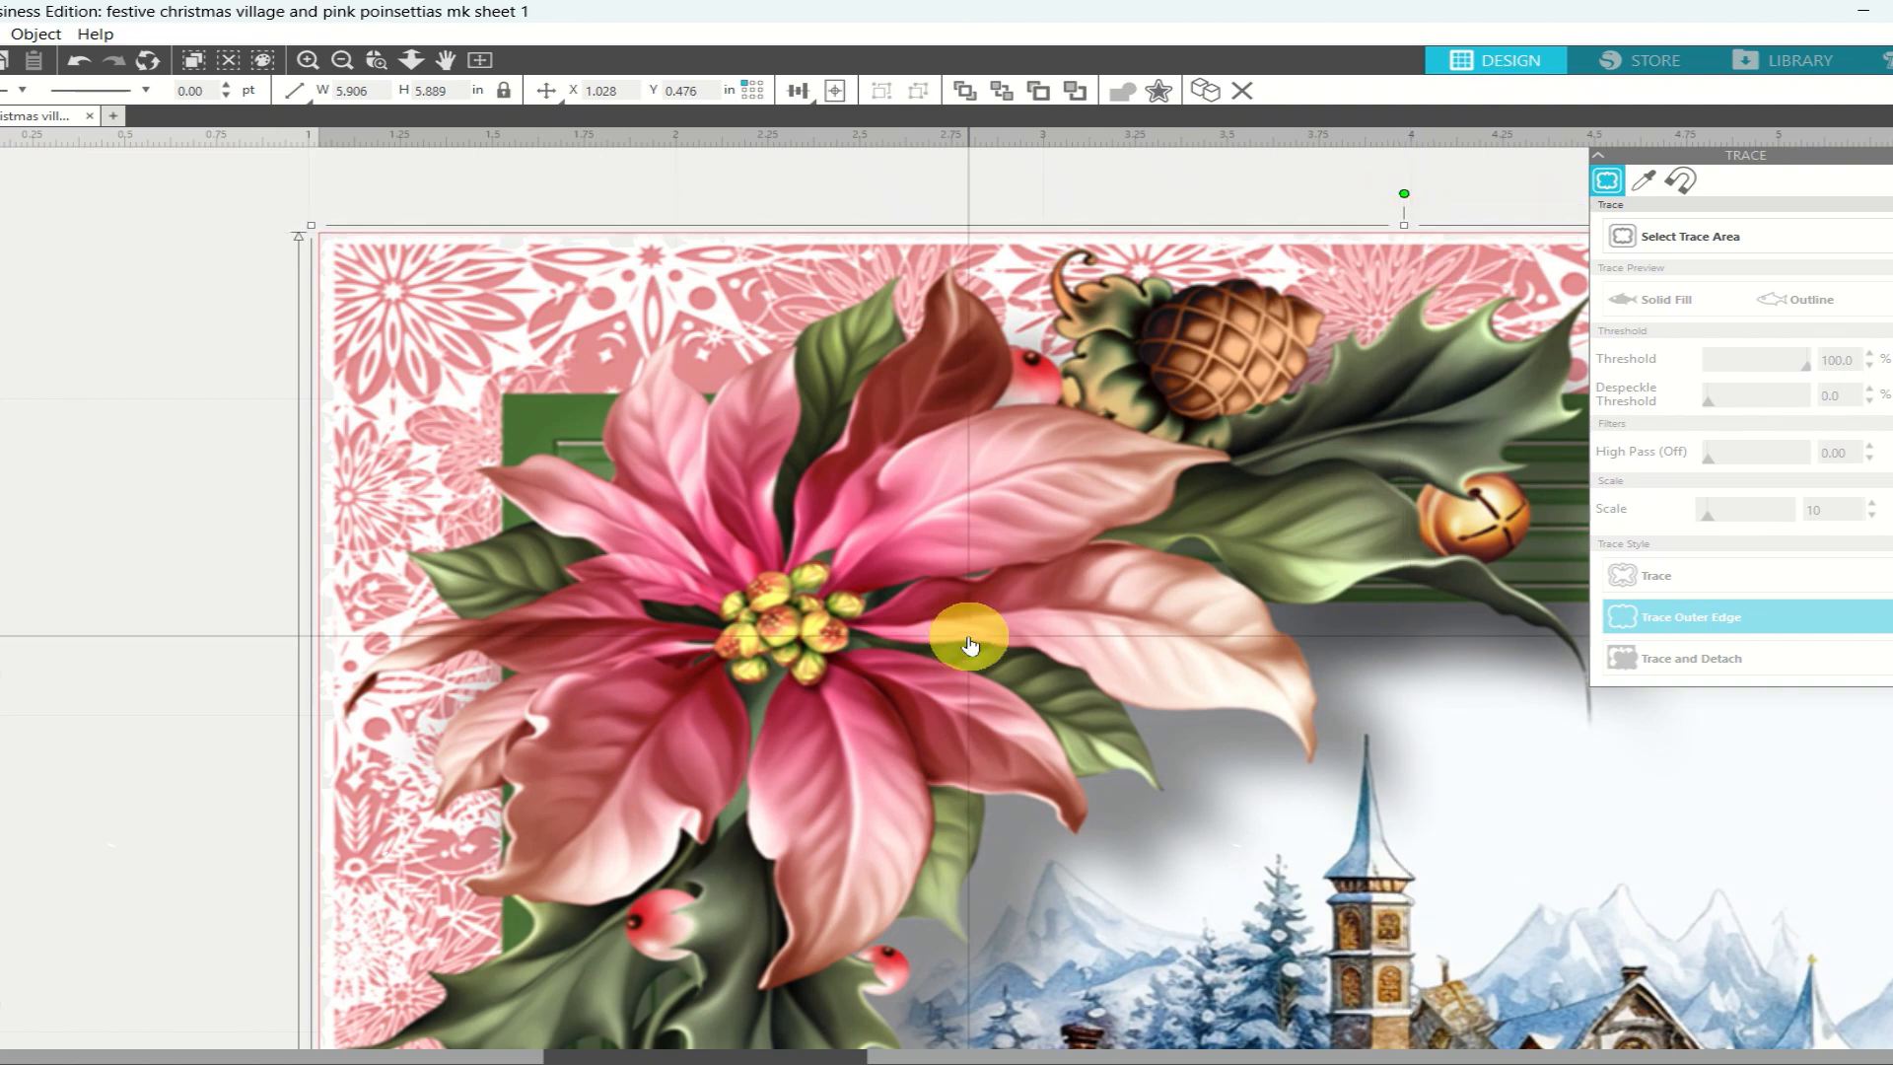
Tighten the rectangle's right and bottom edges to the village picture, resizing it to about 5.87 by 5.87 in
scroll(1090, 795, "right", 6)
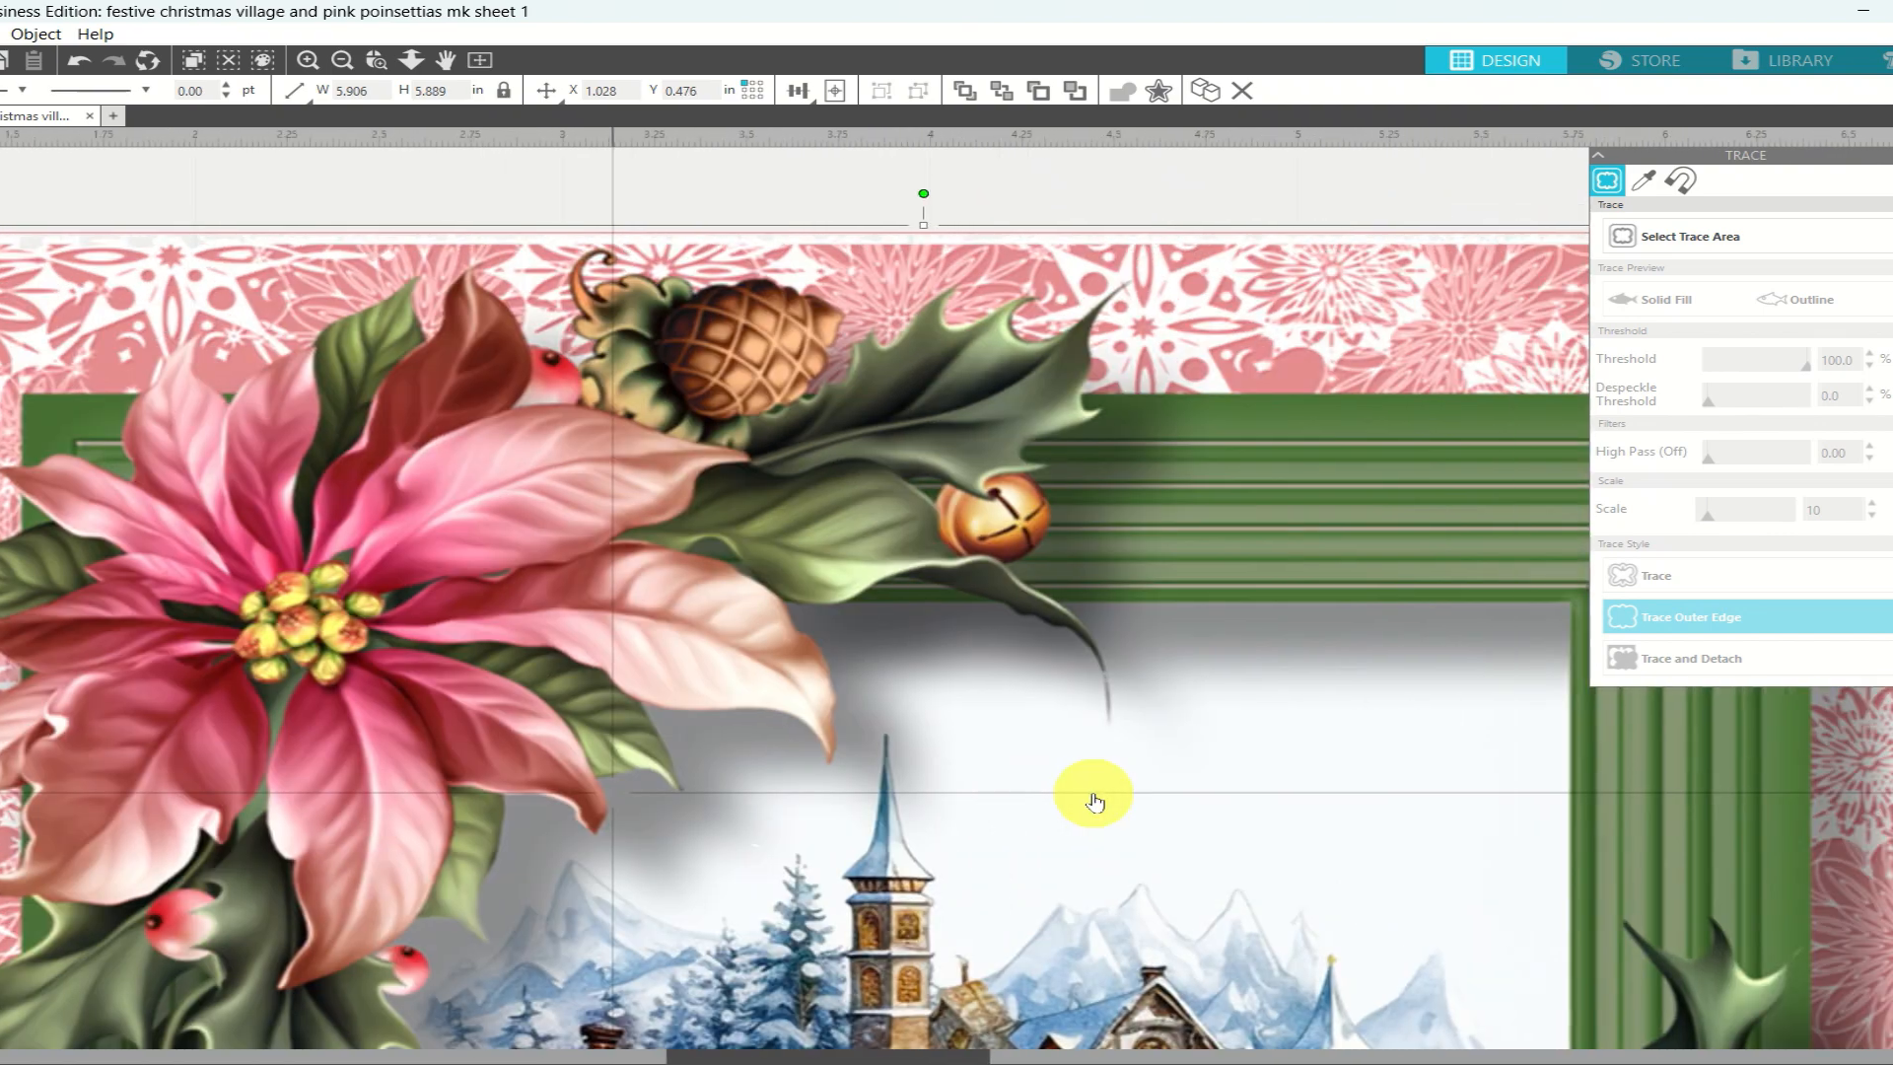
scroll(1093, 795, "right", 8)
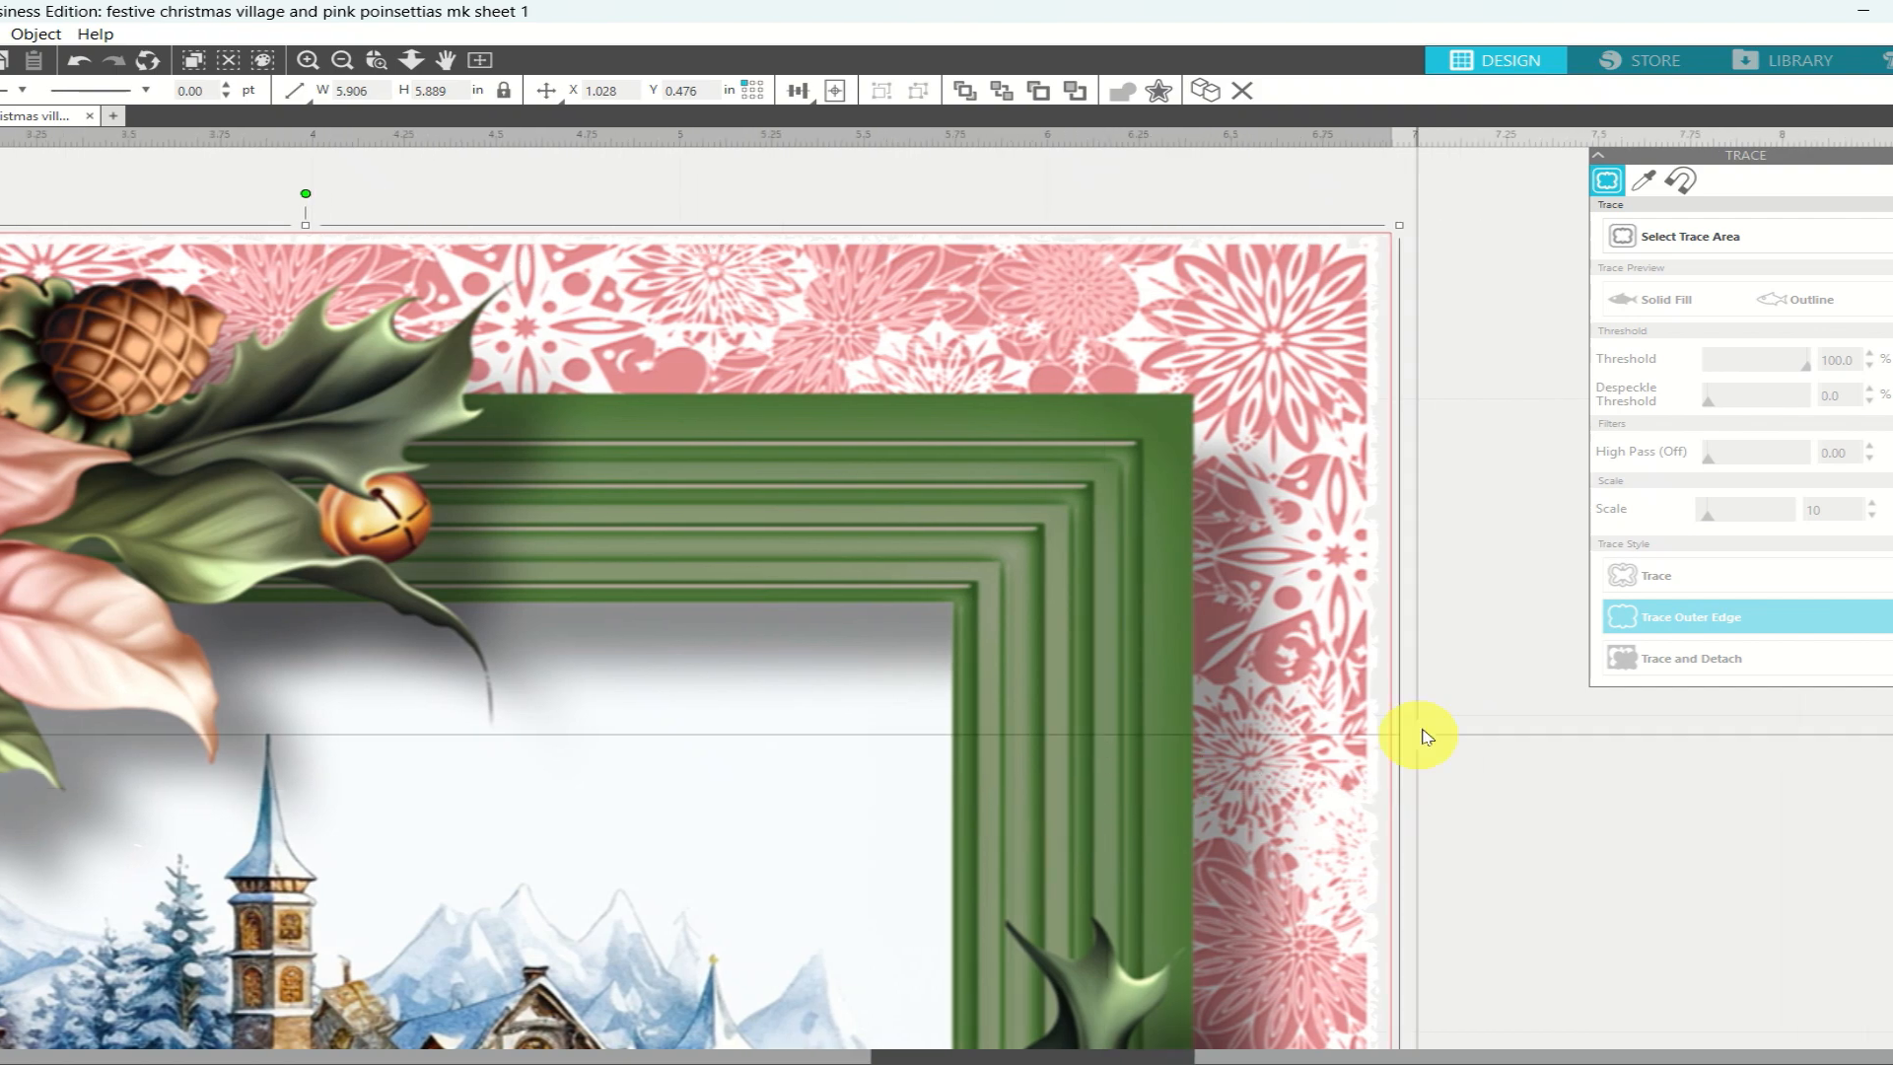
scroll(1429, 866, "down", 3)
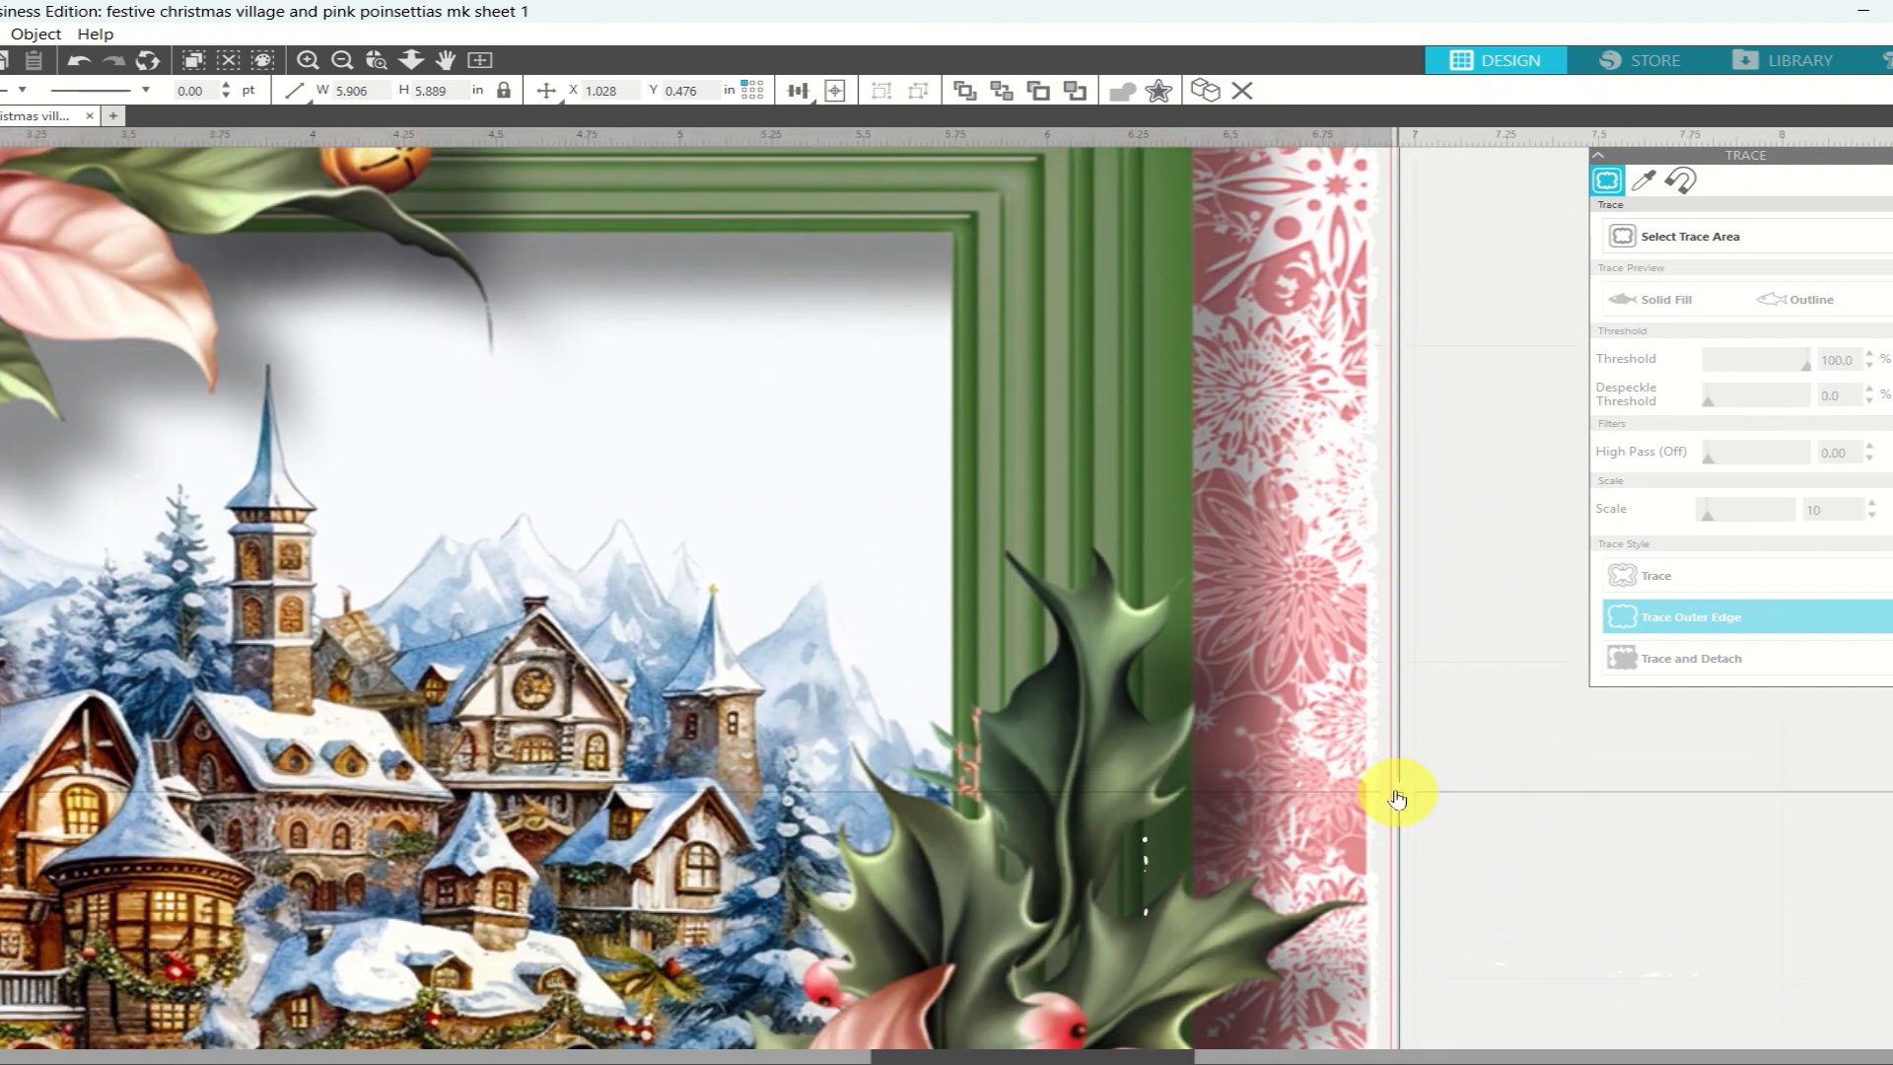
left_click_drag(1402, 794, 1389, 797)
scroll(1562, 808, "down", 1)
scroll(1563, 812, "down", 10)
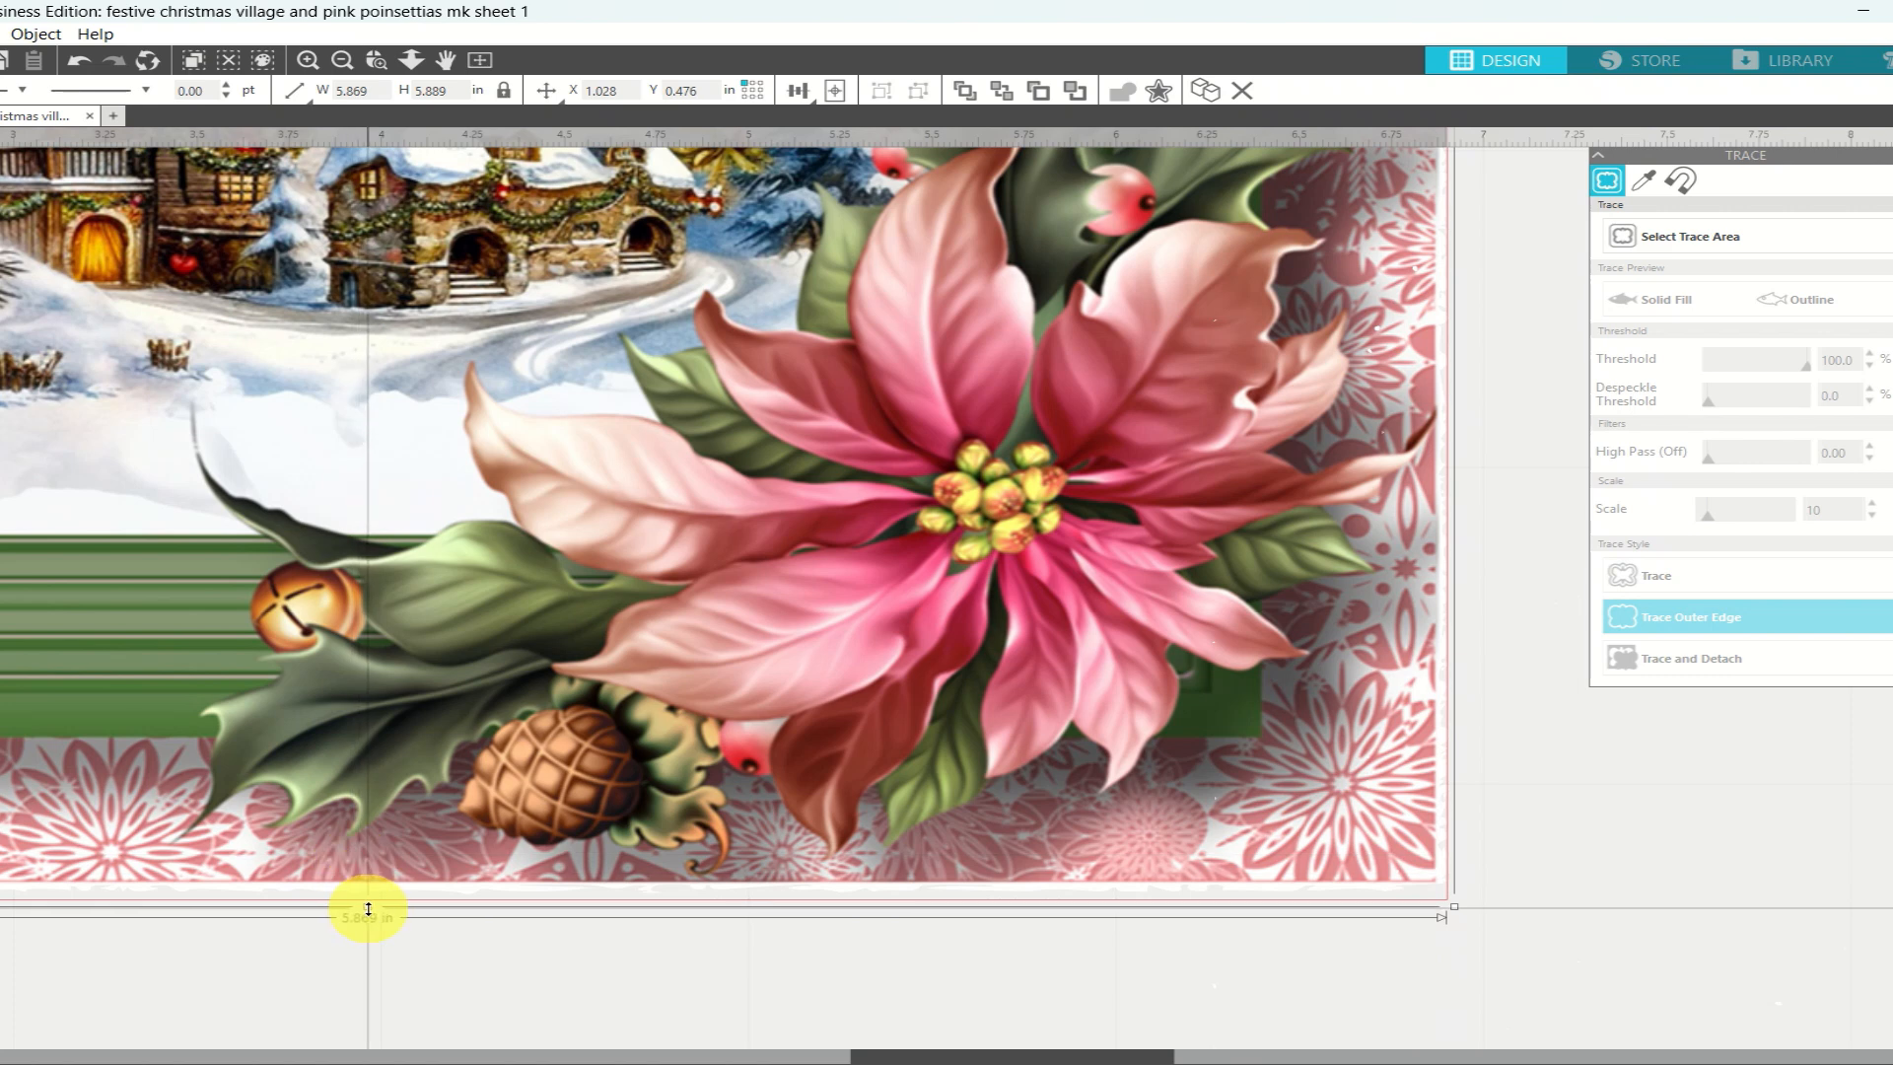
left_click_drag(367, 908, 372, 907)
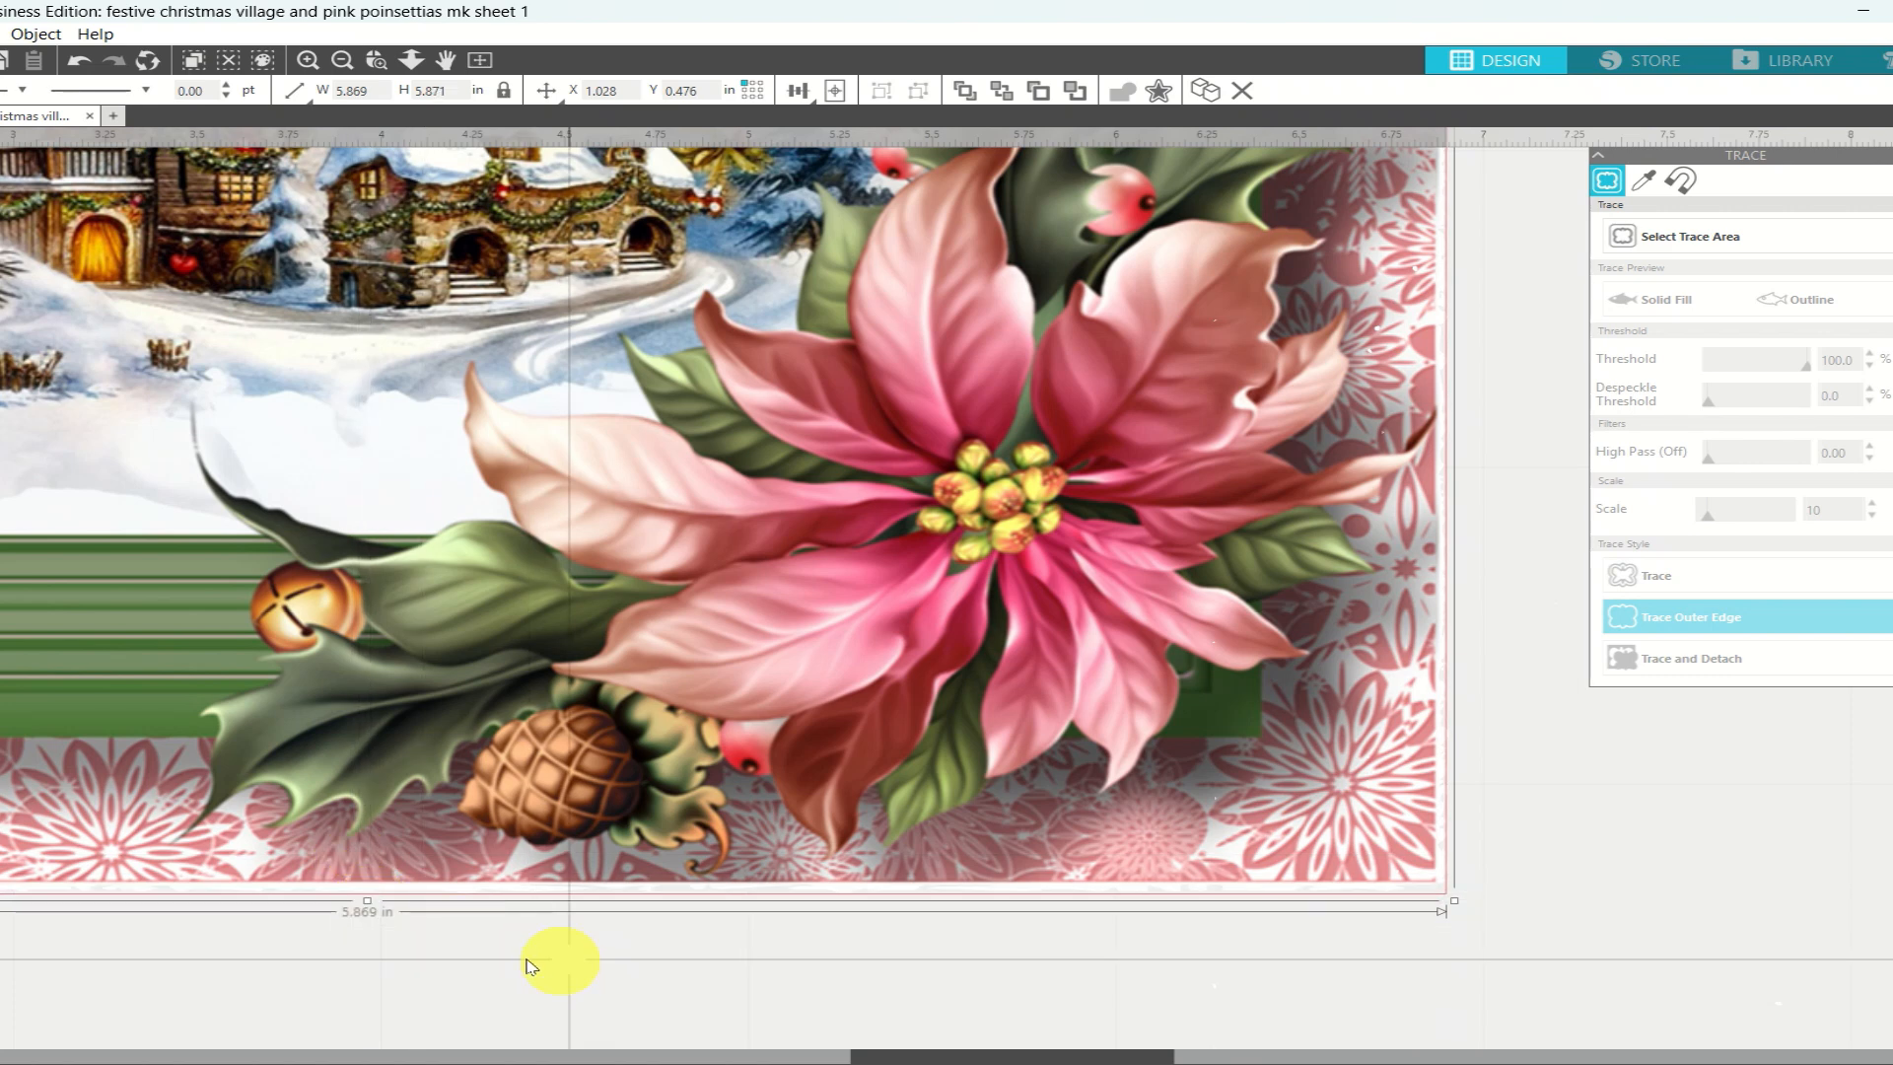
Group the framed village picture with its cut rectangle
left_click(861, 934)
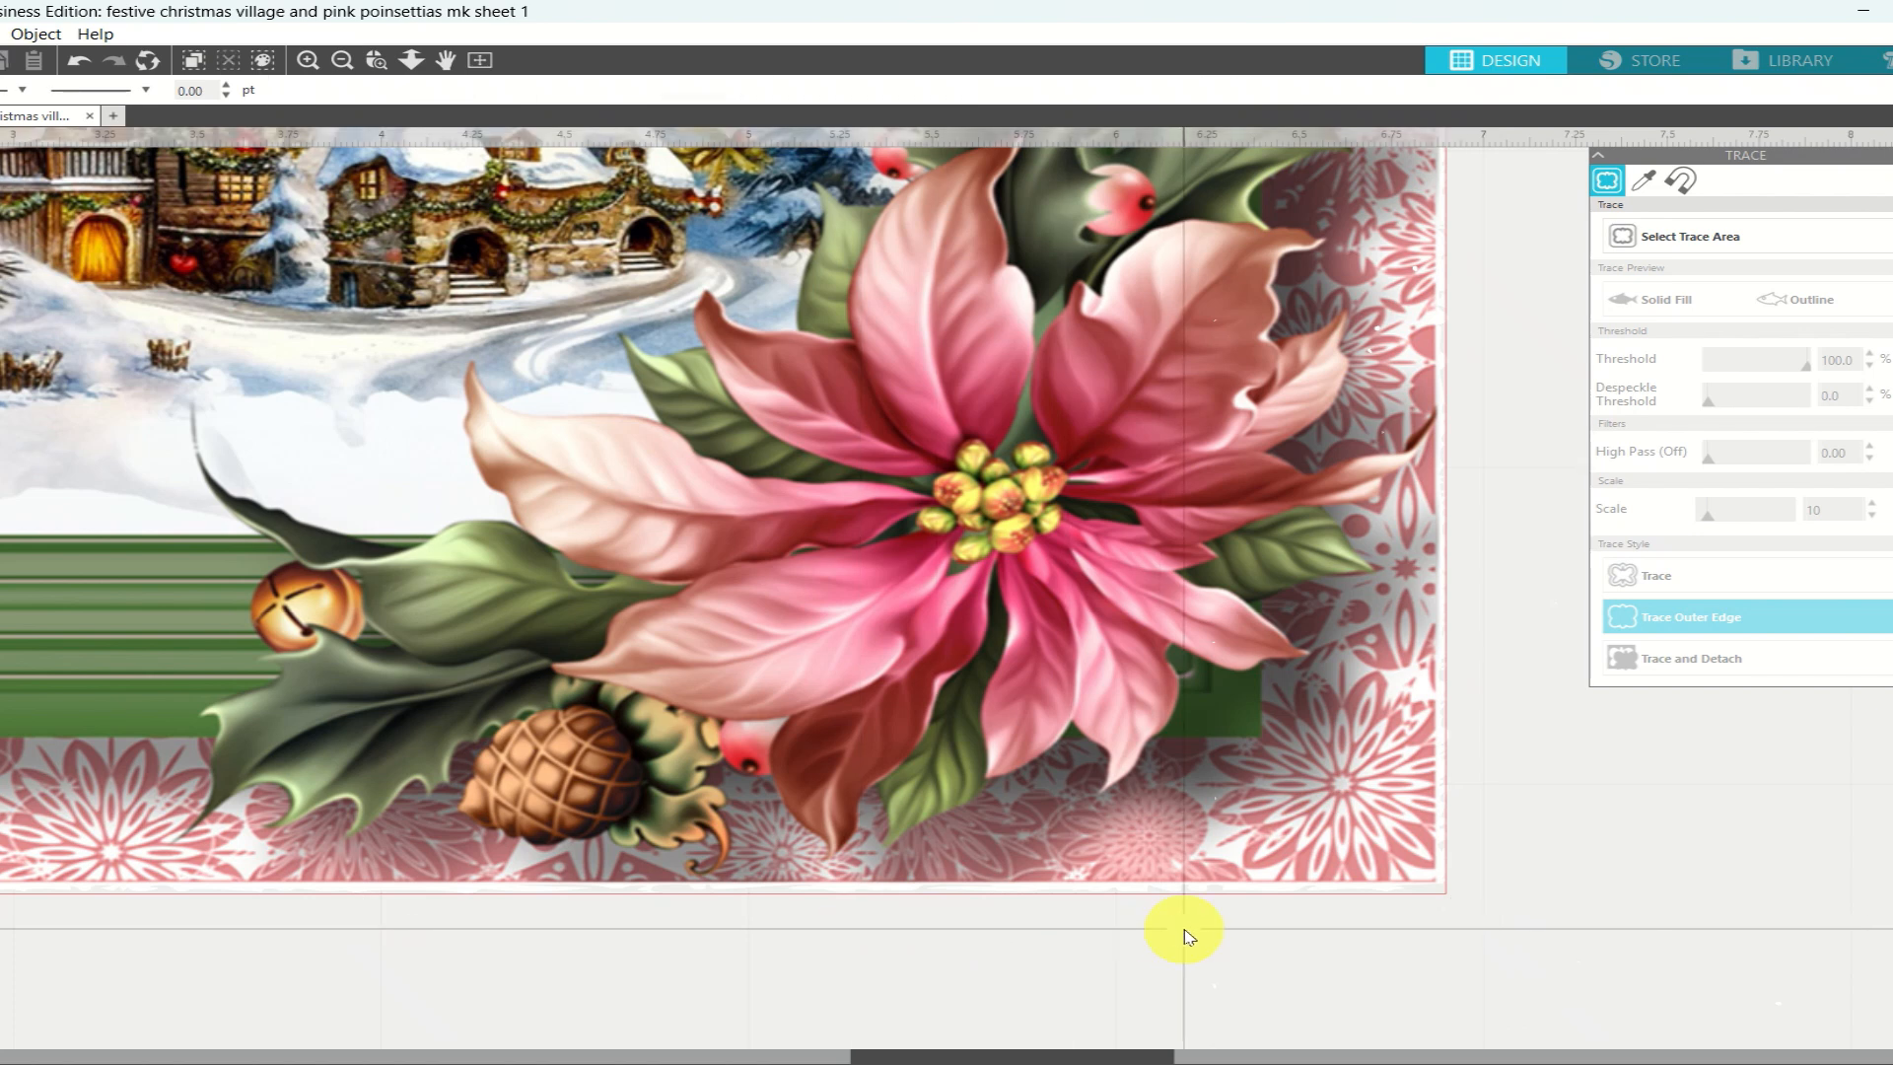
left_click(1133, 813)
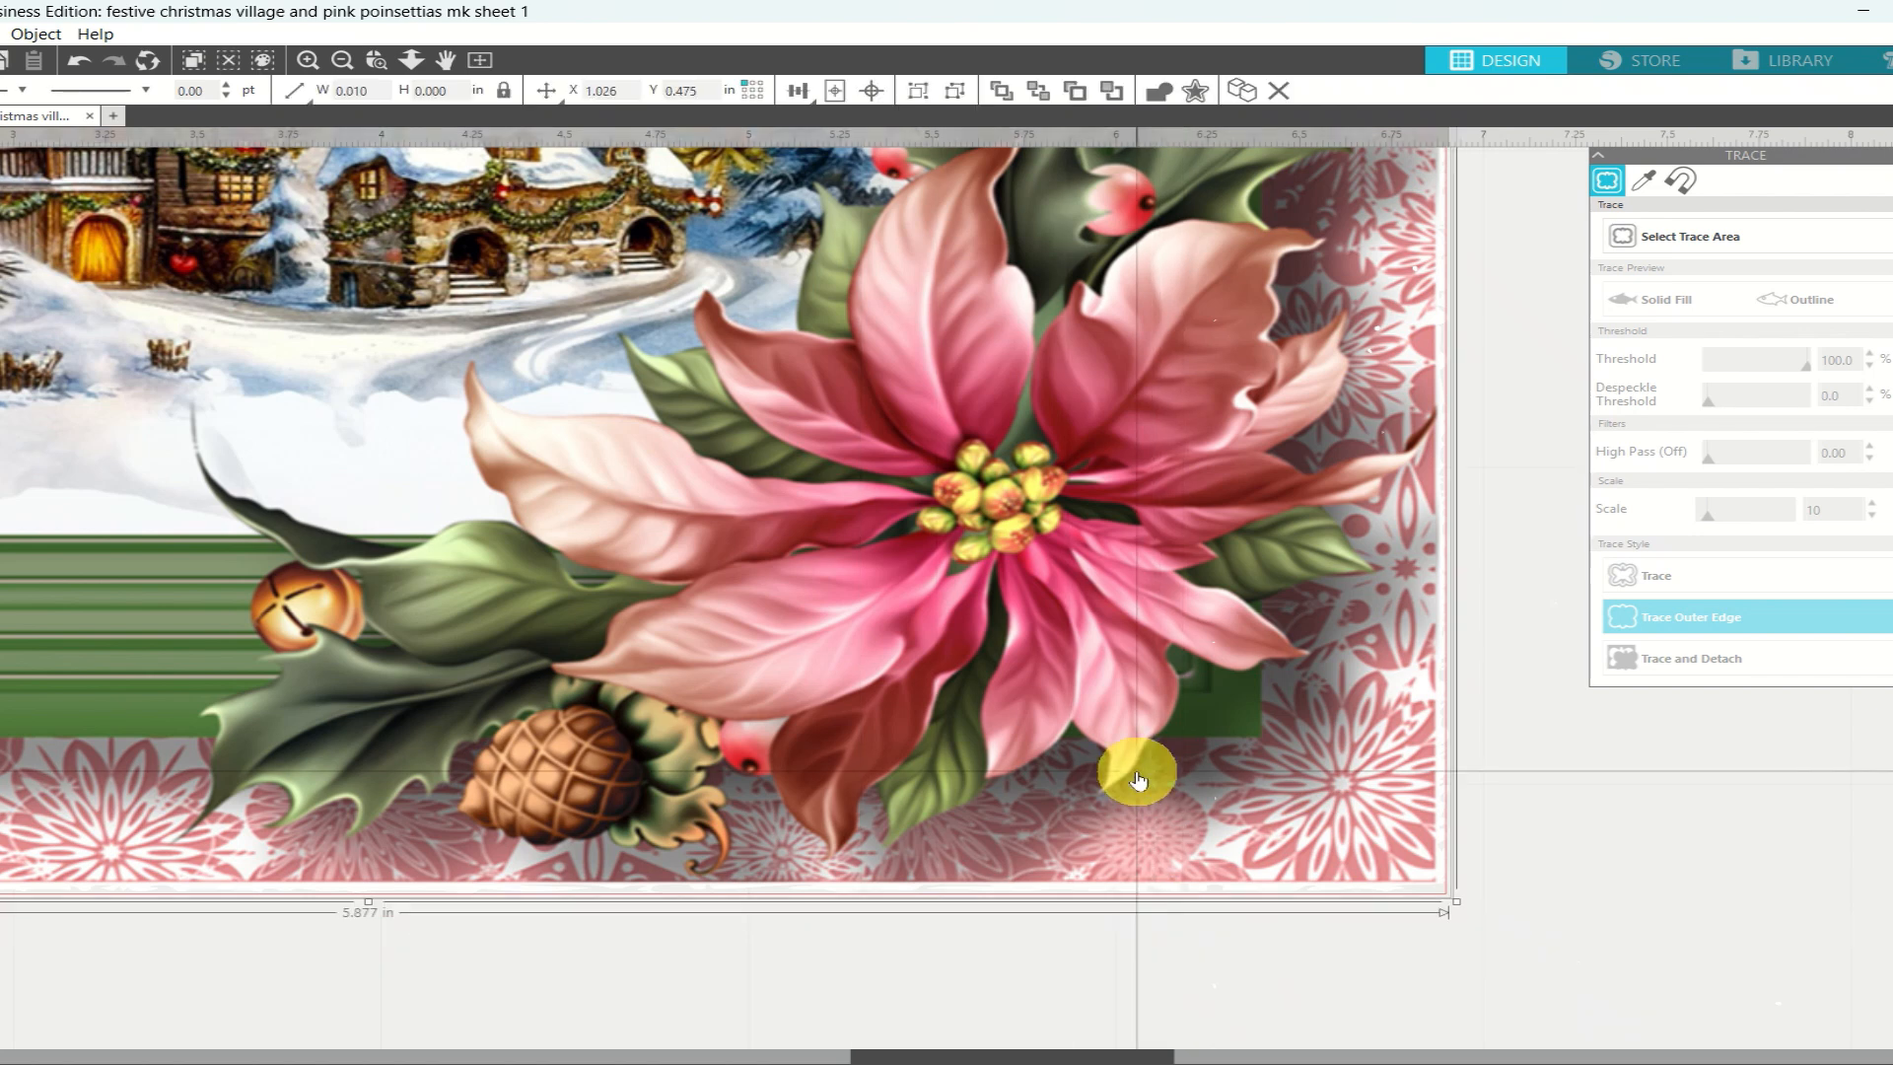
right_click(1138, 779)
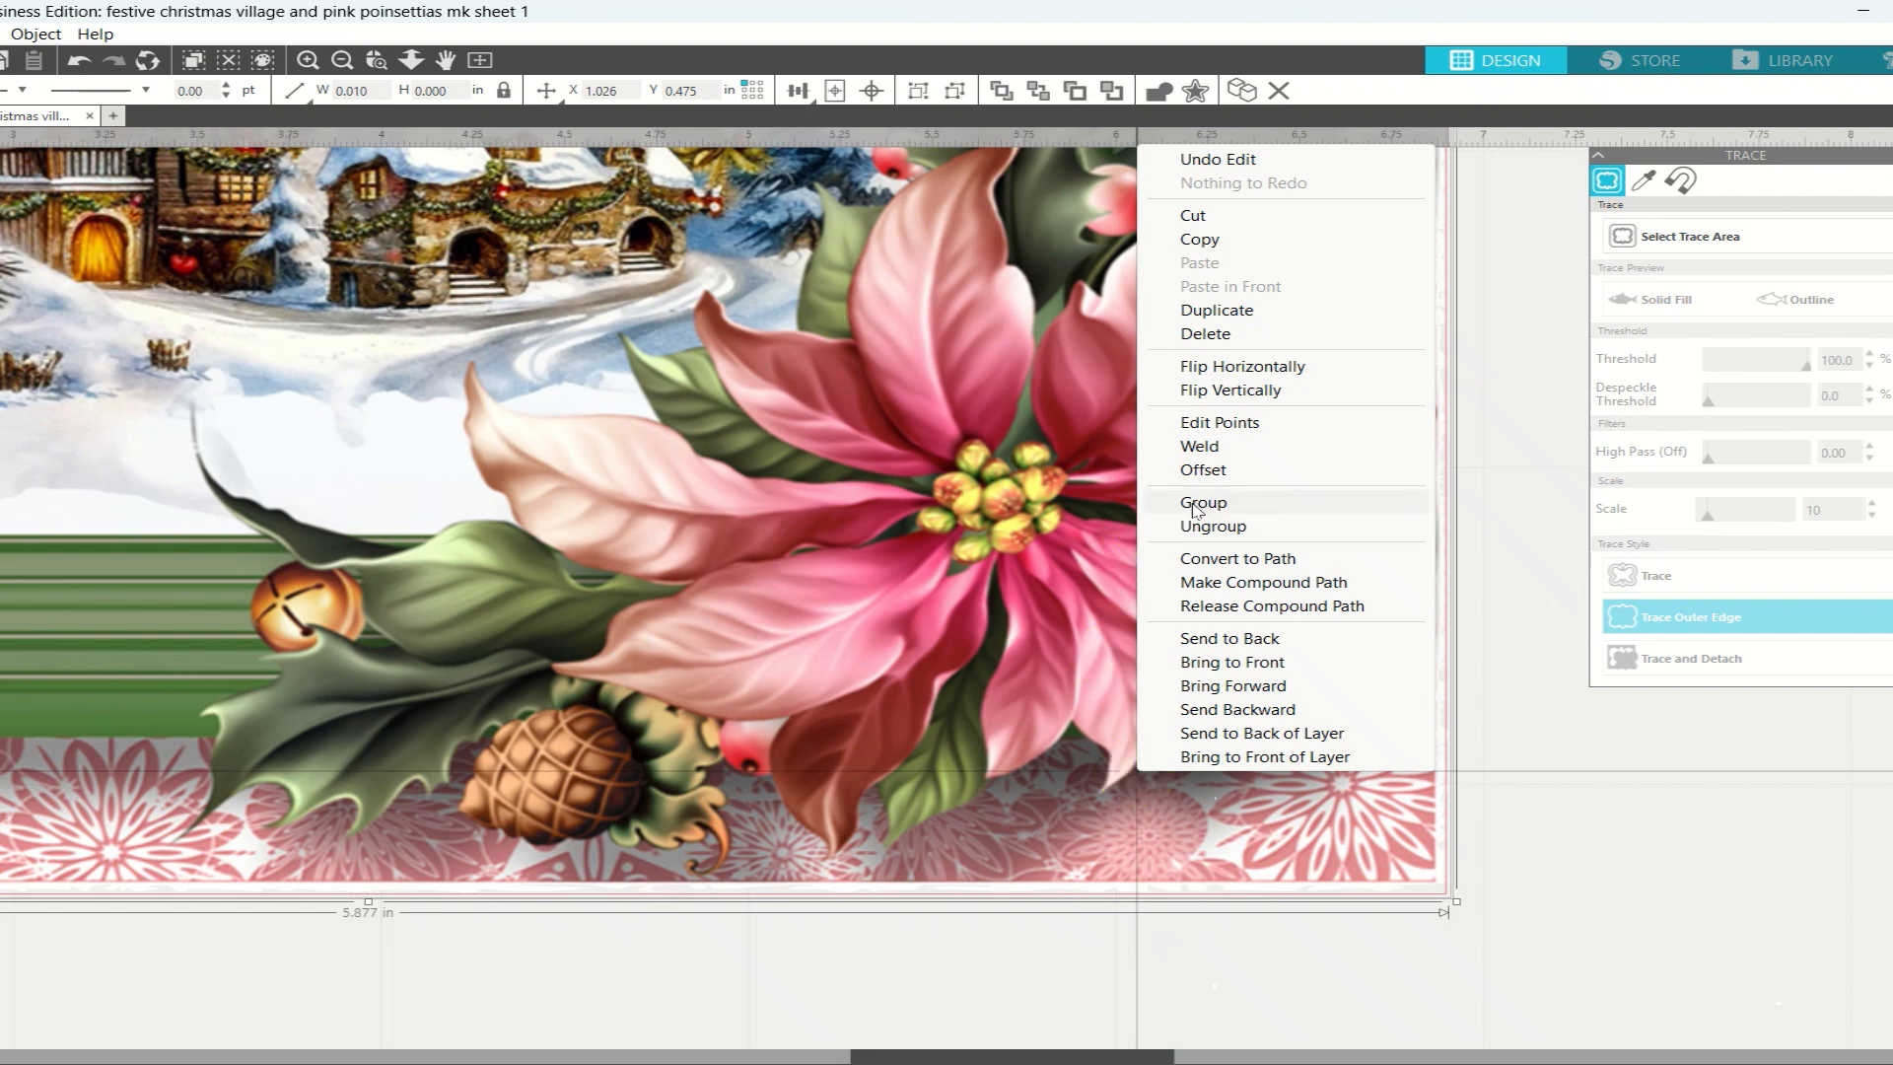
left_click(1201, 503)
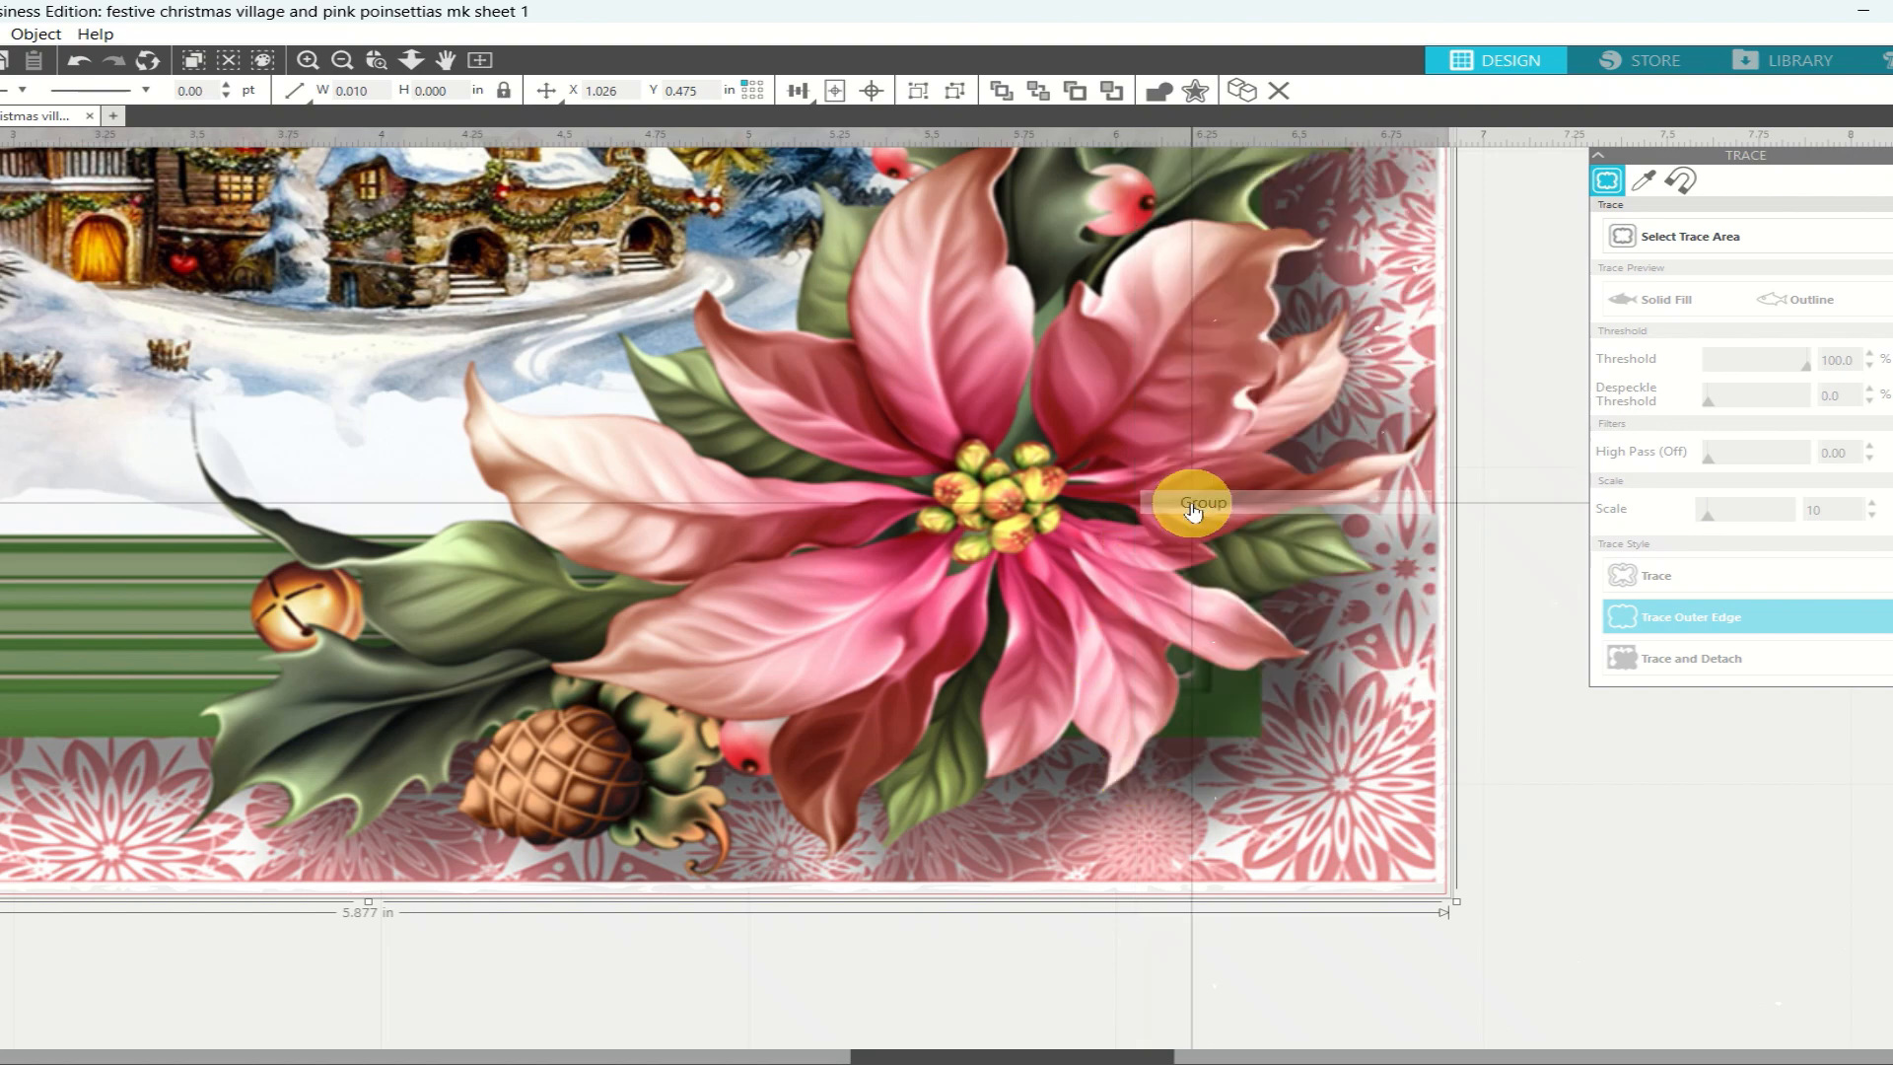
Move the grouped village picture aside, partly off the page's left edge, and turn on the registration marks
left_click(478, 65)
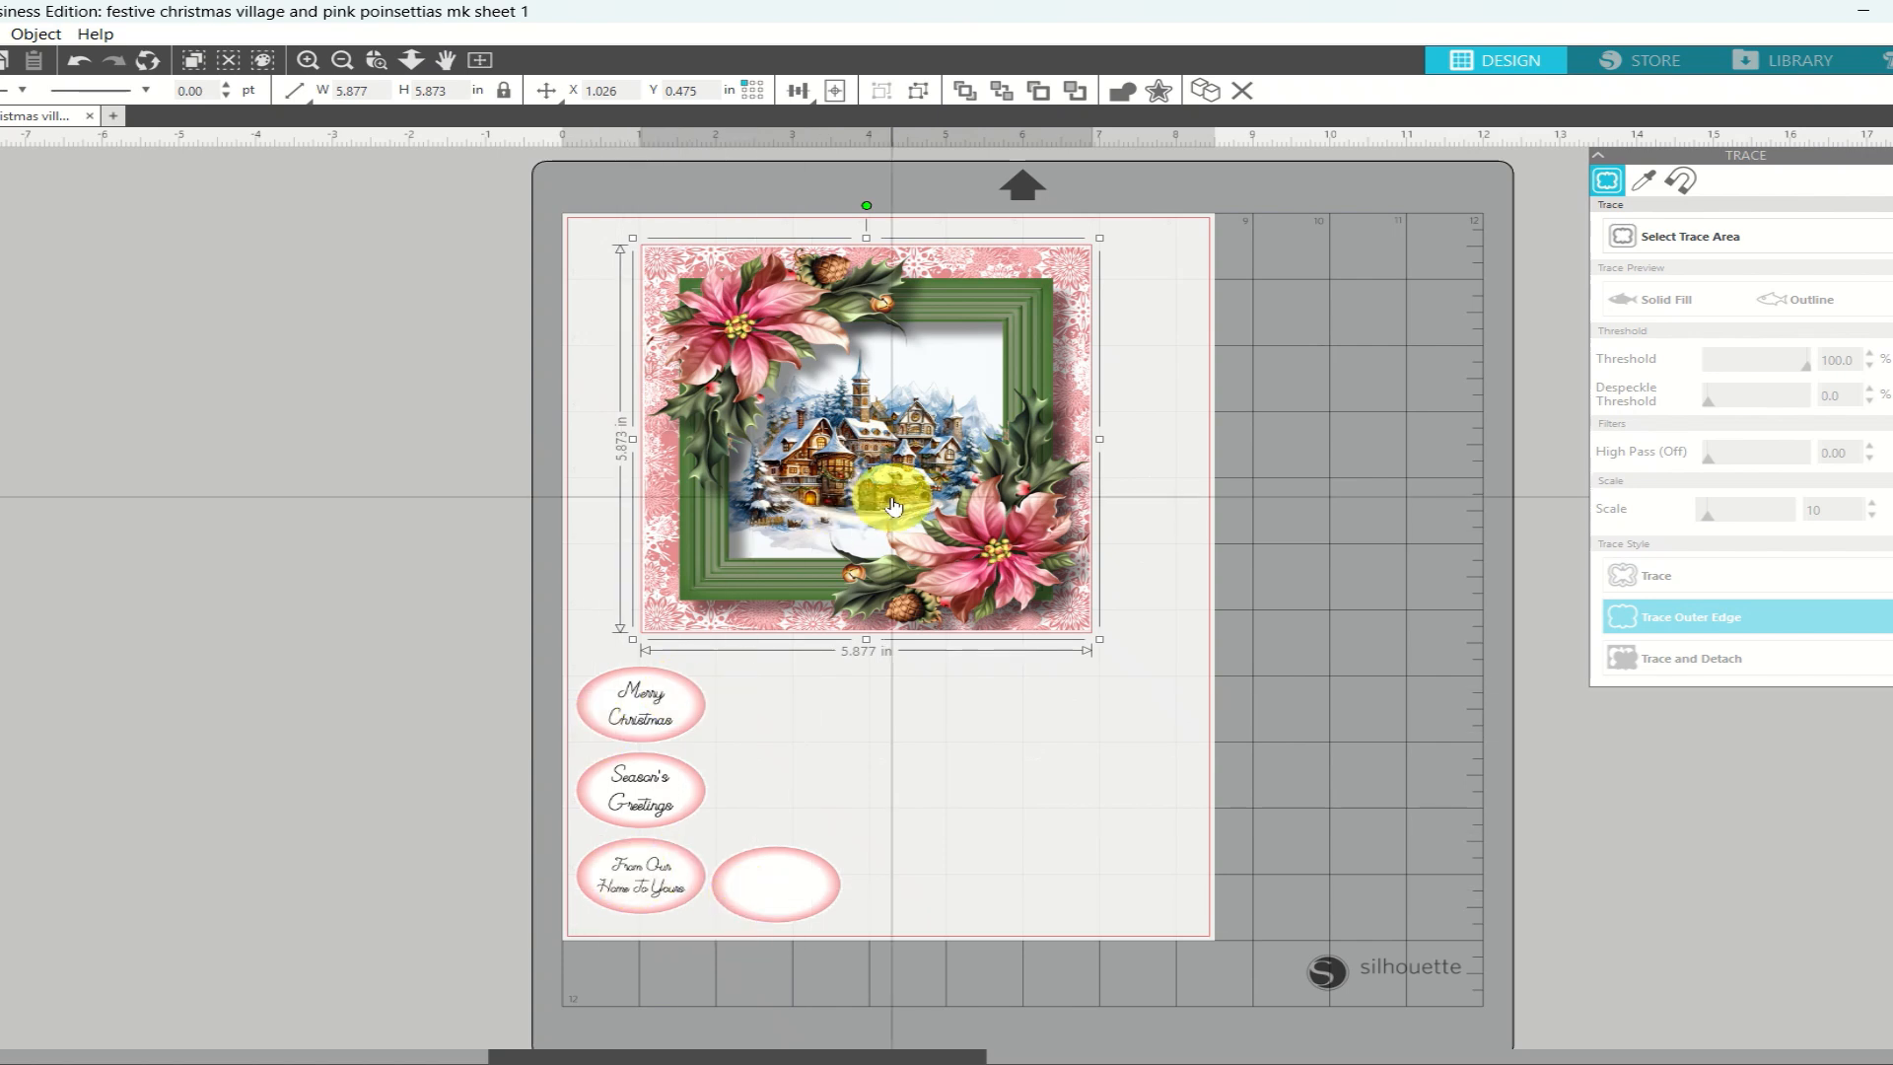
left_click_drag(772, 488, 412, 463)
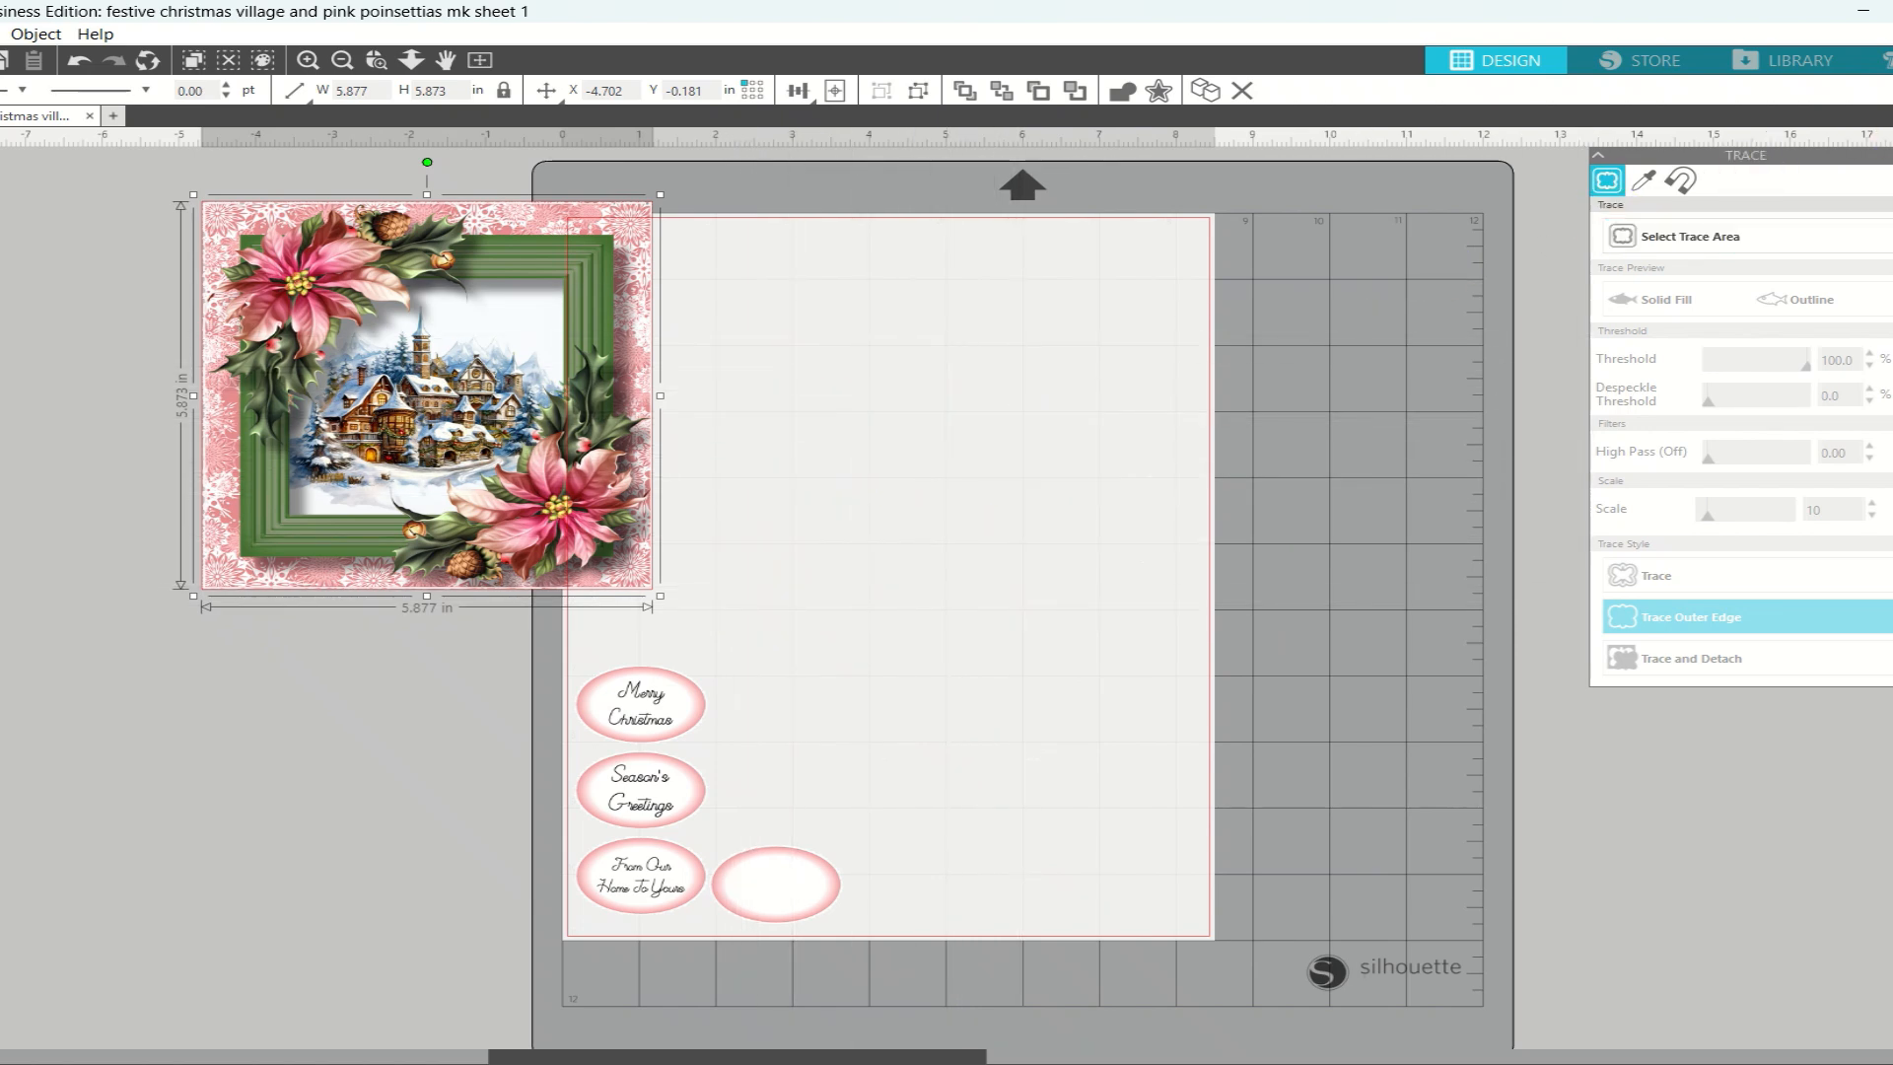
left_click(1892, 128)
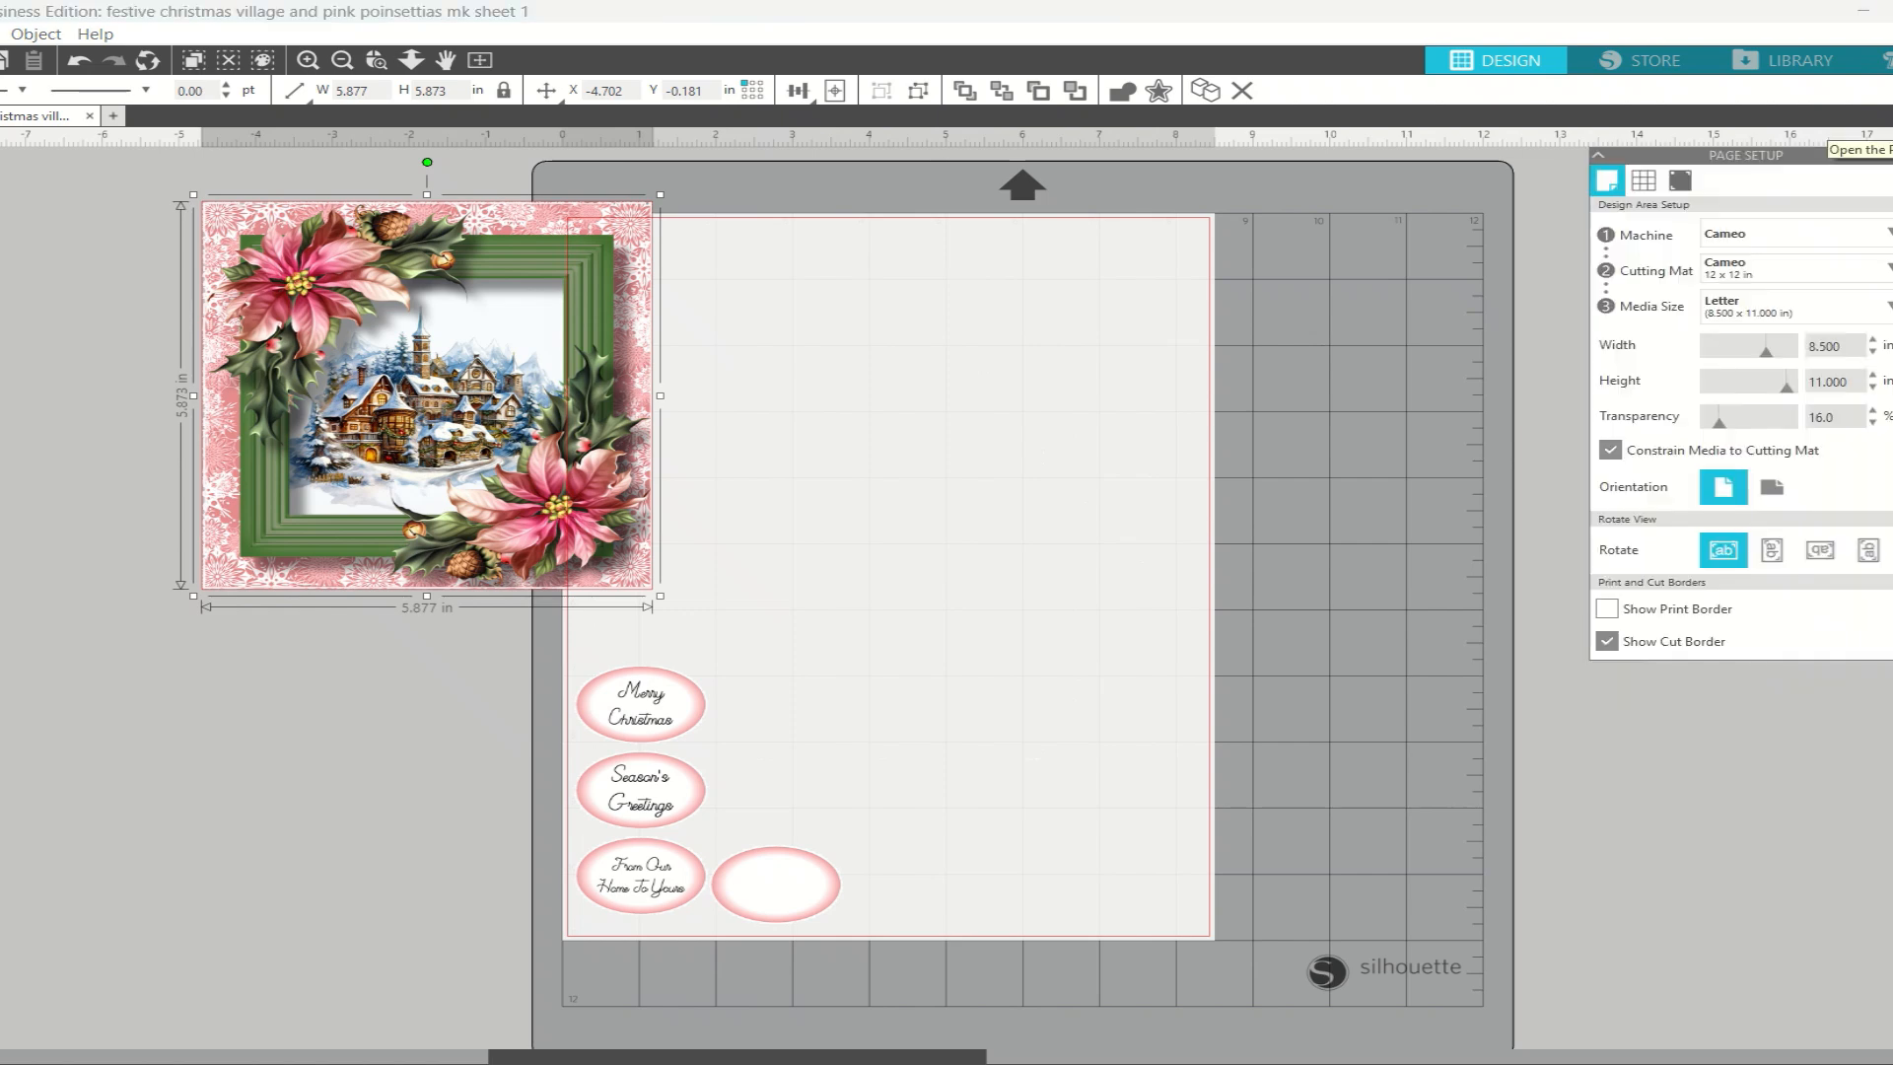
left_click(1680, 186)
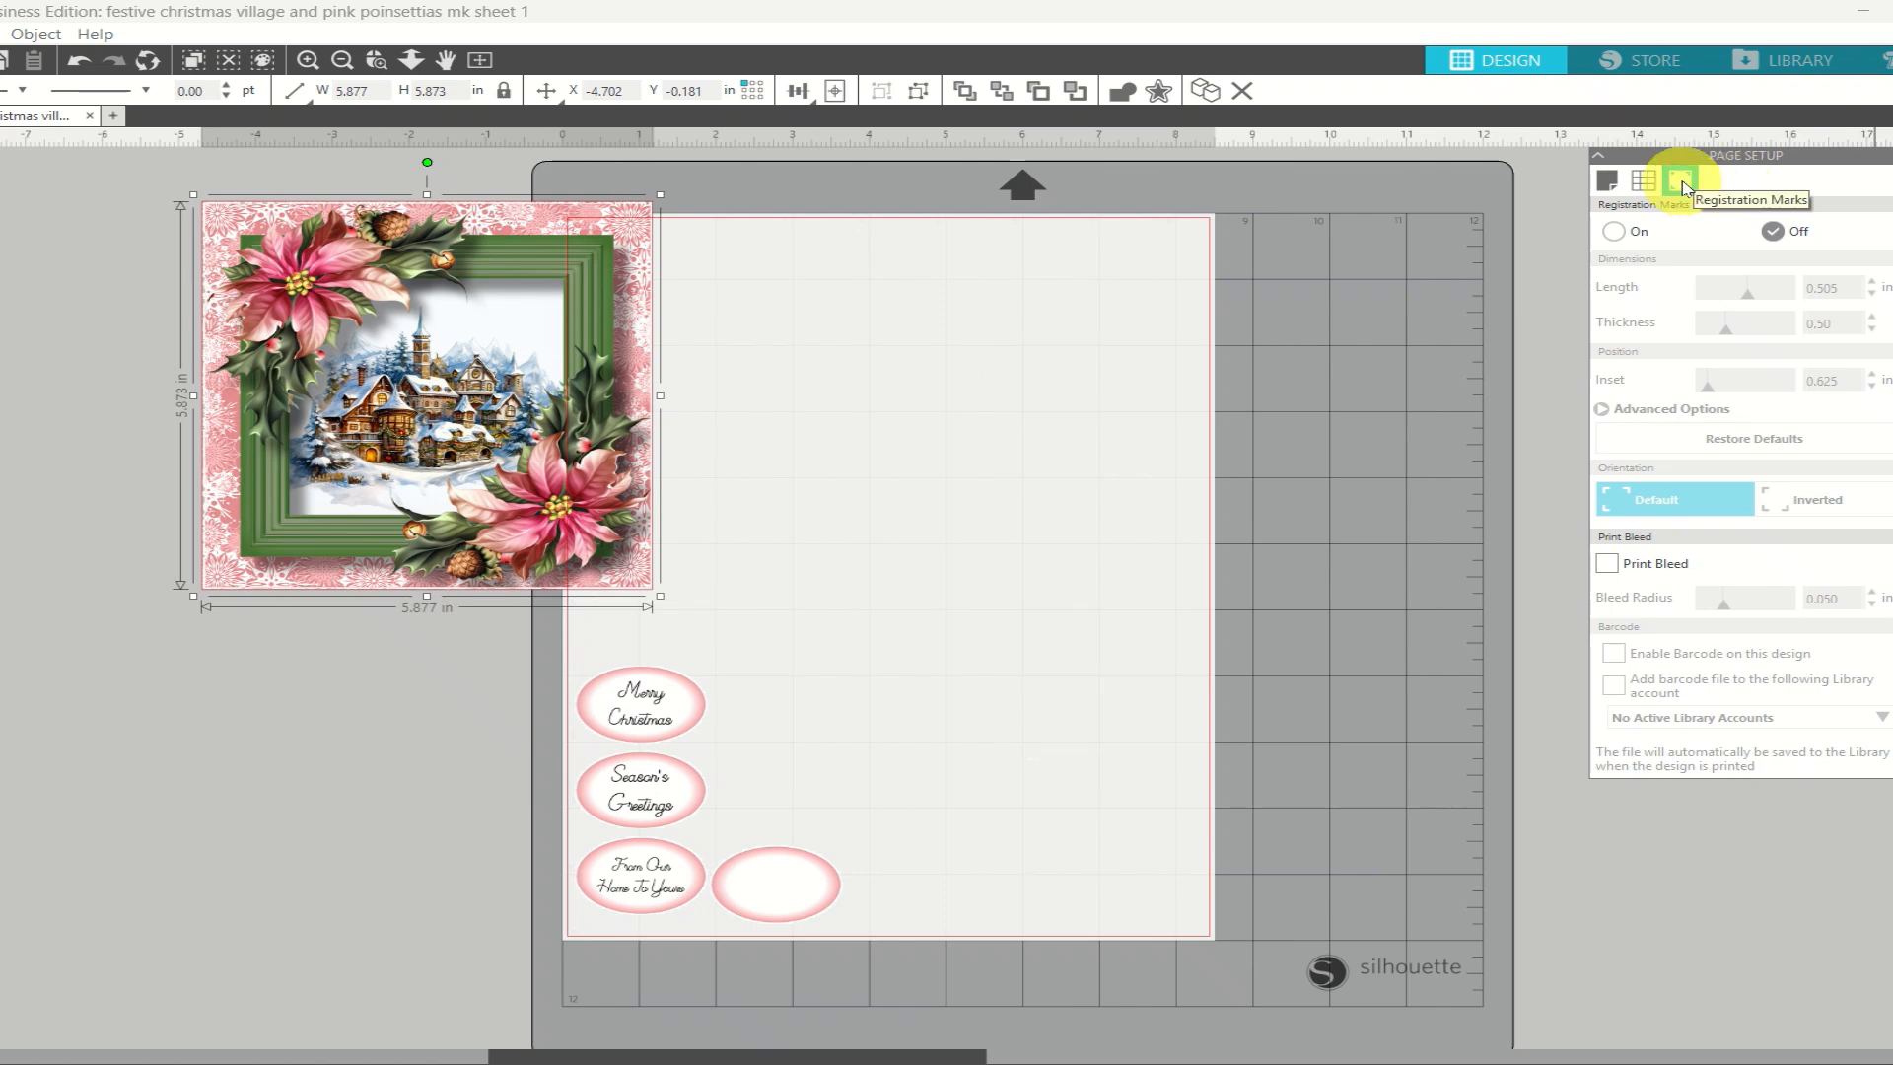
left_click(1614, 233)
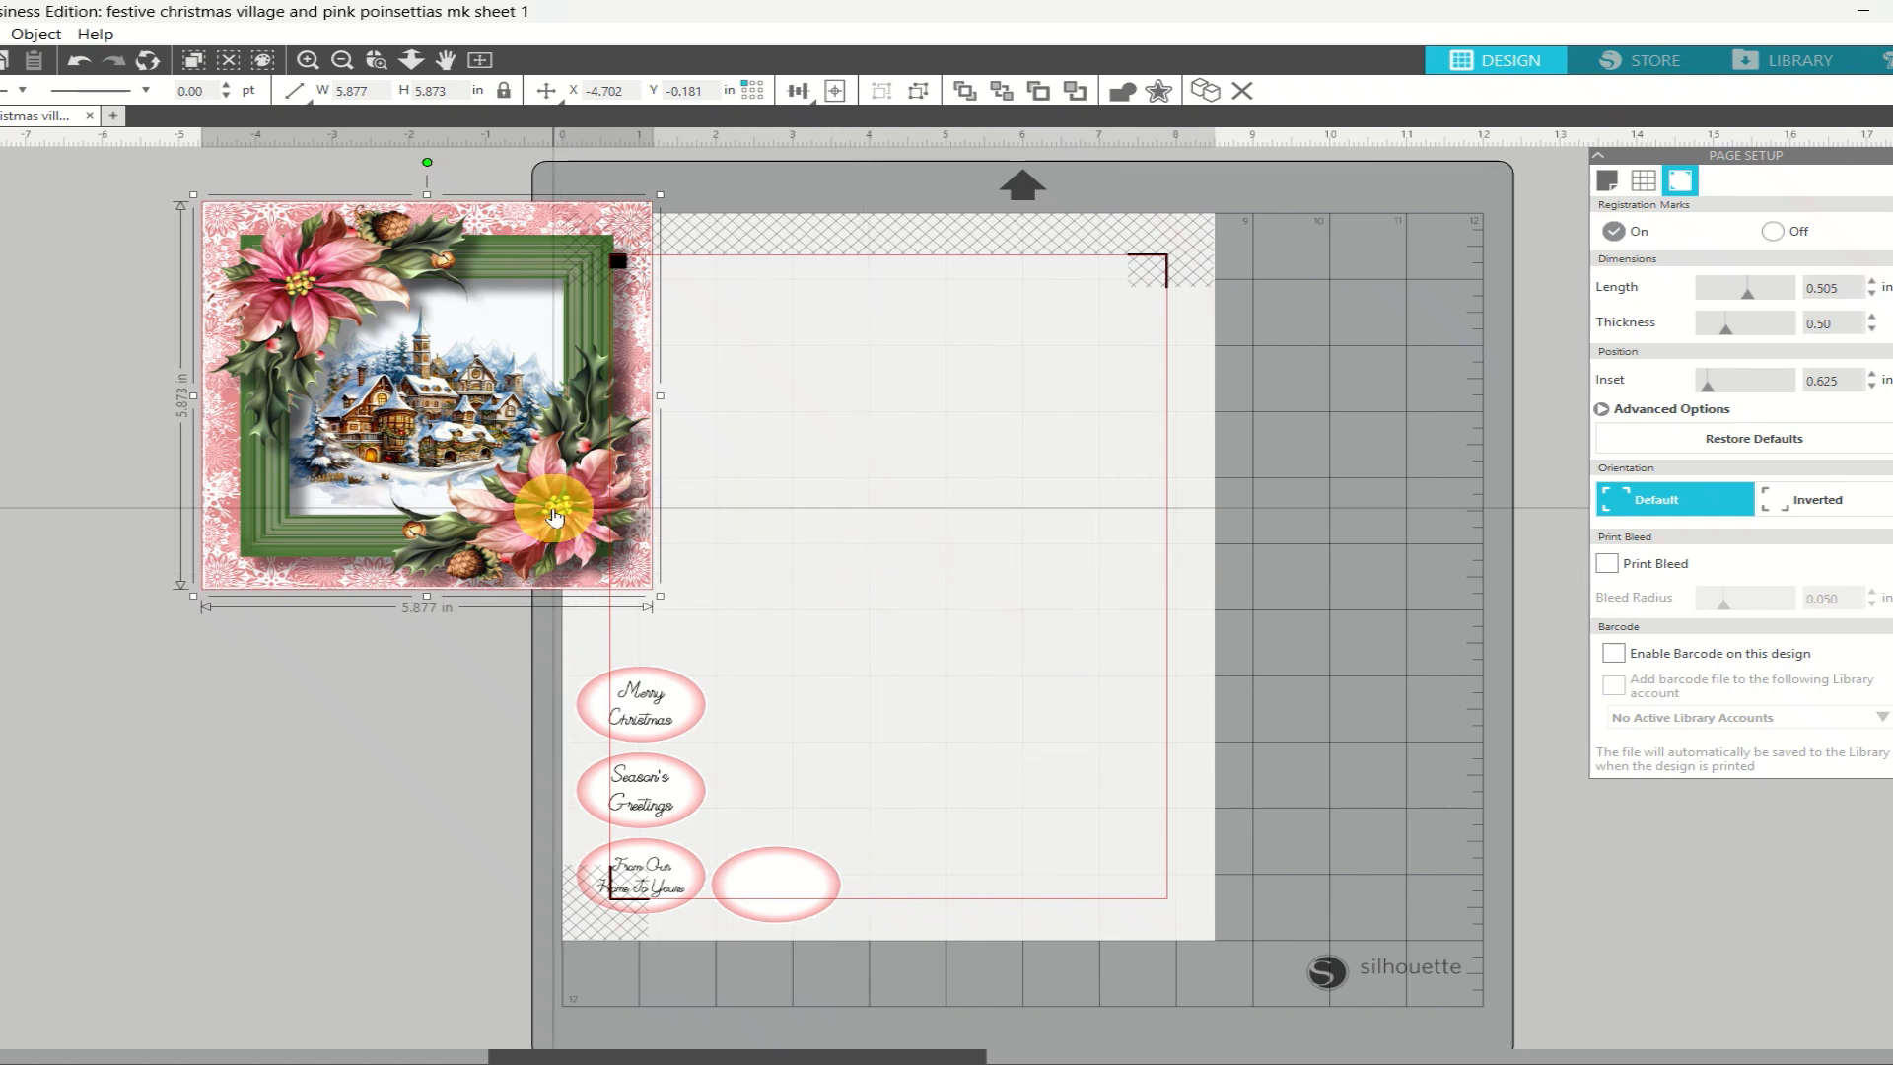
Arrange the grouped village picture and the four ovals inside the registration mark cut border, with the ovals spread out below the picture
left_click_drag(567, 507, 980, 566)
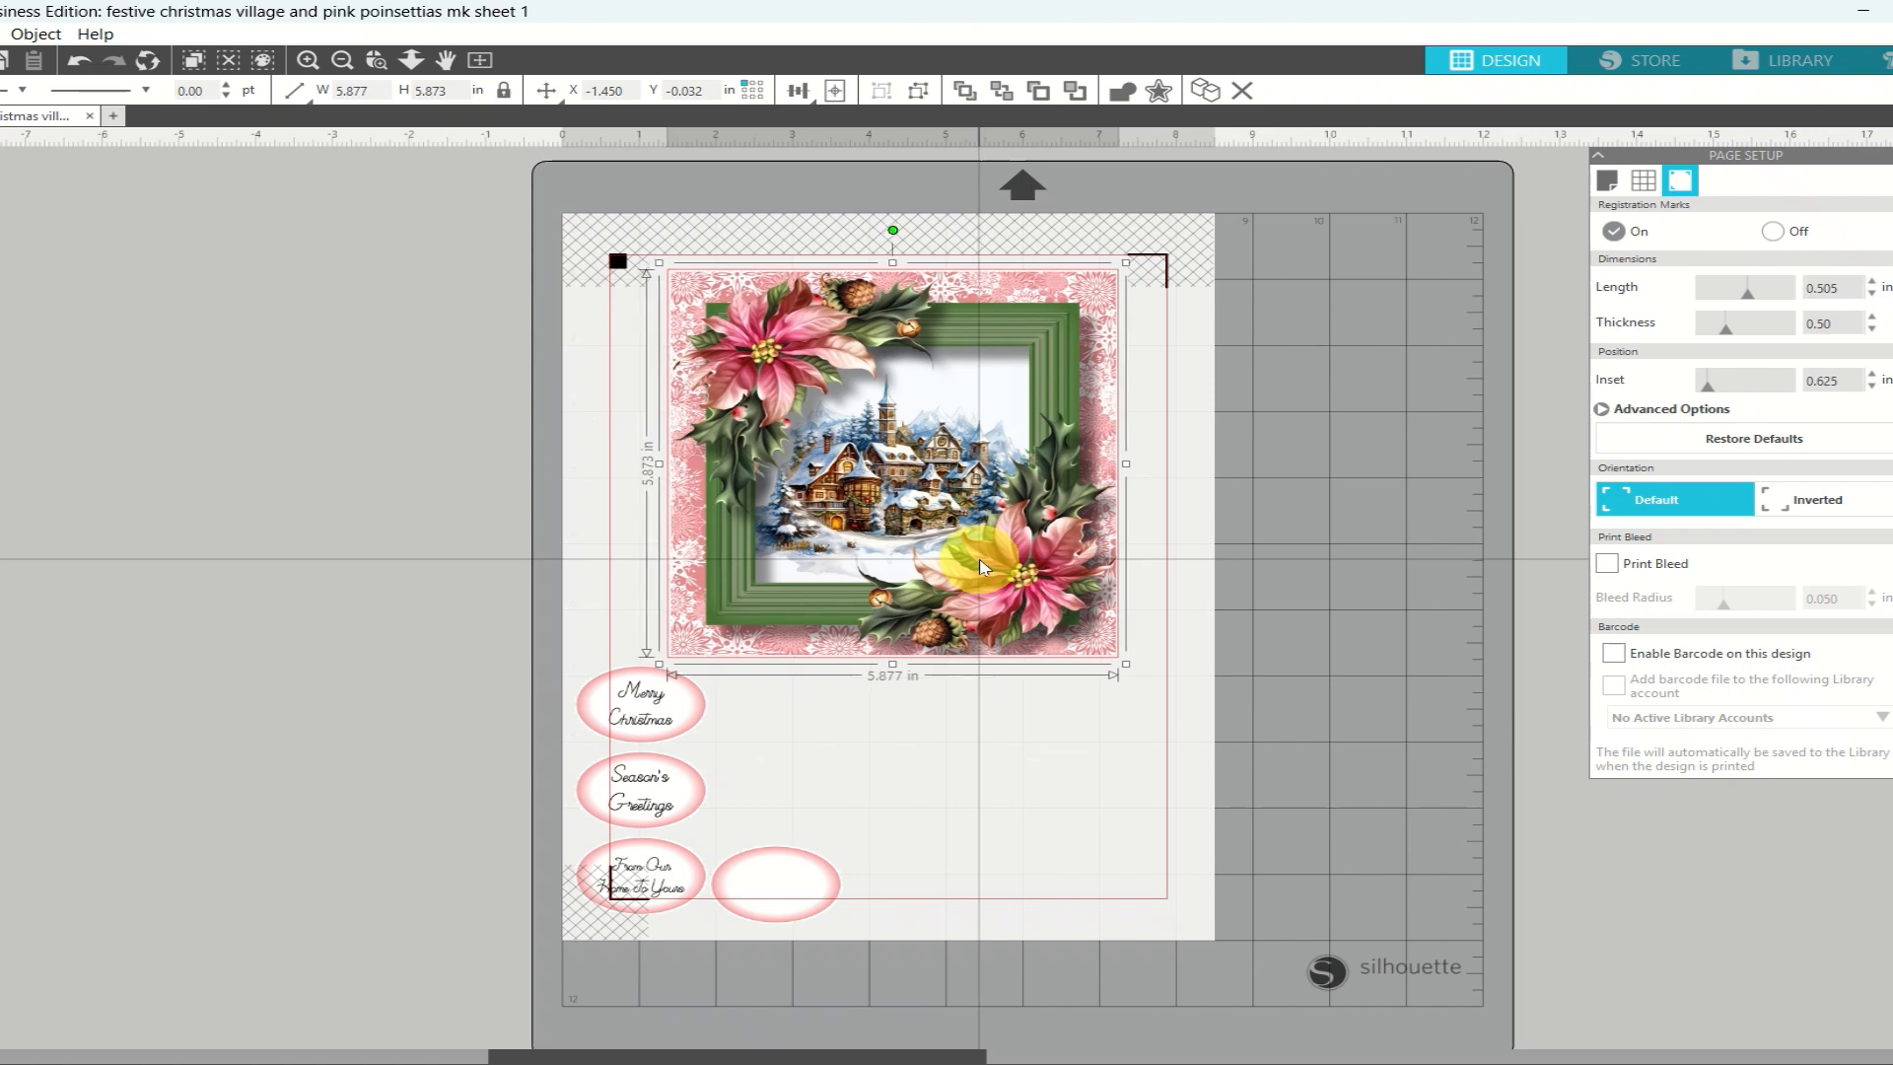
left_click(1166, 371)
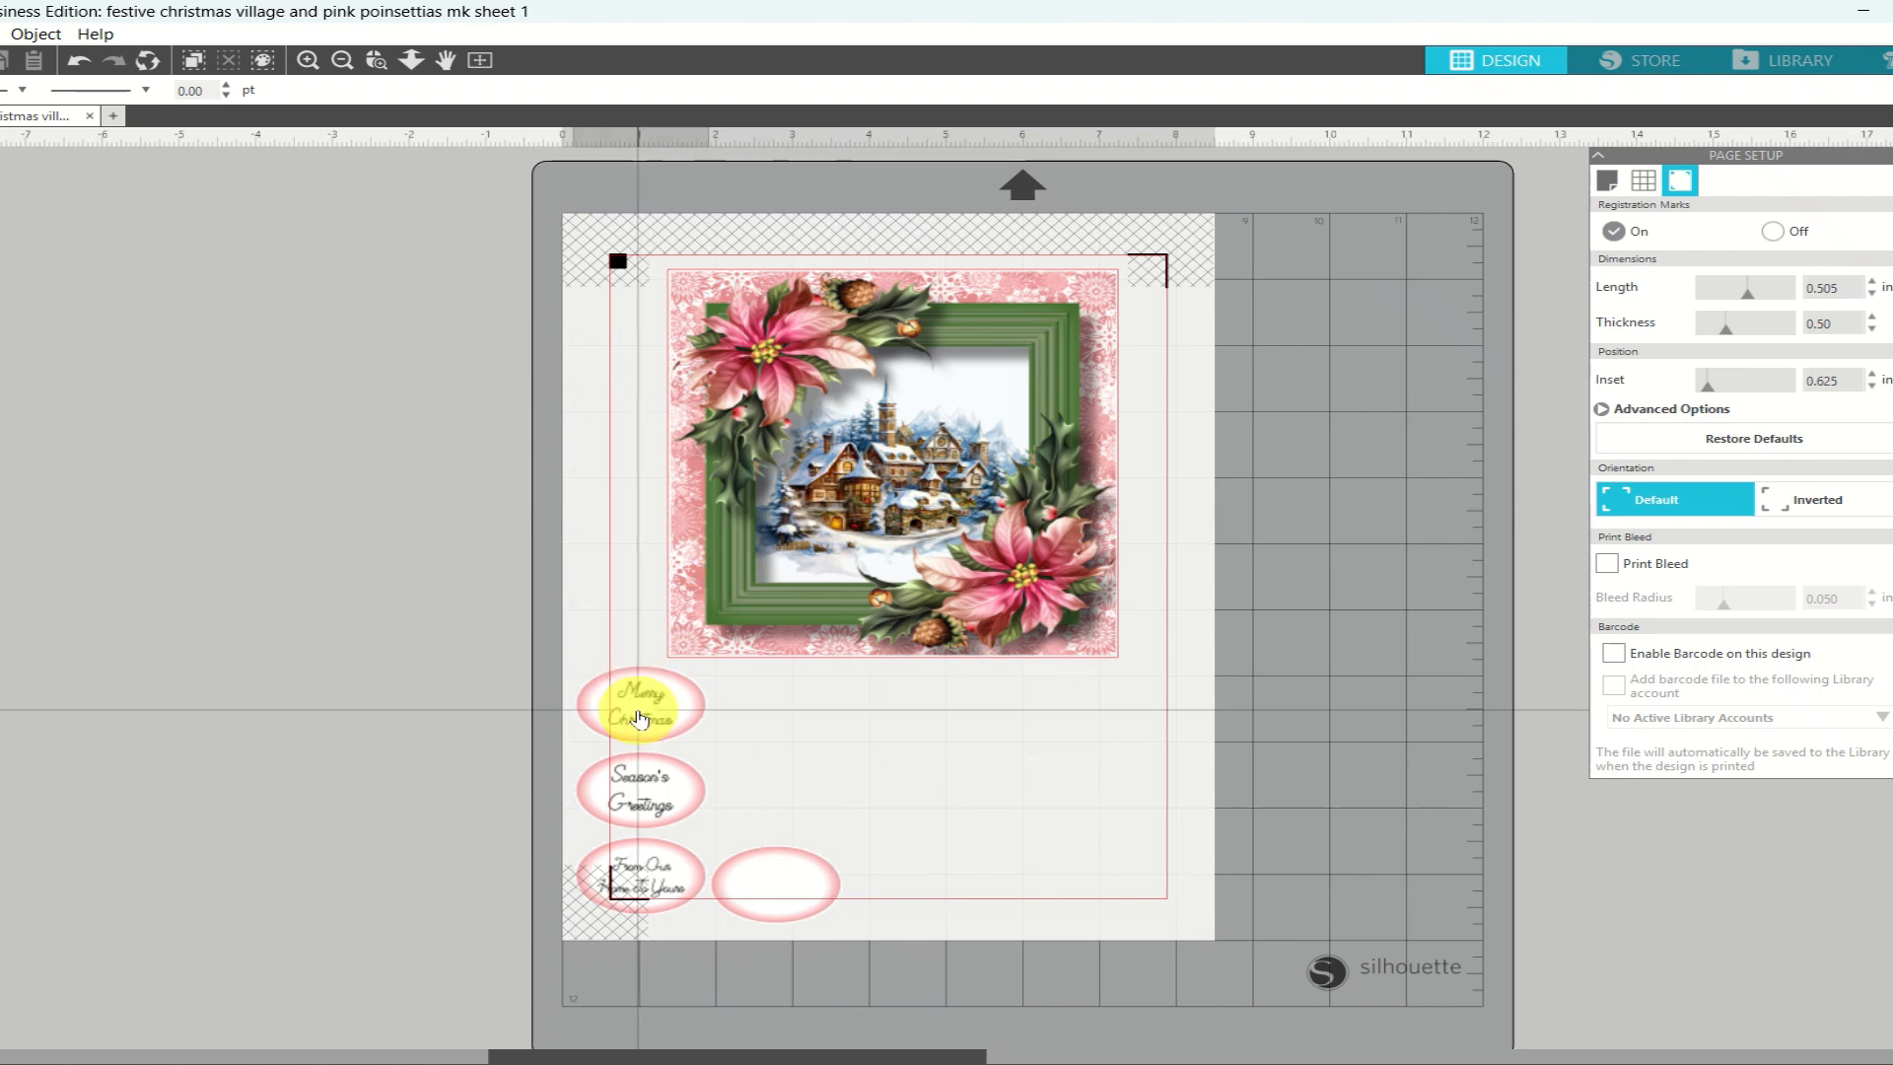
left_click_drag(639, 718, 1028, 745)
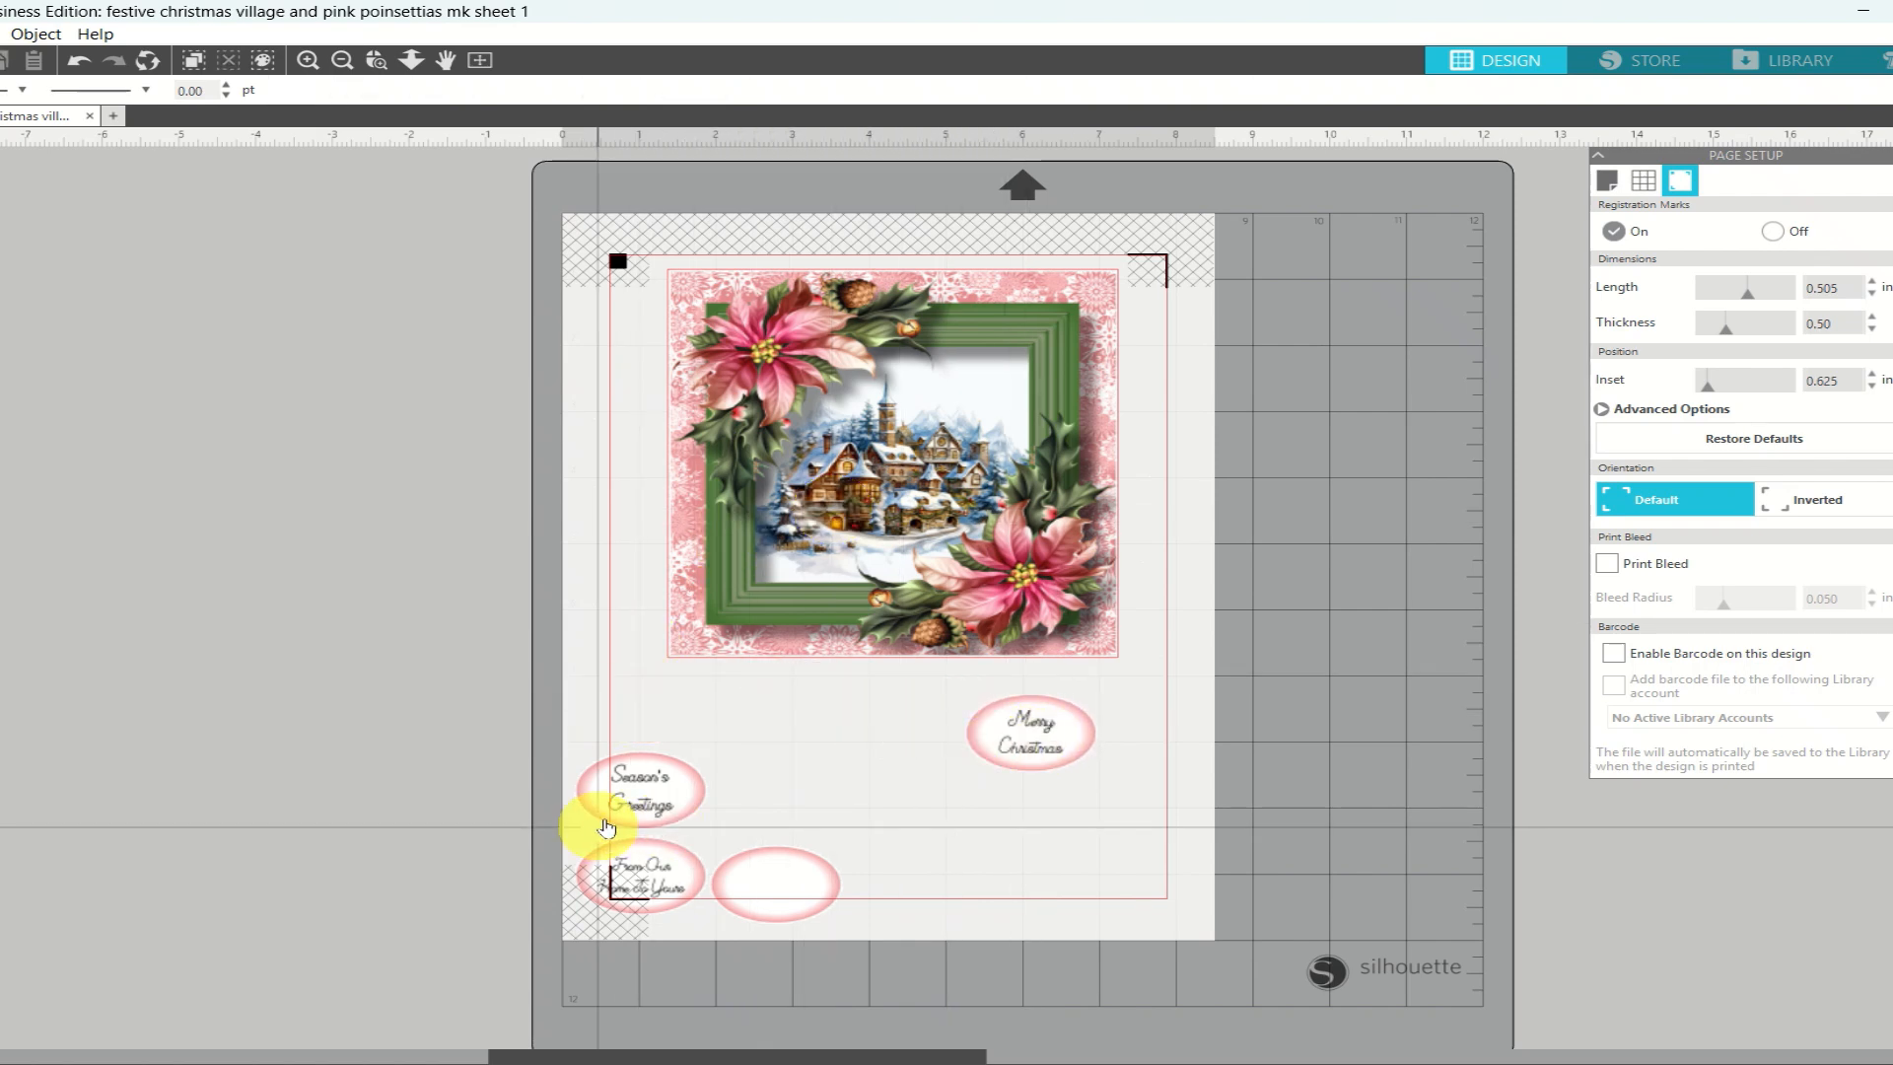
left_click_drag(632, 796, 696, 749)
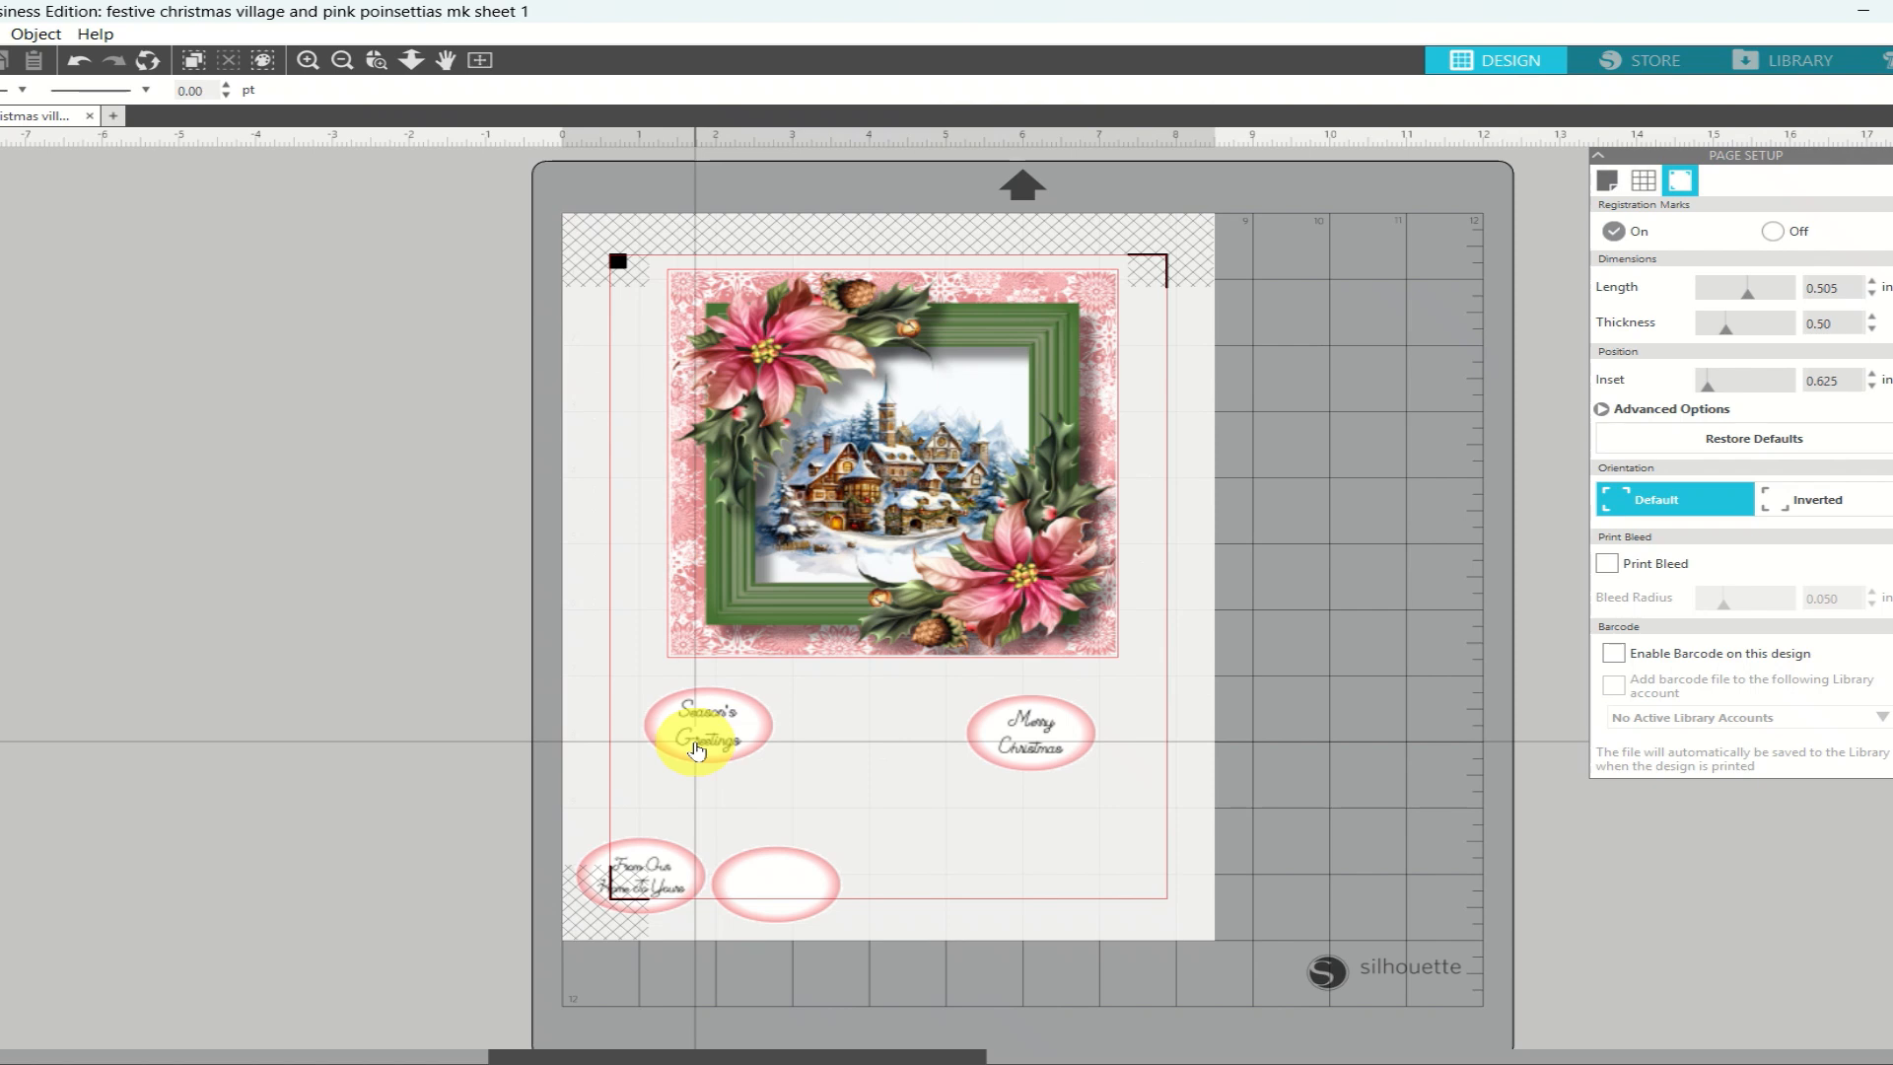
left_click_drag(642, 874, 846, 793)
left_click_drag(828, 877, 1048, 832)
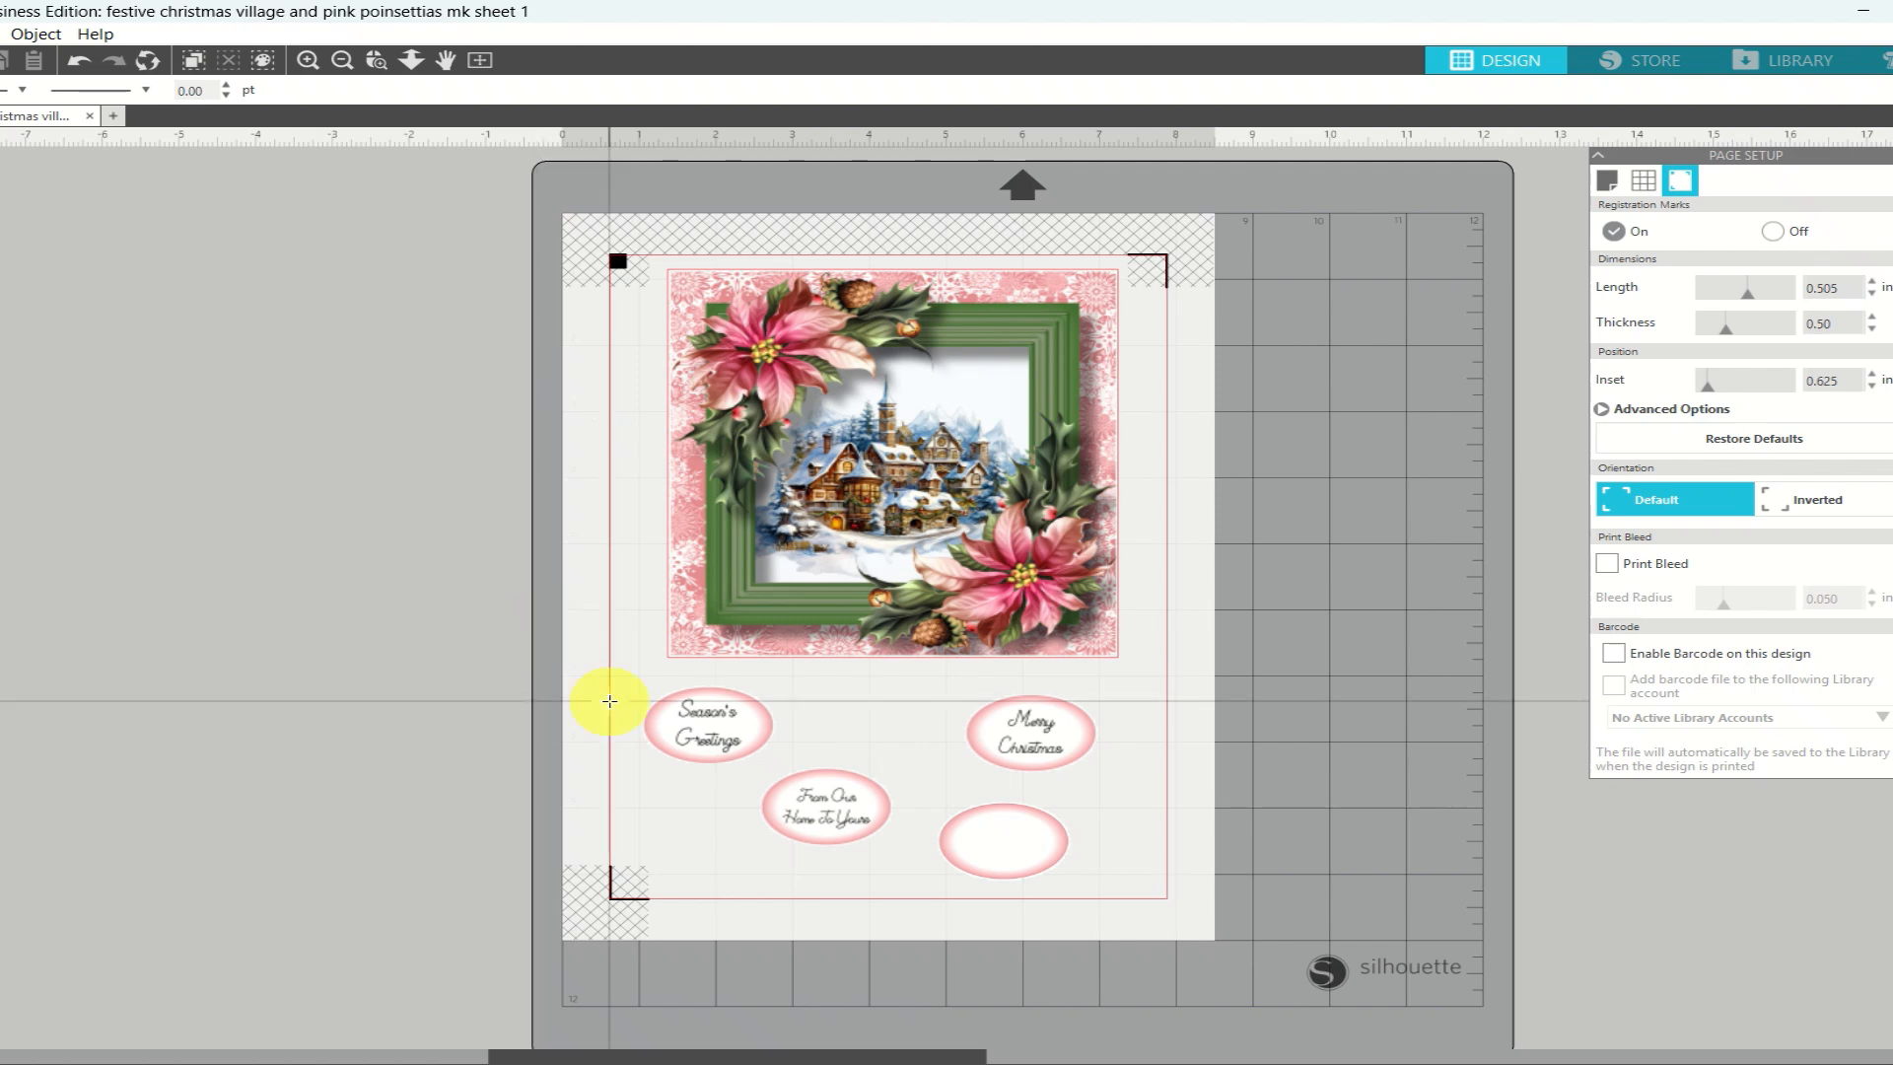
Draw a cut ellipse over the "Season's Greetings" oval and fit its edges to the tag at about 1.68 by 1.14 in
left_click_drag(643, 693, 787, 767)
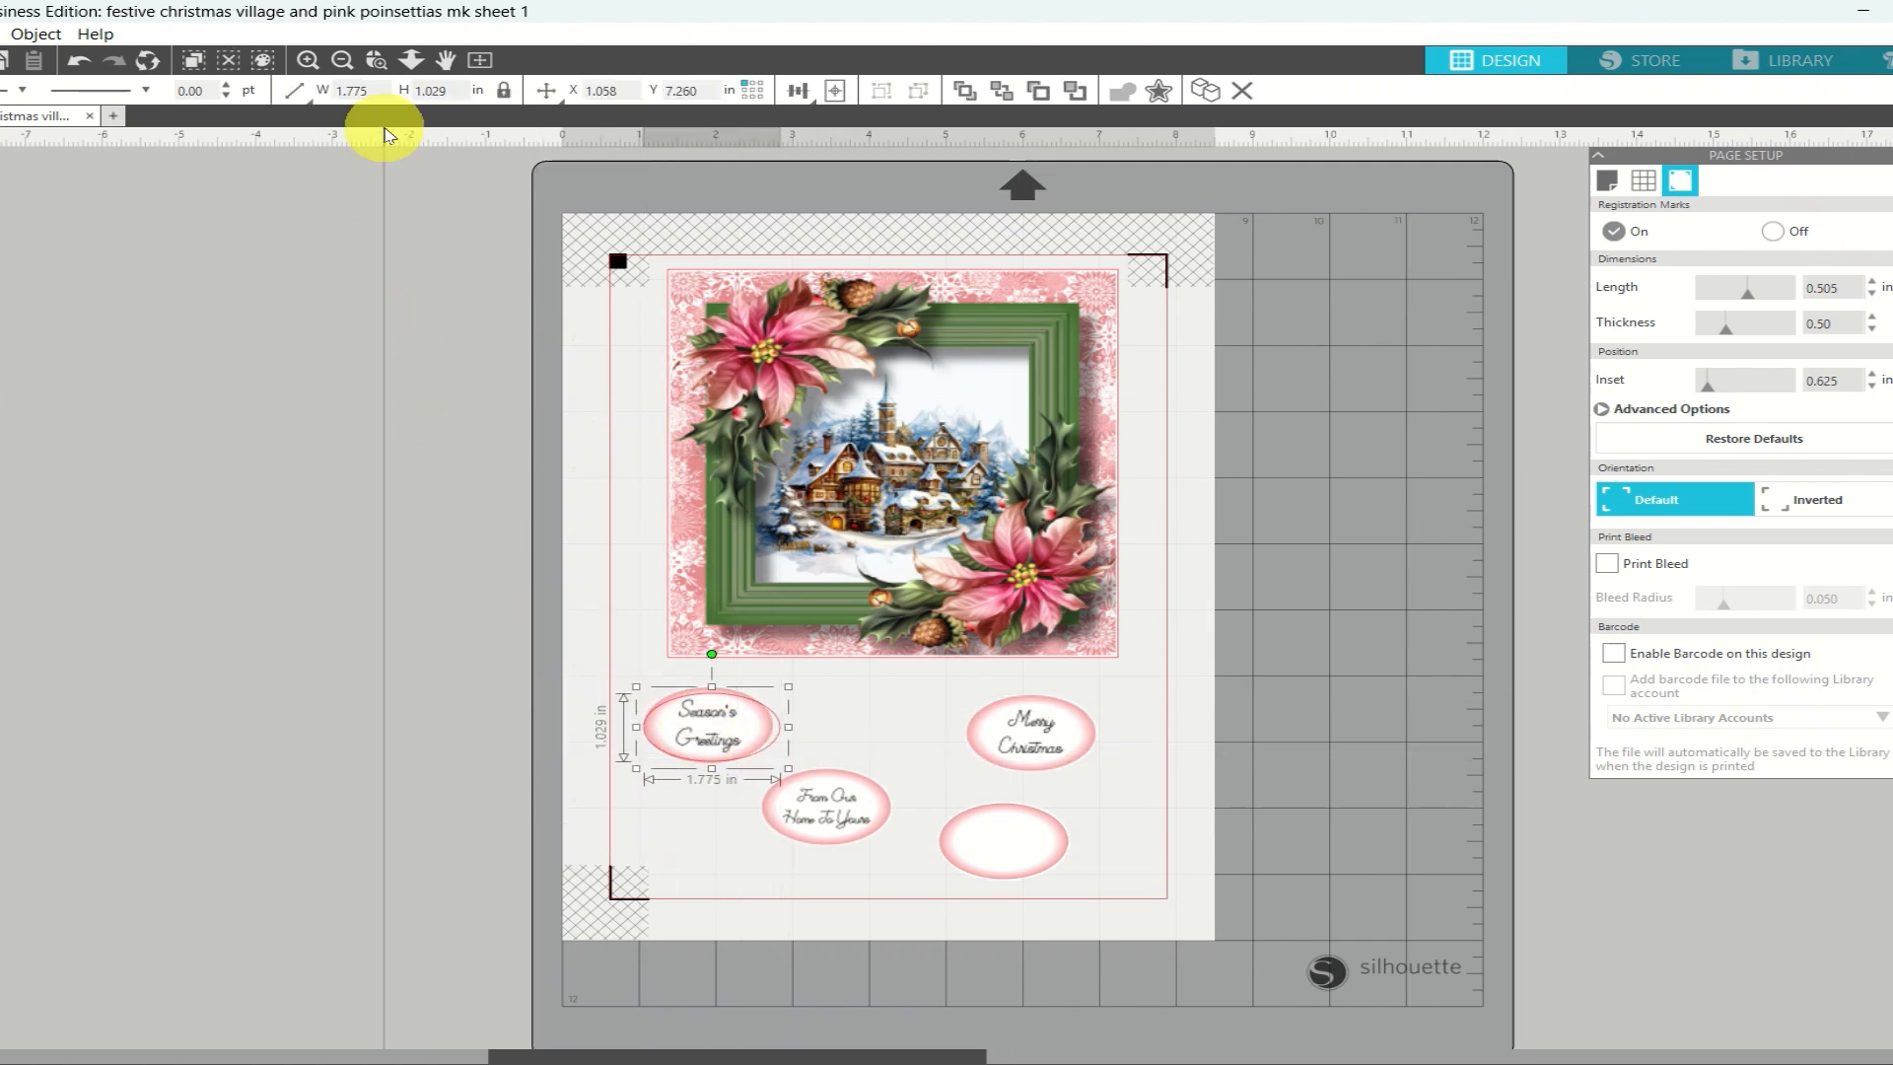
left_click(381, 62)
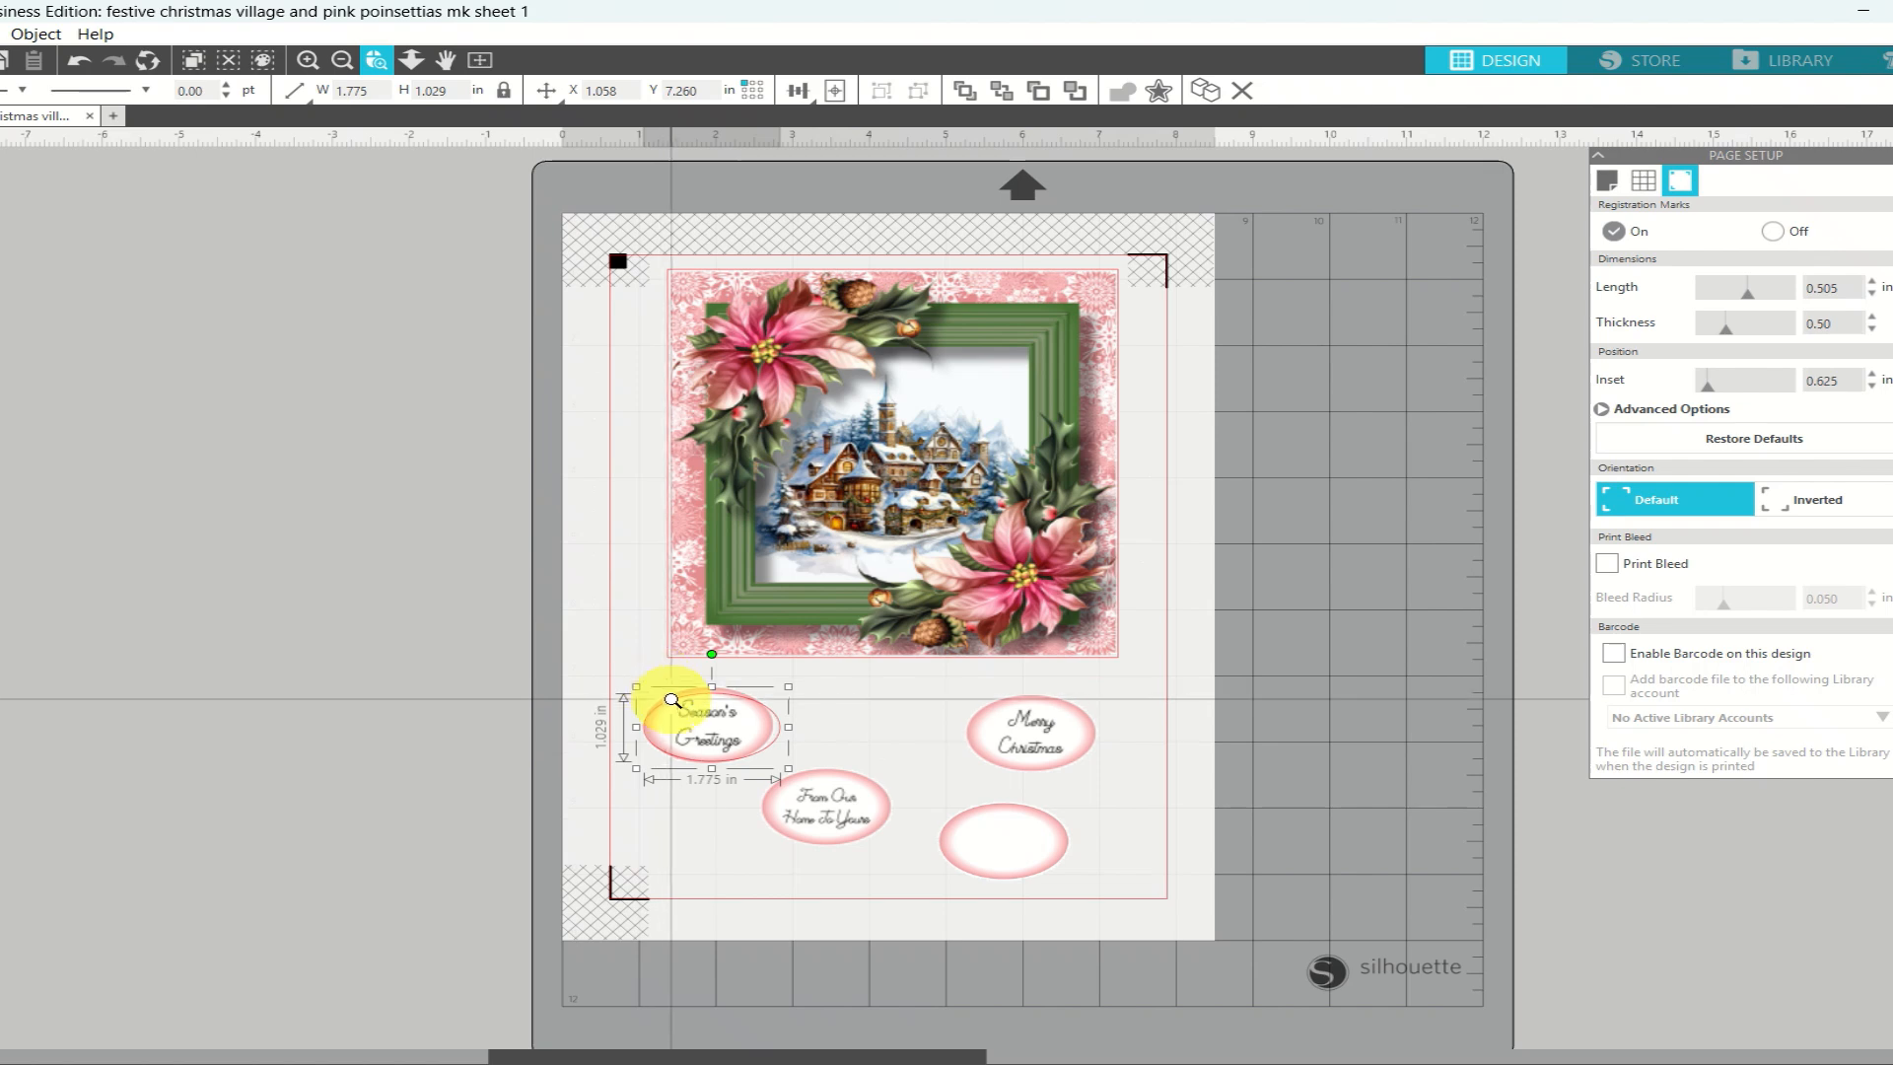
left_click_drag(583, 678, 915, 858)
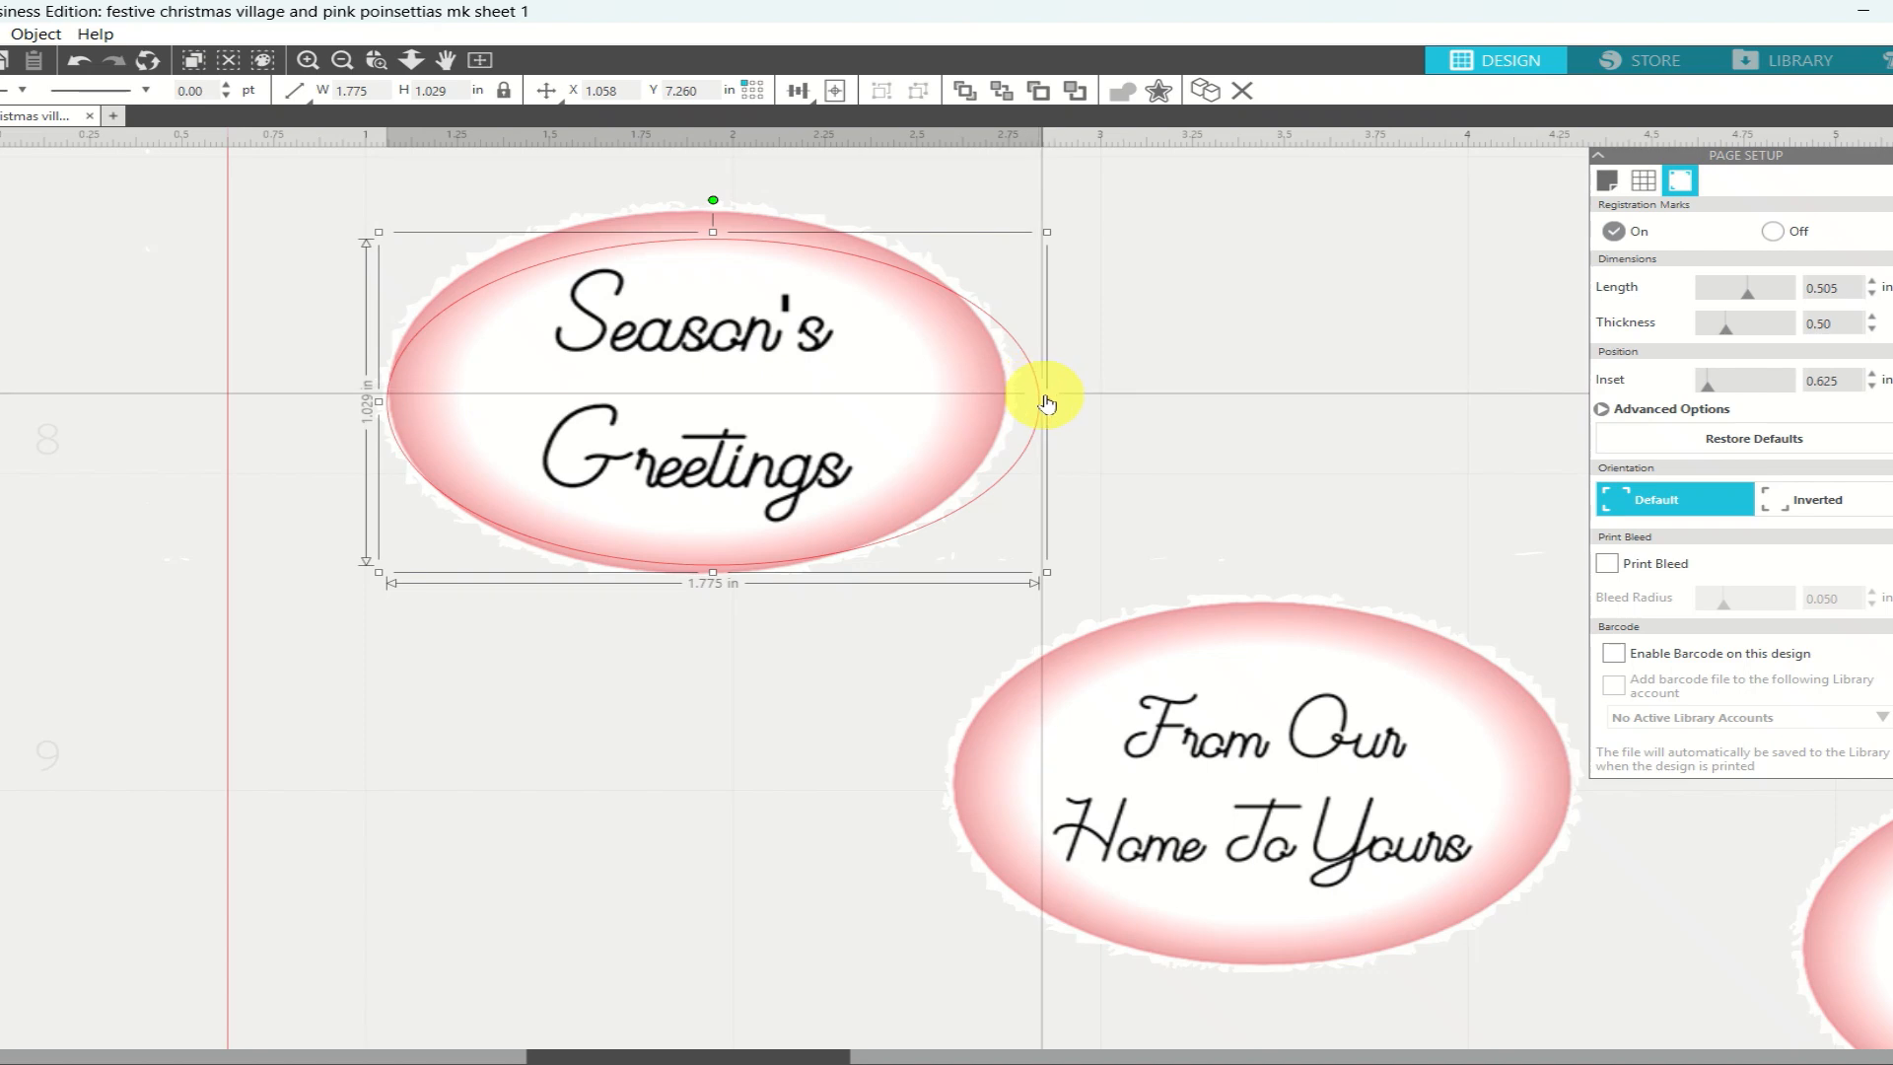
left_click_drag(1047, 403, 1018, 398)
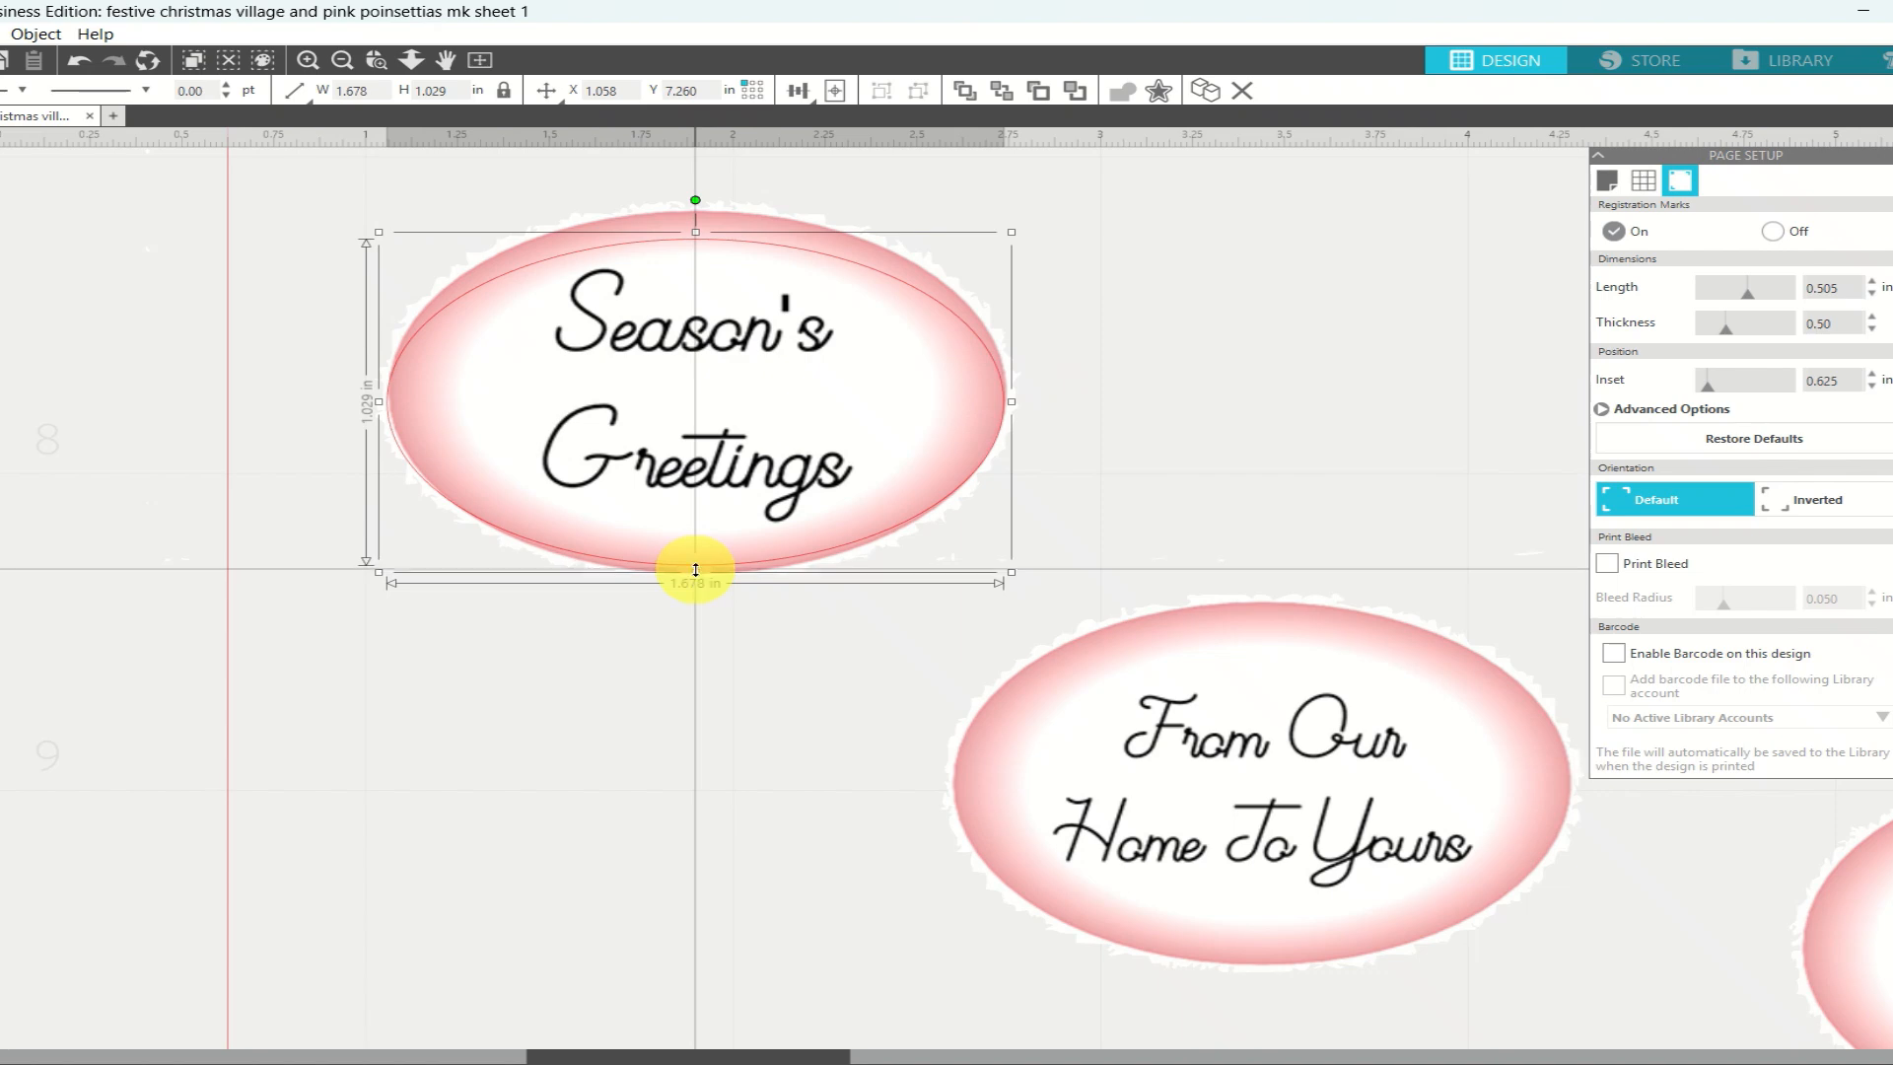
left_click_drag(696, 572, 697, 580)
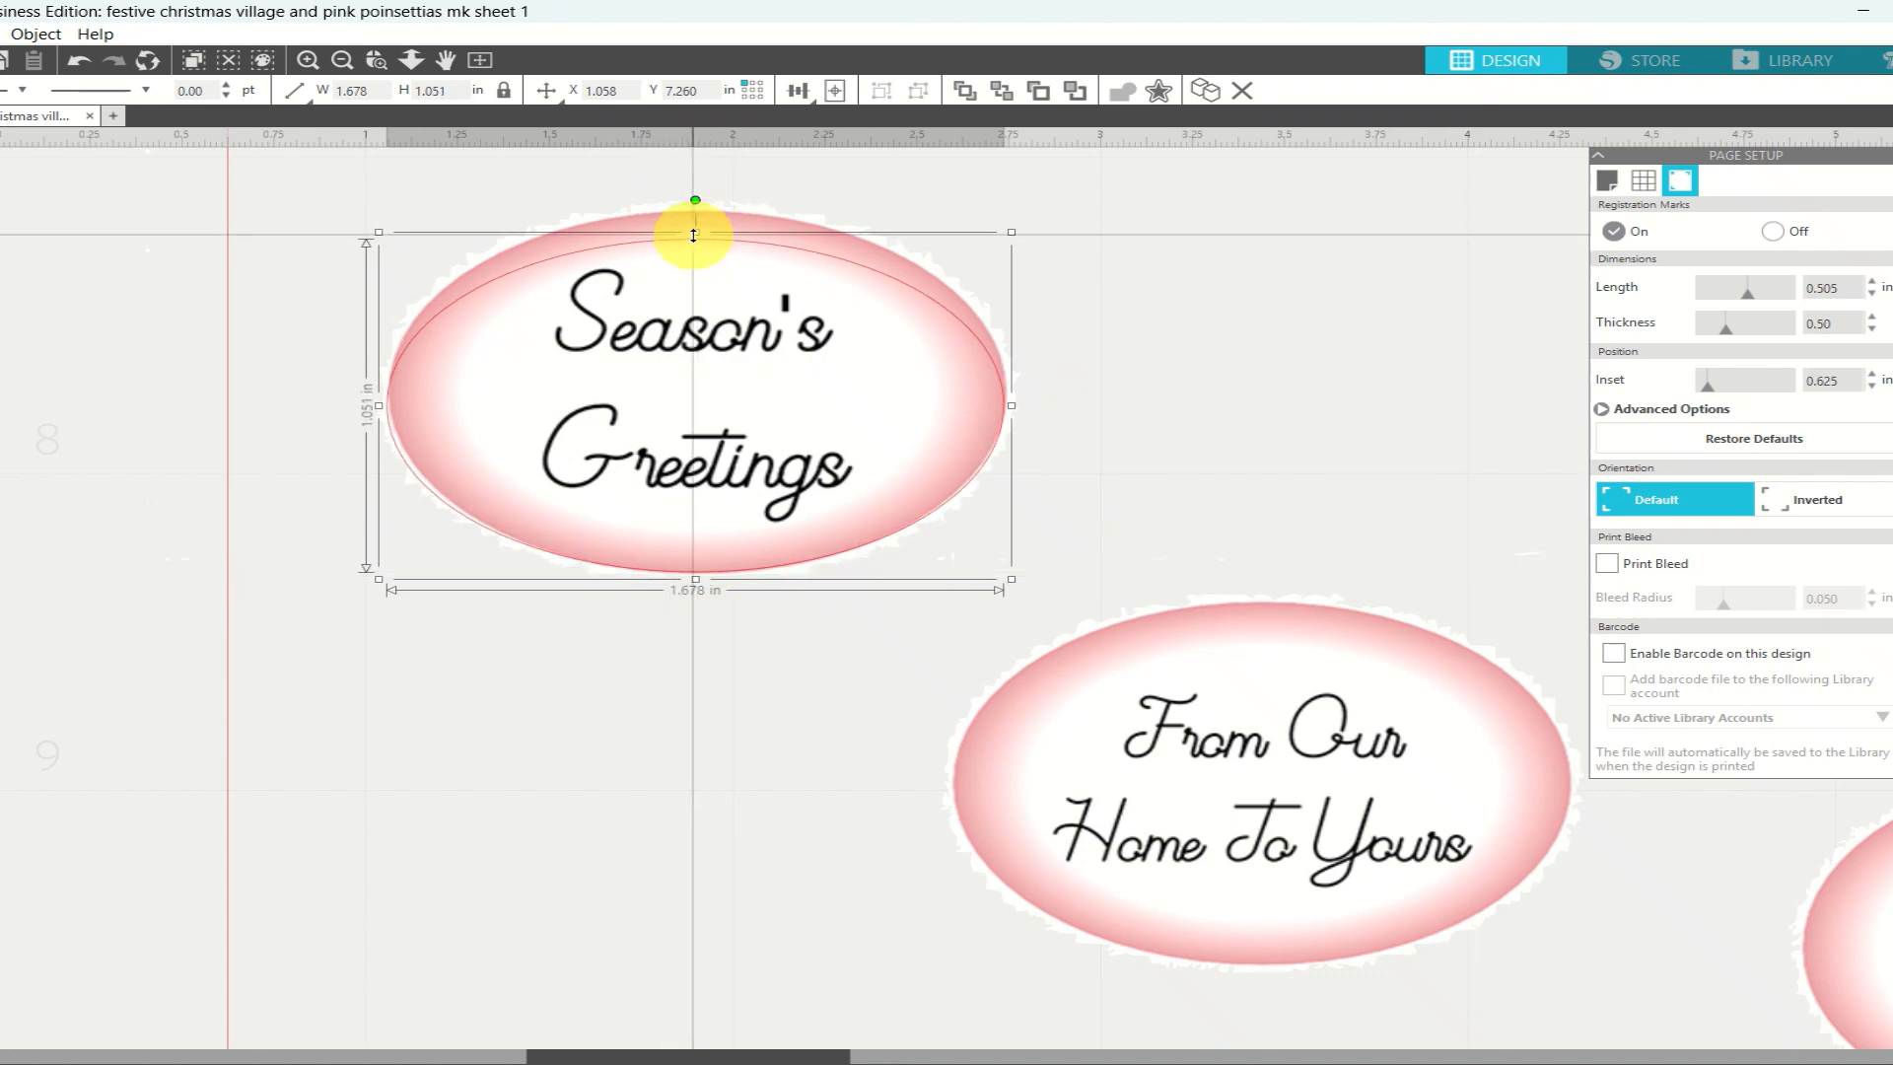
mouse_move(695, 225)
left_mouse_down()
mouse_move(696, 191)
mouse_move(708, 211)
left_mouse_up()
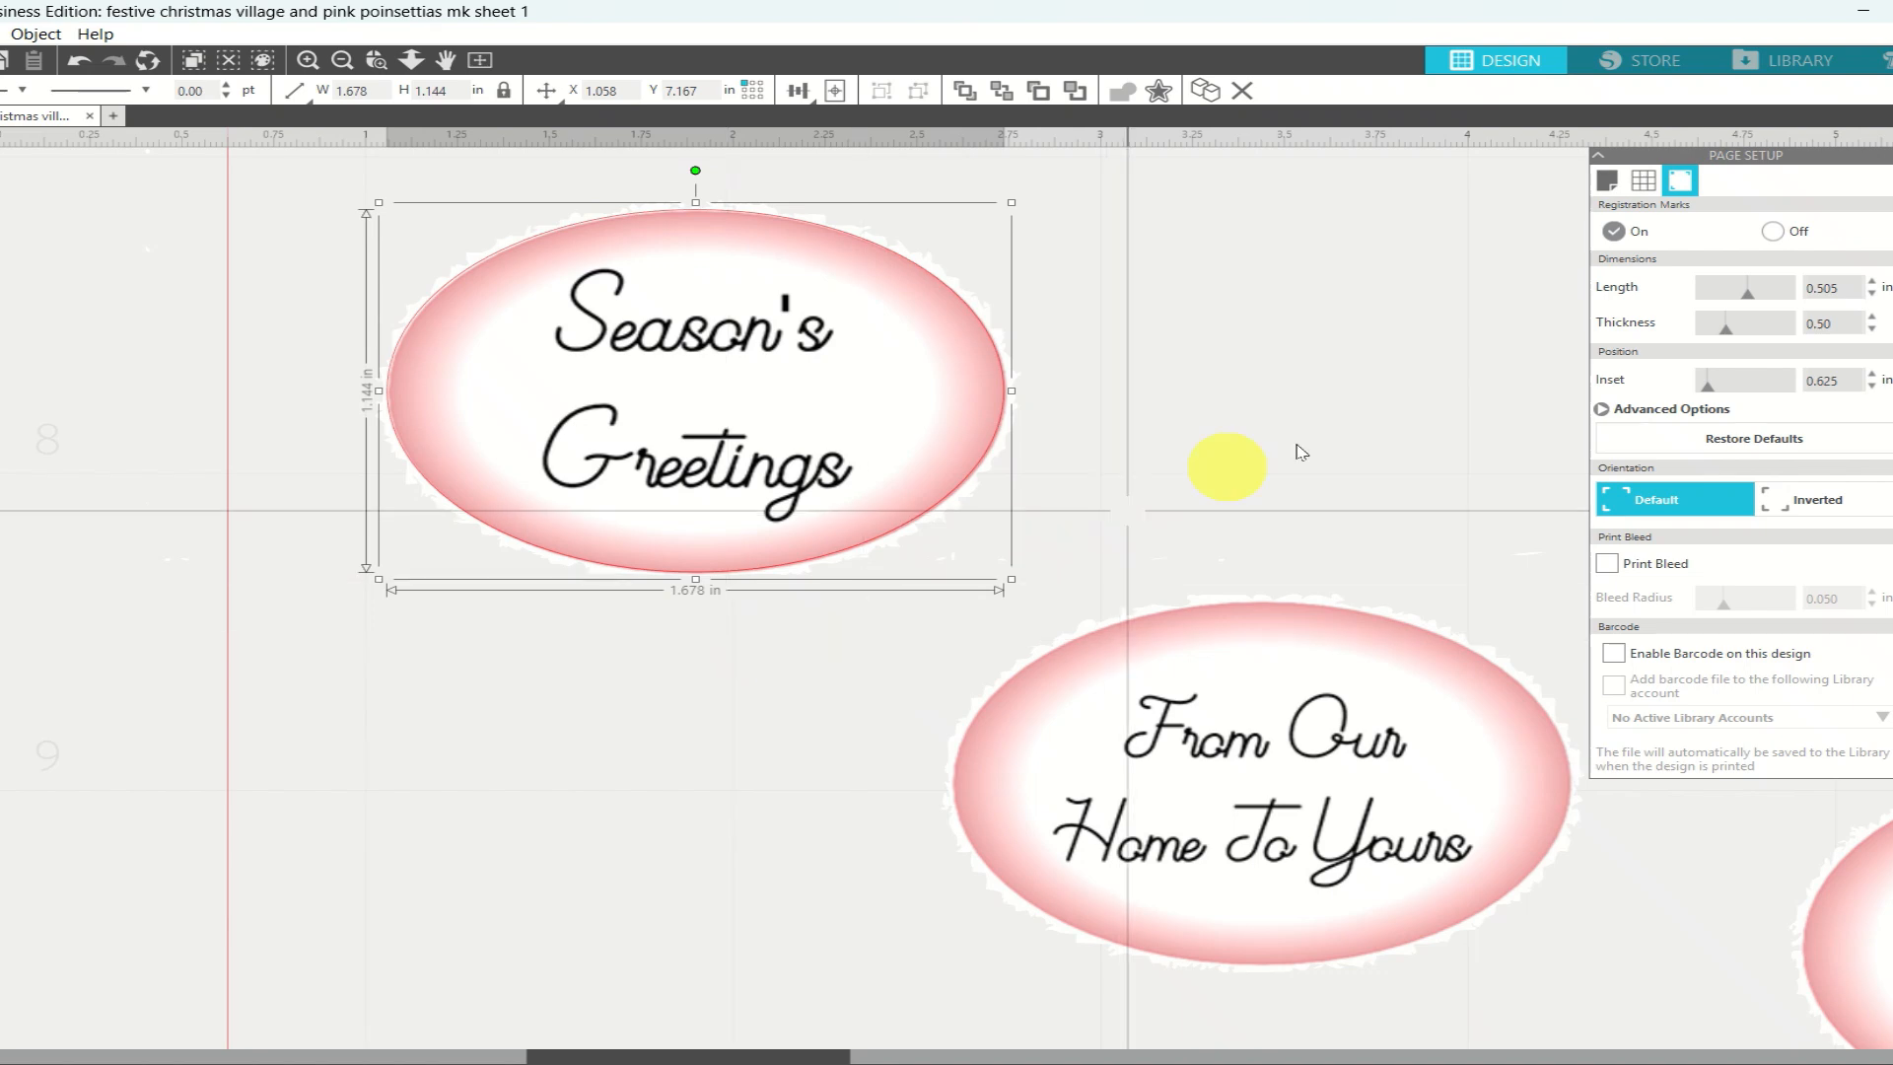
Fill the cut ellipse on the "Season's Greetings" tag with white
left_click(1892, 187)
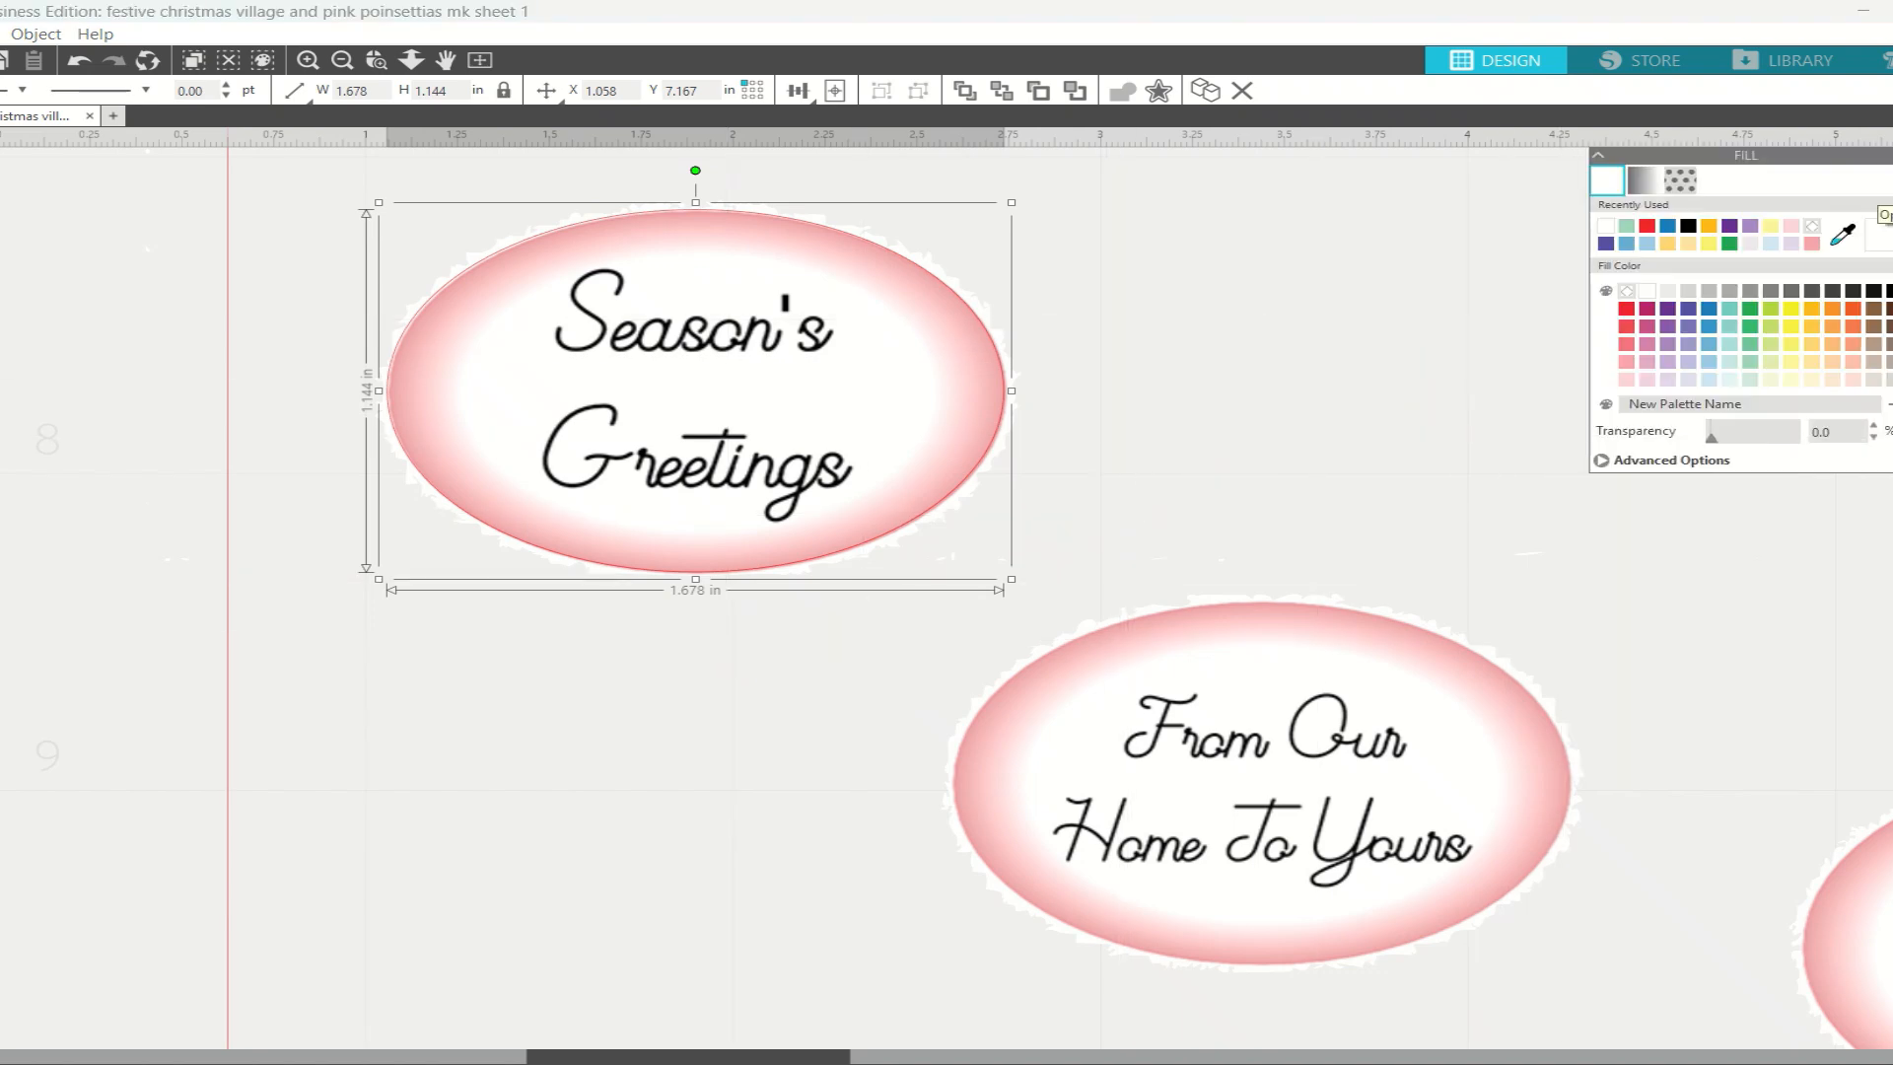
left_click(1650, 296)
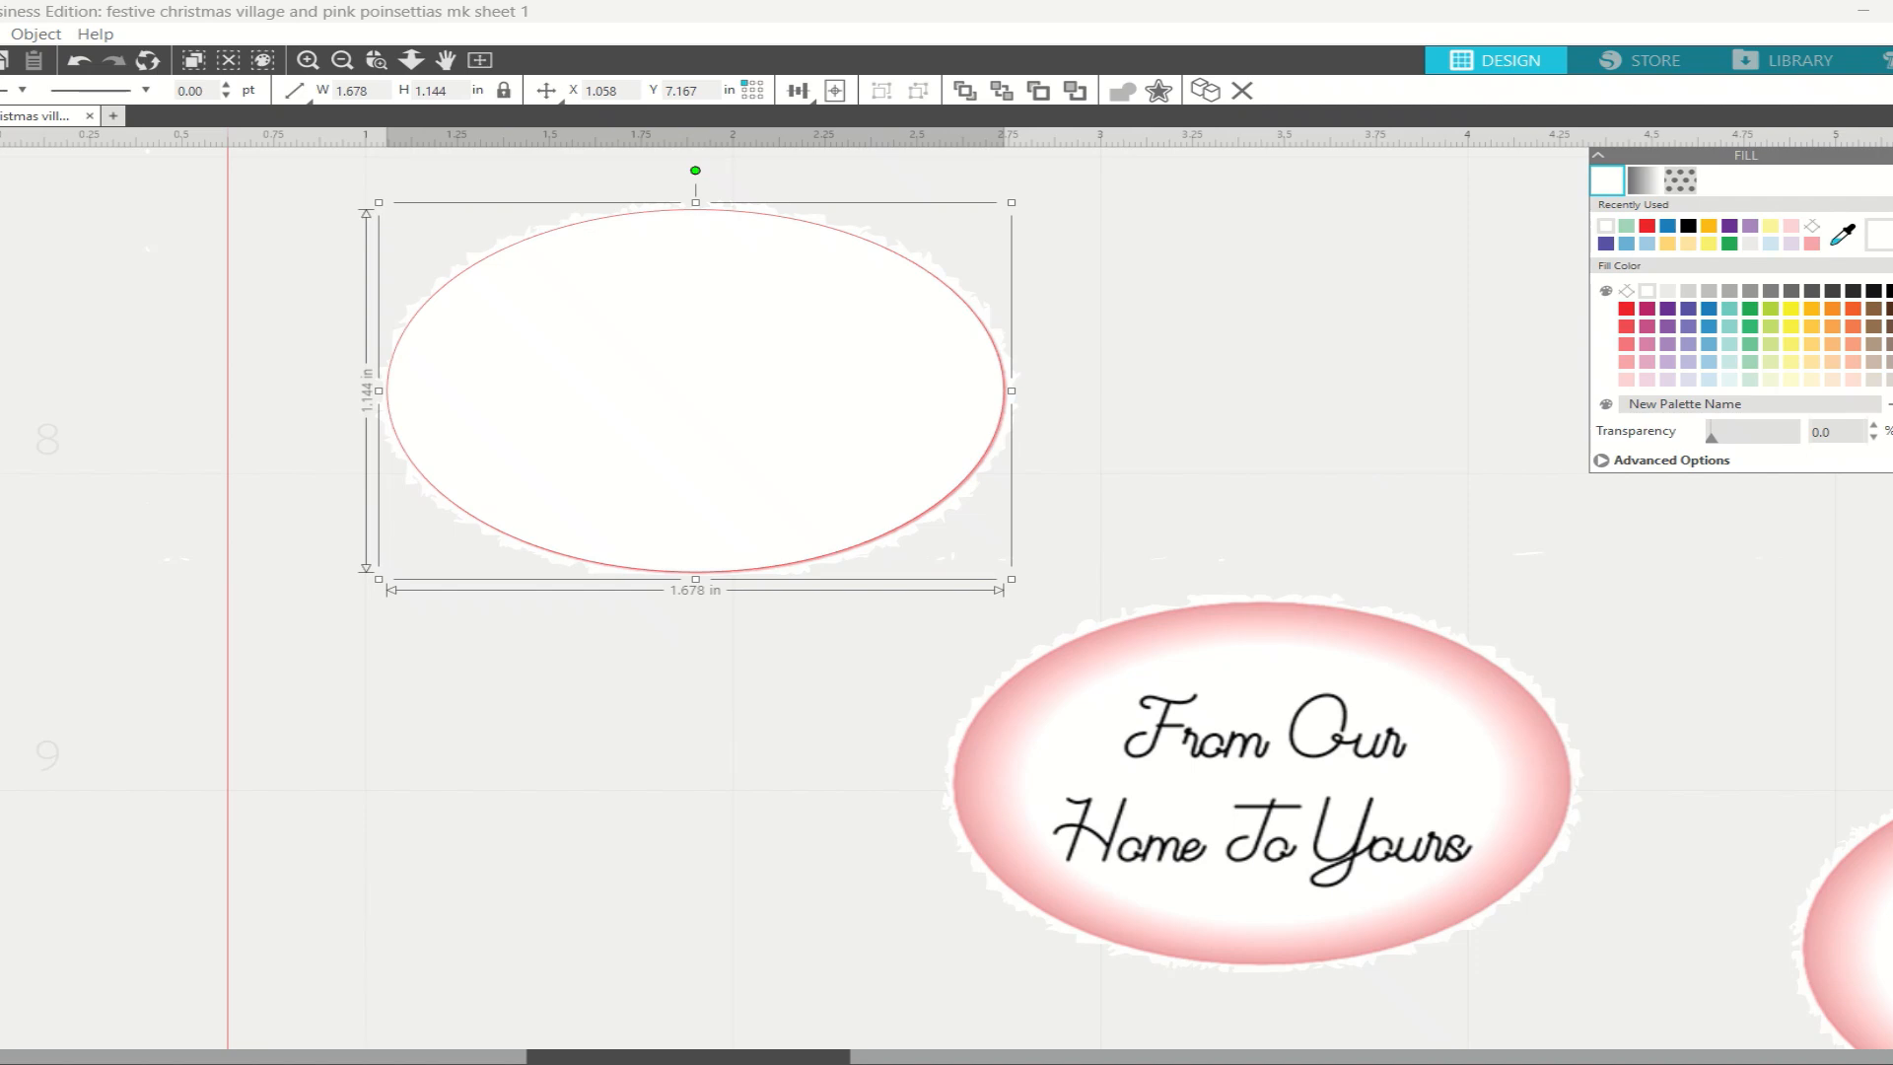
Offset the white-filled ellipse by 0.040 in and make five copies of the offset outline, each shifted slightly sideways
left_click(1892, 485)
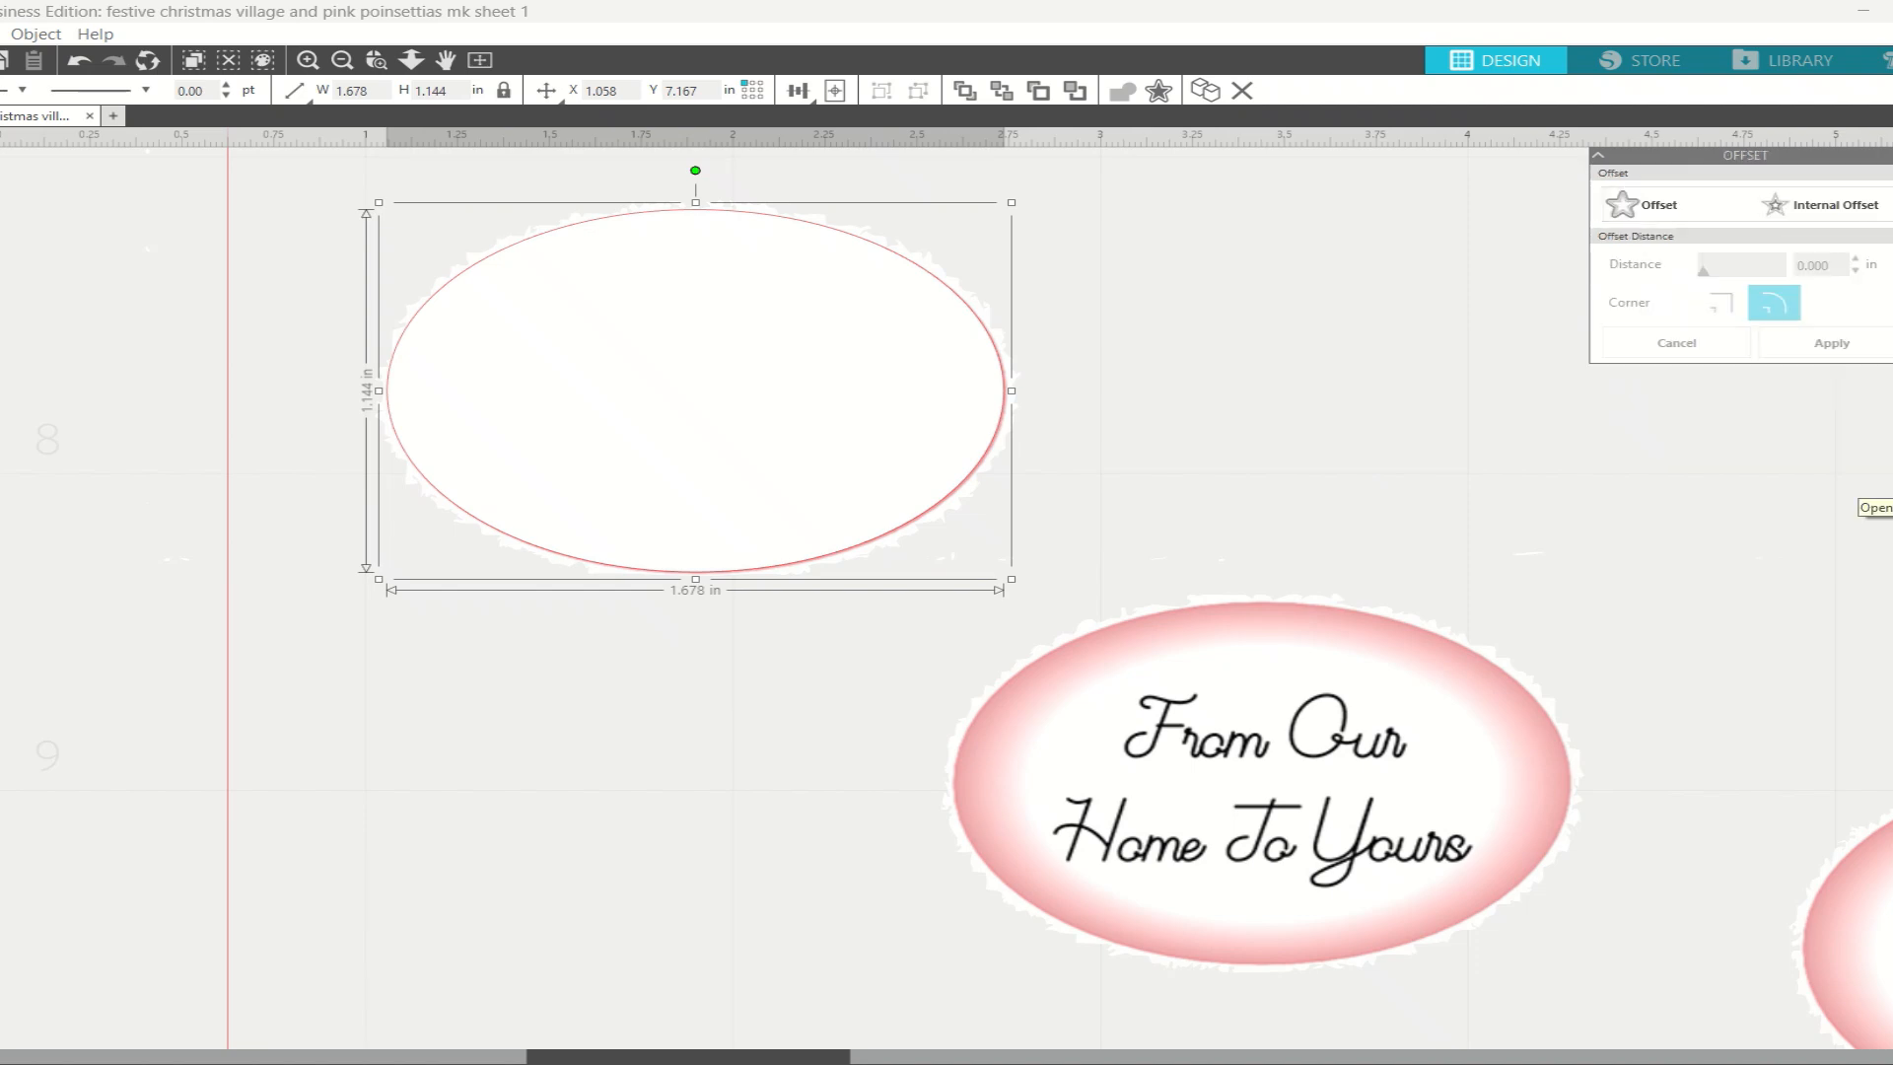
left_click(1631, 214)
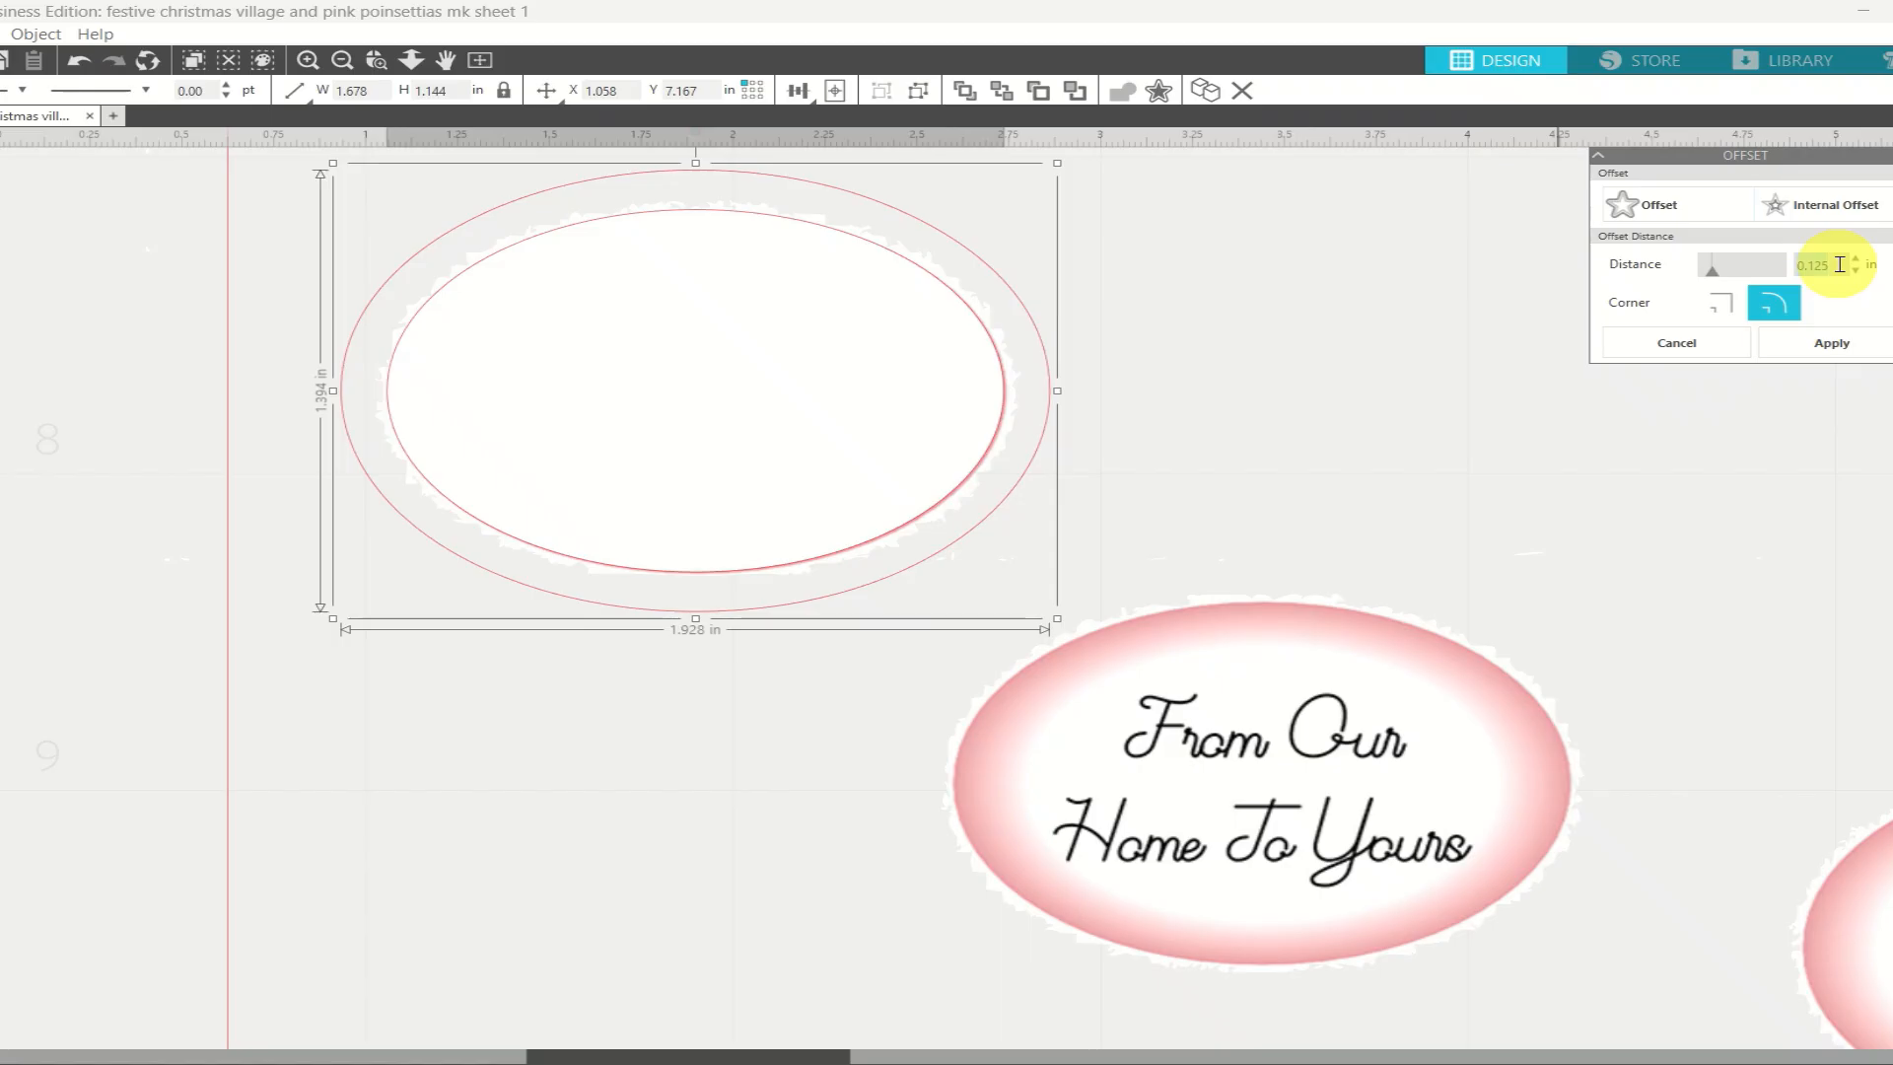
key("Return")
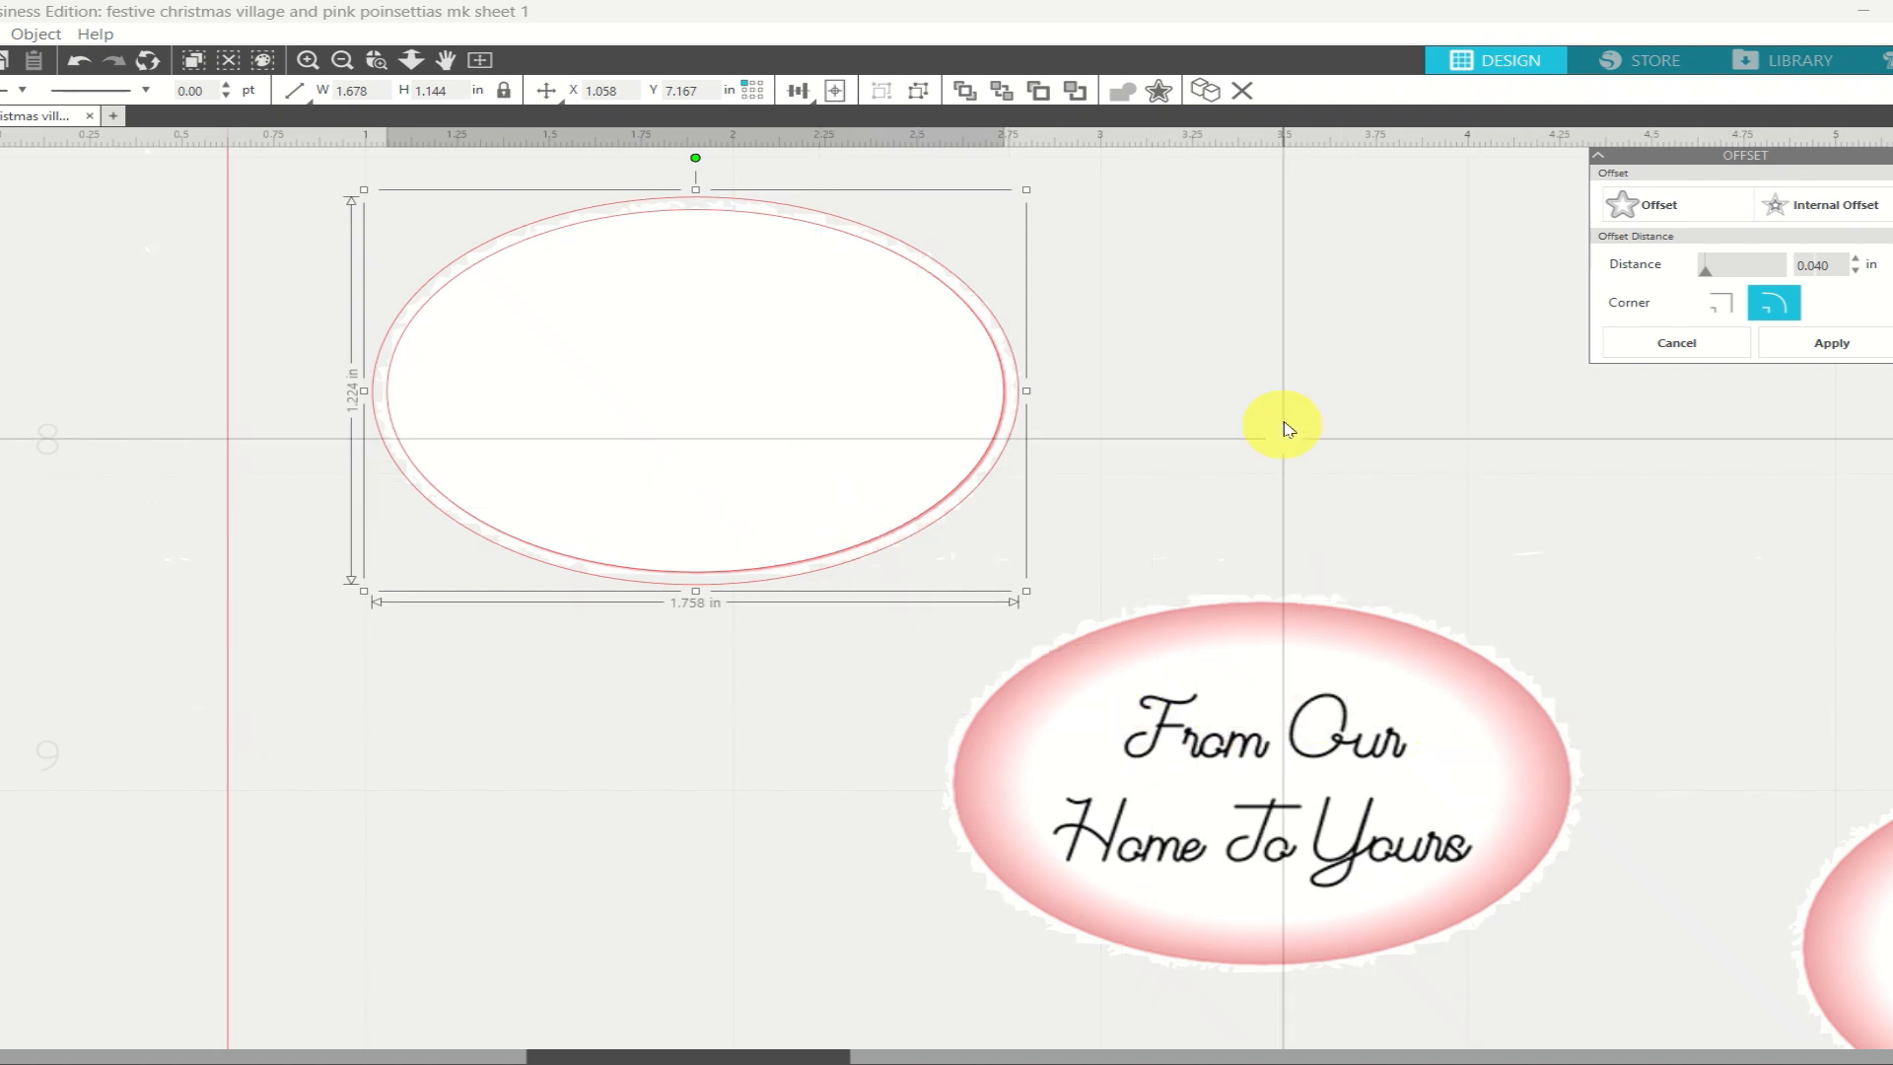
left_click(1217, 96)
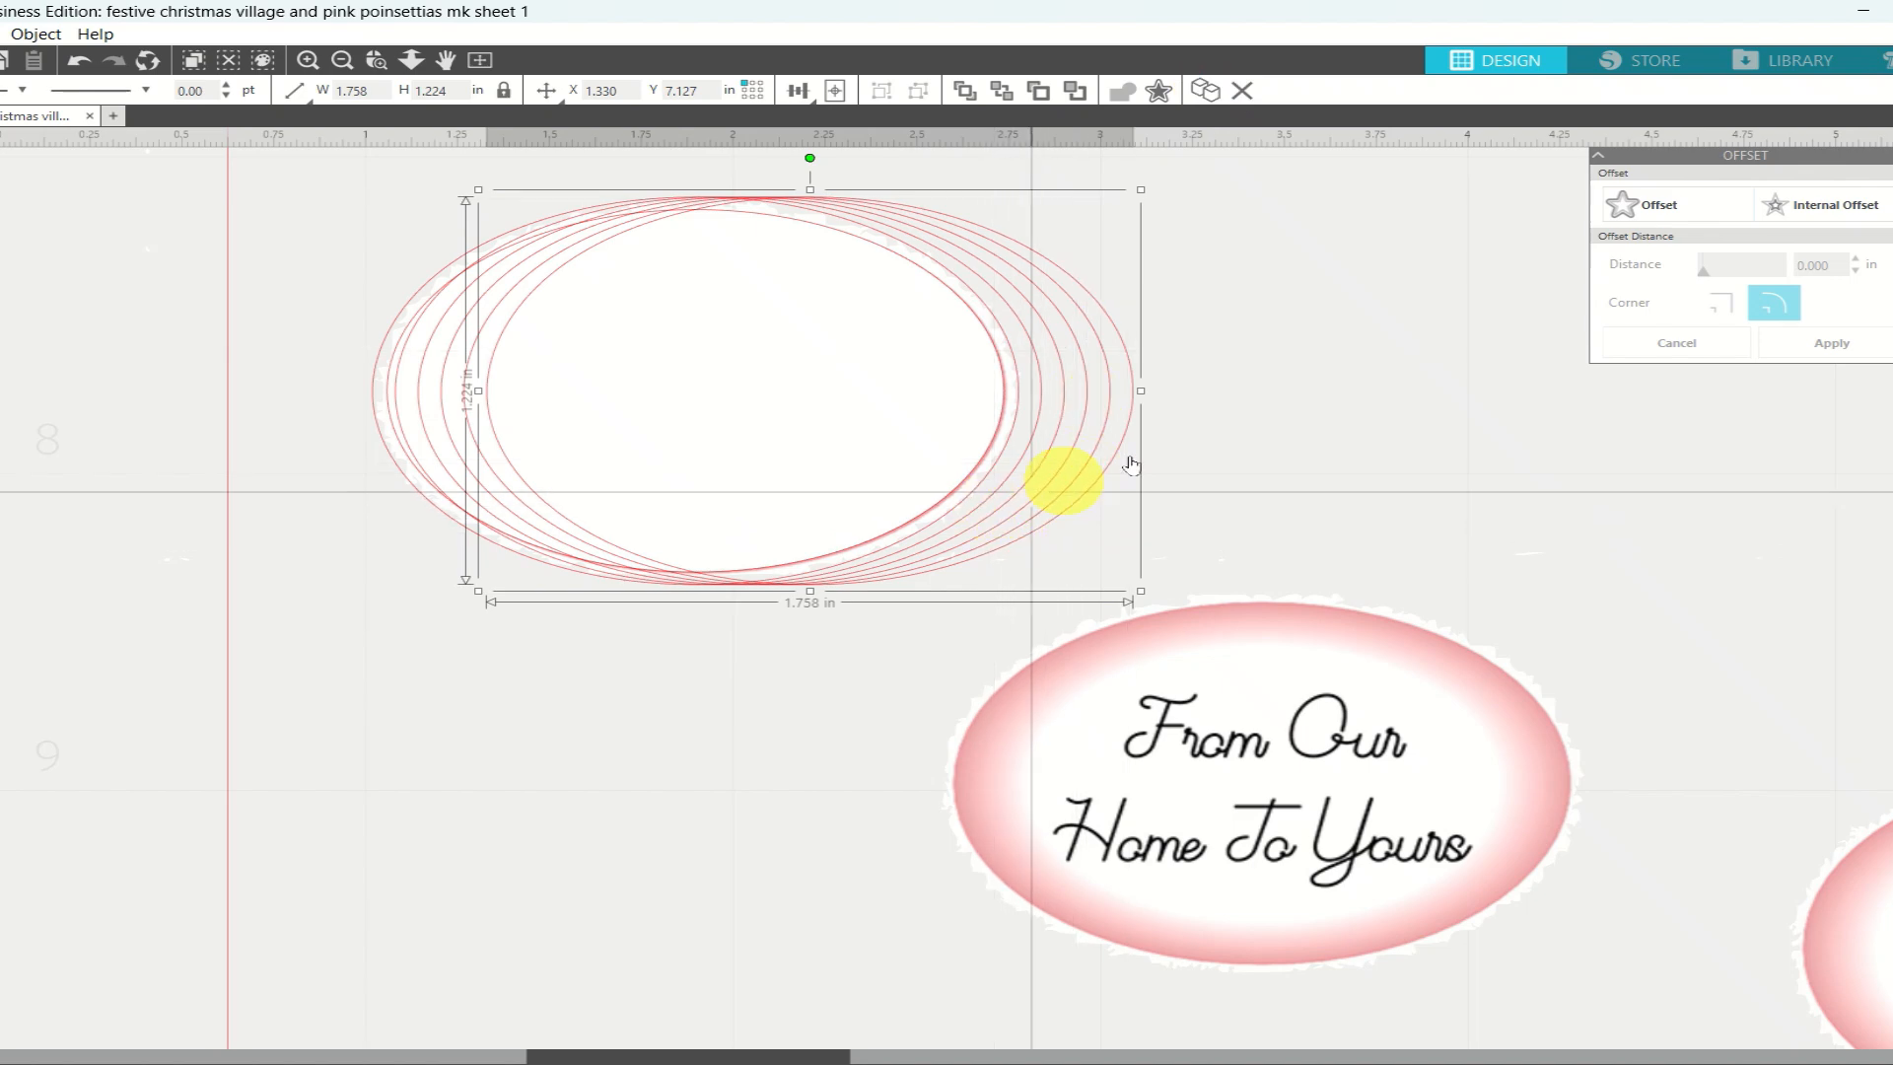
left_click(1255, 427)
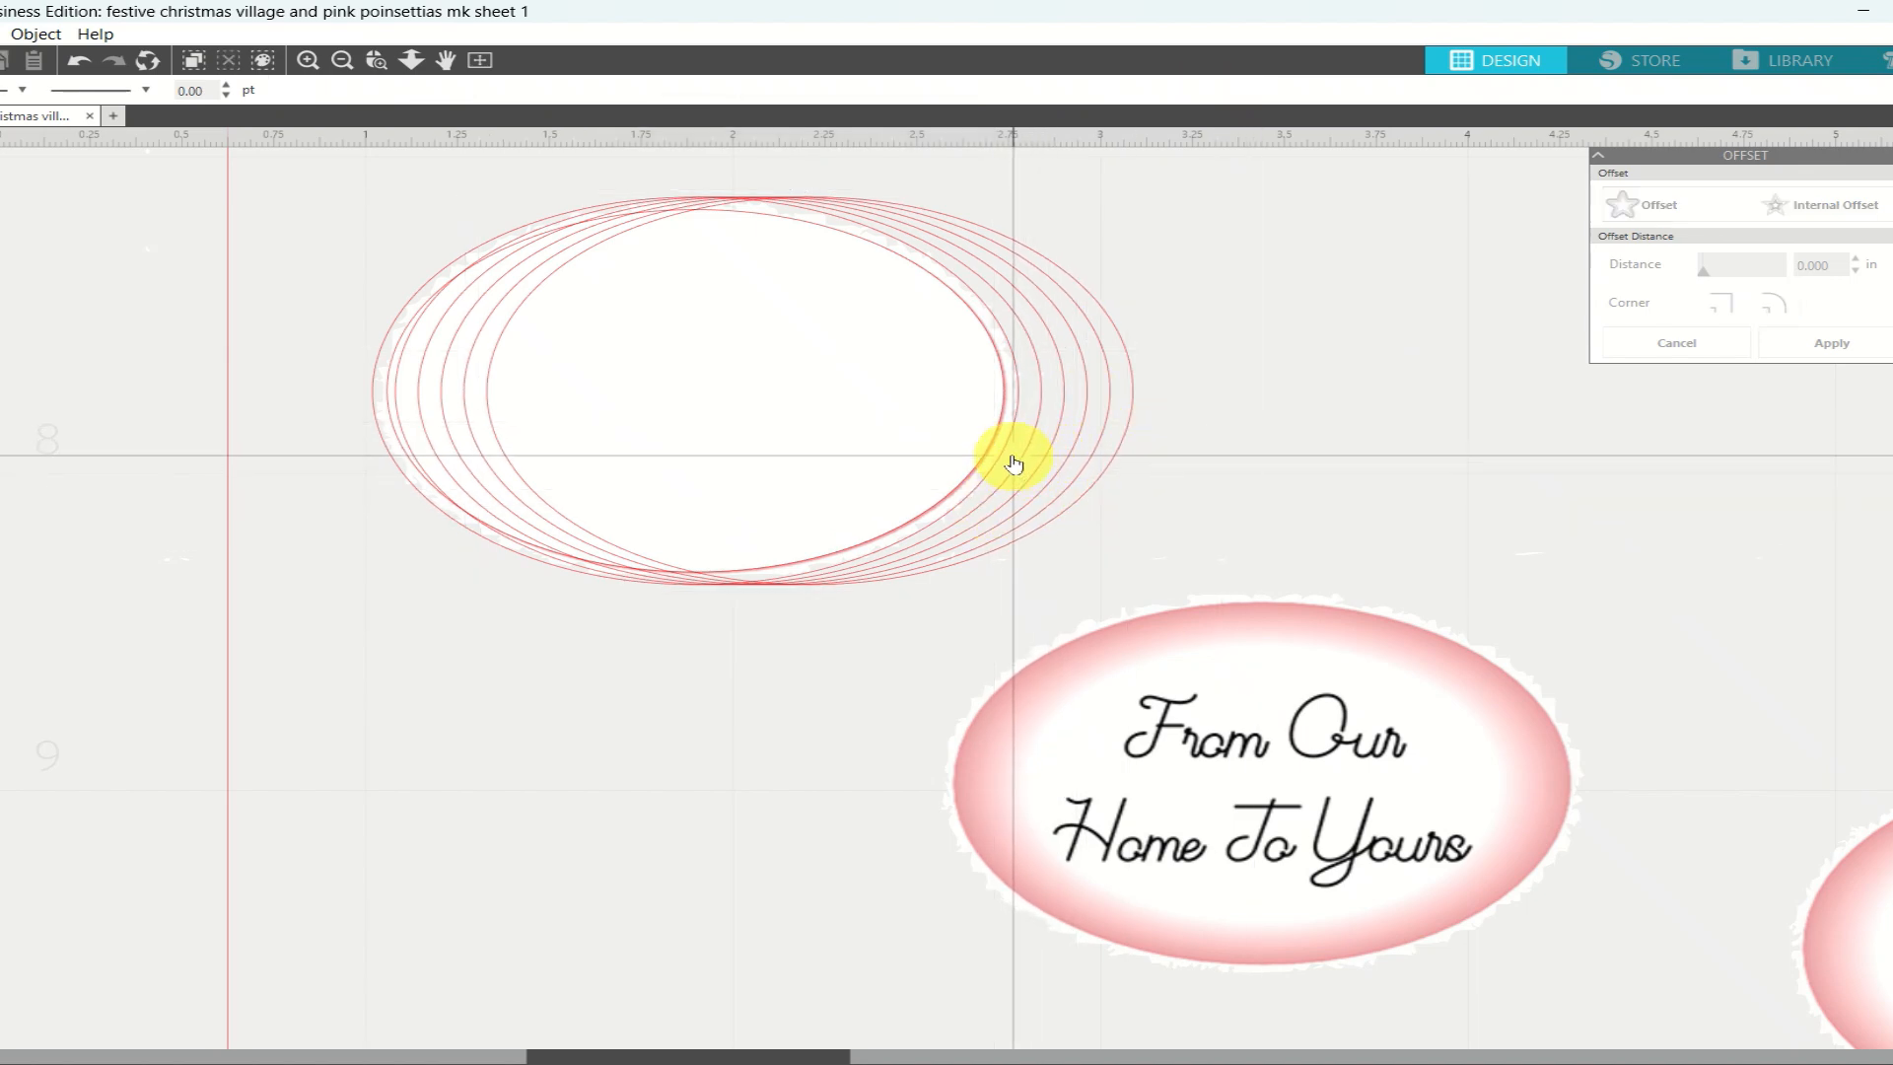
Move the five copied outlines off the covered tag one by one, to the area over the "From Our Home To Yours" tag
left_click_drag(1013, 464, 1267, 477)
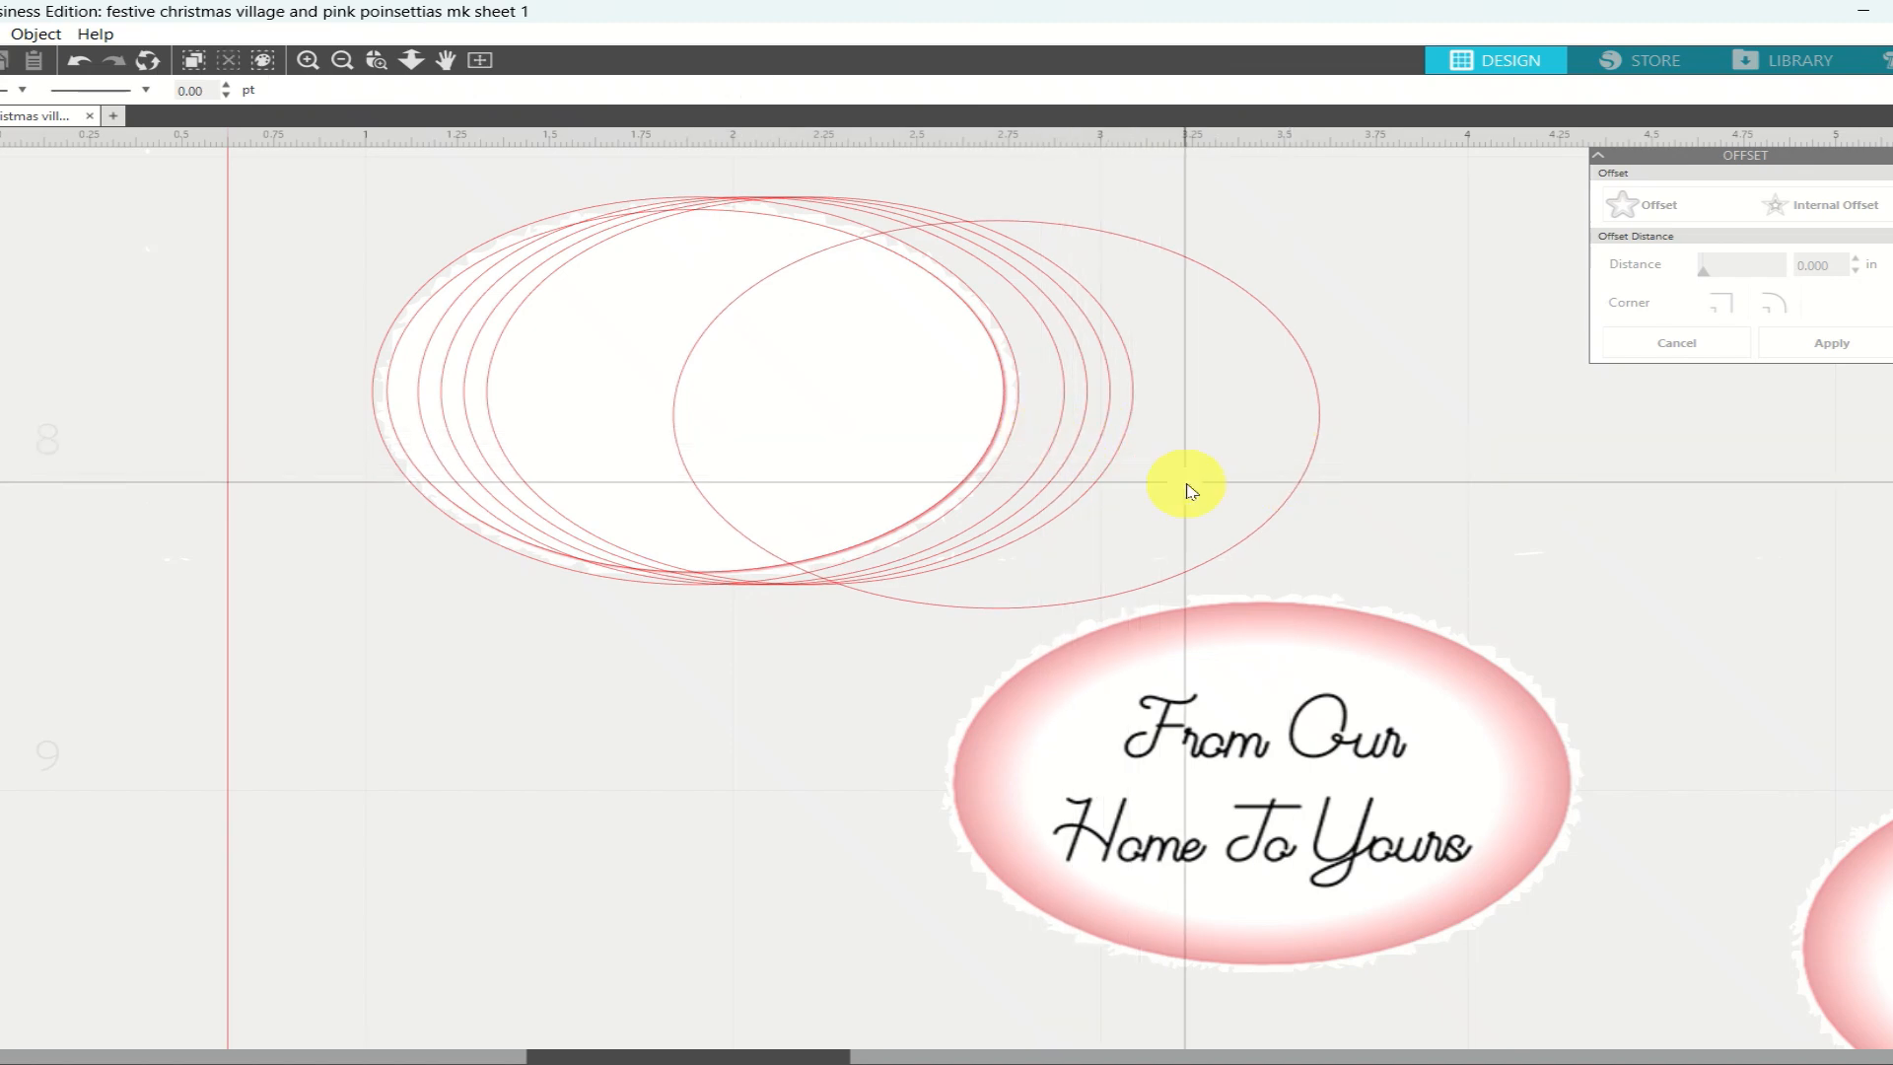
left_click(1078, 305)
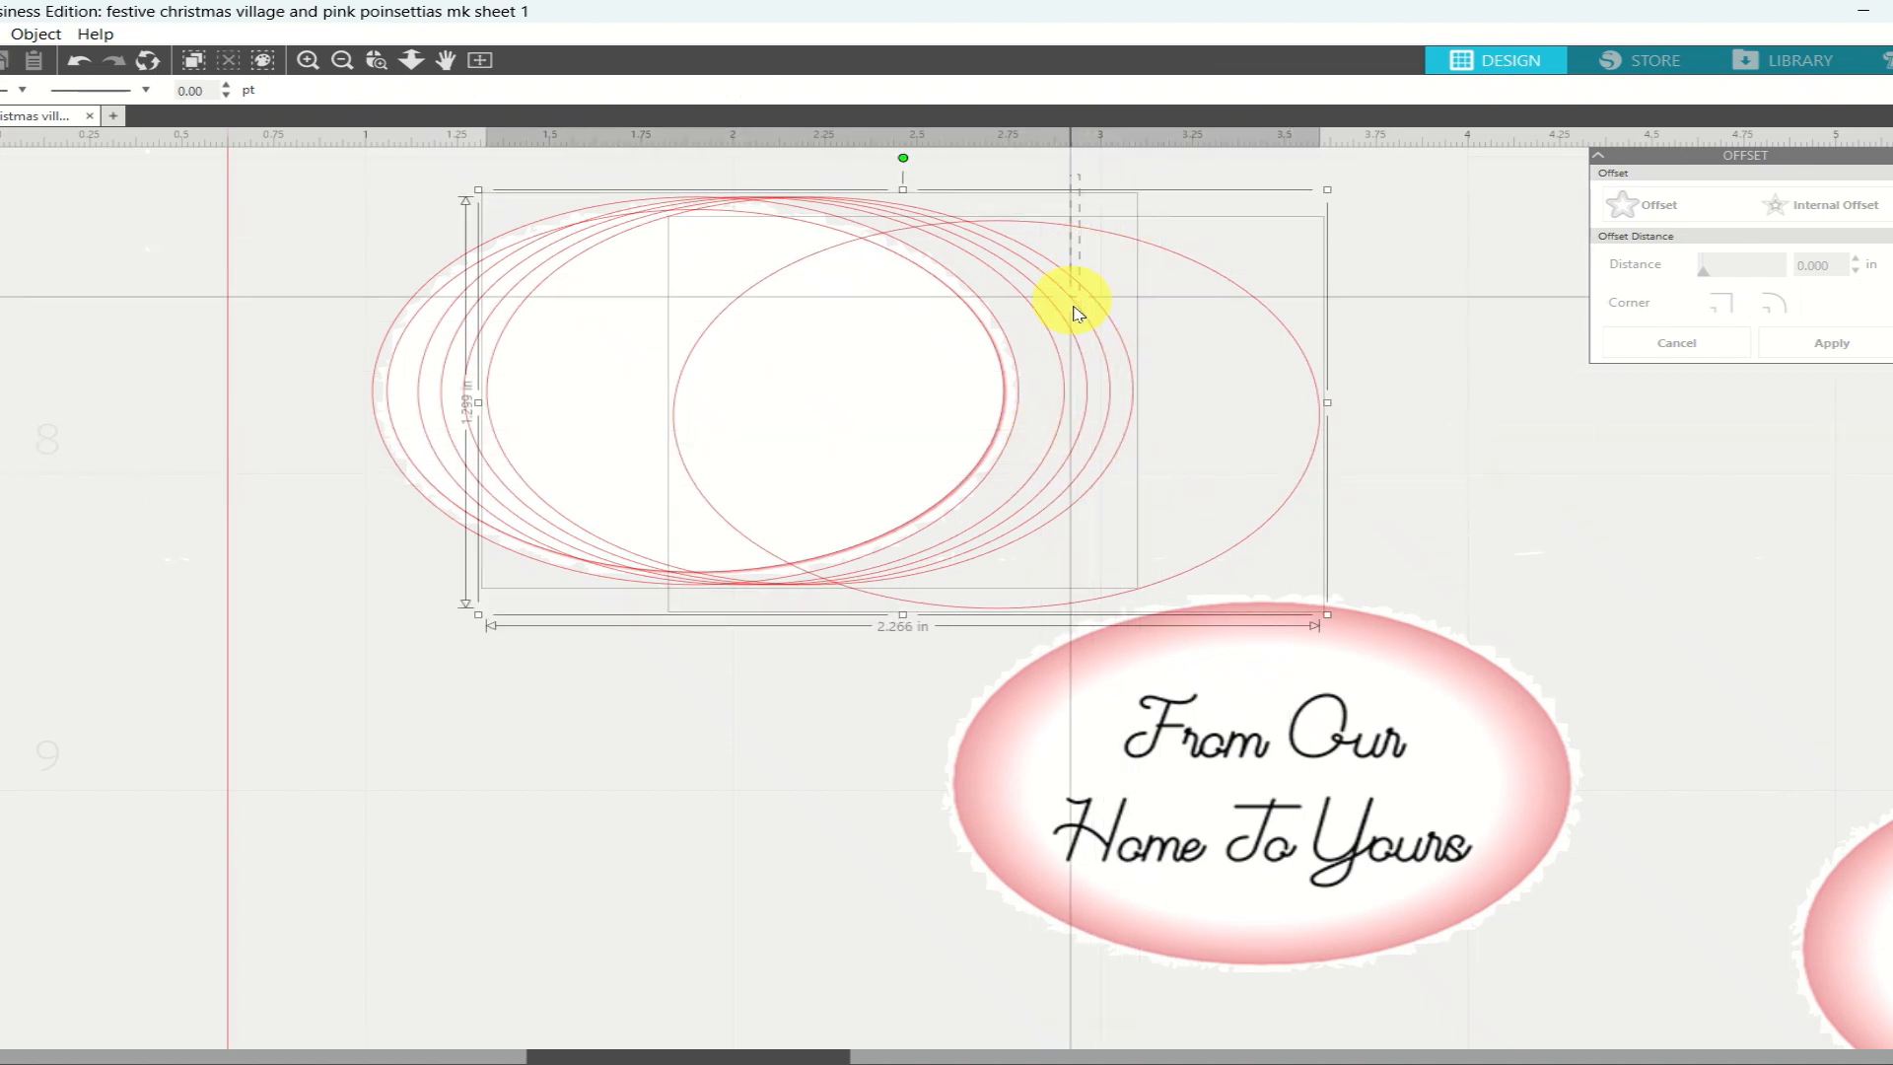
left_click(1073, 328)
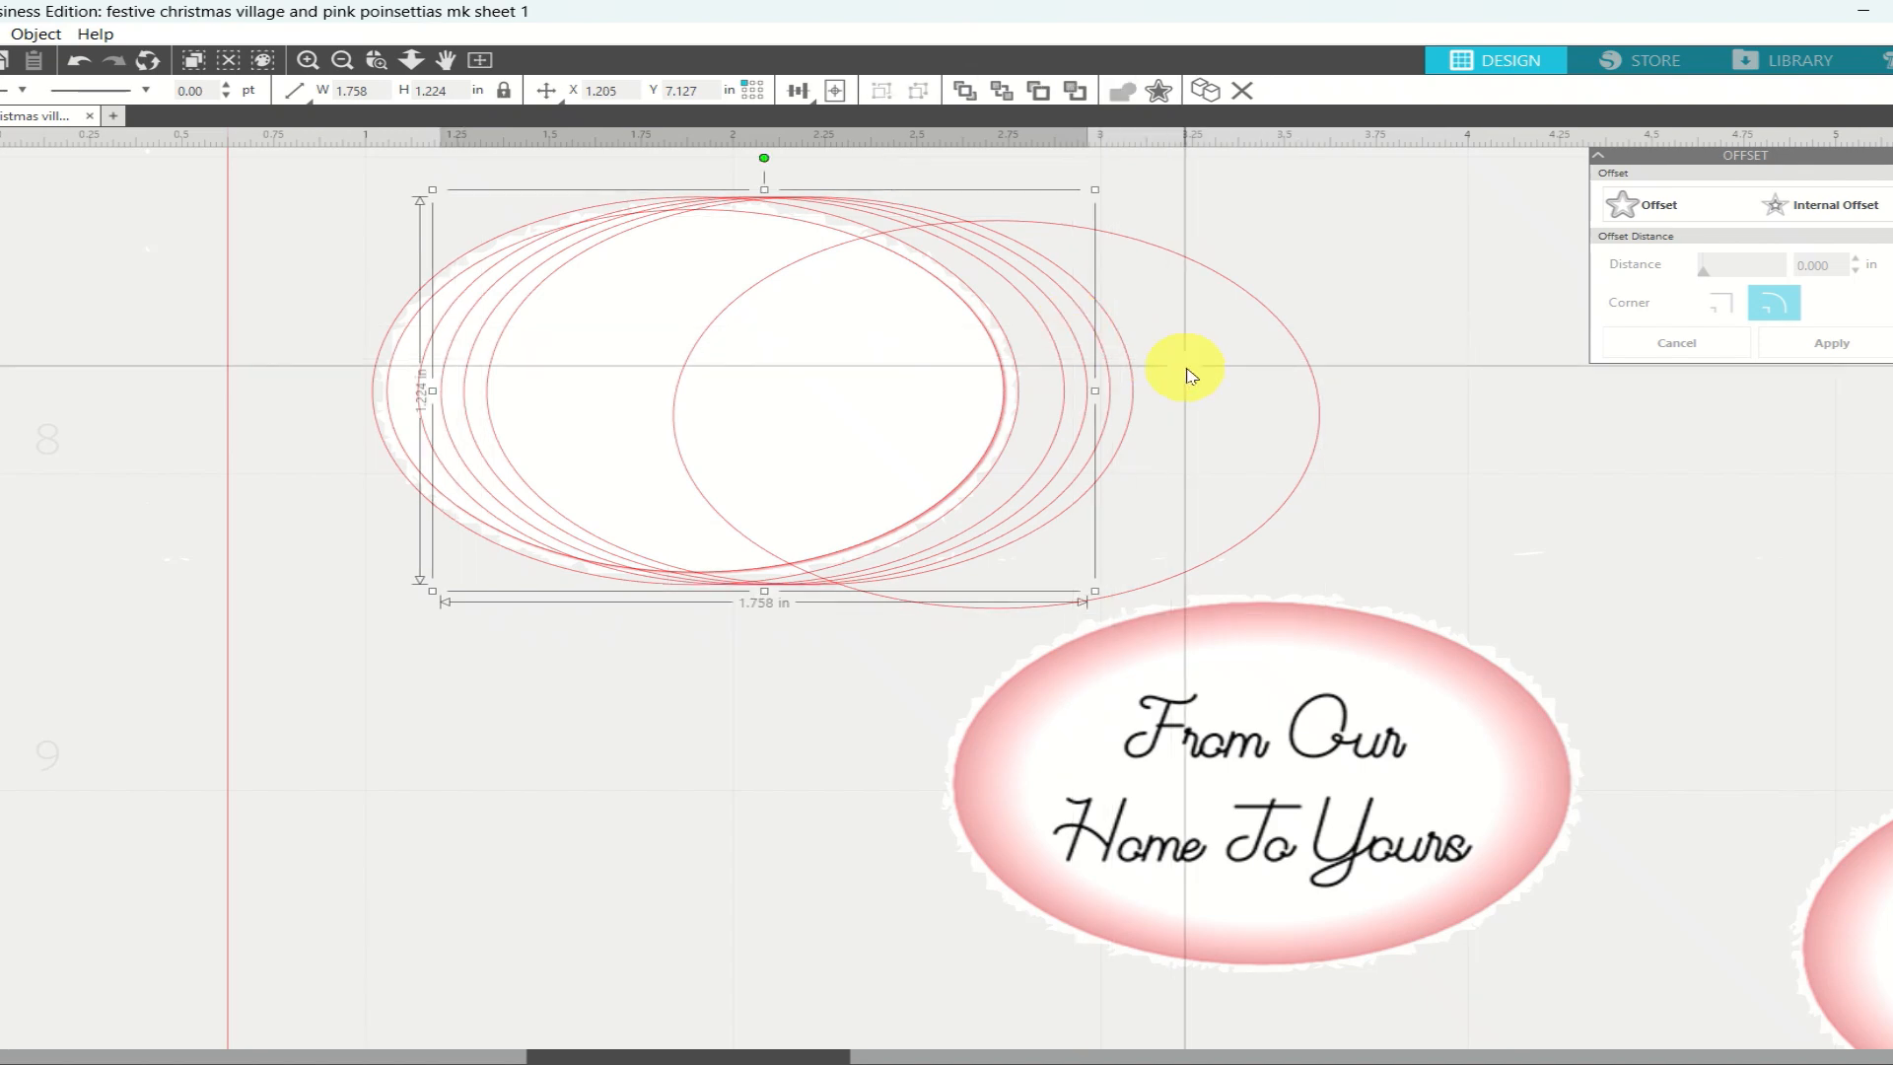
left_click_drag(1054, 358, 1741, 635)
left_click(1741, 636)
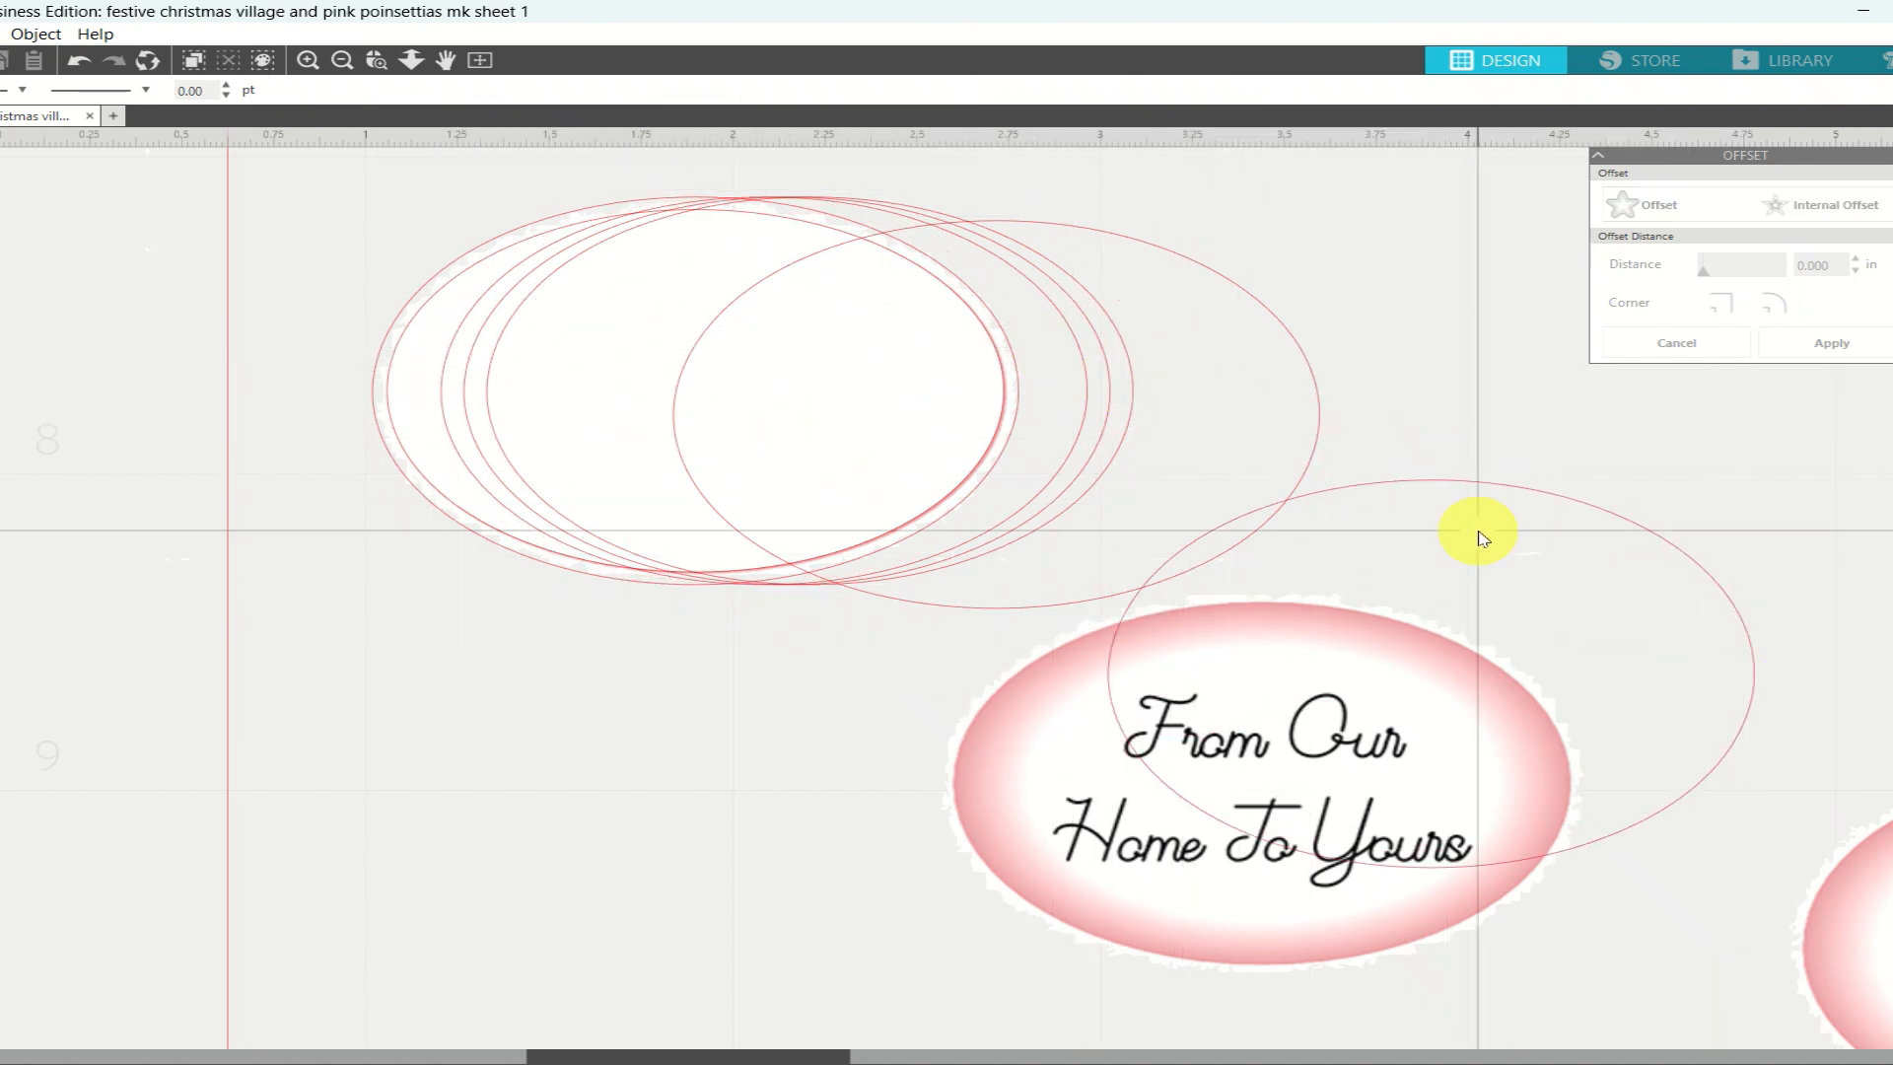
left_click_drag(1218, 227, 1804, 633)
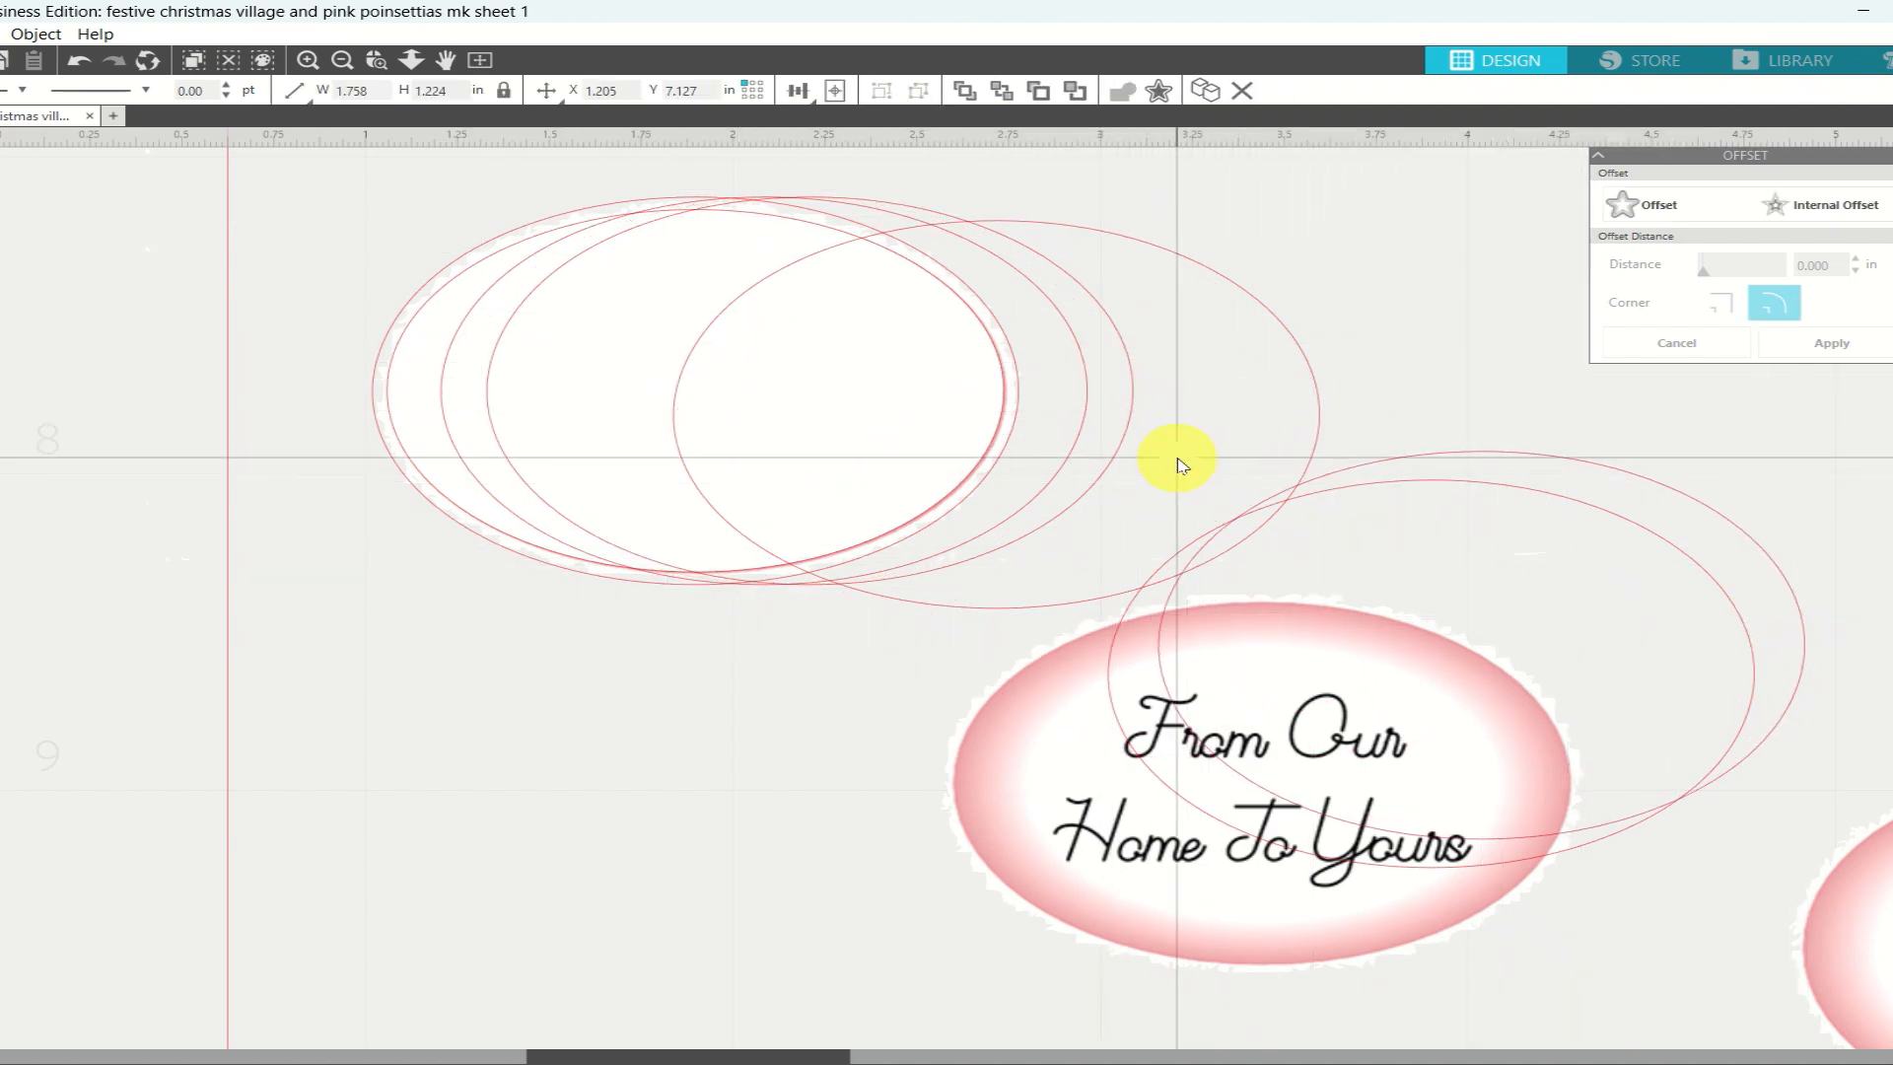
left_click(1178, 463)
left_click_drag(1110, 471, 1618, 667)
left_click(1107, 389)
left_click_drag(1095, 399, 1689, 562)
left_click(1301, 369)
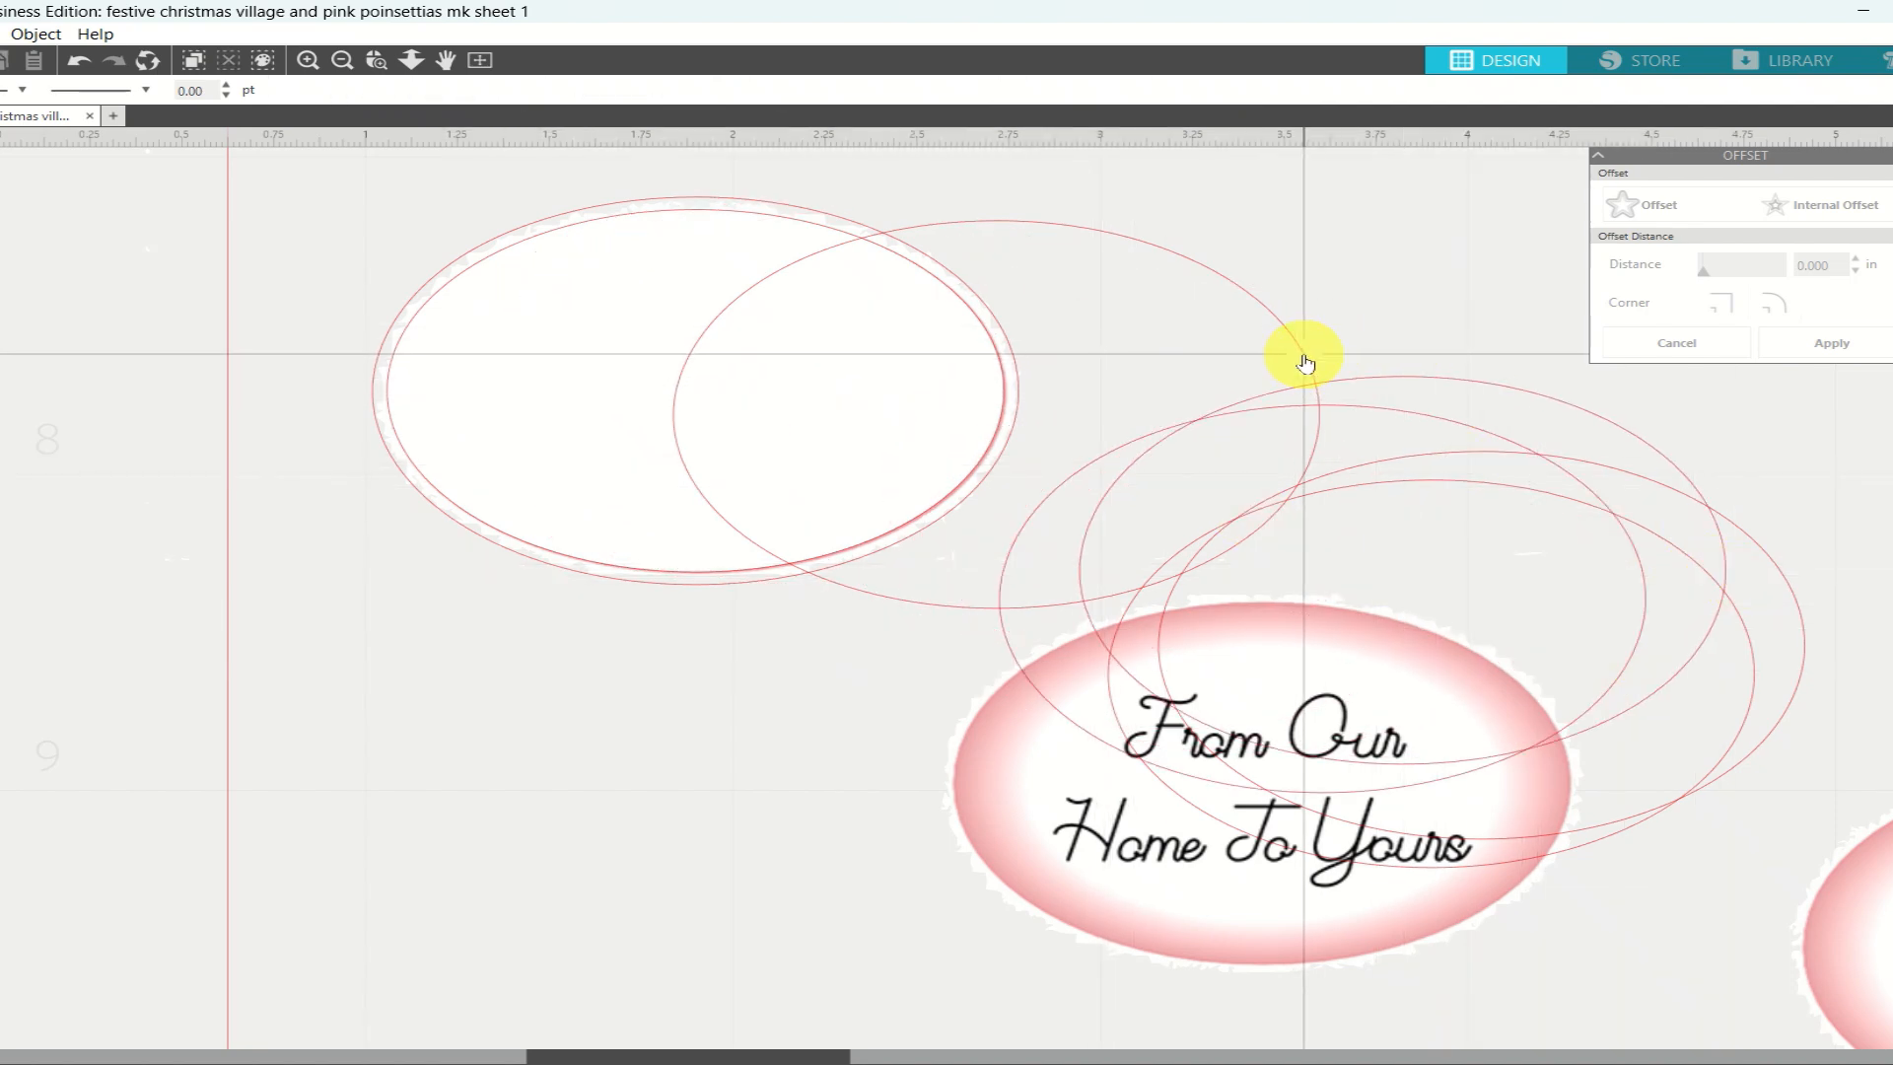
left_click_drag(1301, 358, 1710, 658)
left_click(1710, 659)
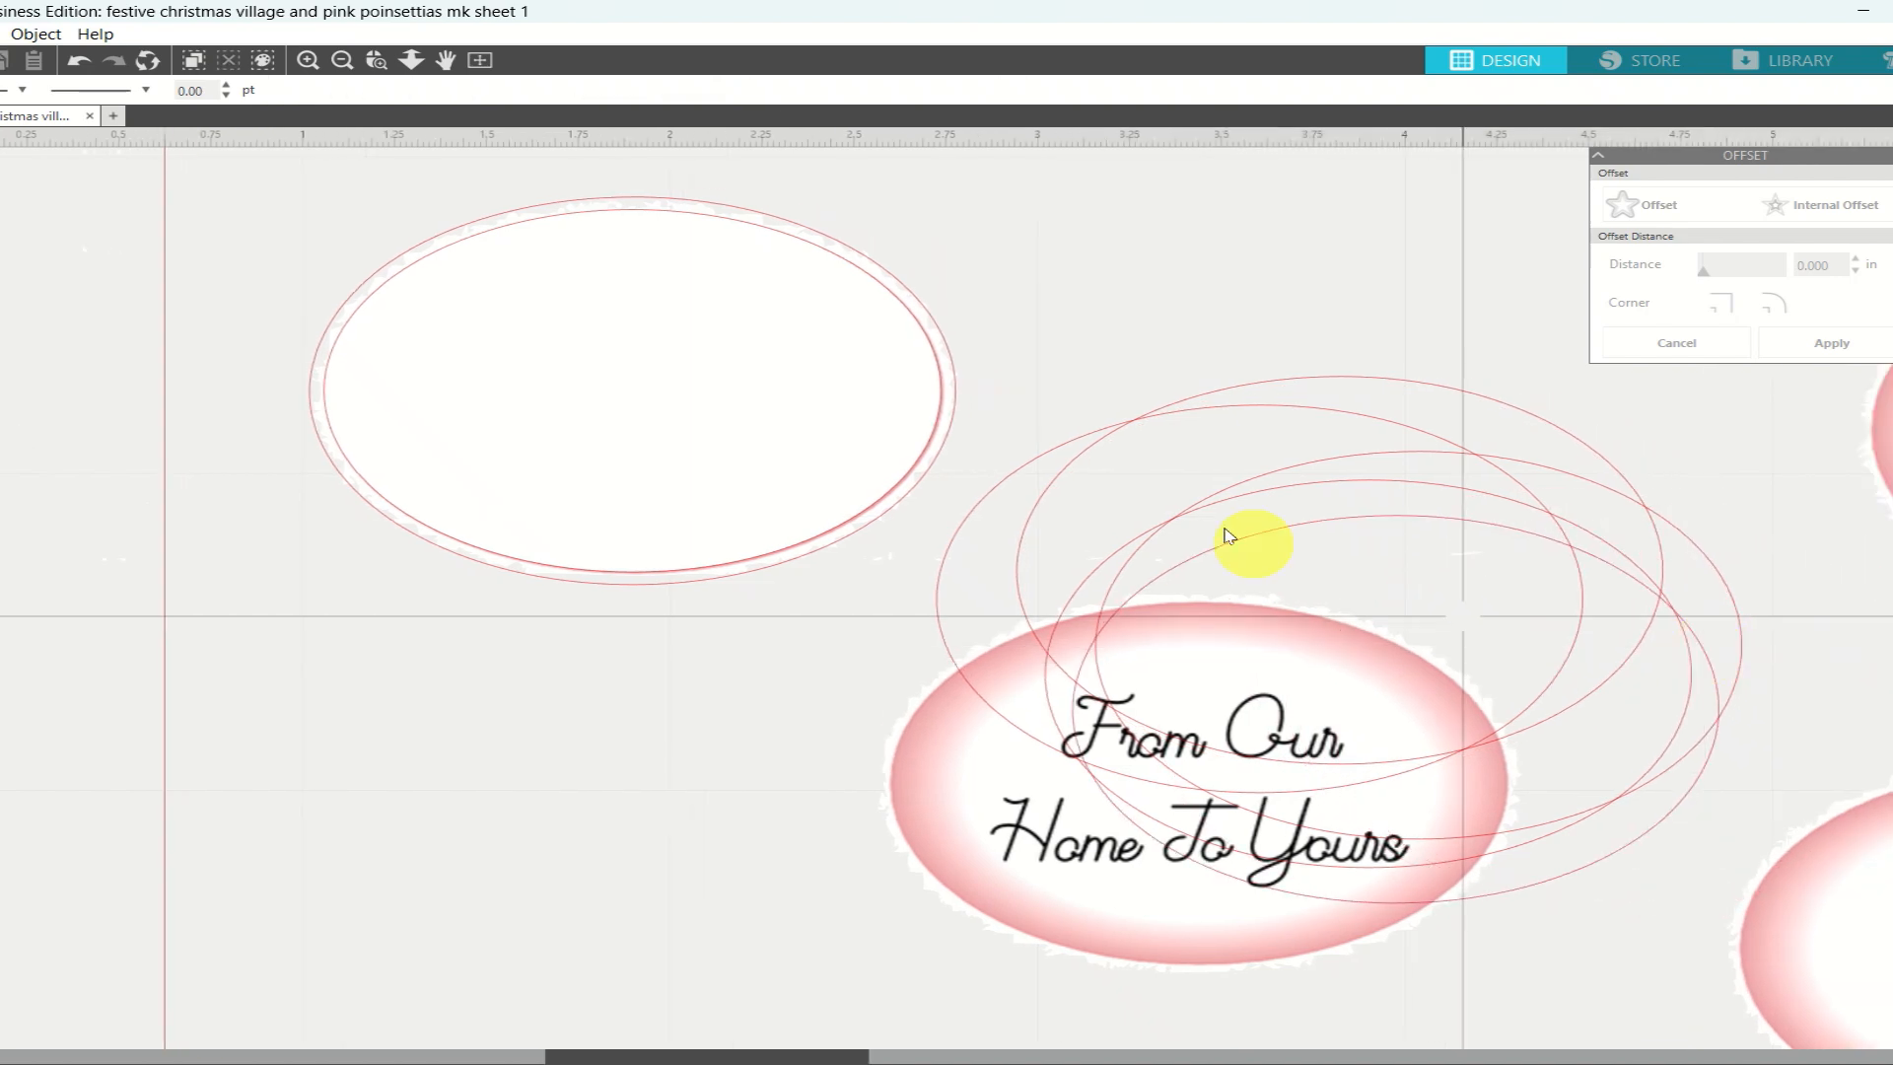
Delete the white-filled ellipse covering the "Season's Greetings" tag
left_click(702, 420)
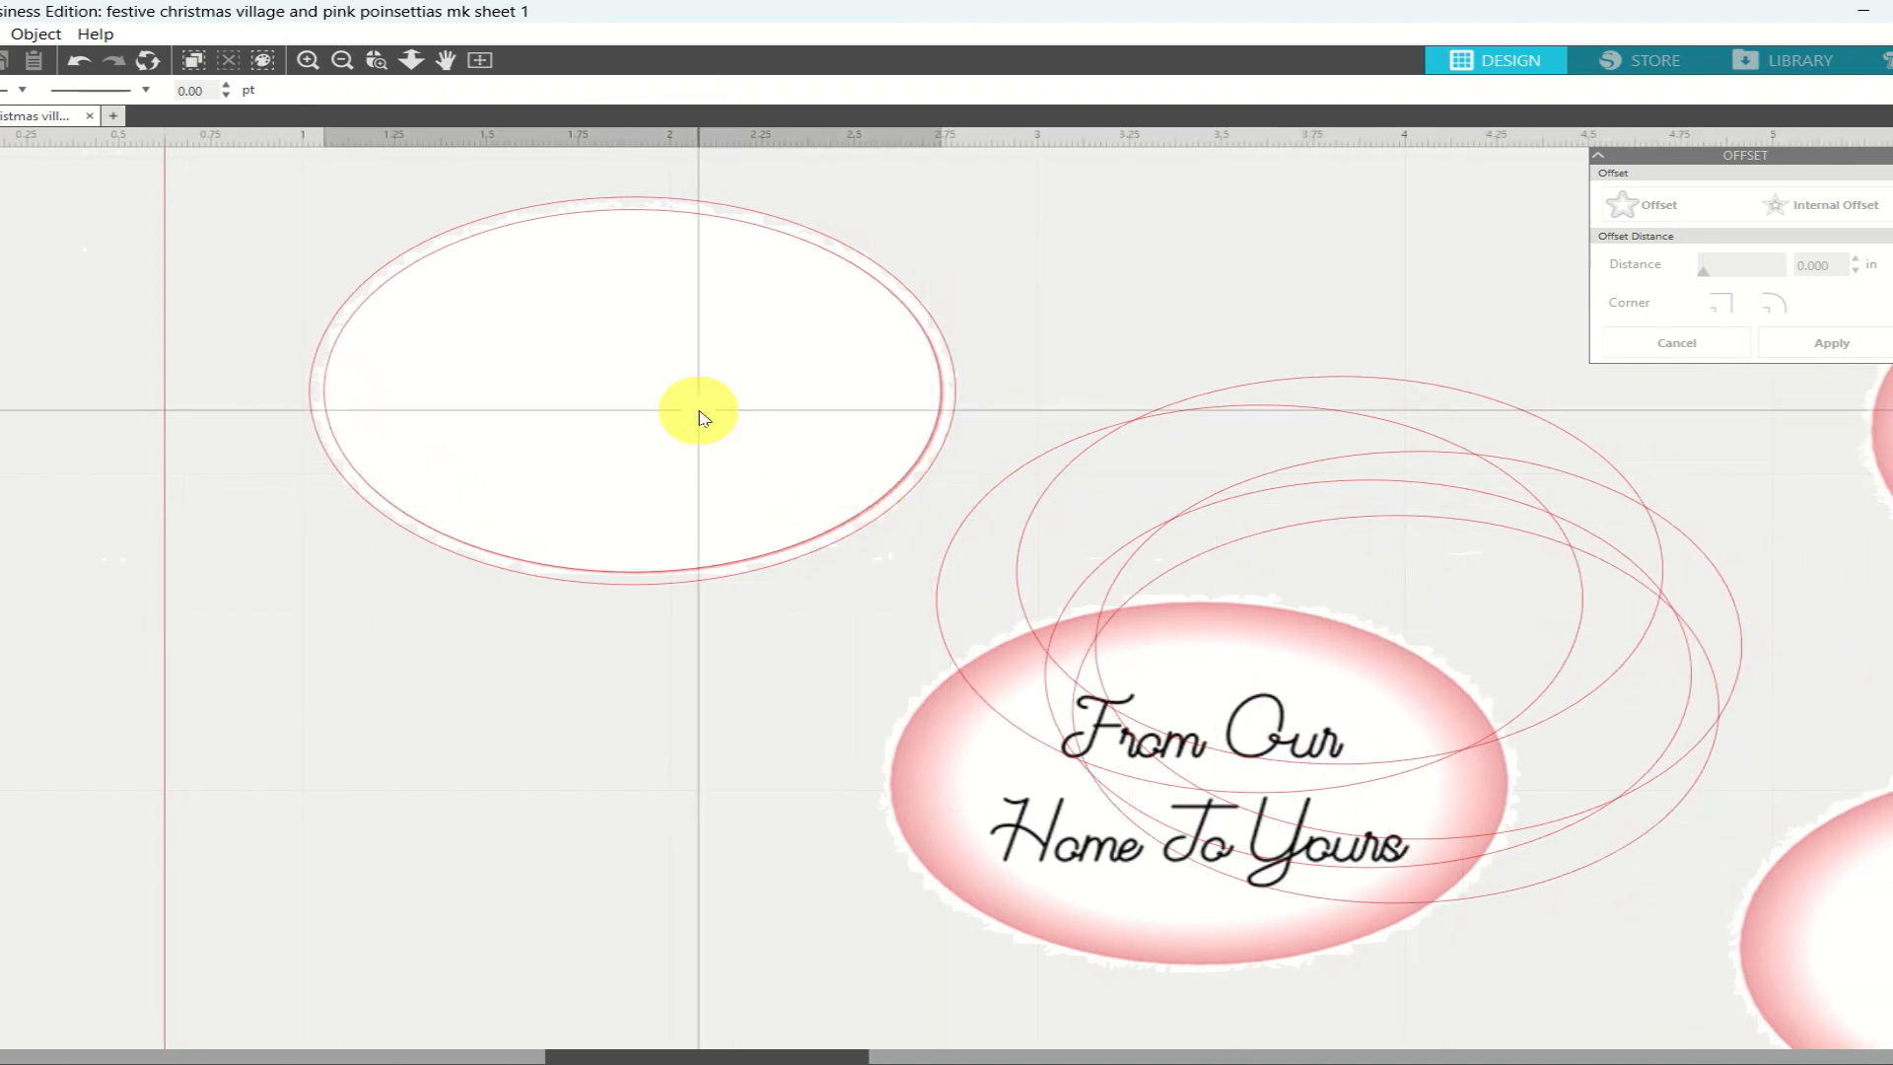
key("Delete")
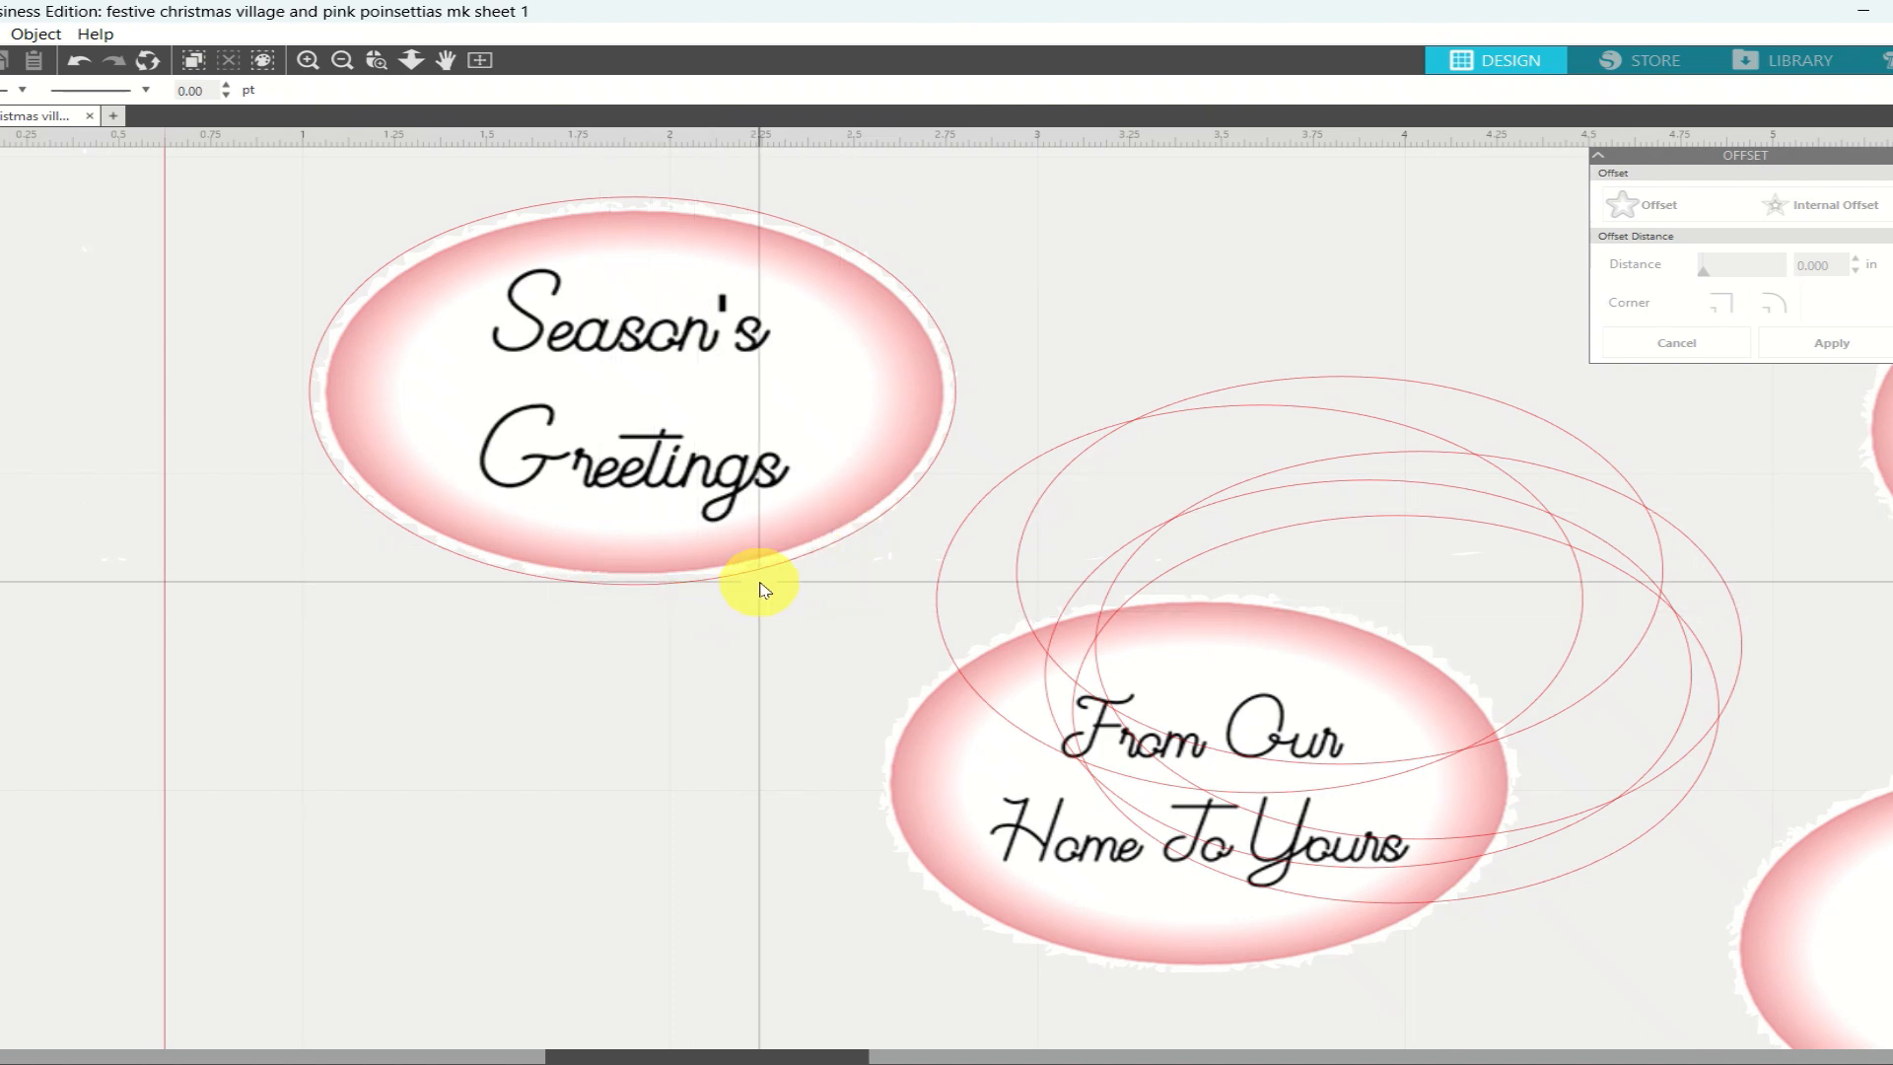
Group the "Season's Greetings" tag with its offset cut outline and move the group toward the page's left edge
left_click(802, 295)
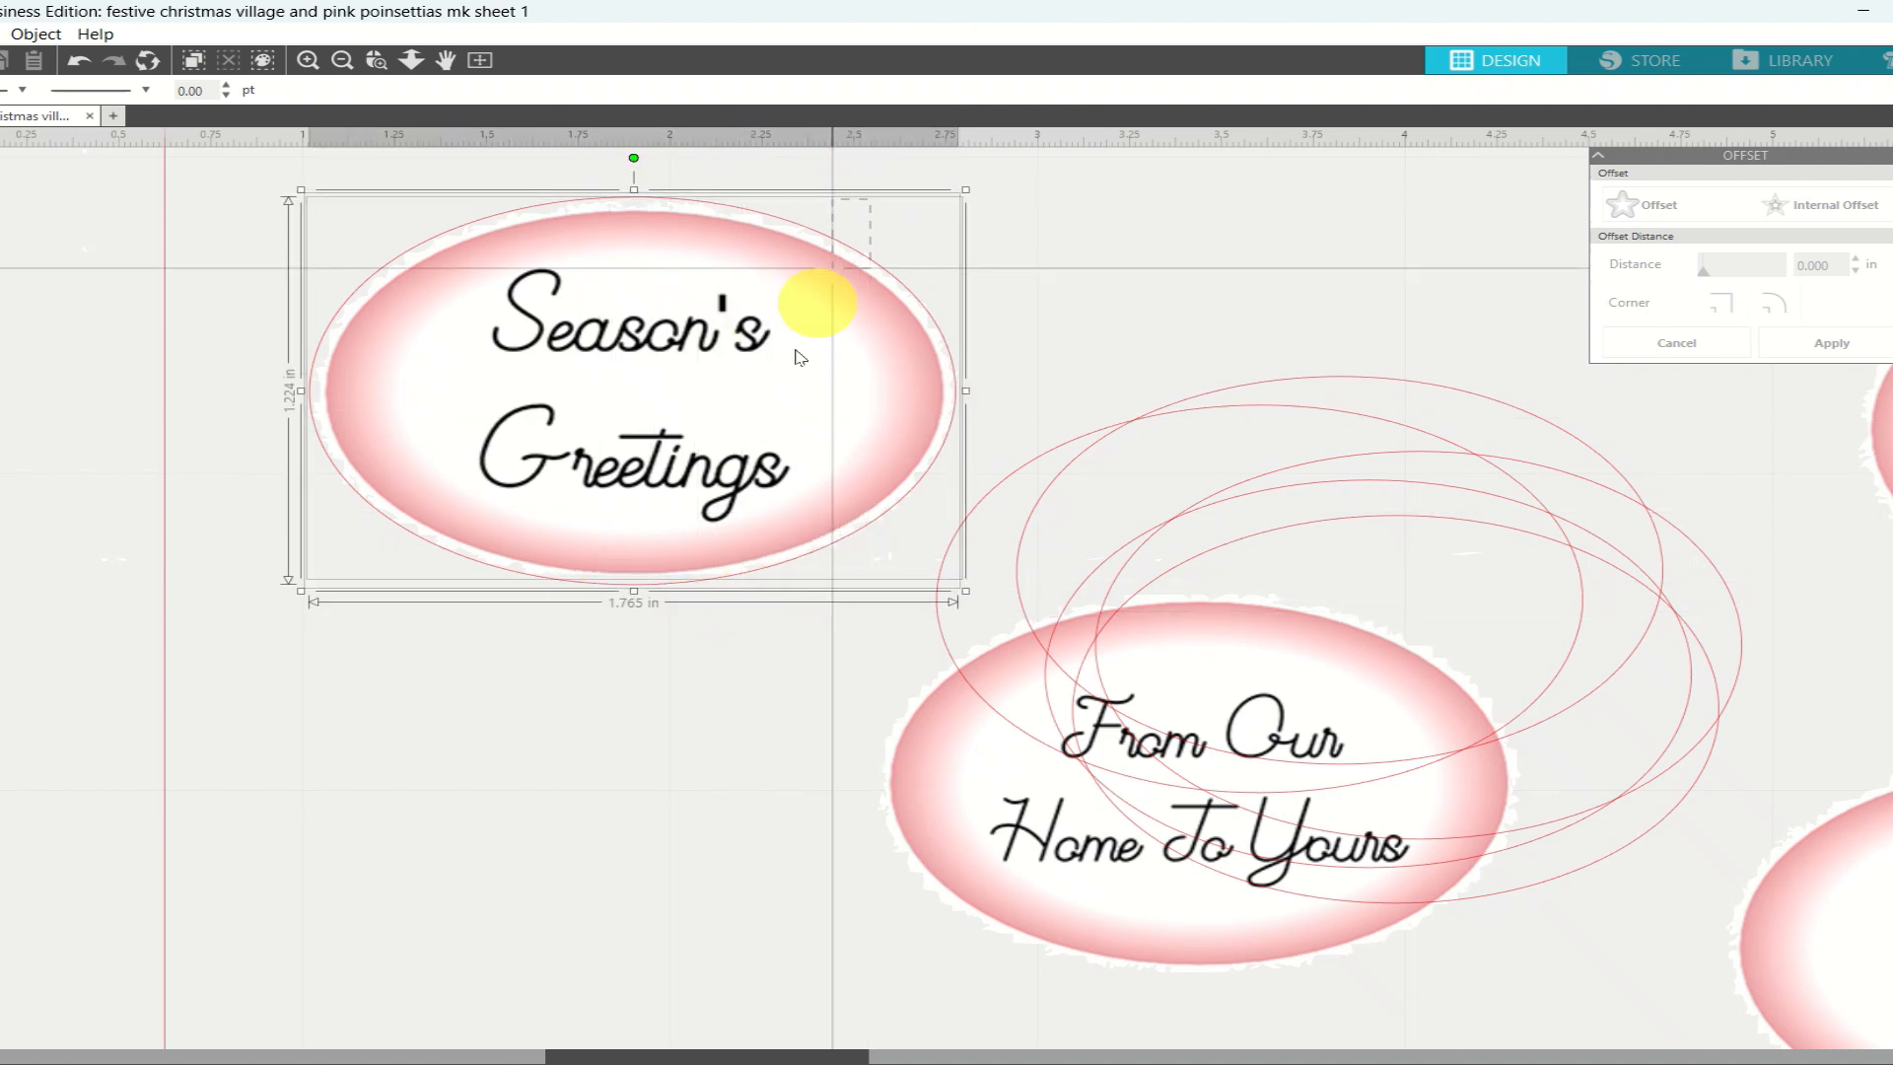
right_click(770, 423)
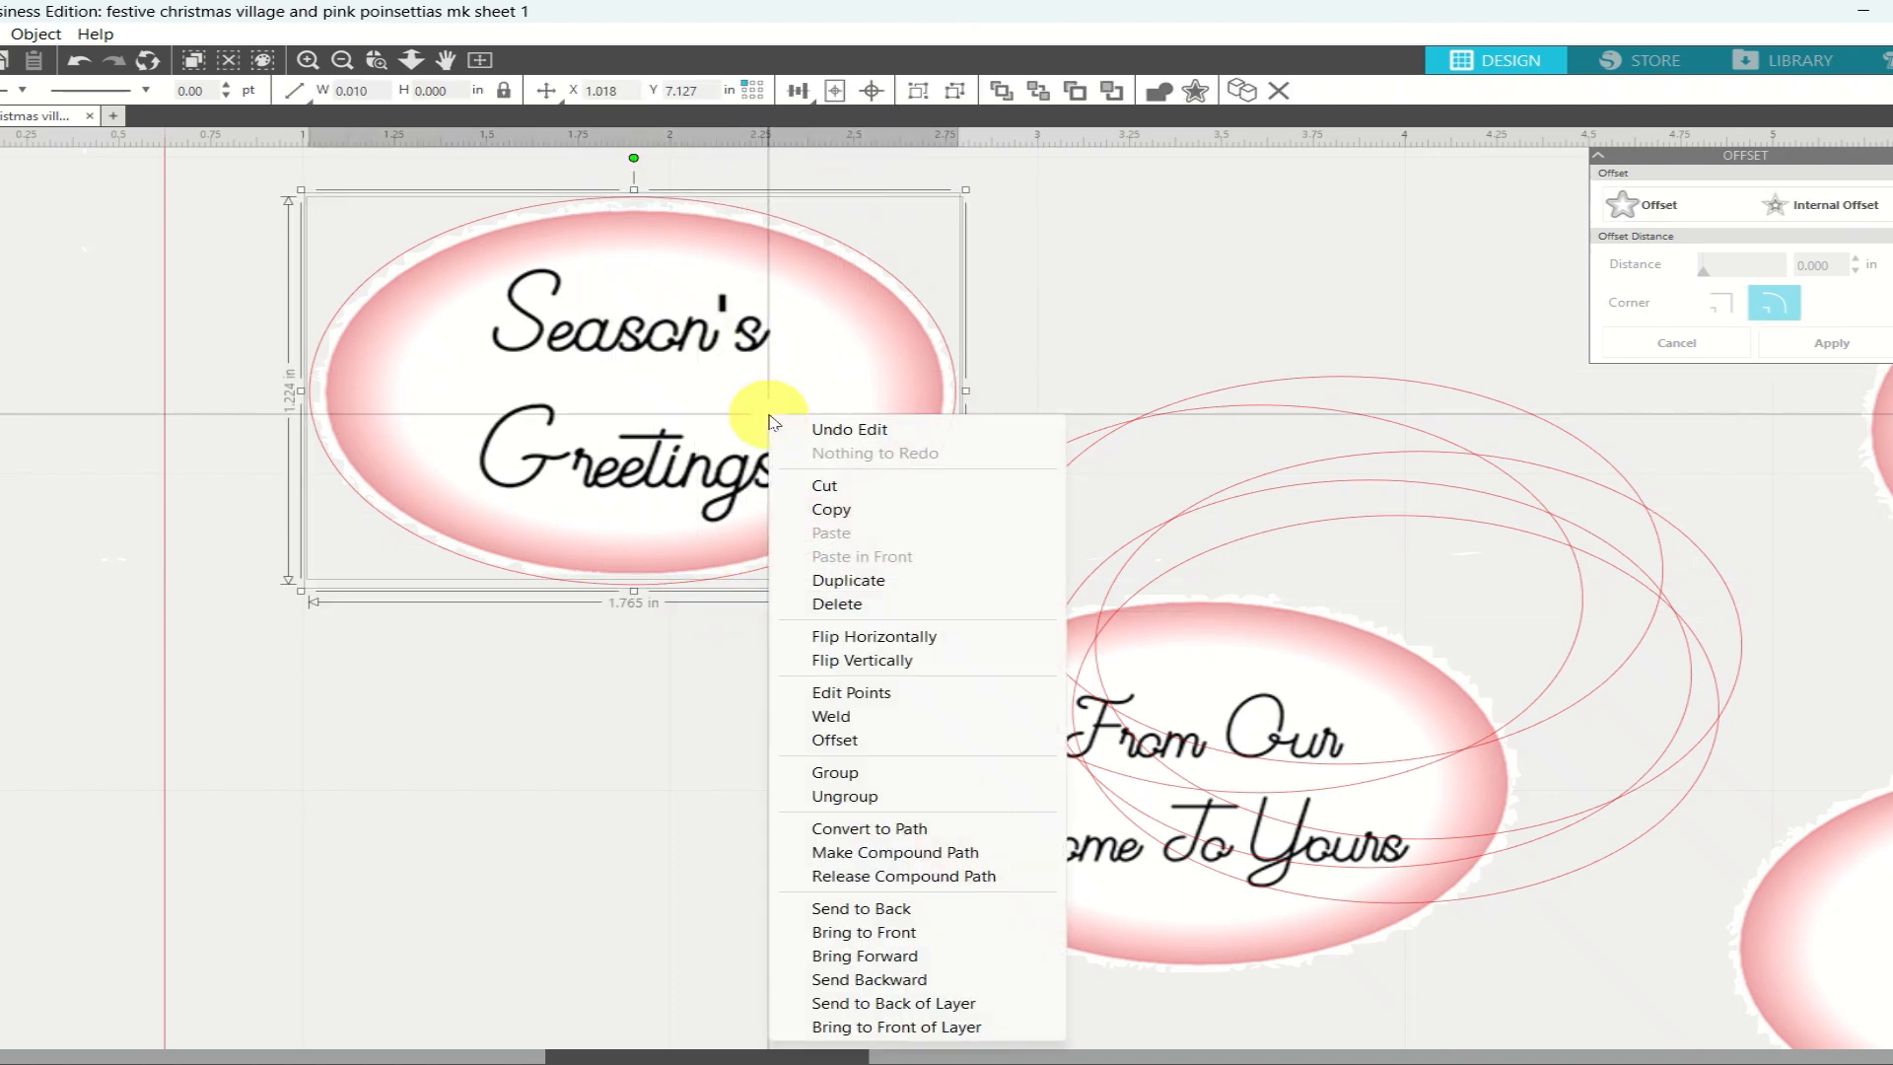
left_click(833, 774)
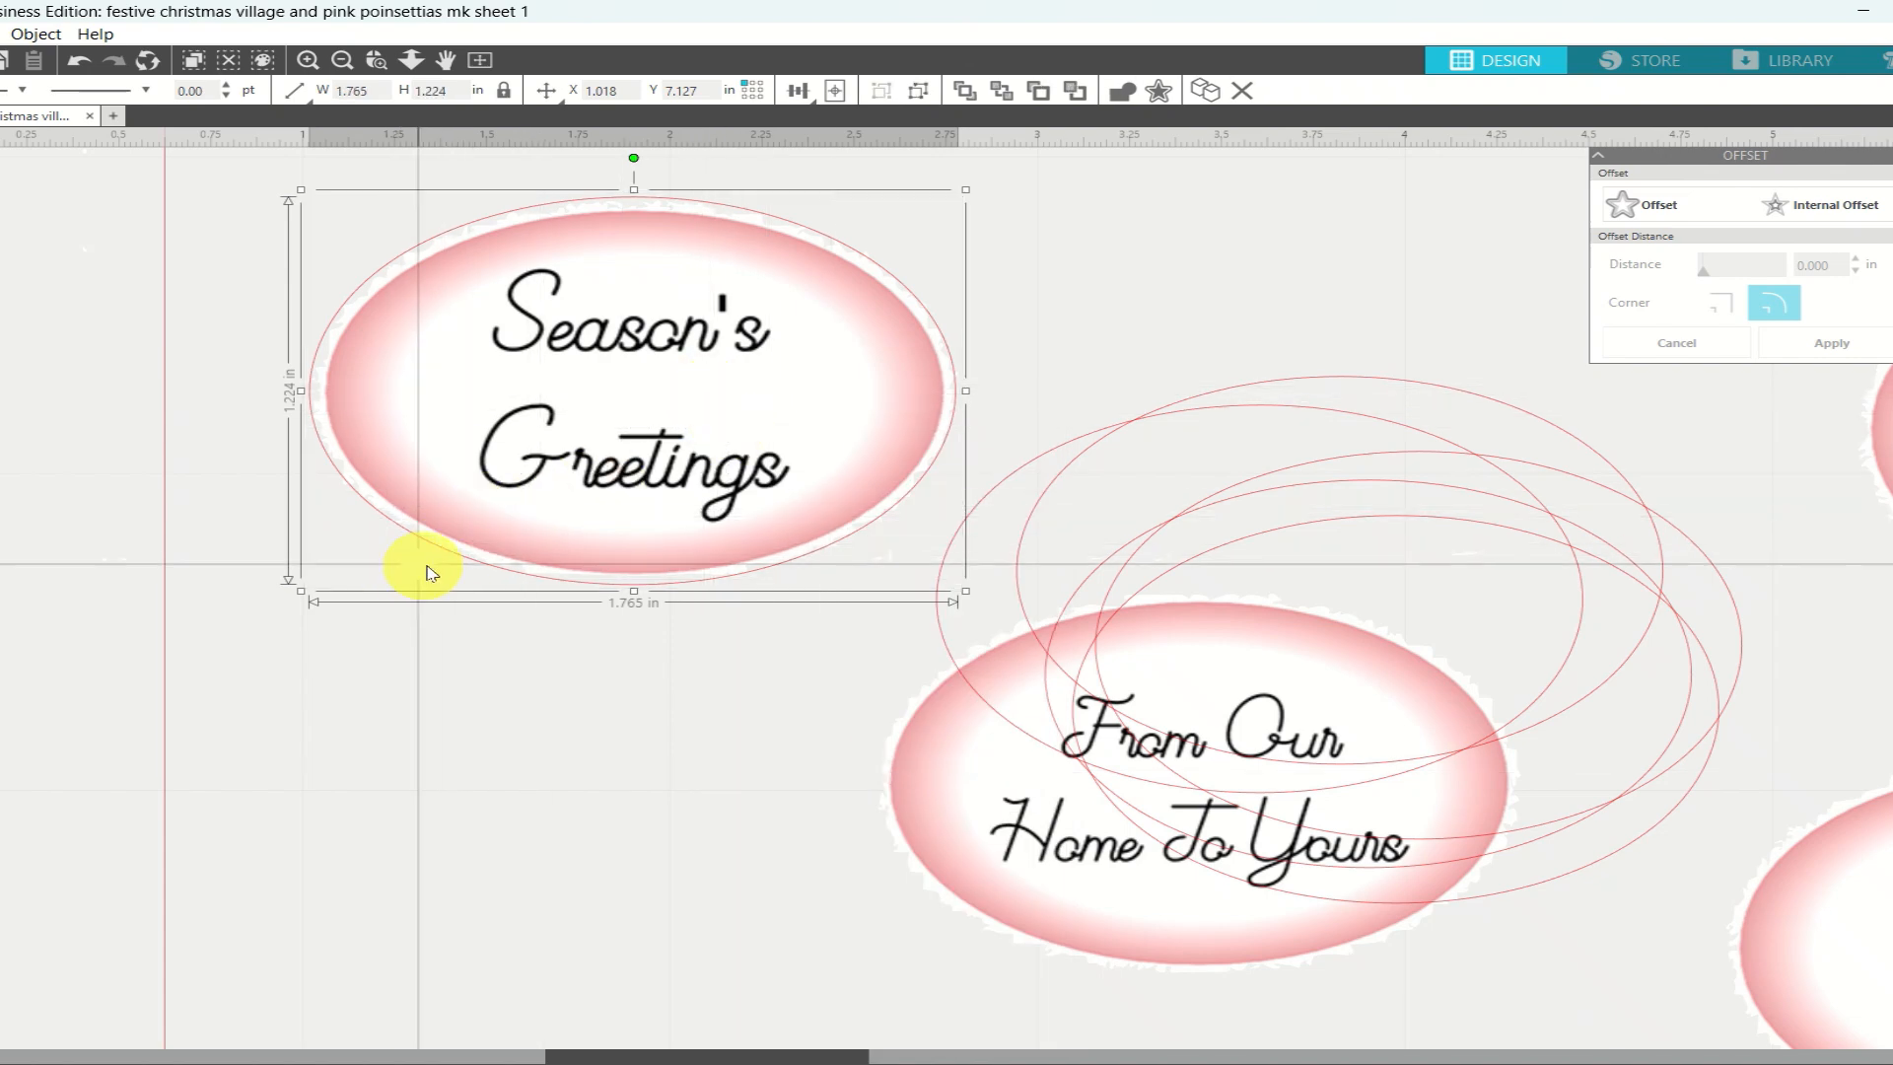
left_click_drag(443, 558, 236, 584)
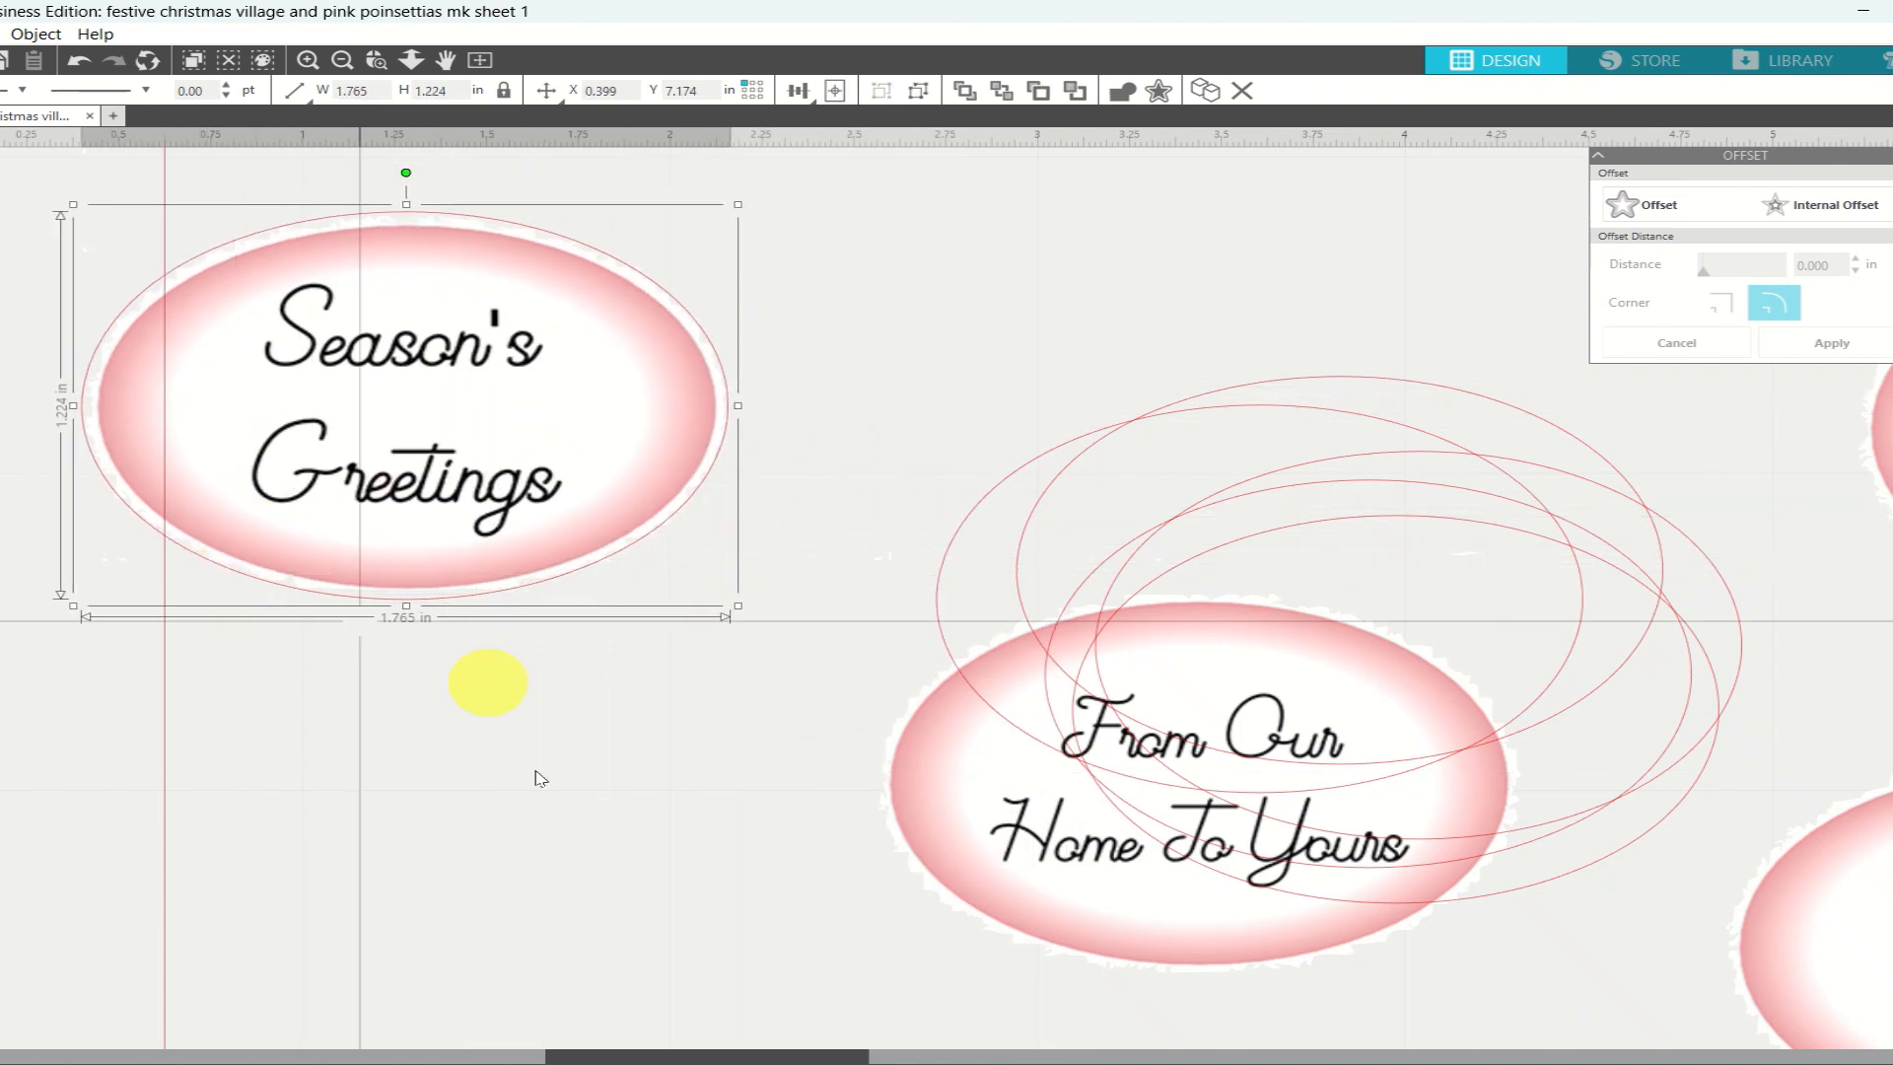
Place one copied outline over the "Merry Christmas" tag and another over the blank tag
scroll(540, 875, "right", 5)
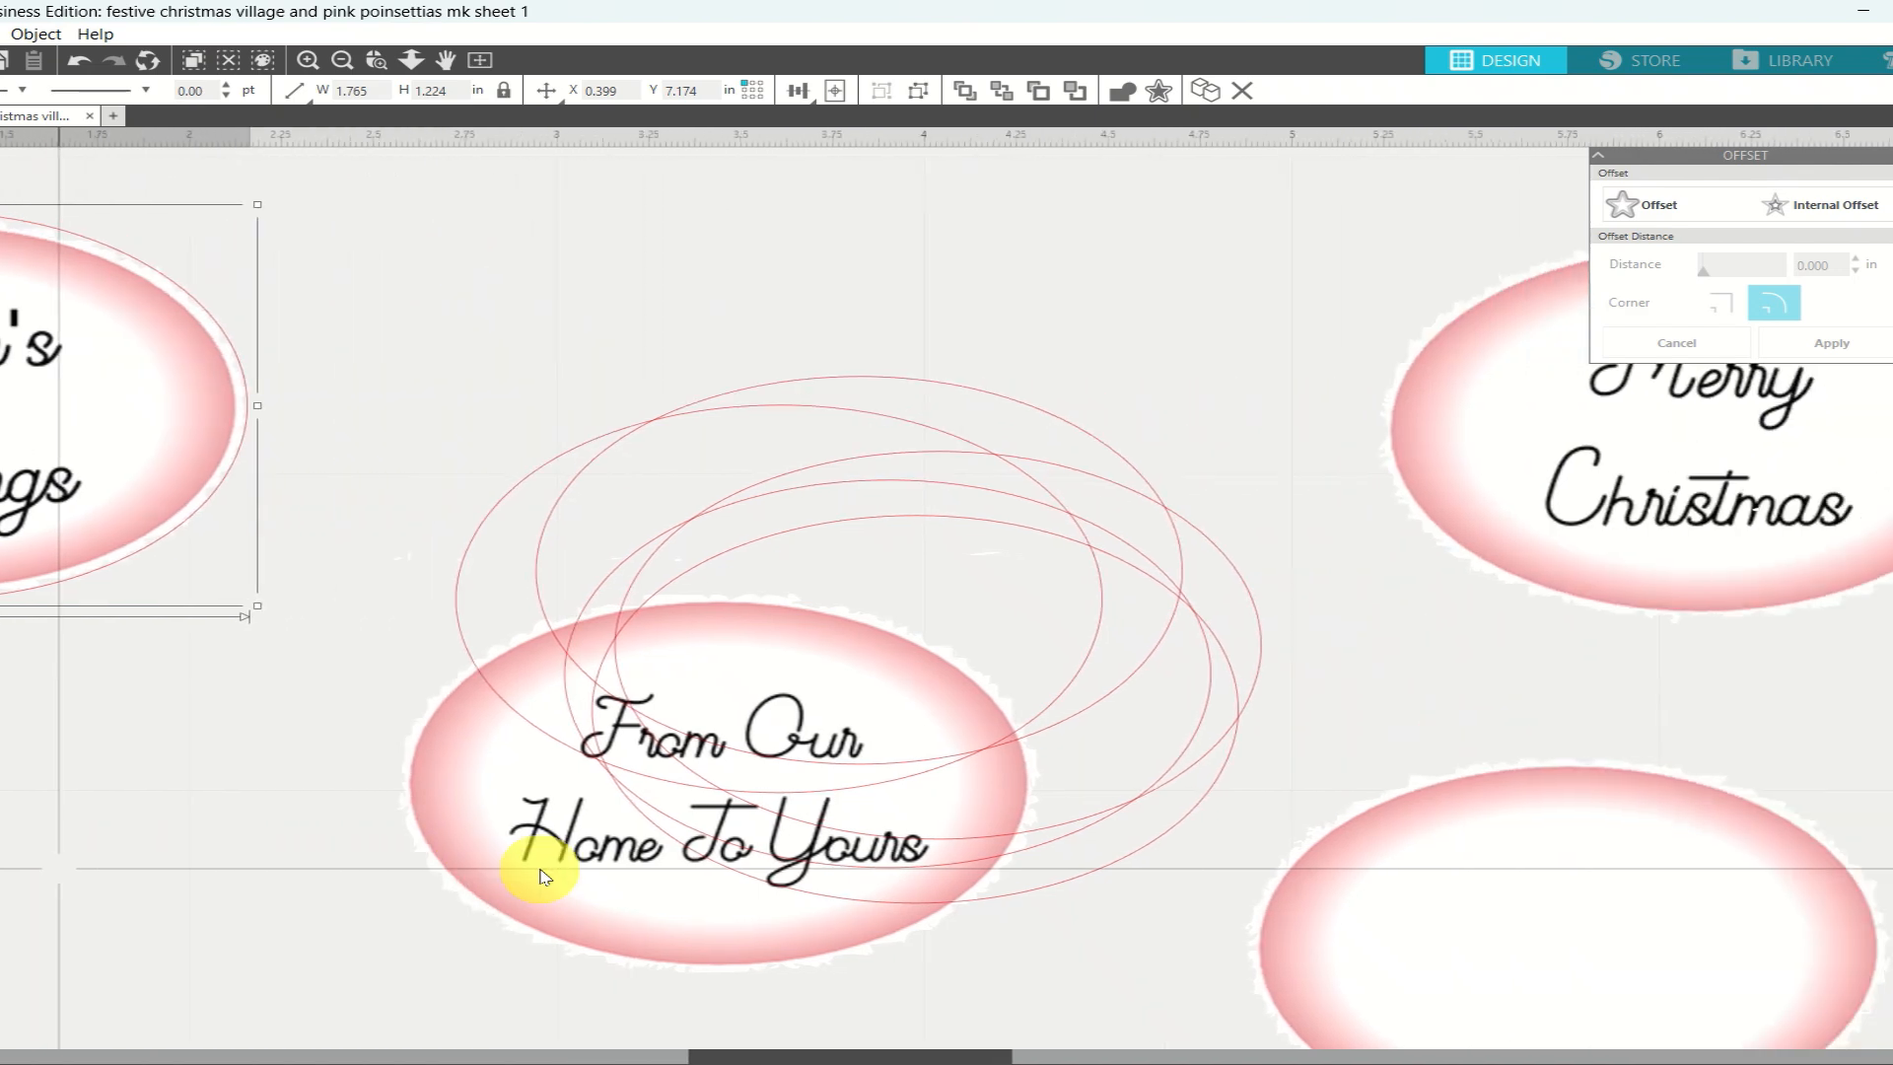
left_click(1150, 438)
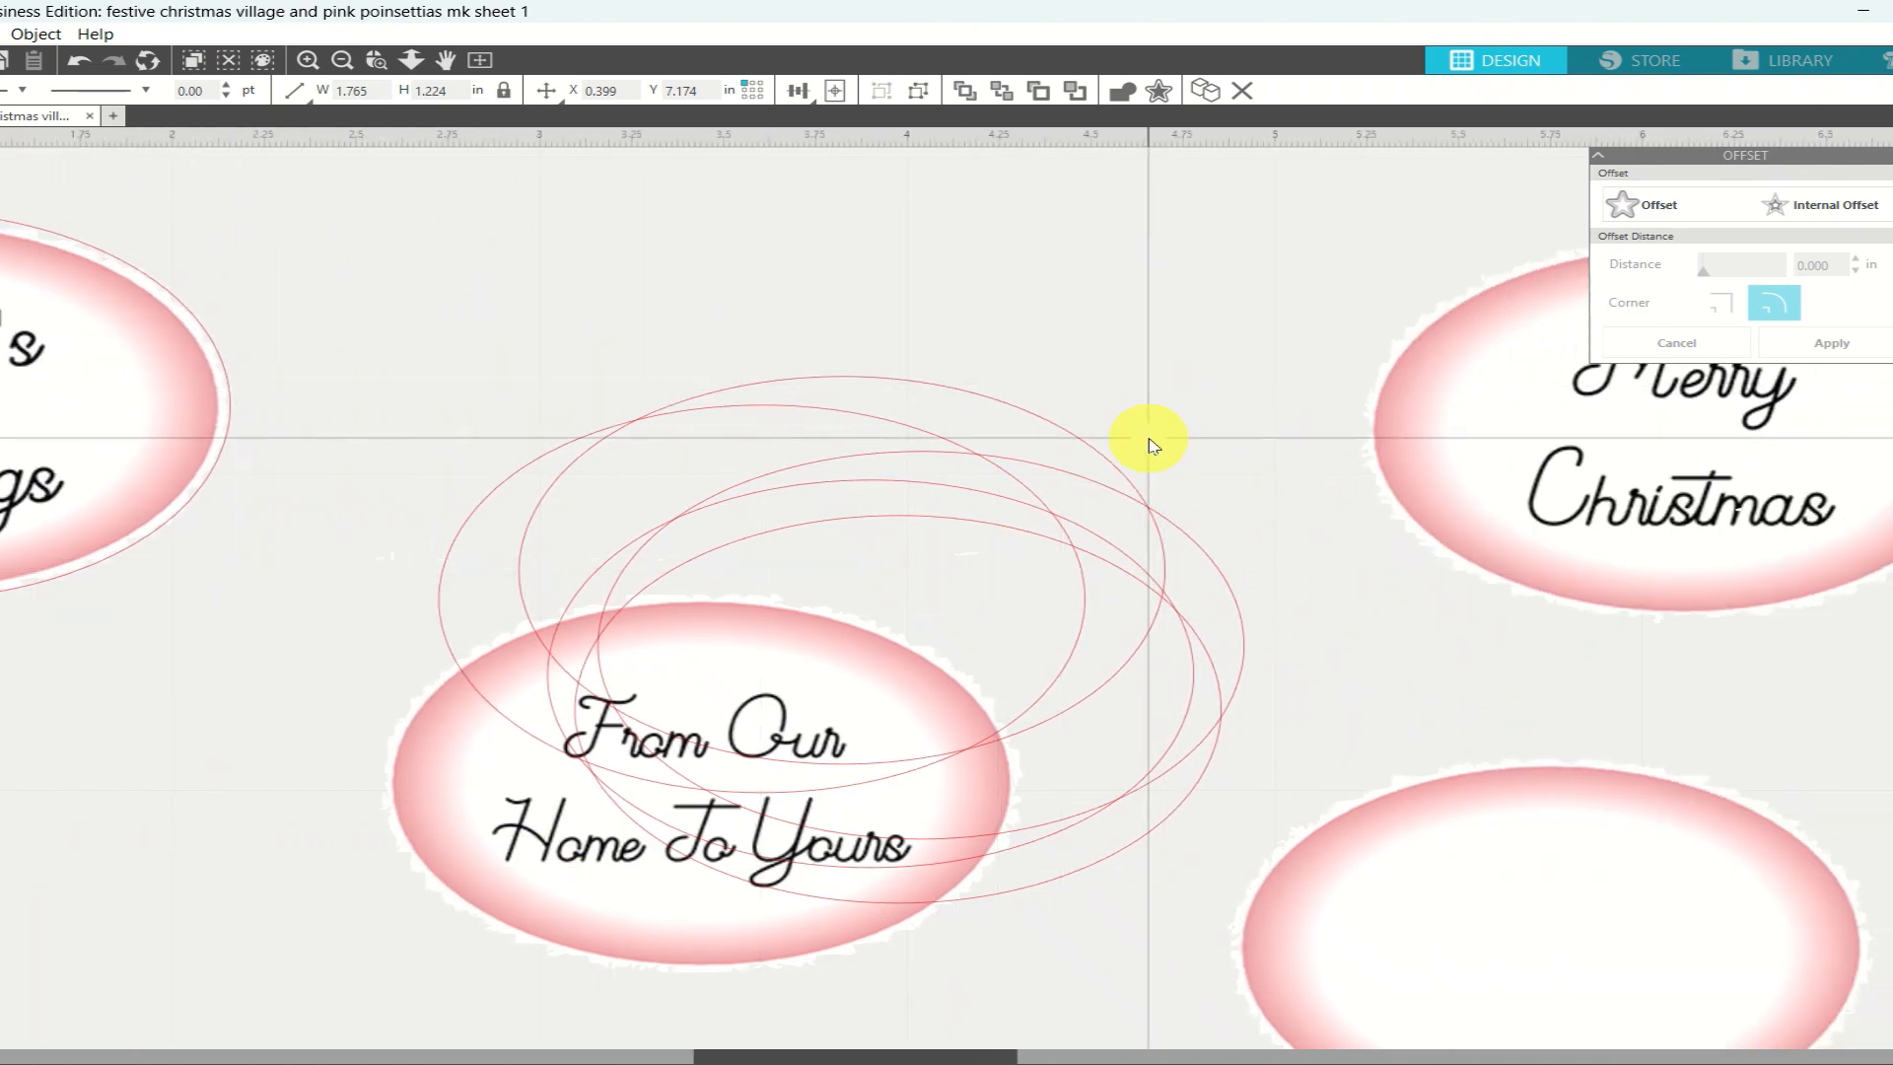
left_click_drag(1149, 440, 1890, 384)
left_click(1890, 392)
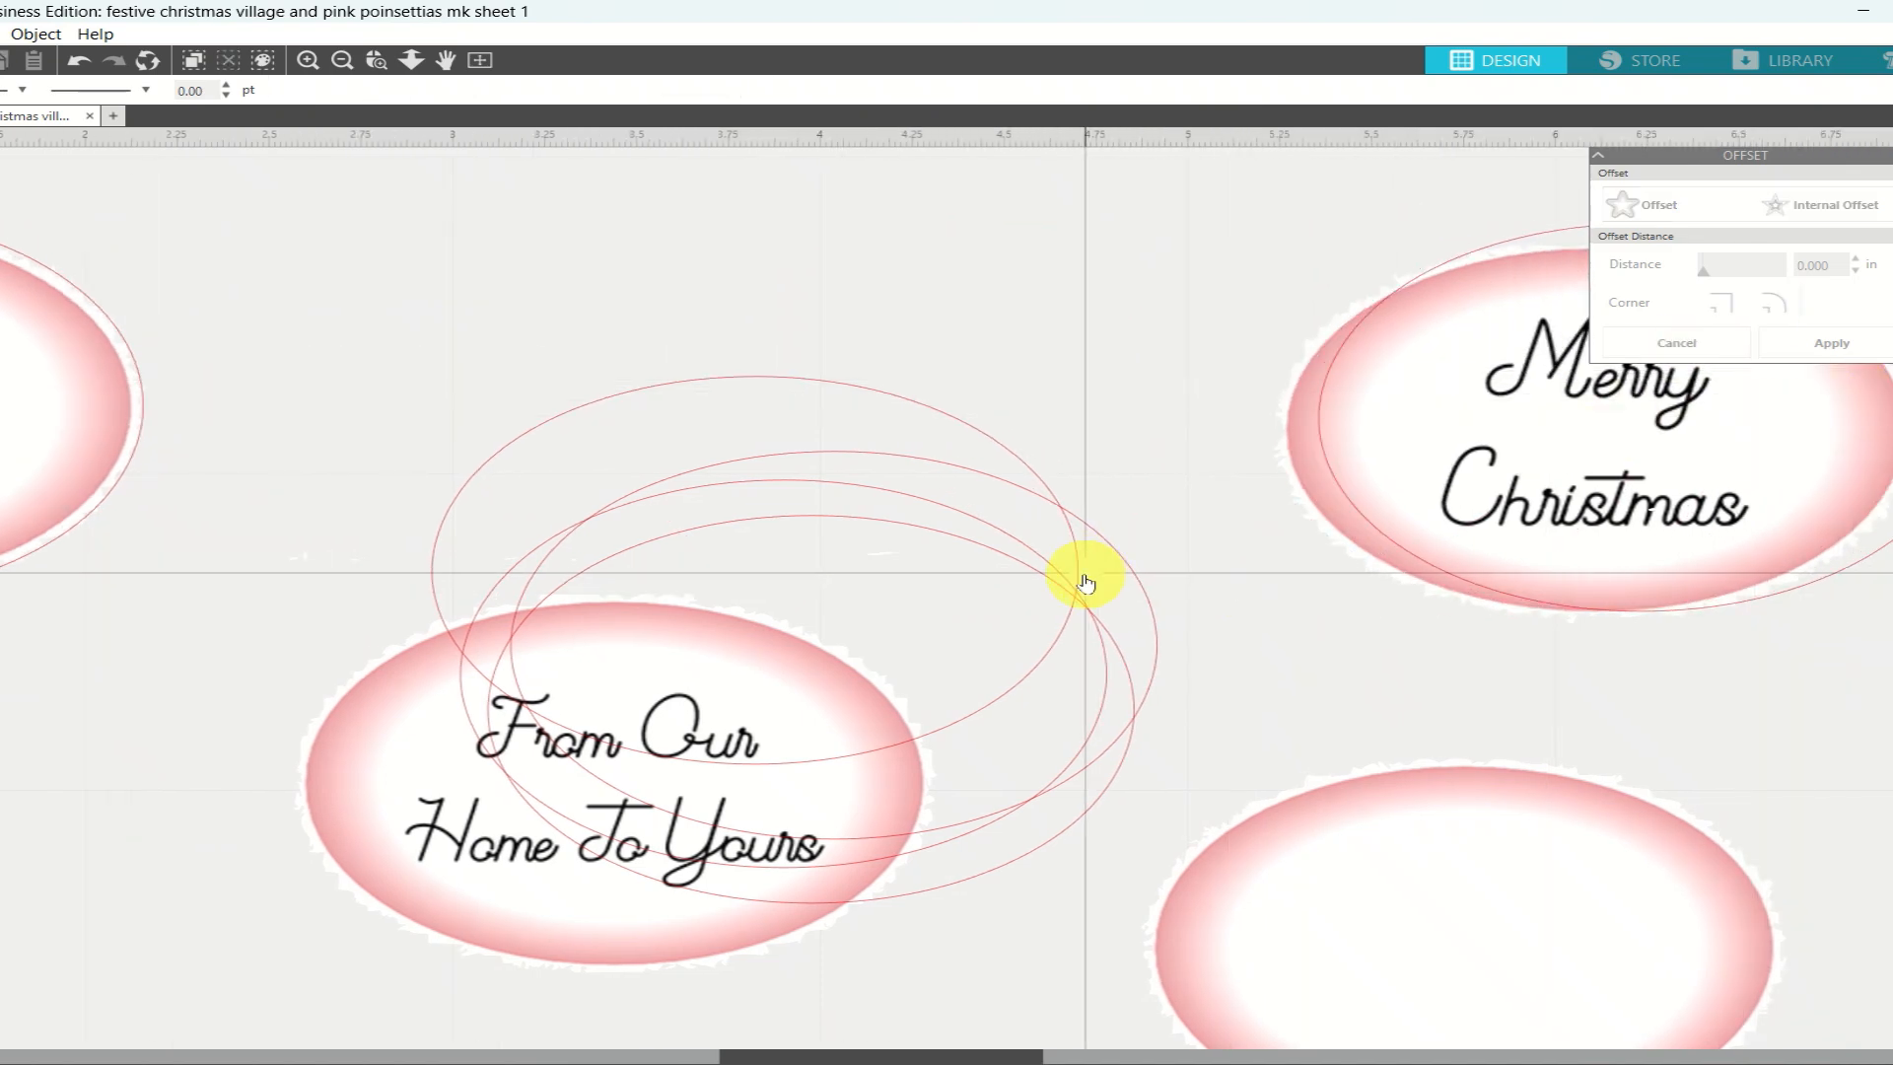
left_click_drag(1081, 576, 1783, 938)
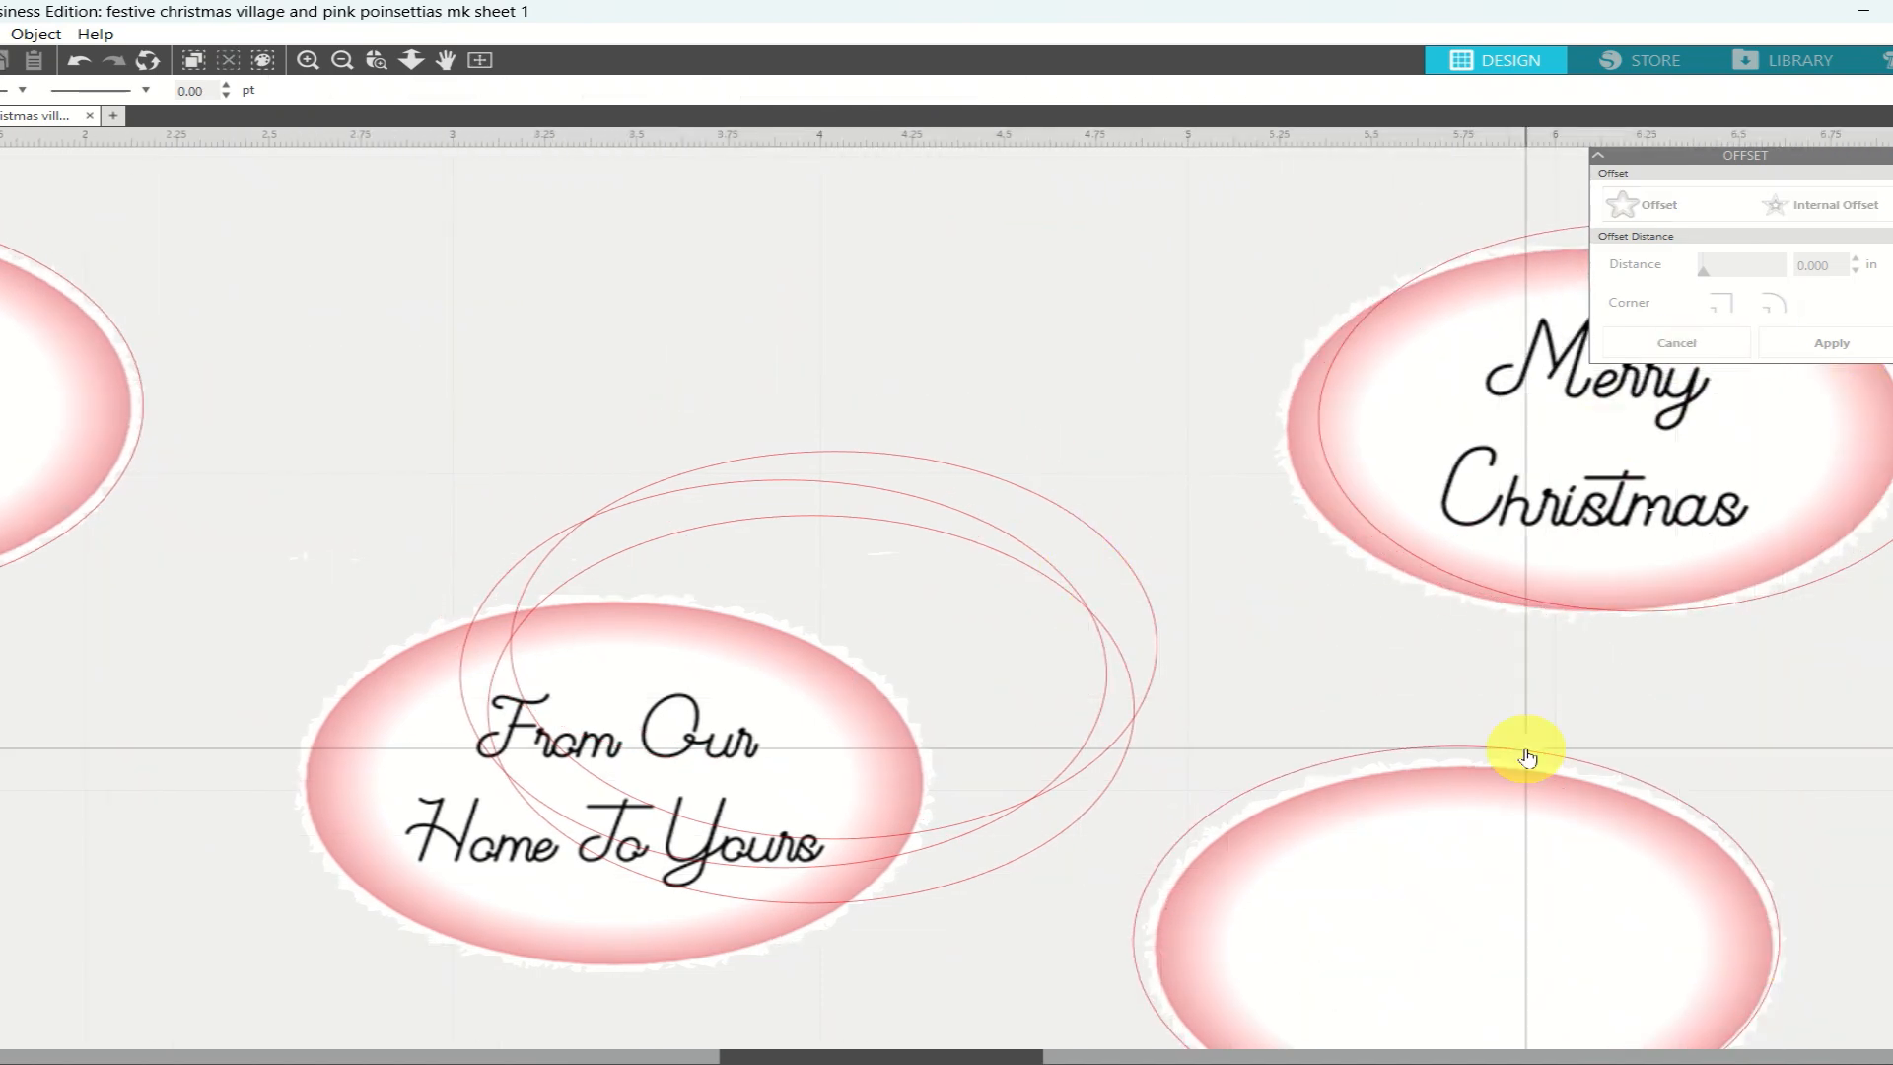
Delete two surplus outline copies, keeping a single outline over the "From Our Home To Yours" tag
left_click(1149, 666)
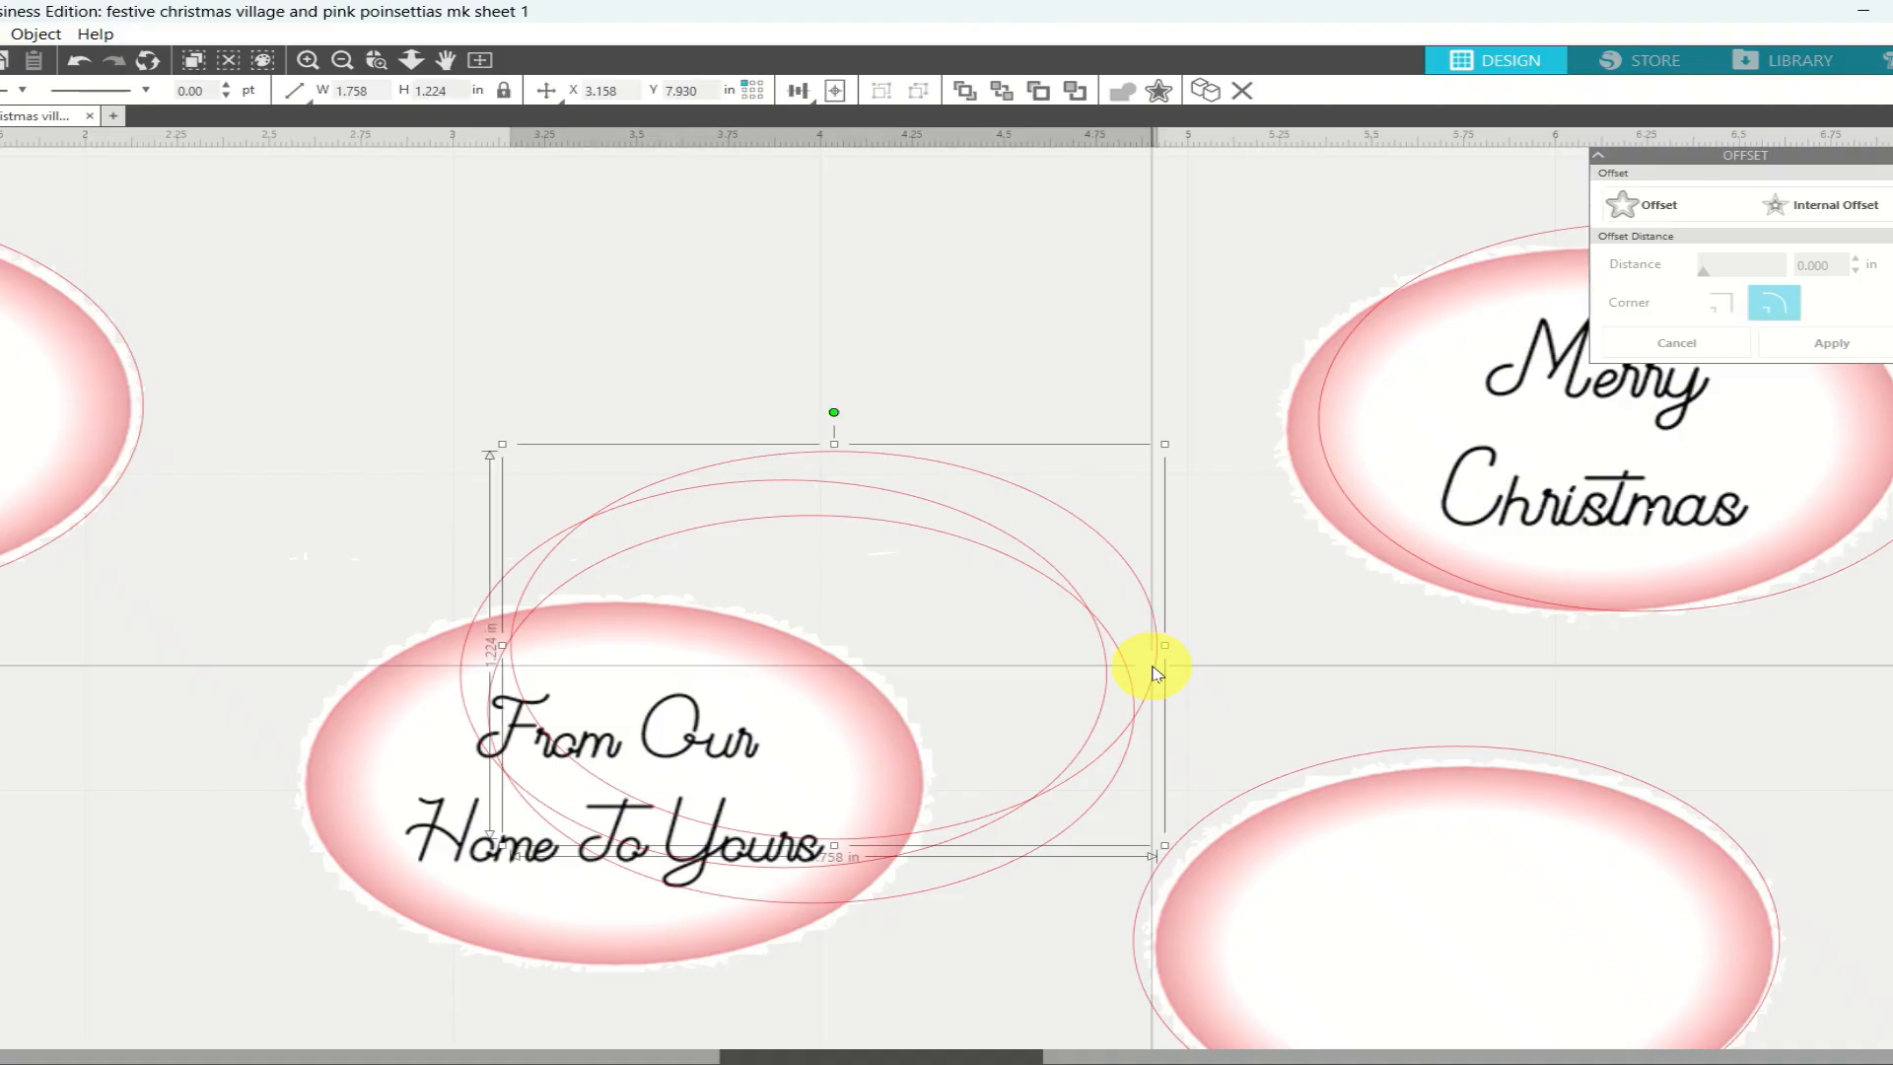
left_click_drag(1150, 666, 1459, 698)
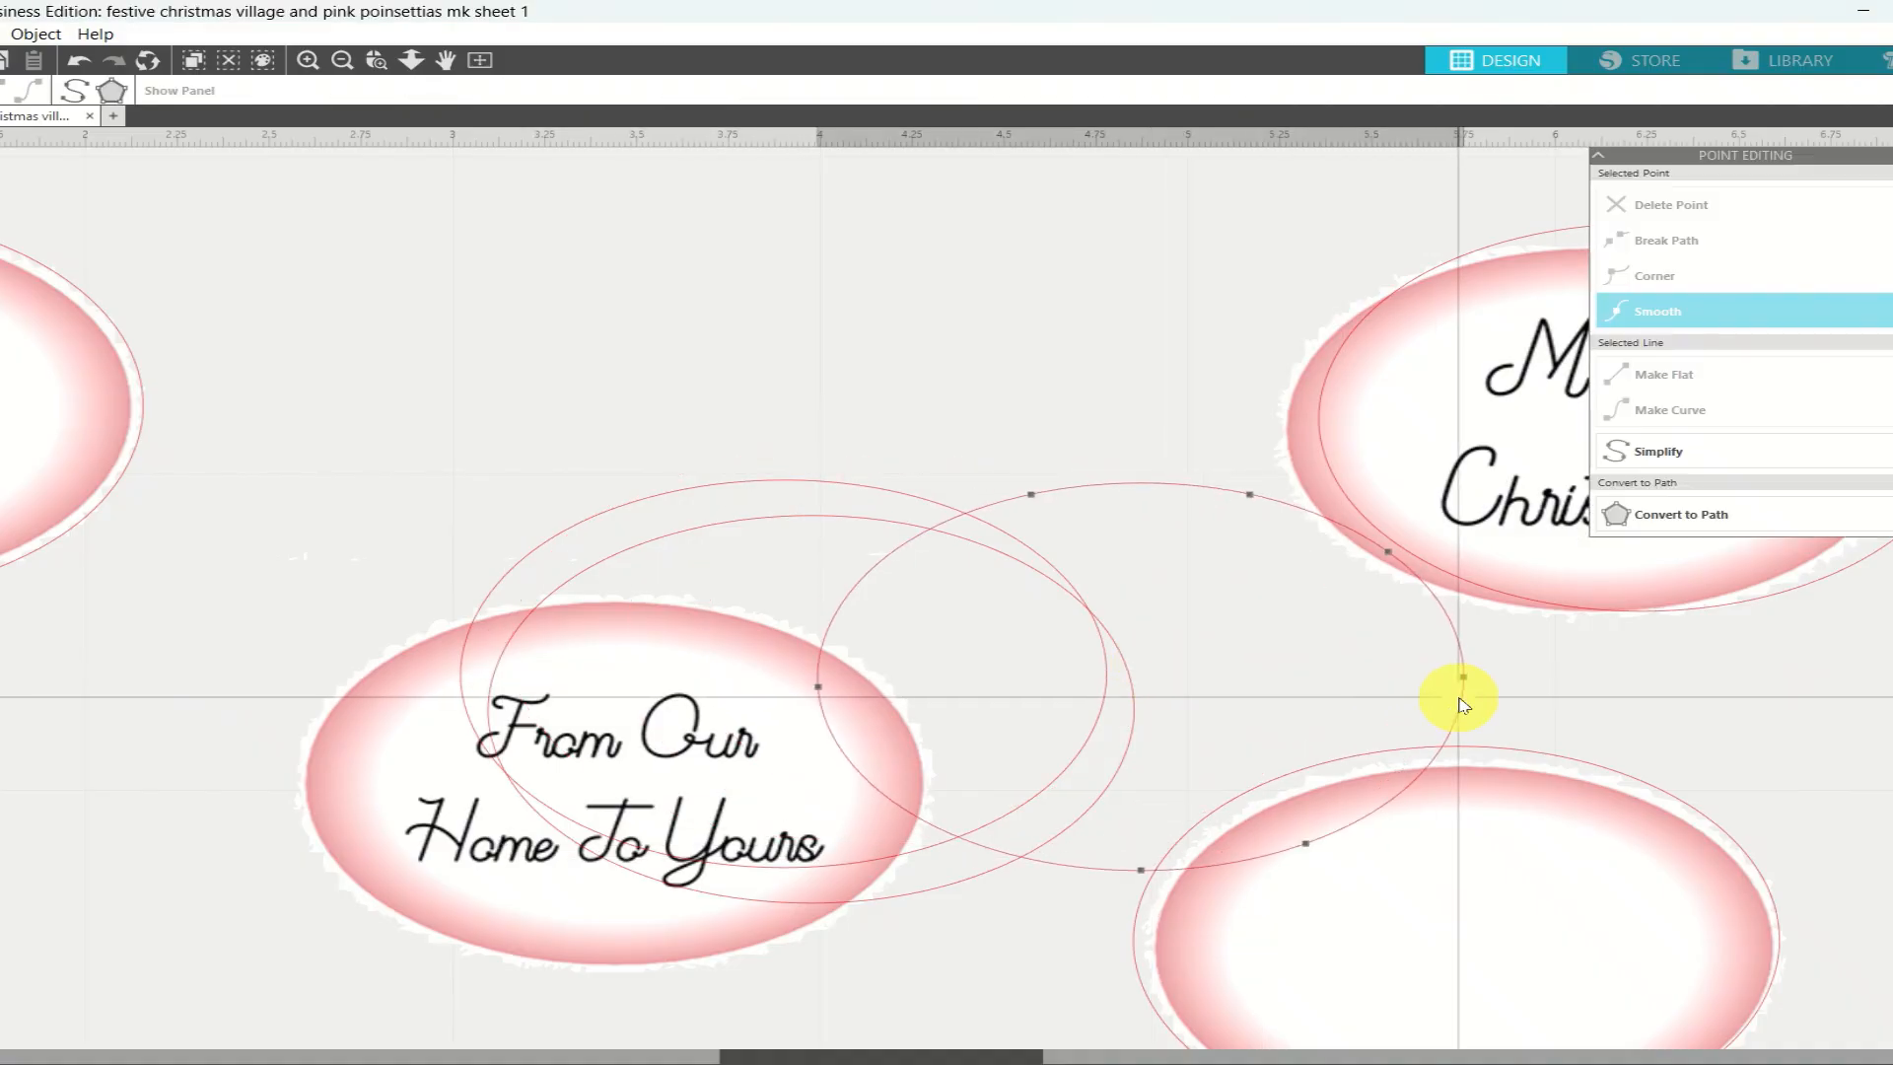
left_click(1512, 698)
left_click(1463, 697)
left_click(1465, 697)
left_click(1463, 696)
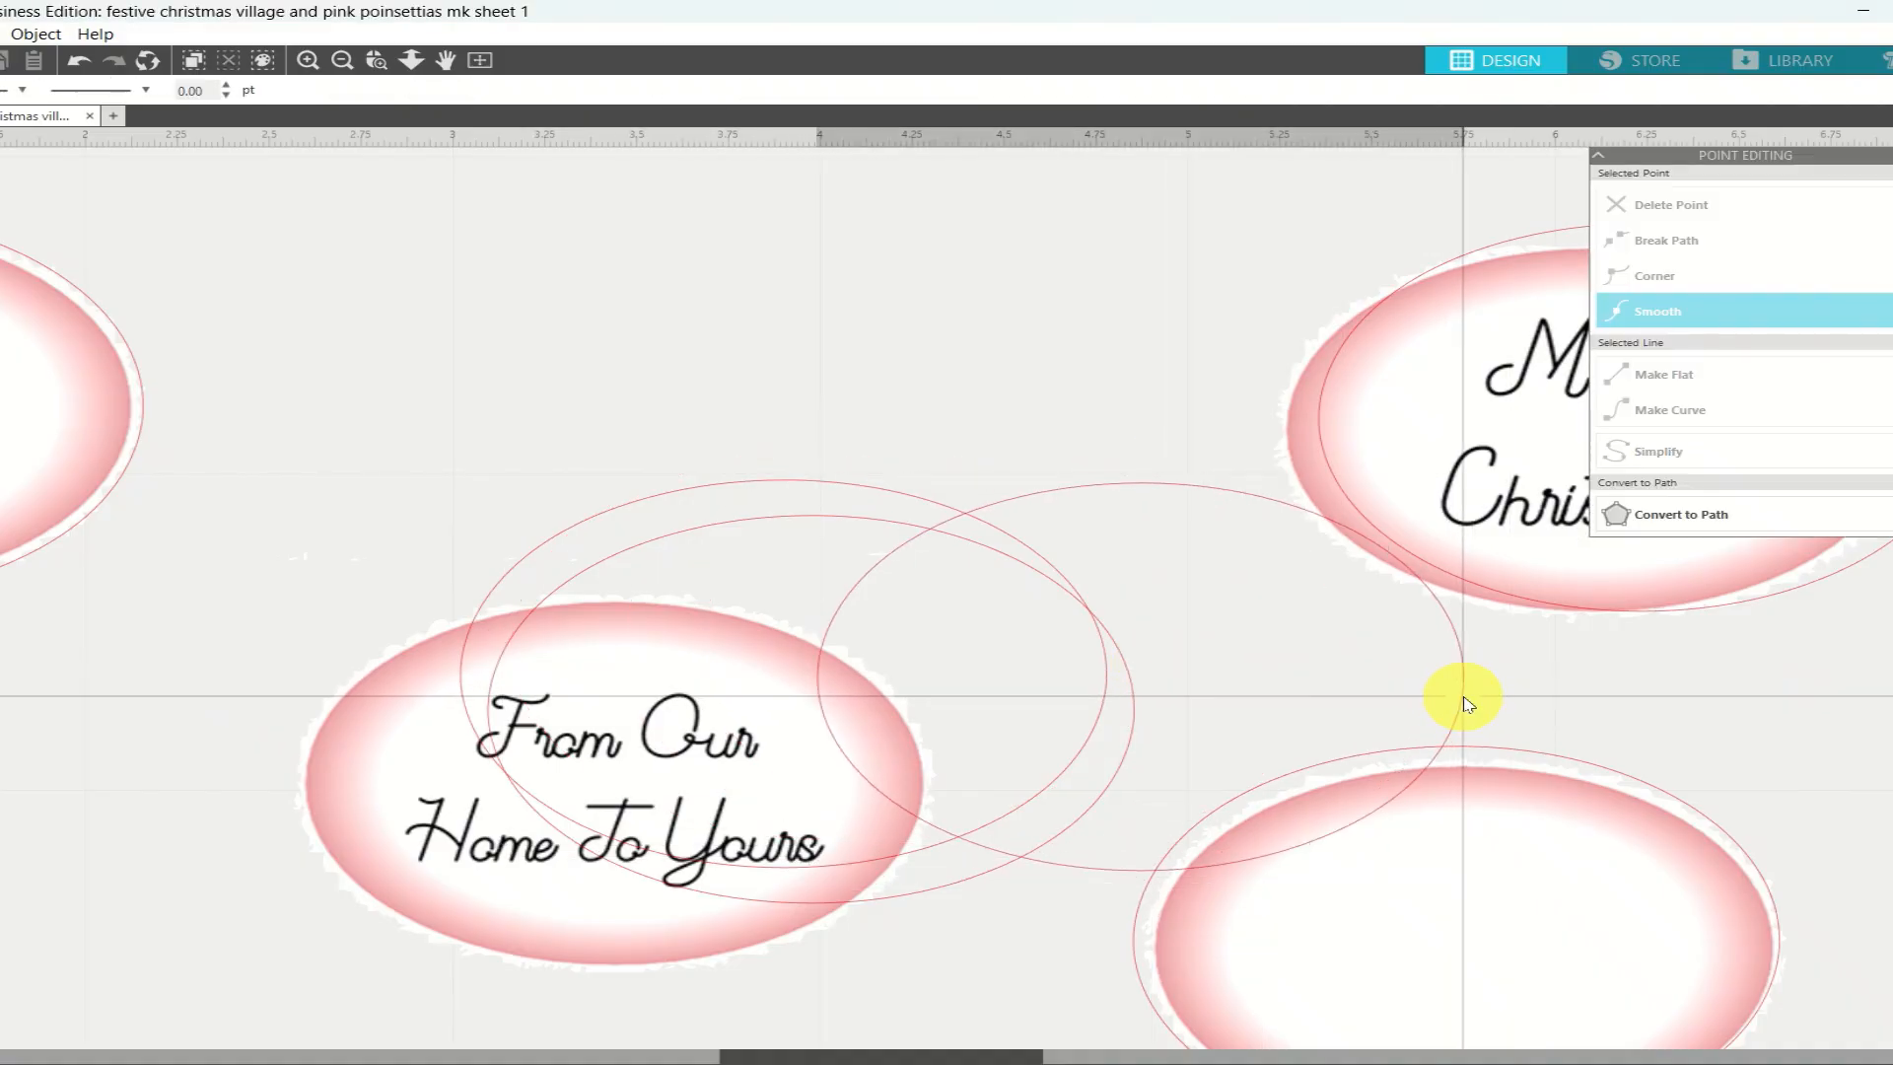
left_click(1464, 697)
left_click(1464, 698)
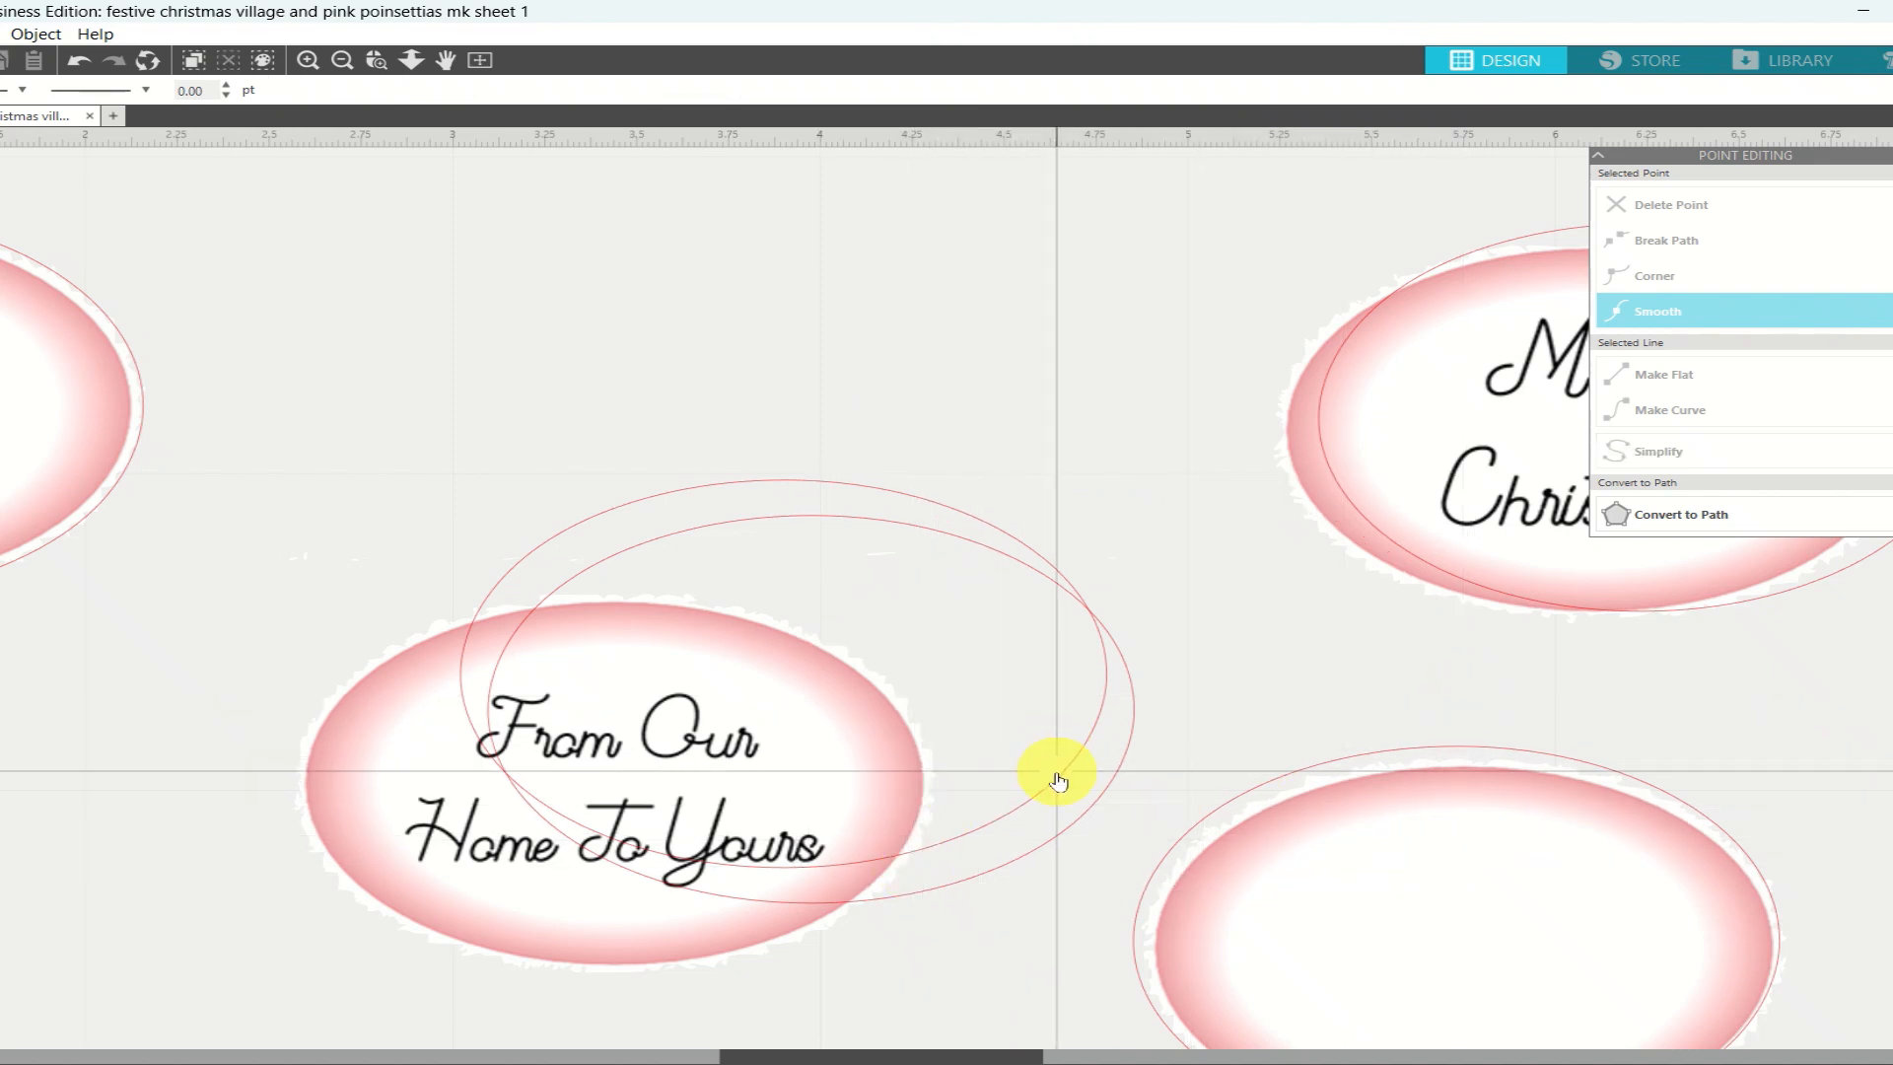
left_click(1058, 779)
key("Delete")
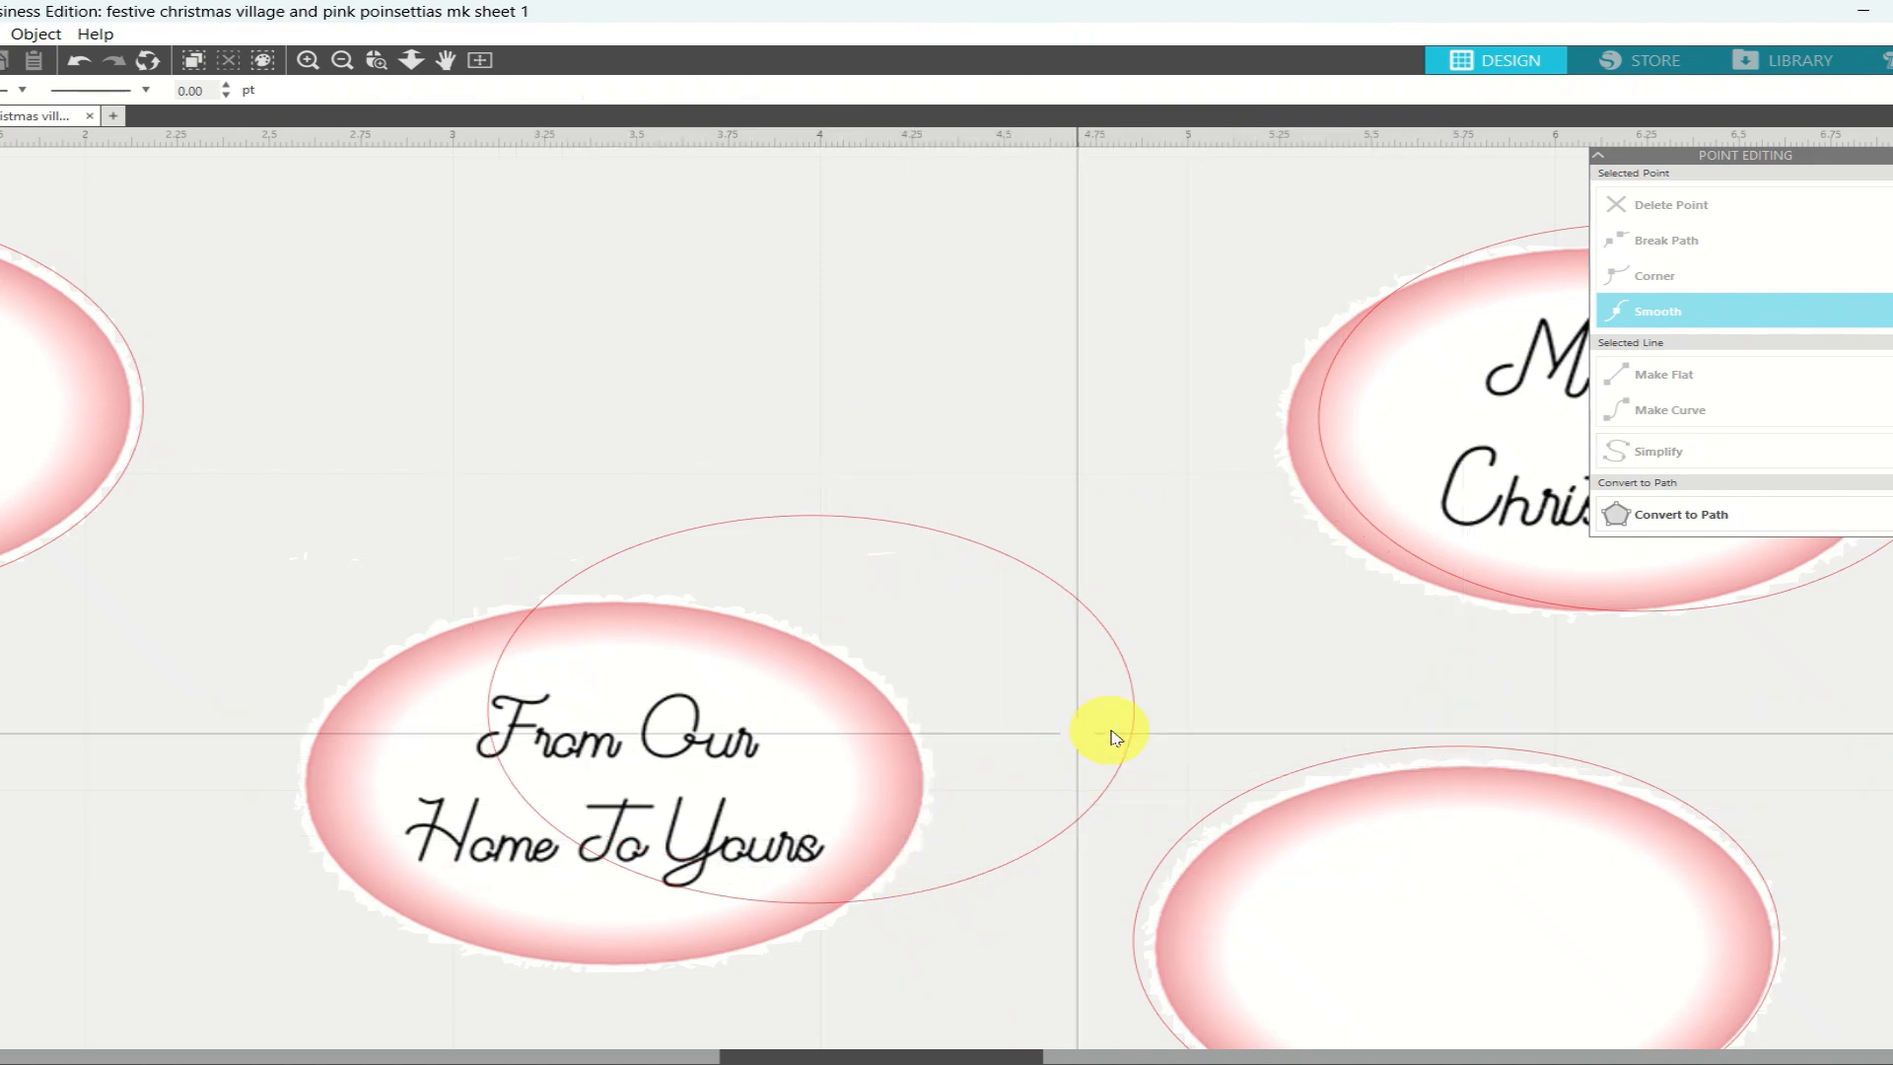
Center the remaining outline and the "From Our Home To Yours" tag on each other
left_click(1072, 608)
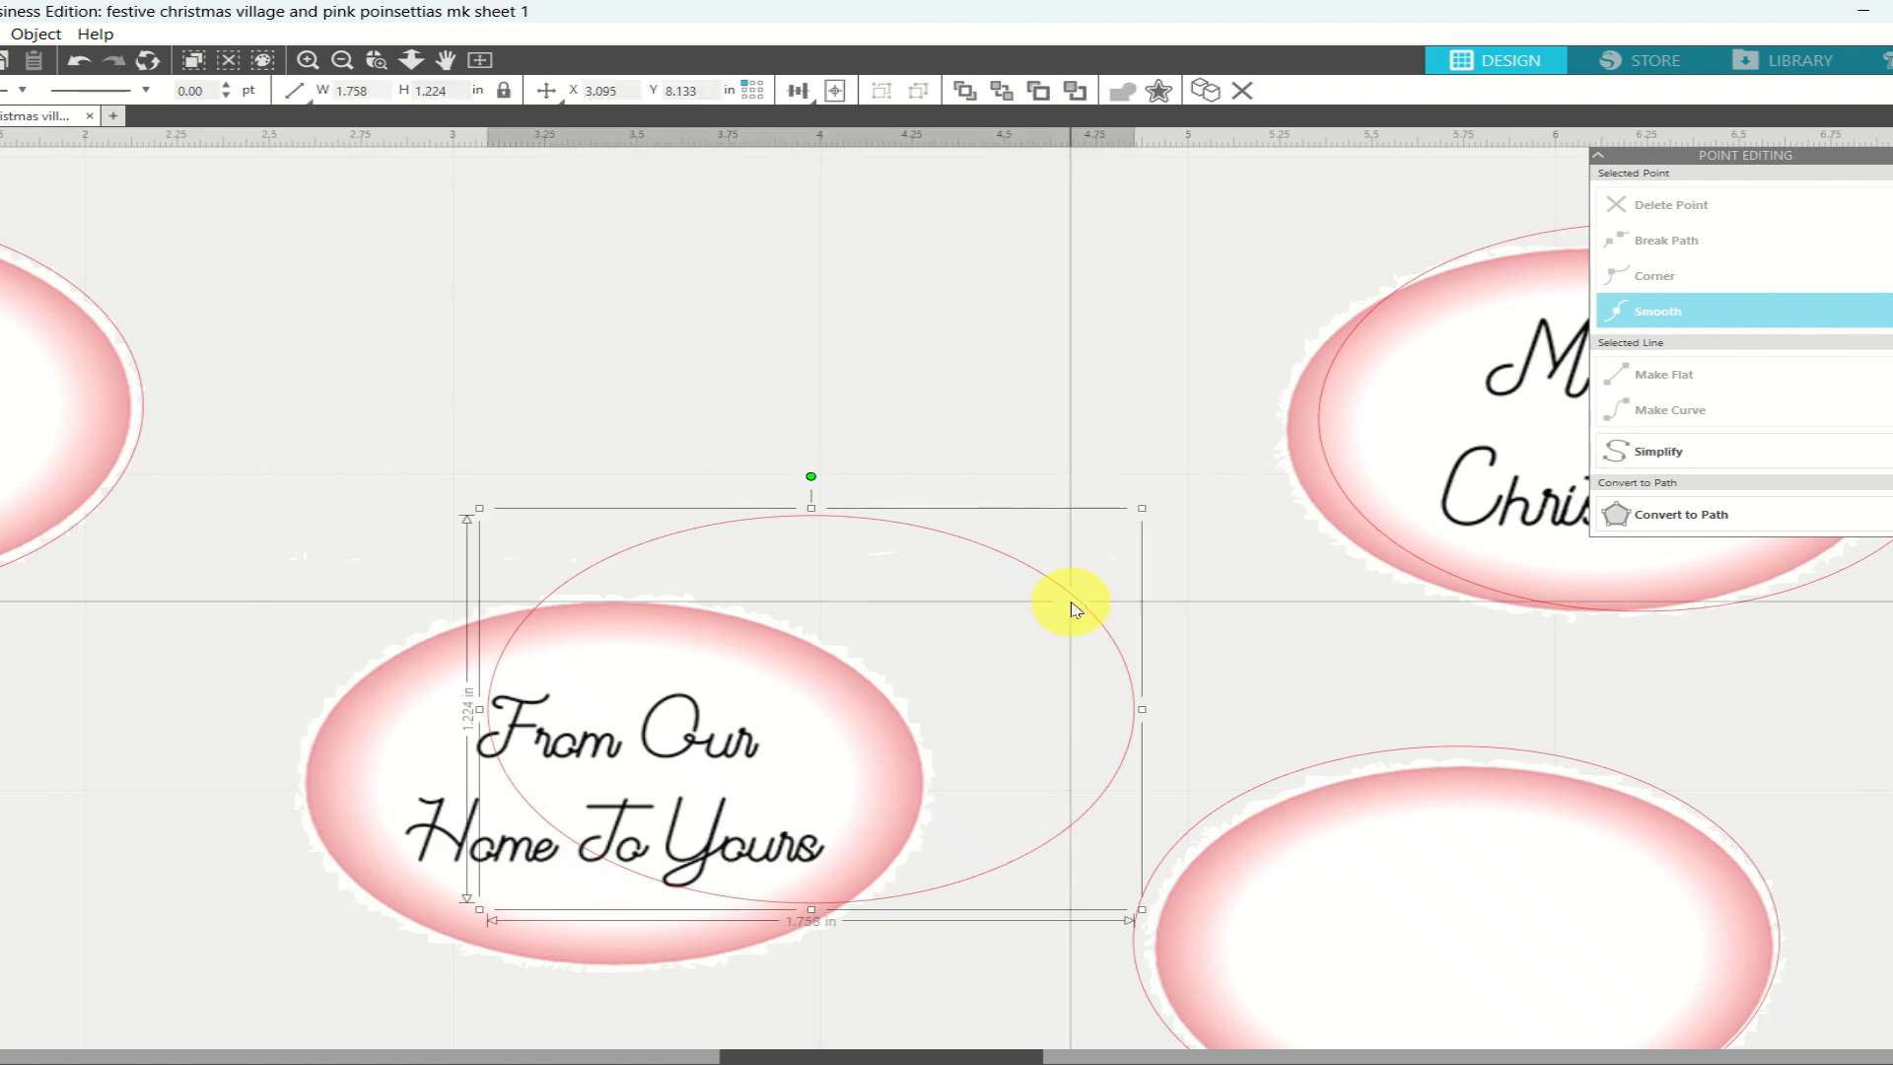
left_click(878, 752, "shift")
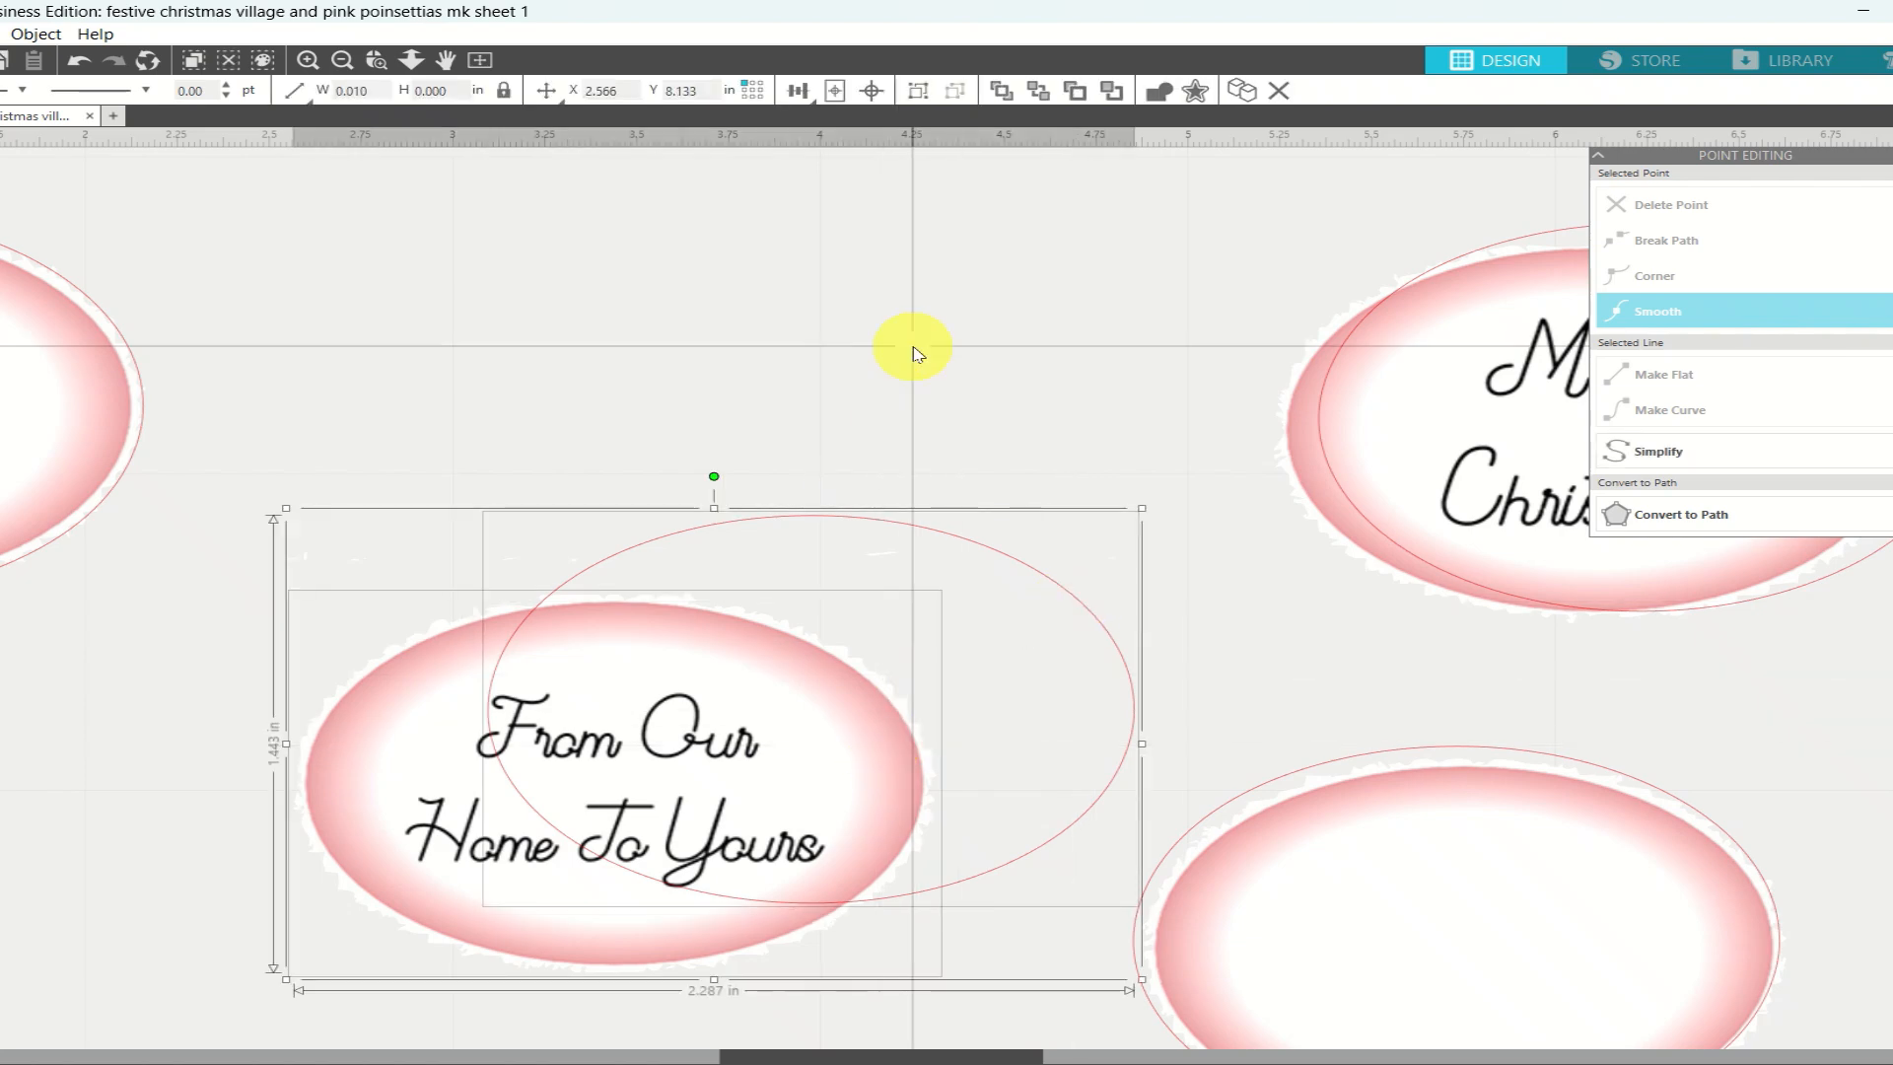
left_click(871, 91)
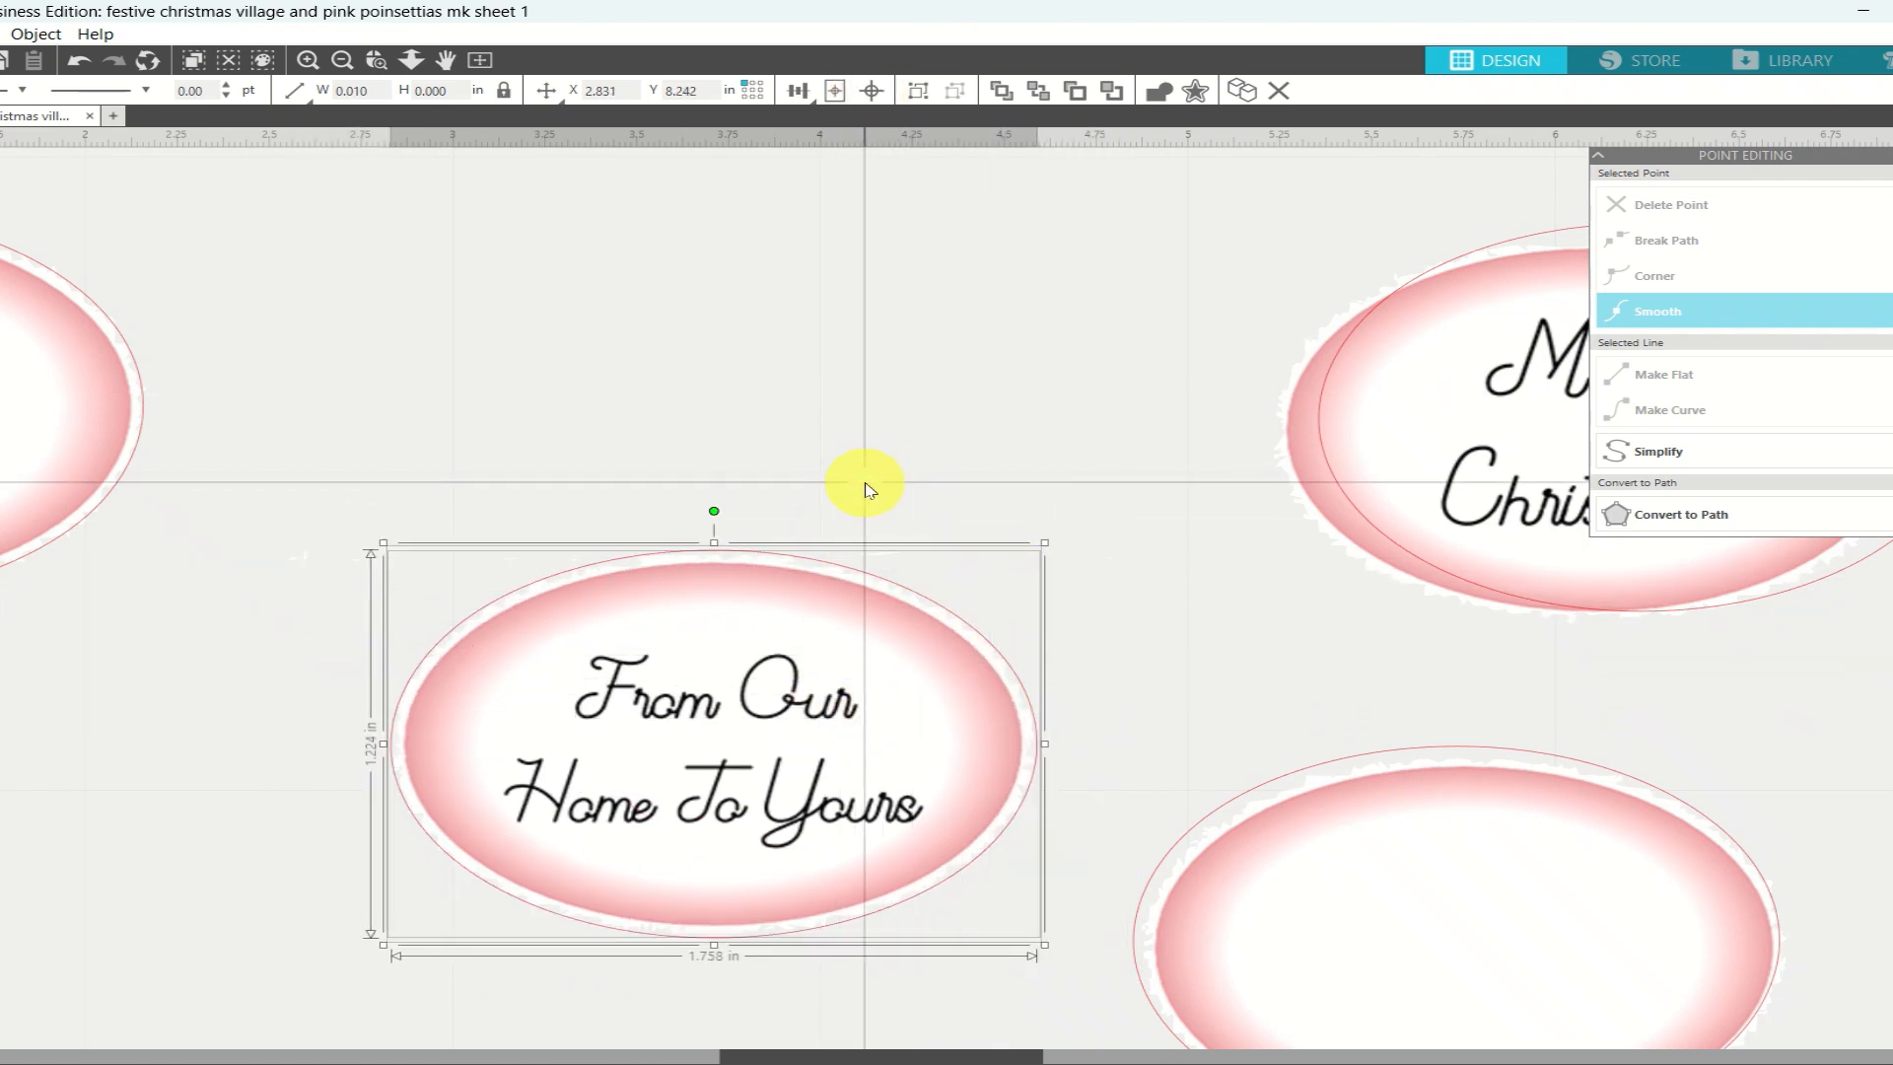
Group the "From Our Home To Yours" tag with its outline and move it up beside the "Season's Greetings" tag
right_click(778, 622)
left_click(845, 395)
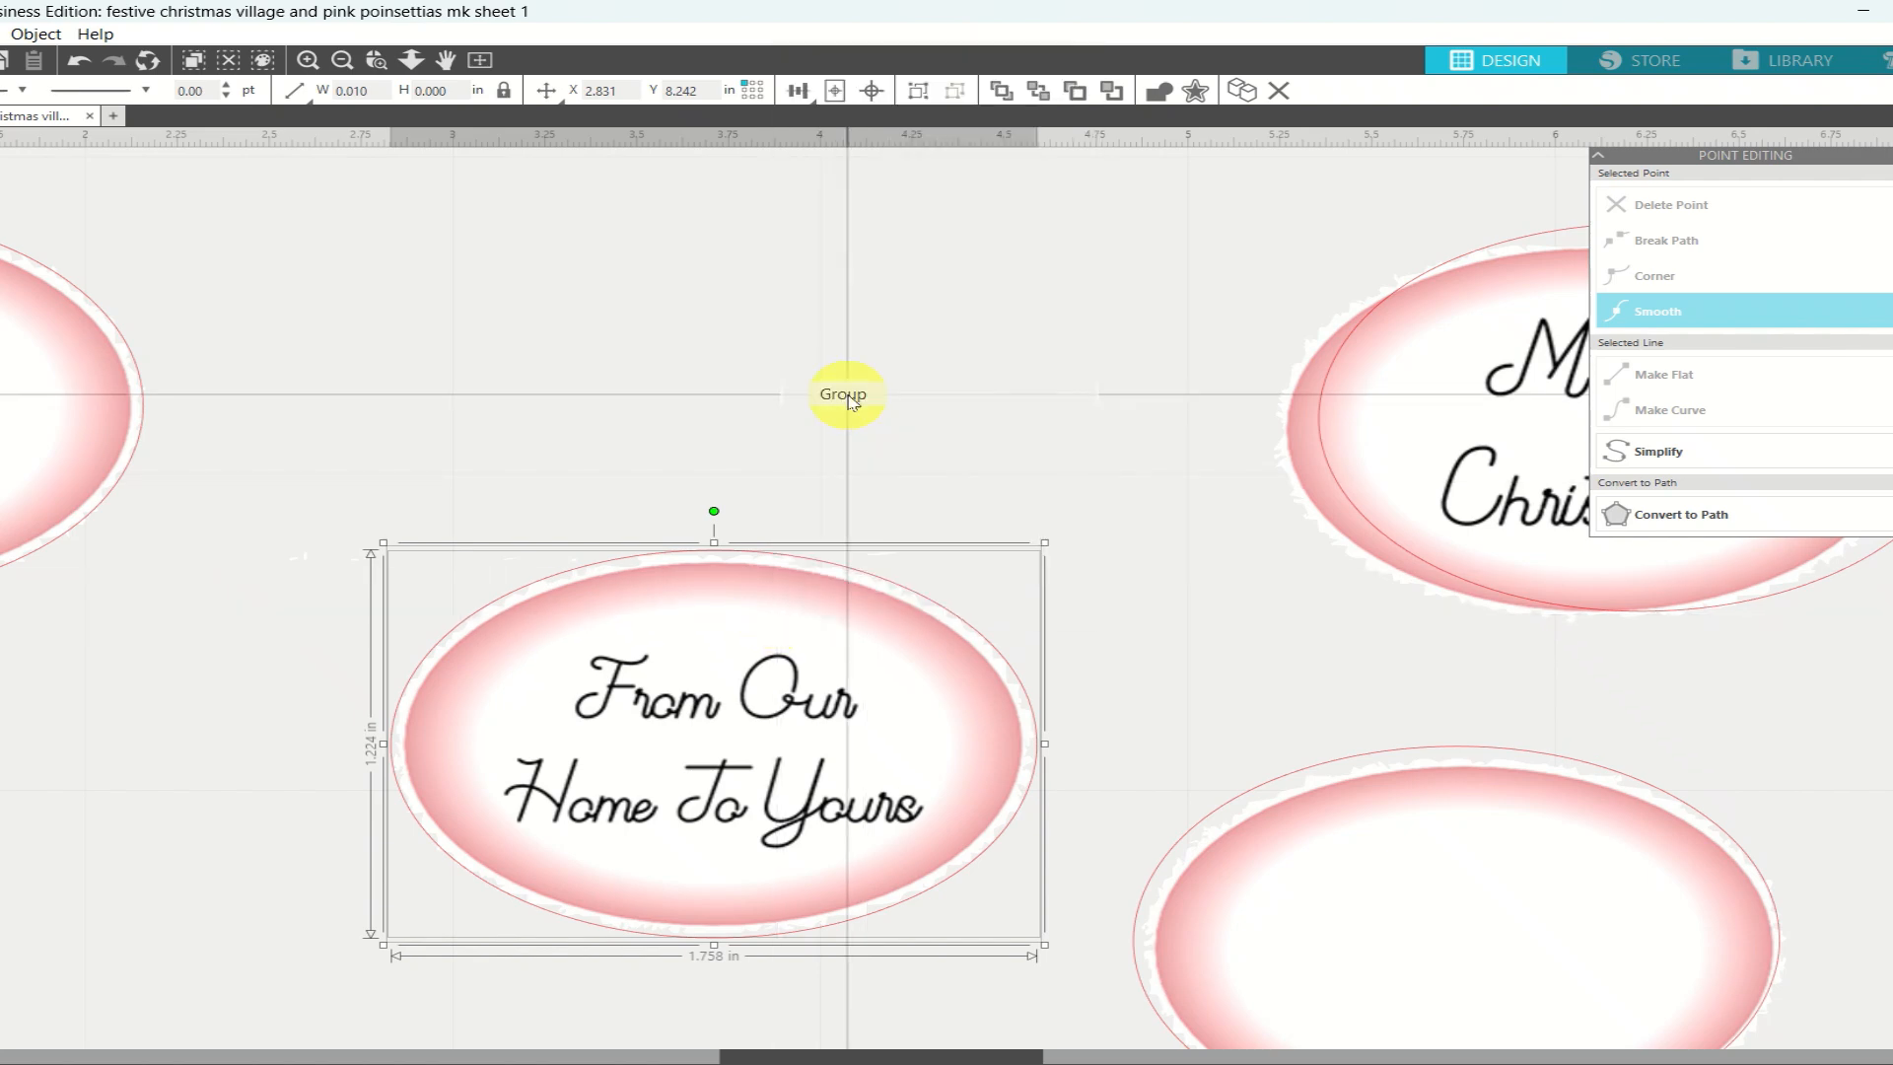
left_click_drag(824, 642, 655, 353)
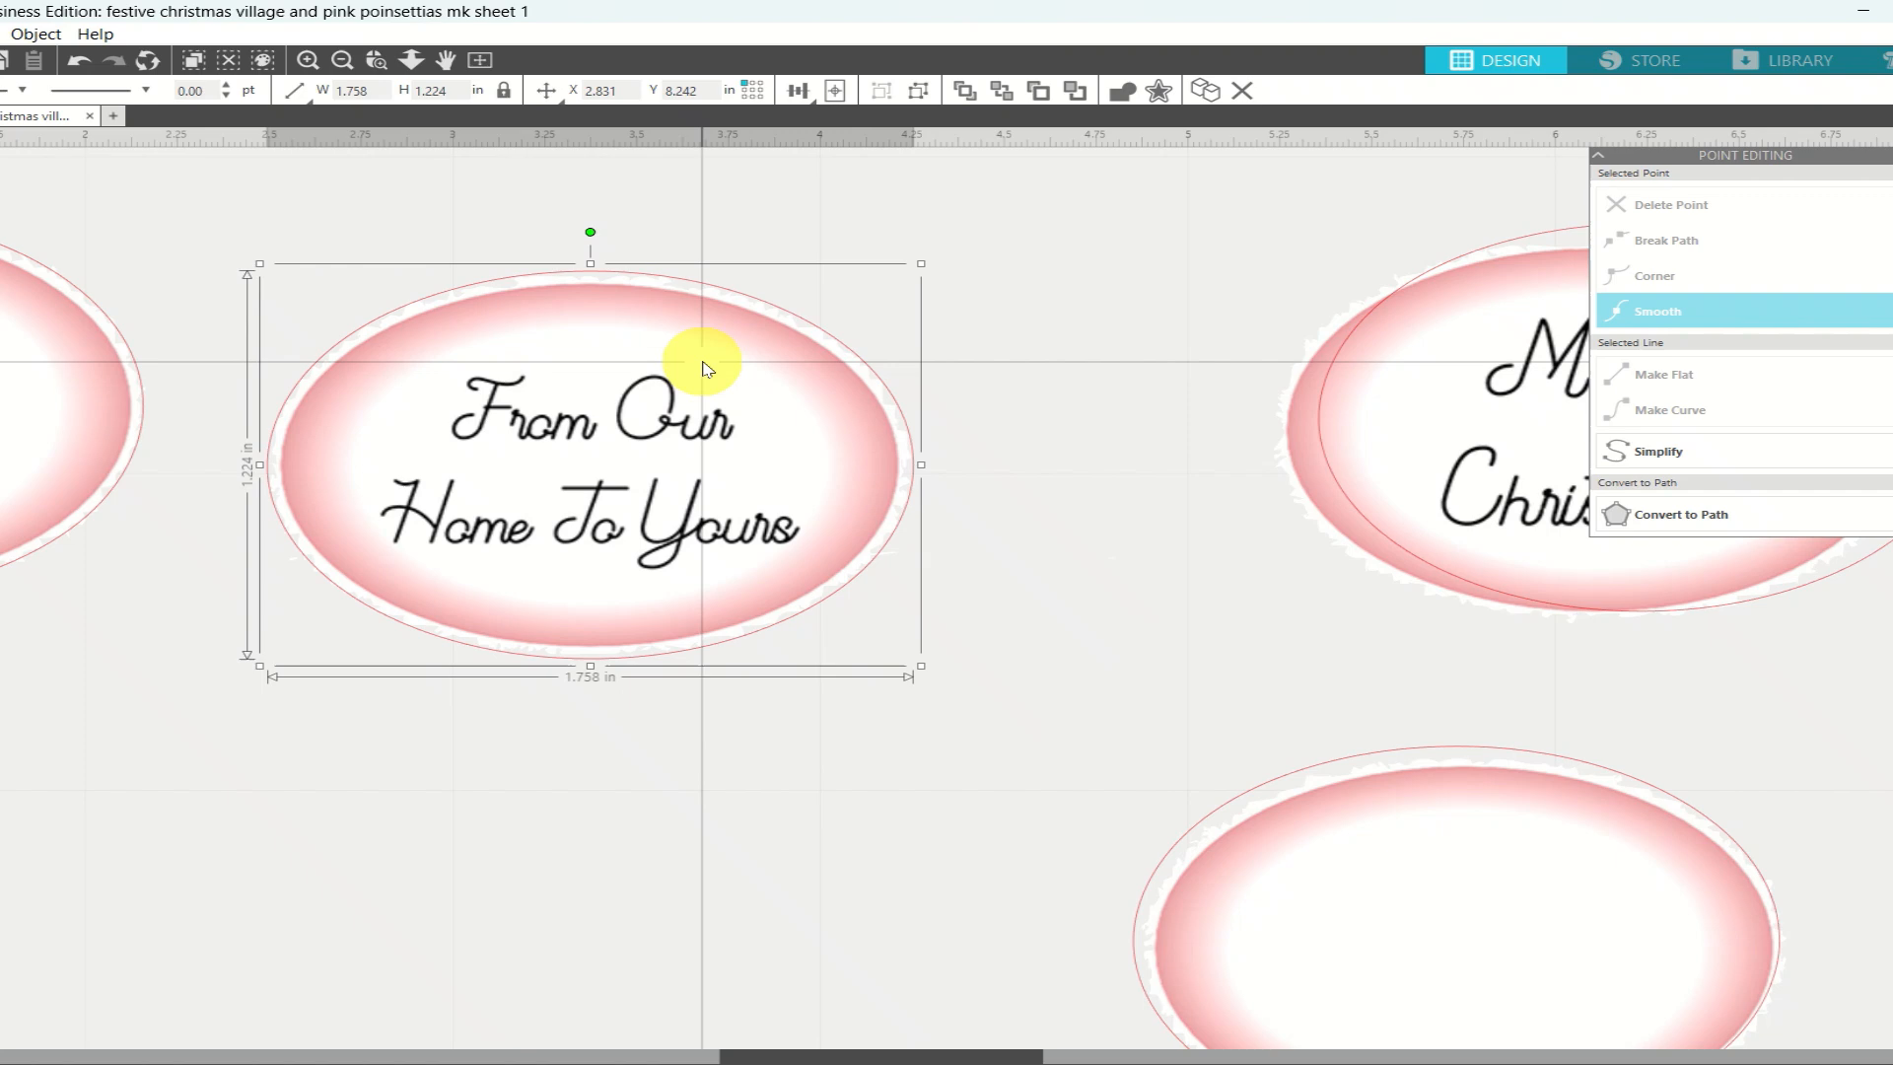
Center the "Merry Christmas" tag and its cut outline on each other
left_click(1406, 338)
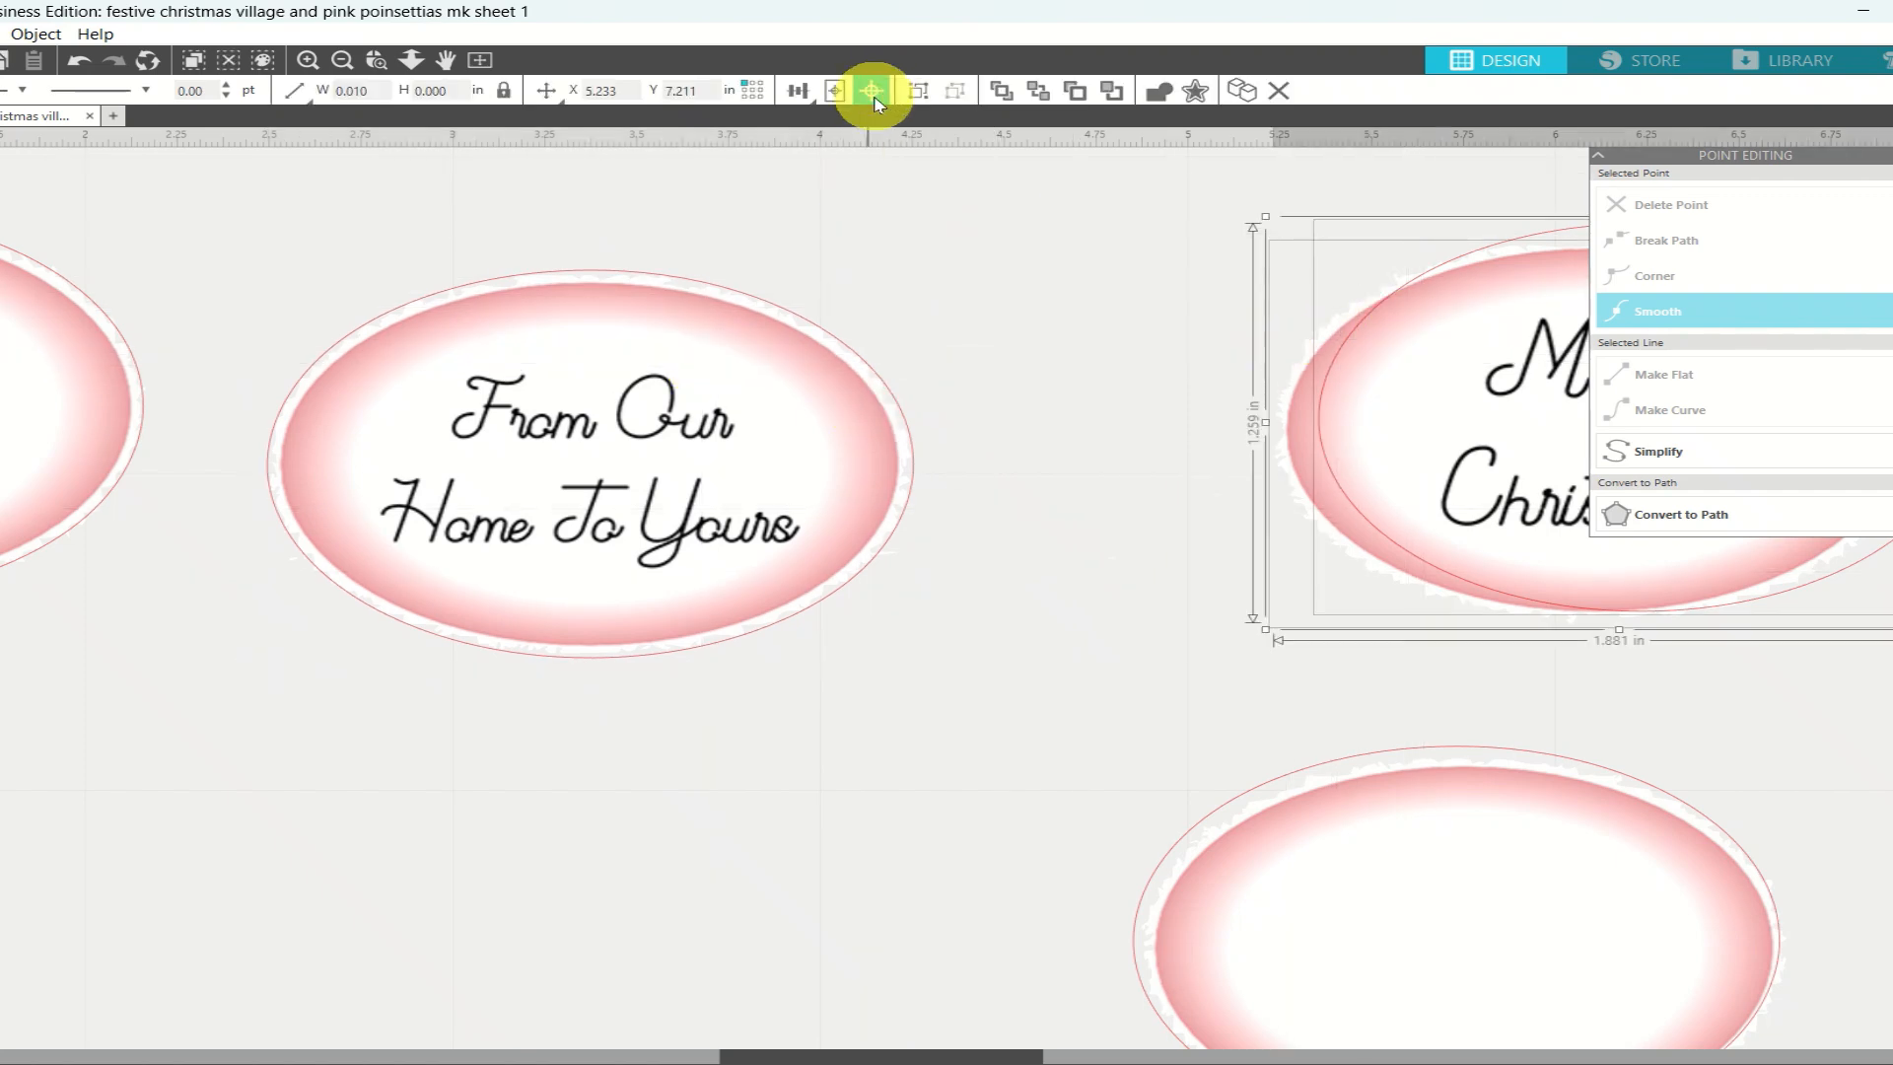
left_click(875, 102)
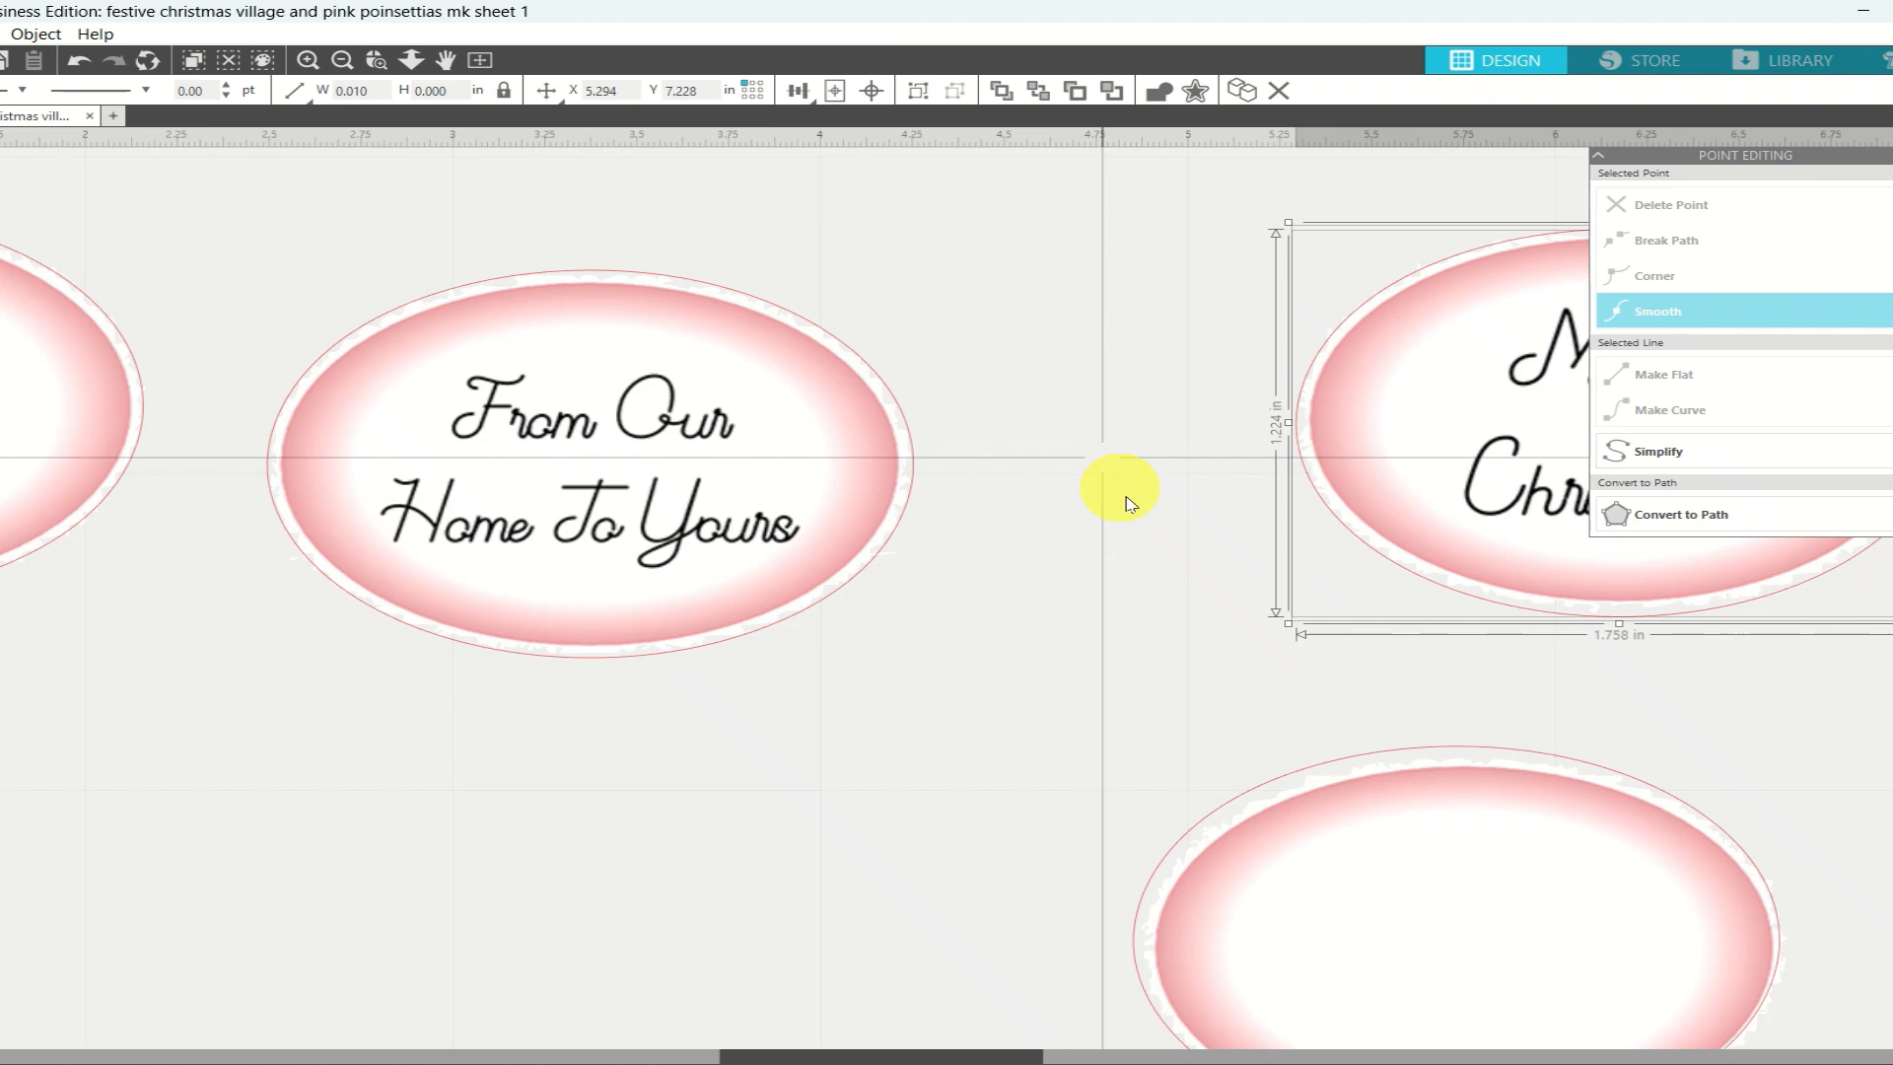
scroll(1118, 529, "right", 5)
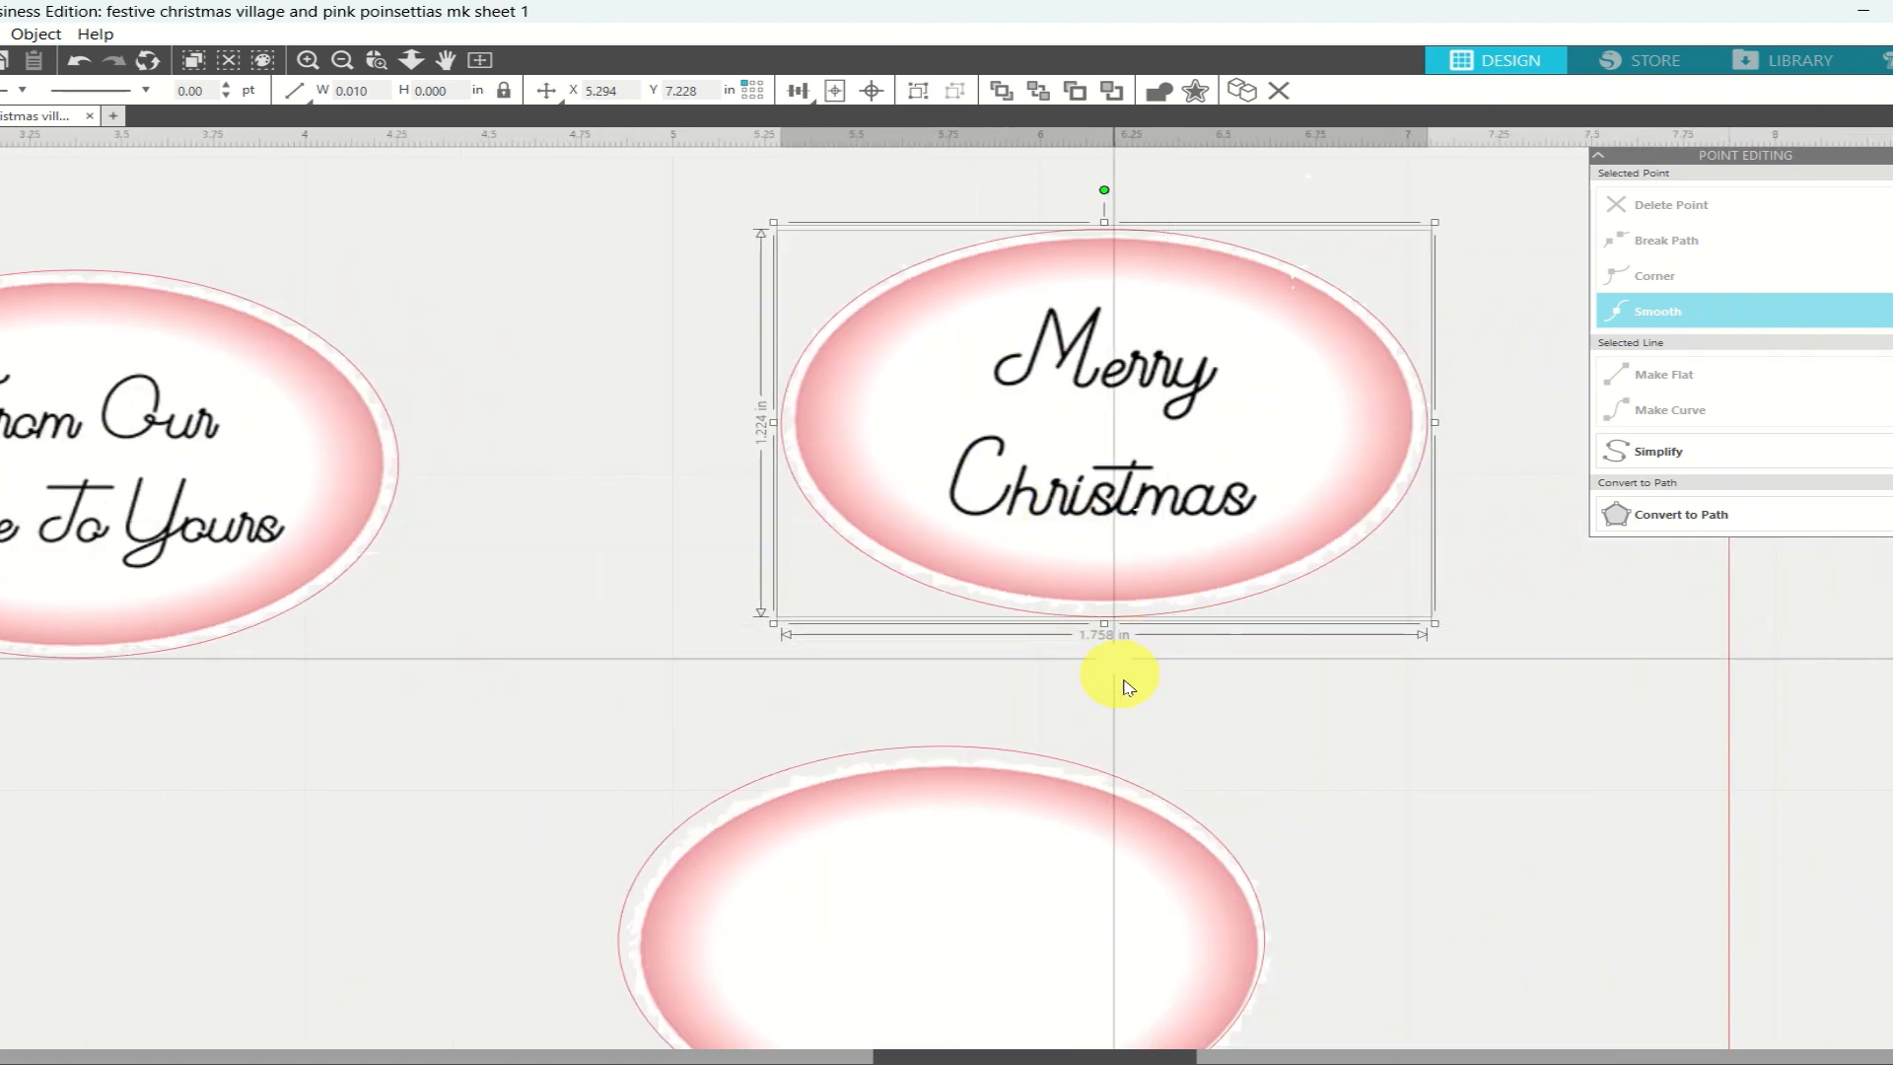
Nudge the "Merry Christmas" tag's outline up slightly and group it with the tag
left_click(1273, 655)
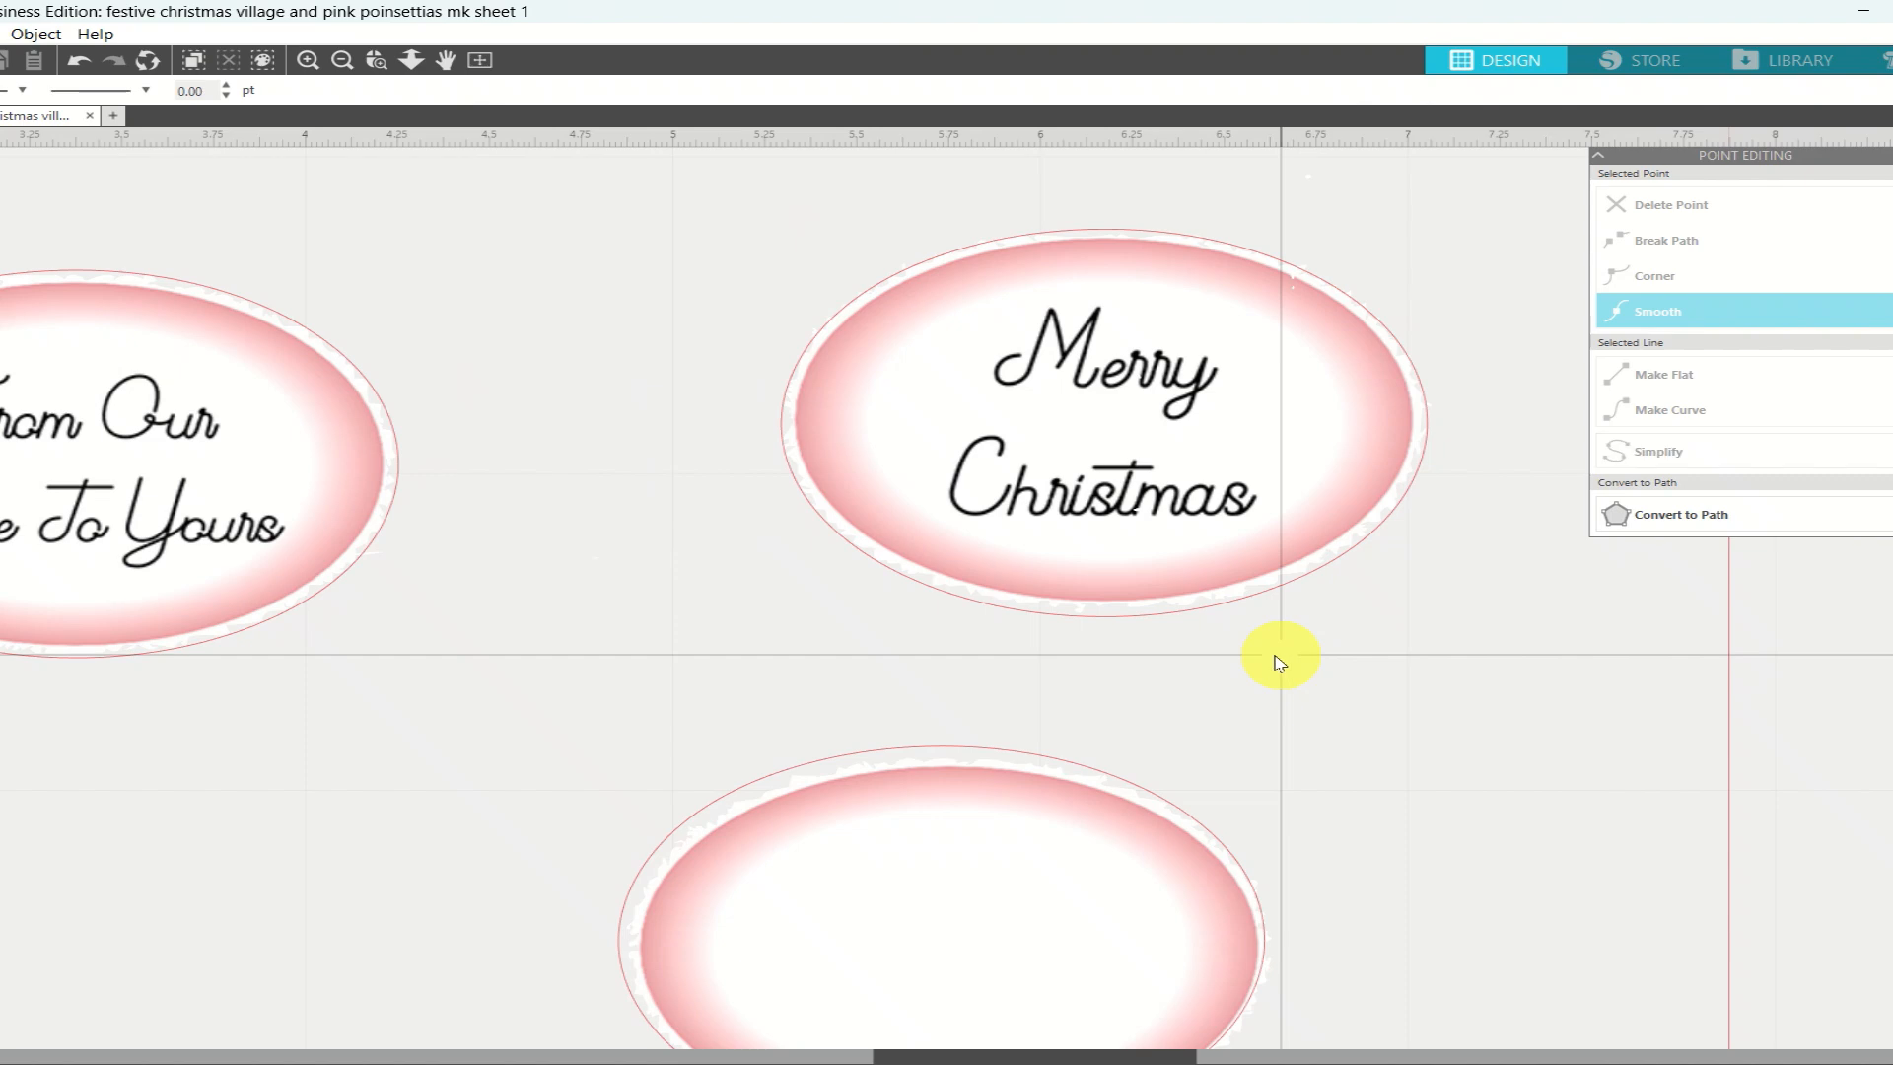
left_click(1134, 622)
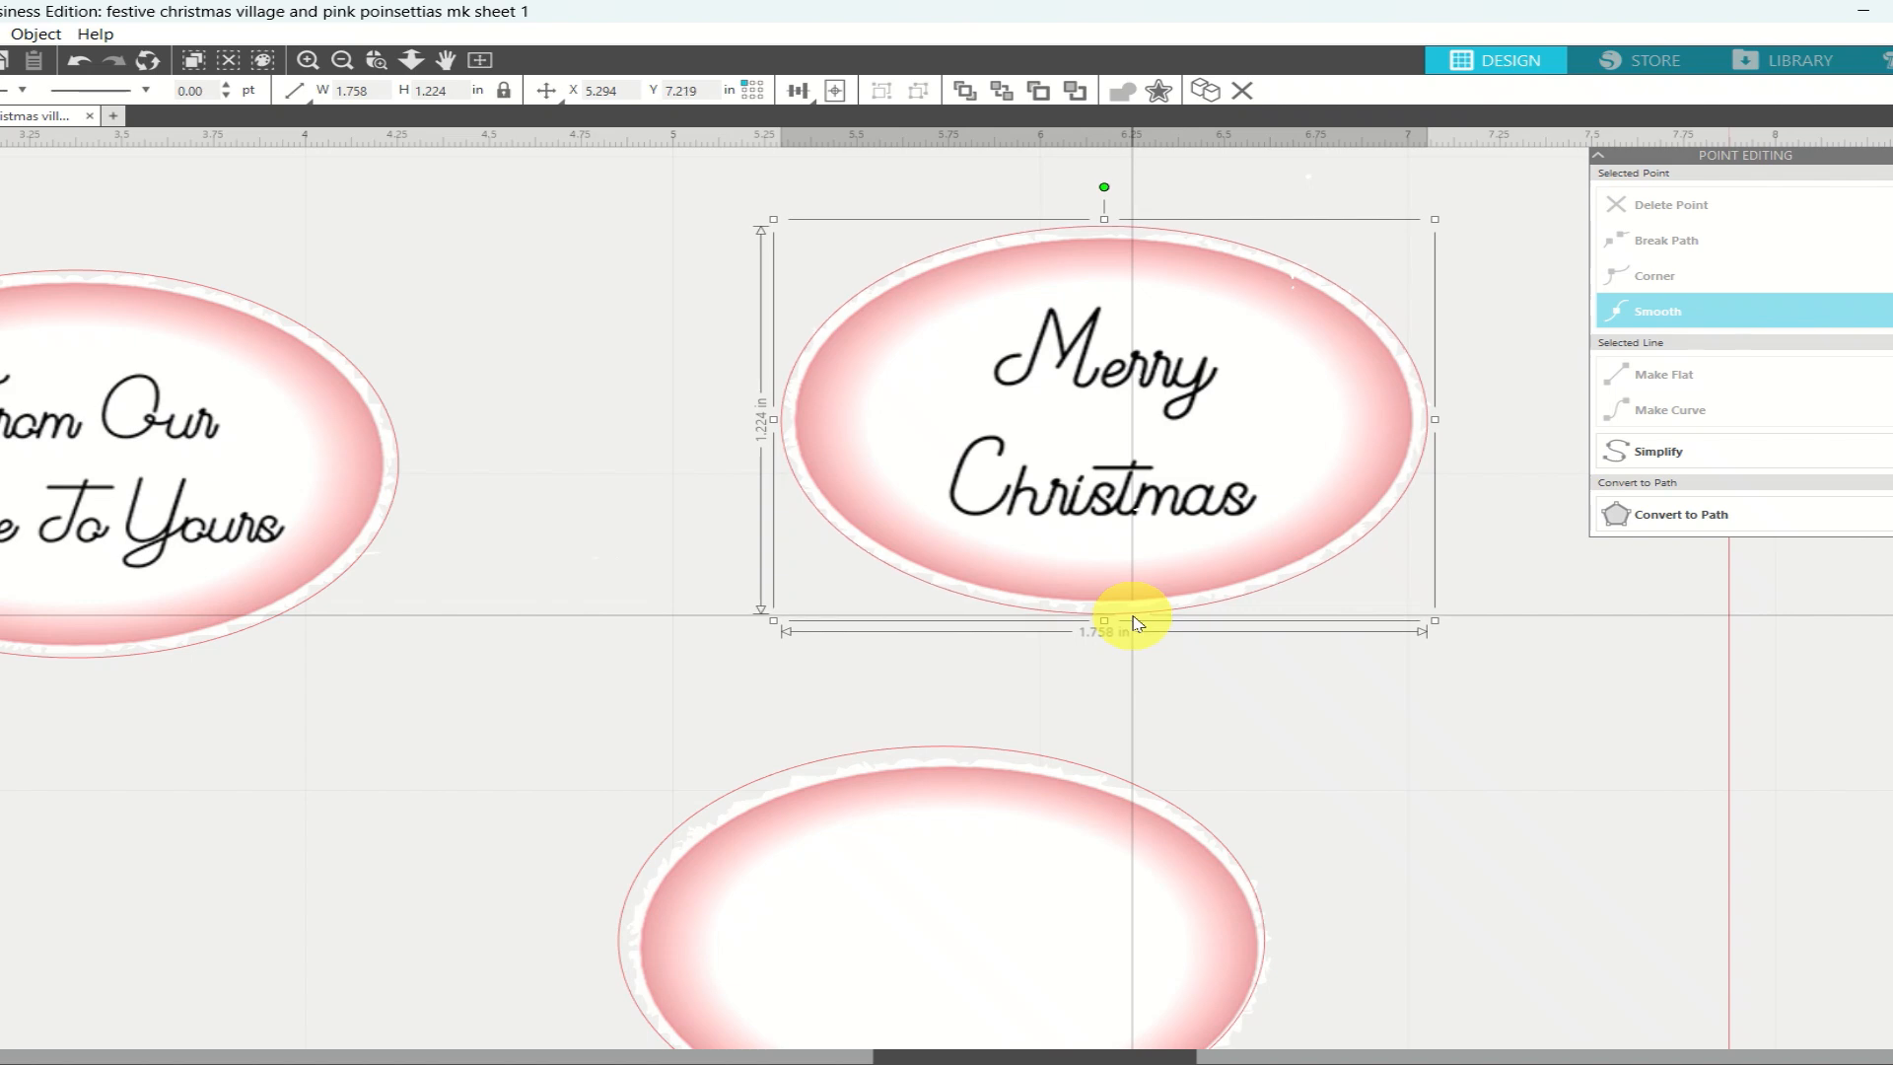
left_click_drag(568, 408, 909, 425)
right_click(910, 434)
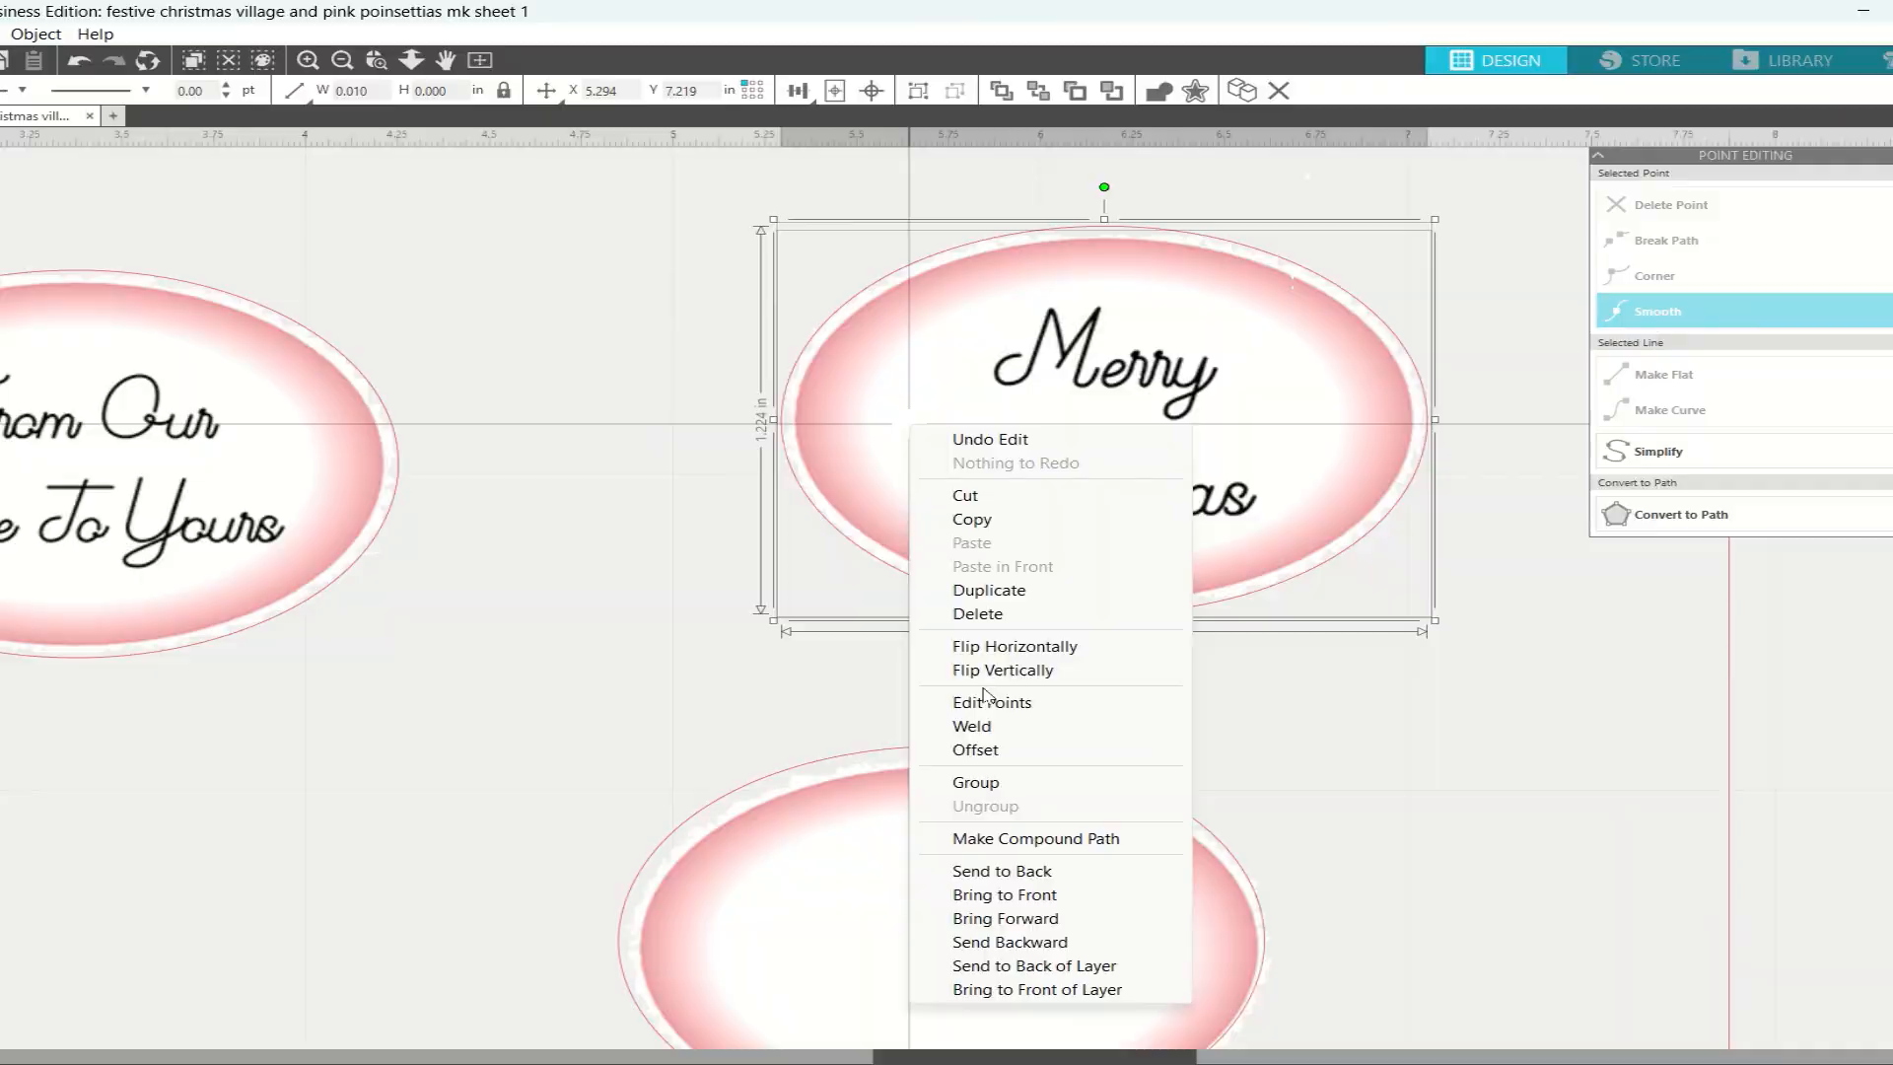
left_click(1004, 784)
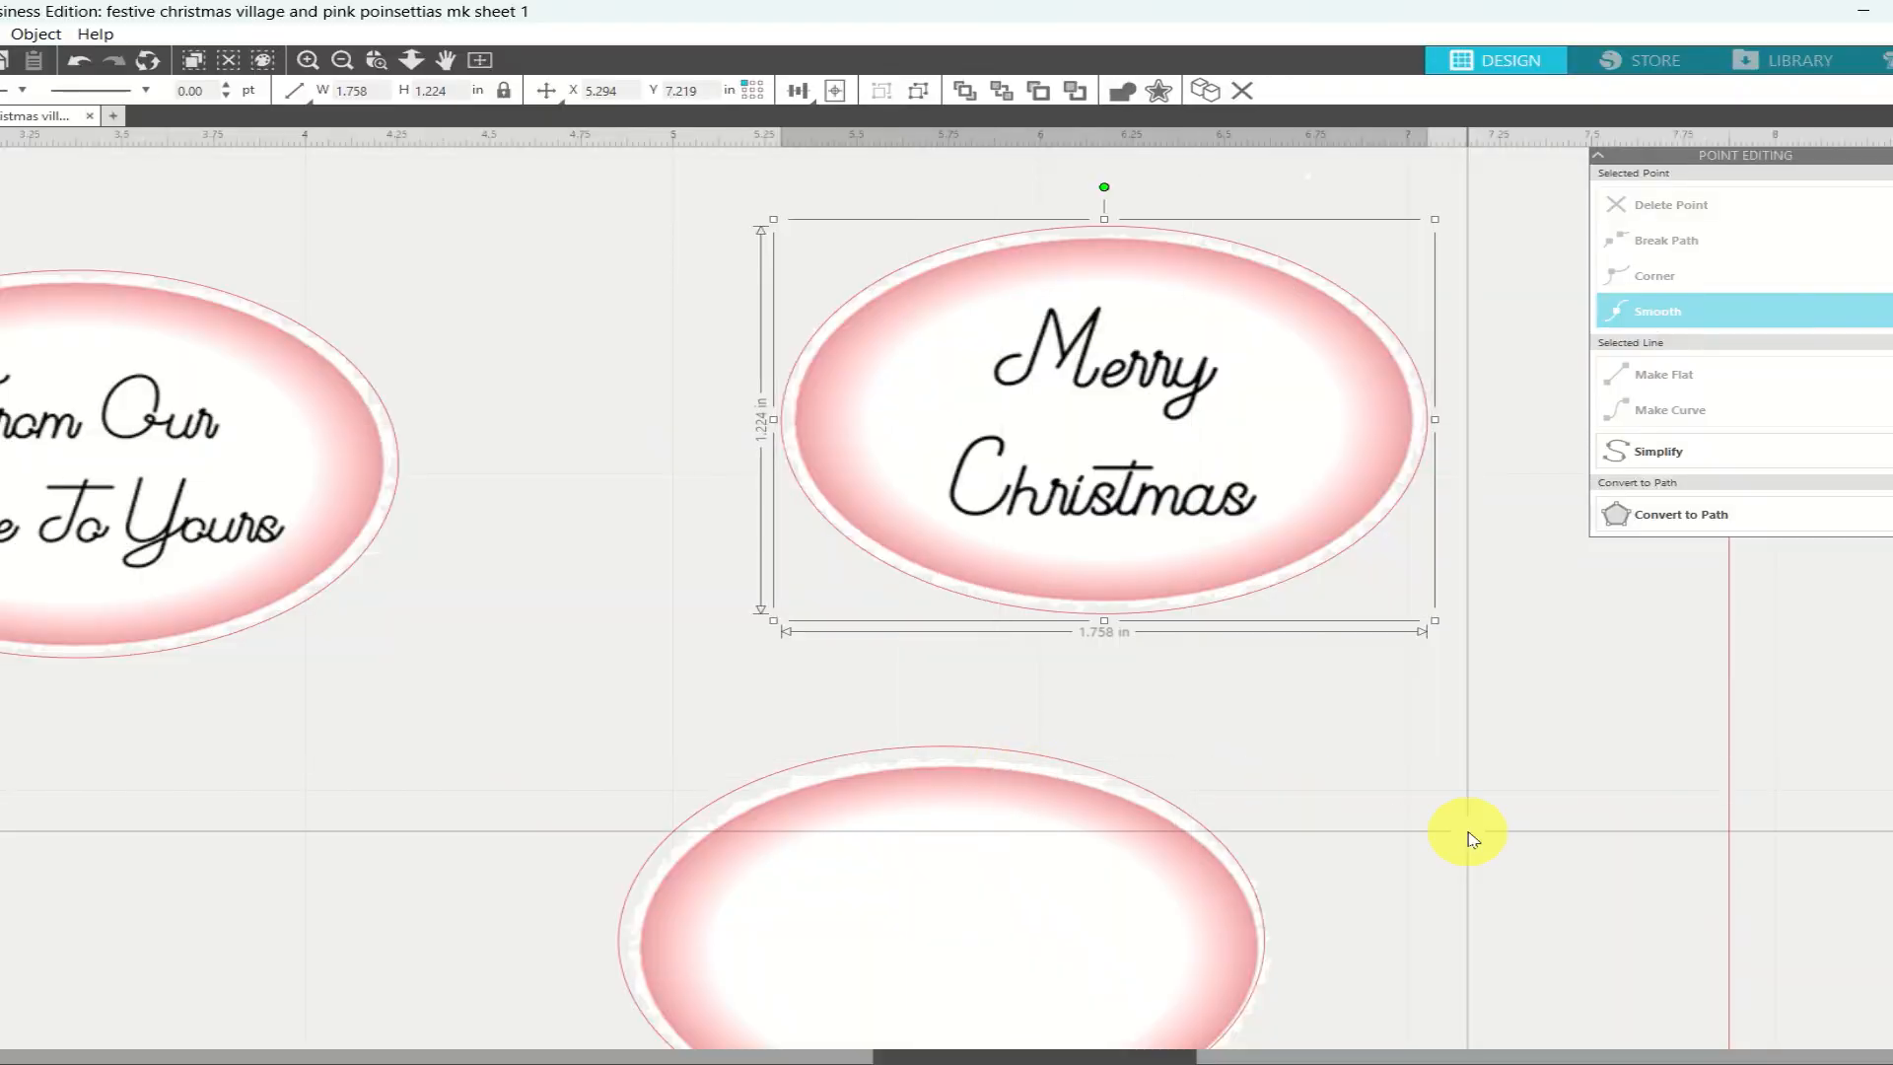
Nudge the blank oval tag into the middle of its cut outline and group the two
scroll(1469, 832, "down", 3)
scroll(1470, 835, "down", 2)
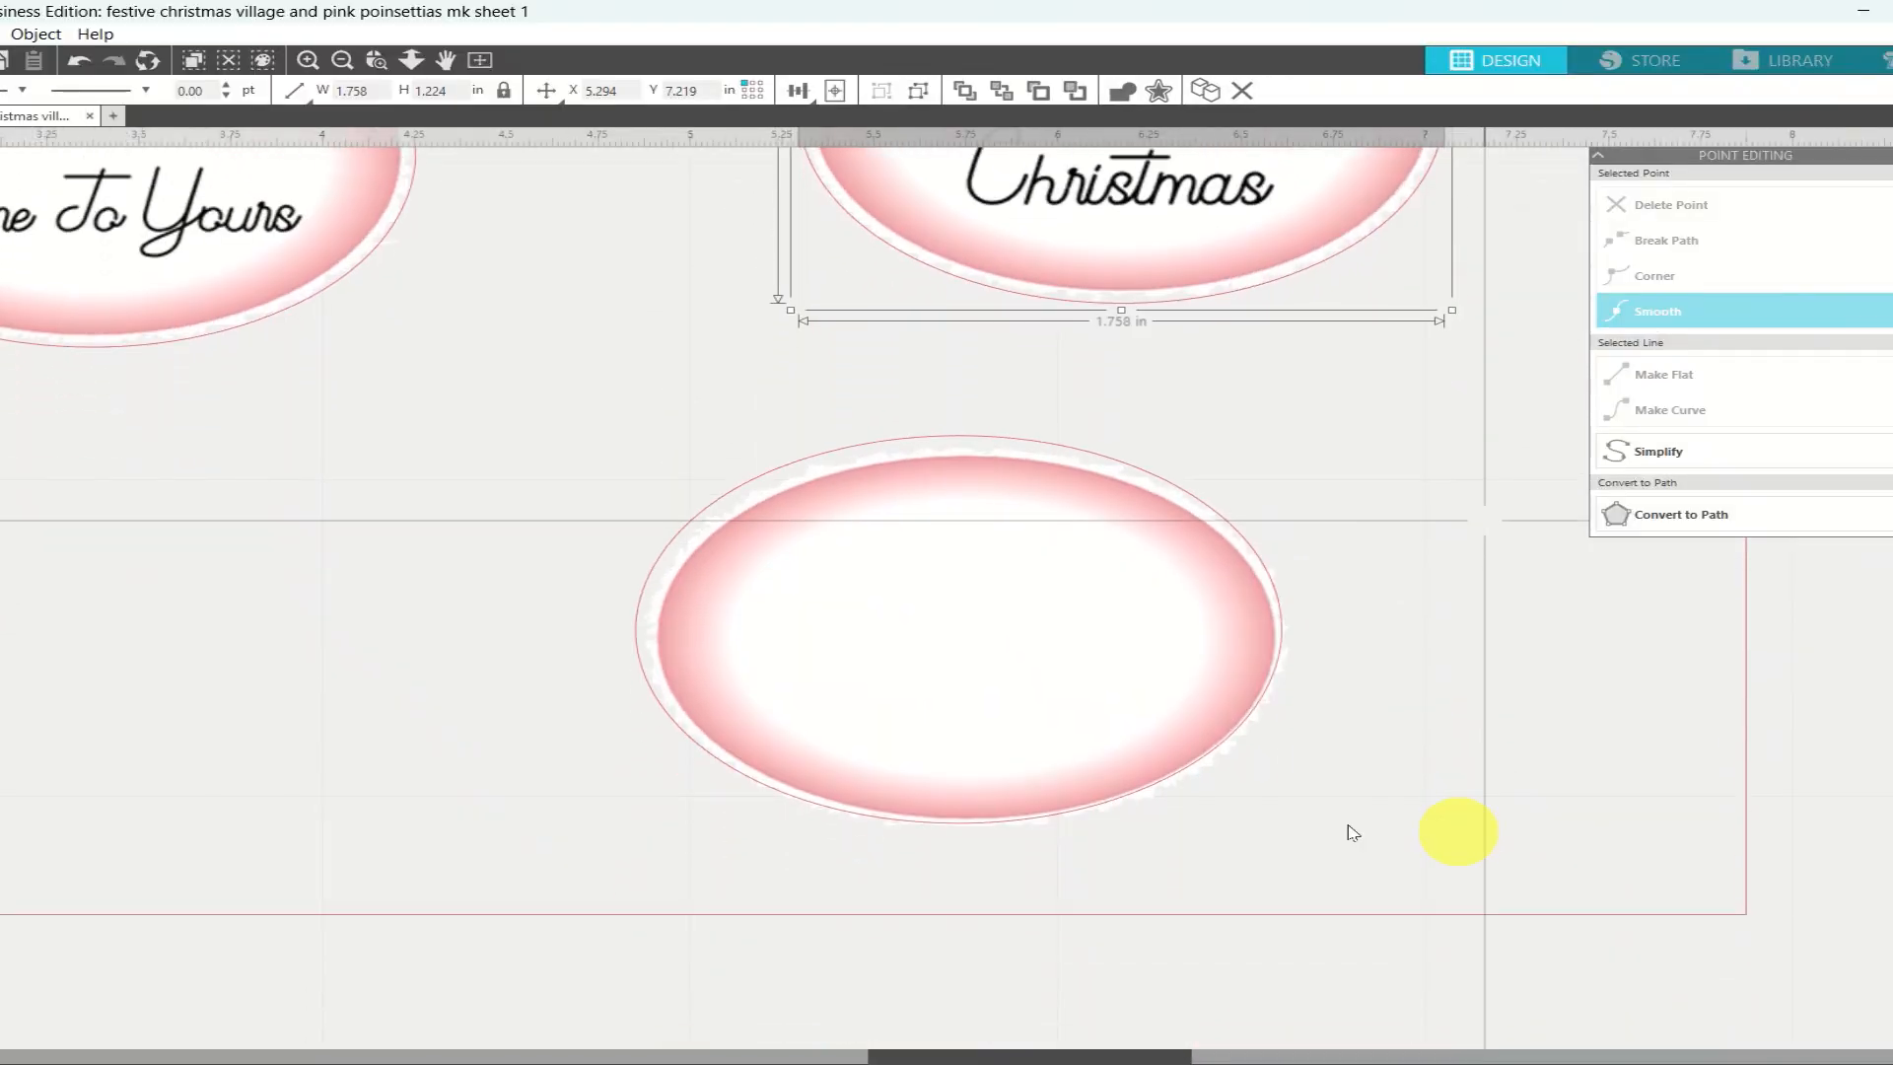
left_click(1025, 687)
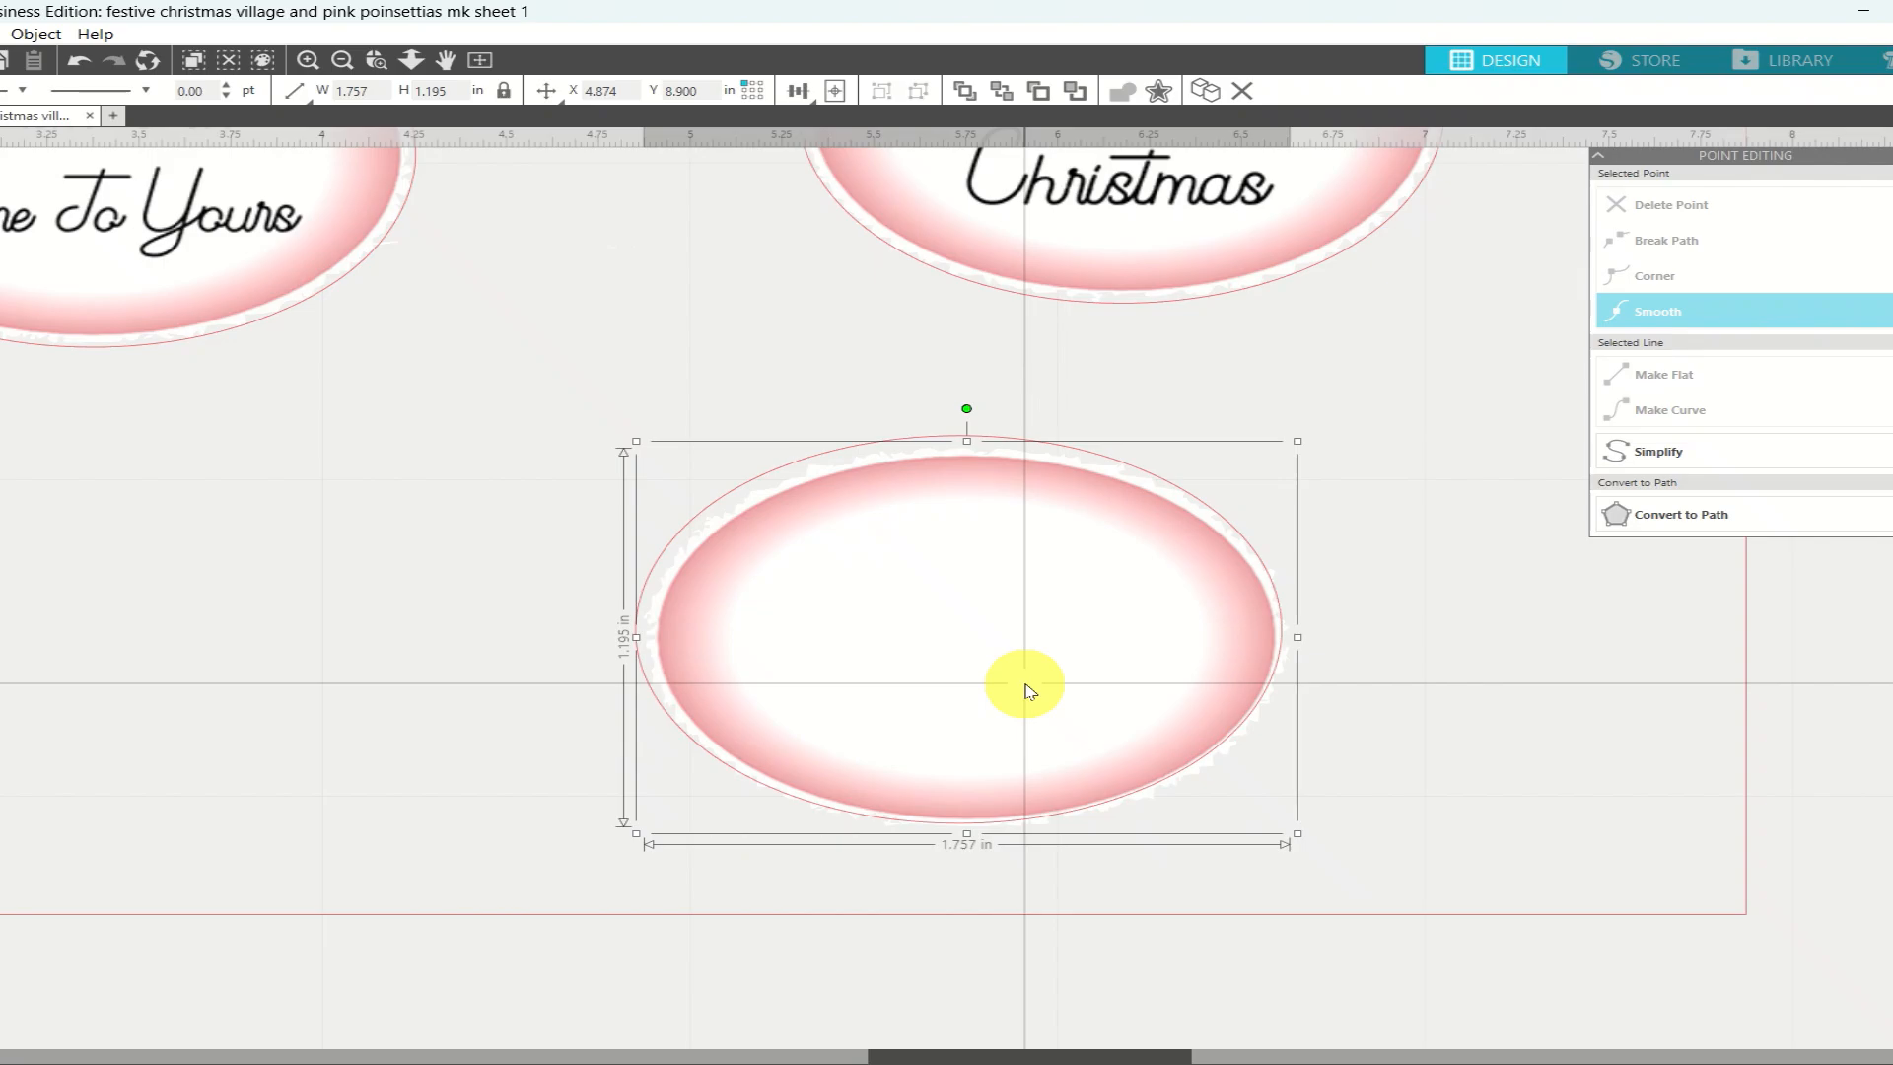
key("Up")
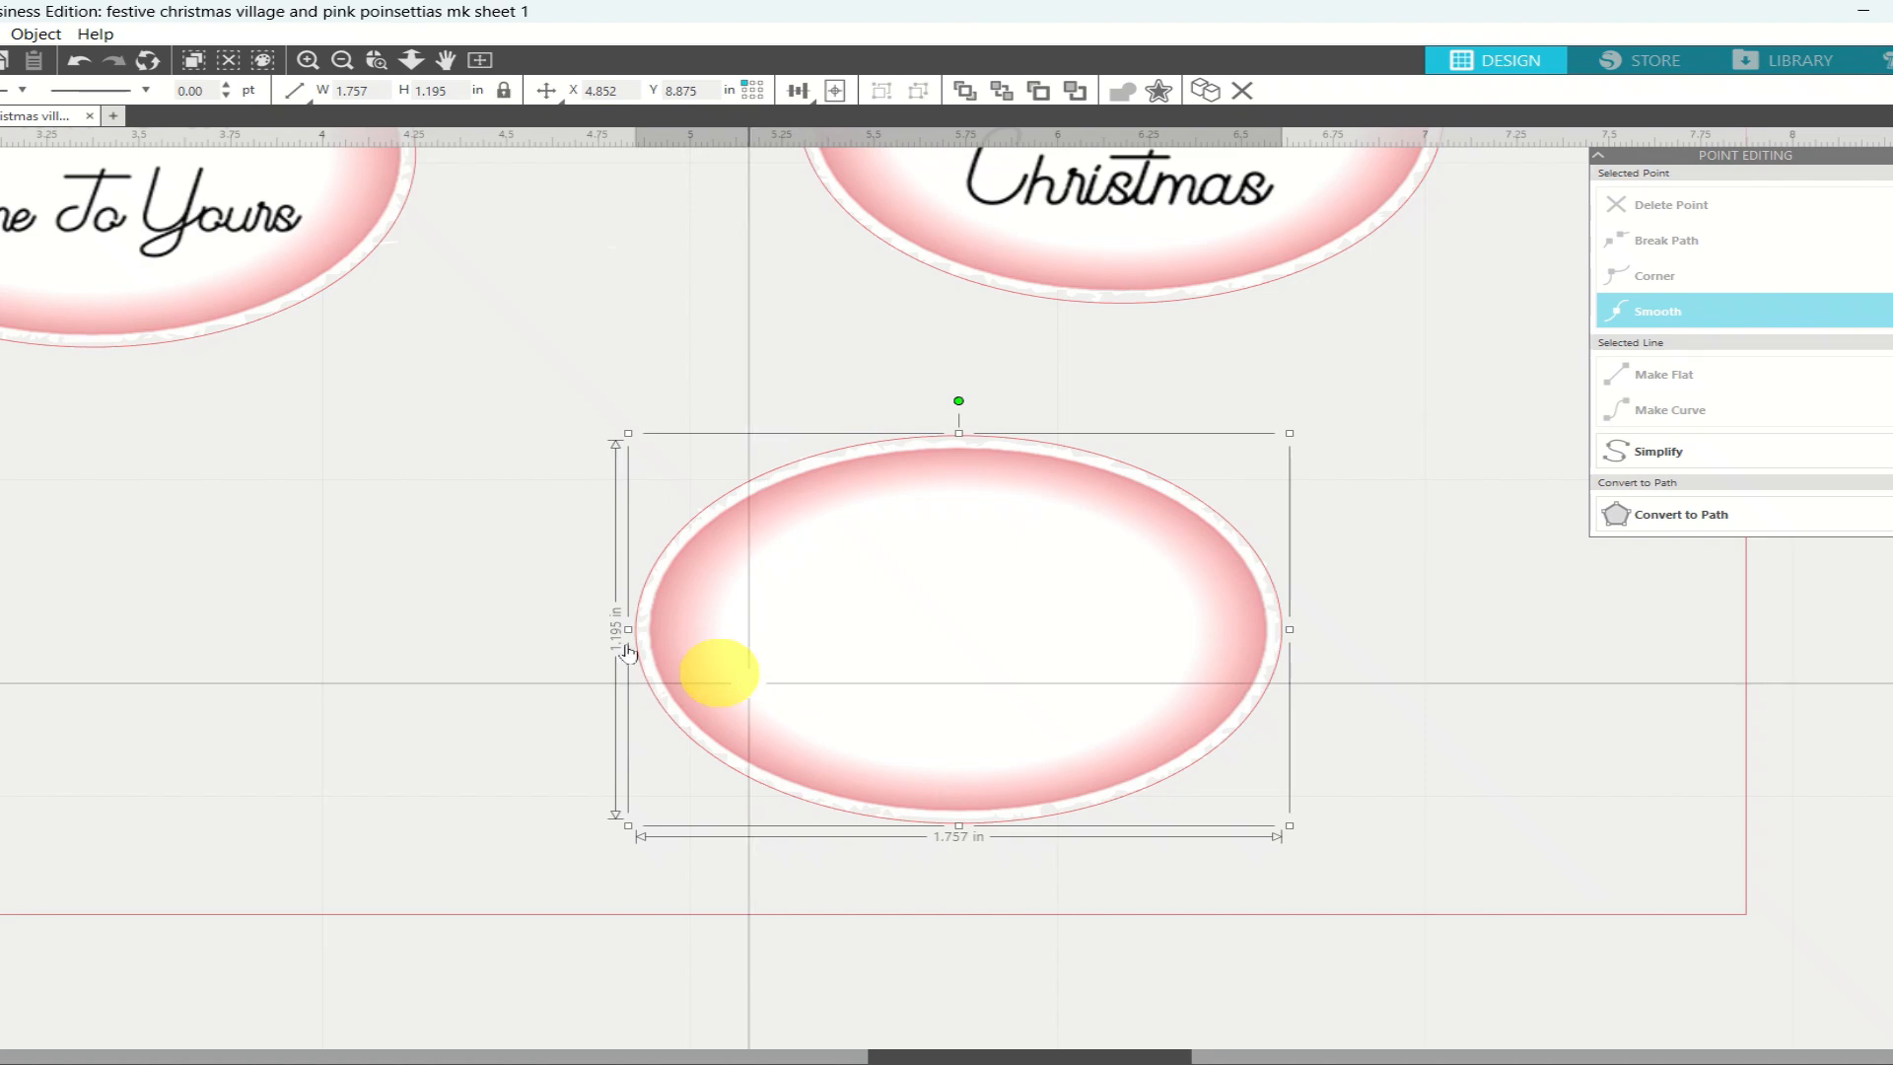
left_click(433, 643)
left_click(784, 650)
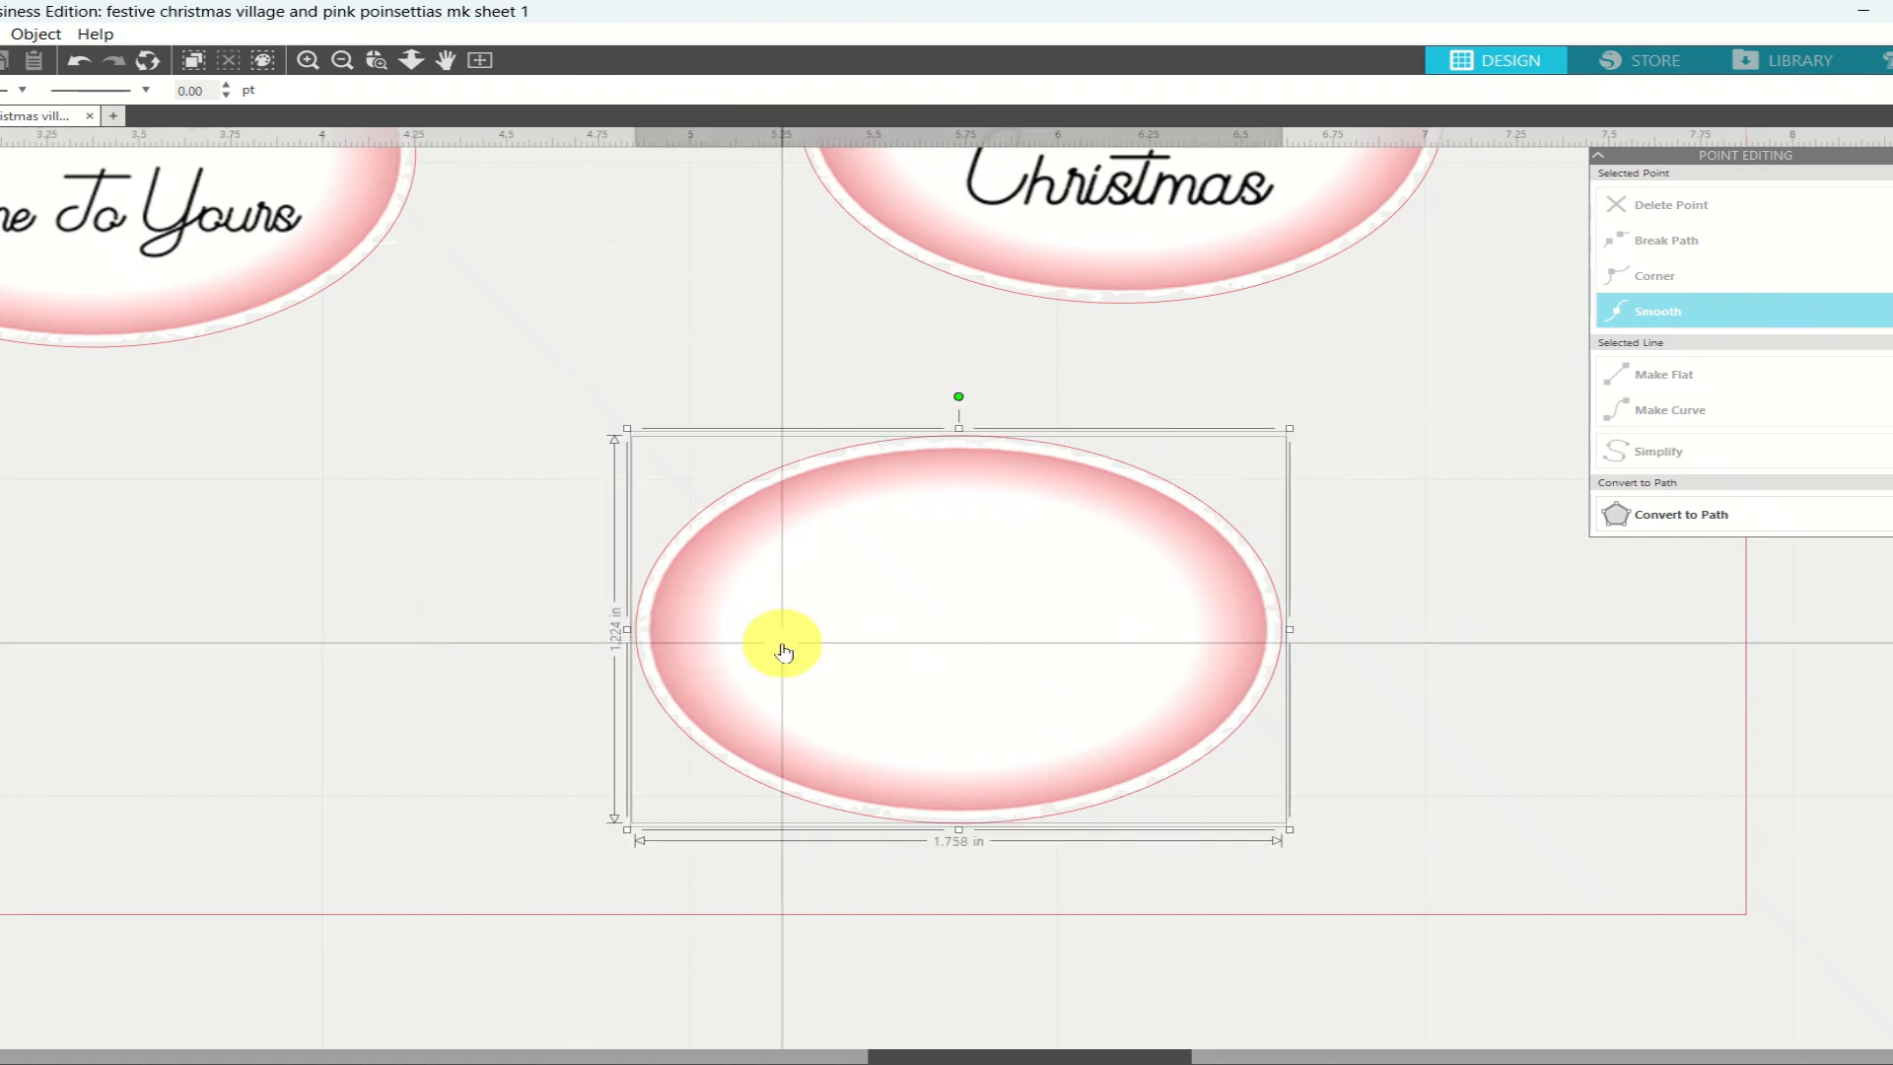
right_click(783, 650)
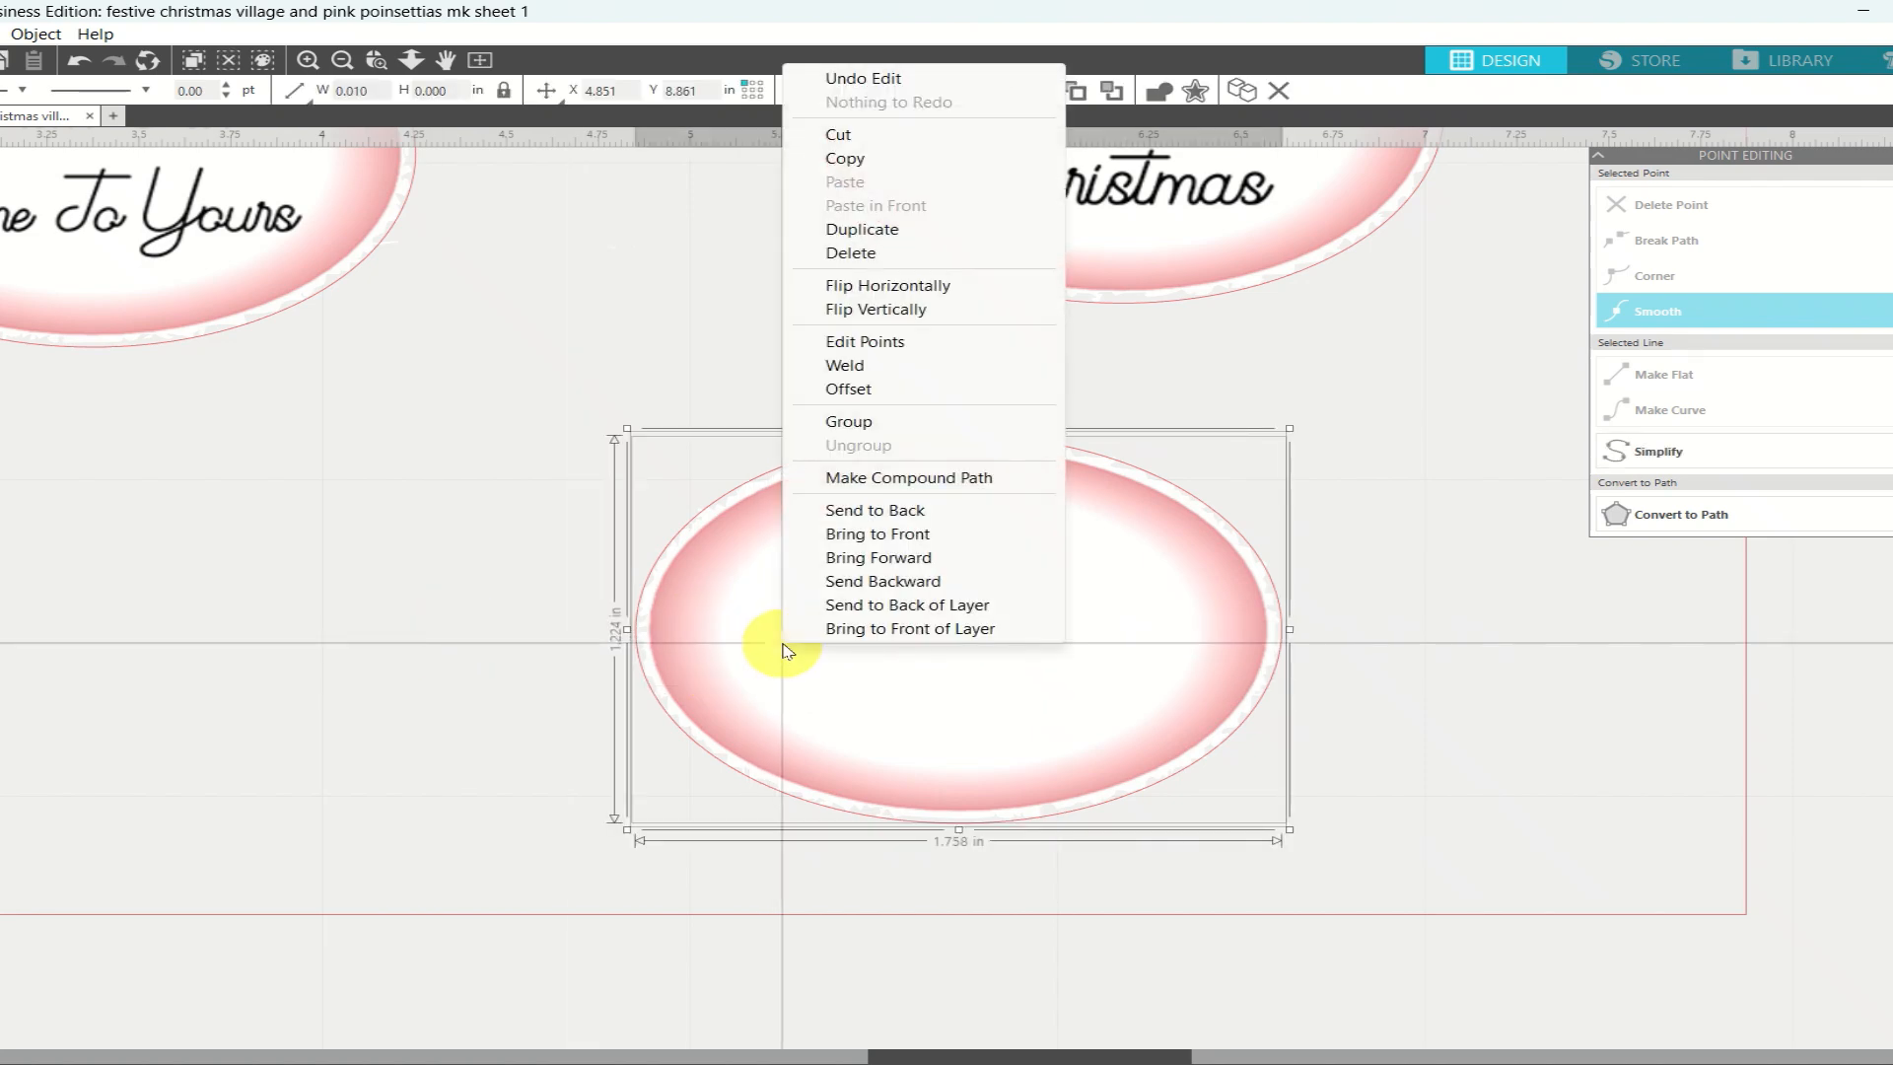
left_click(875, 428)
Move the grouped blank tag into the lower-right corner of the area inside the registration marks
left_click_drag(946, 528, 658, 441)
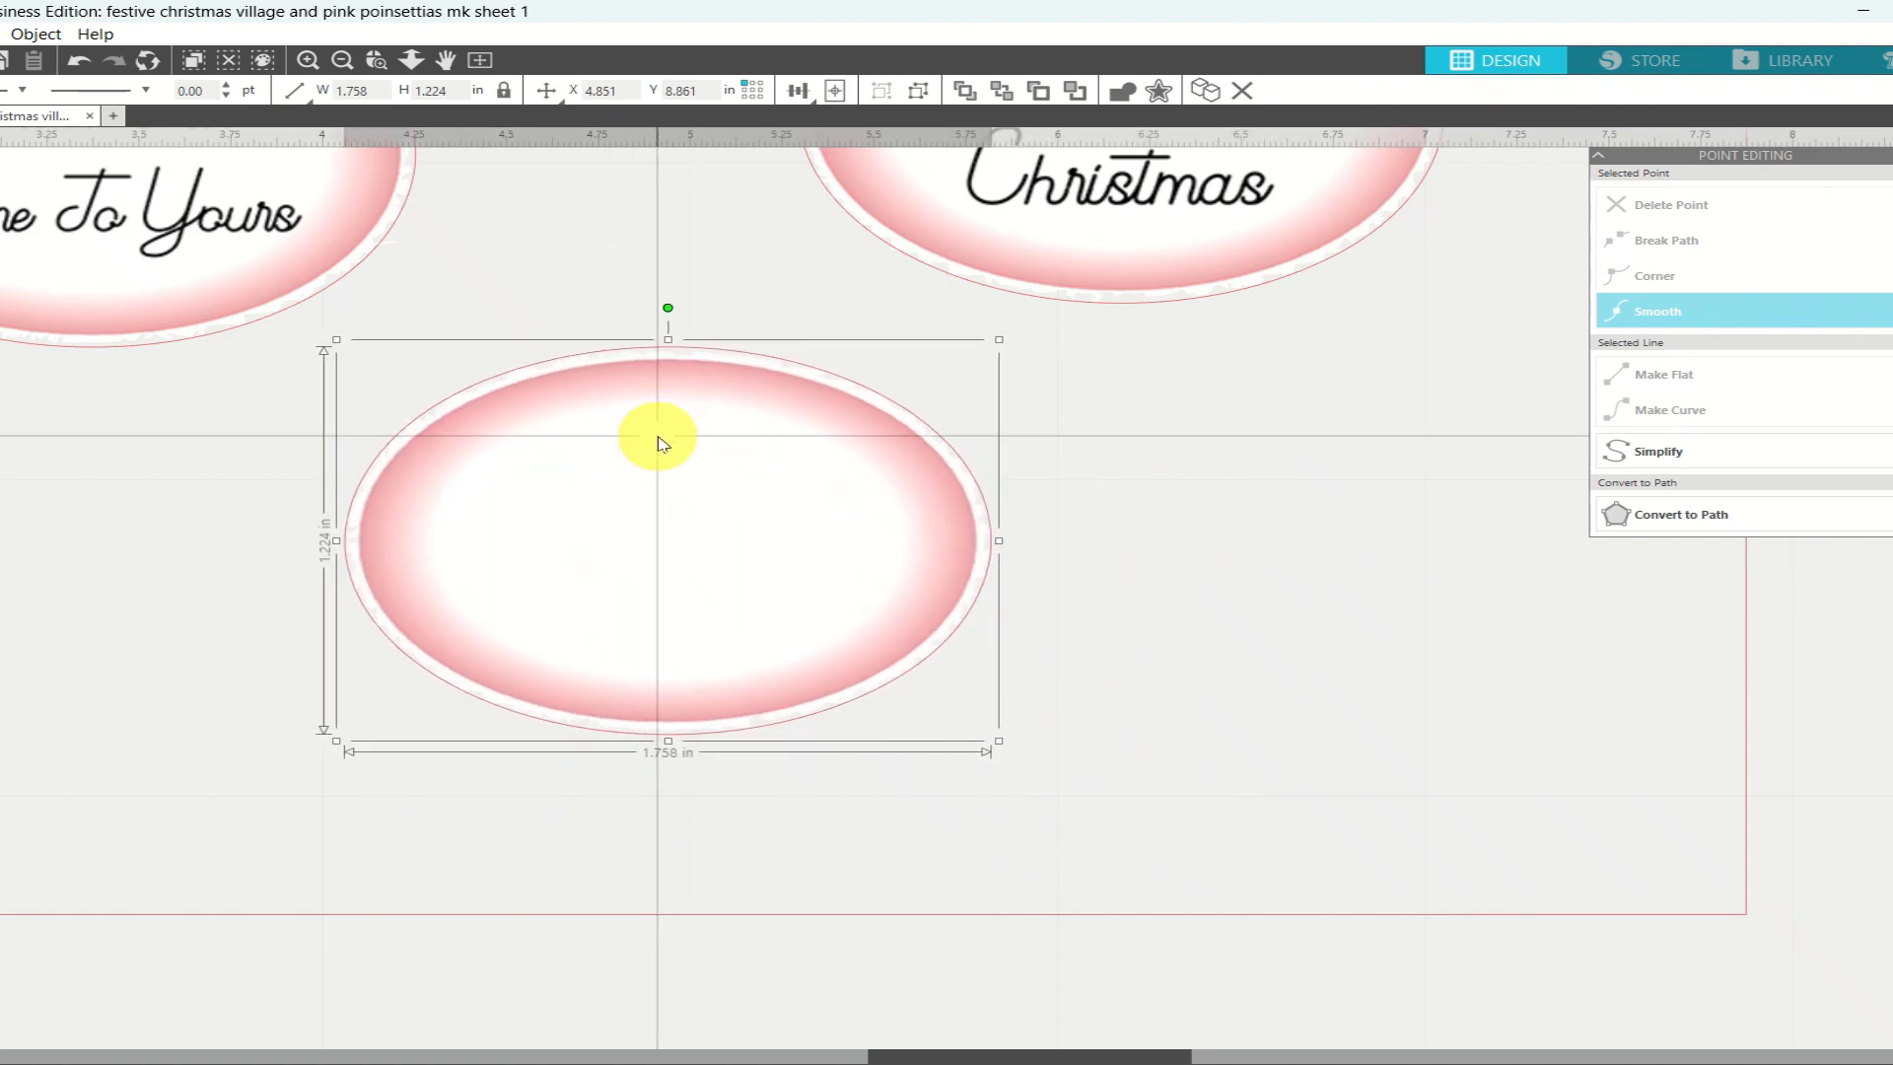
left_click(480, 60)
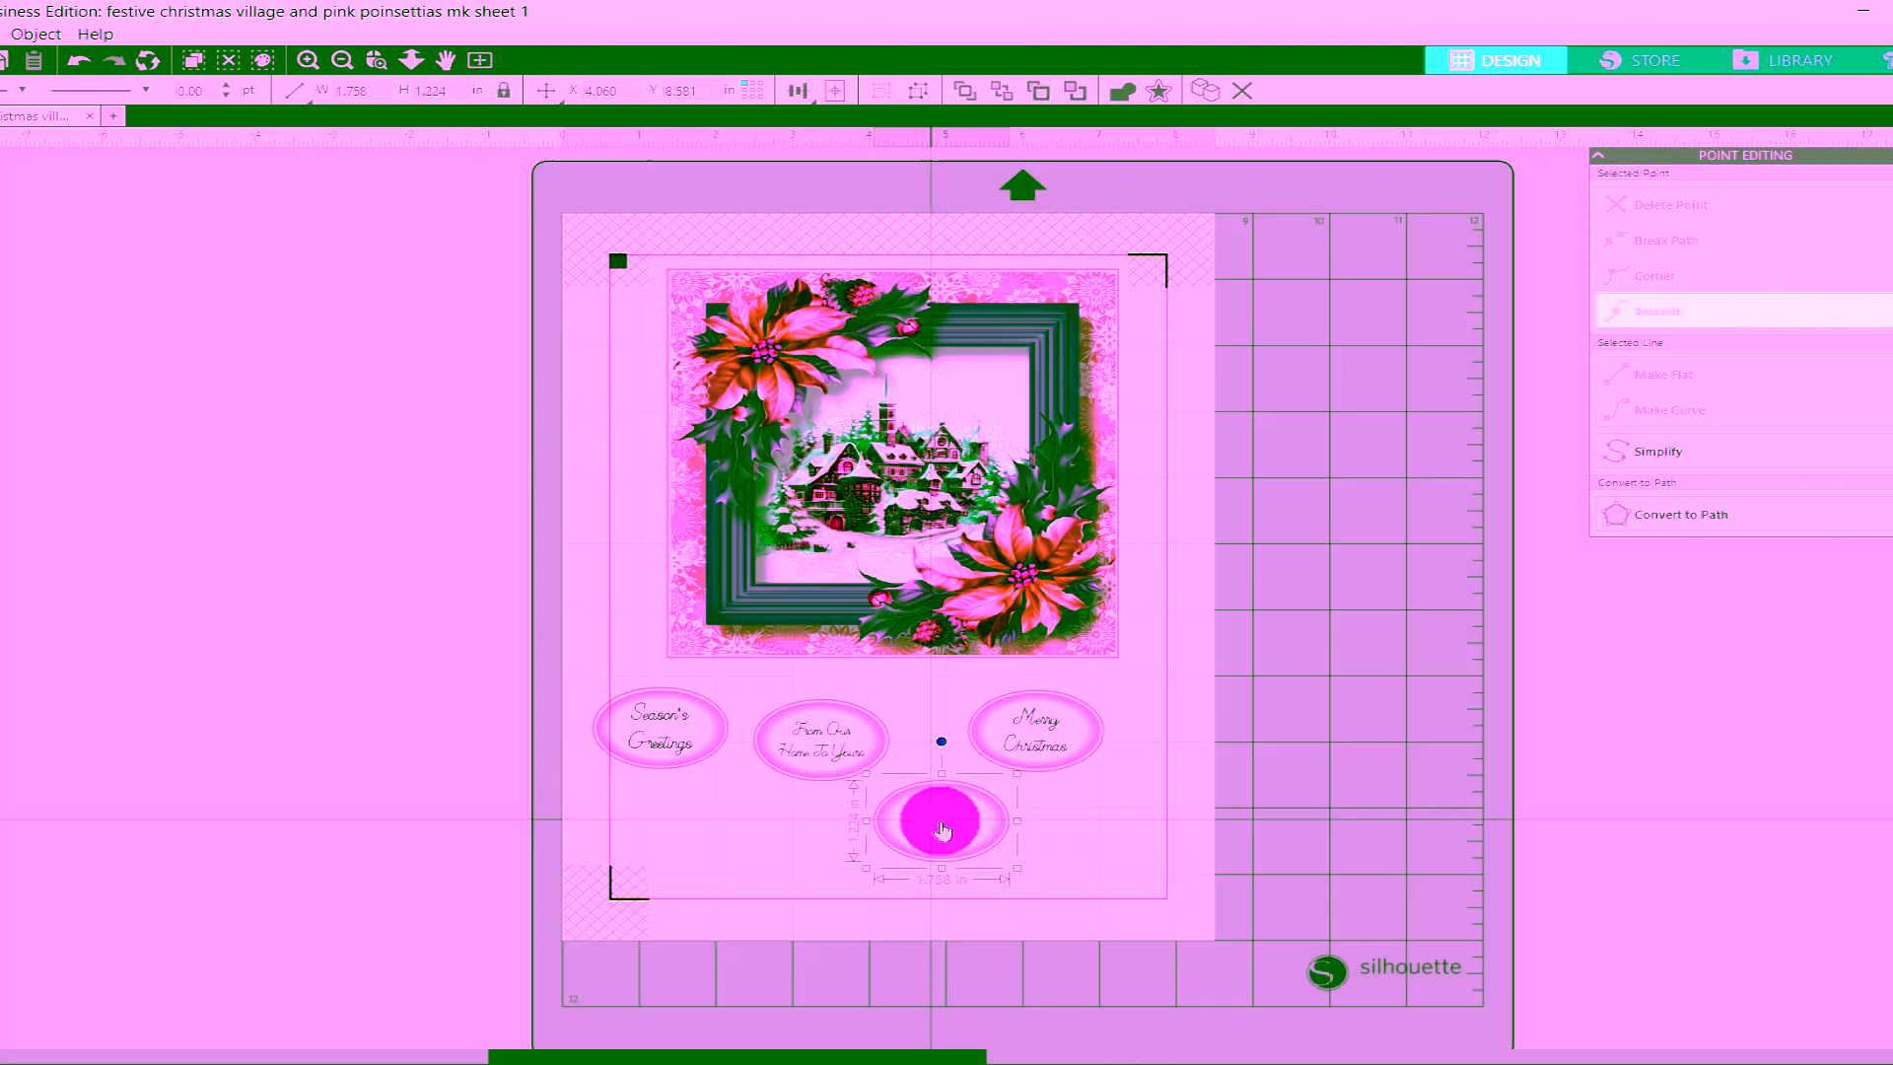
left_click_drag(942, 831, 1097, 863)
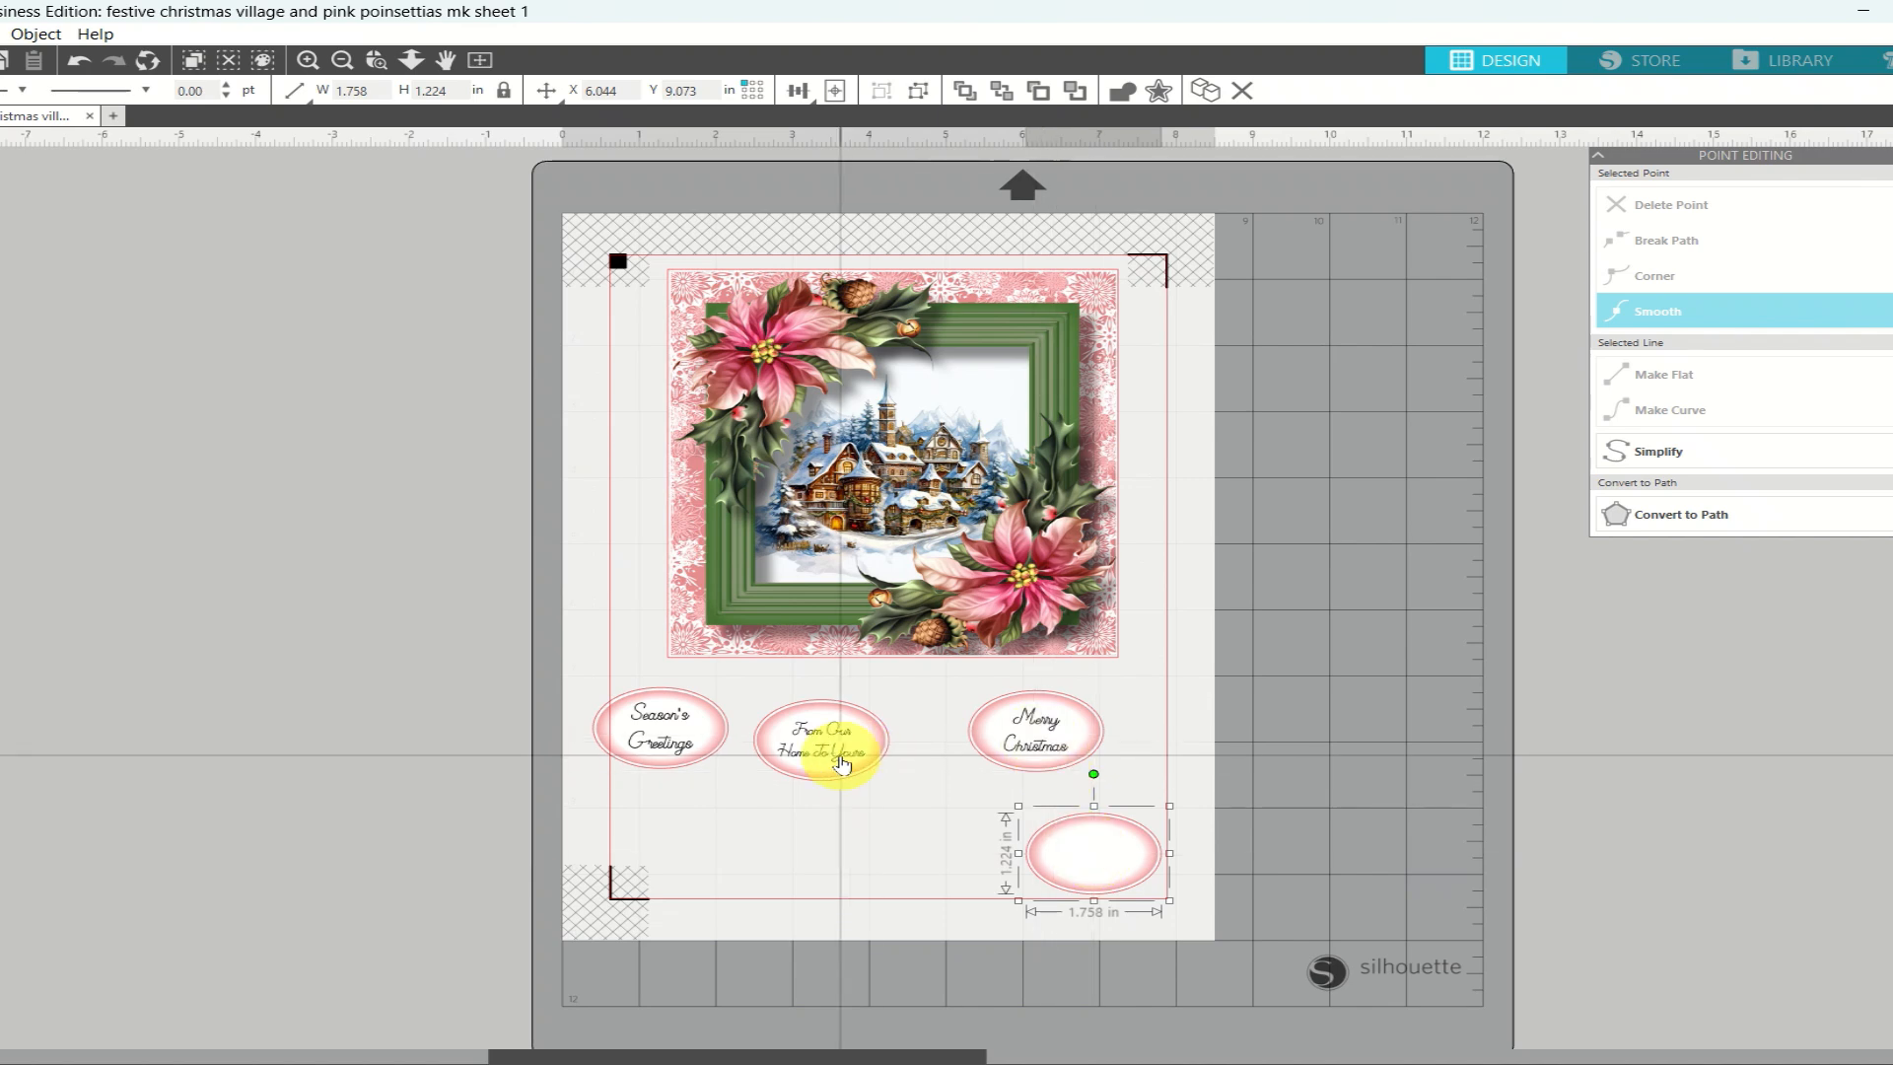
Place the "From Our Home To Yours" and "Season's Greetings" tags along the lower cut border, with "Merry Christmas" above and between them
left_click_drag(839, 759, 966, 871)
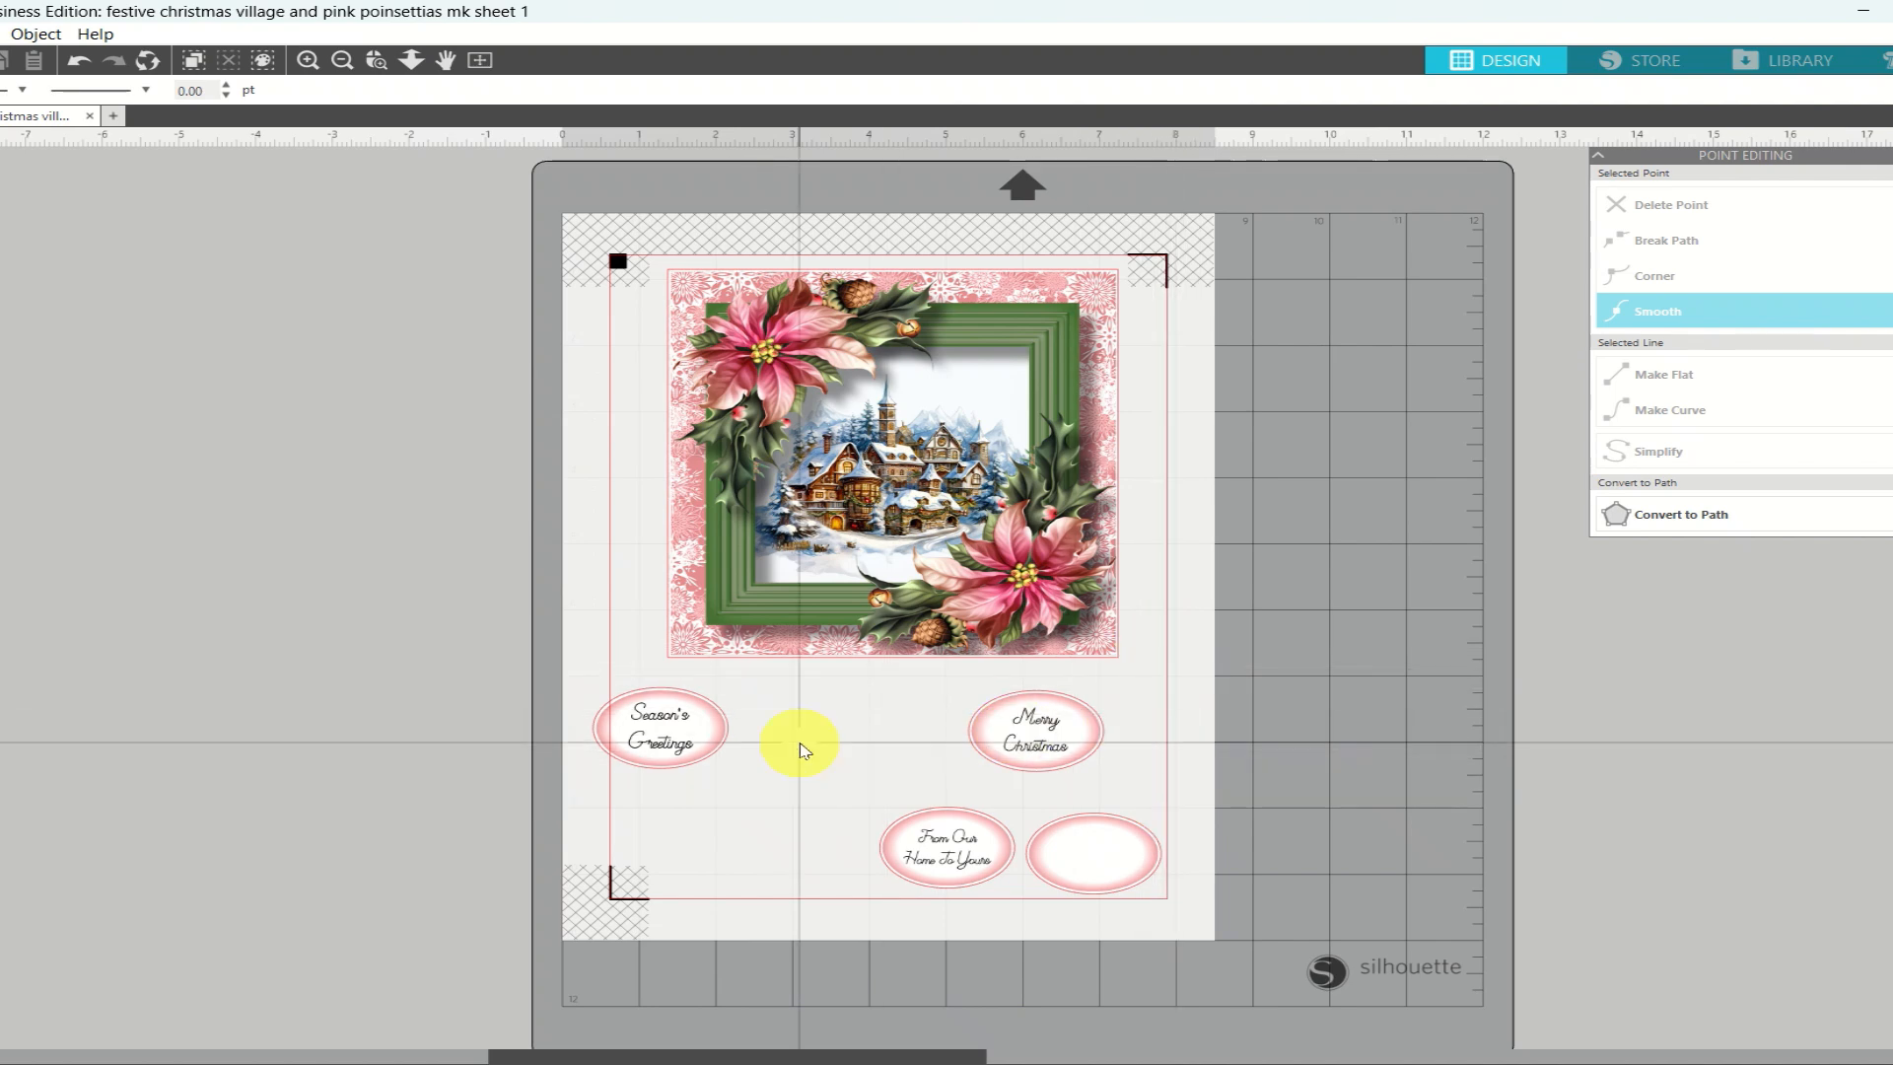
left_click(661, 754)
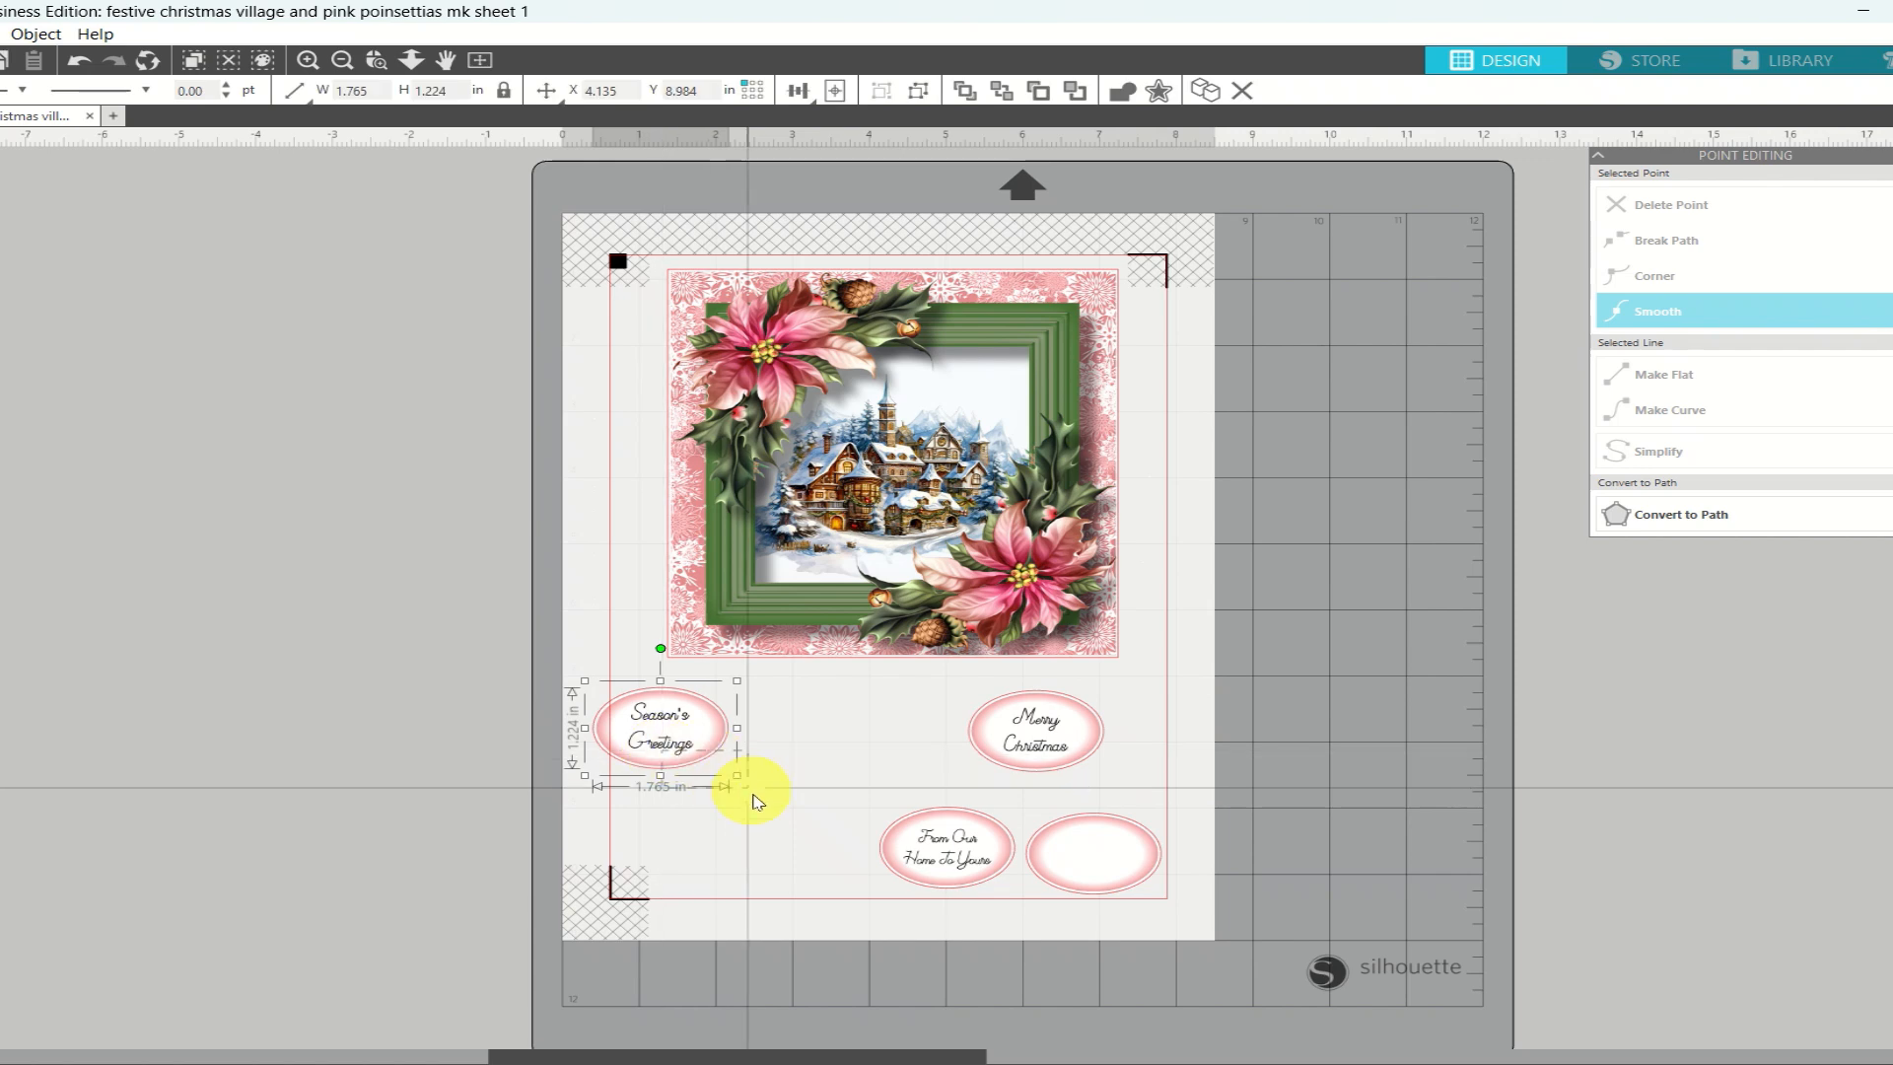
left_click_drag(687, 776, 790, 890)
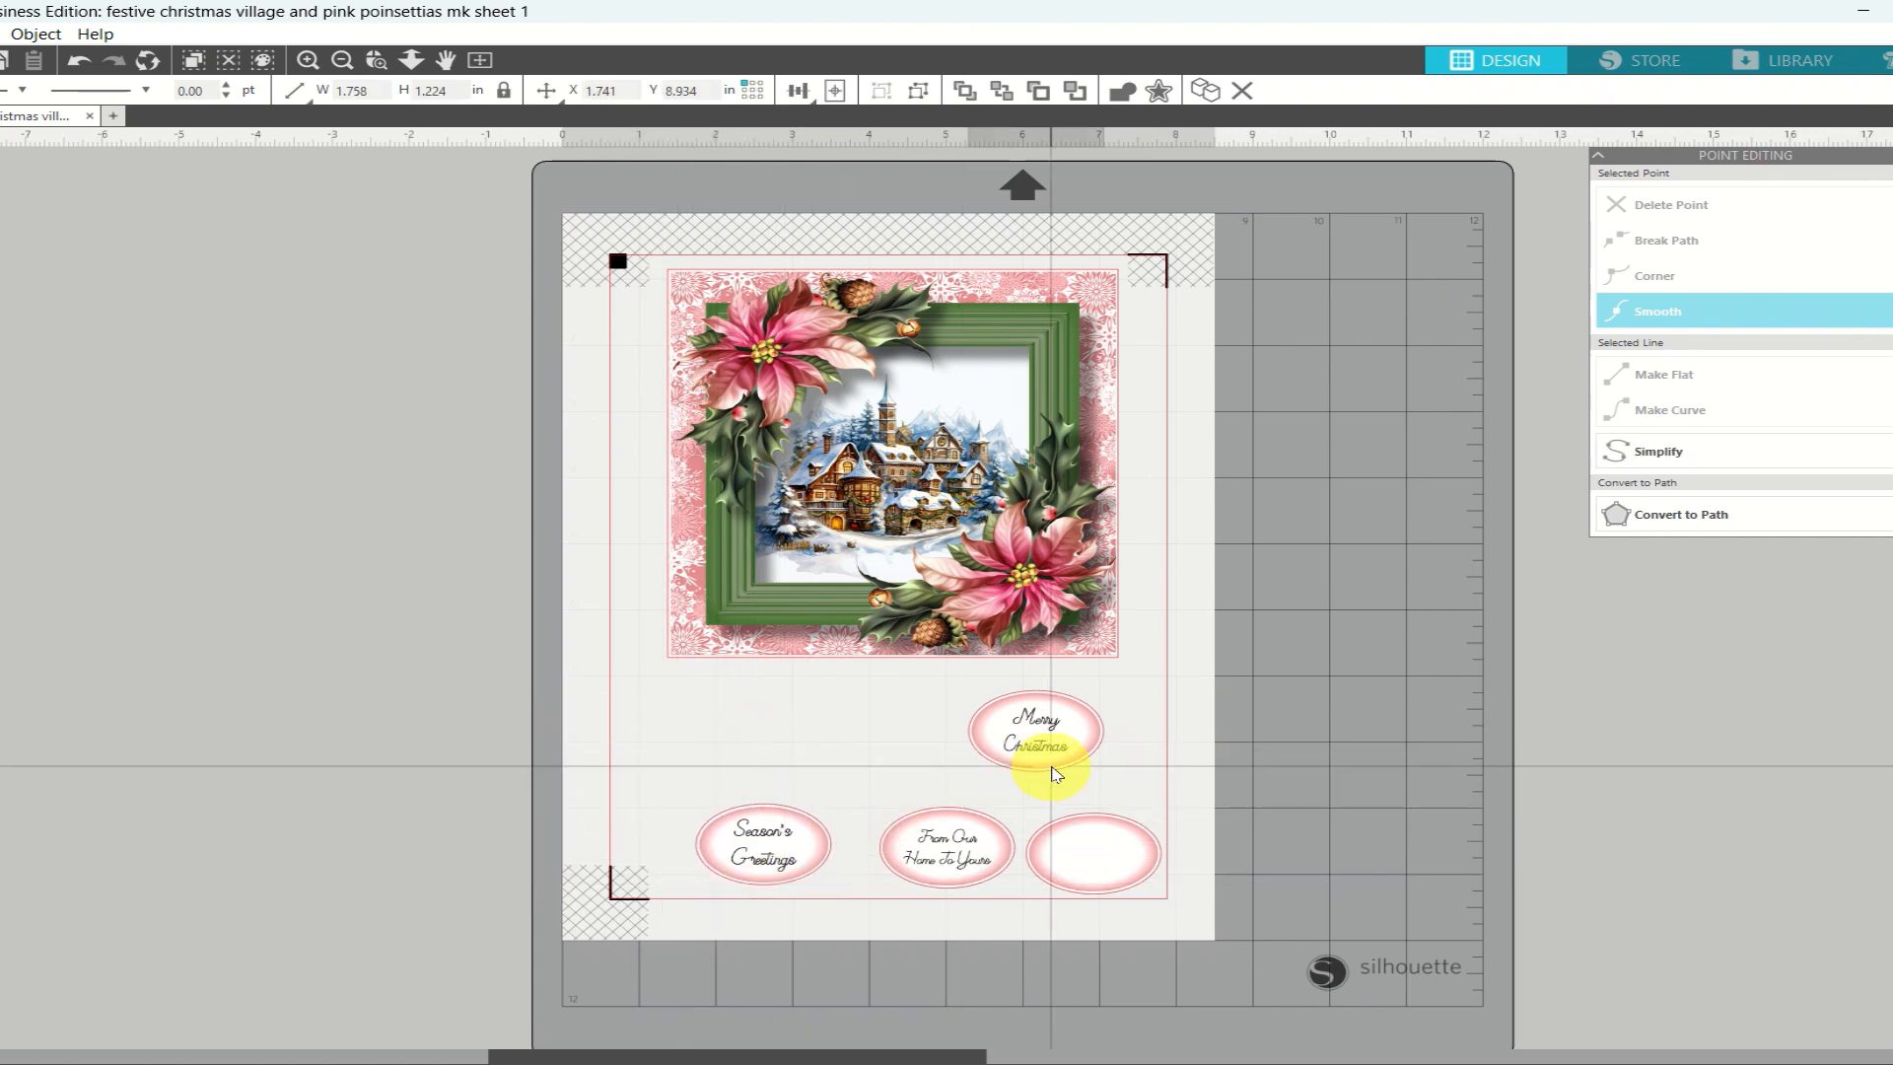
left_click_drag(1068, 760, 874, 816)
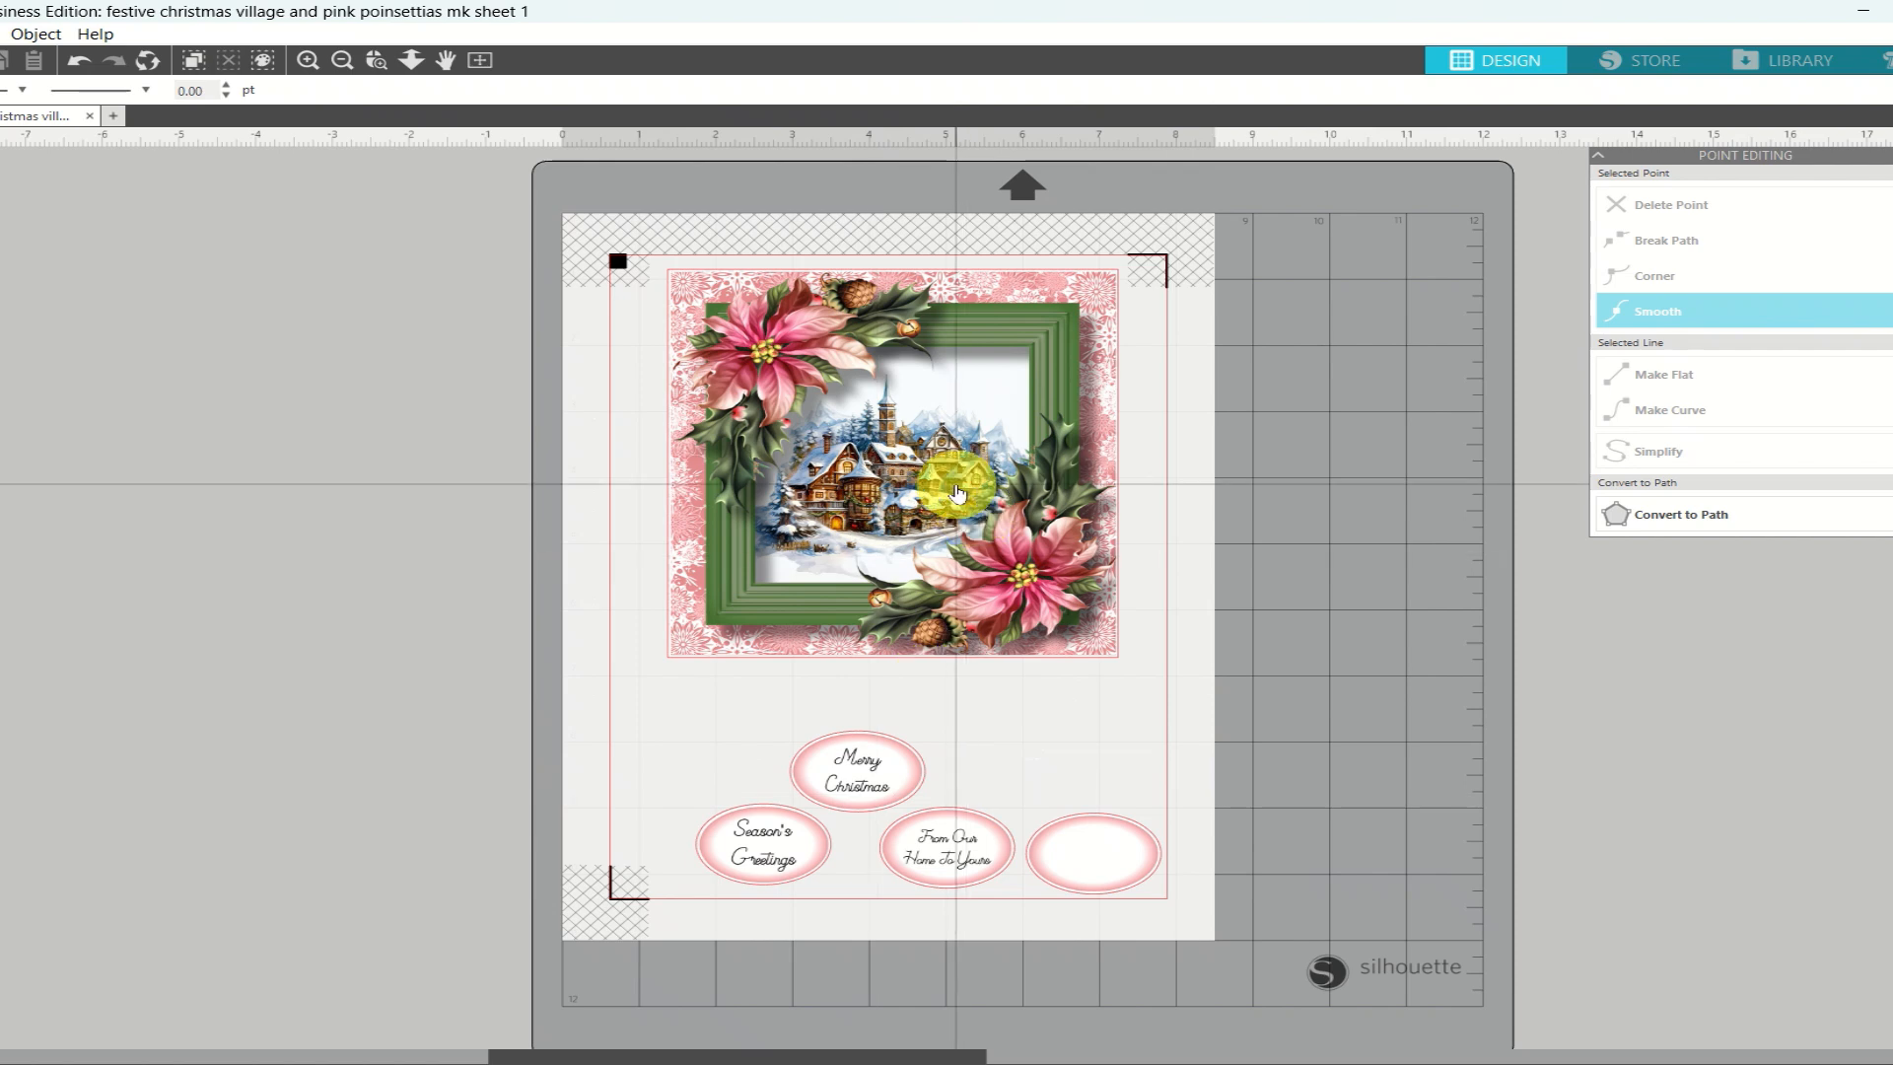
Shift the card front down slightly and move the blank tag up beneath its lower-right corner
left_click_drag(958, 494, 954, 537)
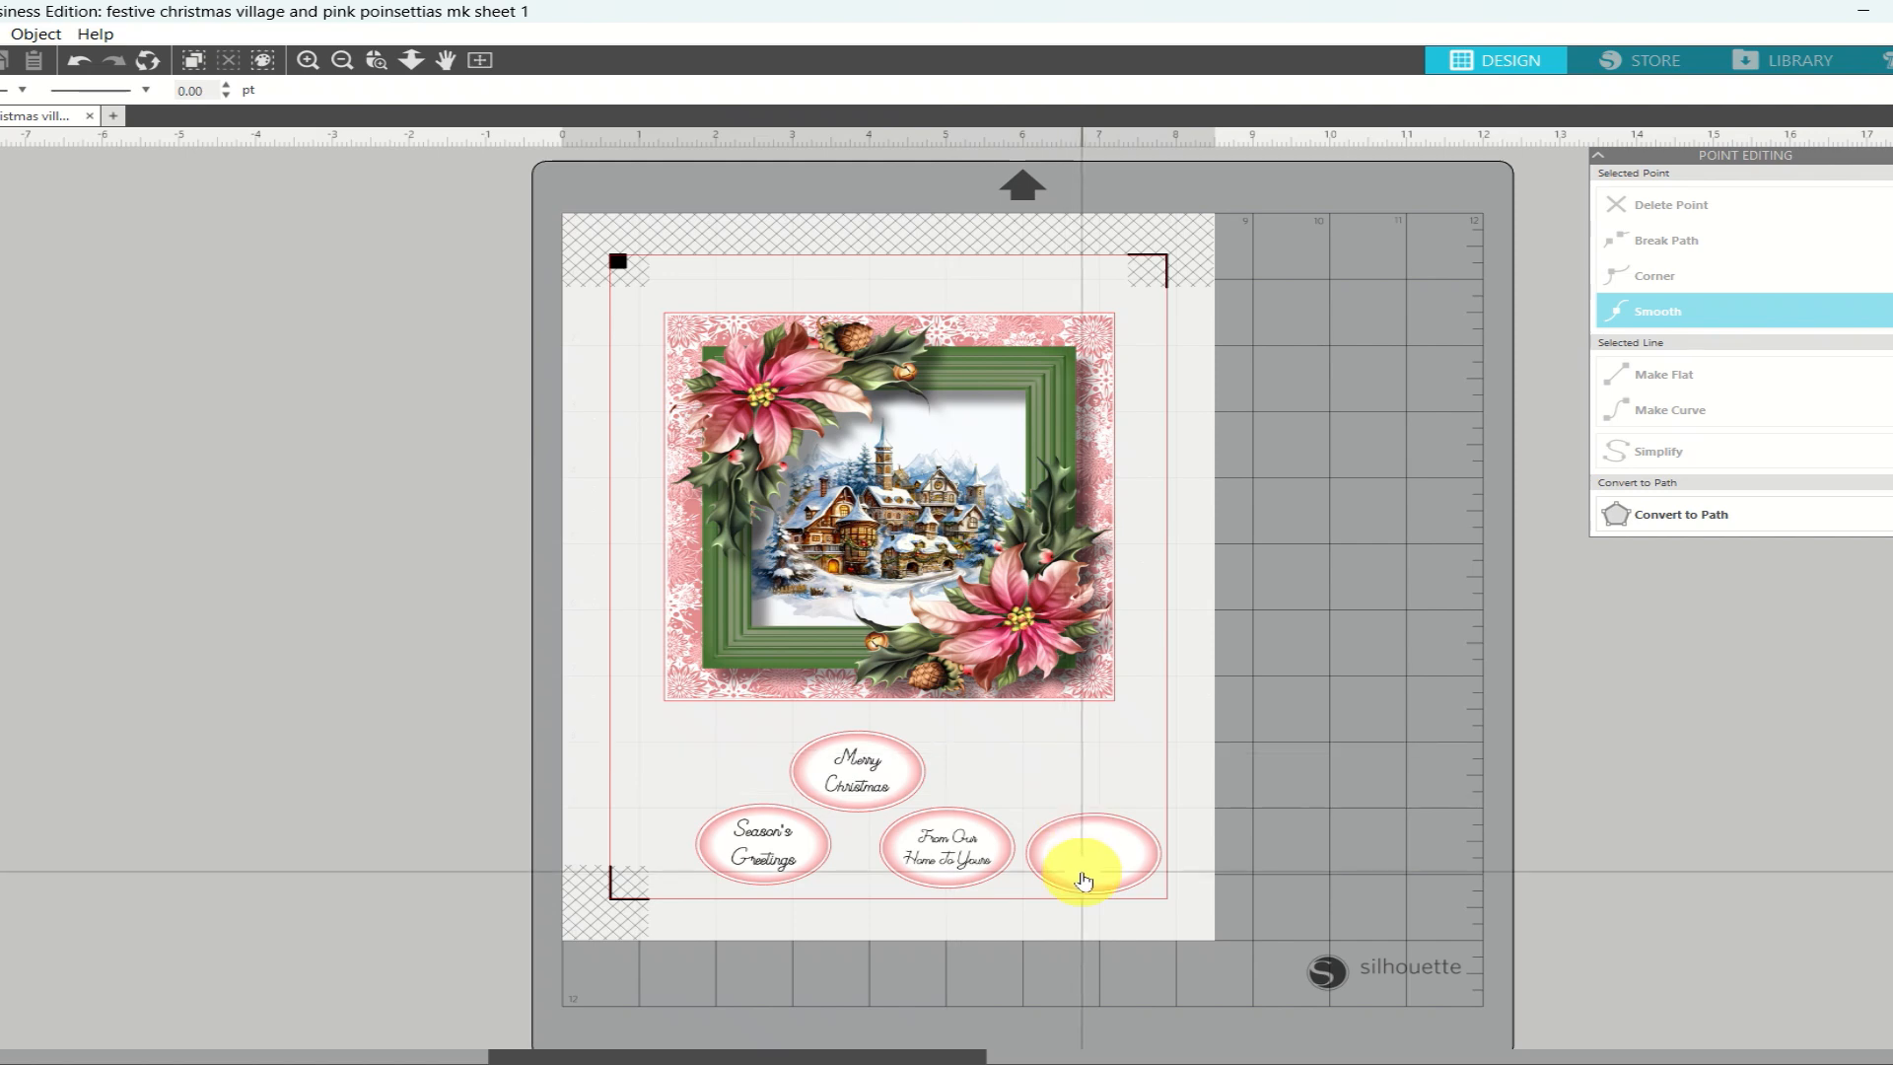
left_click_drag(1083, 871, 1049, 792)
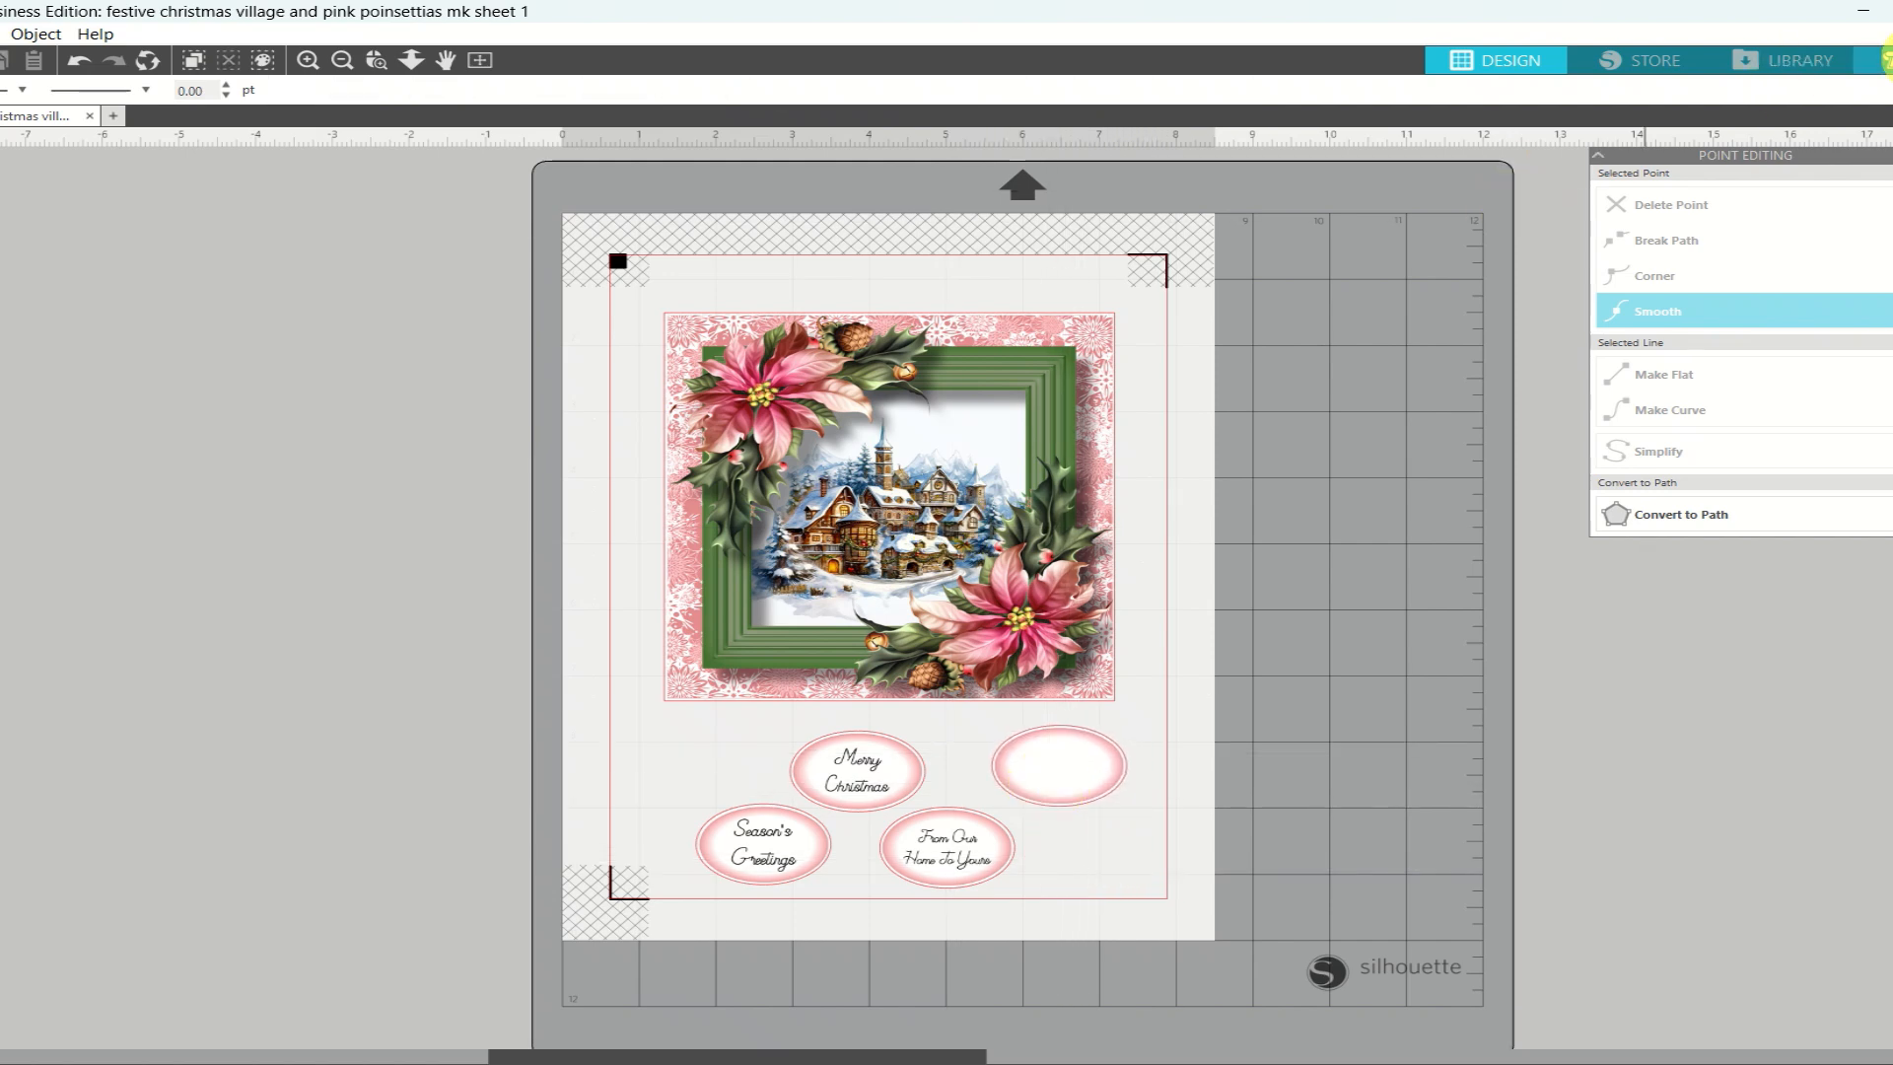
Preview the sheet's cut lines in the Simple and Line cut modes, then return to the design view
left_click(1883, 60)
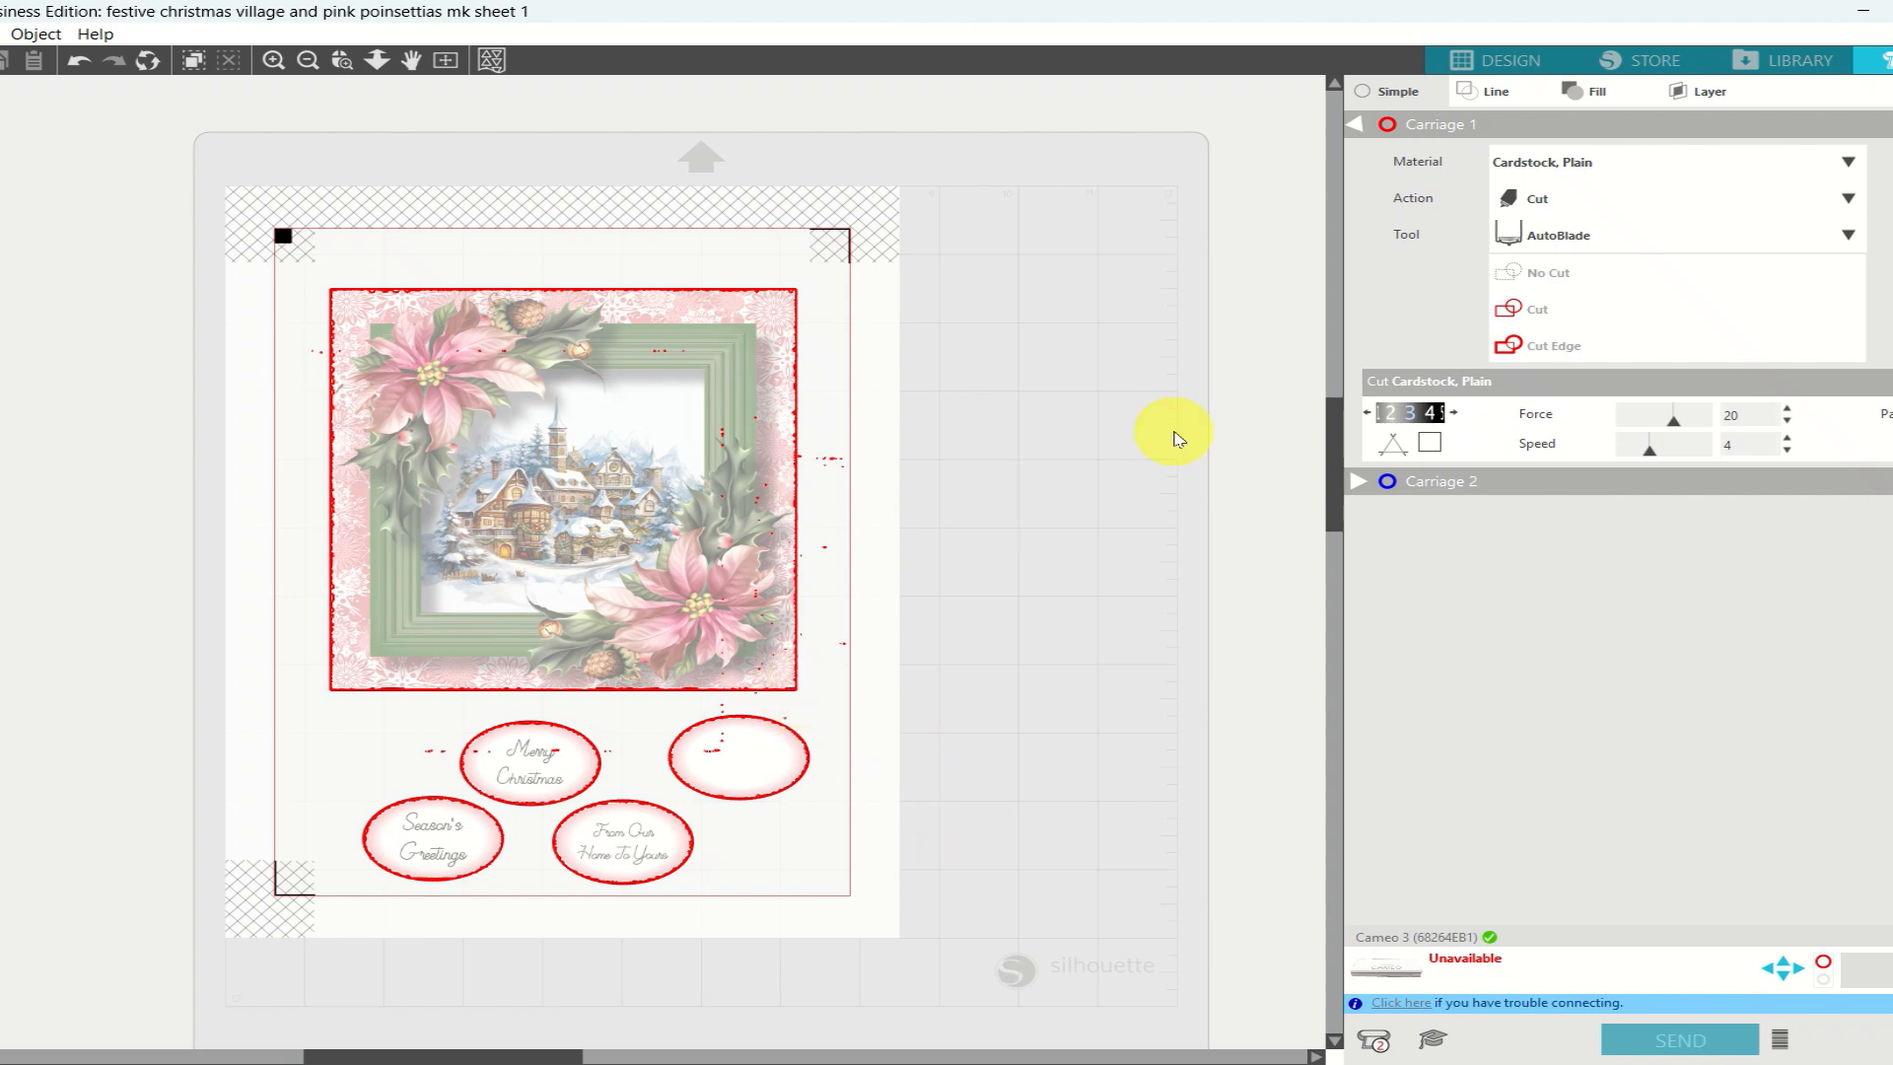
left_click(1498, 91)
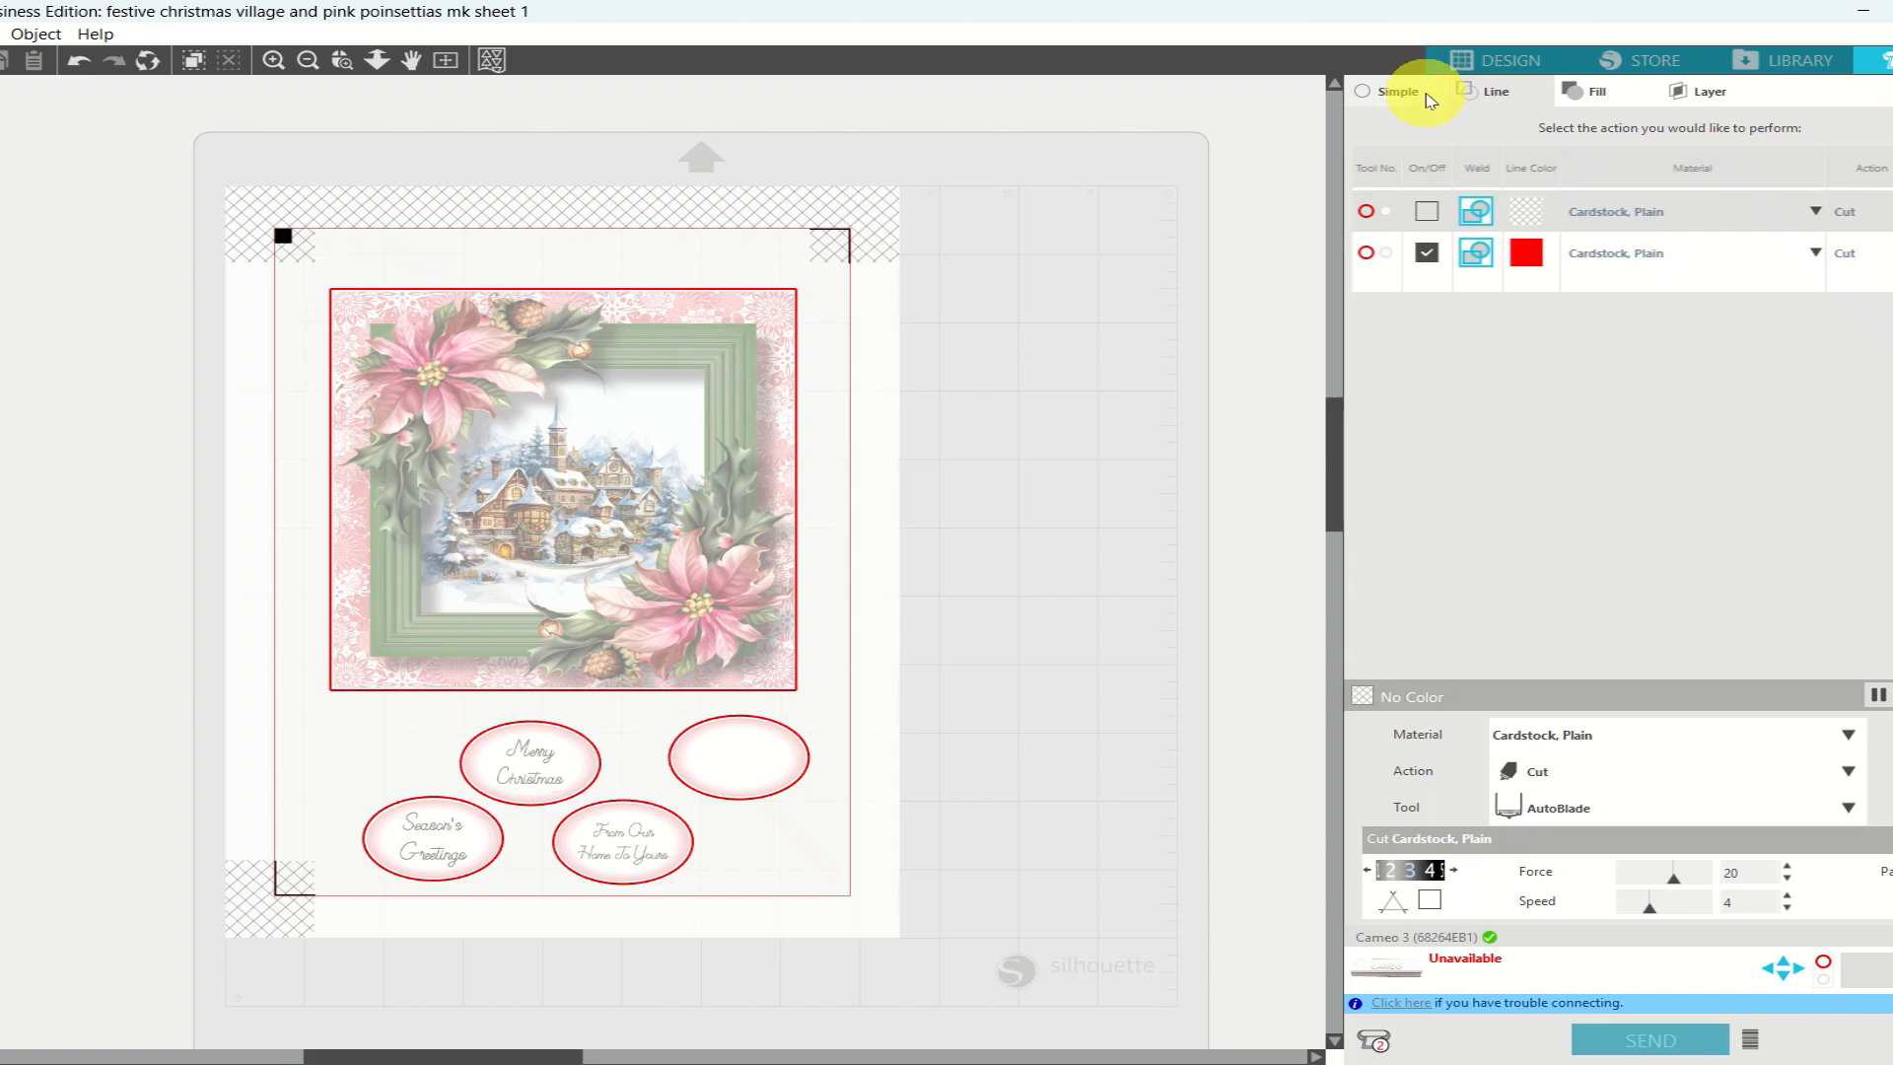
left_click(1424, 93)
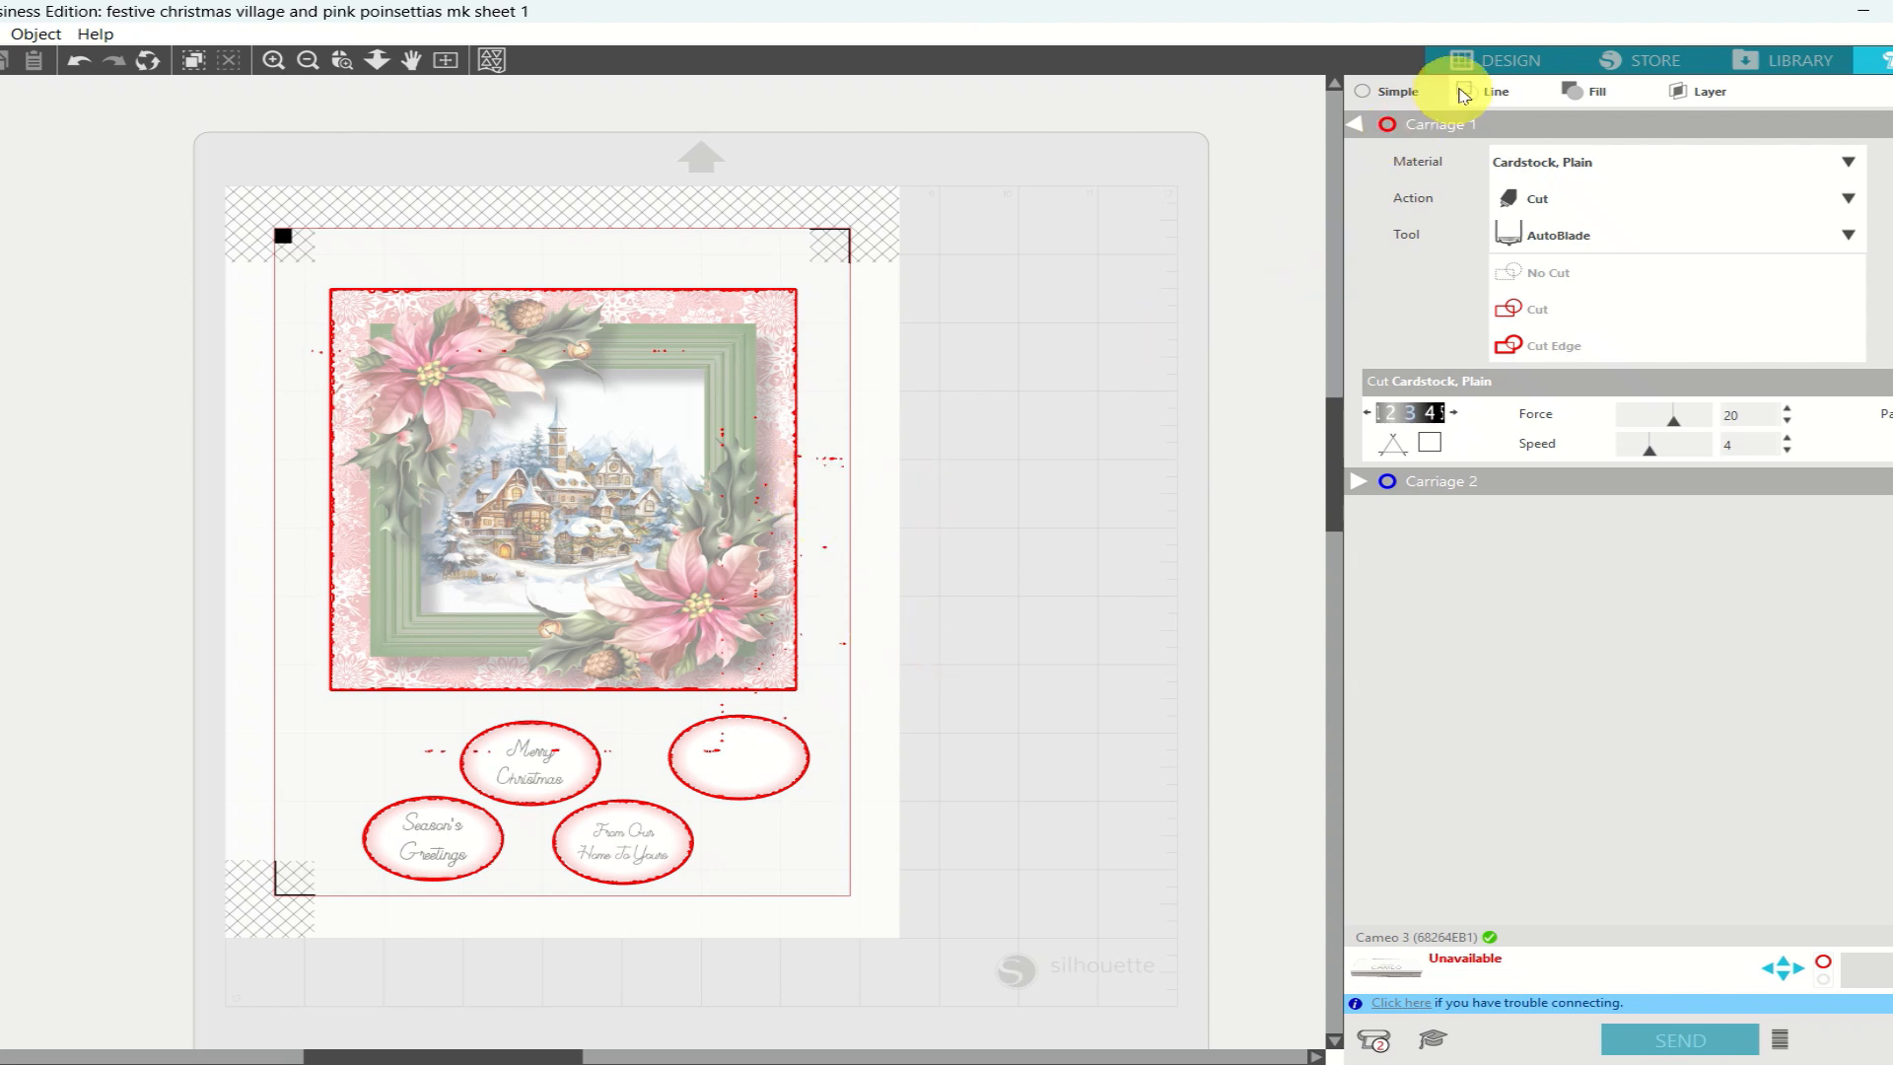
left_click(1495, 69)
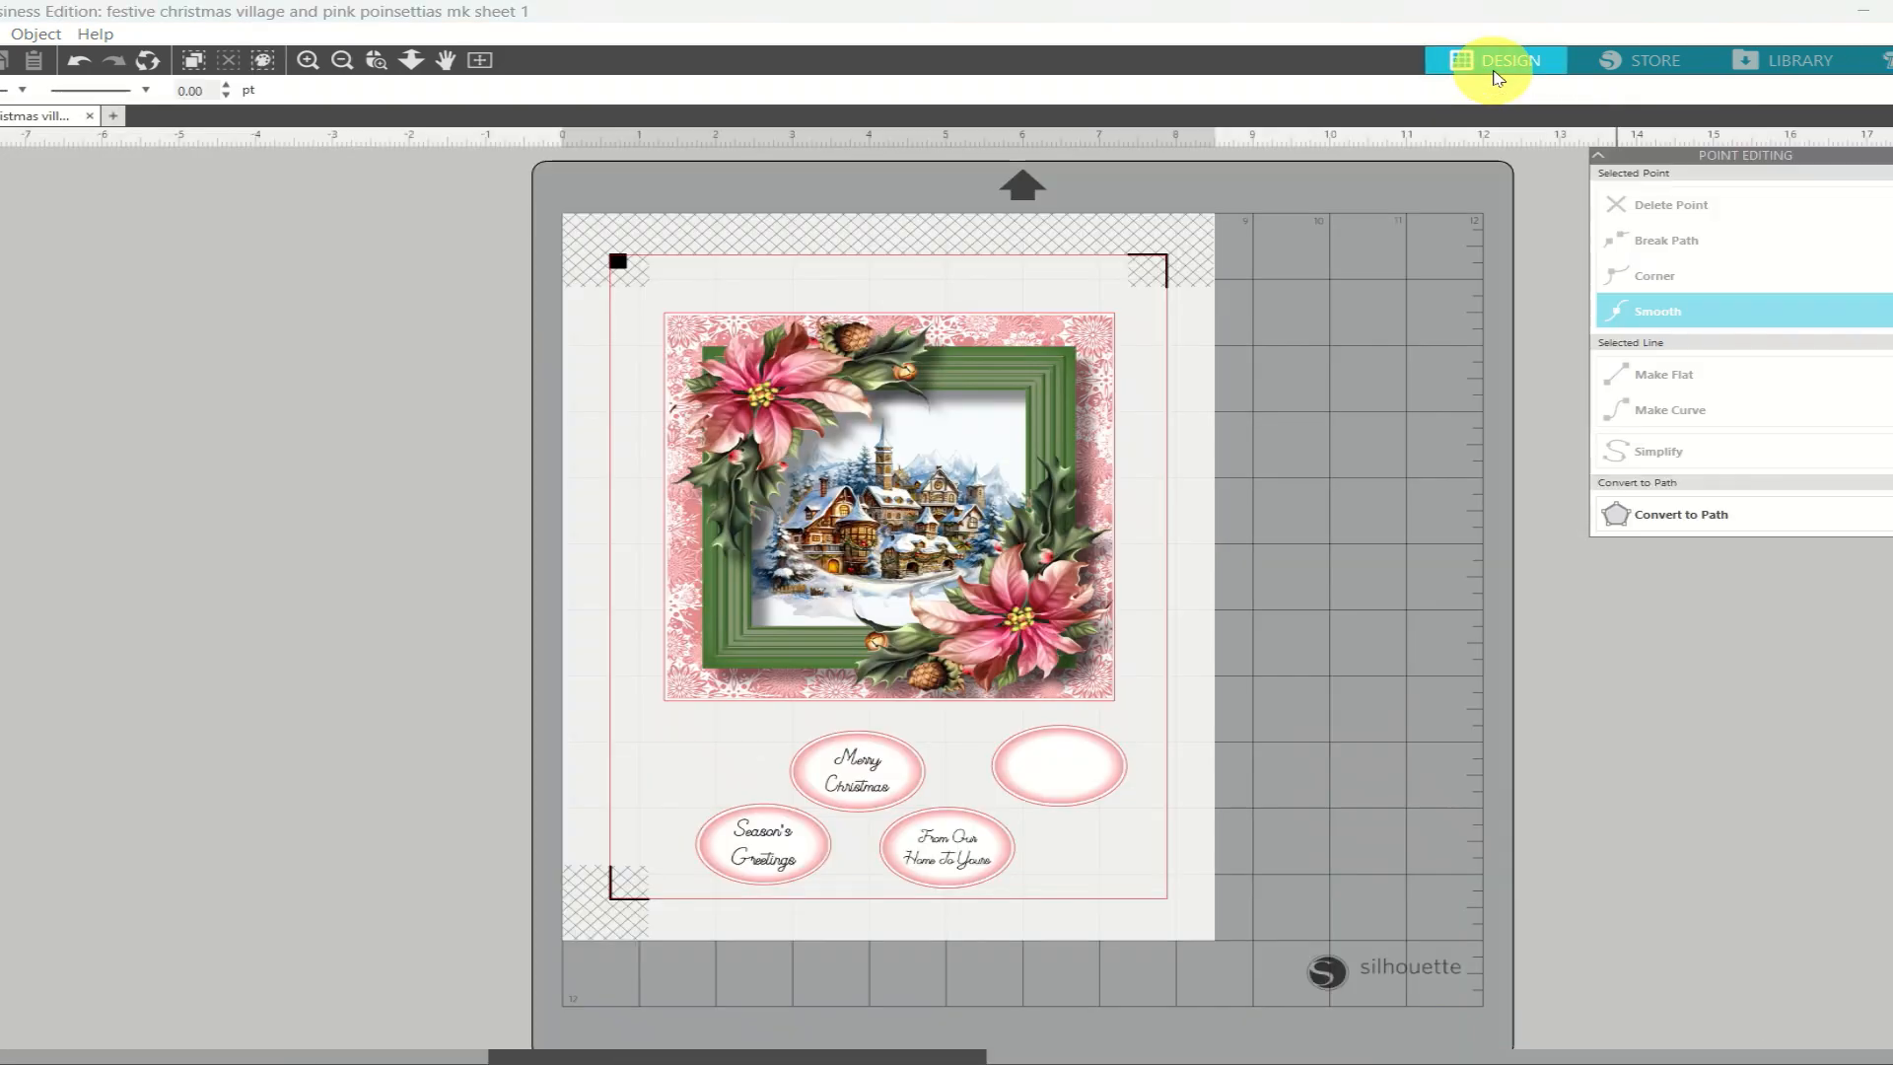
left_click(1878, 60)
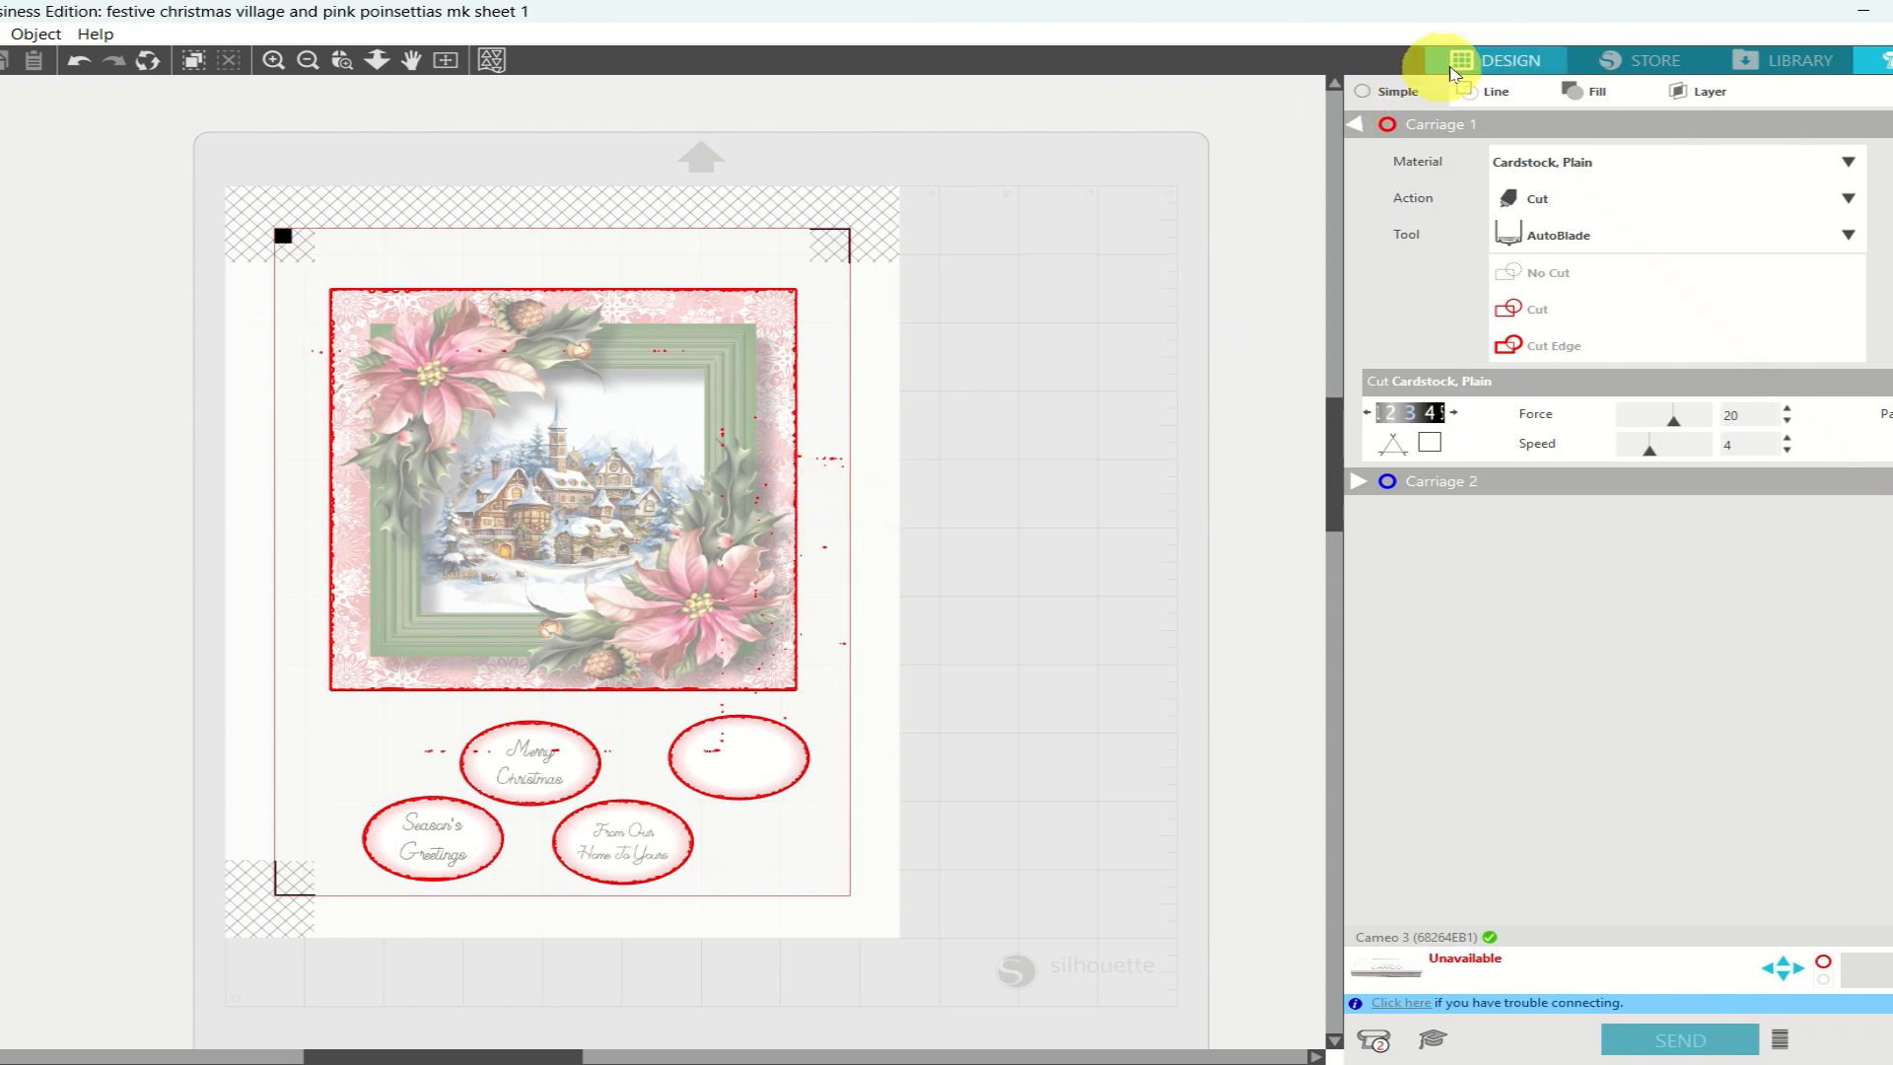
left_click(1479, 62)
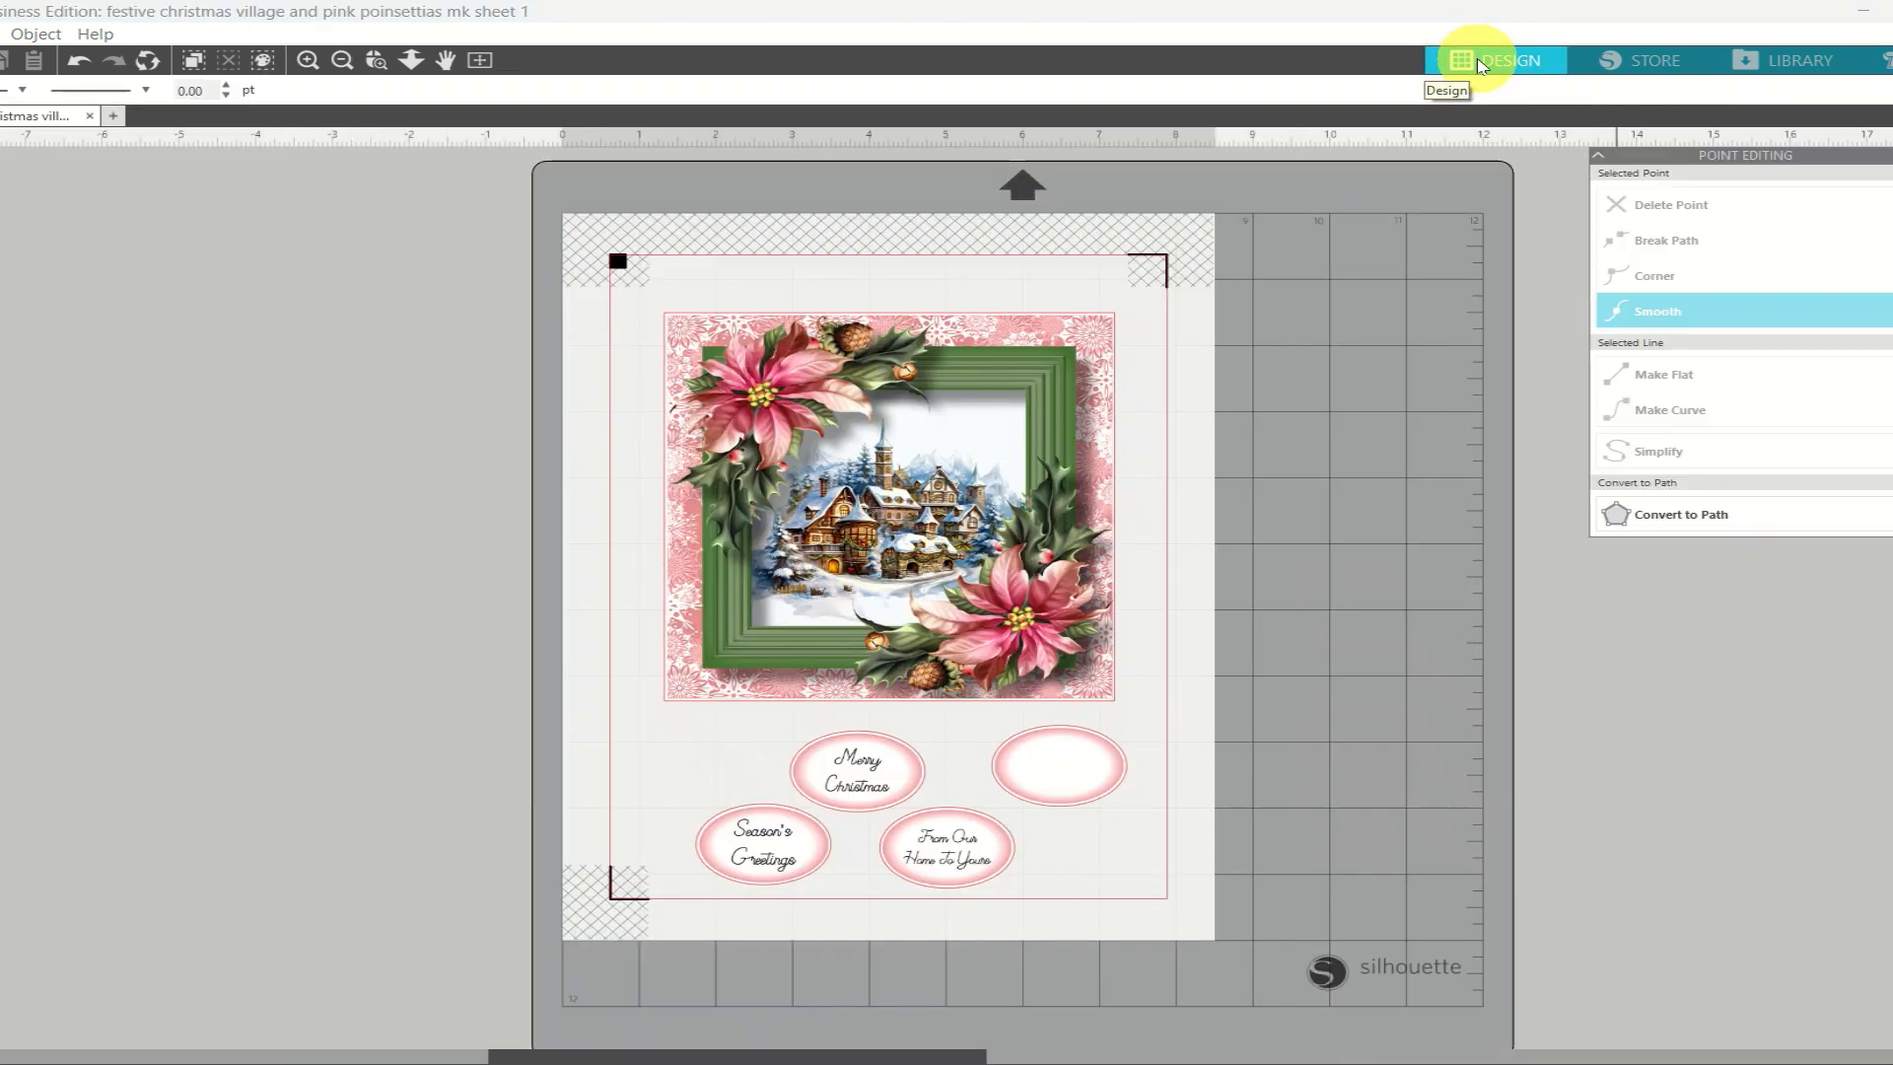
Move the card front and "Merry Christmas" tag off the page's left side and the other three tags off its right side
left_click(977, 502)
left_click_drag(977, 502, 41, 586)
left_click_drag(847, 783, 296, 904)
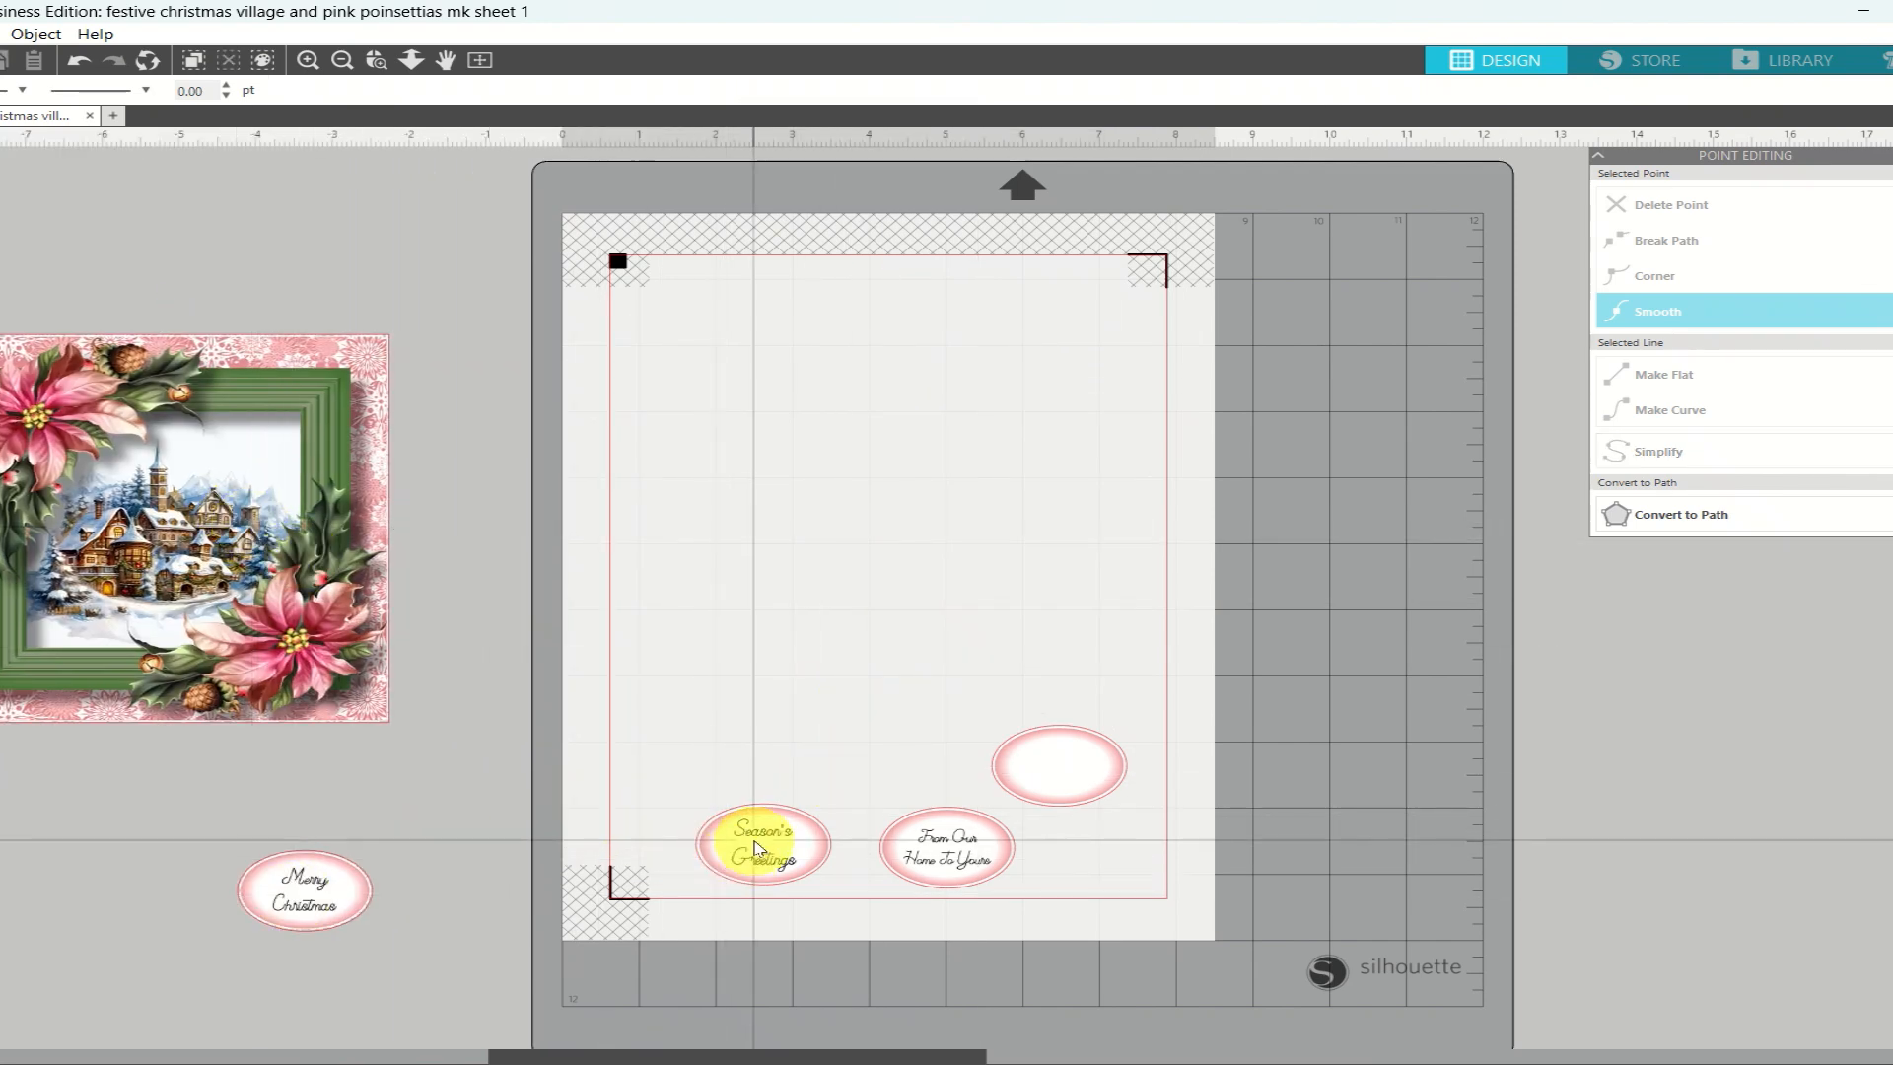
left_click(757, 848)
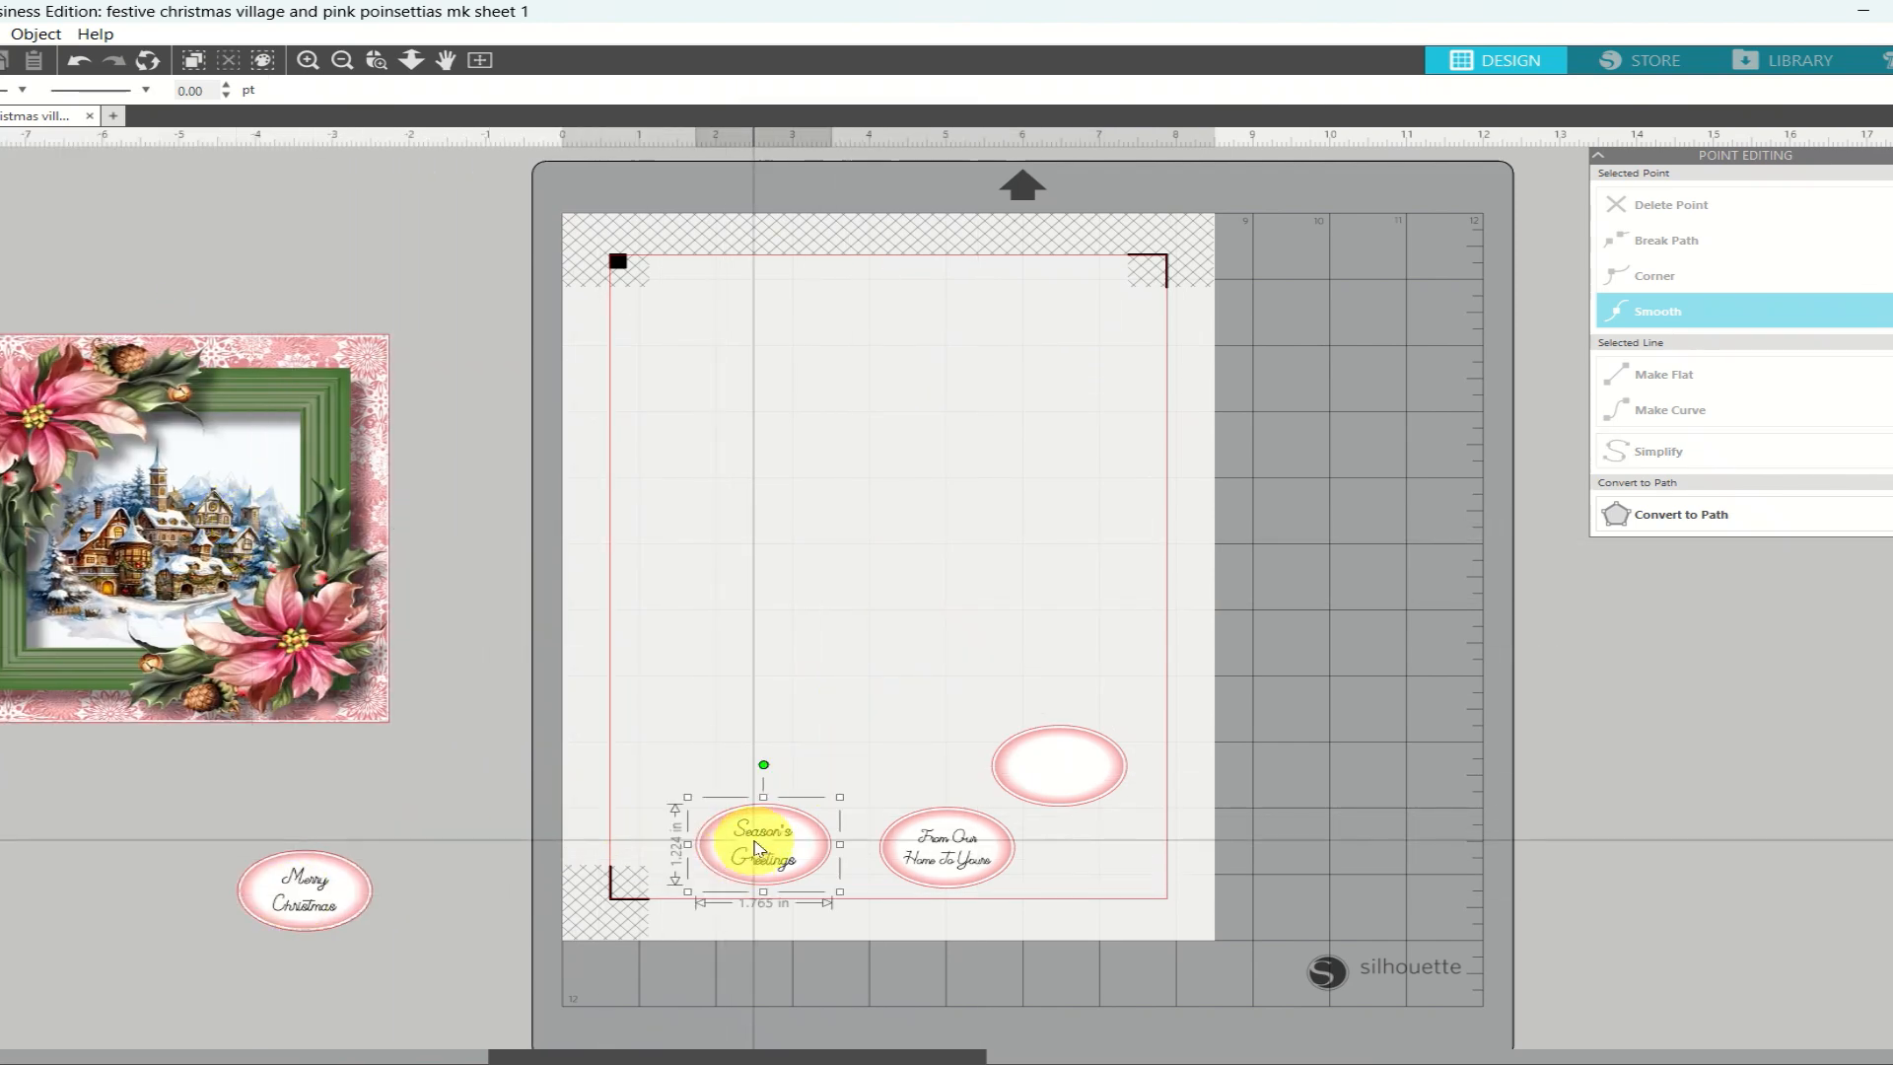
left_click(920, 839, "shift")
left_click(1080, 775, "shift")
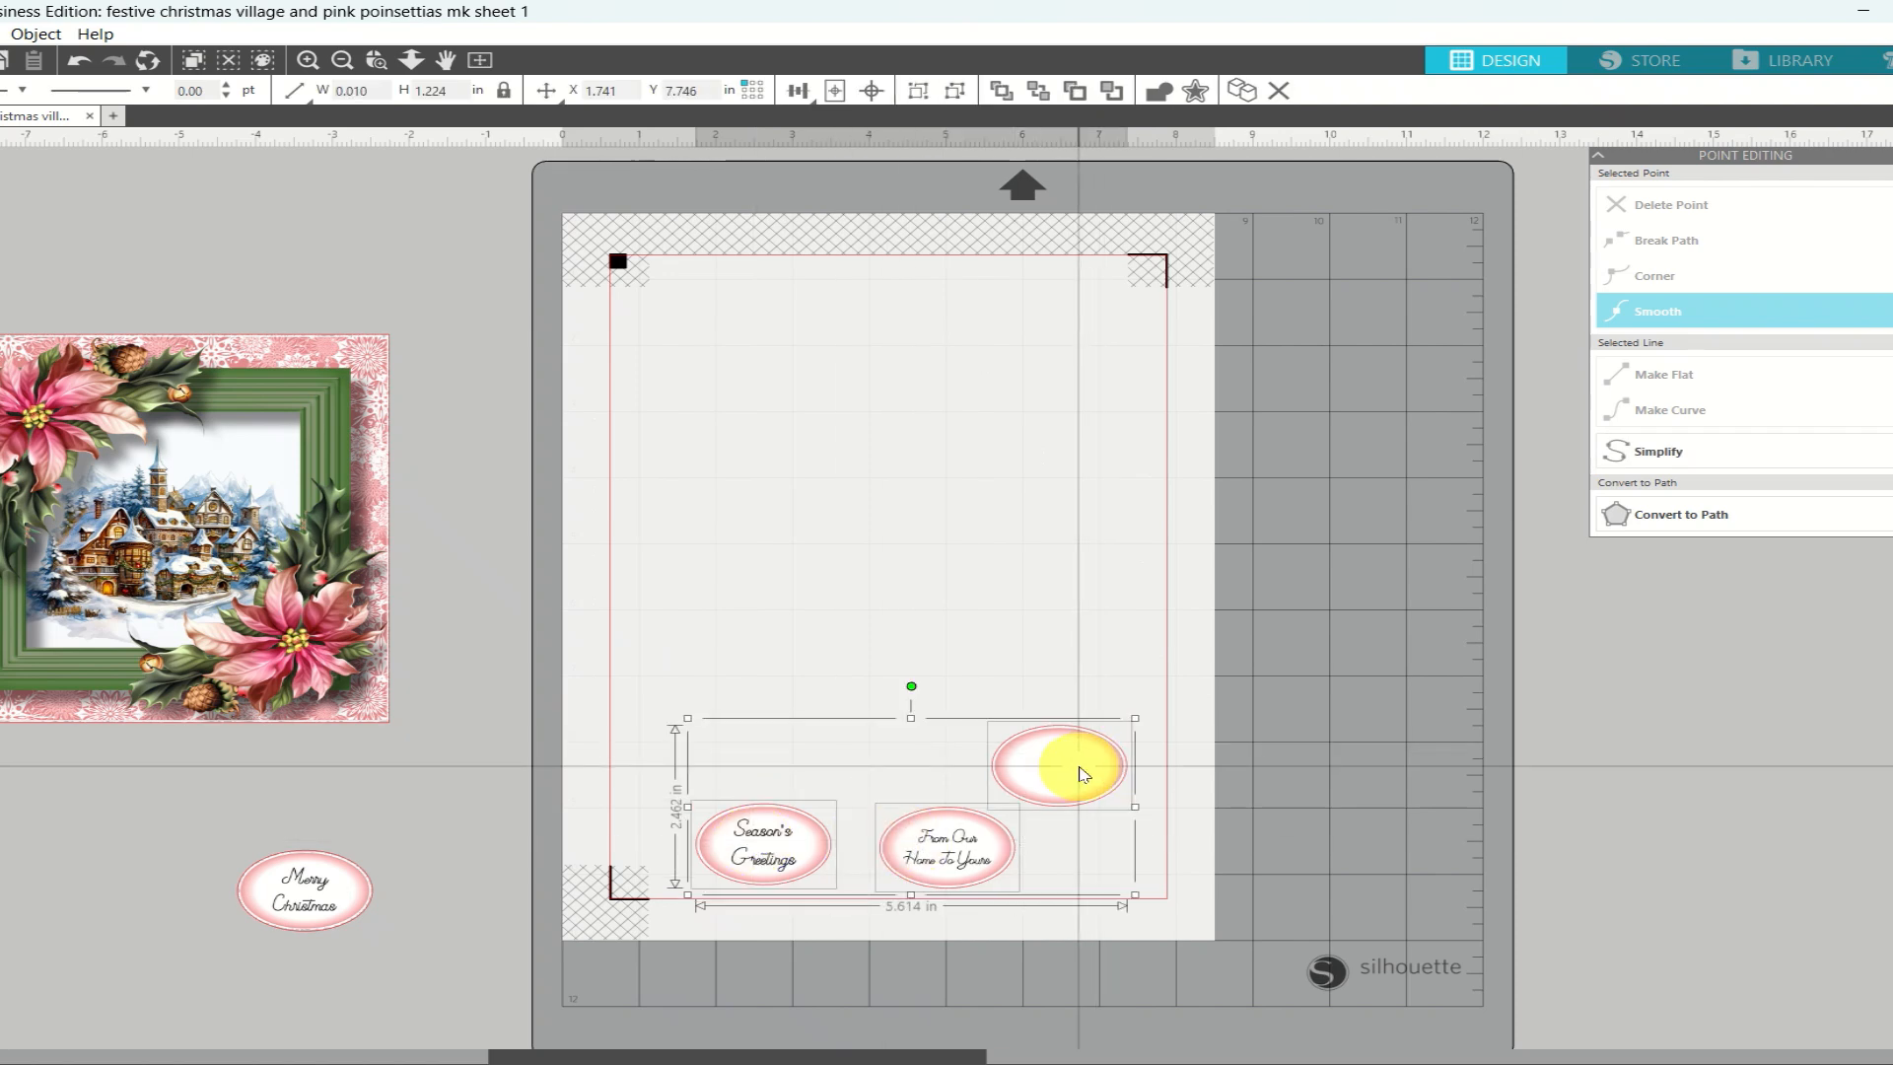
left_click_drag(1078, 794, 1740, 800)
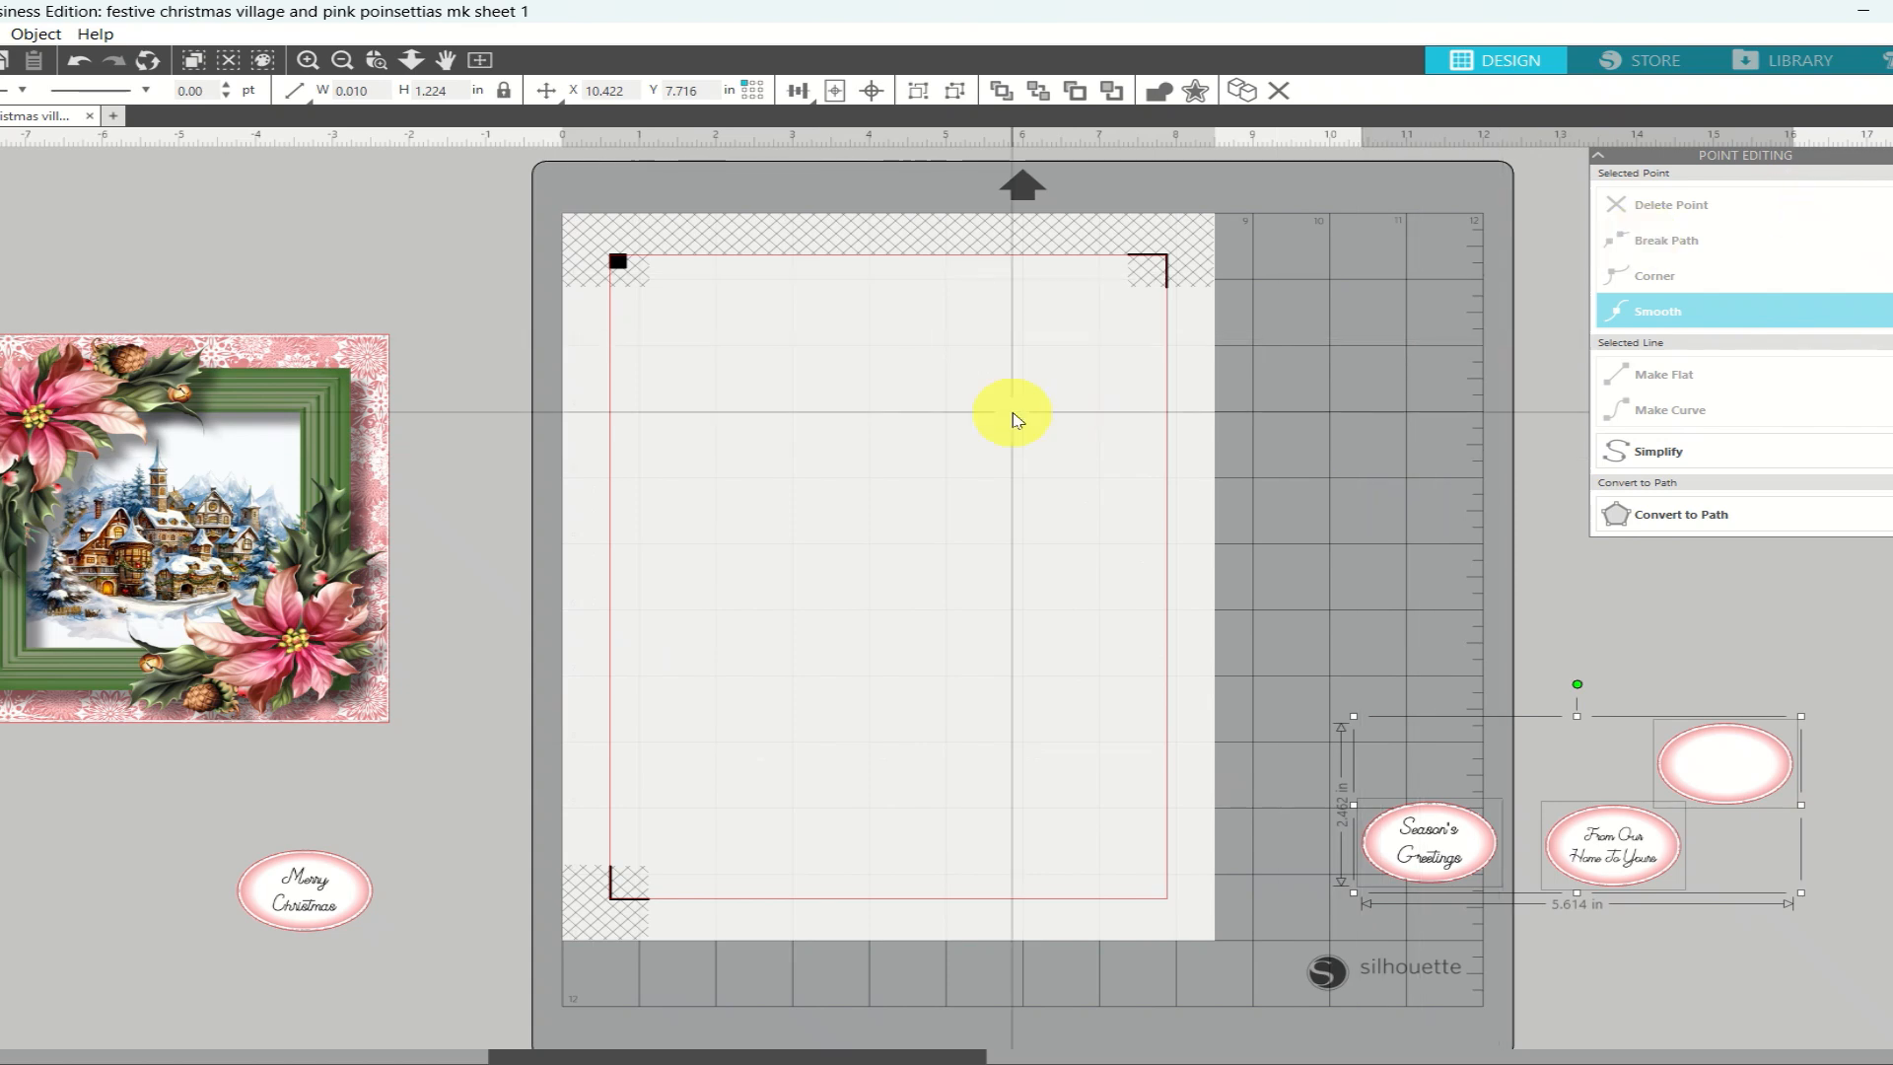
Select all the tiny stray shapes left on the emptied page, inspect them up close and delete them
left_click_drag(599, 256, 1250, 947)
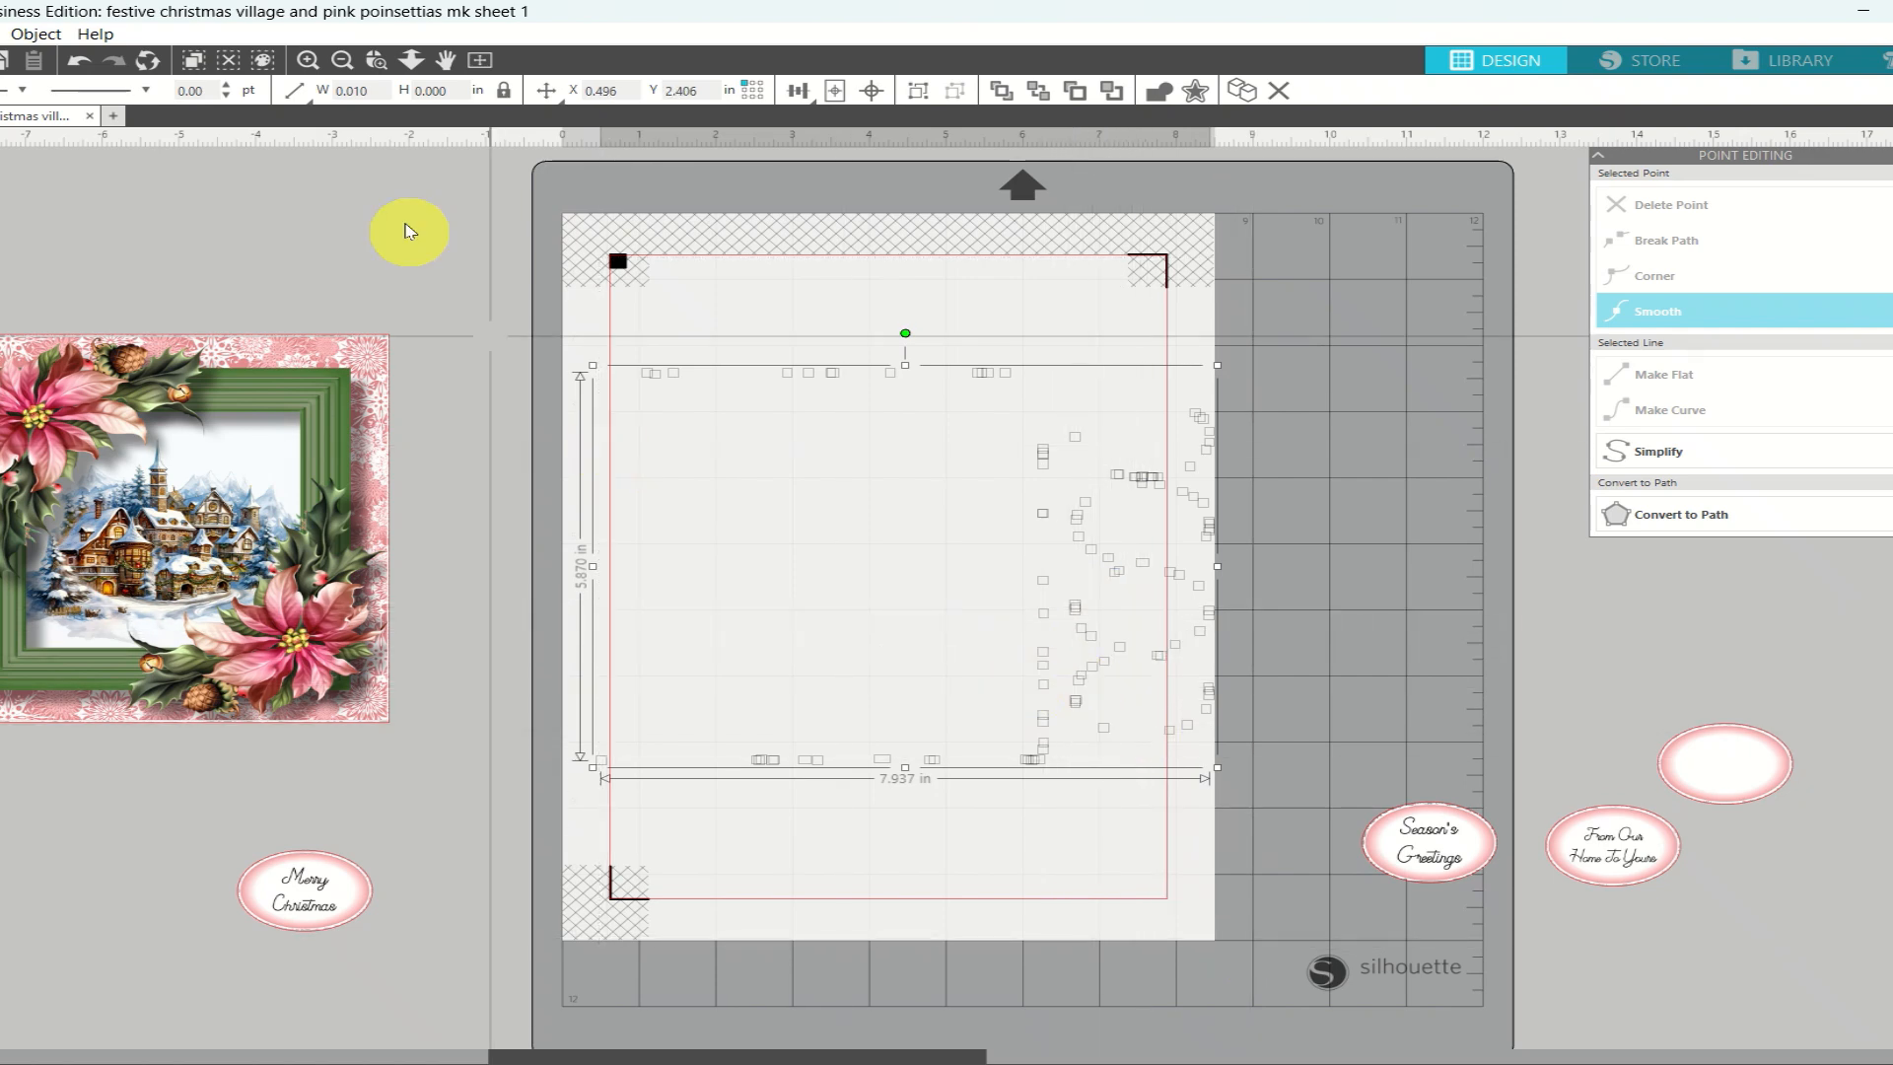
left_click(308, 62)
left_click(308, 61)
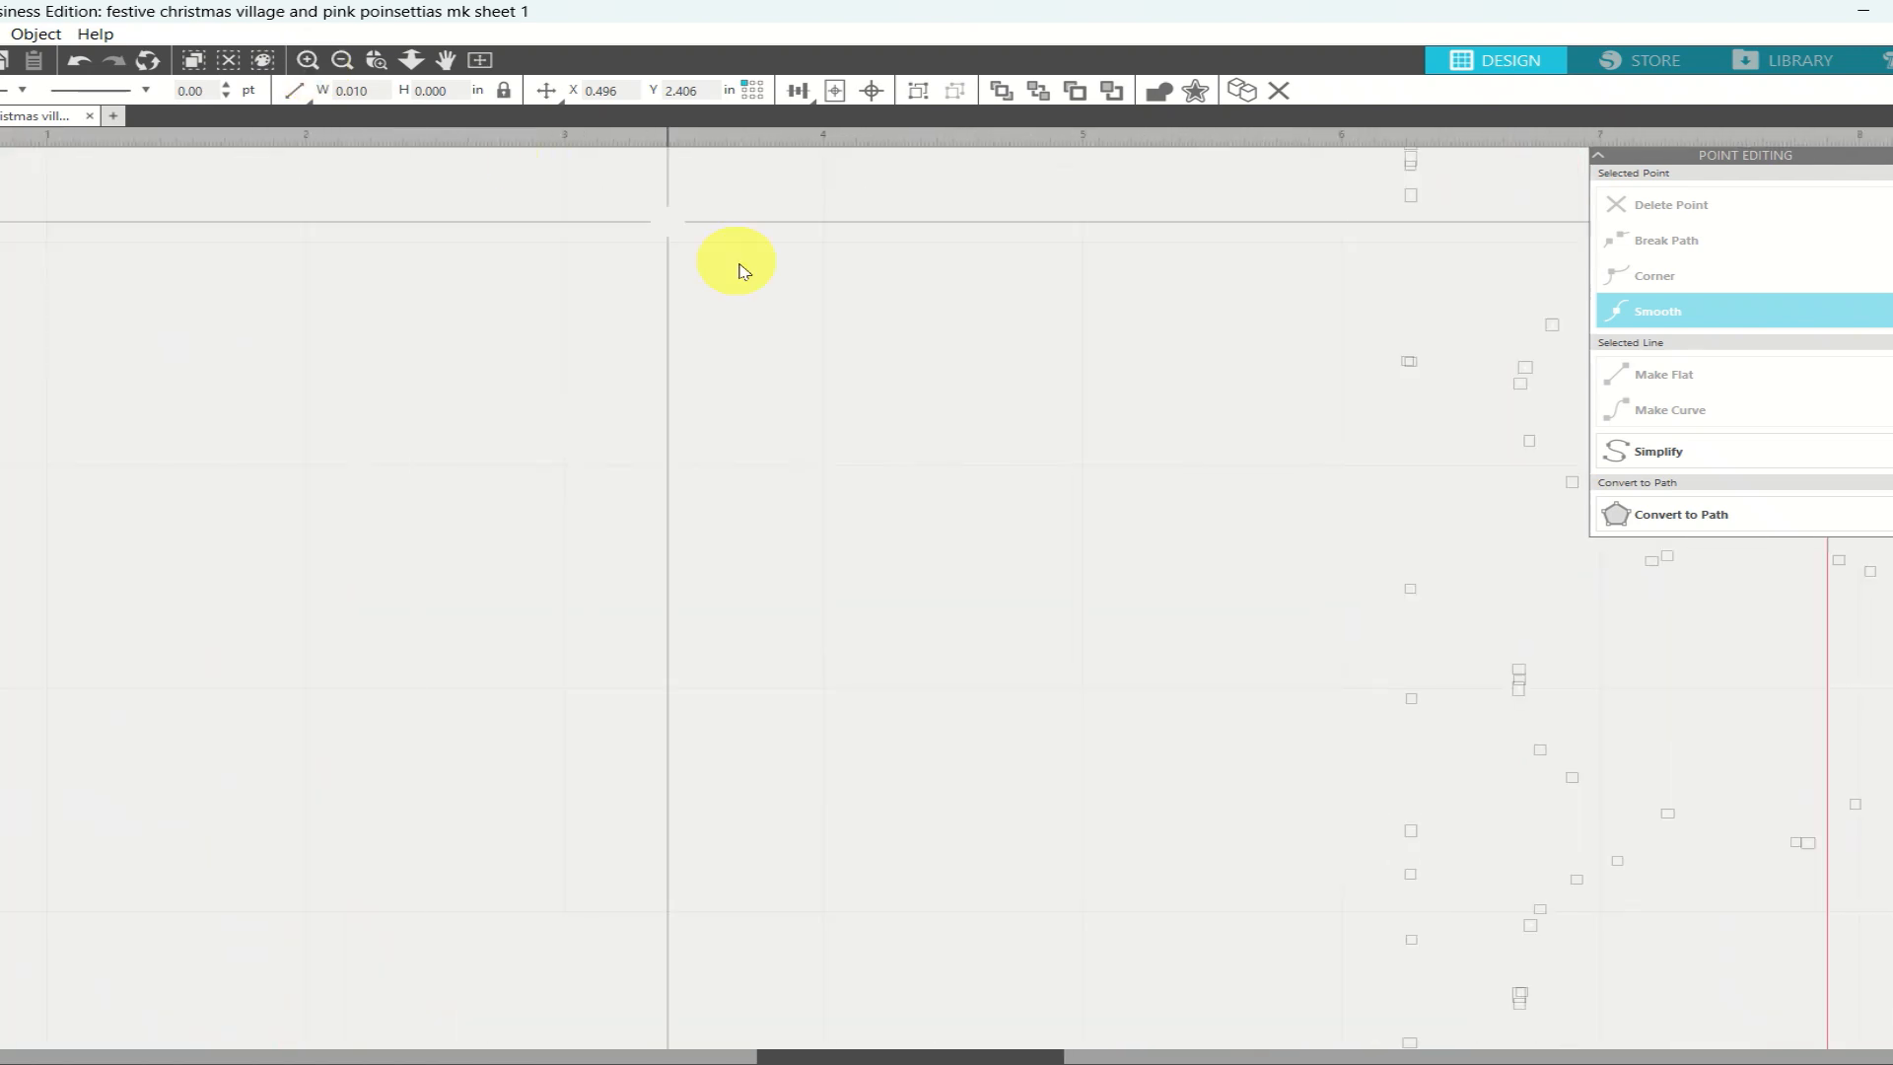
left_click(342, 61)
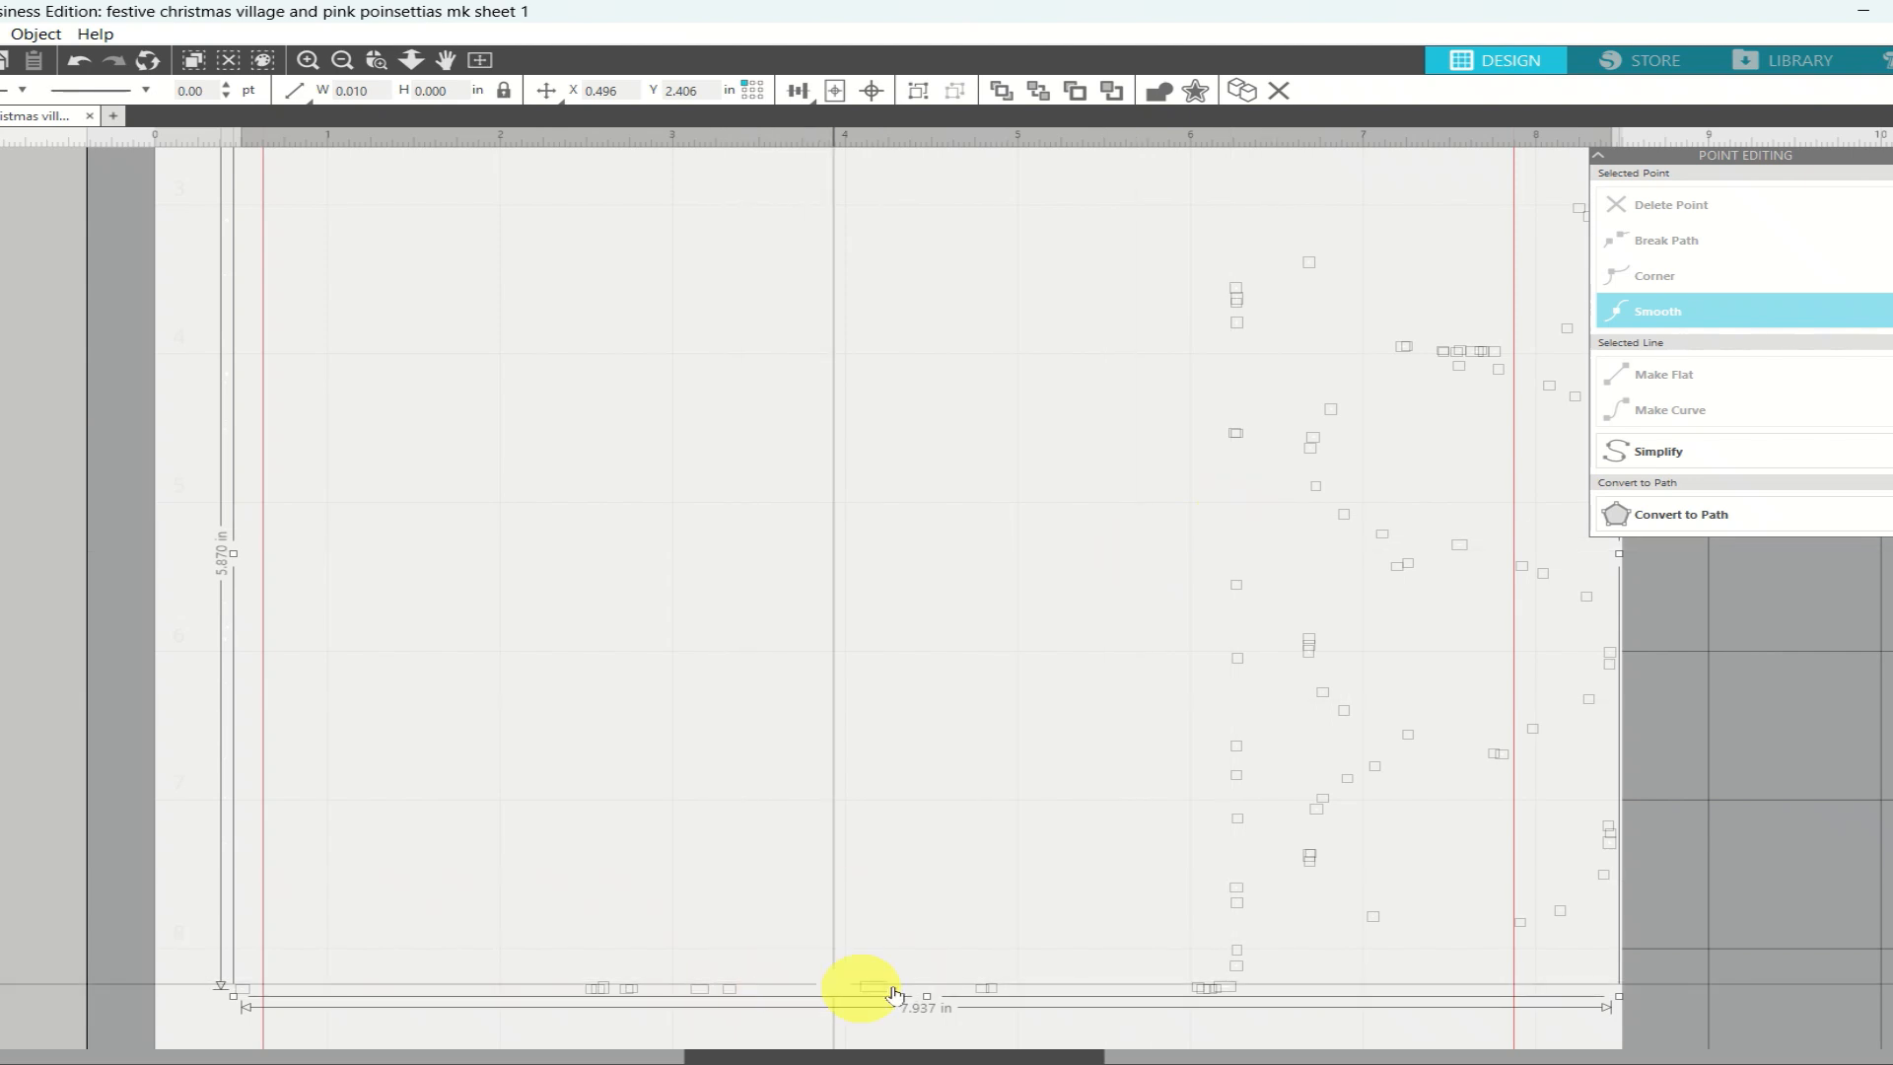
left_click(1087, 610)
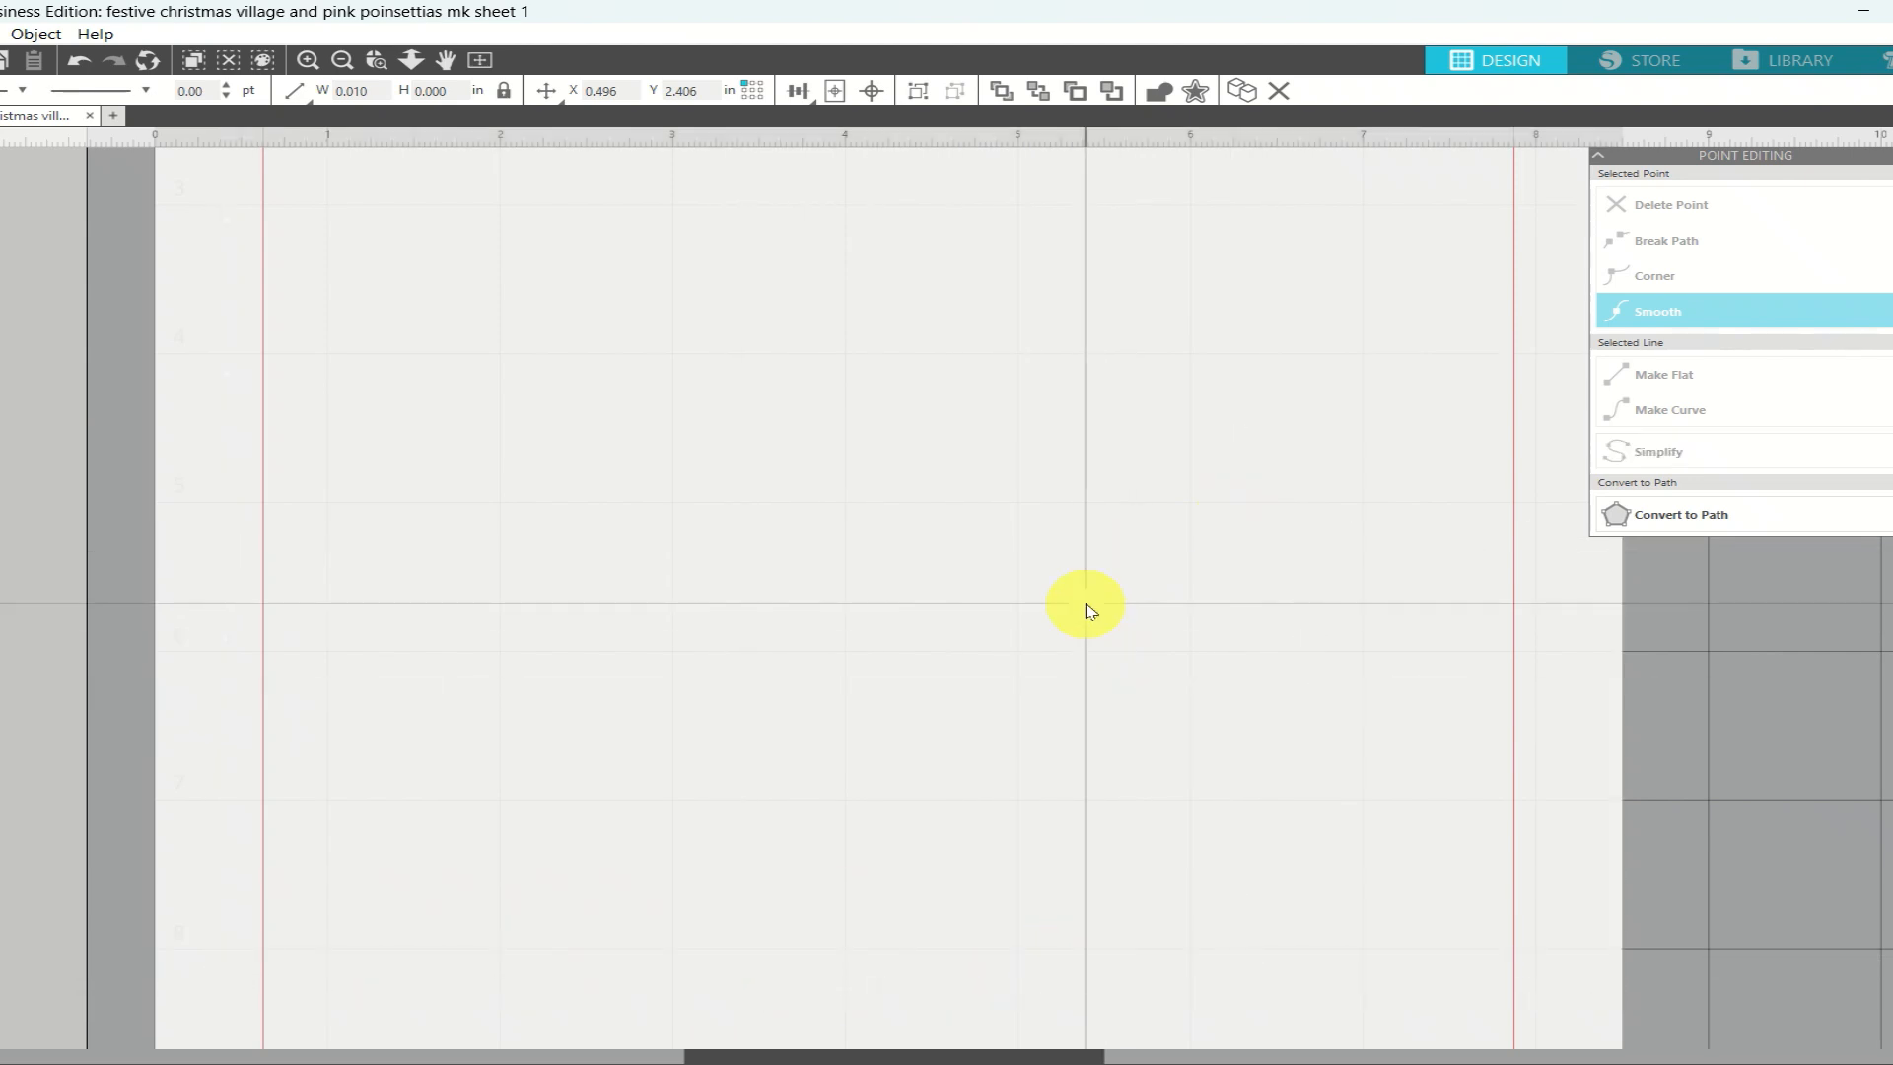
left_click(482, 61)
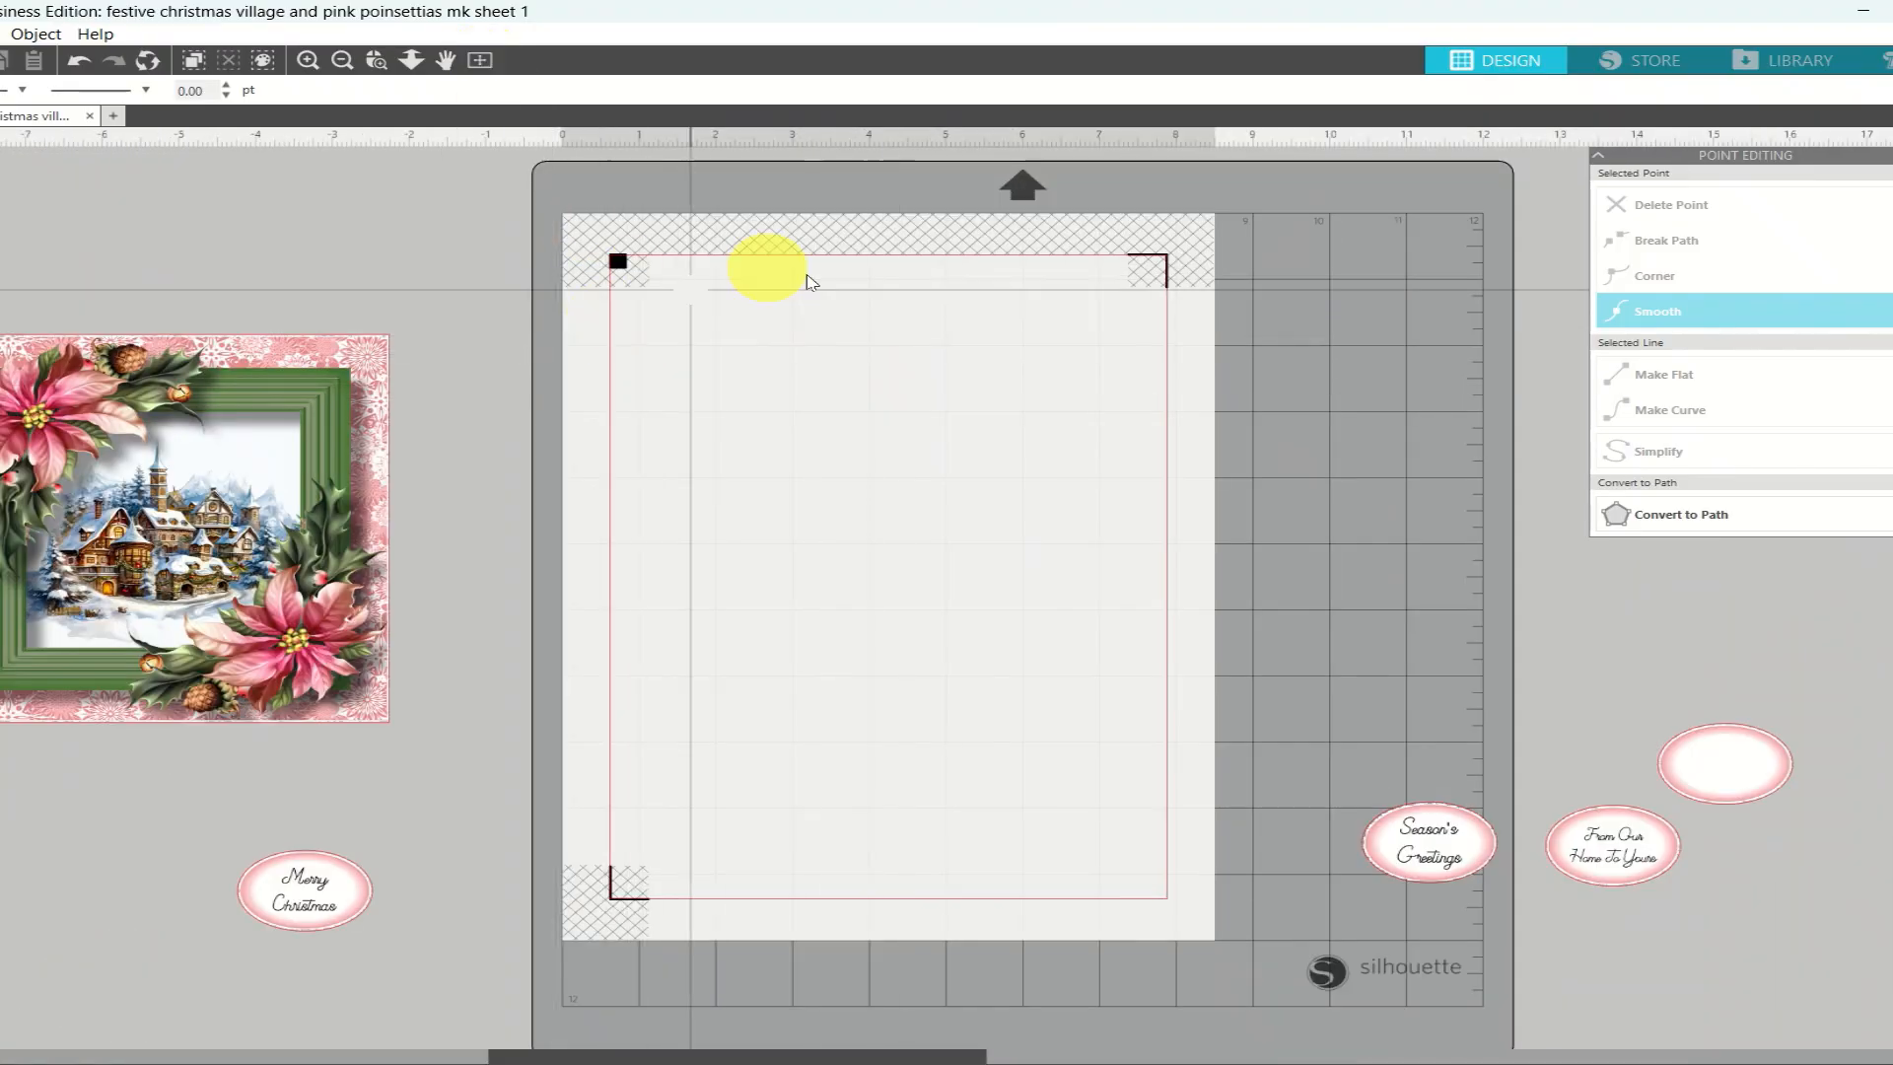
Check the emptied page in the cut preview and move the card front back inside the registration marks there
left_click(1886, 59)
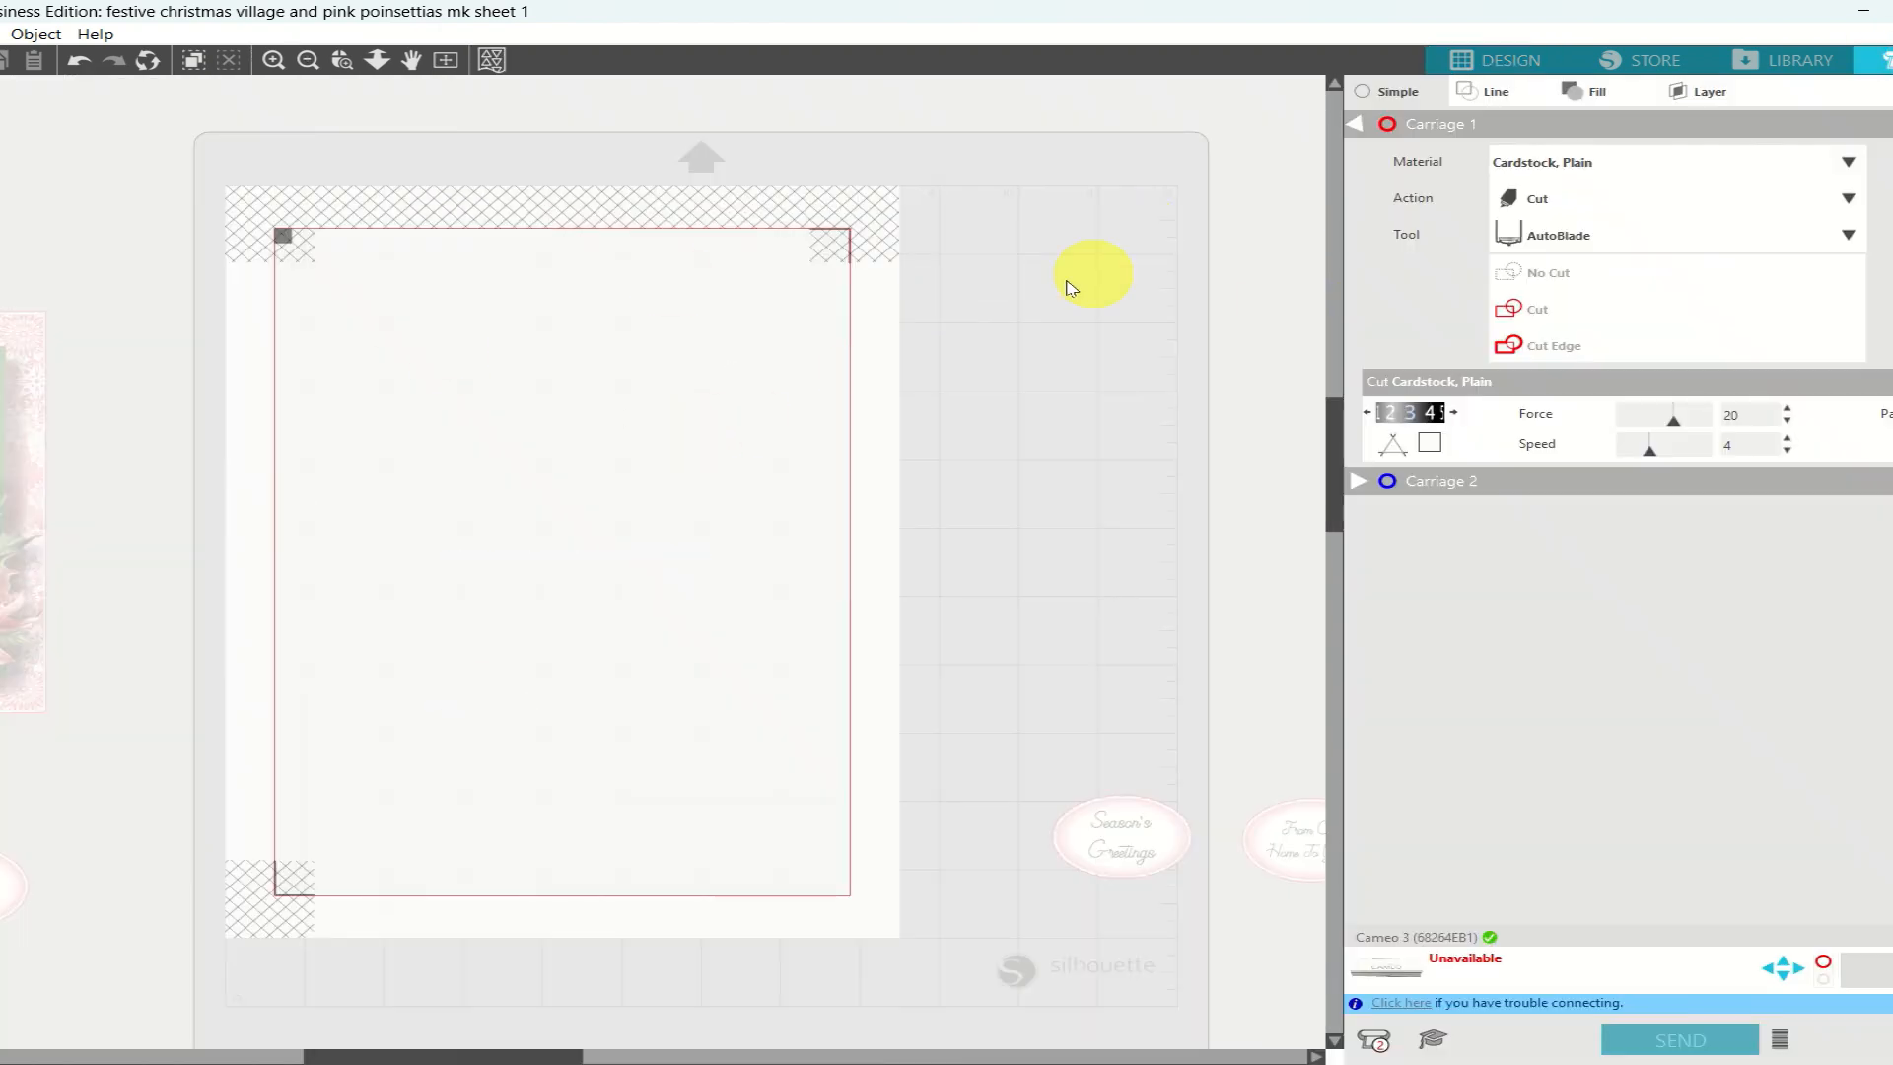
left_click_drag(8, 513, 648, 496)
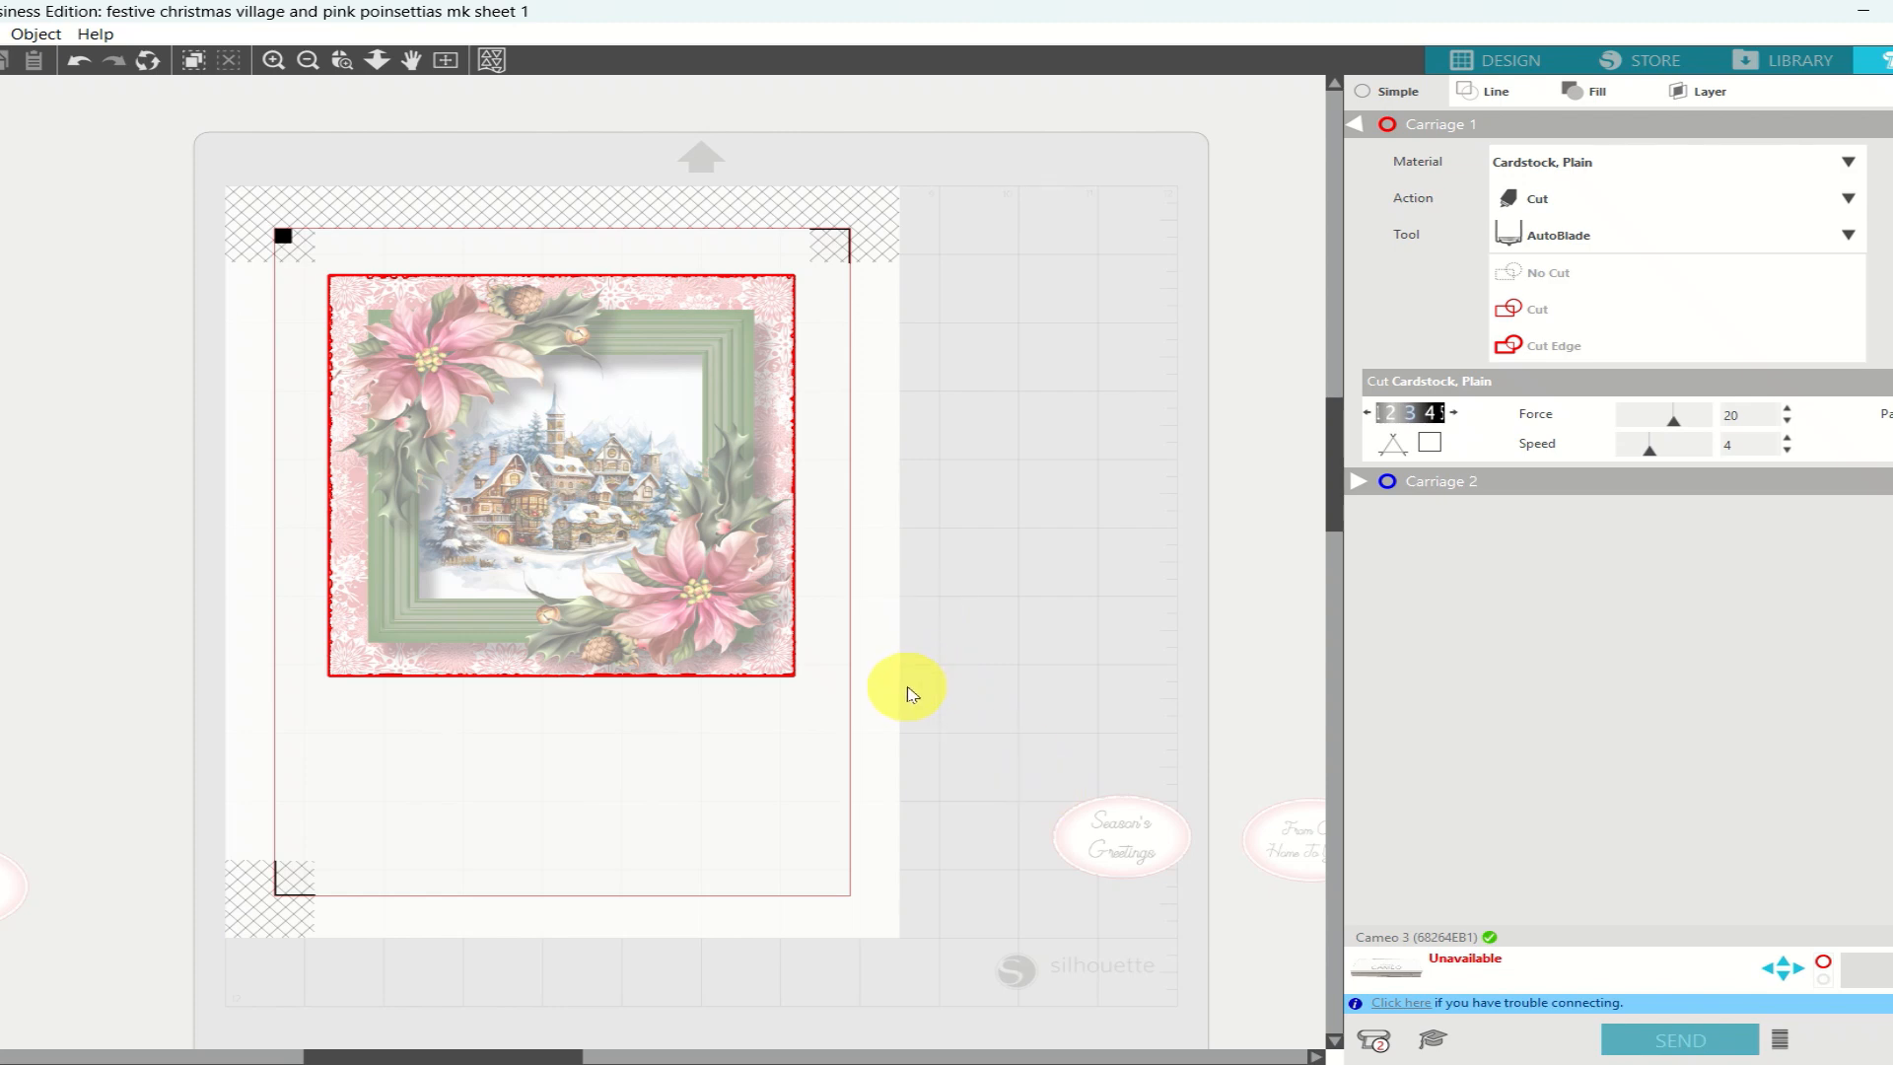
Return to the design view and ungroup the card front from its cut outline
left_click(1474, 59)
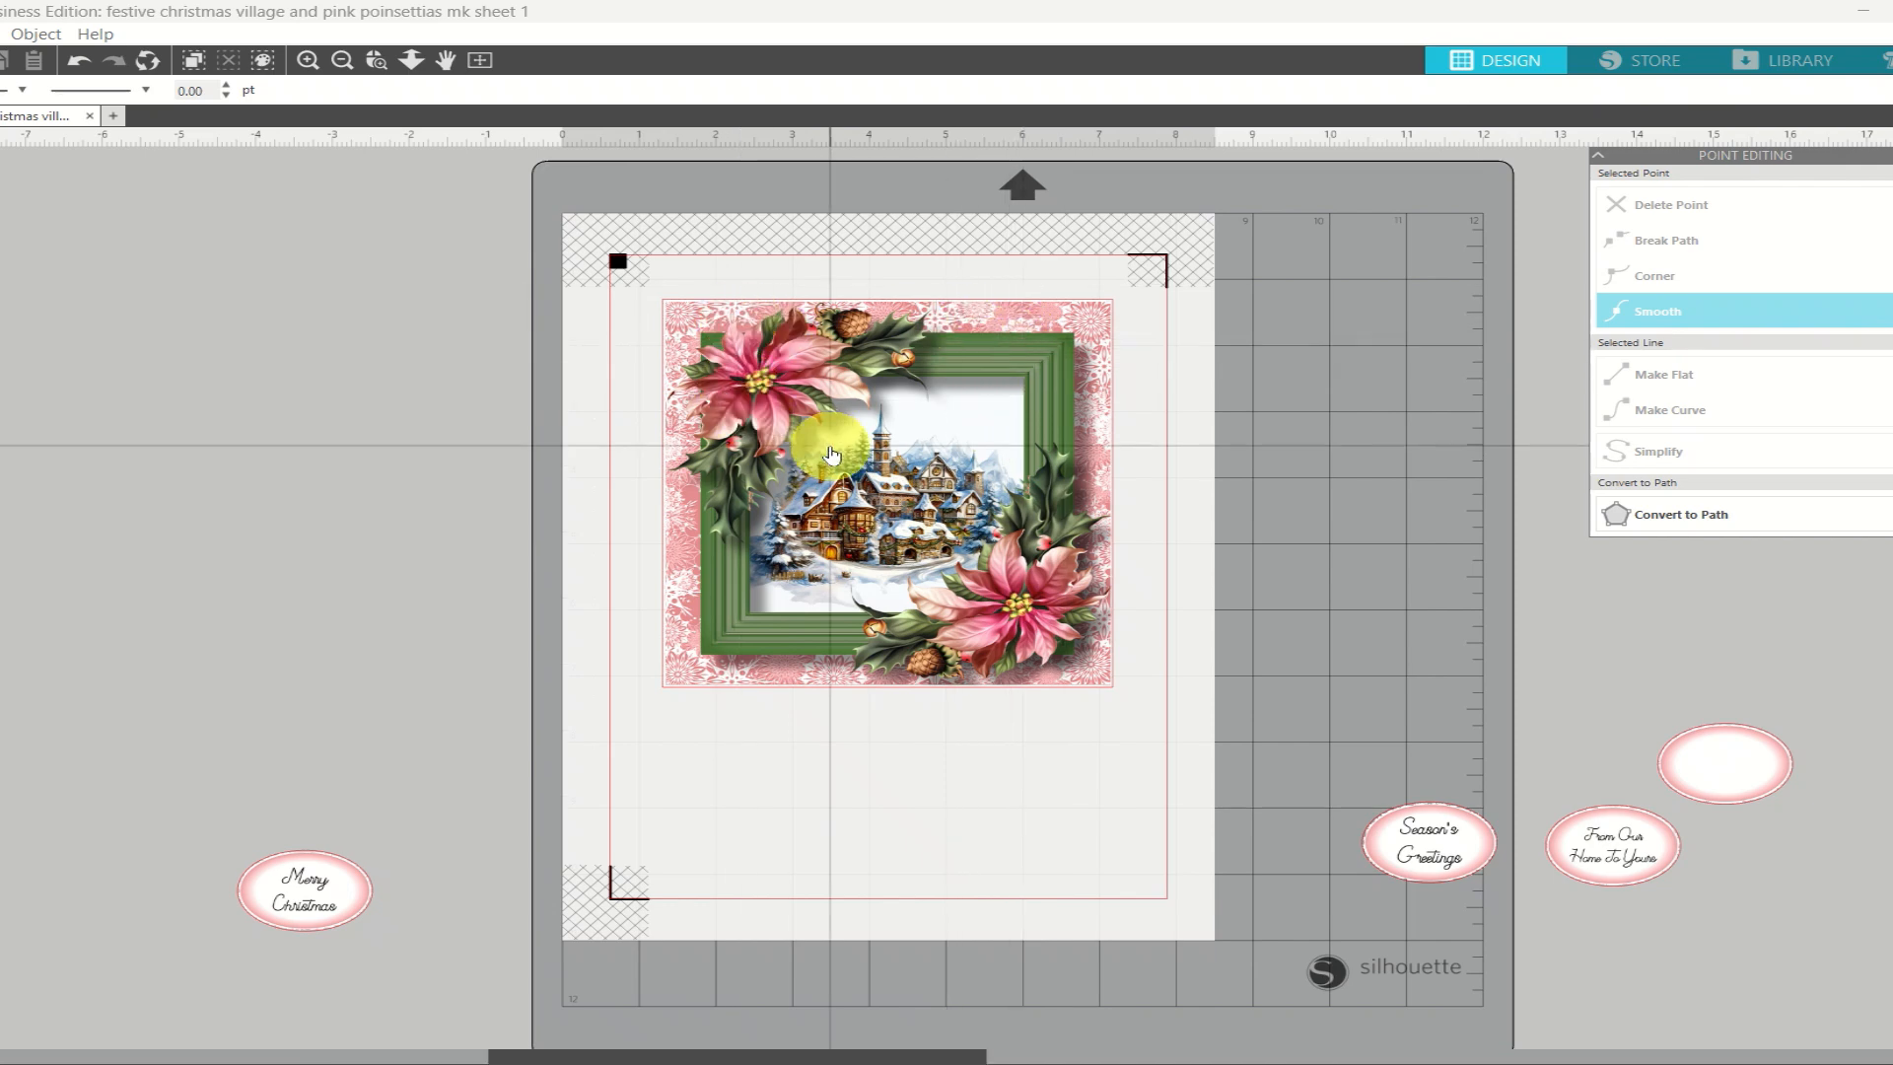
left_click(779, 542)
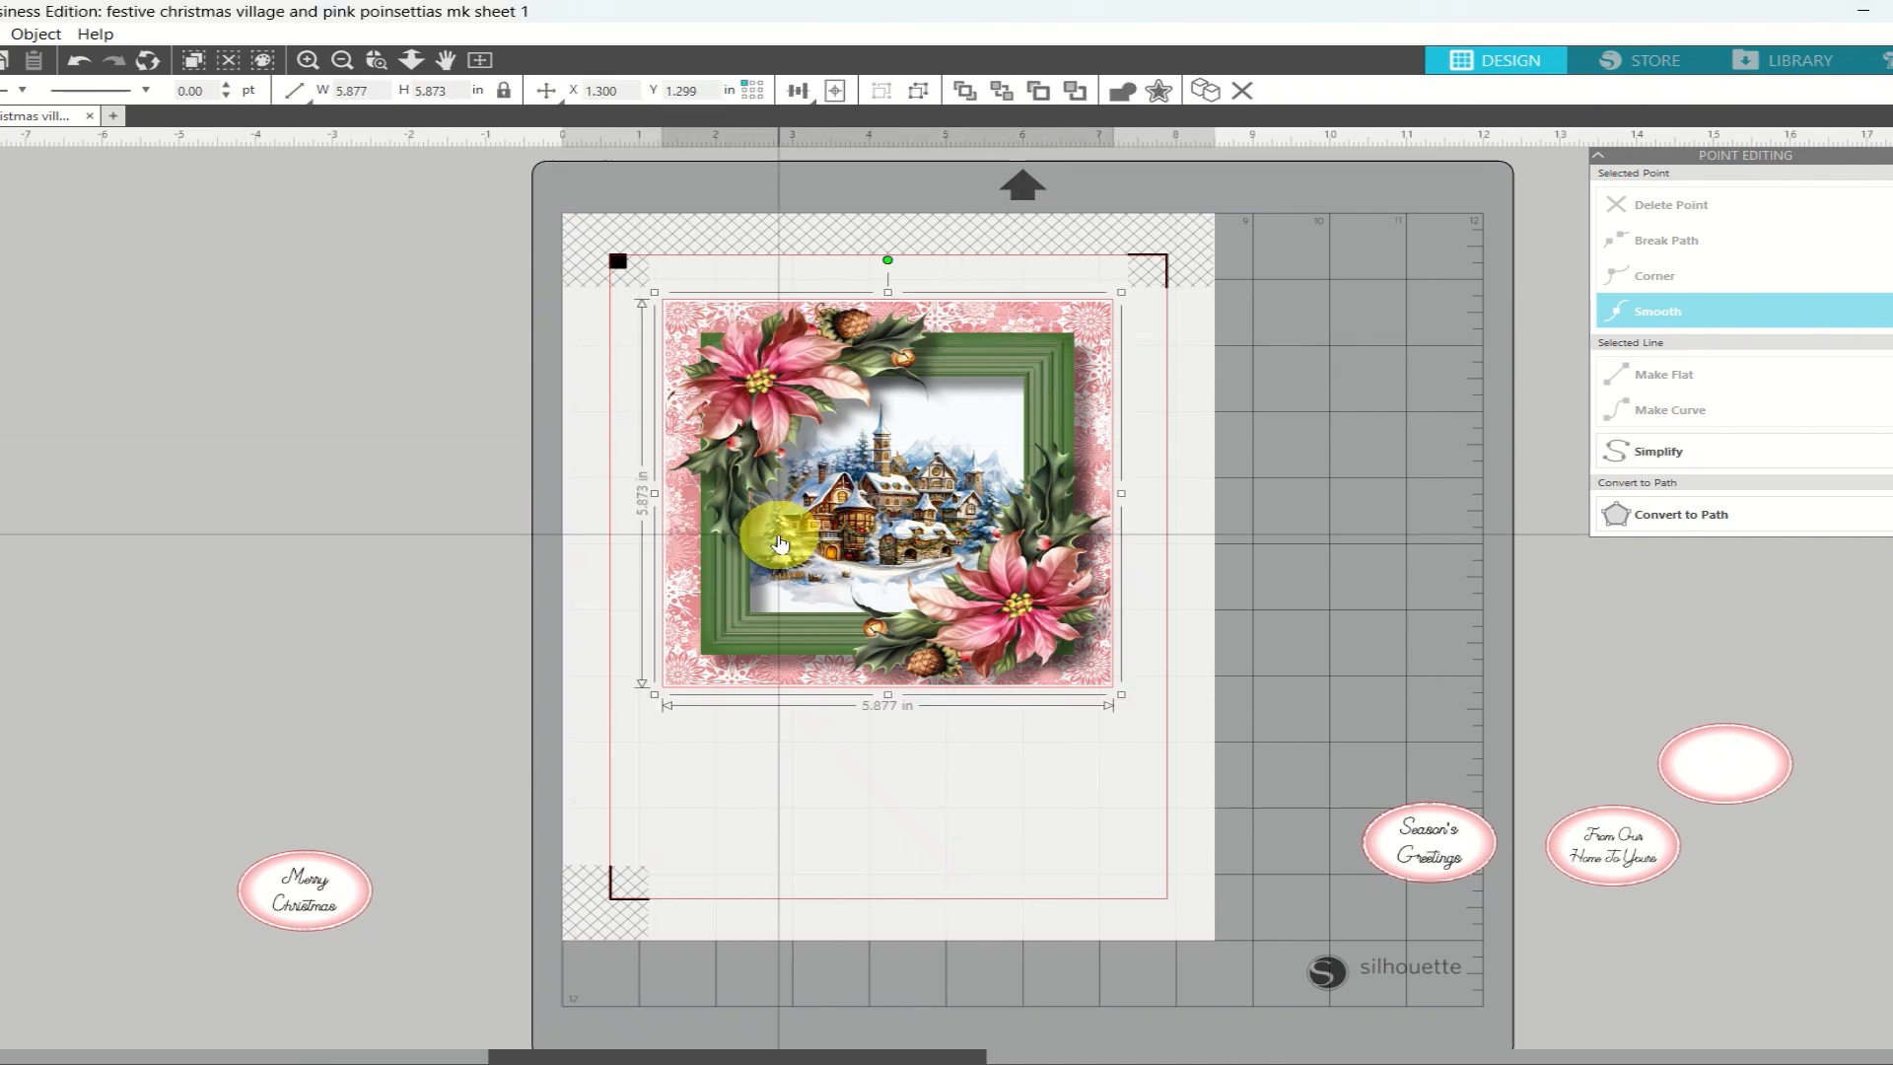
right_click(778, 542)
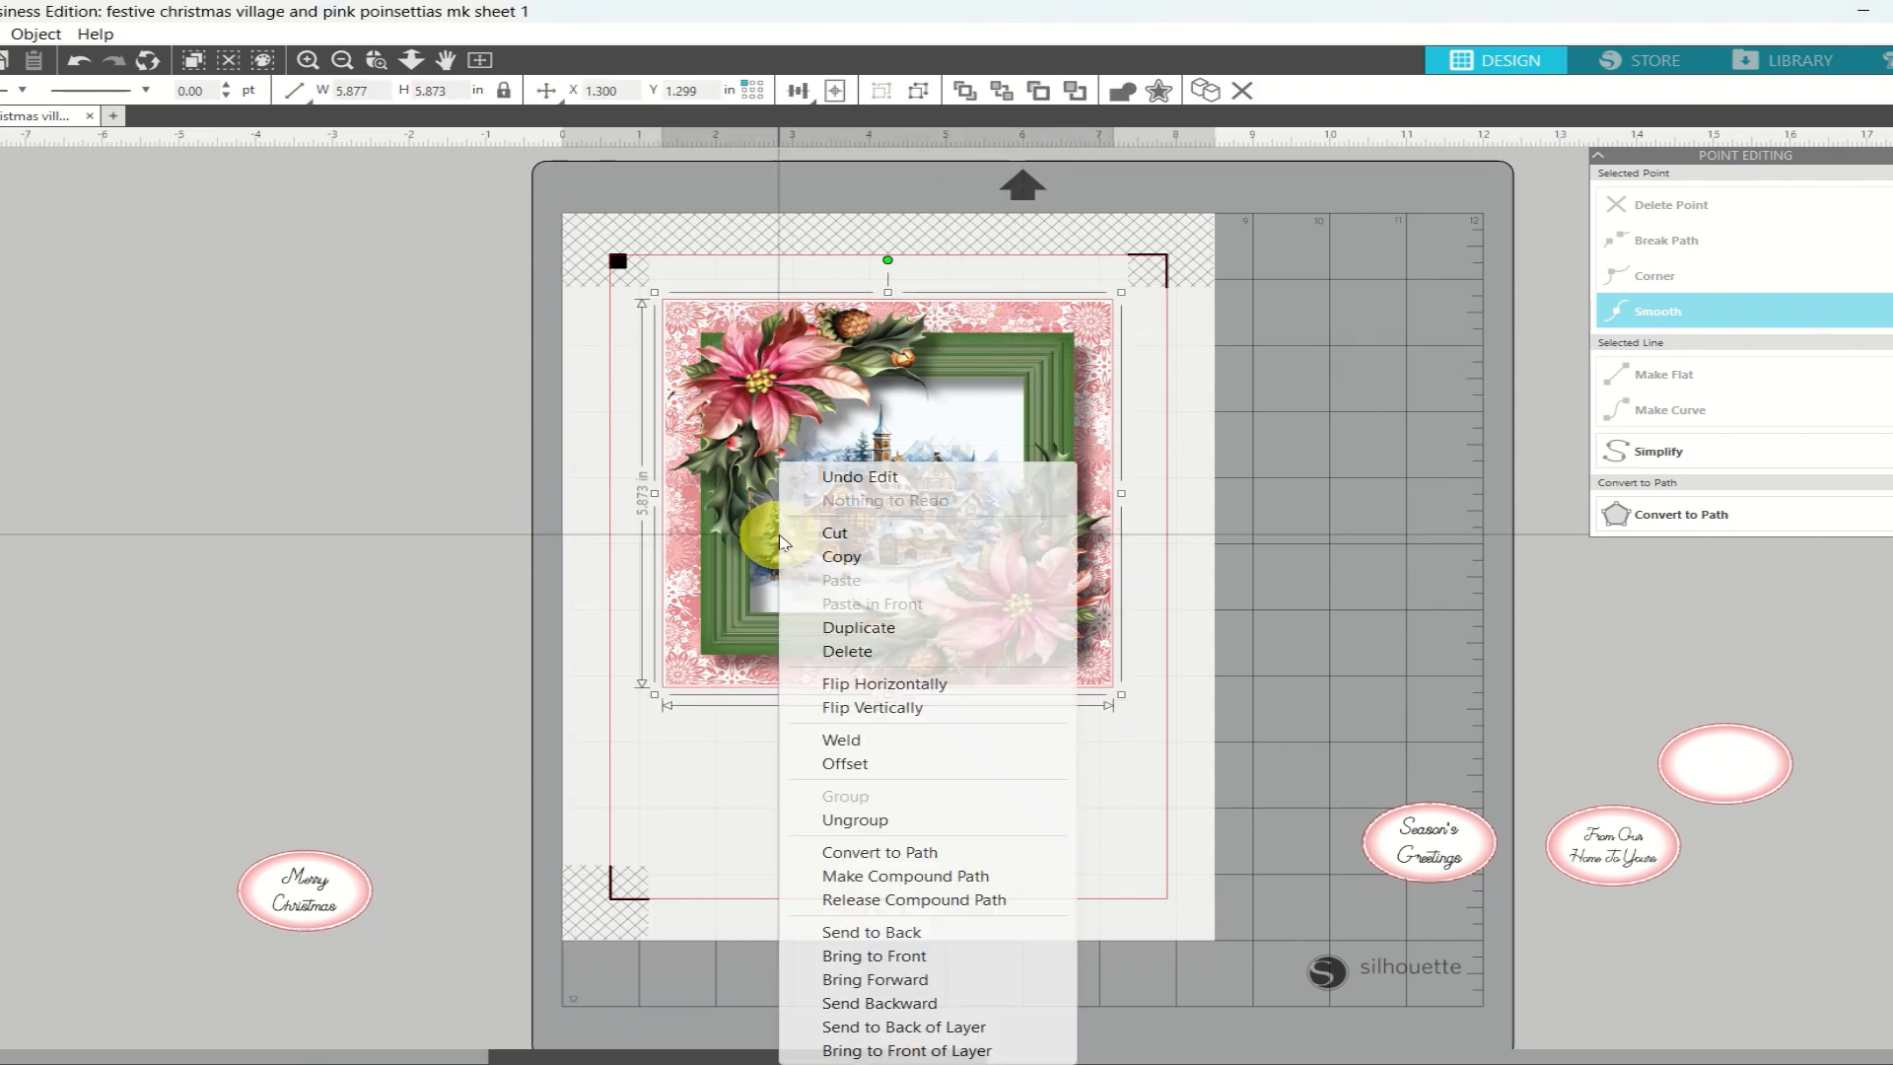
left_click(853, 820)
left_click(835, 823)
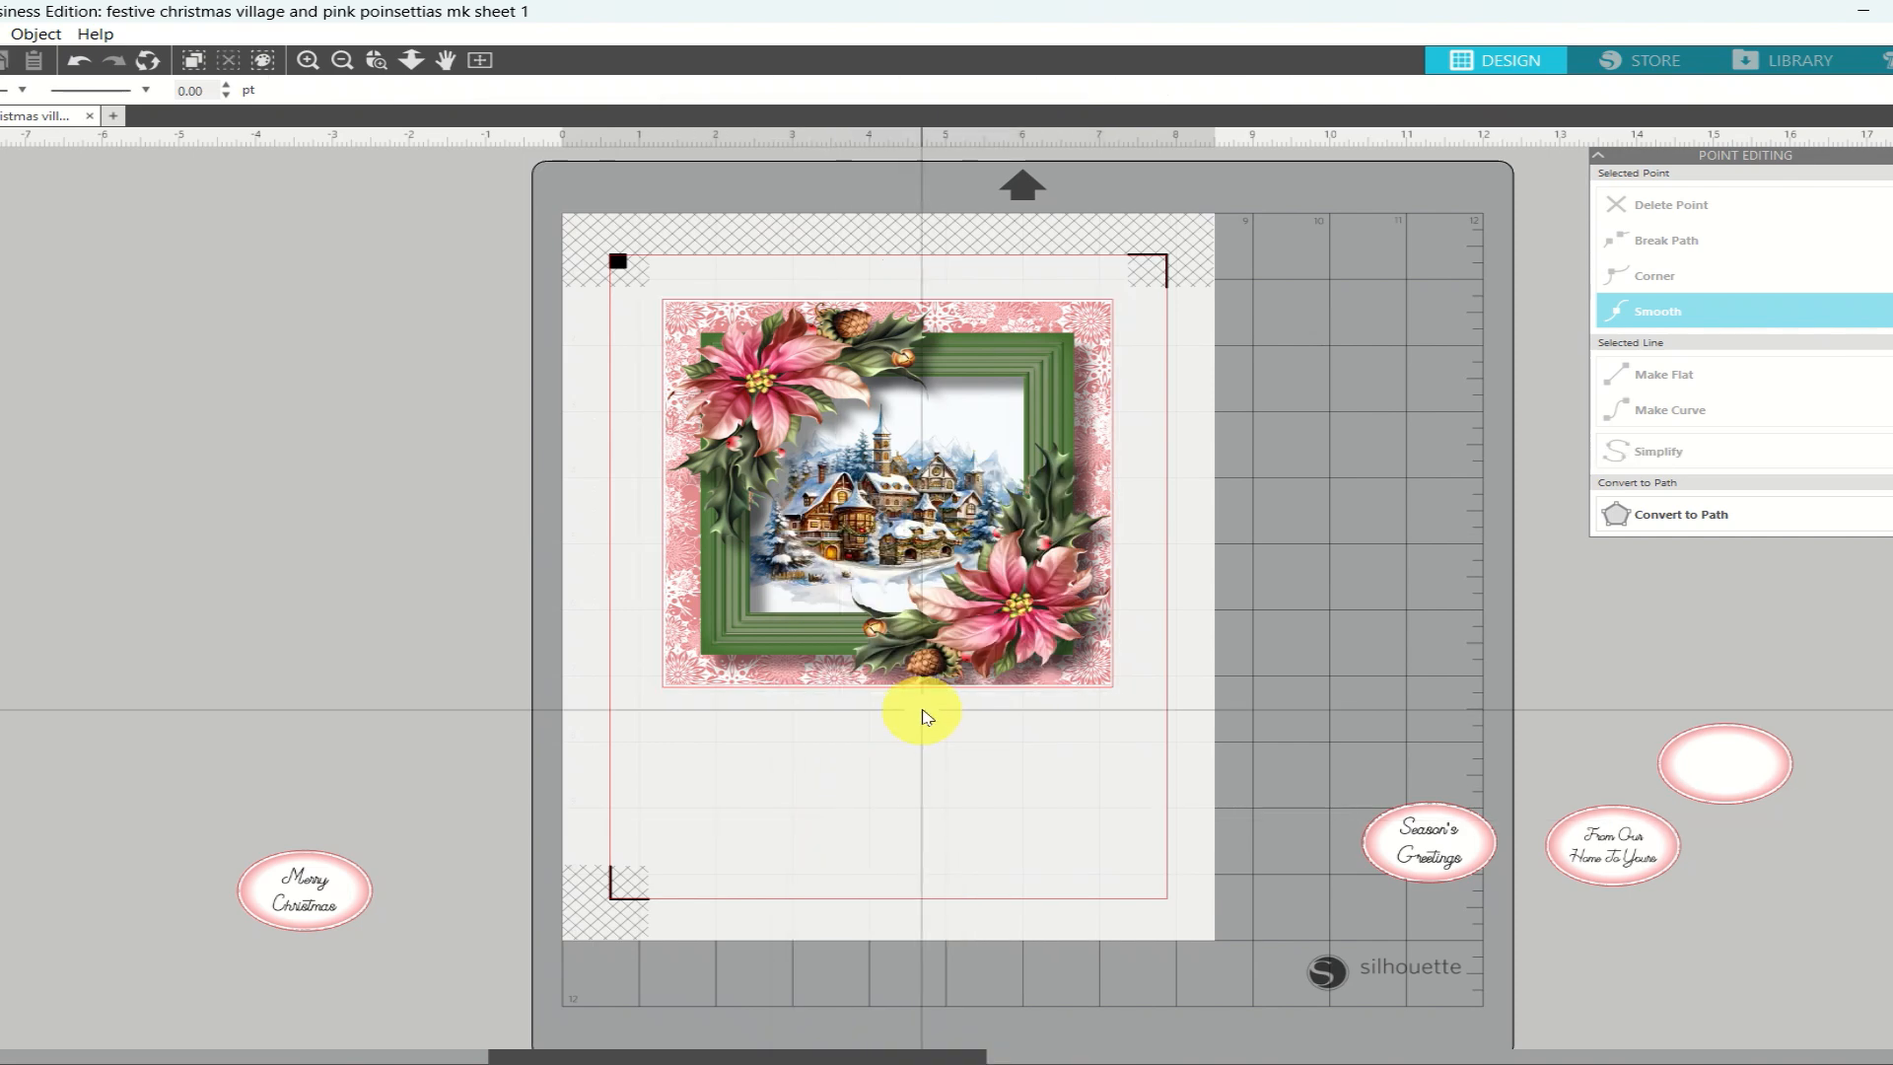
Move the card front's rectangular cut outline off the page's left side and place the image alone inside the registration marks
left_click_drag(943, 633, 871, 547)
left_click(969, 644)
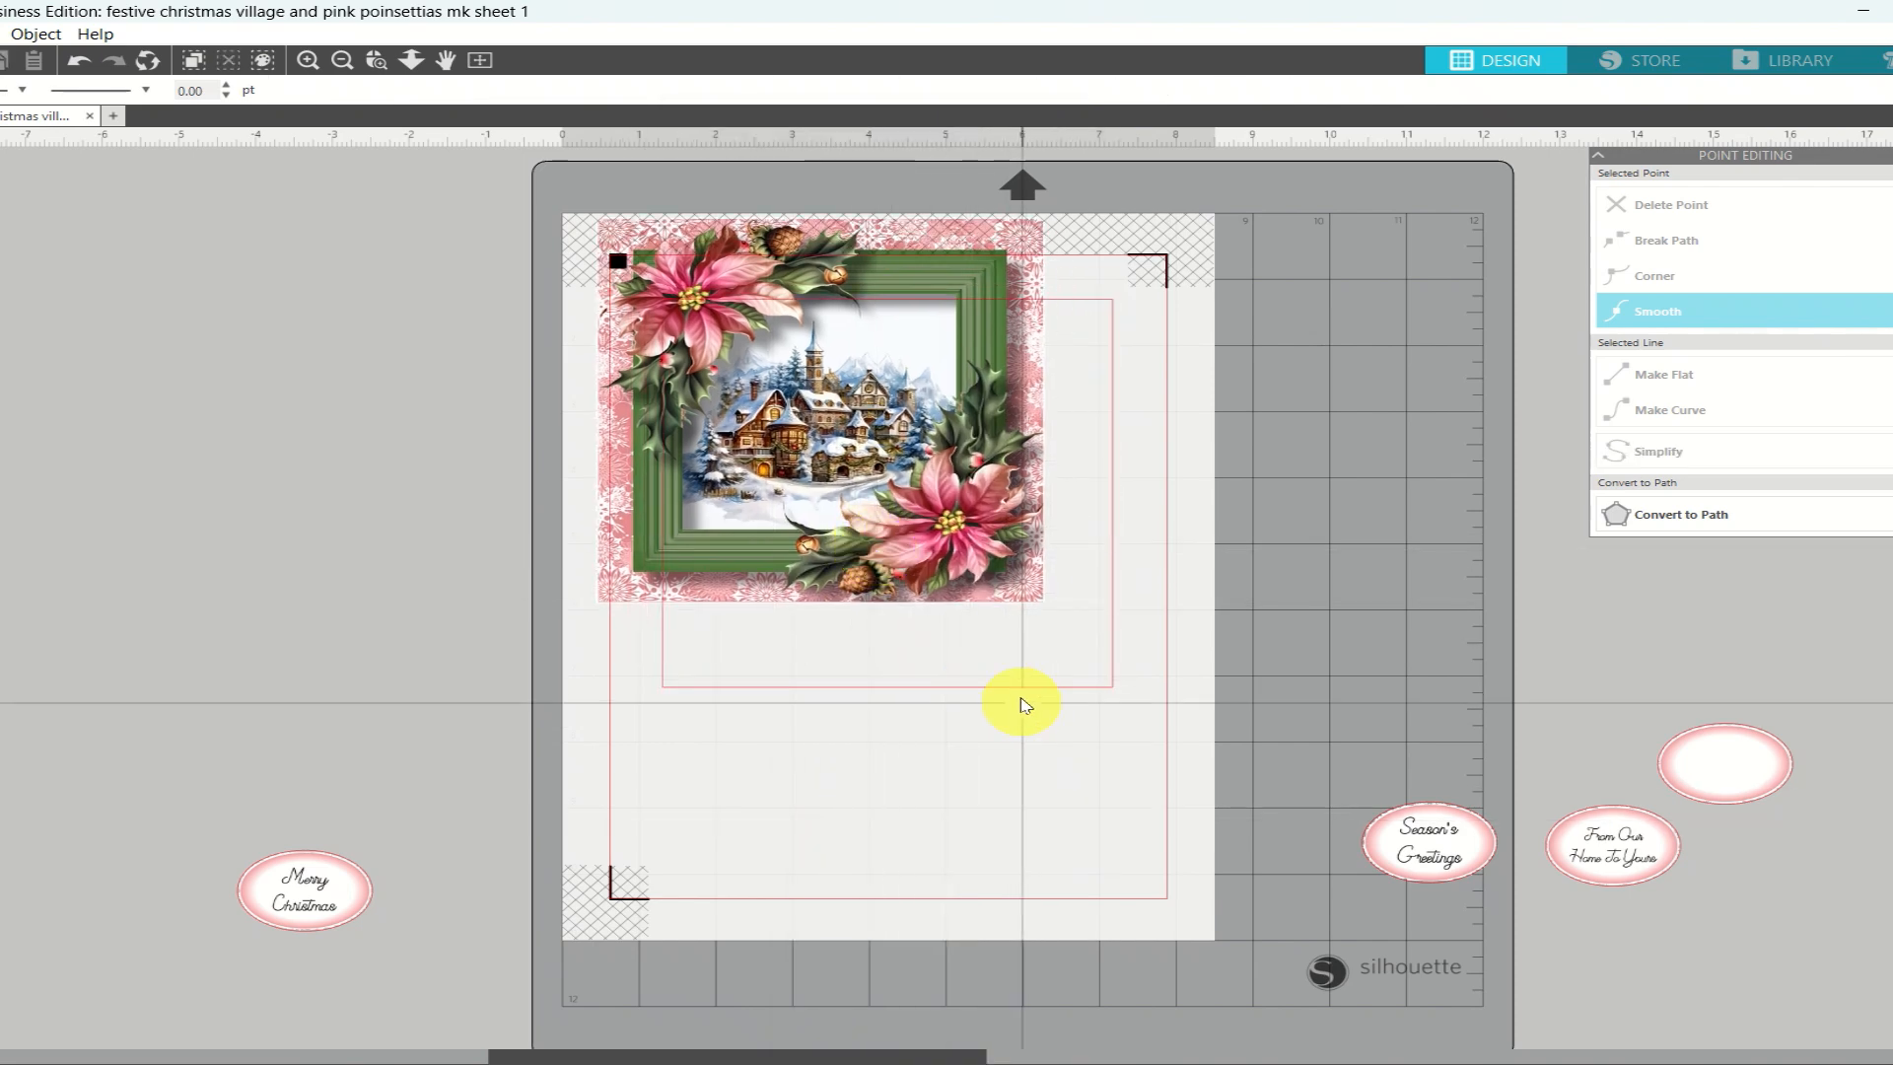
left_click(1017, 692)
left_click_drag(1017, 702, 404, 712)
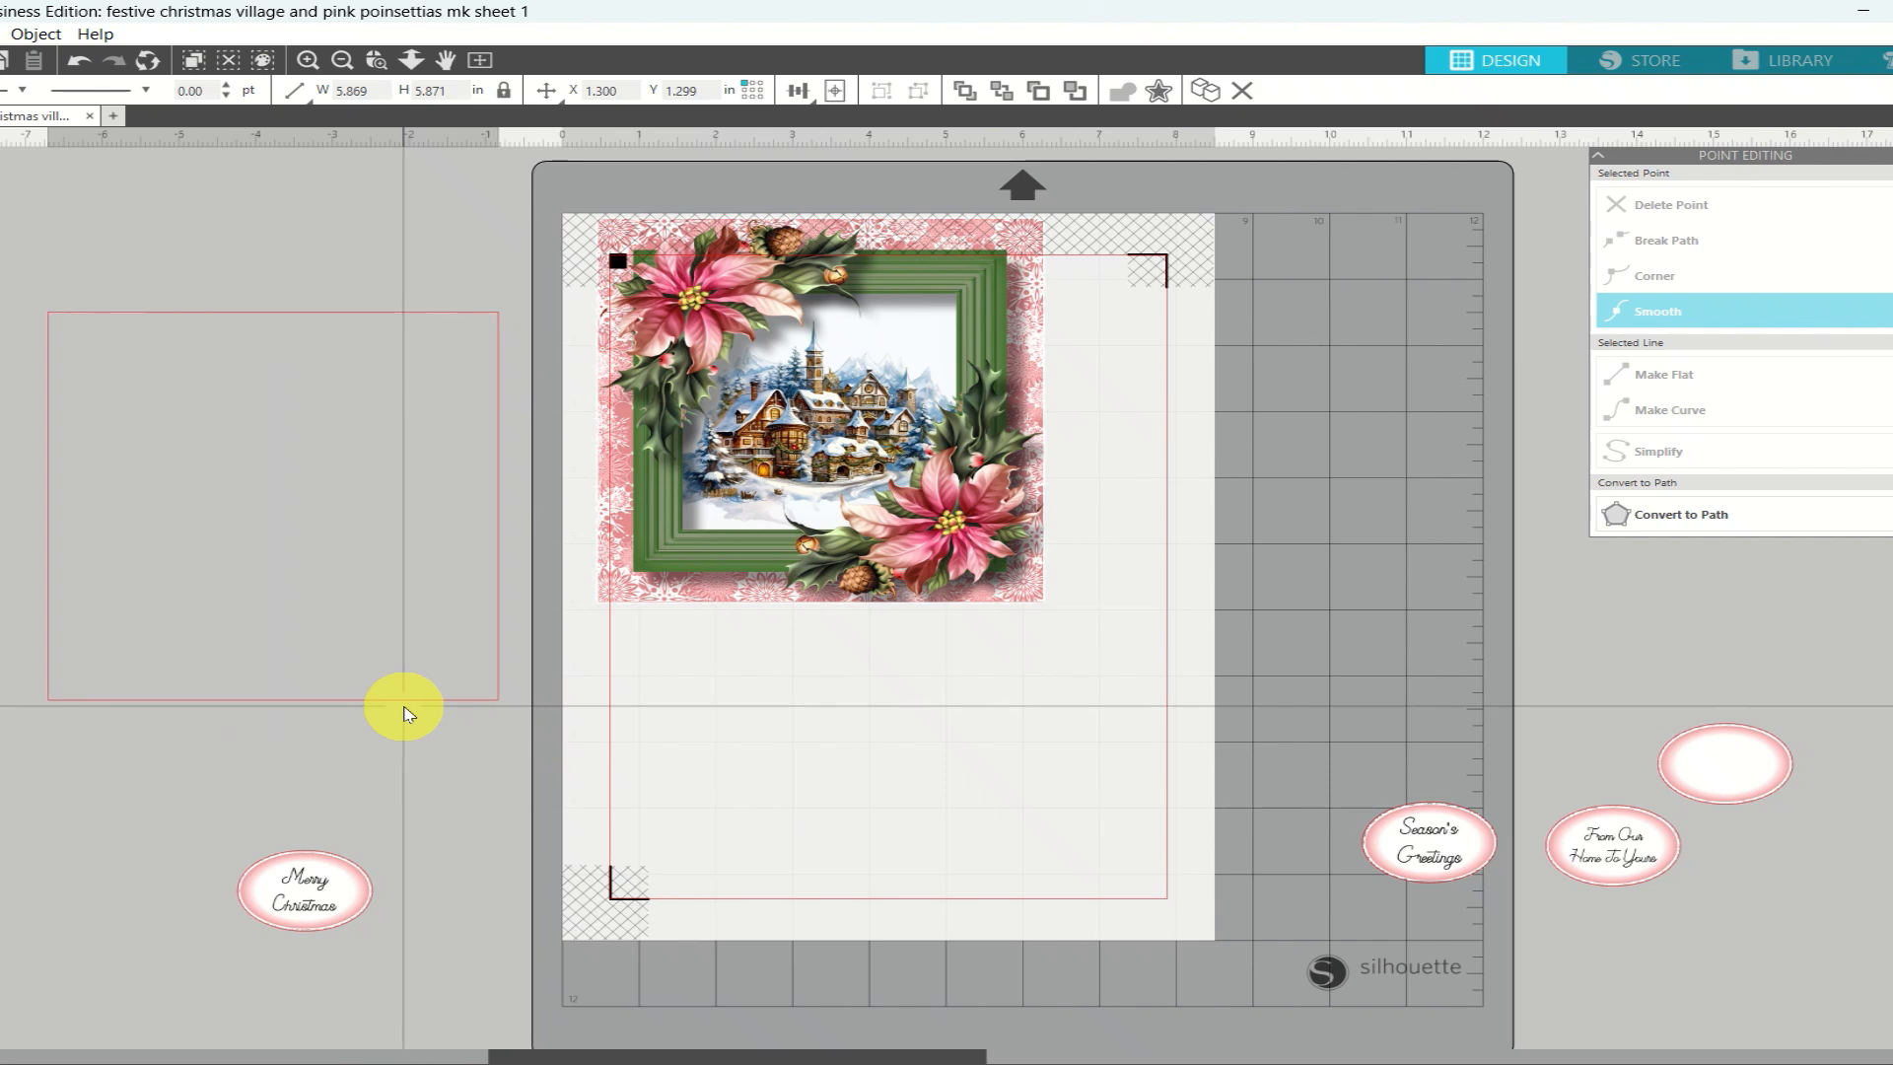
left_click_drag(860, 473, 944, 611)
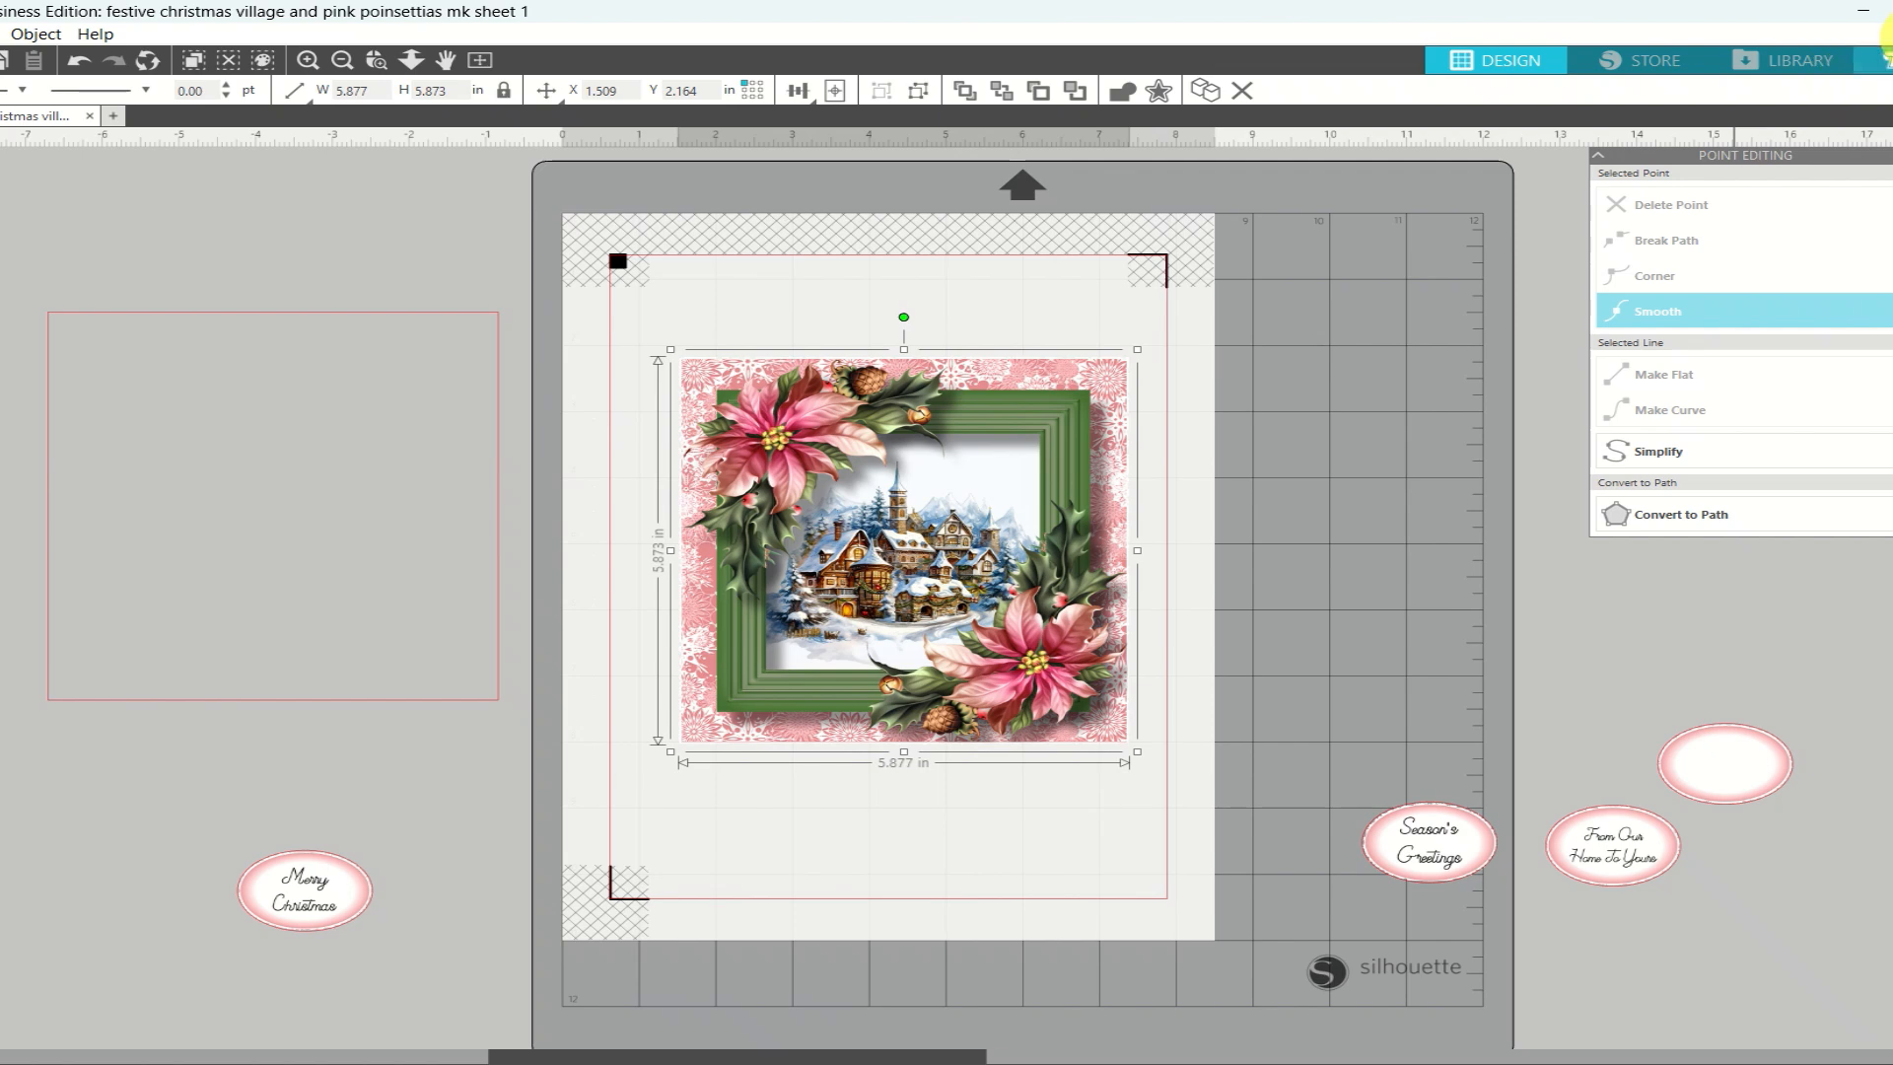
Preview the card front image's cut lines without its outline in the Simple and Line modes, then return to the design view
left_click(1885, 59)
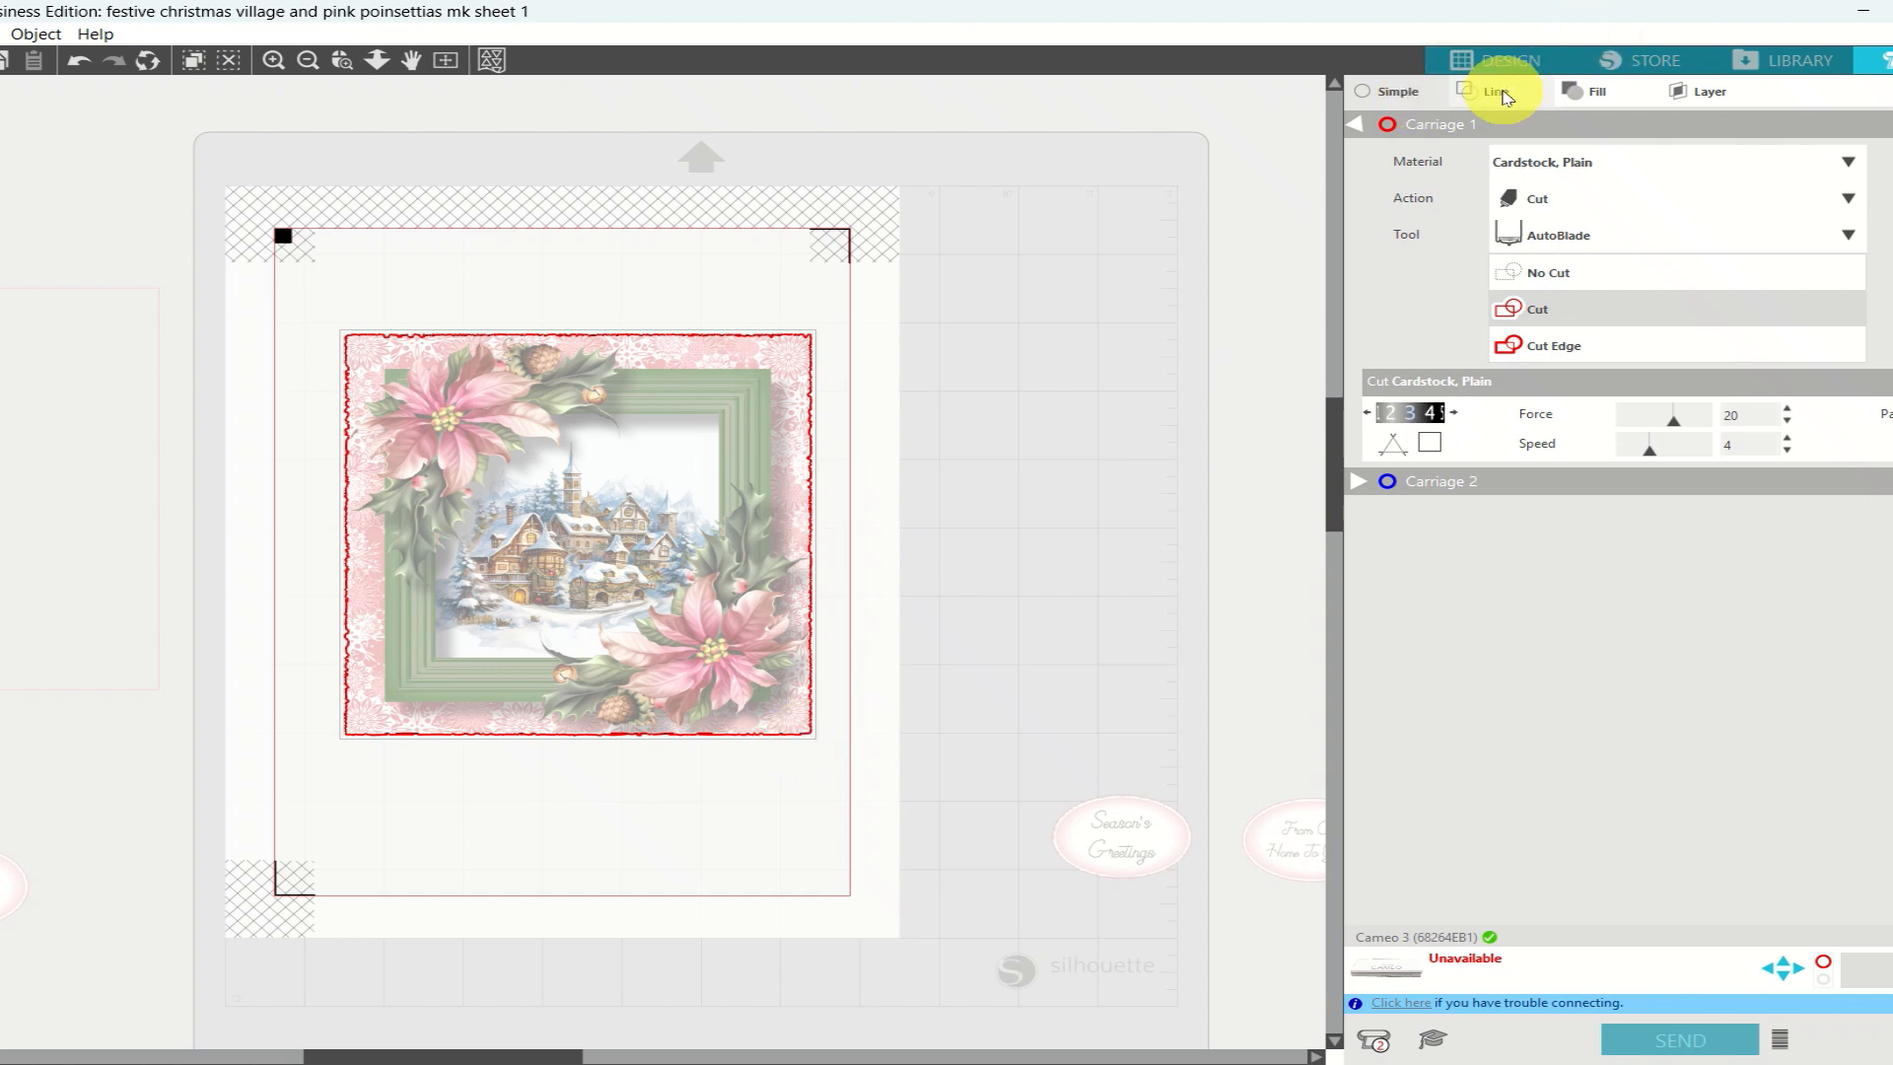
left_click(1499, 91)
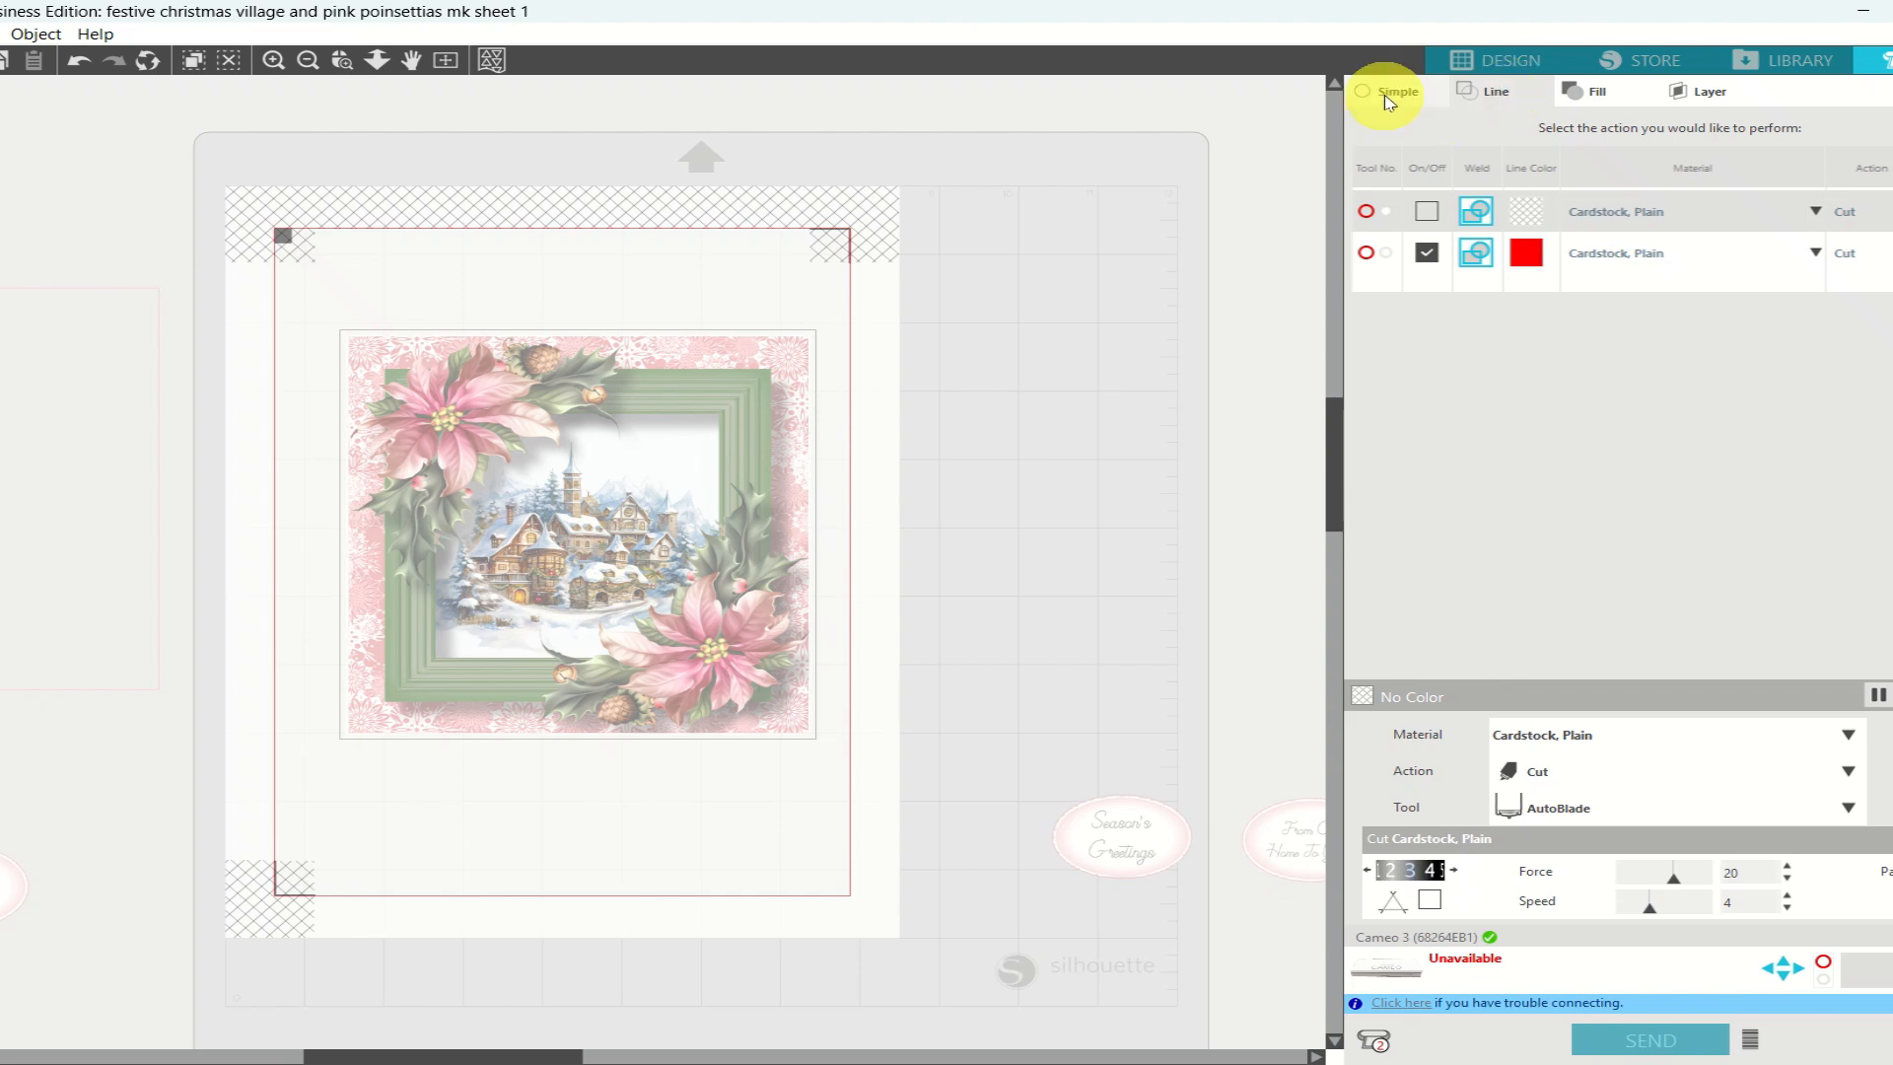
left_click(1387, 93)
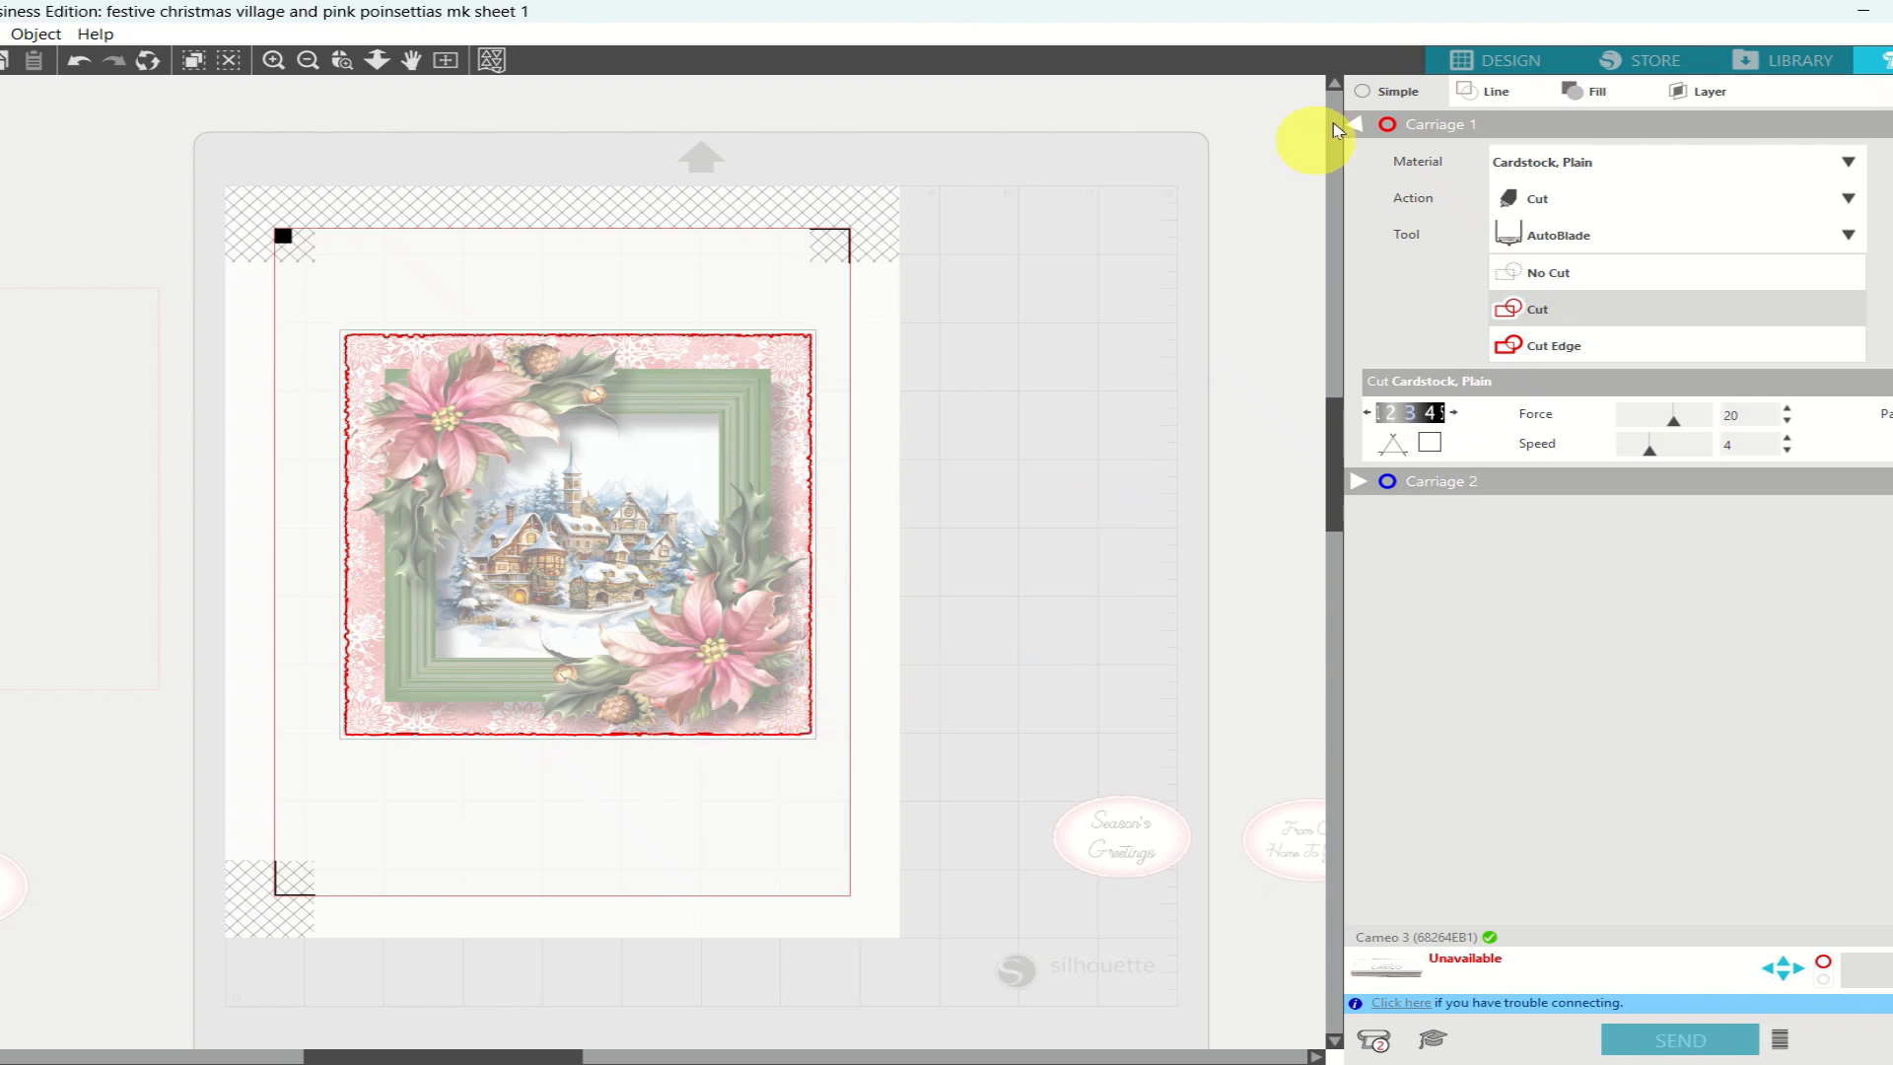
left_click(1478, 59)
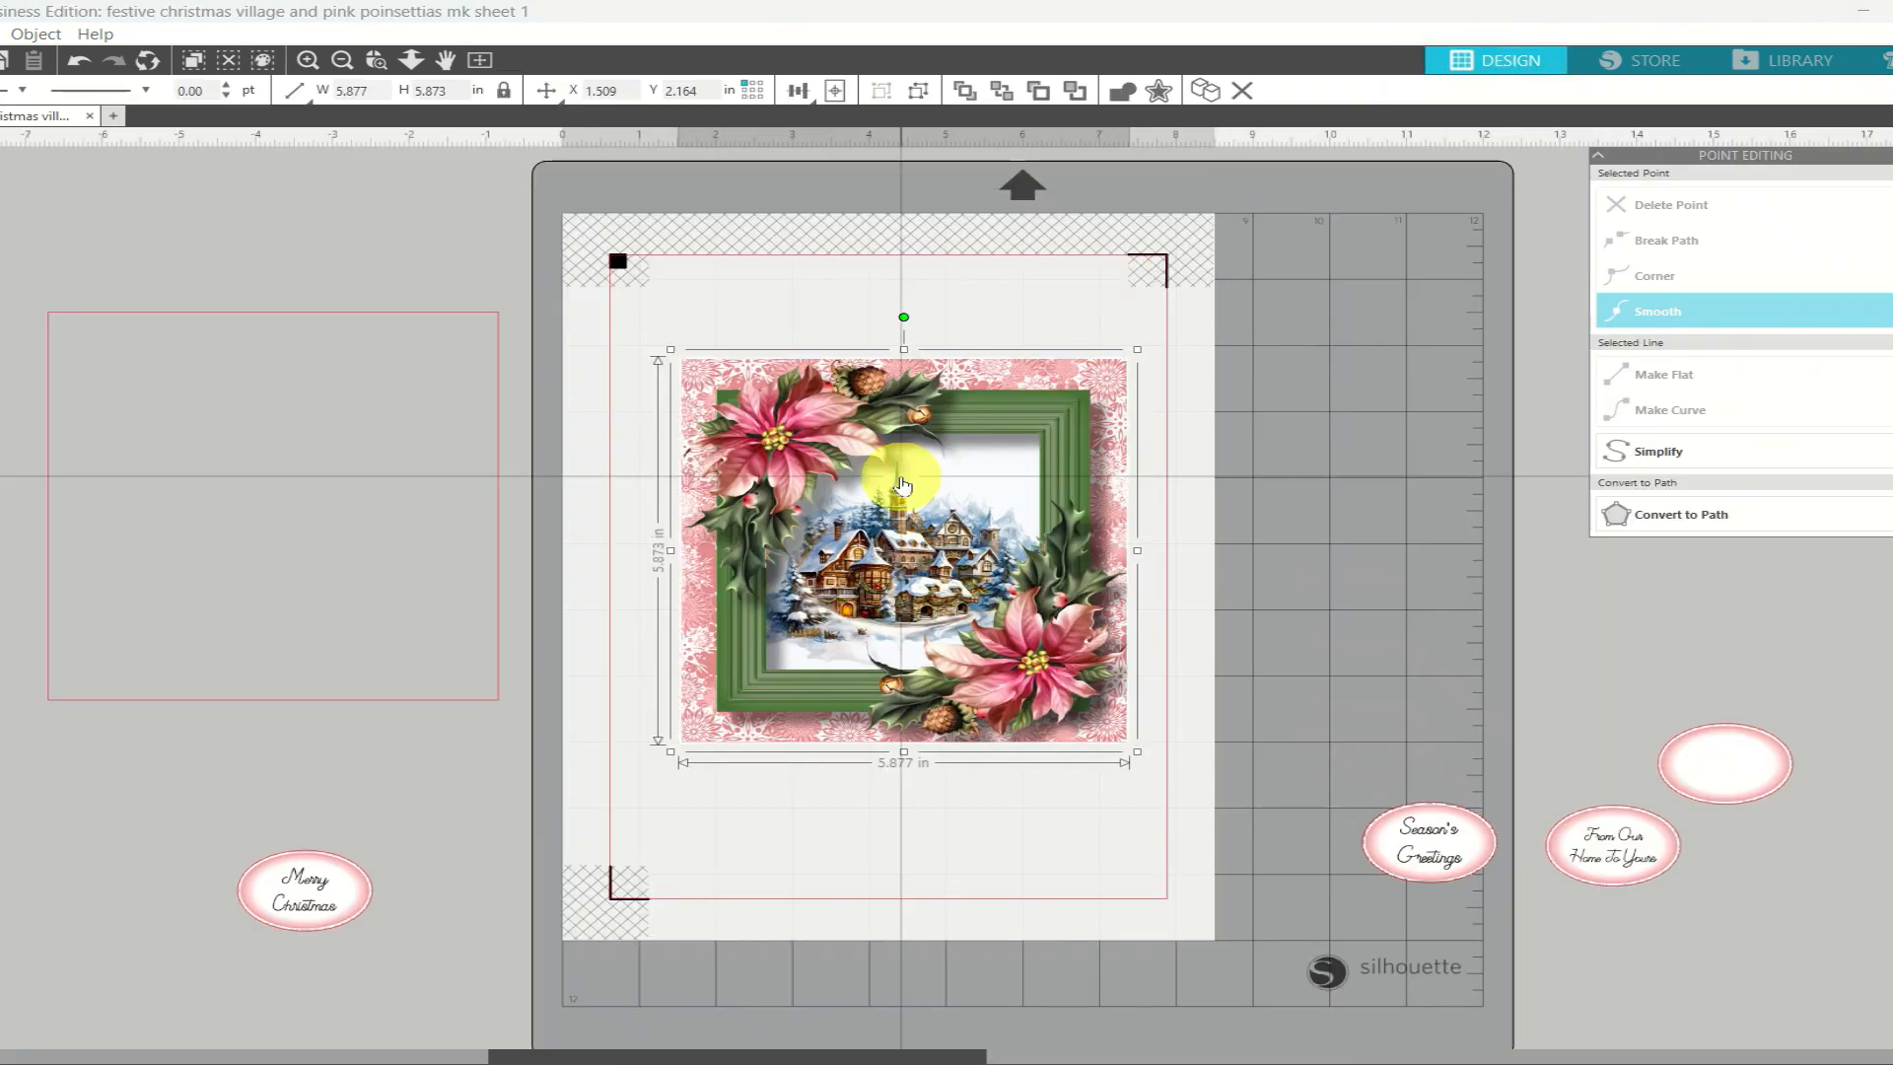
Bring the rectangular cut outline back onto the page, centre-align it with the card front image and group the two
left_click_drag(499, 684, 1025, 719)
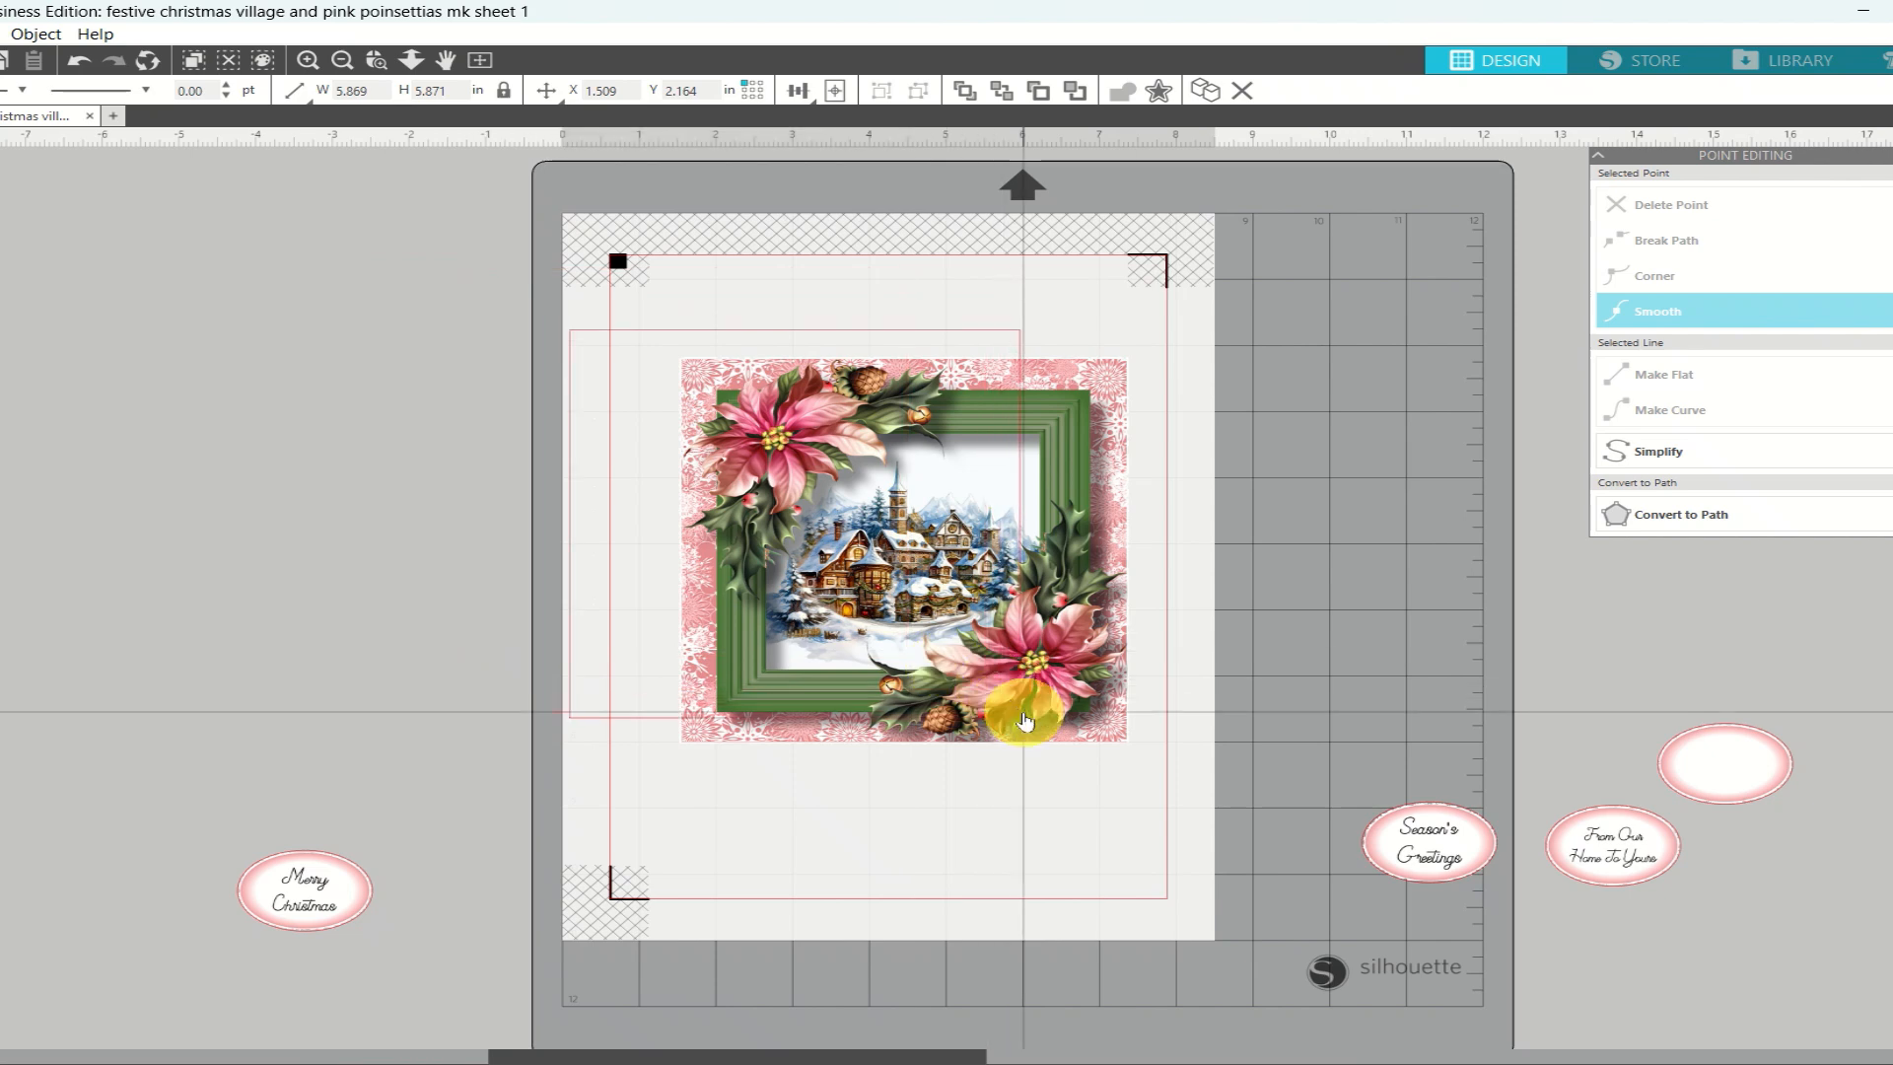
left_click_drag(1173, 450, 964, 541)
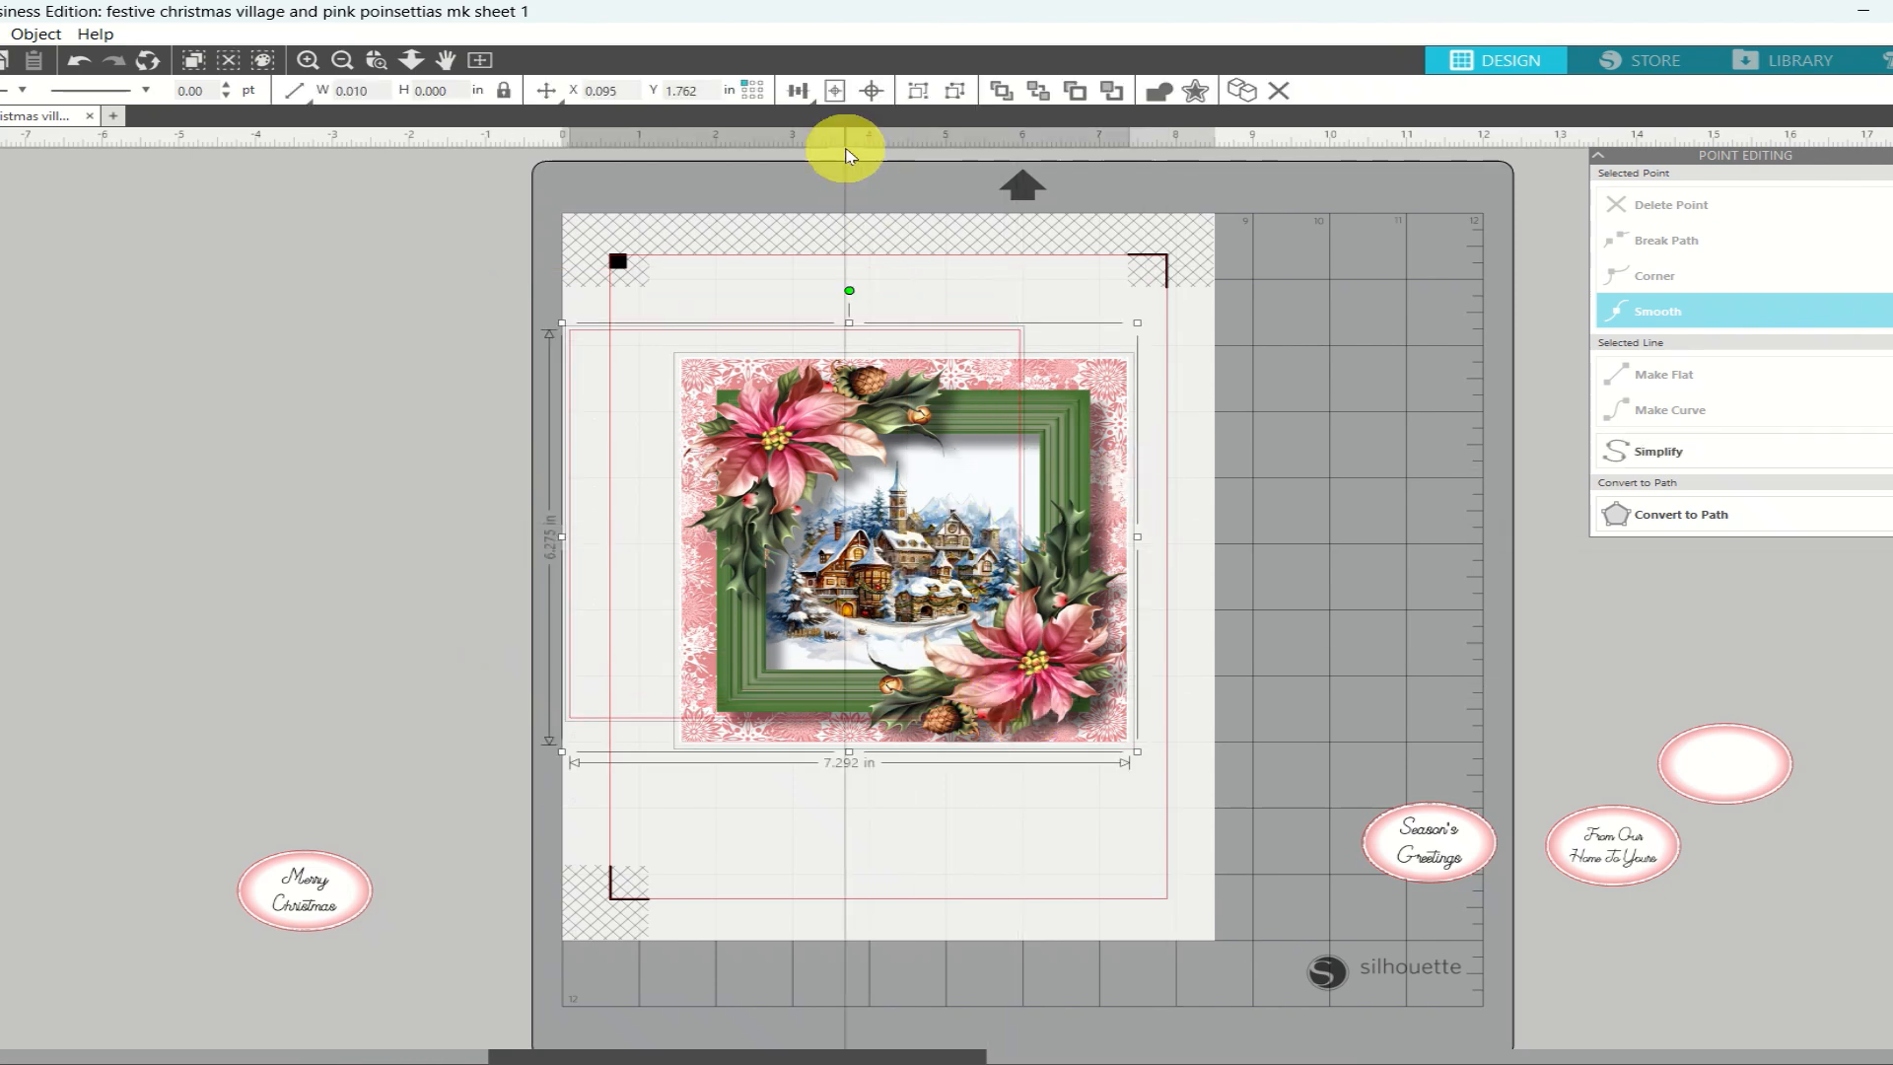
left_click(868, 91)
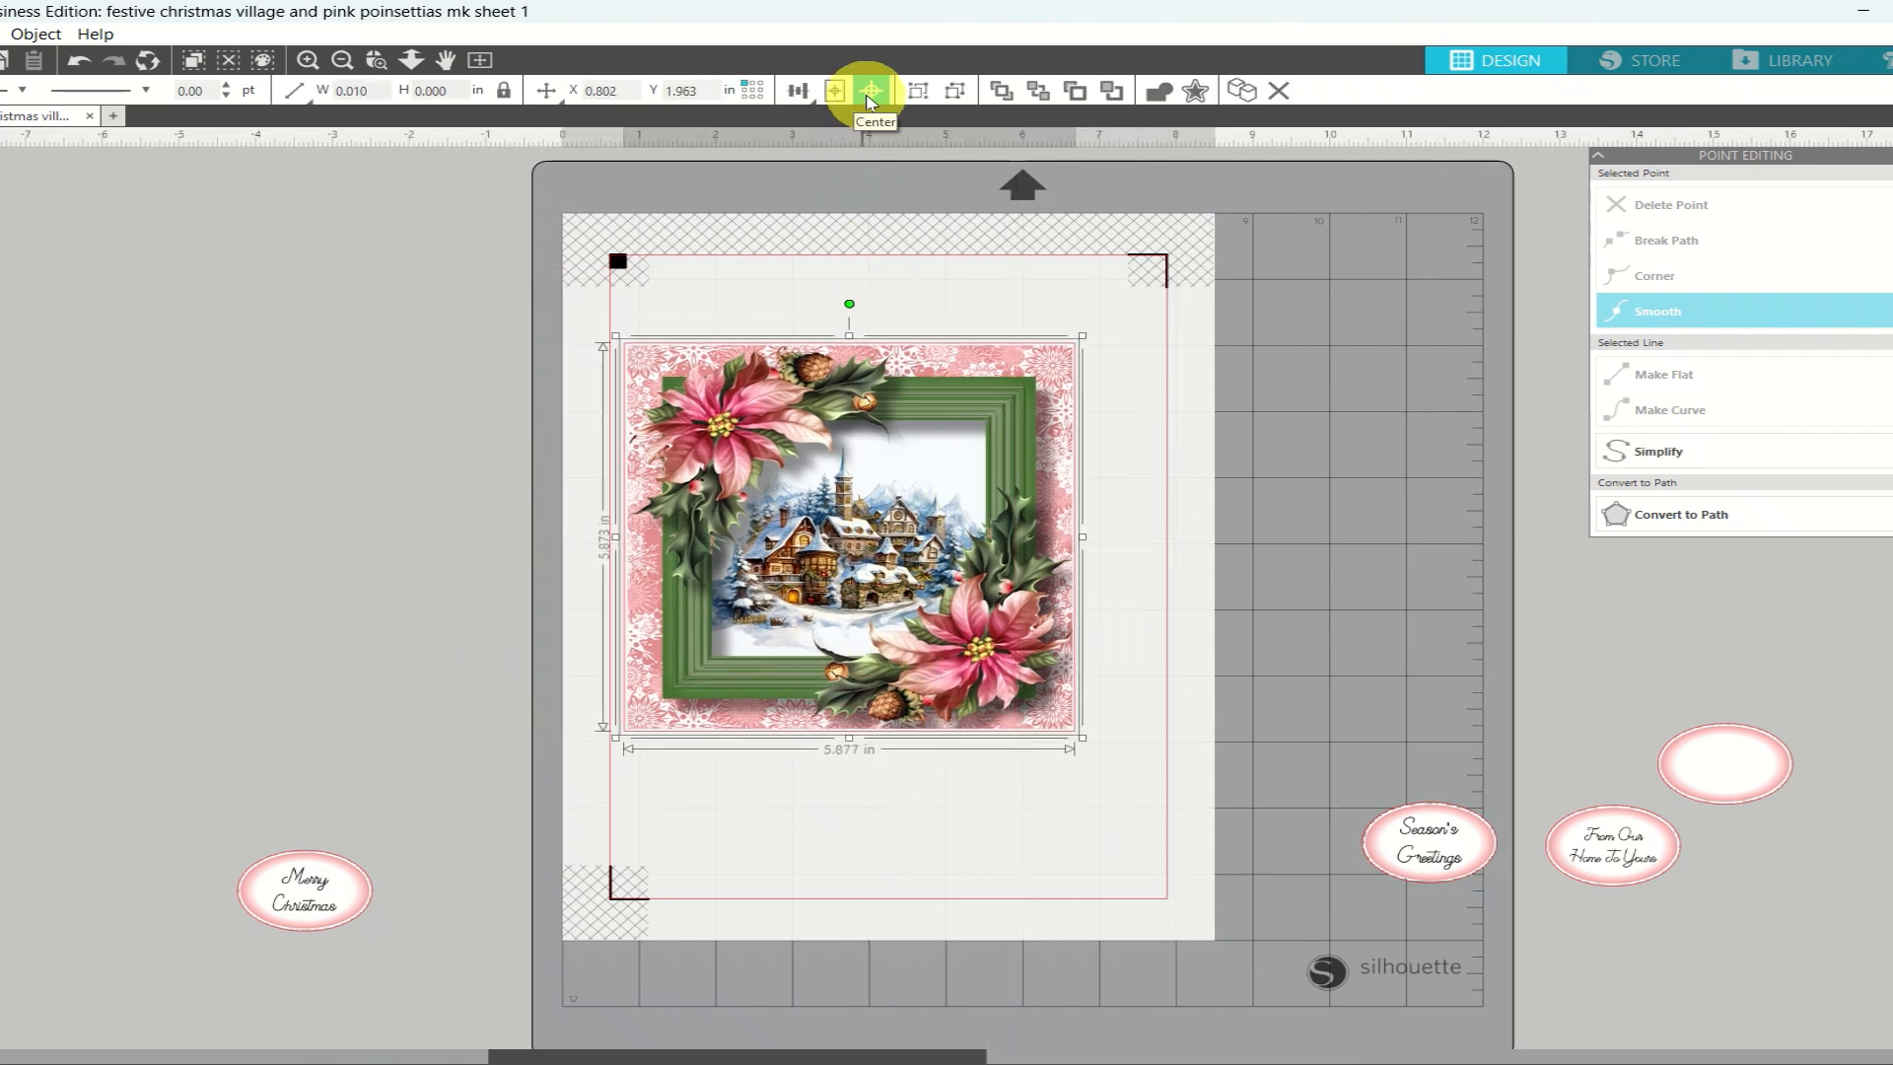
right_click(821, 474)
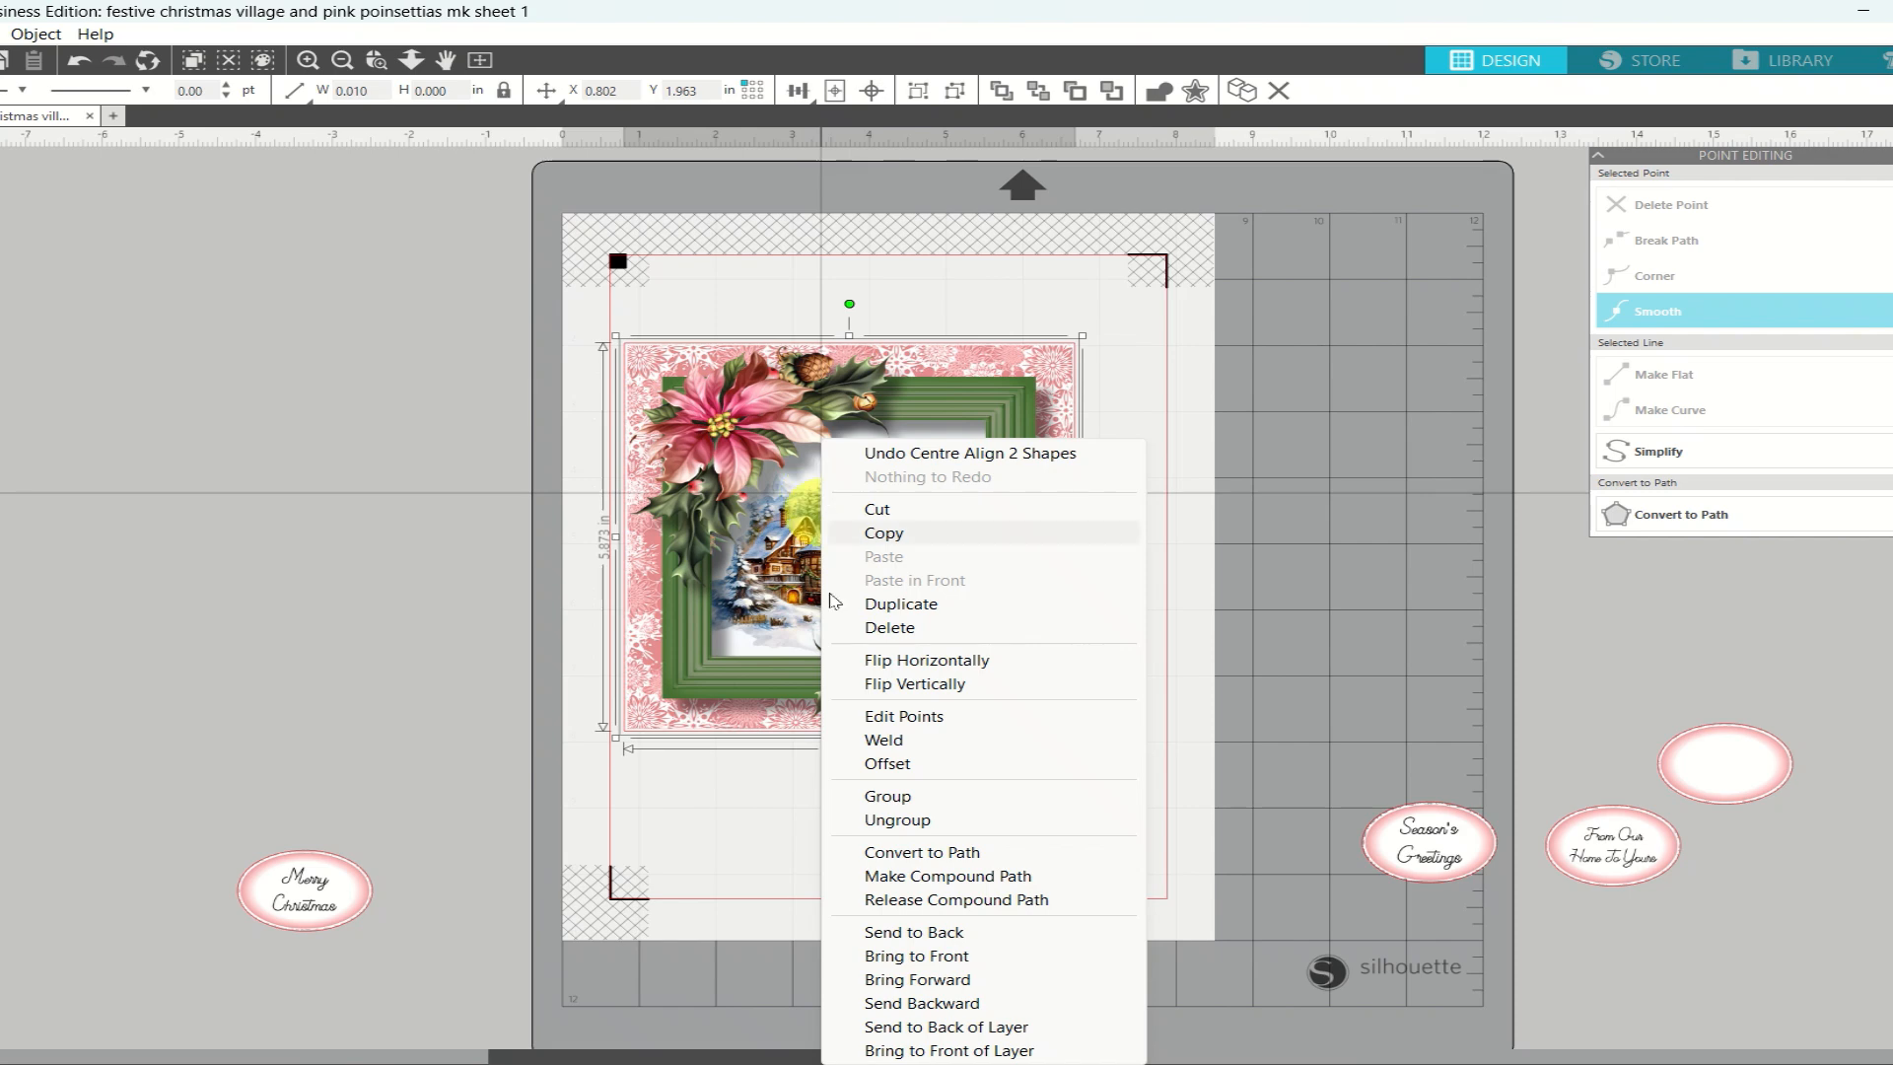
left_click(872, 797)
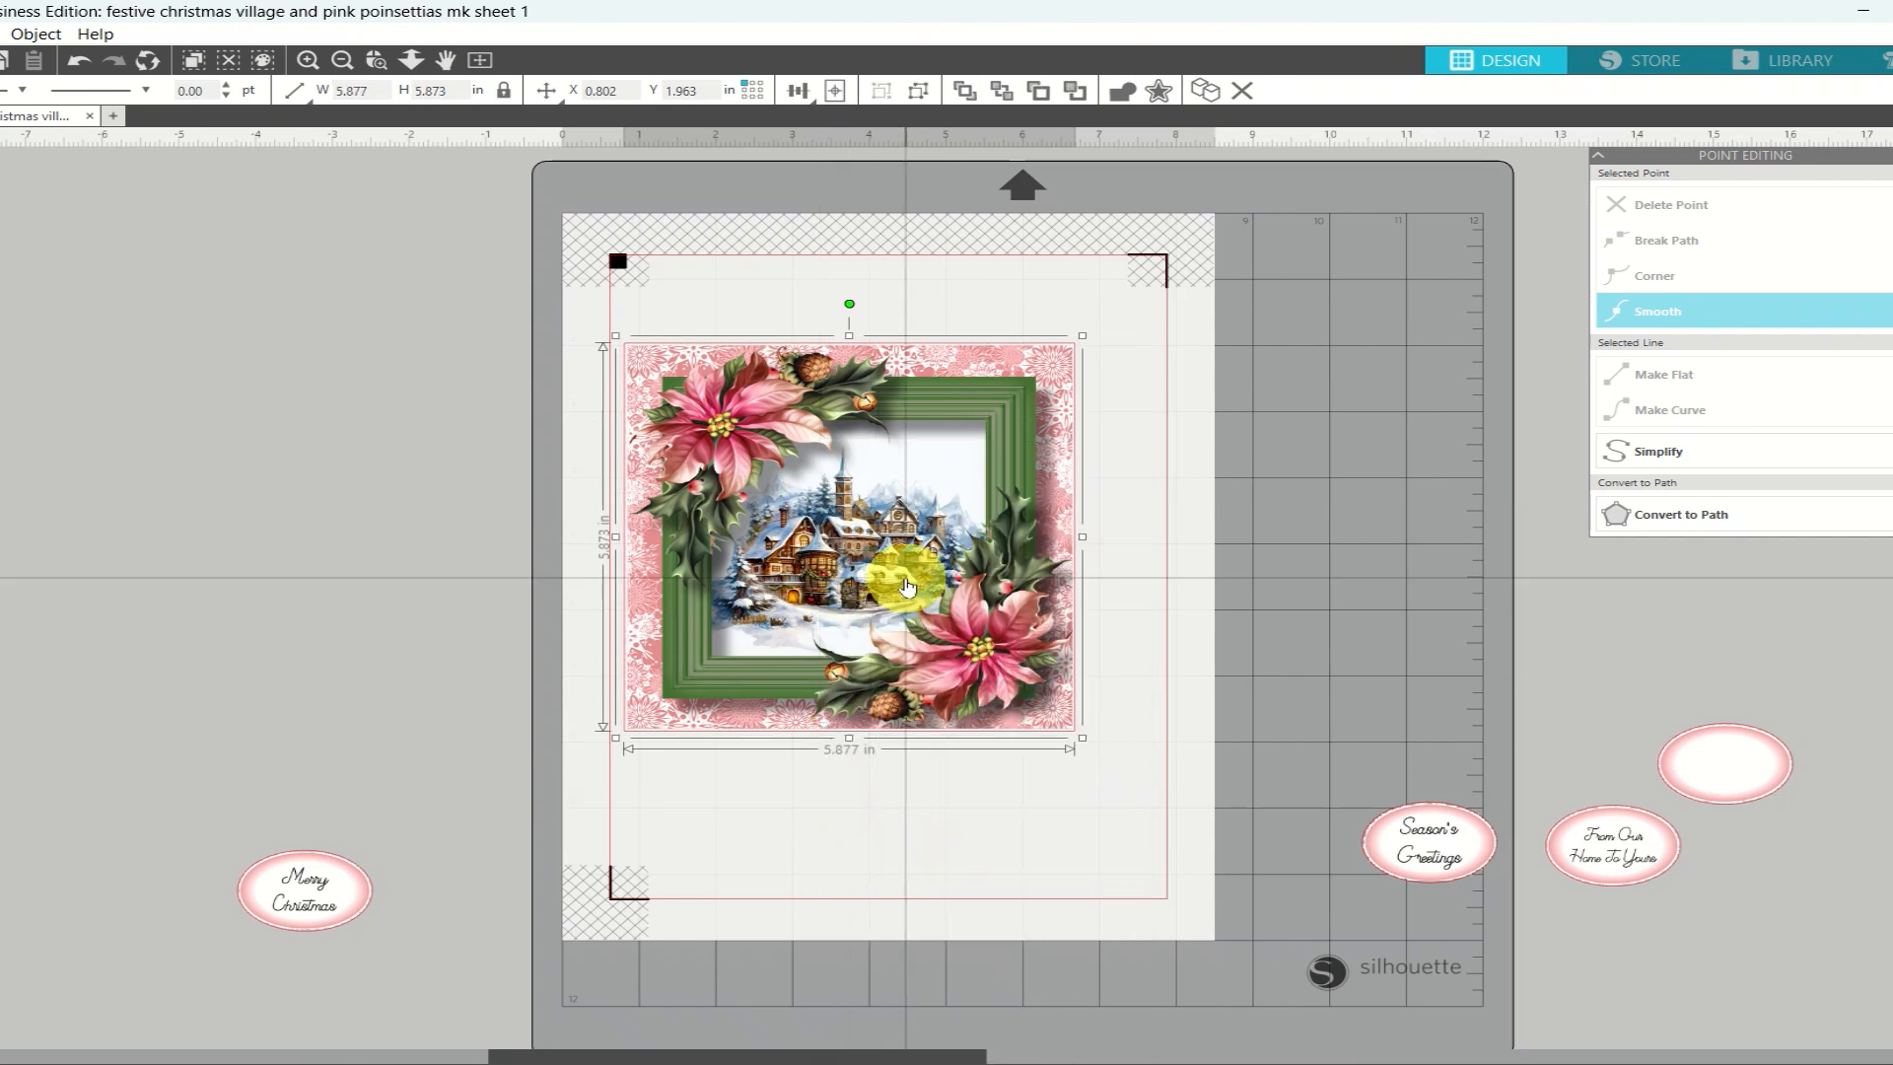
Place the card front in the upper part of the registration area and arrange the four oval tags in two staggered rows below it
left_click_drag(905, 578, 948, 533)
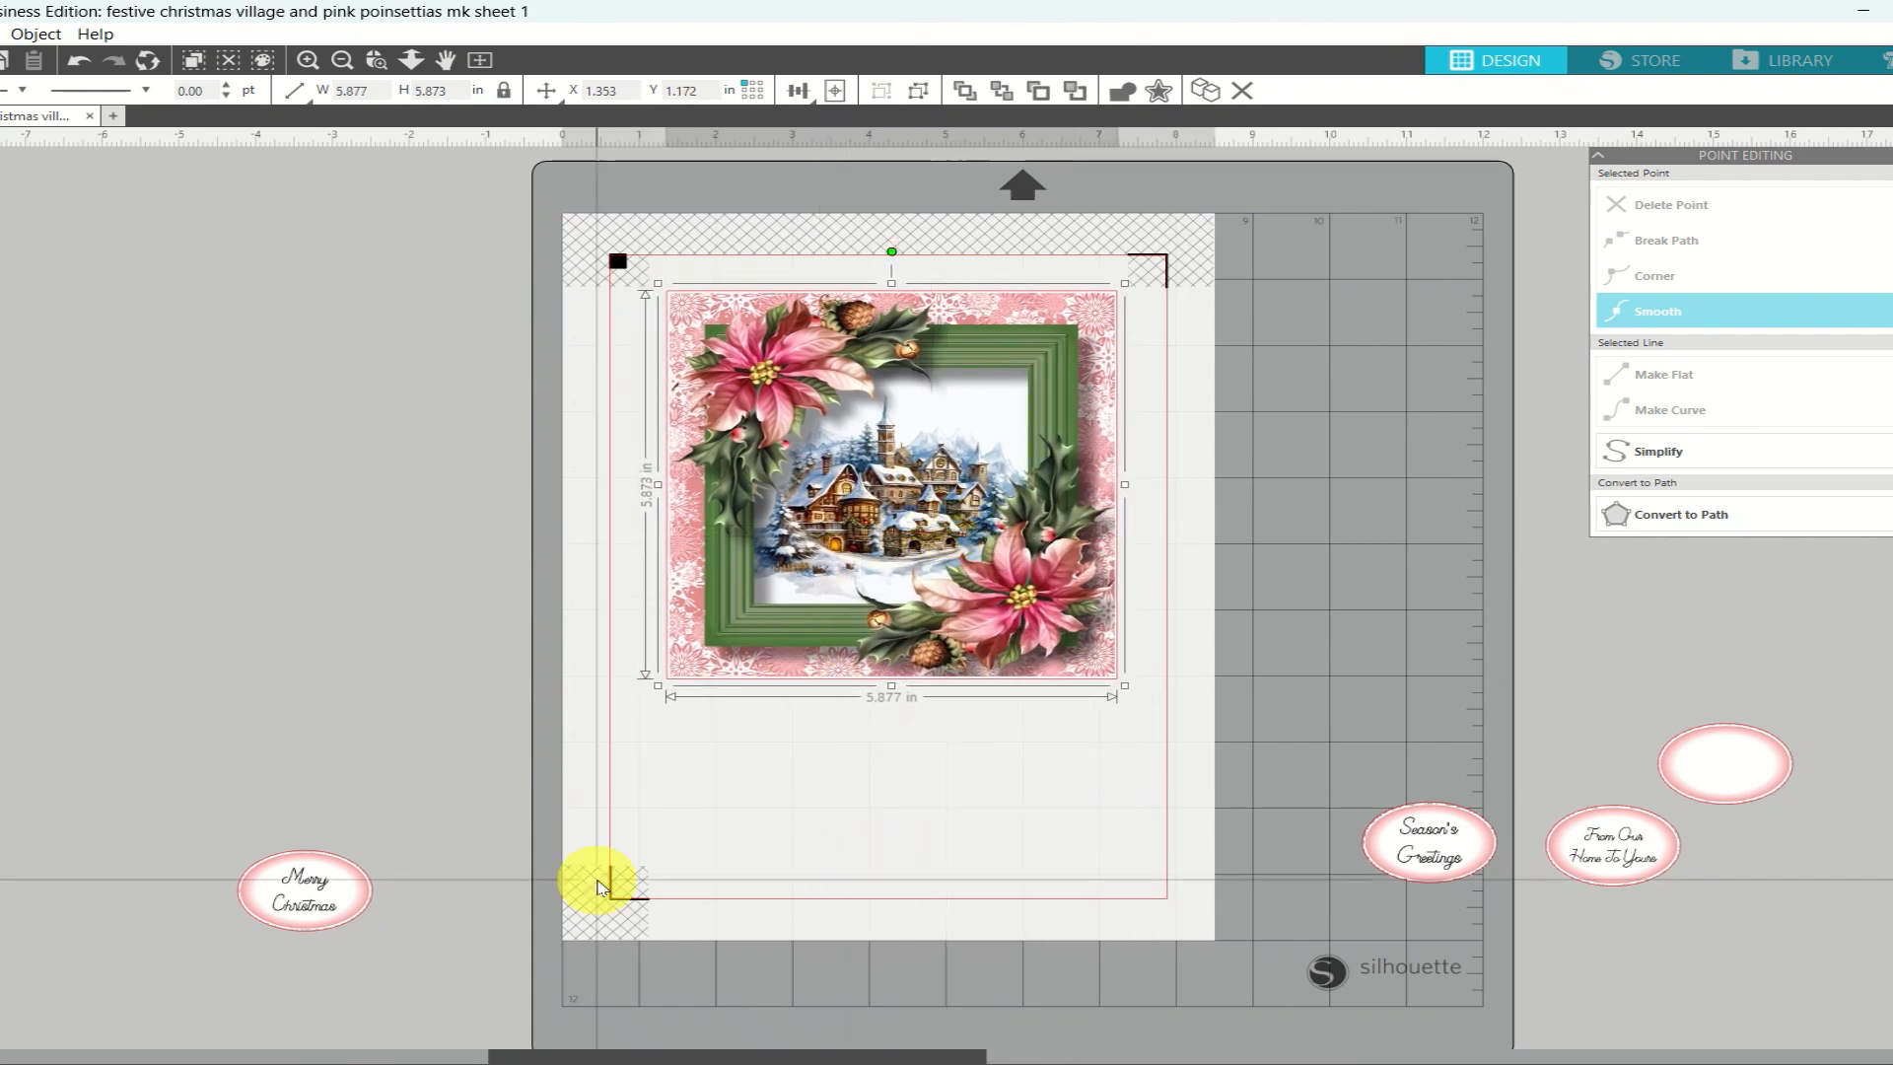
left_click_drag(316, 931, 721, 791)
left_click(867, 783)
left_click_drag(1428, 833, 952, 846)
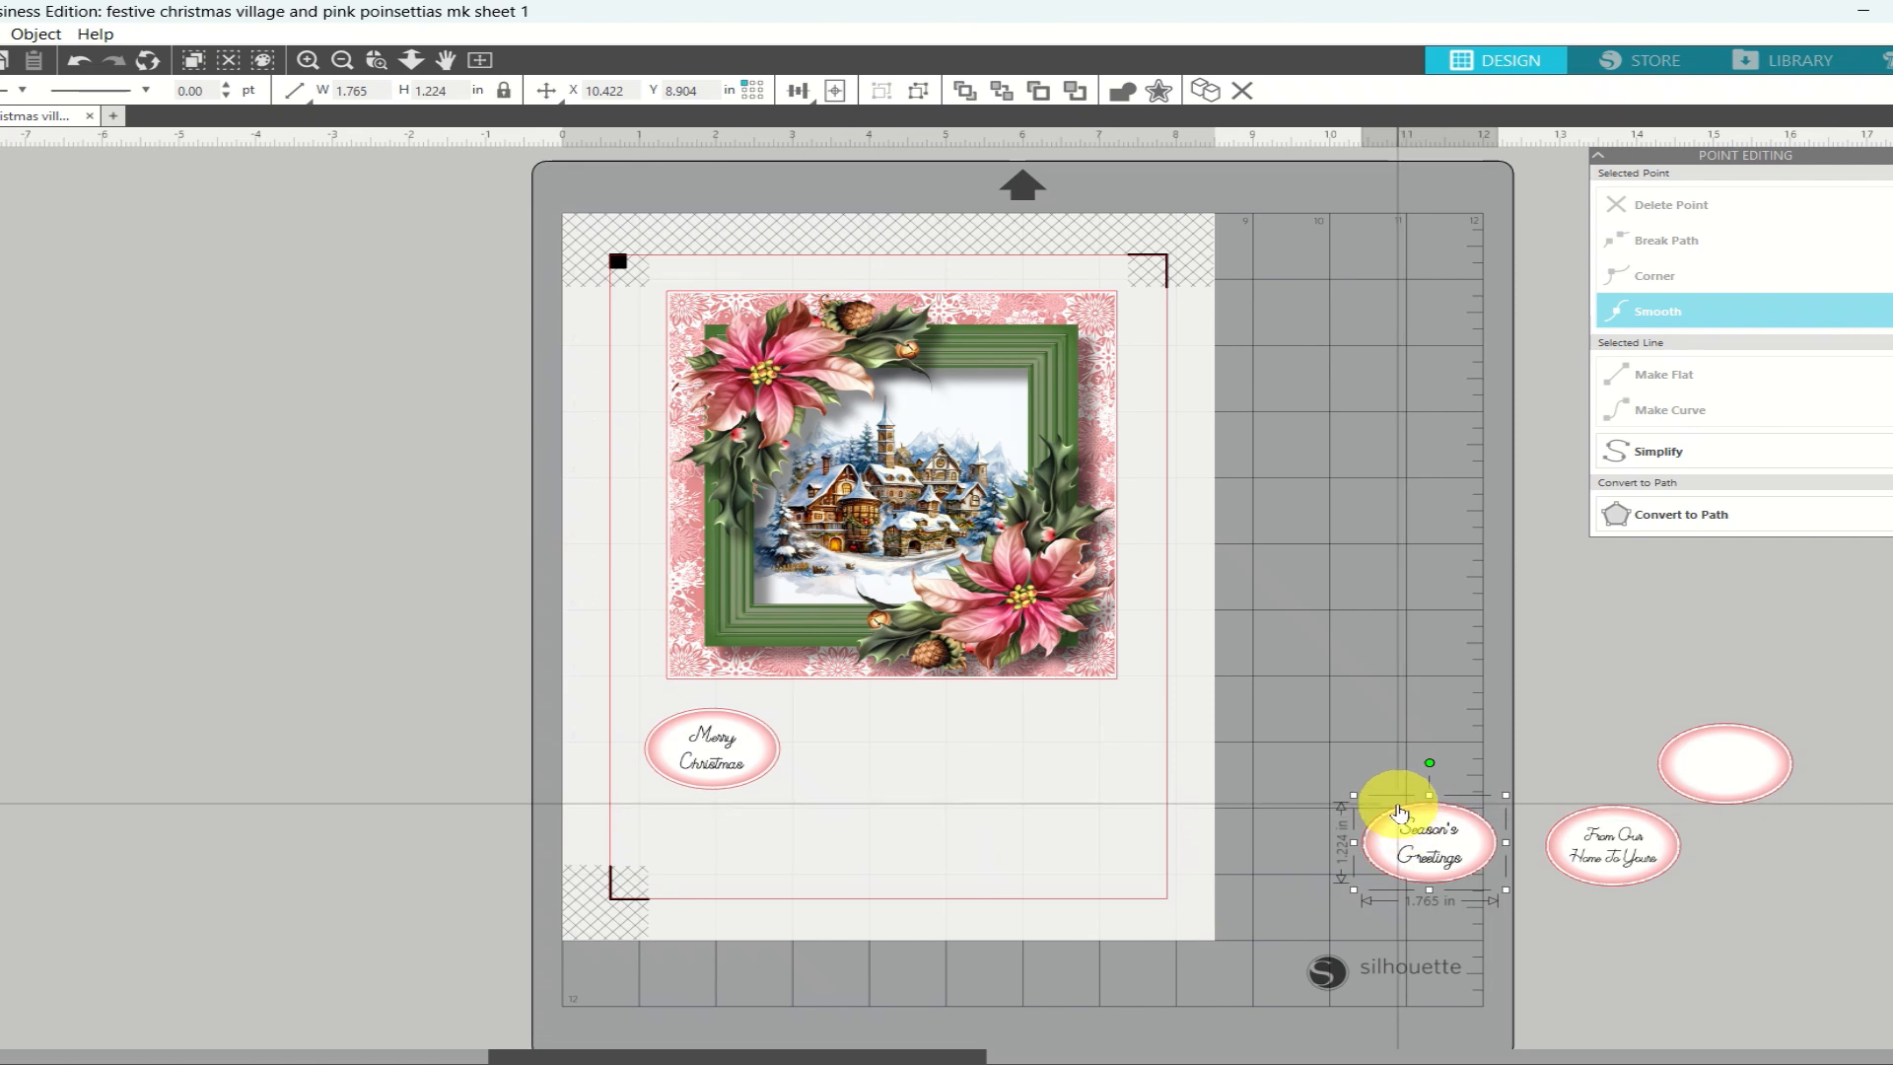
left_click_drag(1399, 810, 753, 803)
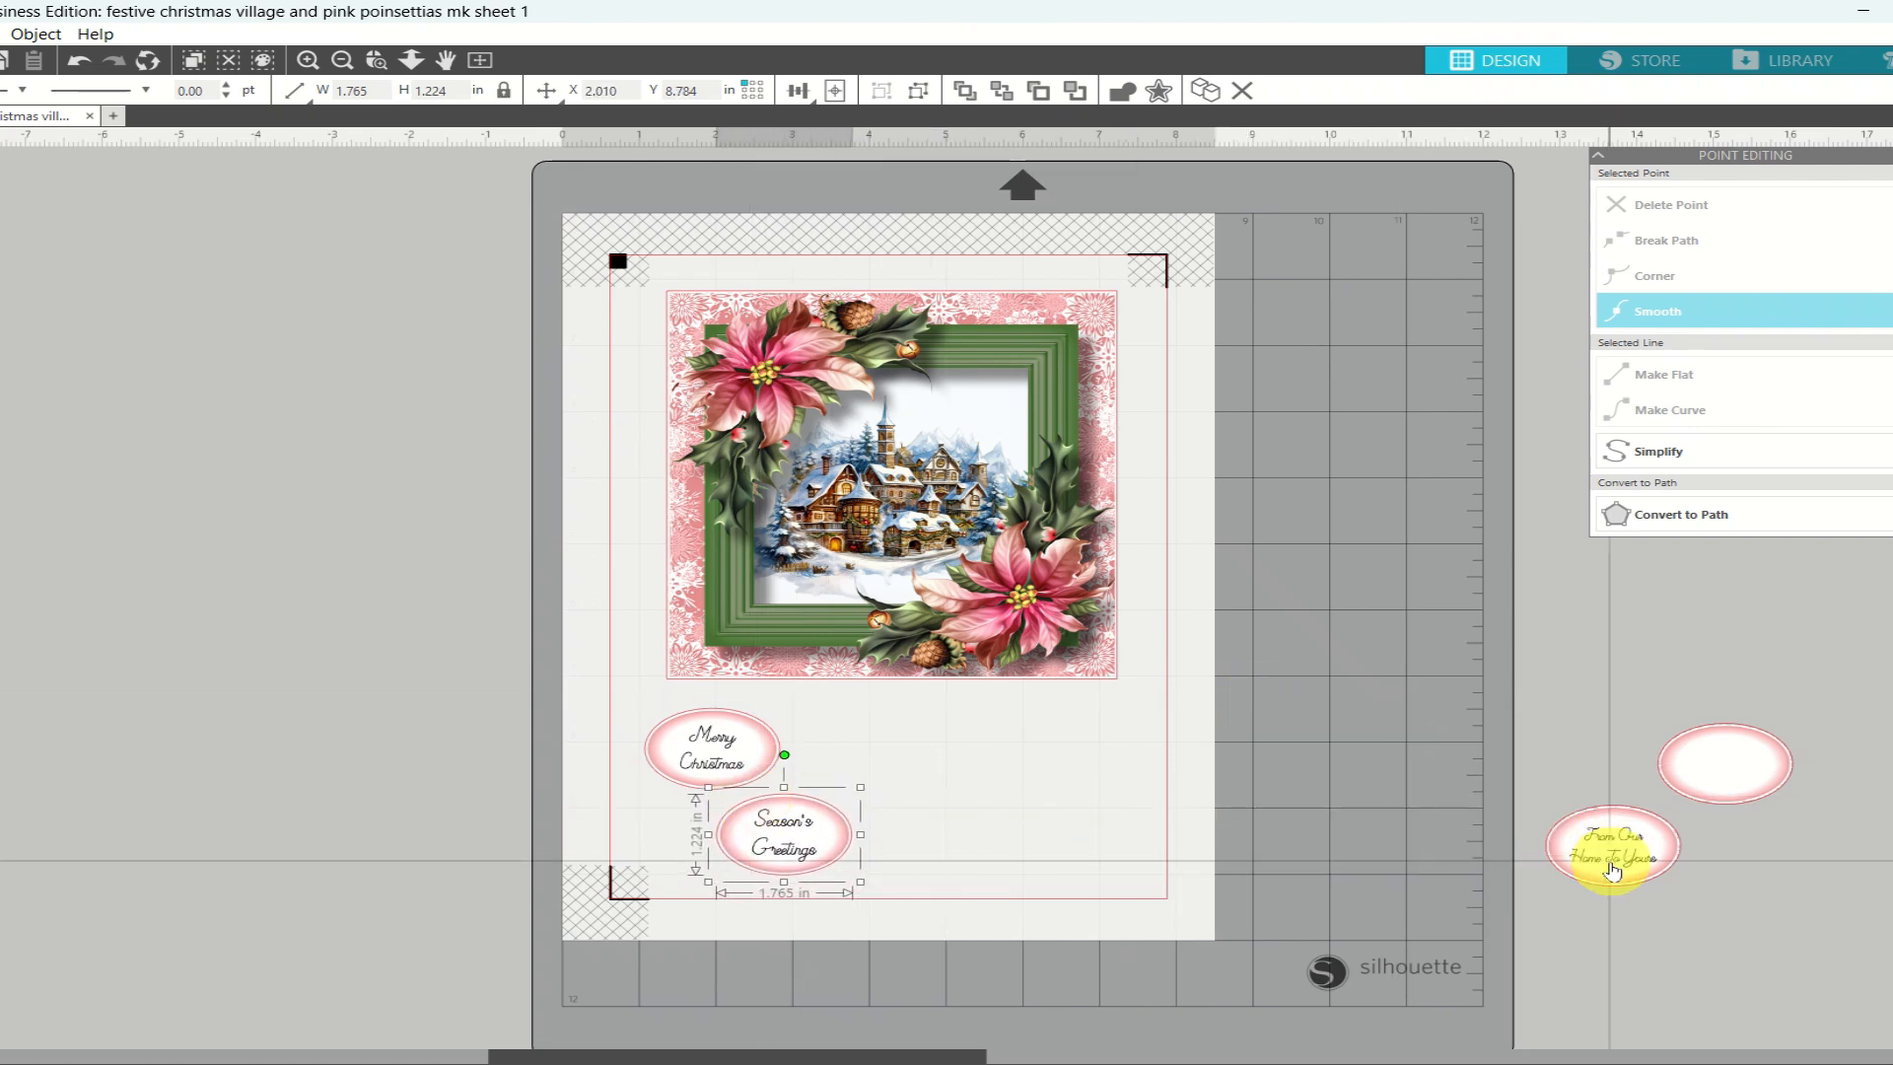
left_click_drag(1612, 870, 914, 778)
left_click_drag(1715, 769, 987, 869)
left_click(1001, 768)
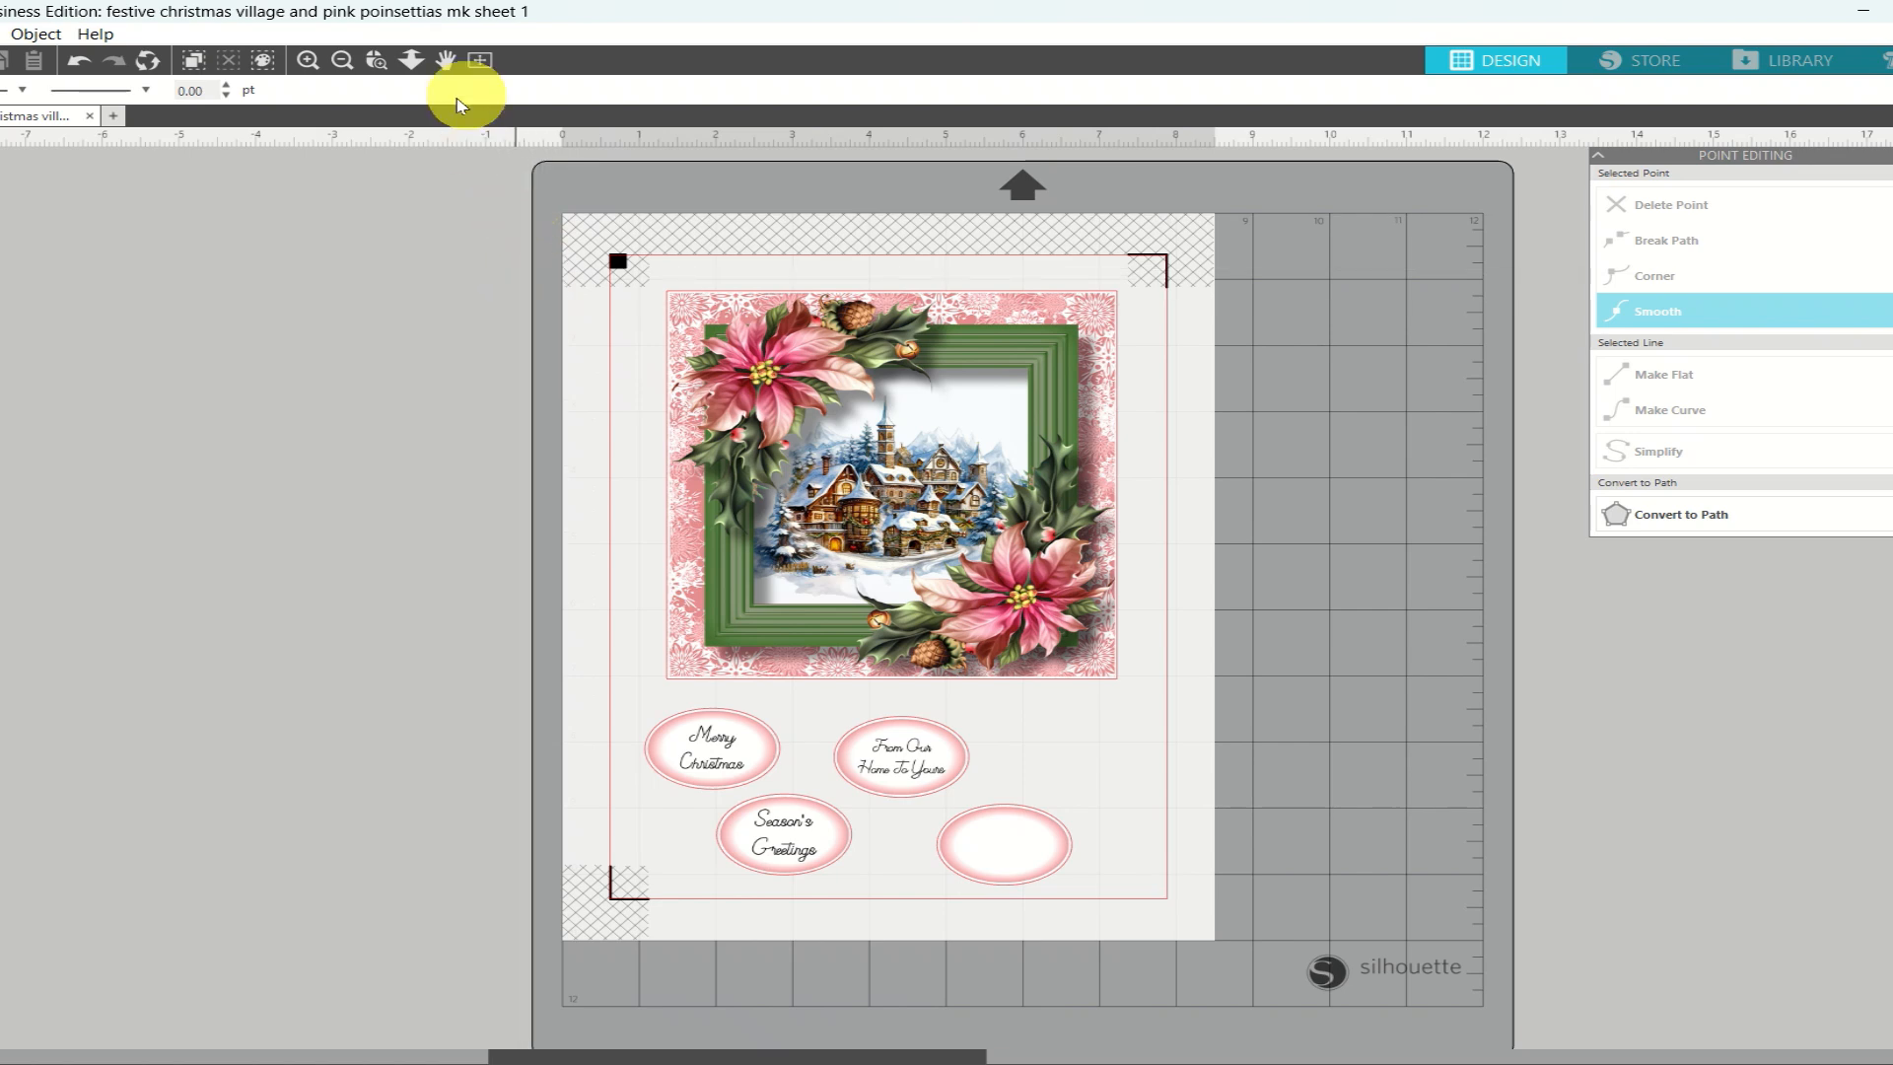
Add the text "Happy Birthdau" in 72 pt Arial starting beside the blank oval tag
left_click(383, 67)
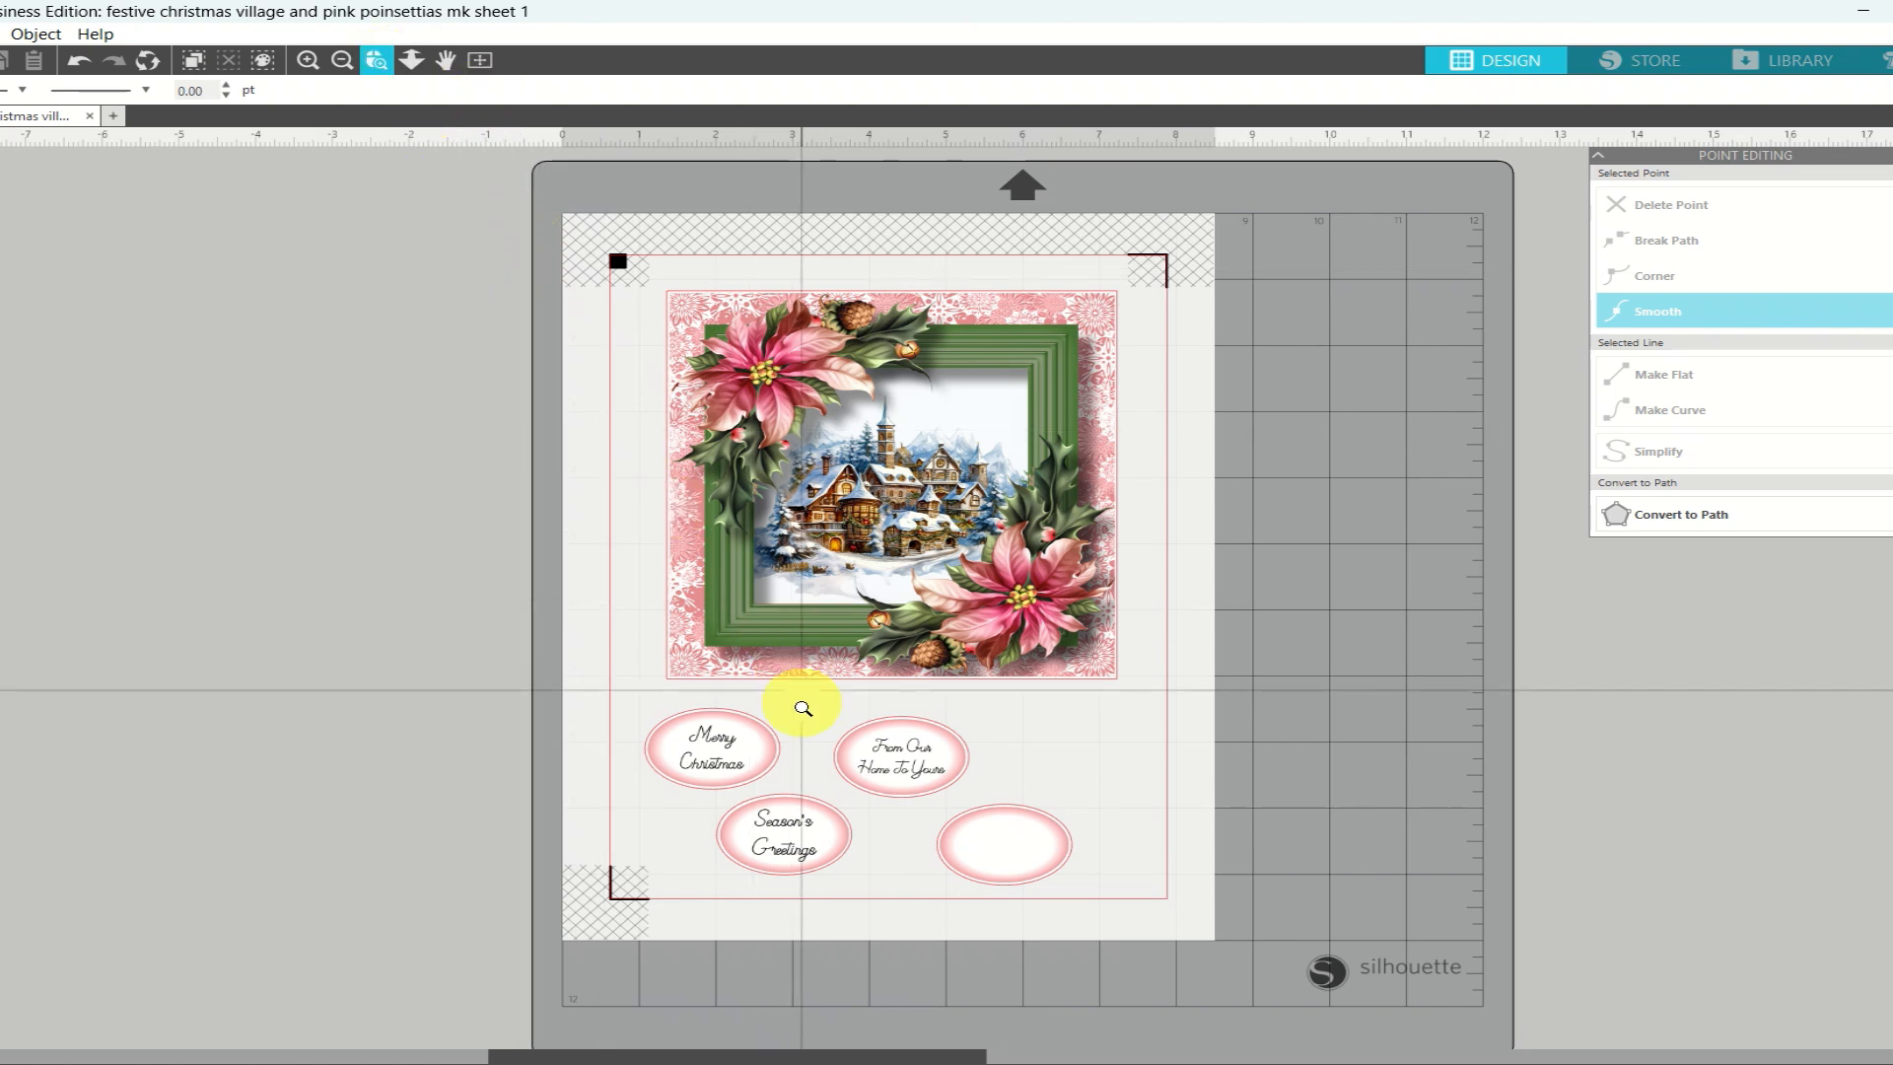
left_click_drag(802, 715, 1158, 926)
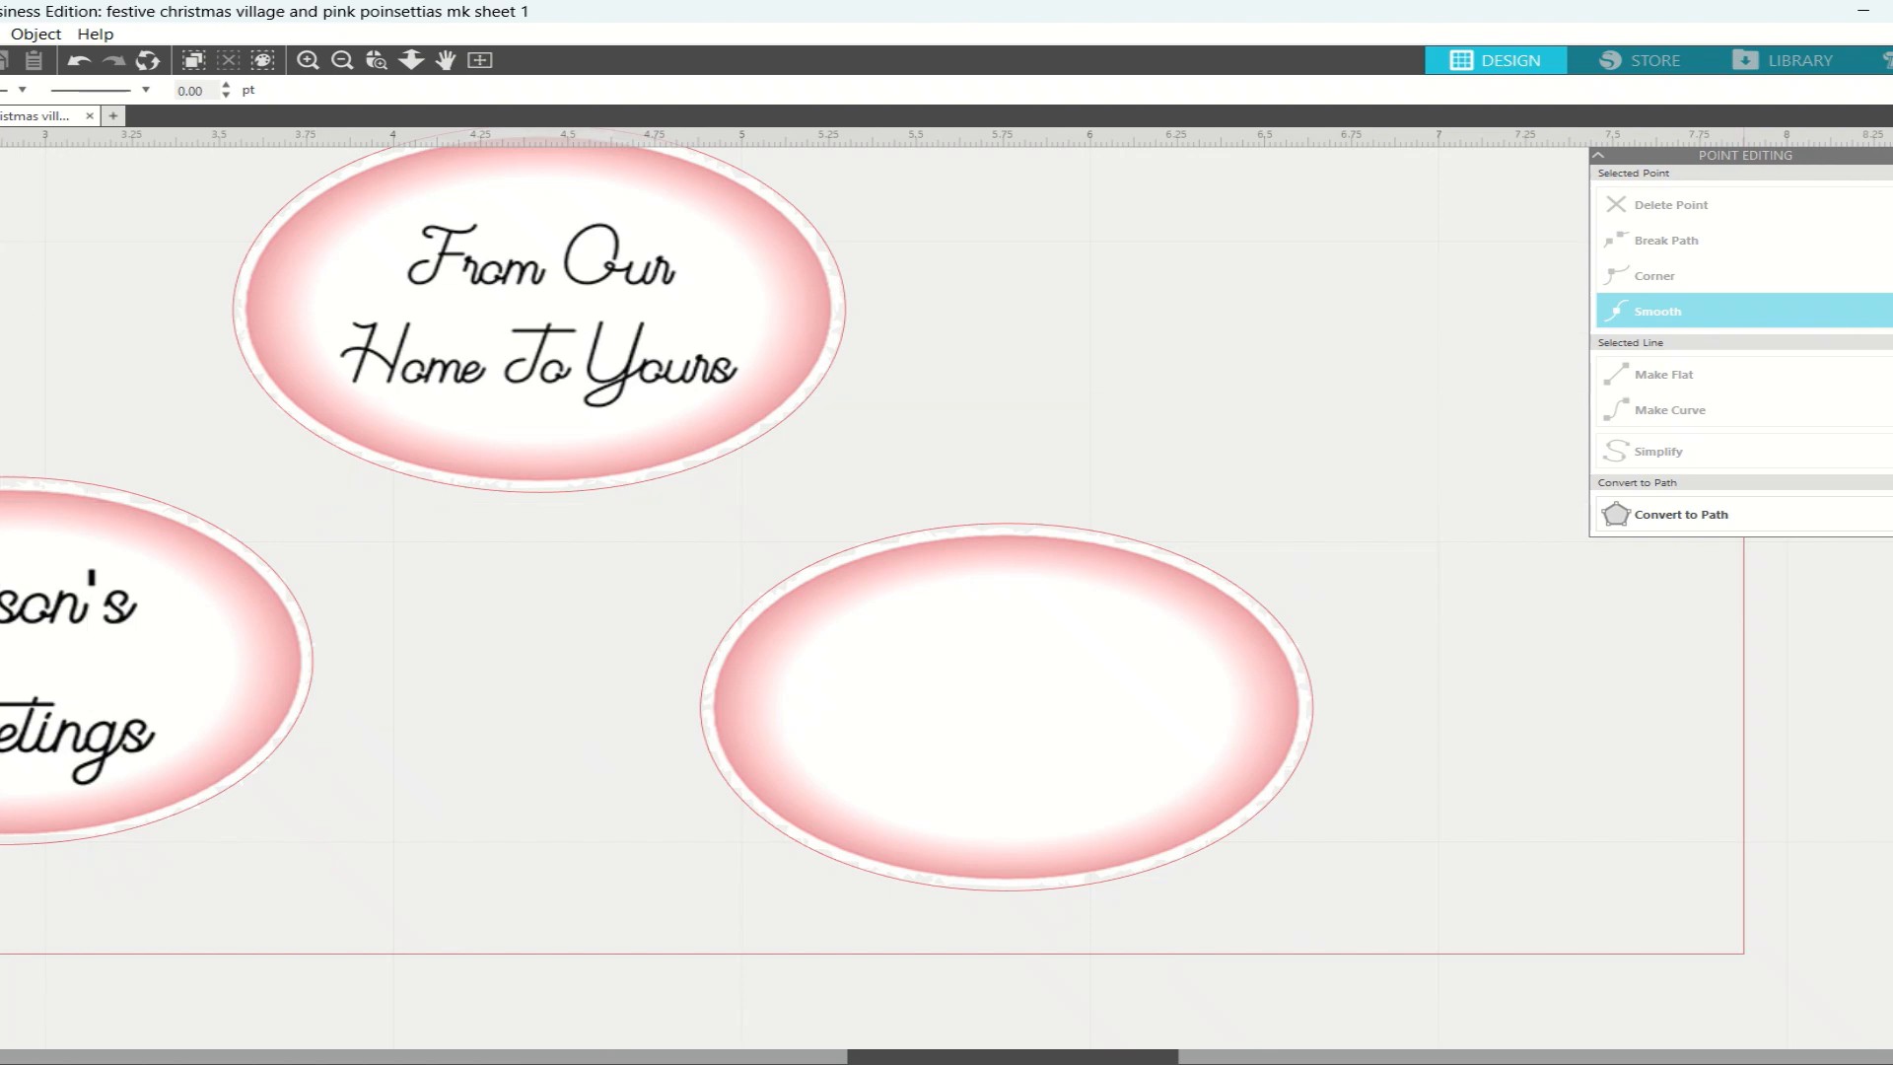
key("t")
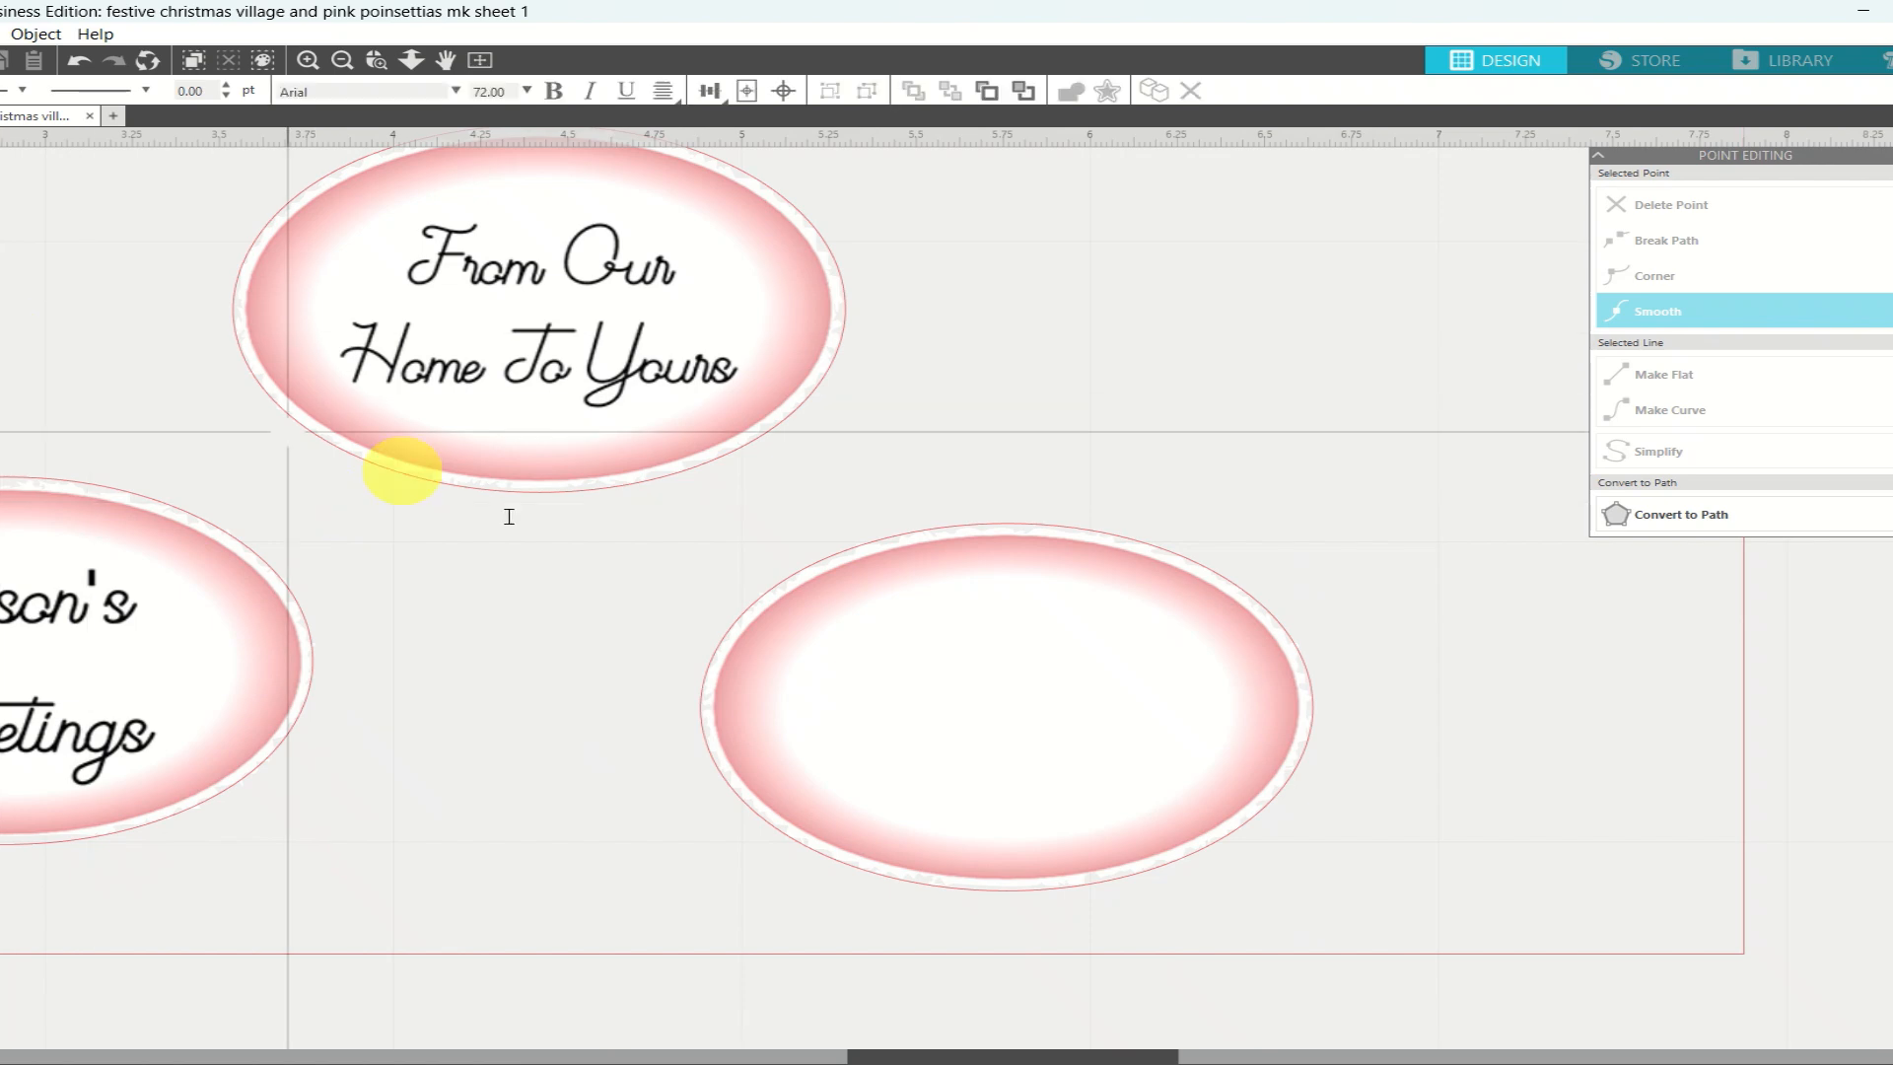
left_click(697, 615)
type("Happy")
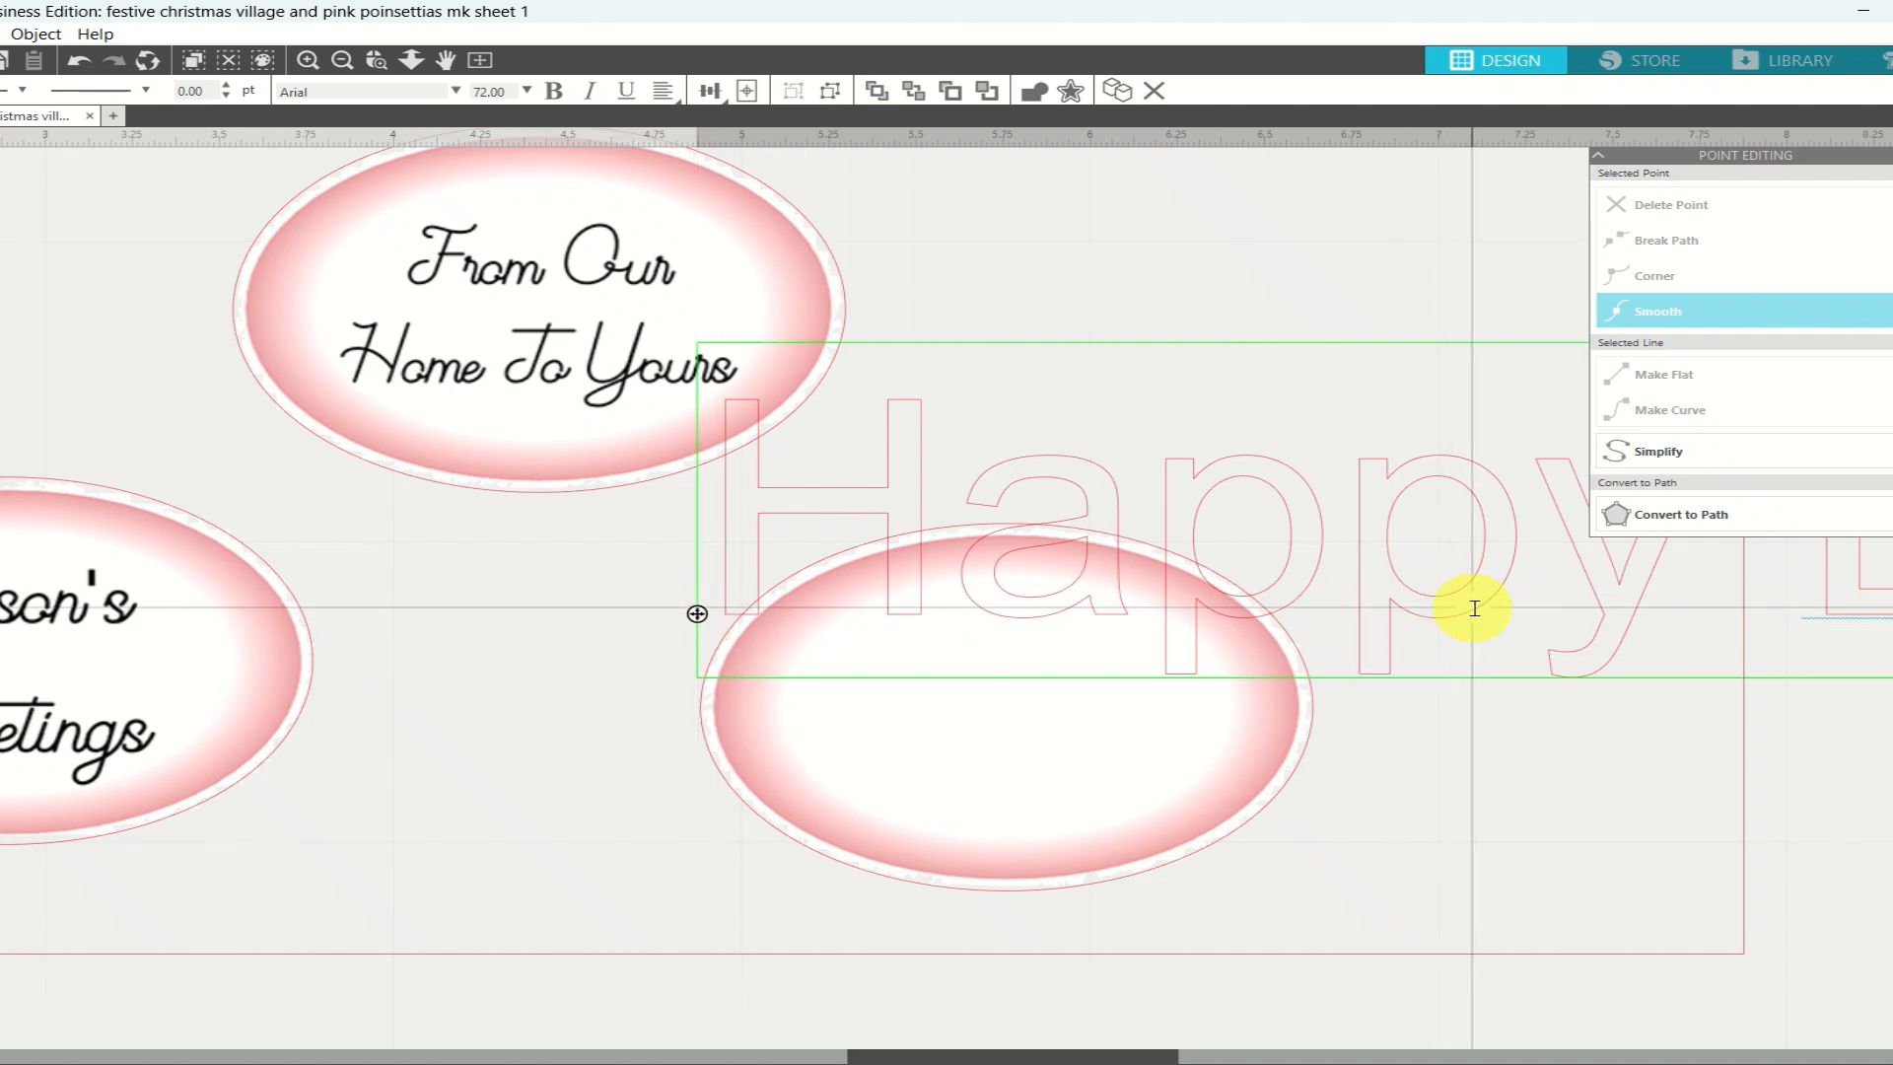
left_click(1465, 752)
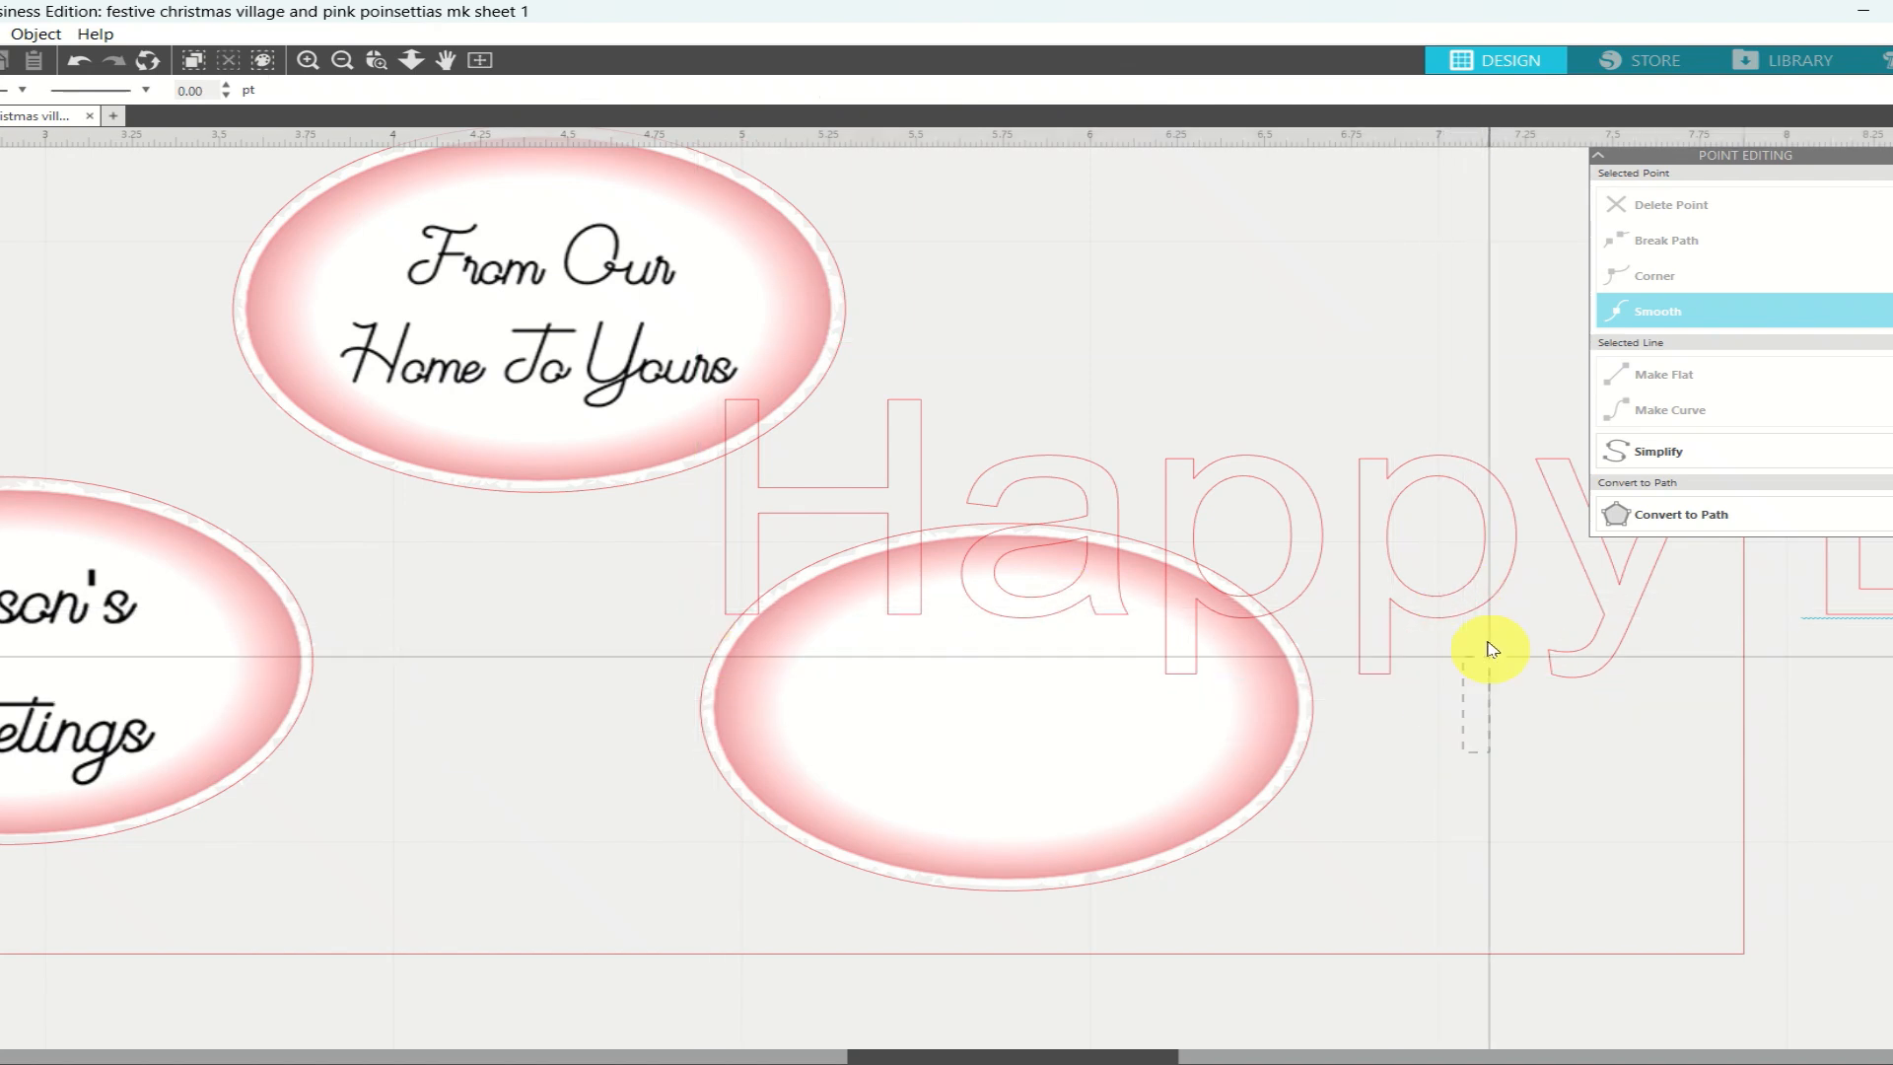
Scale the text down to about 55.44 pt and break it into two lines after "Happy"
left_click(1456, 613)
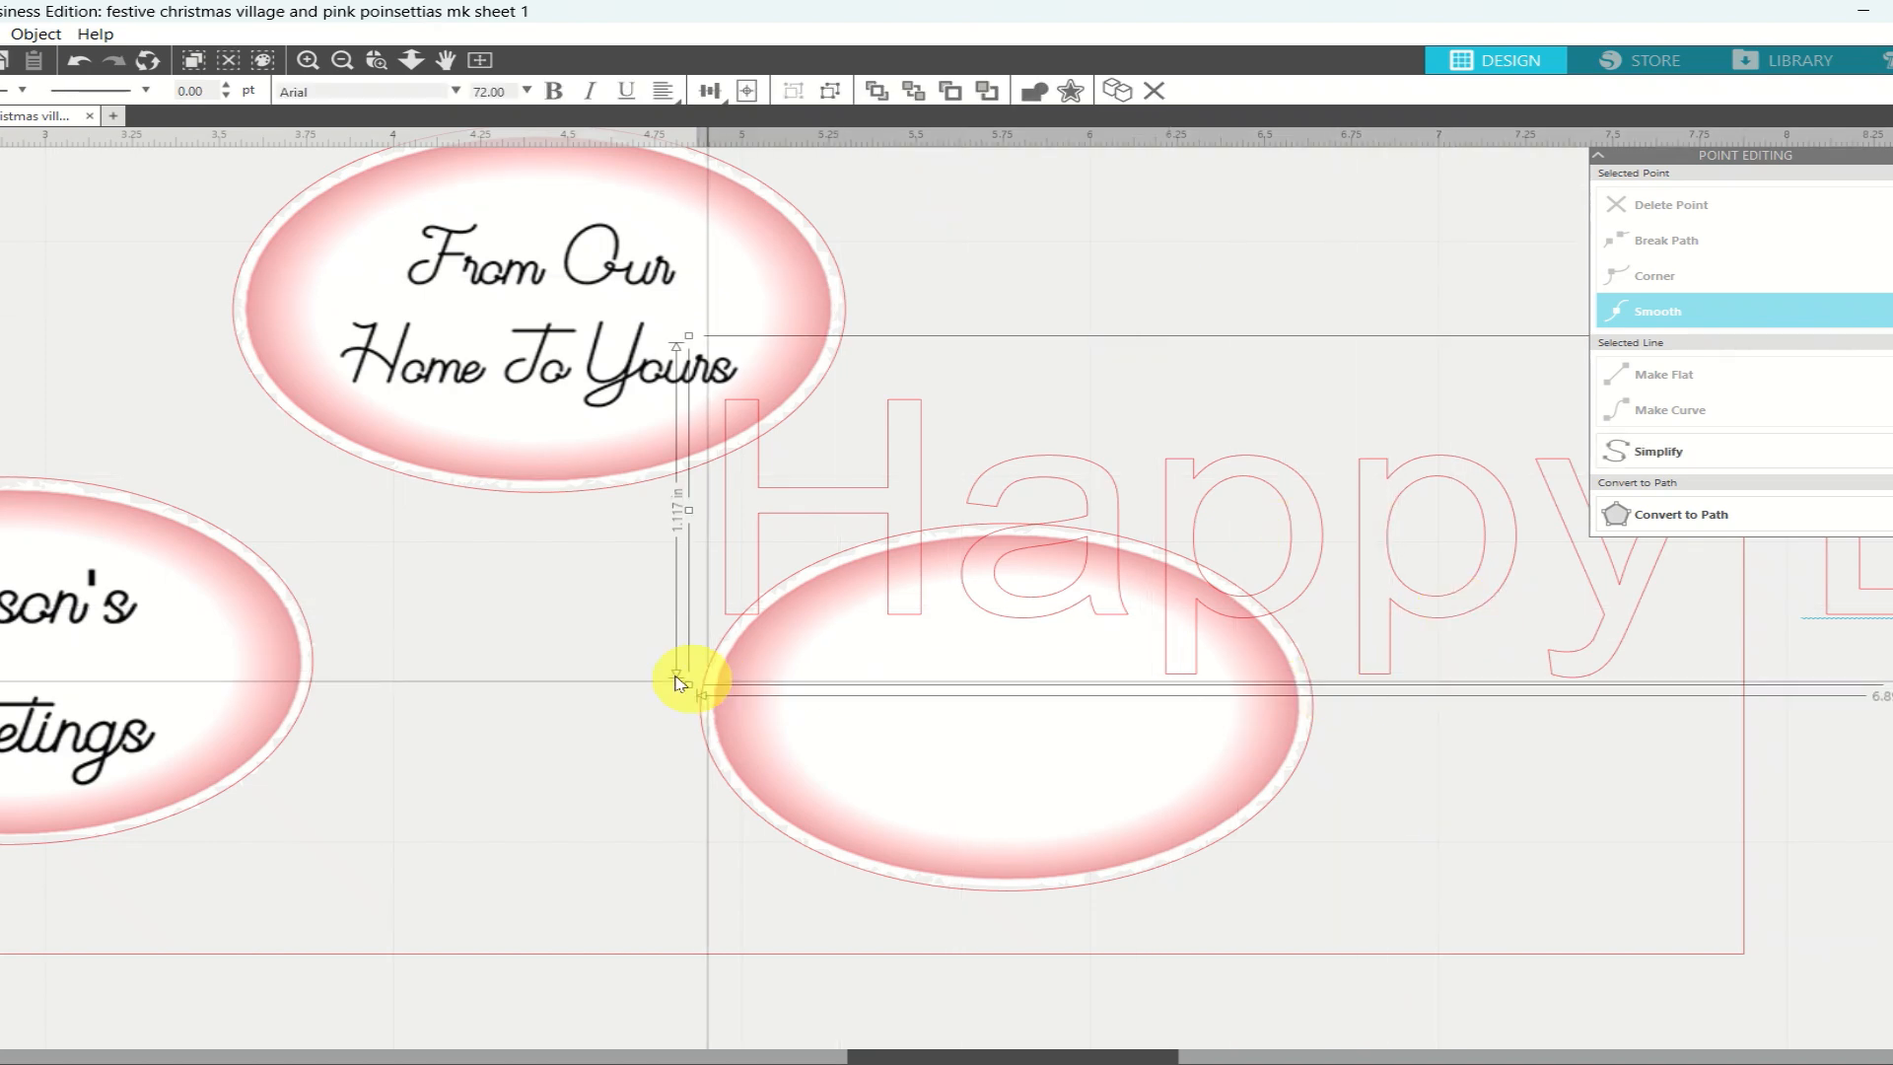
left_click_drag(678, 682, 548, 762)
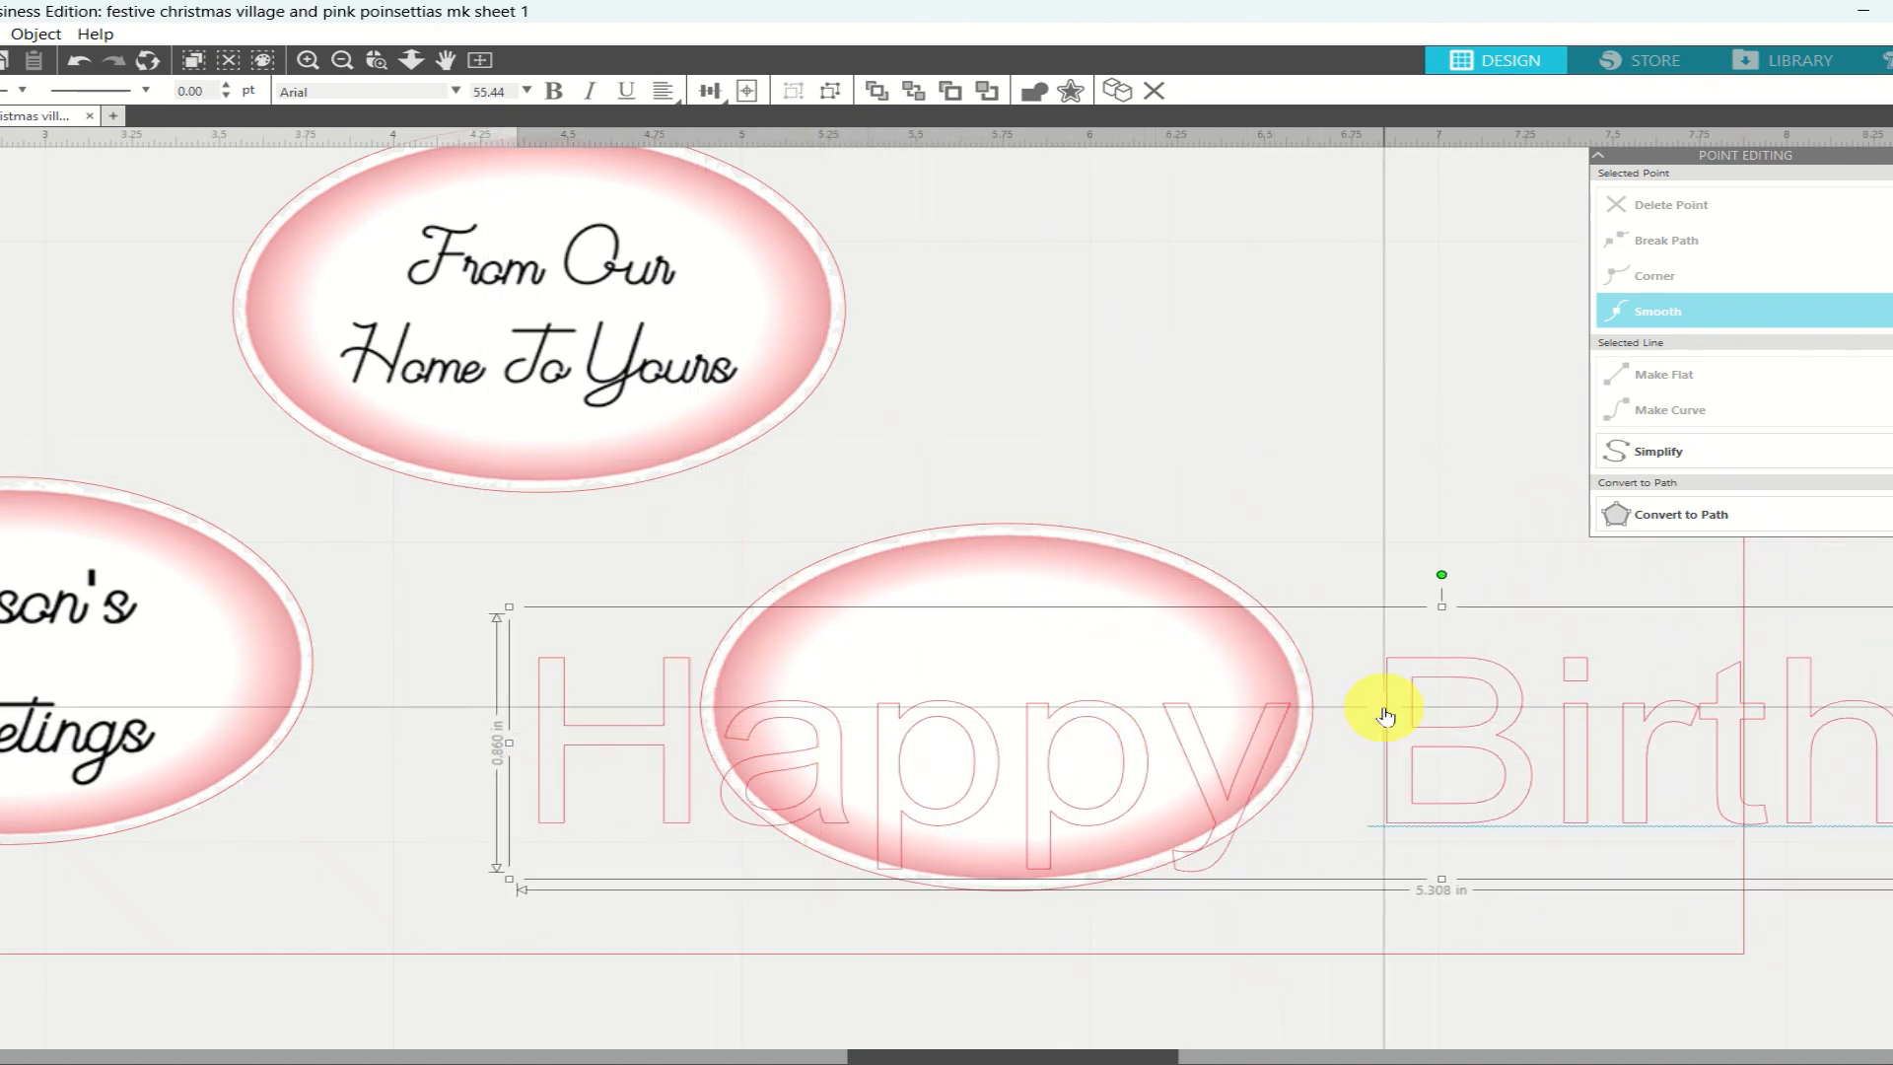
left_click(1378, 727)
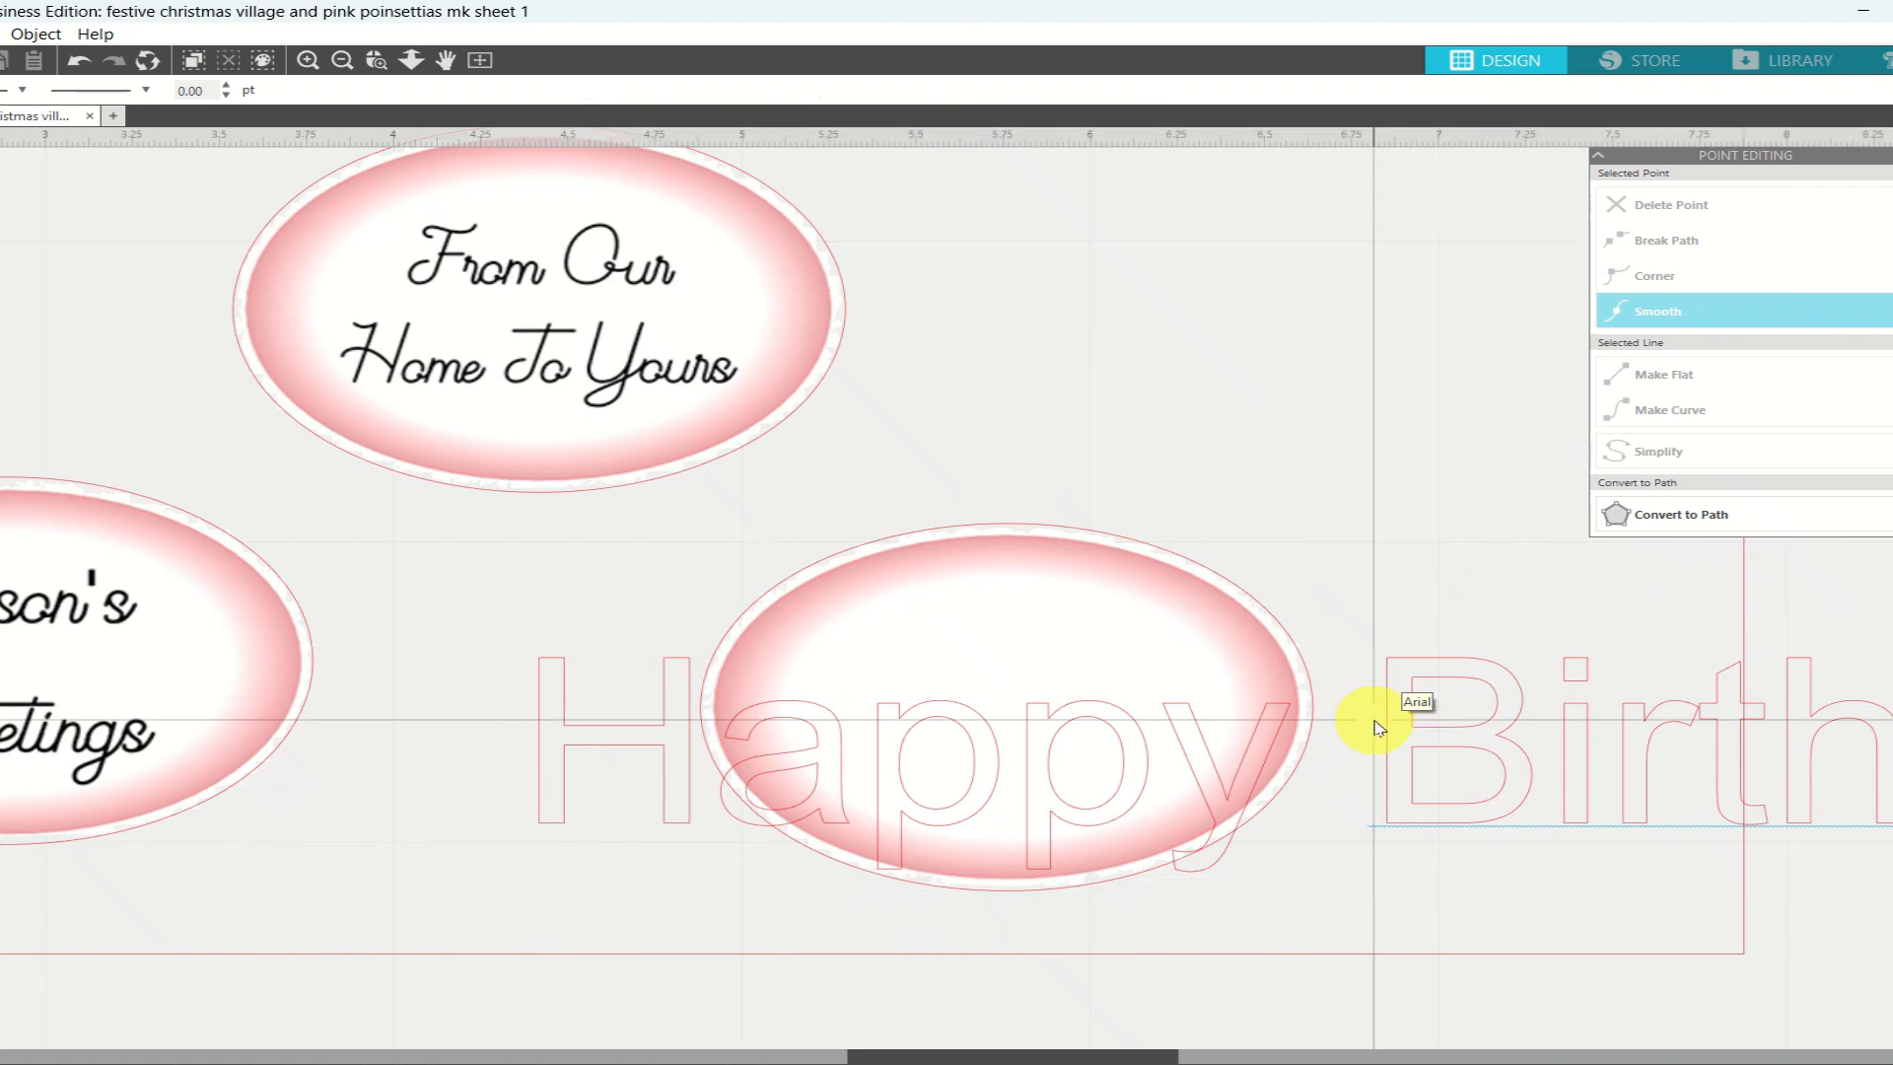
left_click(1392, 721)
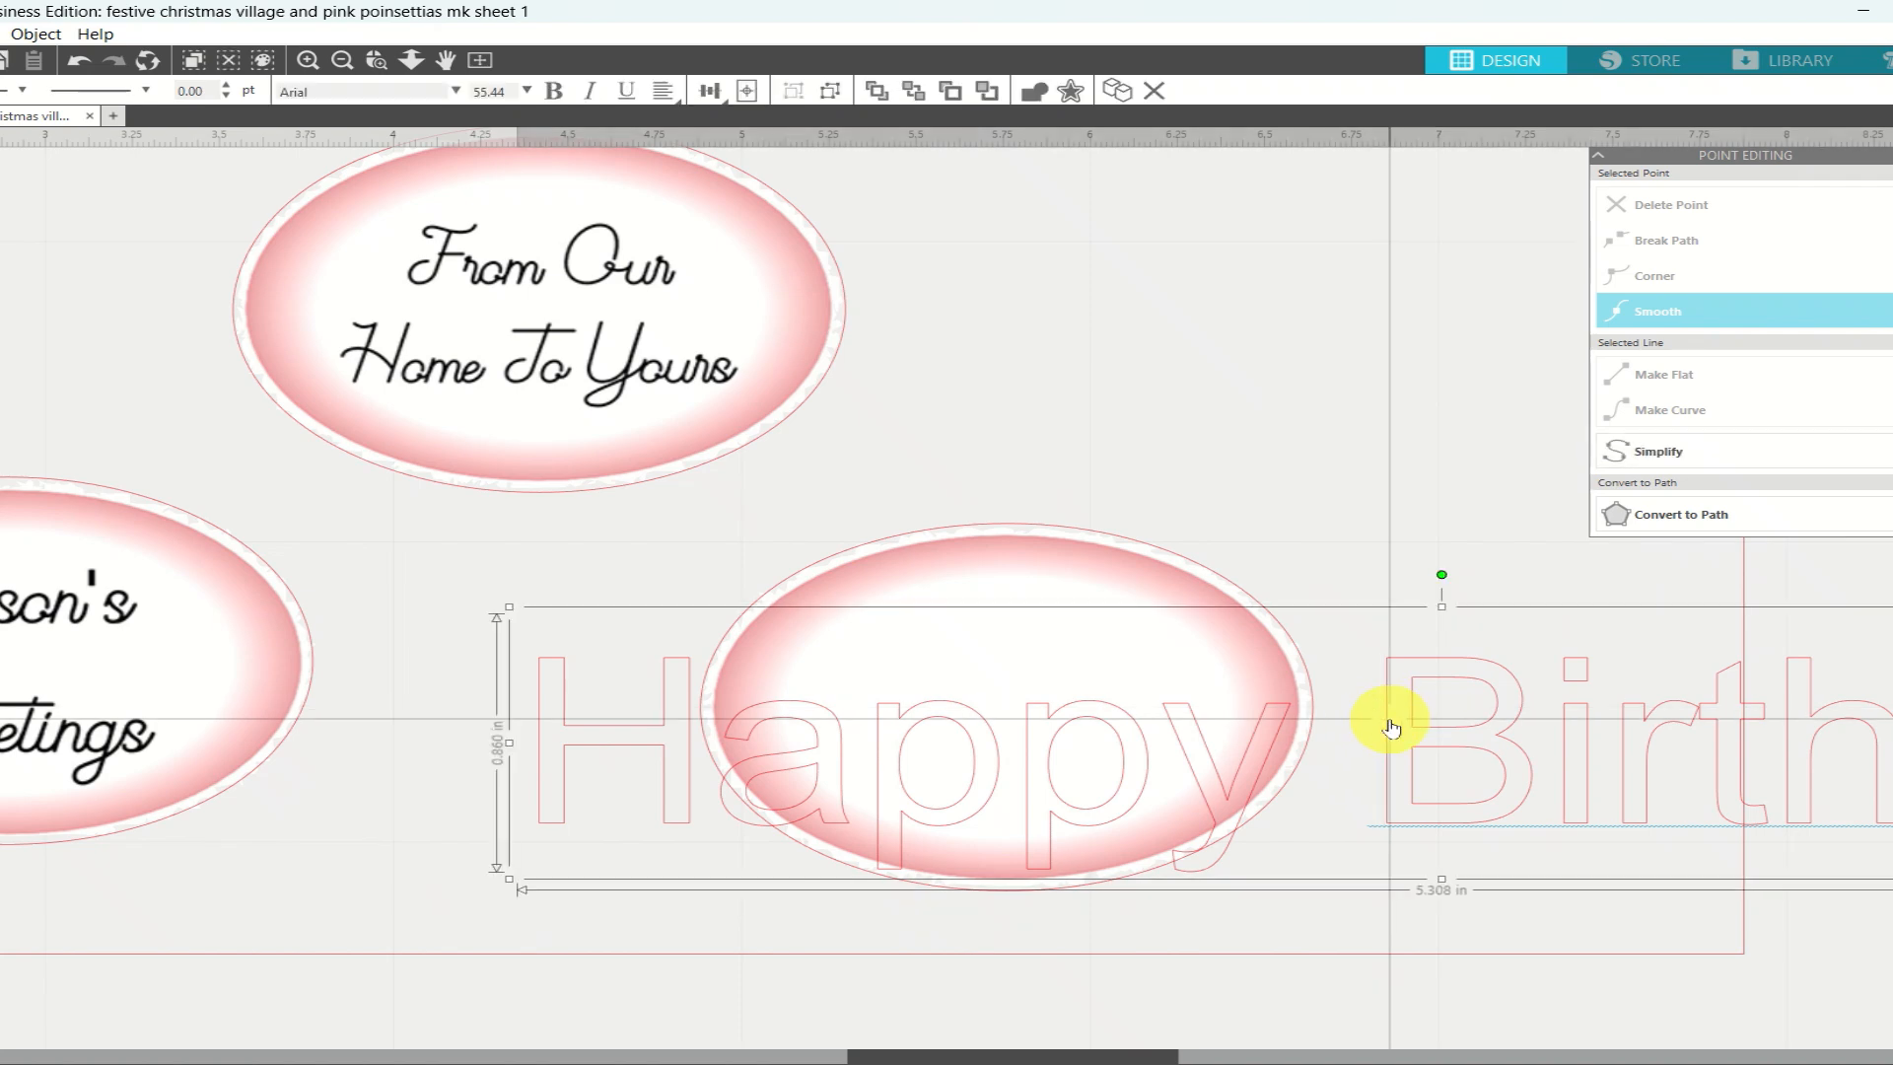
left_click(1392, 726)
key("Return")
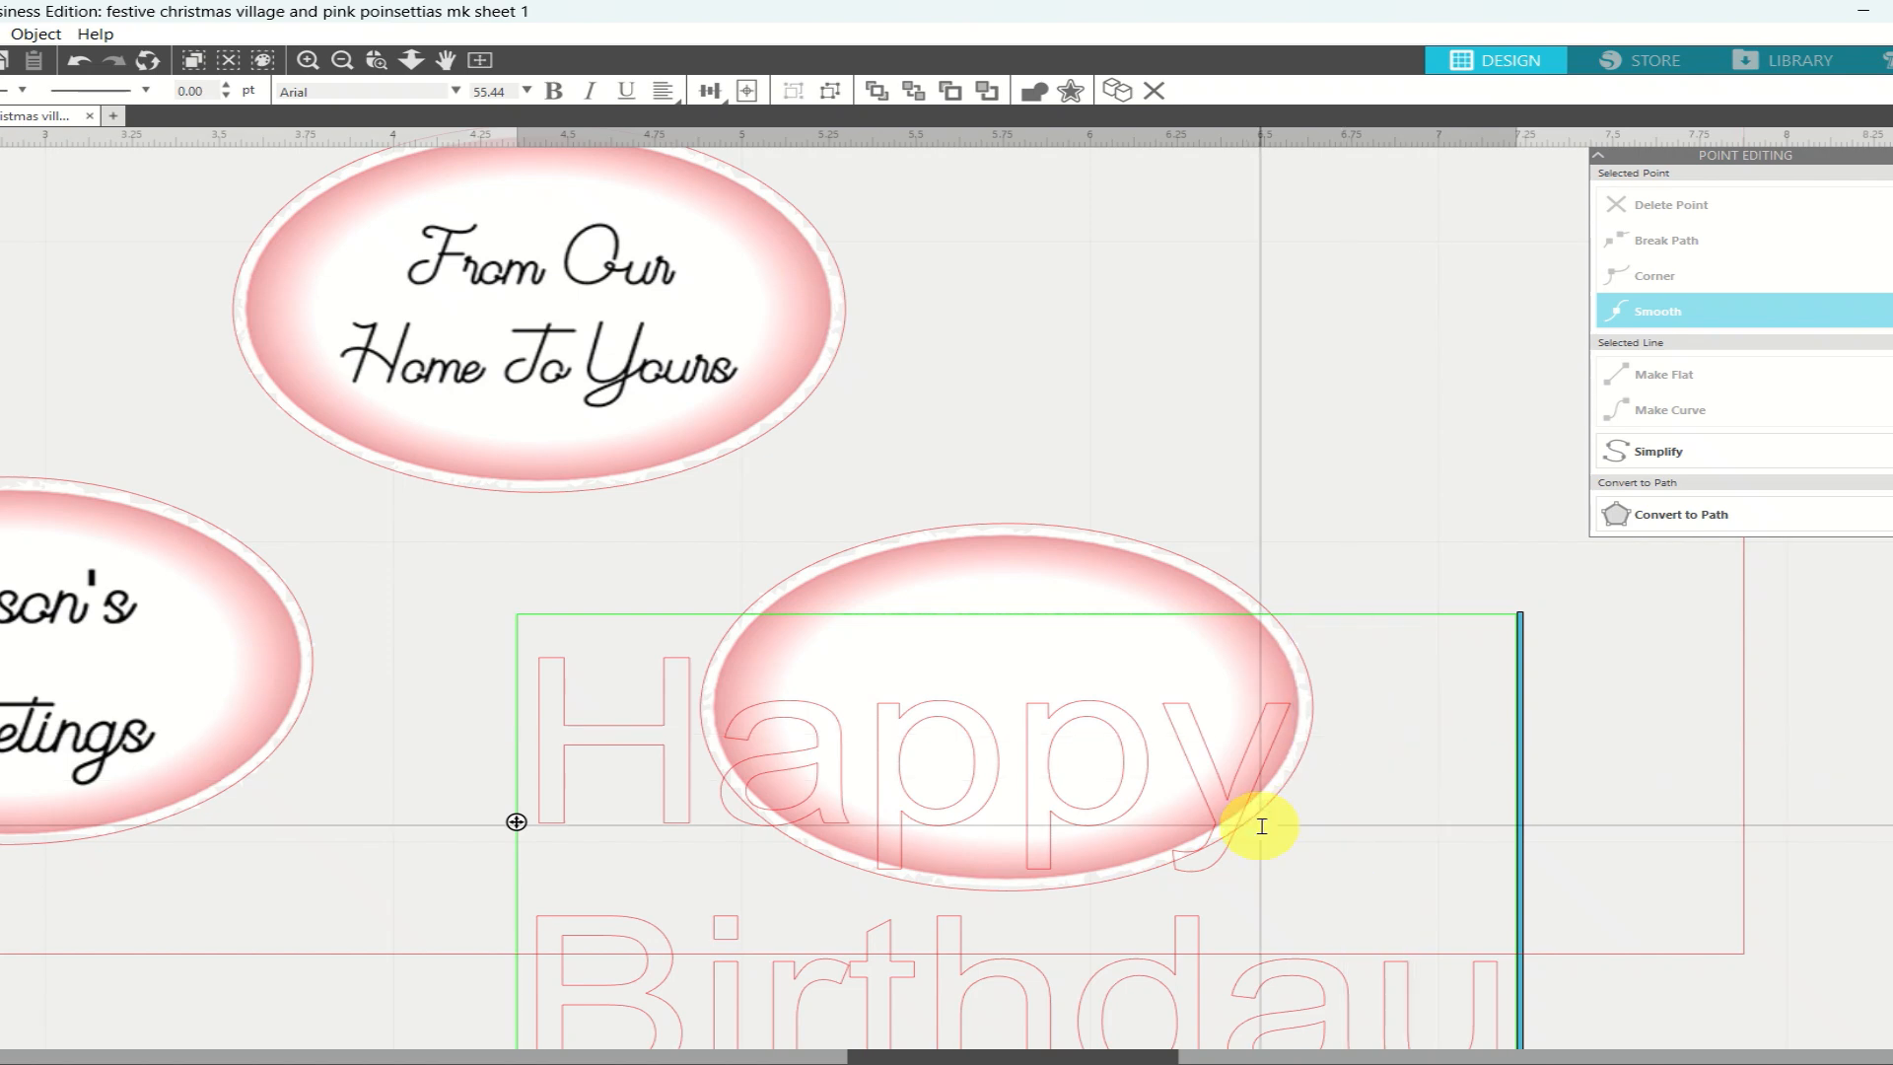
Scale the two-line text down to about 22.26 pt and place it over the blank oval tag
left_click(1574, 610)
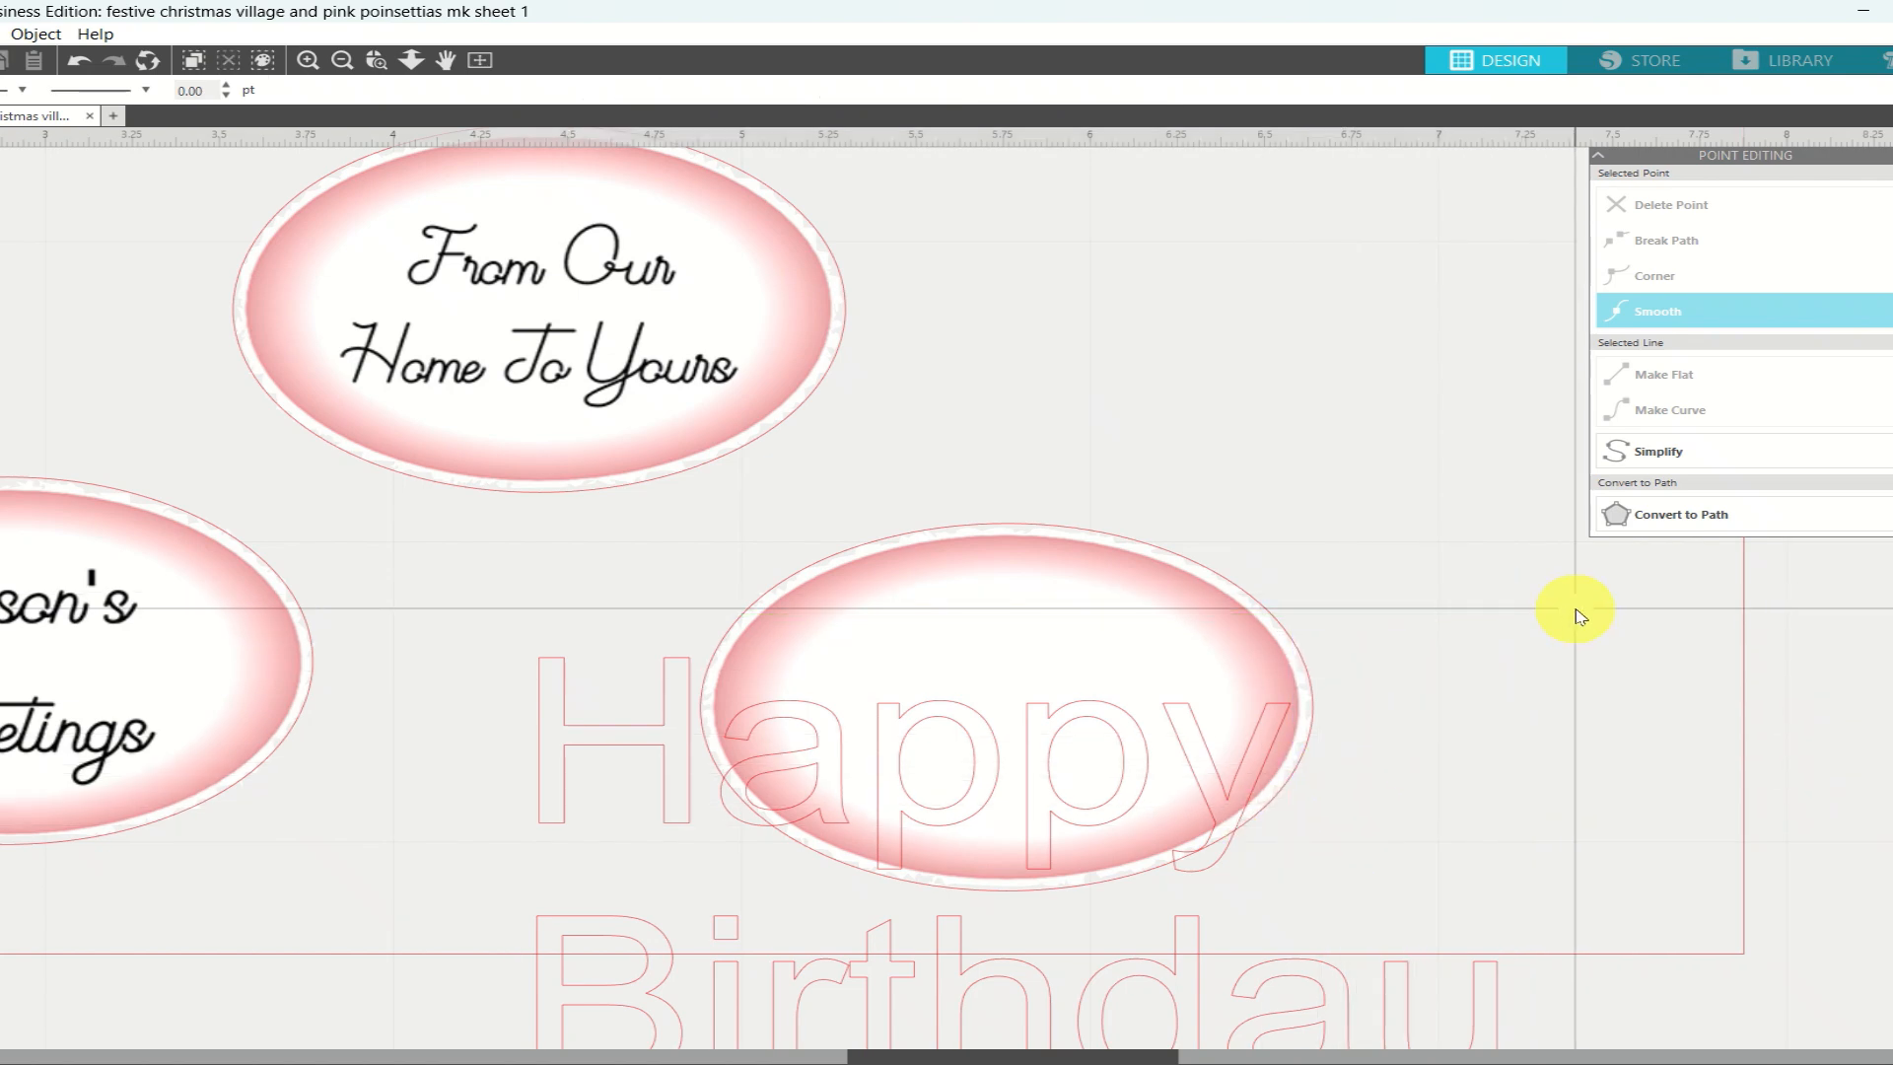
left_click(1343, 1022)
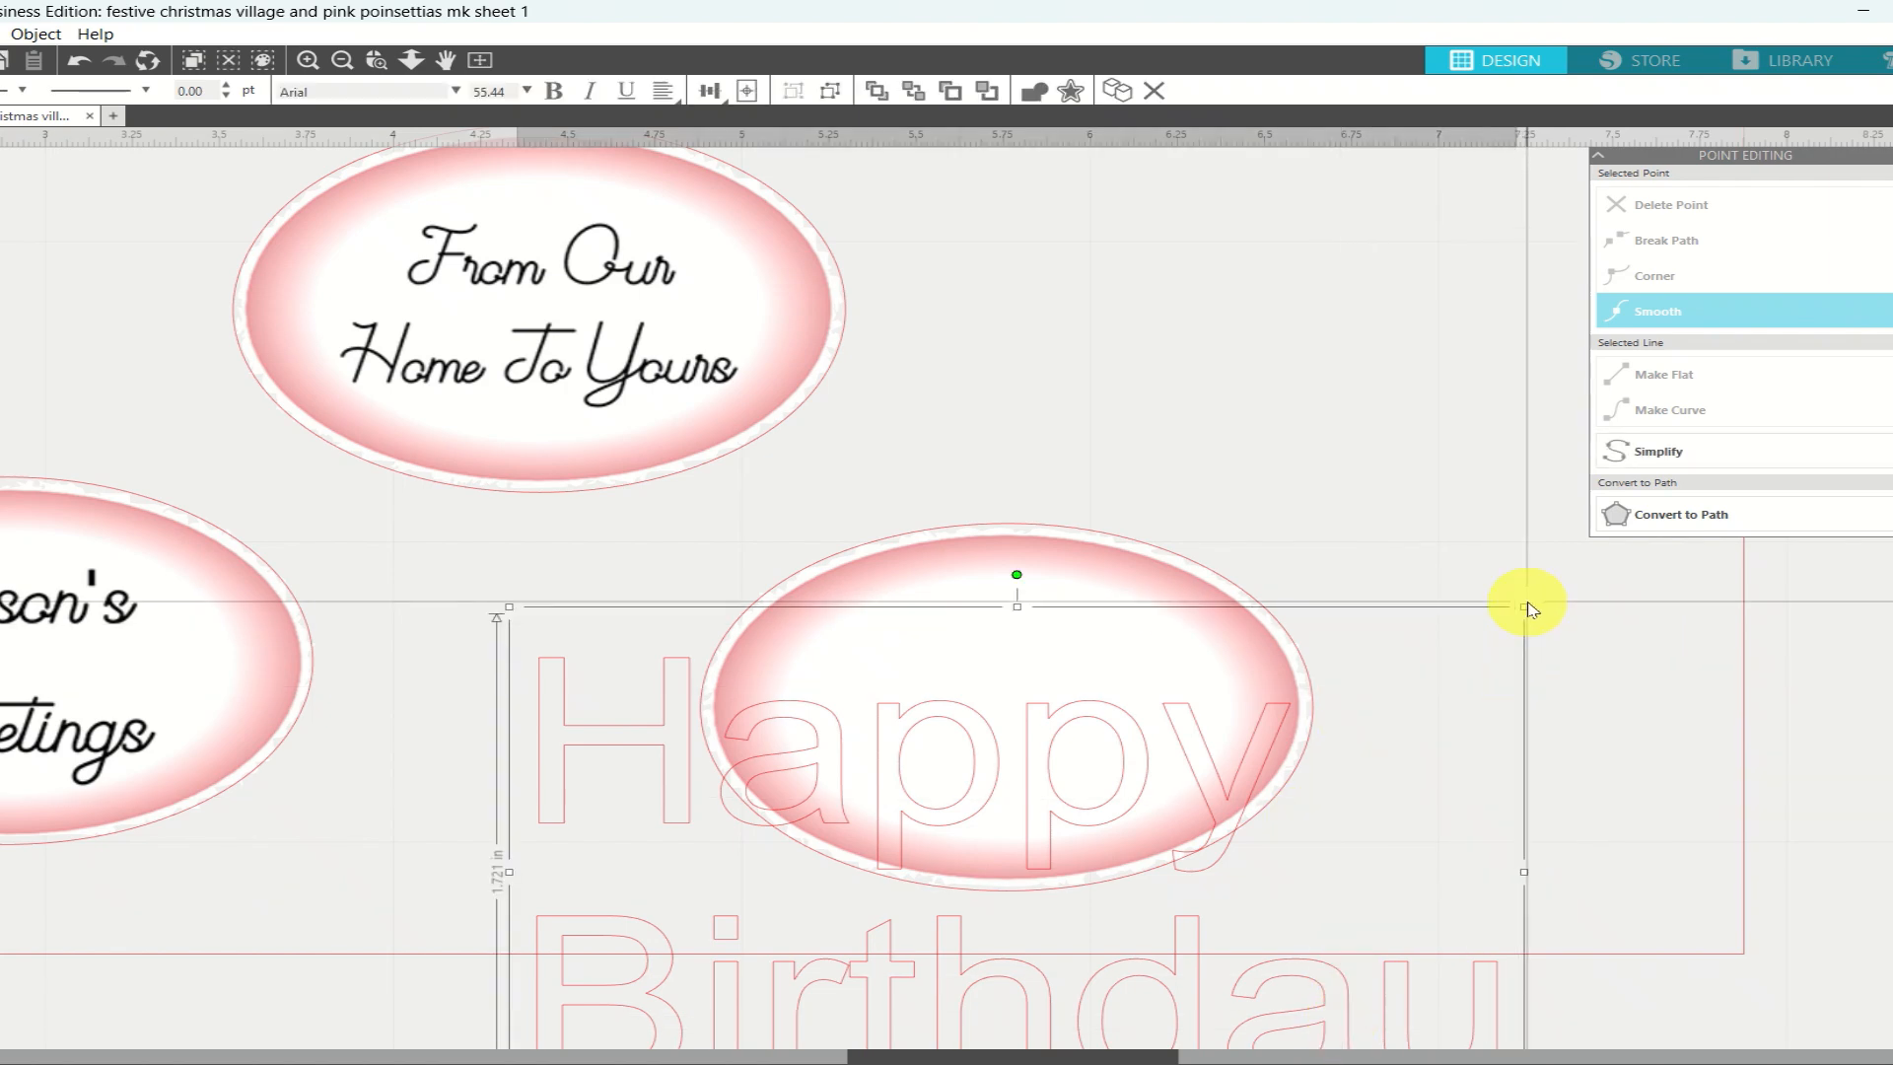
left_click_drag(1526, 606, 1086, 907)
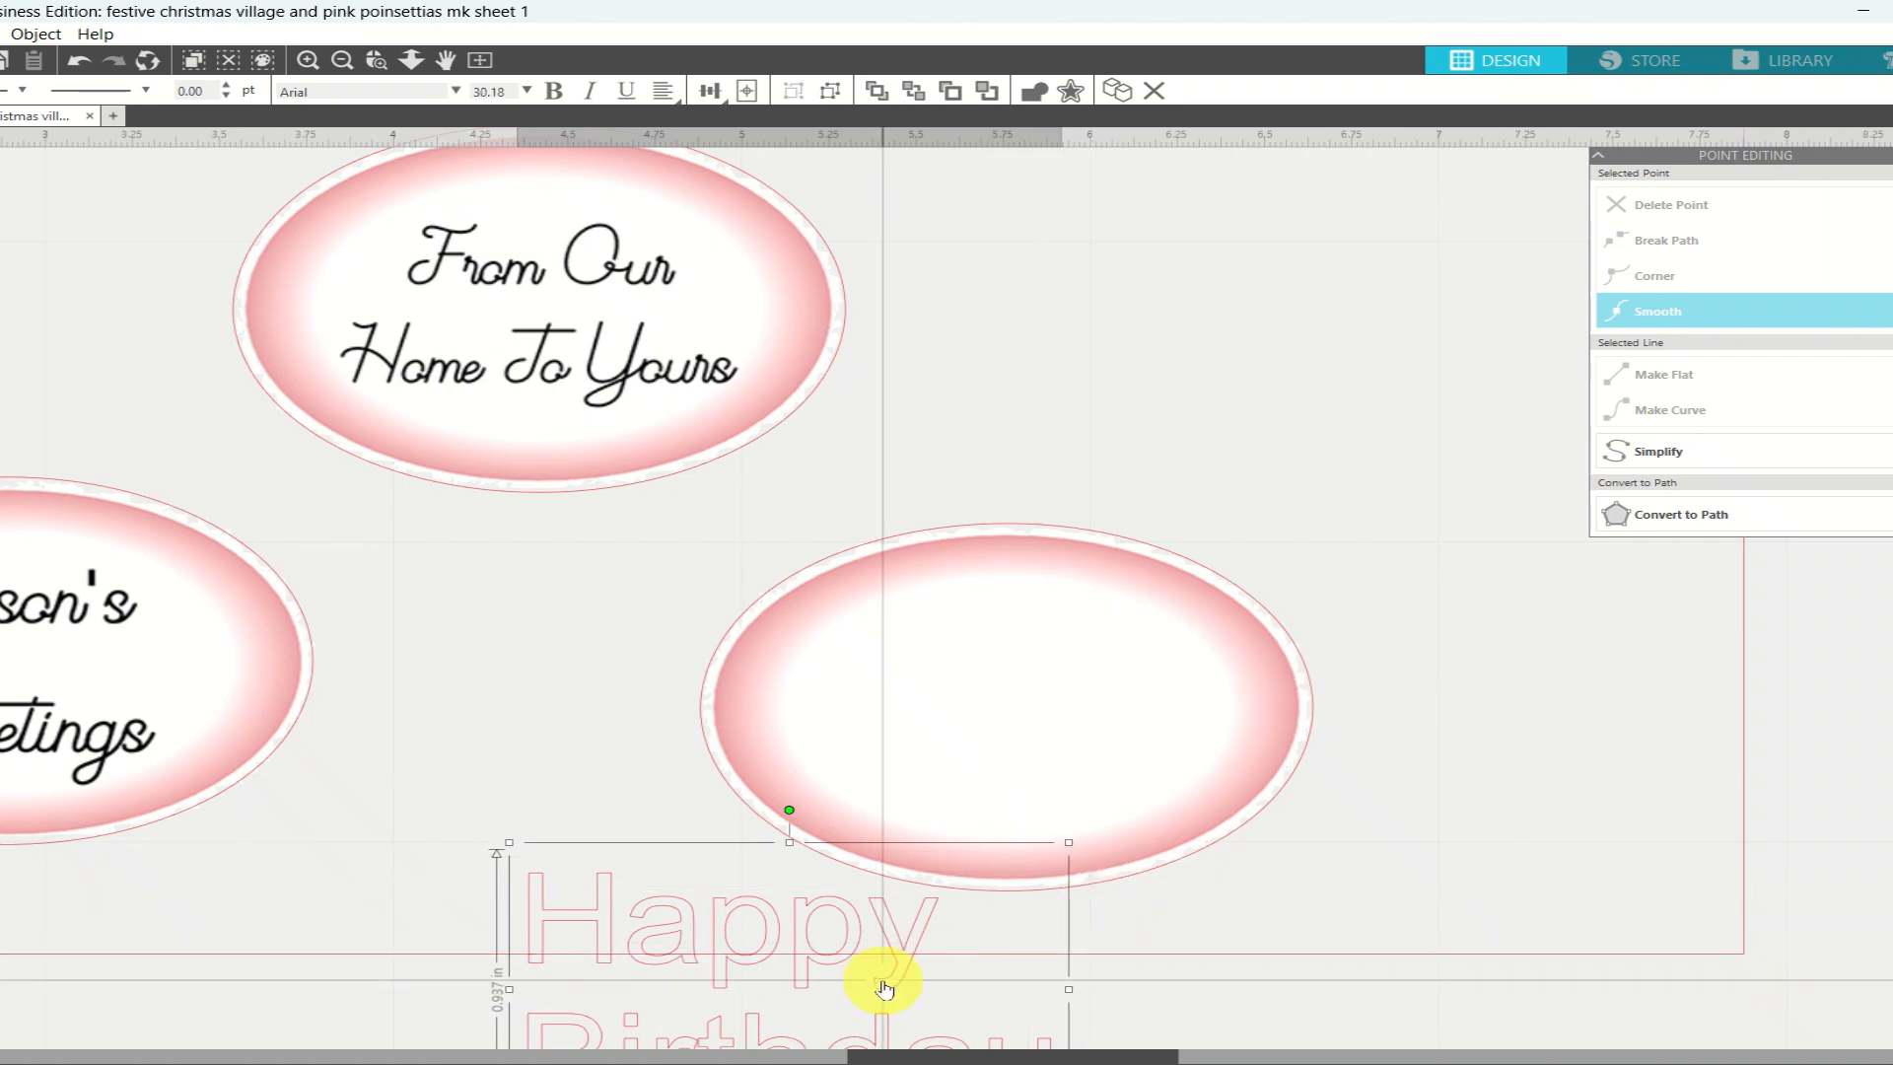
left_click_drag(874, 984, 1098, 684)
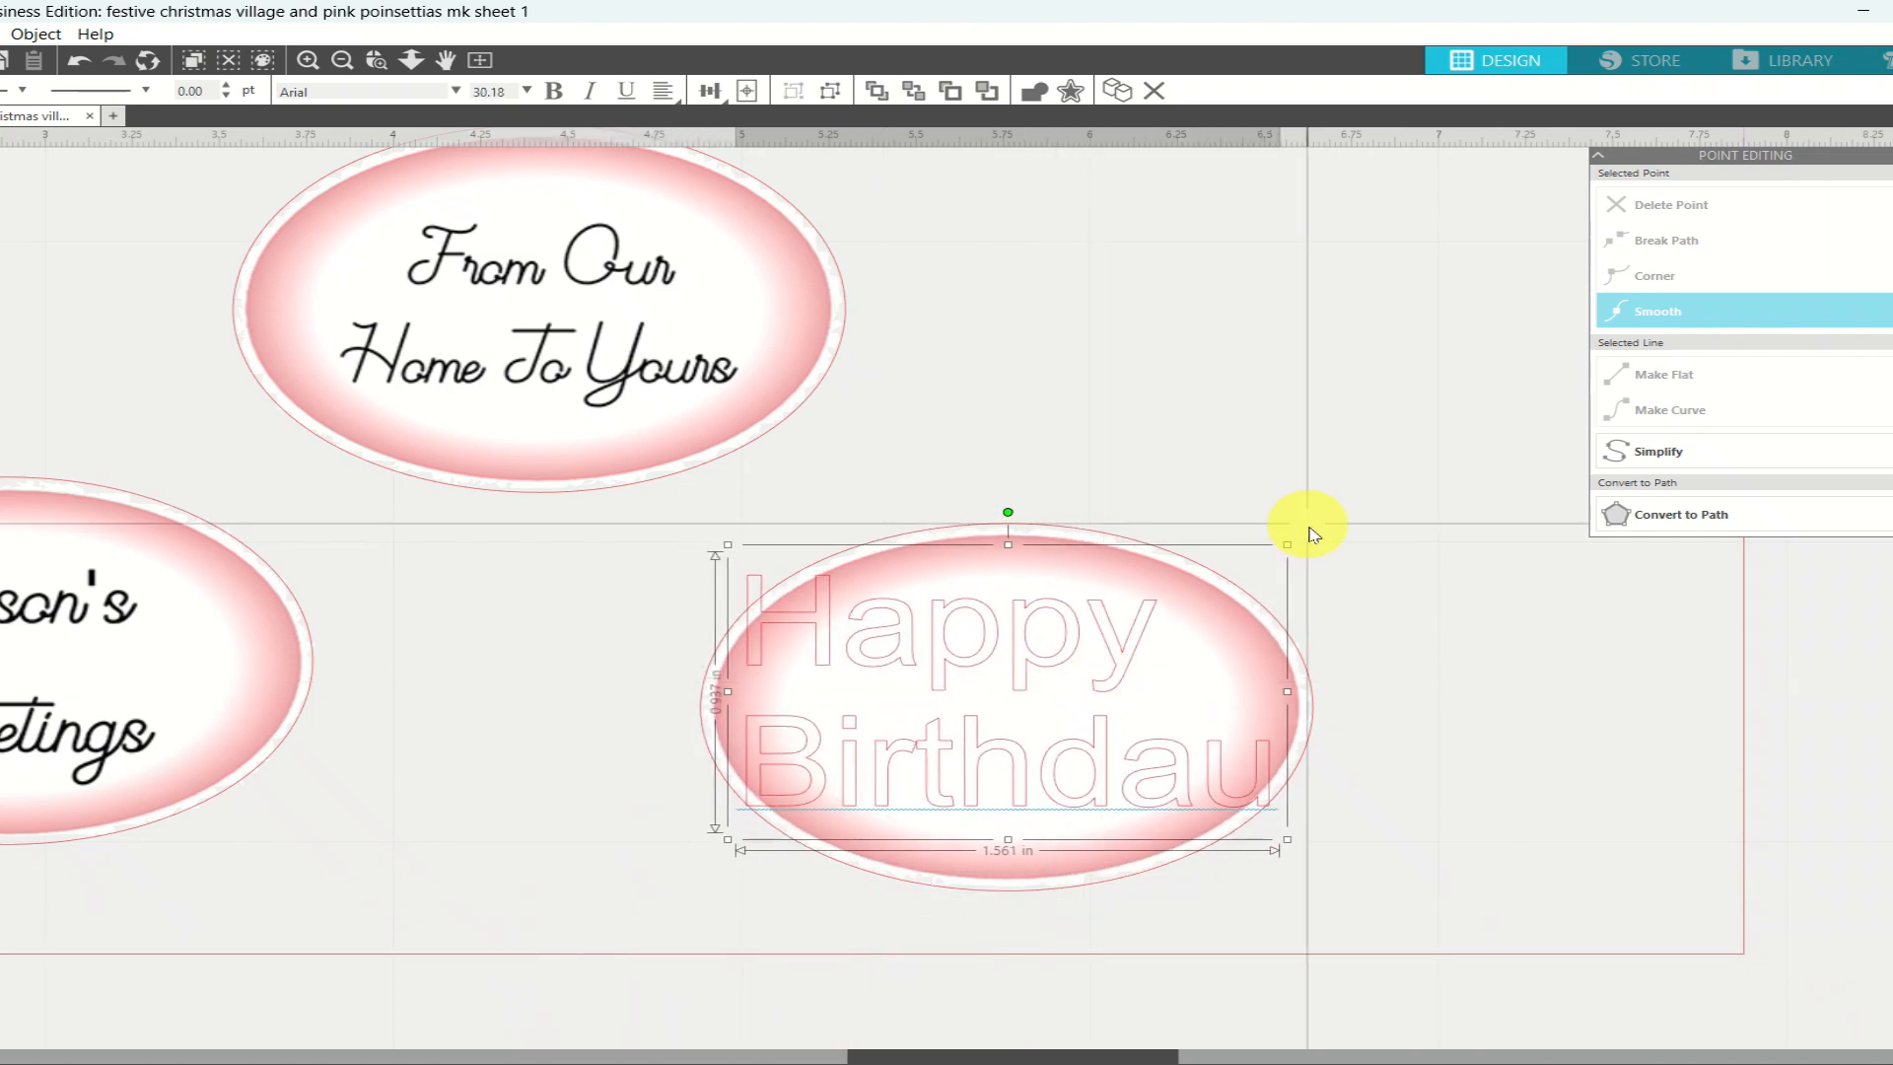
left_click_drag(1288, 542, 1150, 625)
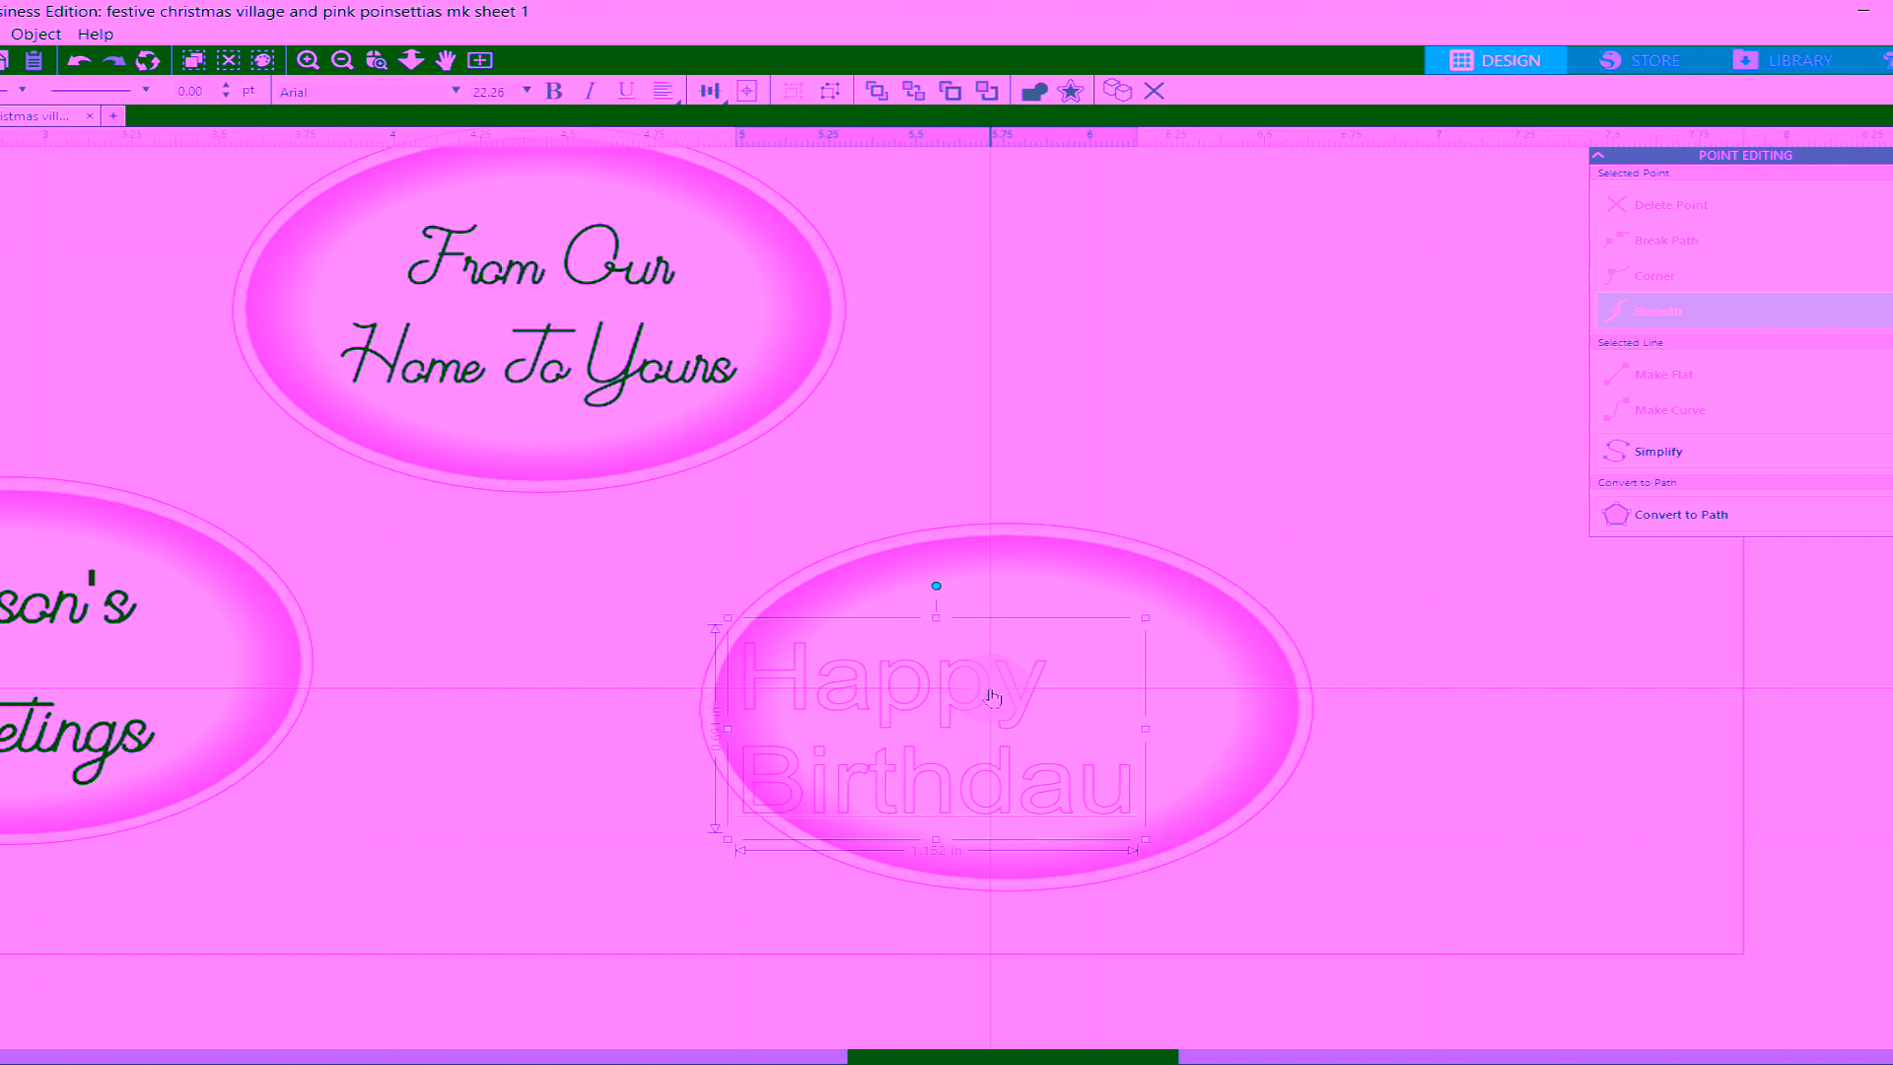
Move the blank oval tag so it surrounds the two-line text, and correct "Birthdau" to "Birthday"
left_click_drag(1003, 693, 915, 724)
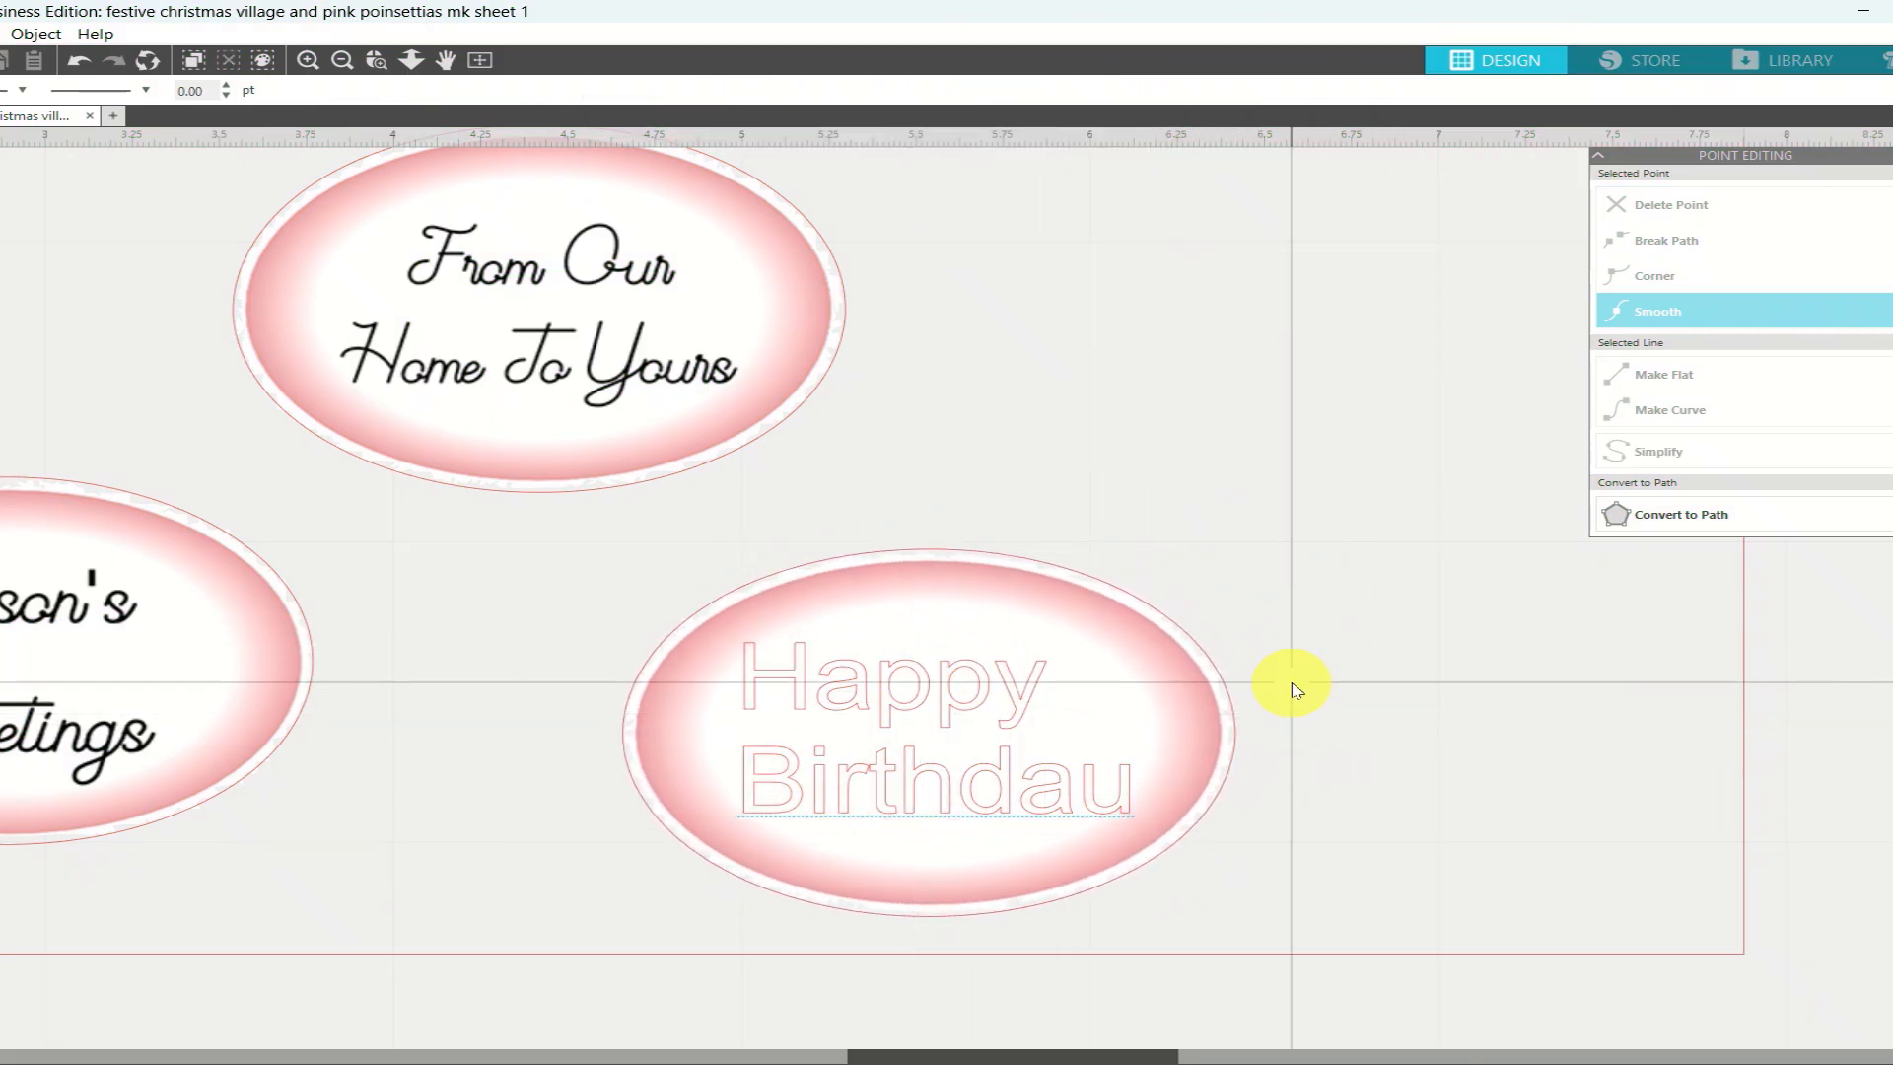
double_click(1110, 814)
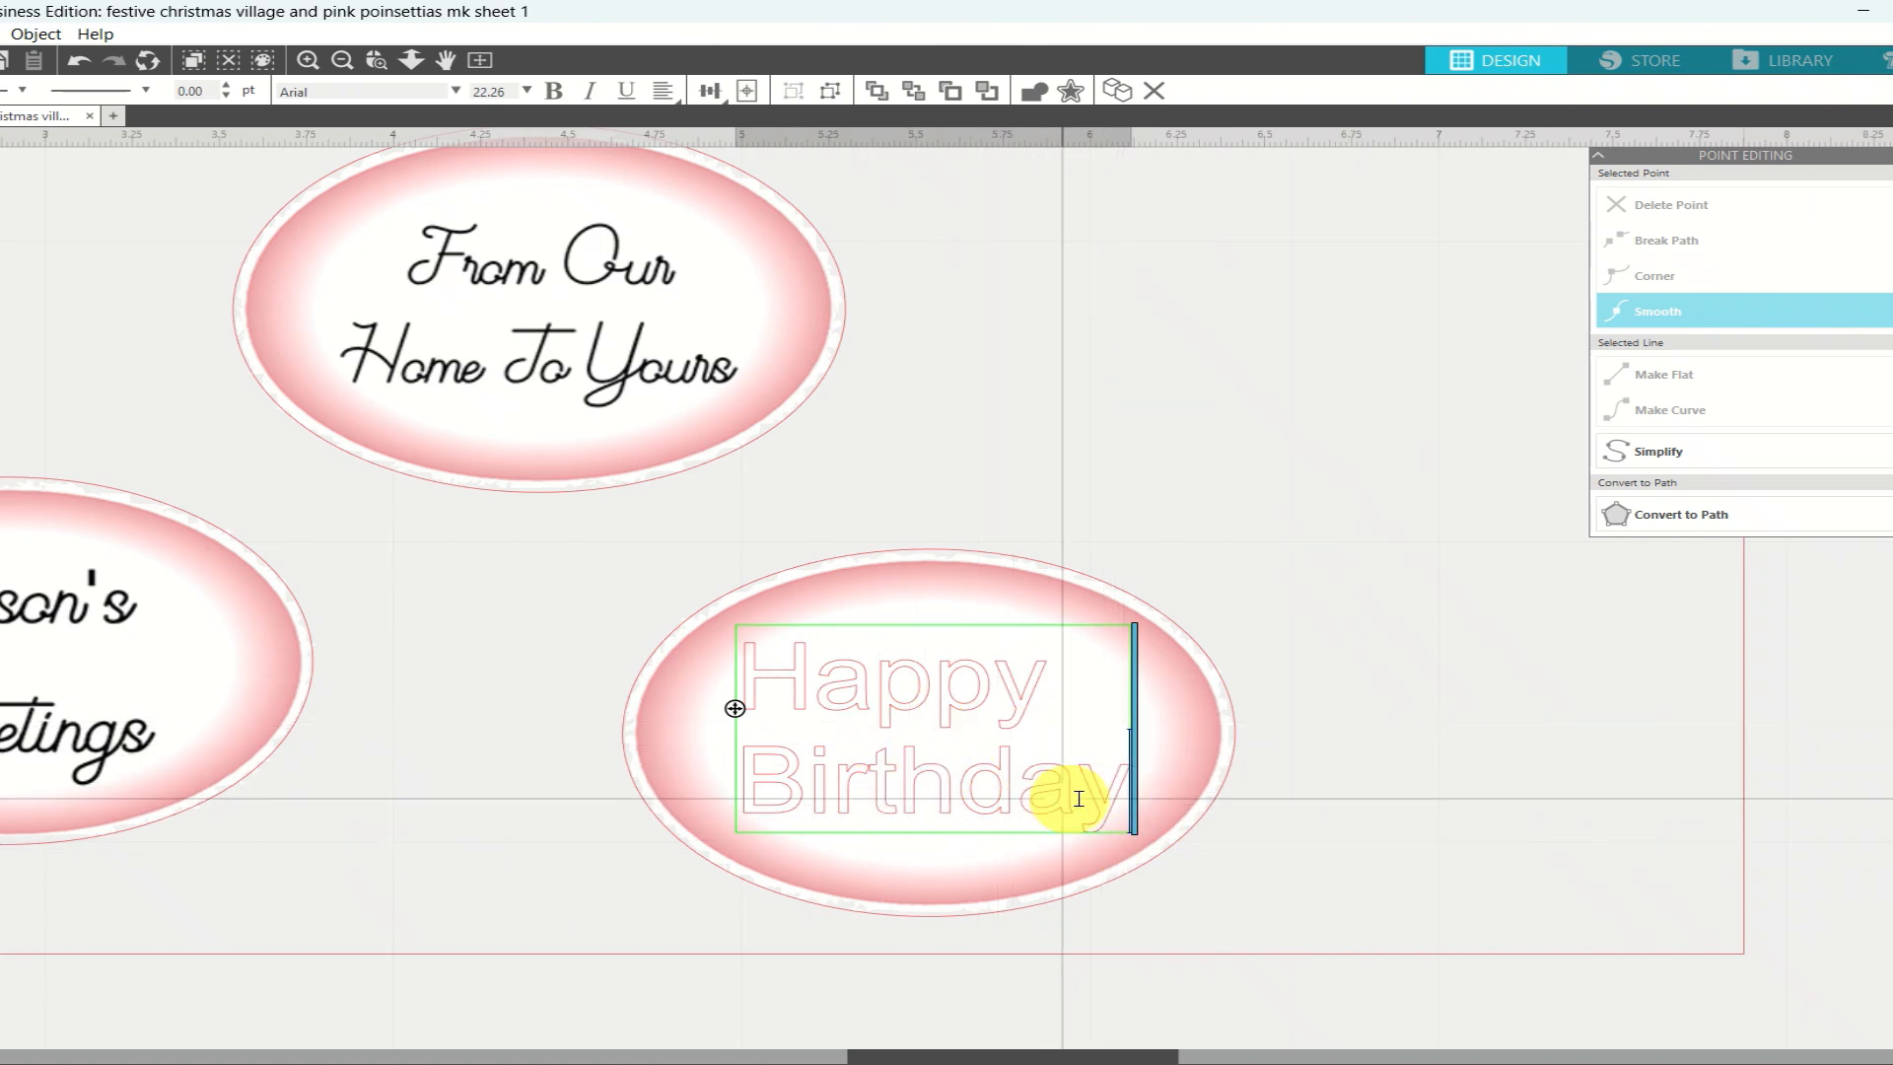
Try the Blessed Personal Use font on the whole "Happy Birthday" text, and set it to the Afternoon in Stereo personal-use font
left_click_drag(1126, 797, 744, 690)
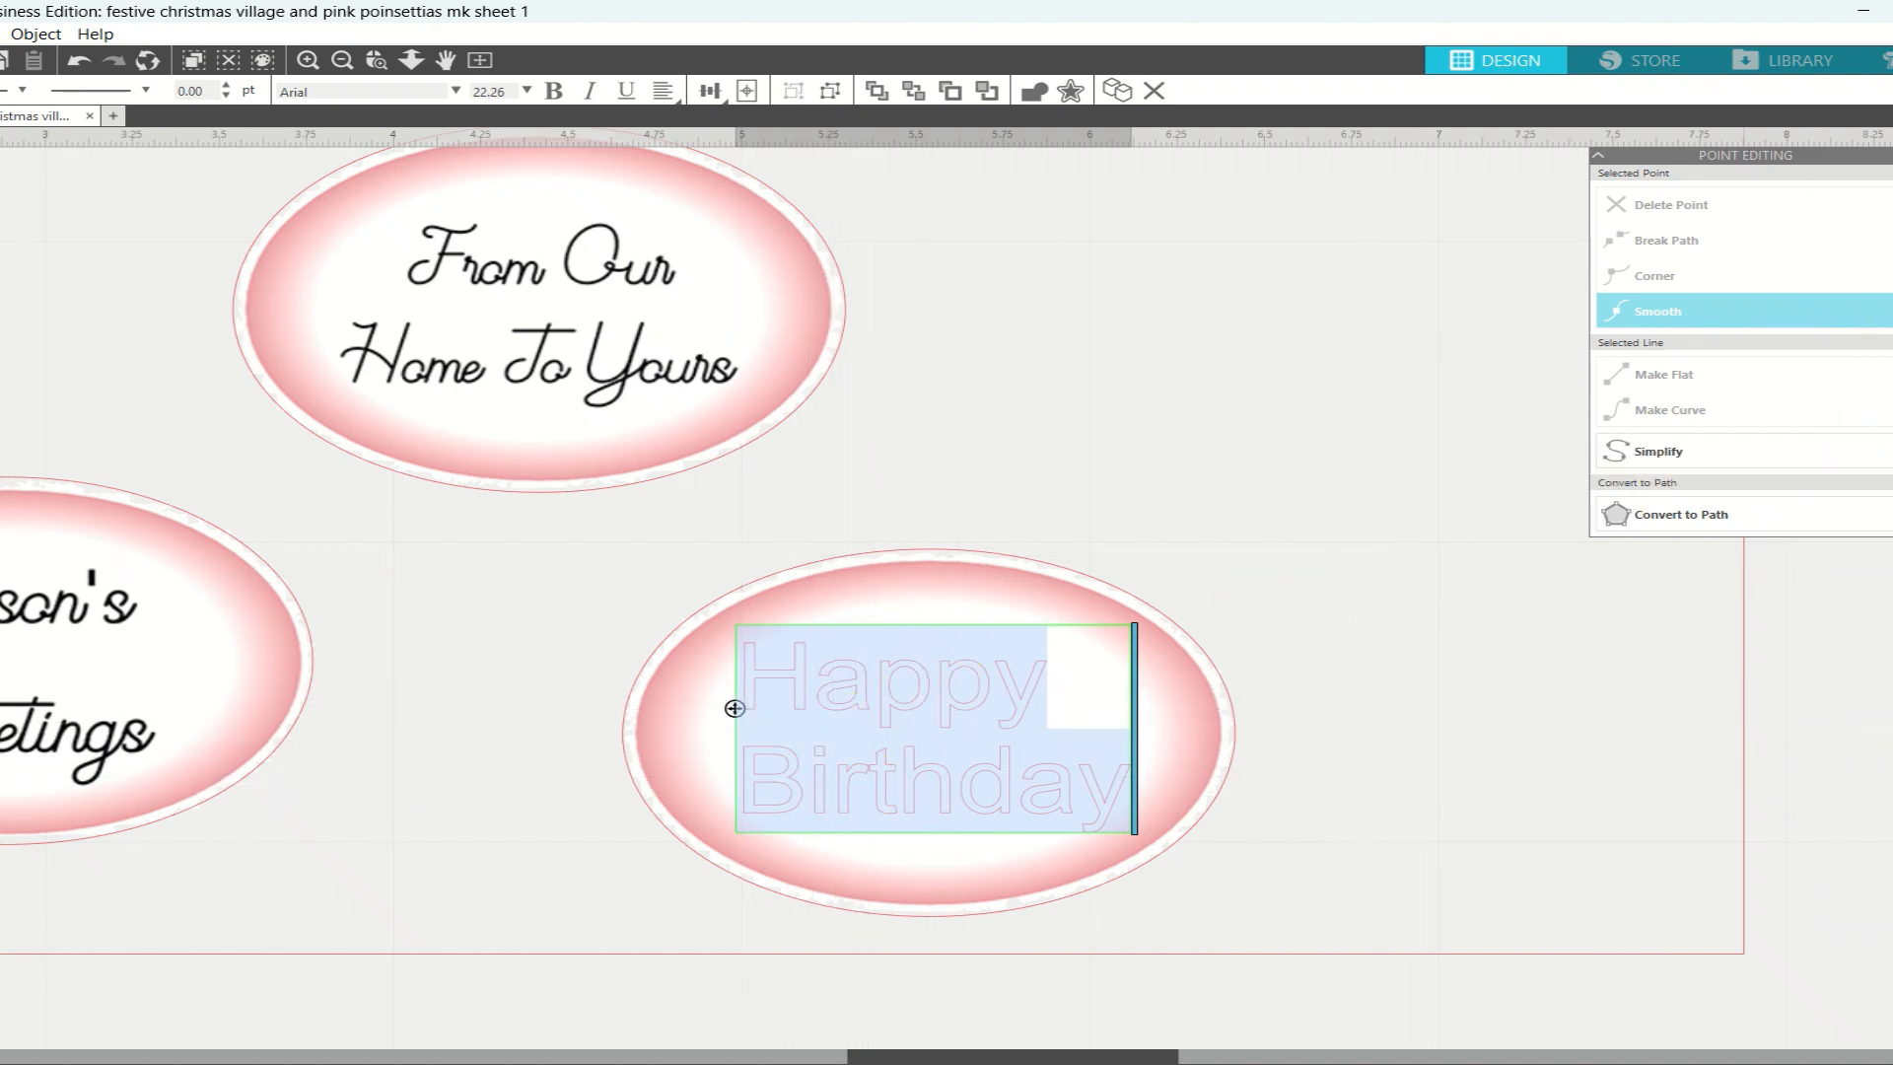
left_click(1890, 323)
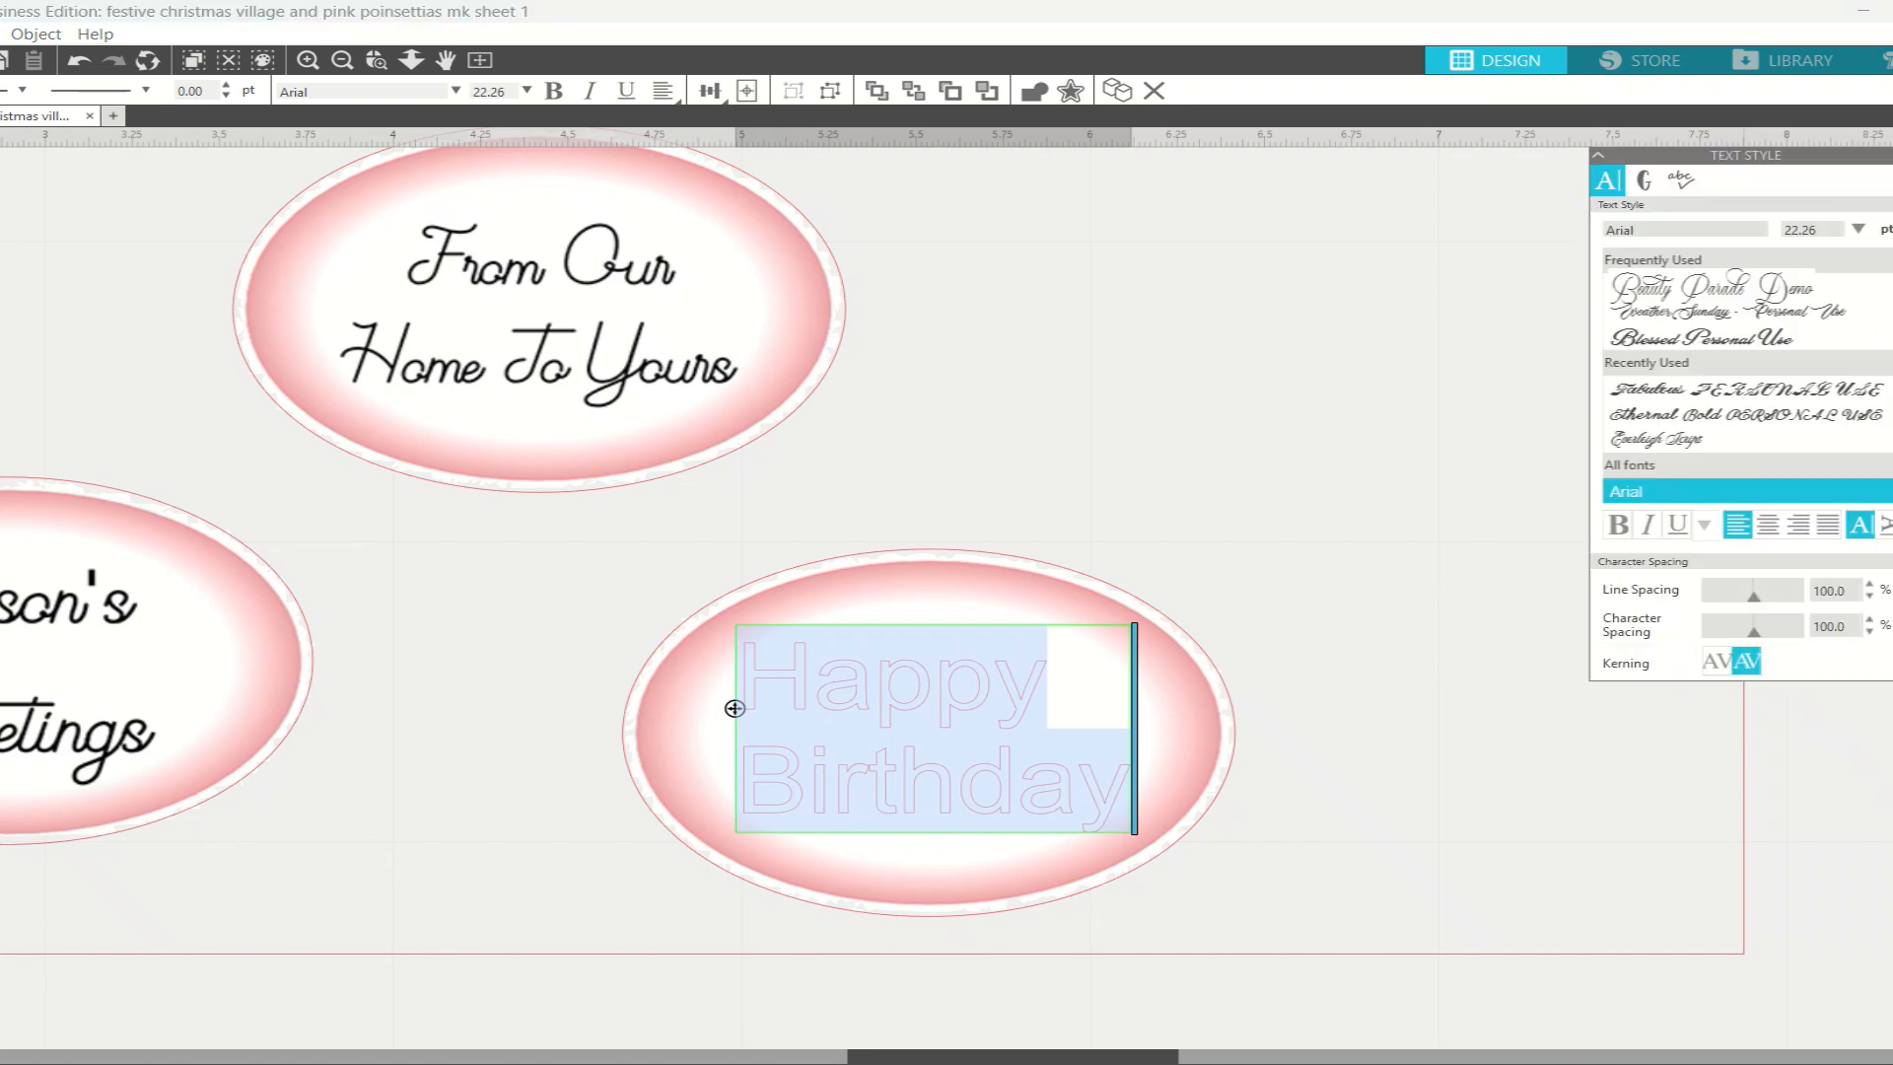
left_click(1816, 341)
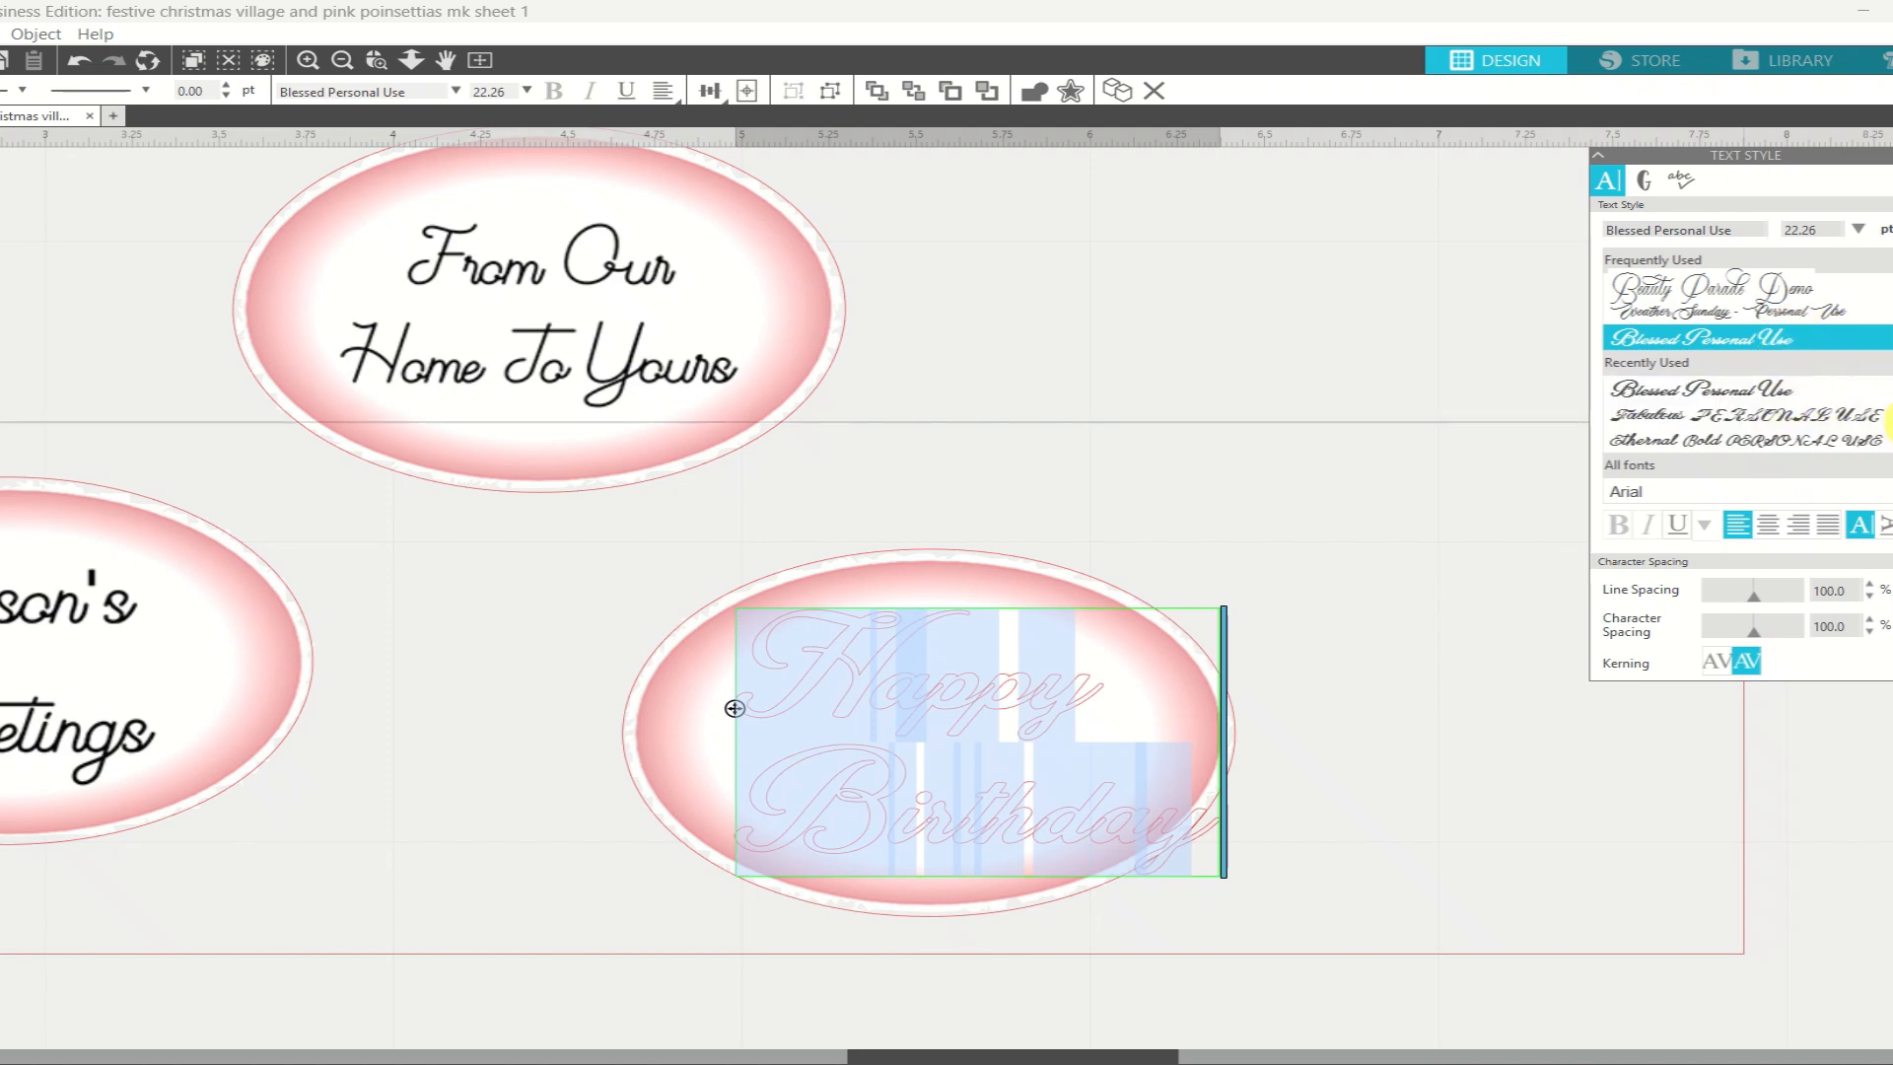
scroll(1883, 284, "down", 3)
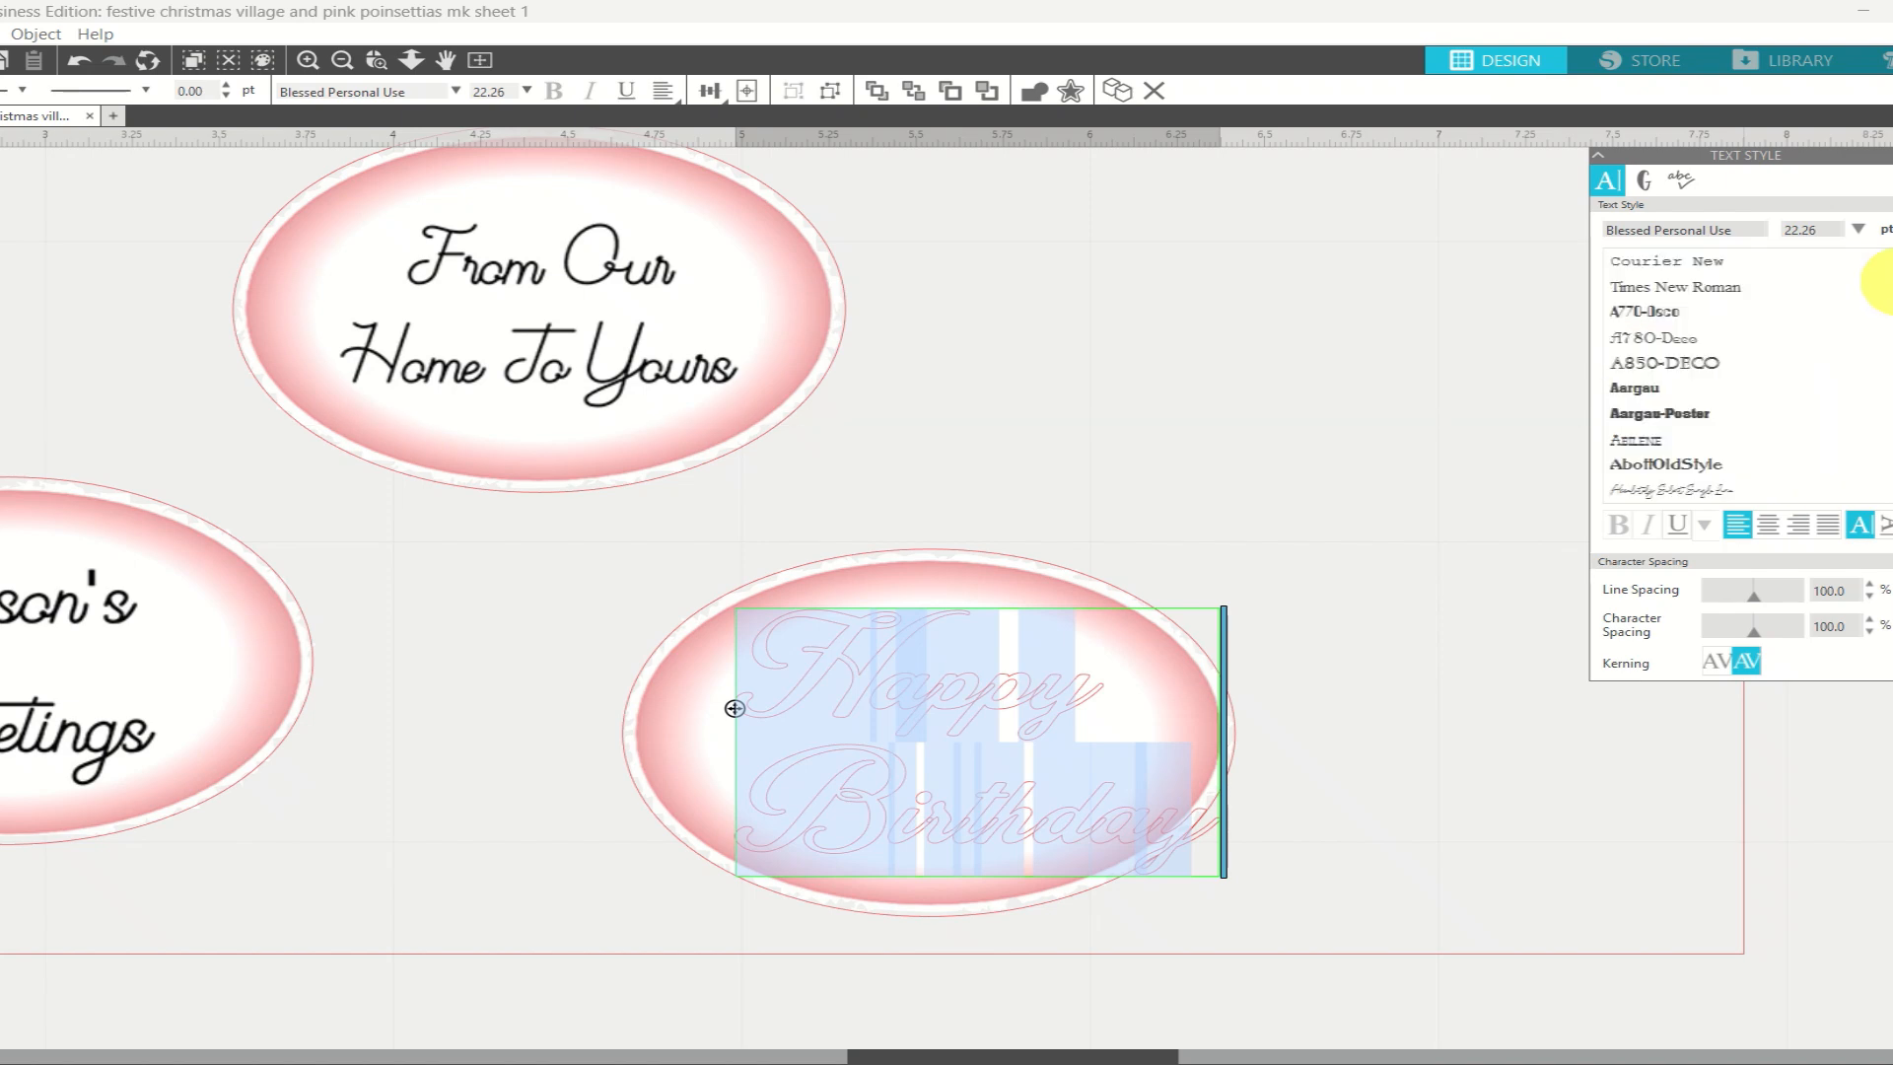
scroll(1882, 296, "down", 3)
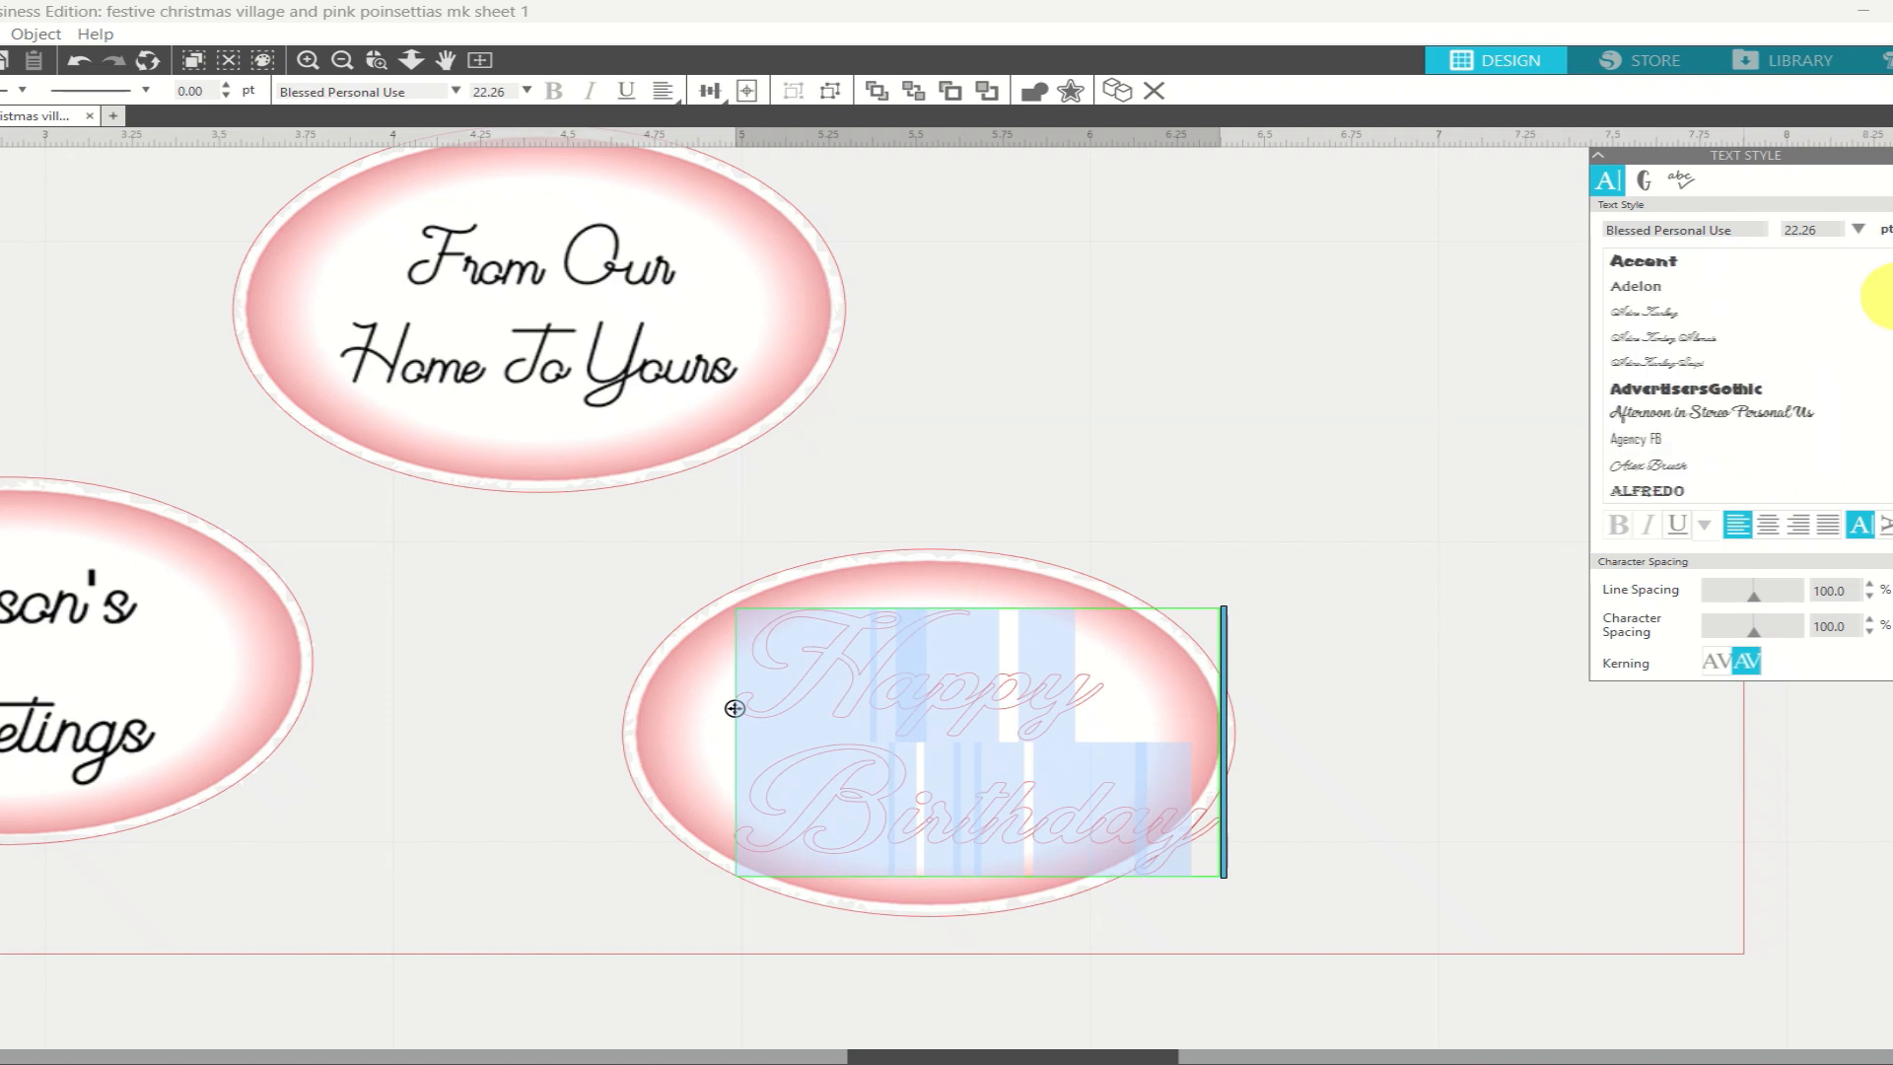
scroll(1885, 296, "down", 3)
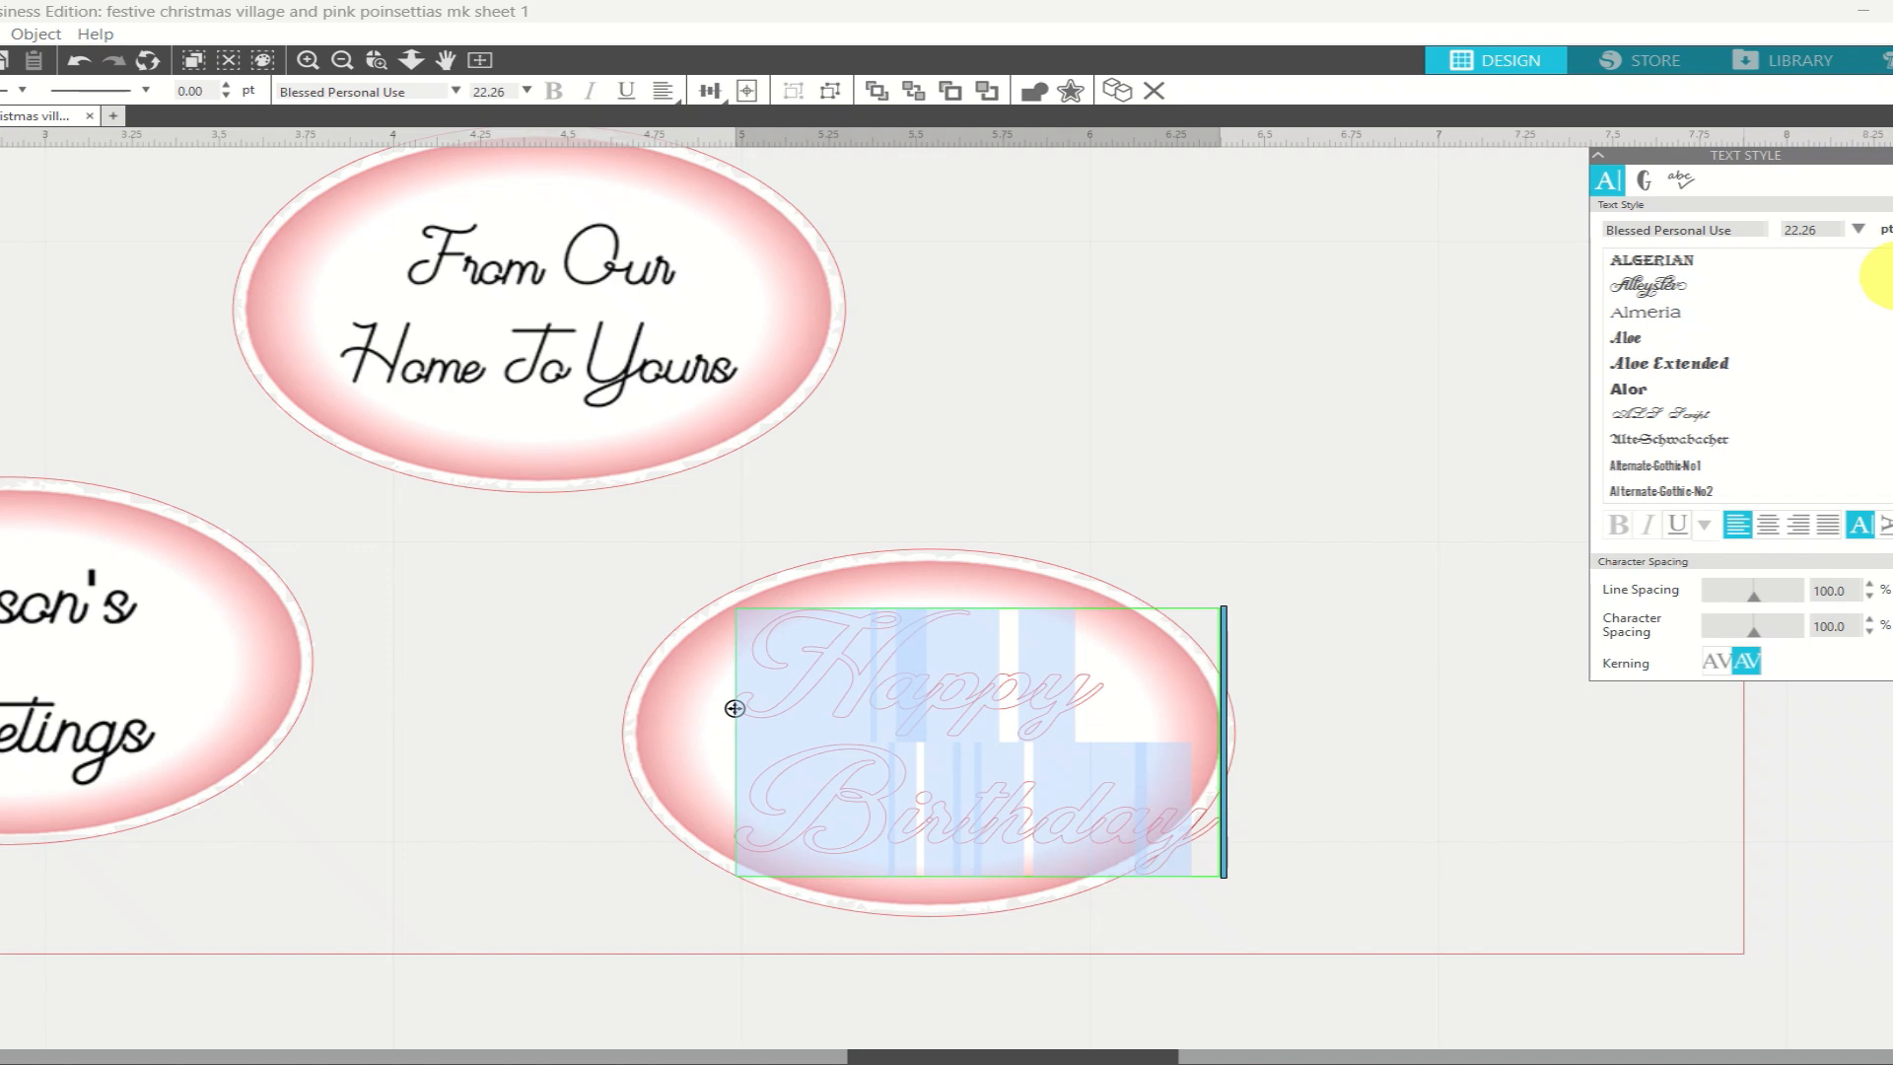
scroll(1886, 258, "up", 1)
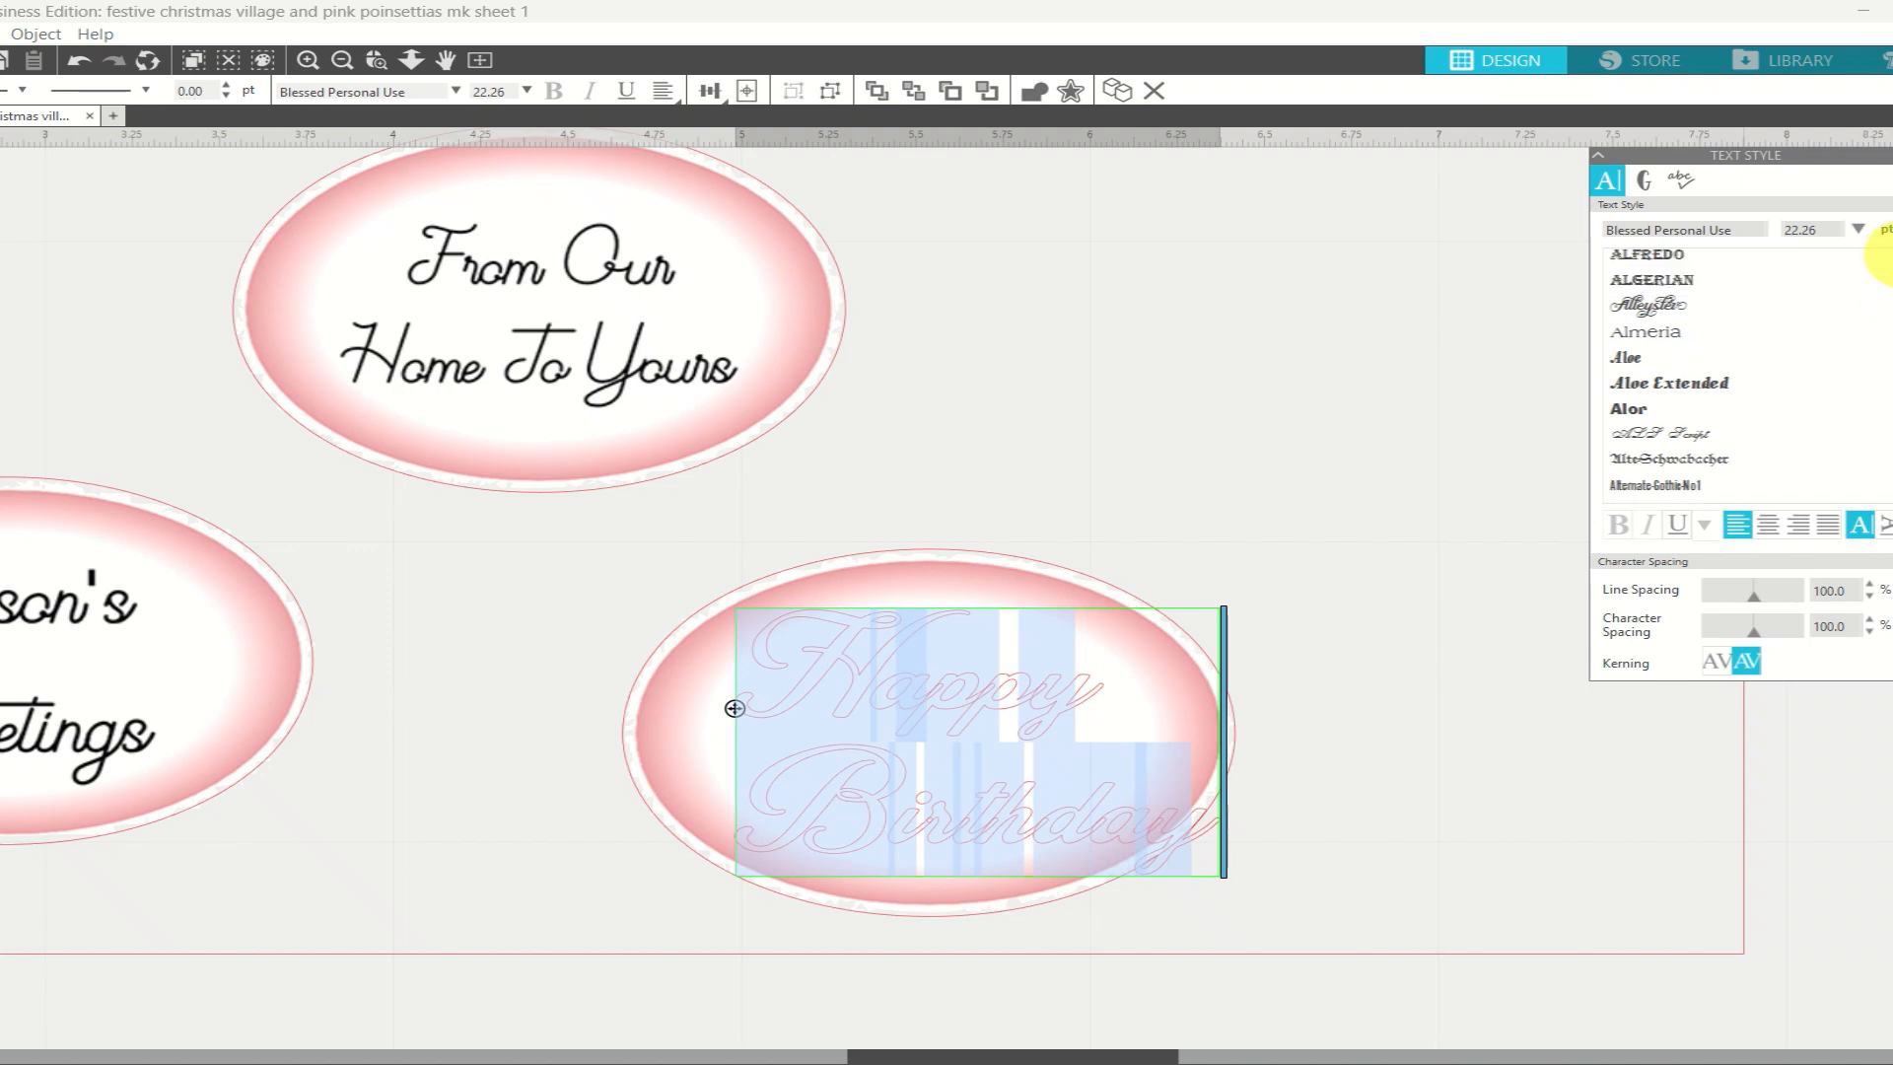
scroll(1885, 258, "up", 2)
scroll(1884, 258, "up", 3)
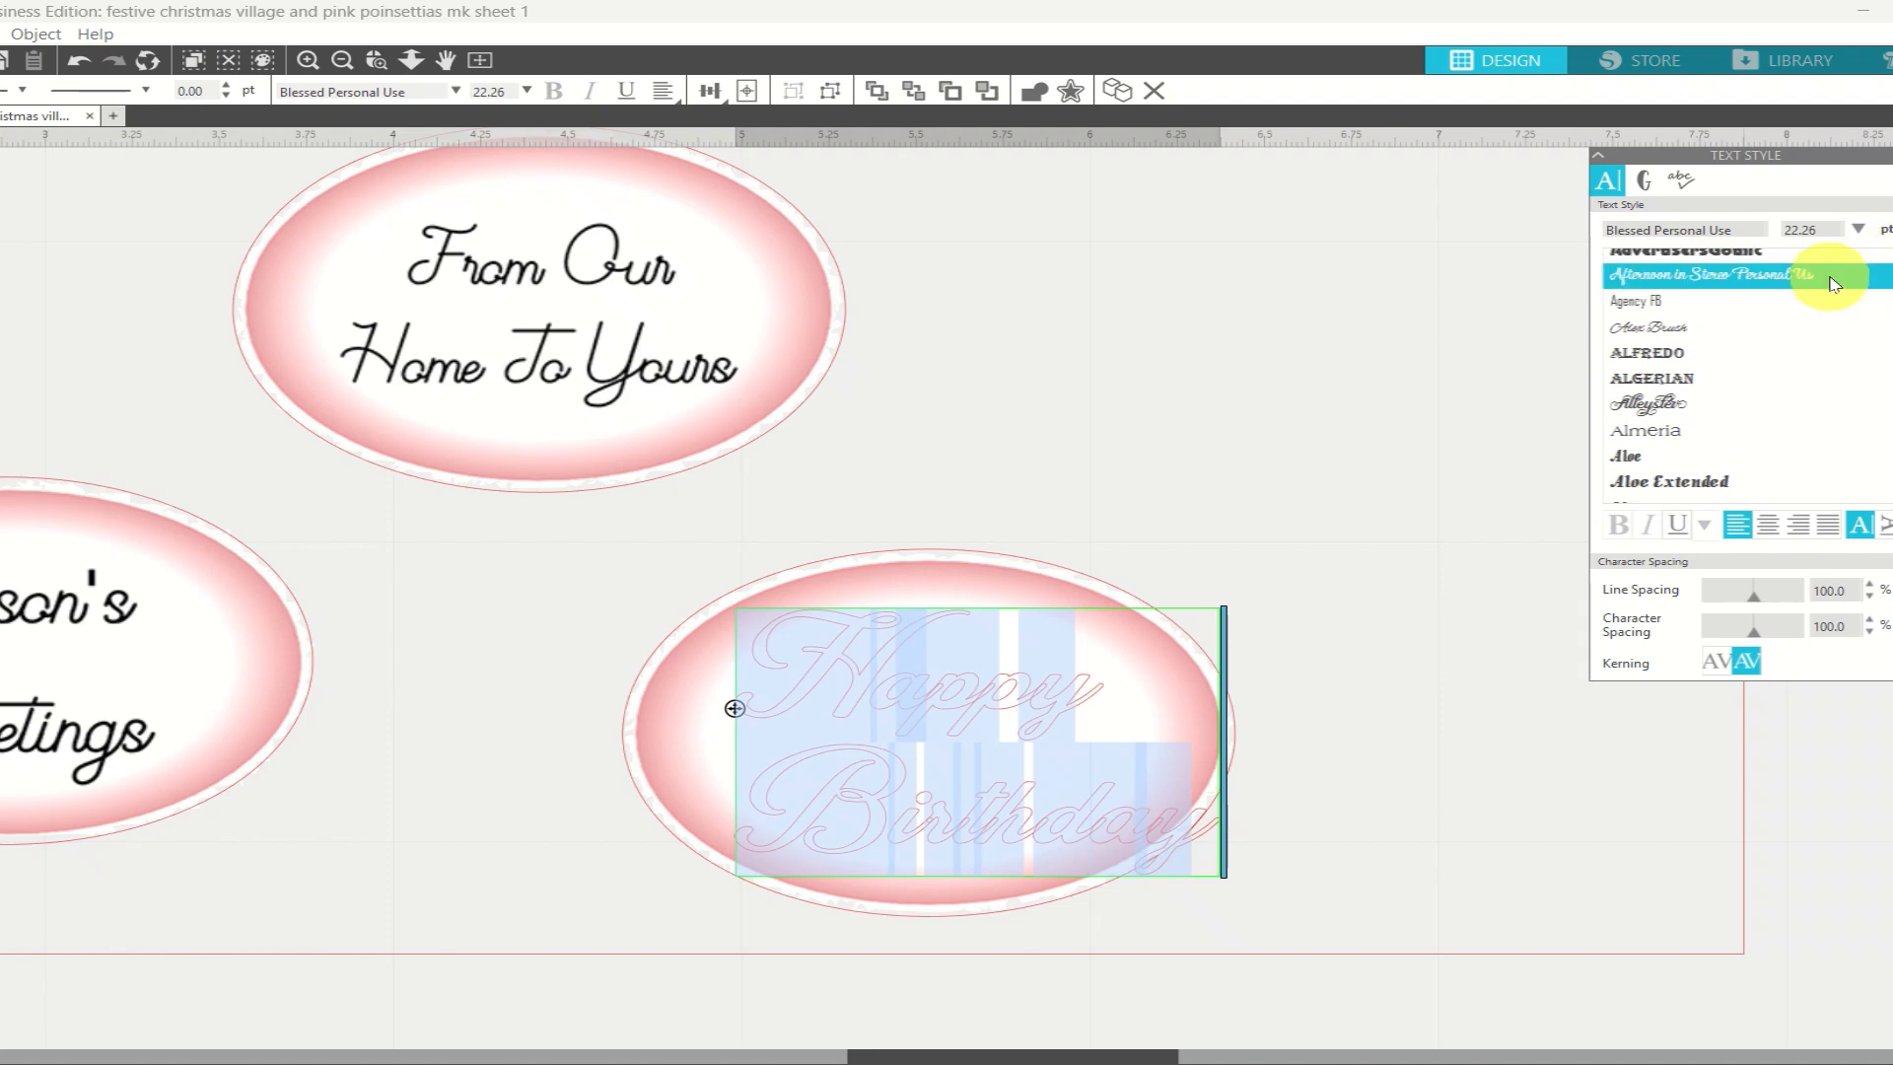
left_click(1832, 284)
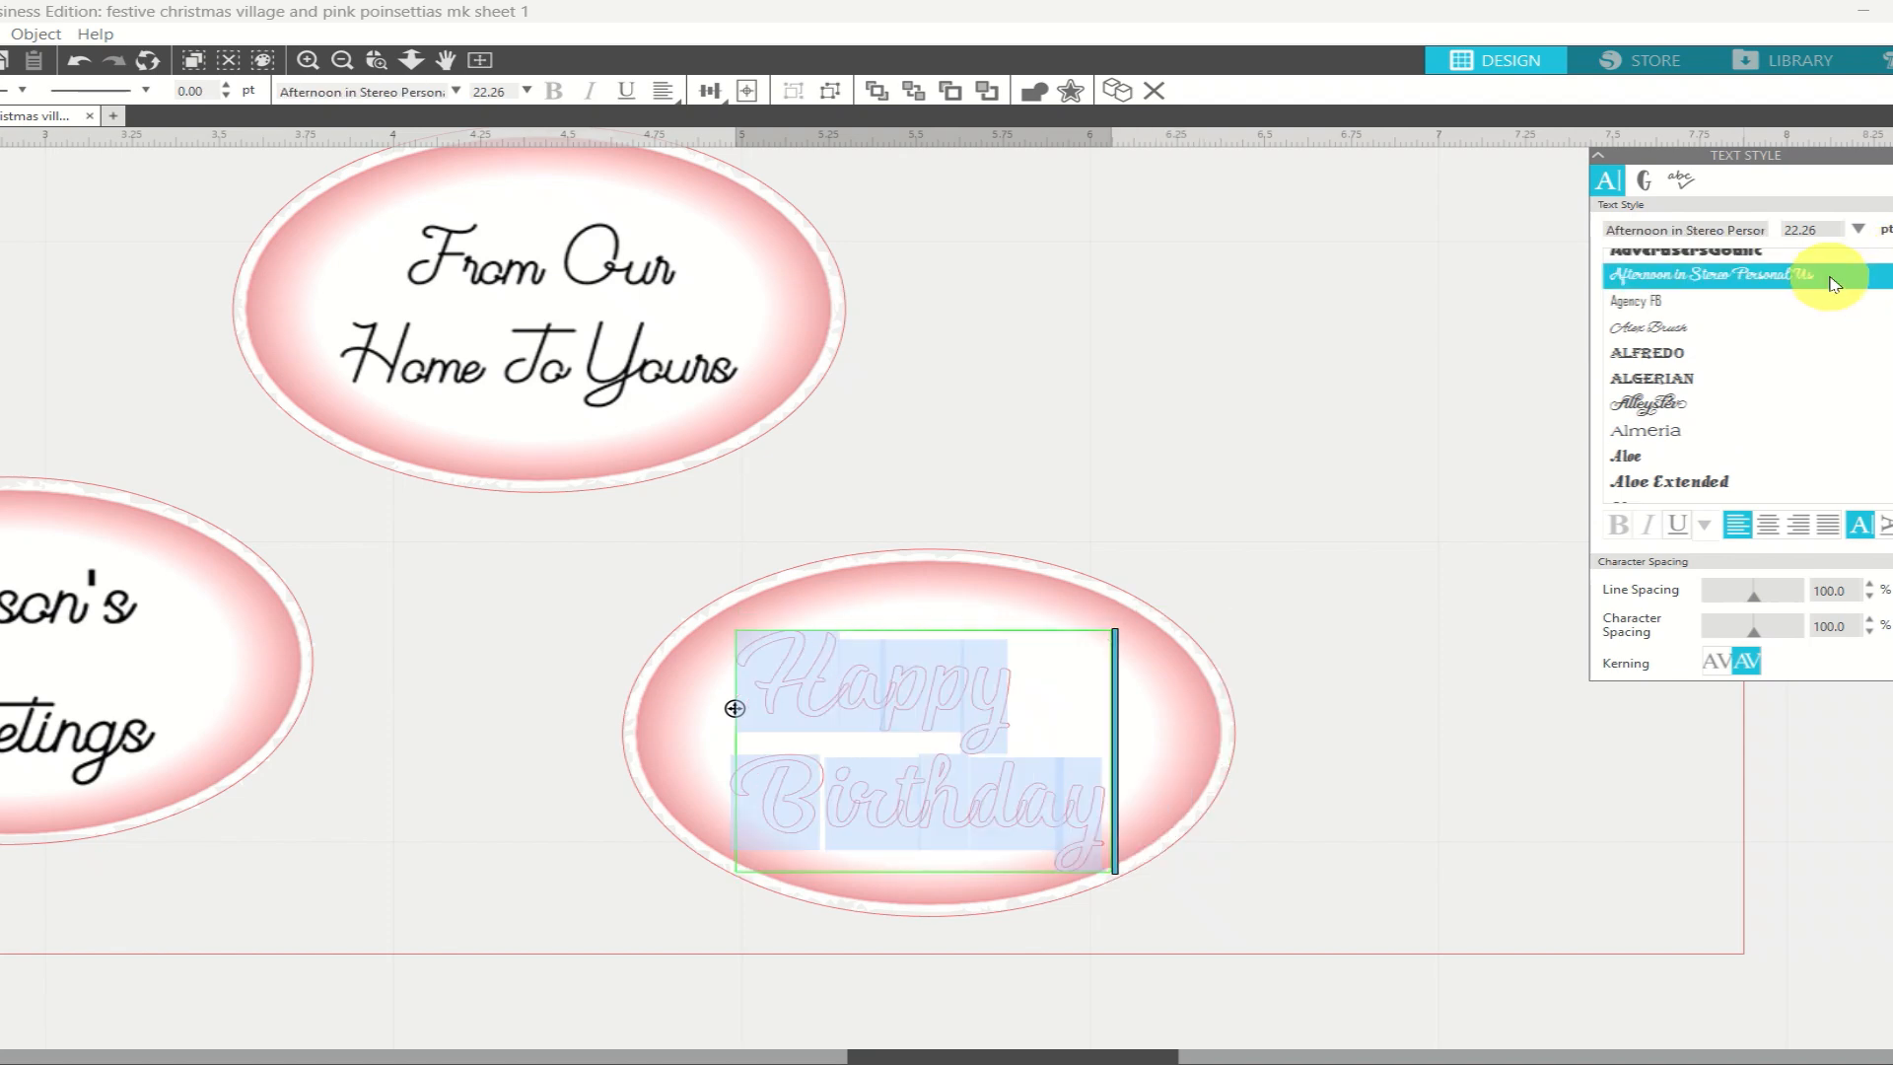
left_click(1319, 917)
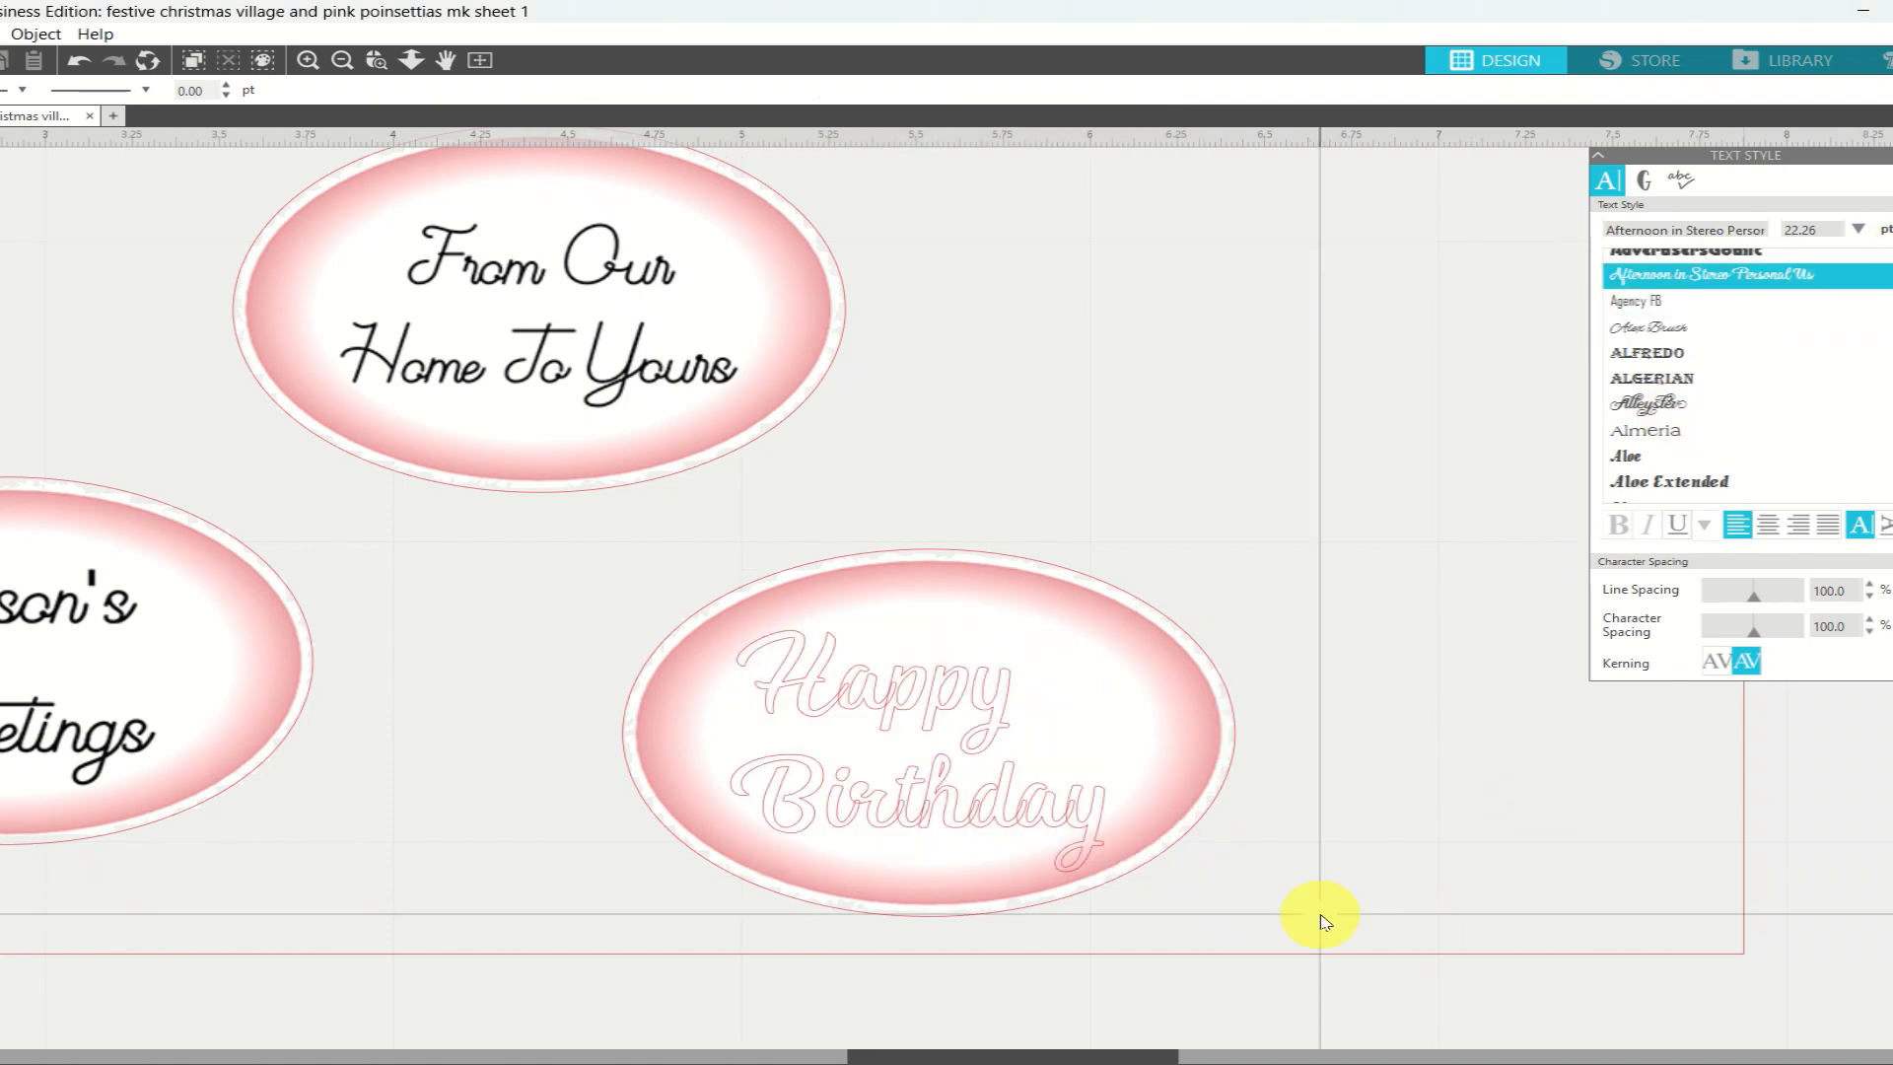
Move the blank oval tag out from behind the text, to the right of "Happy Birthday" at about X 6.619, Y 8.877 in
left_click(1007, 890)
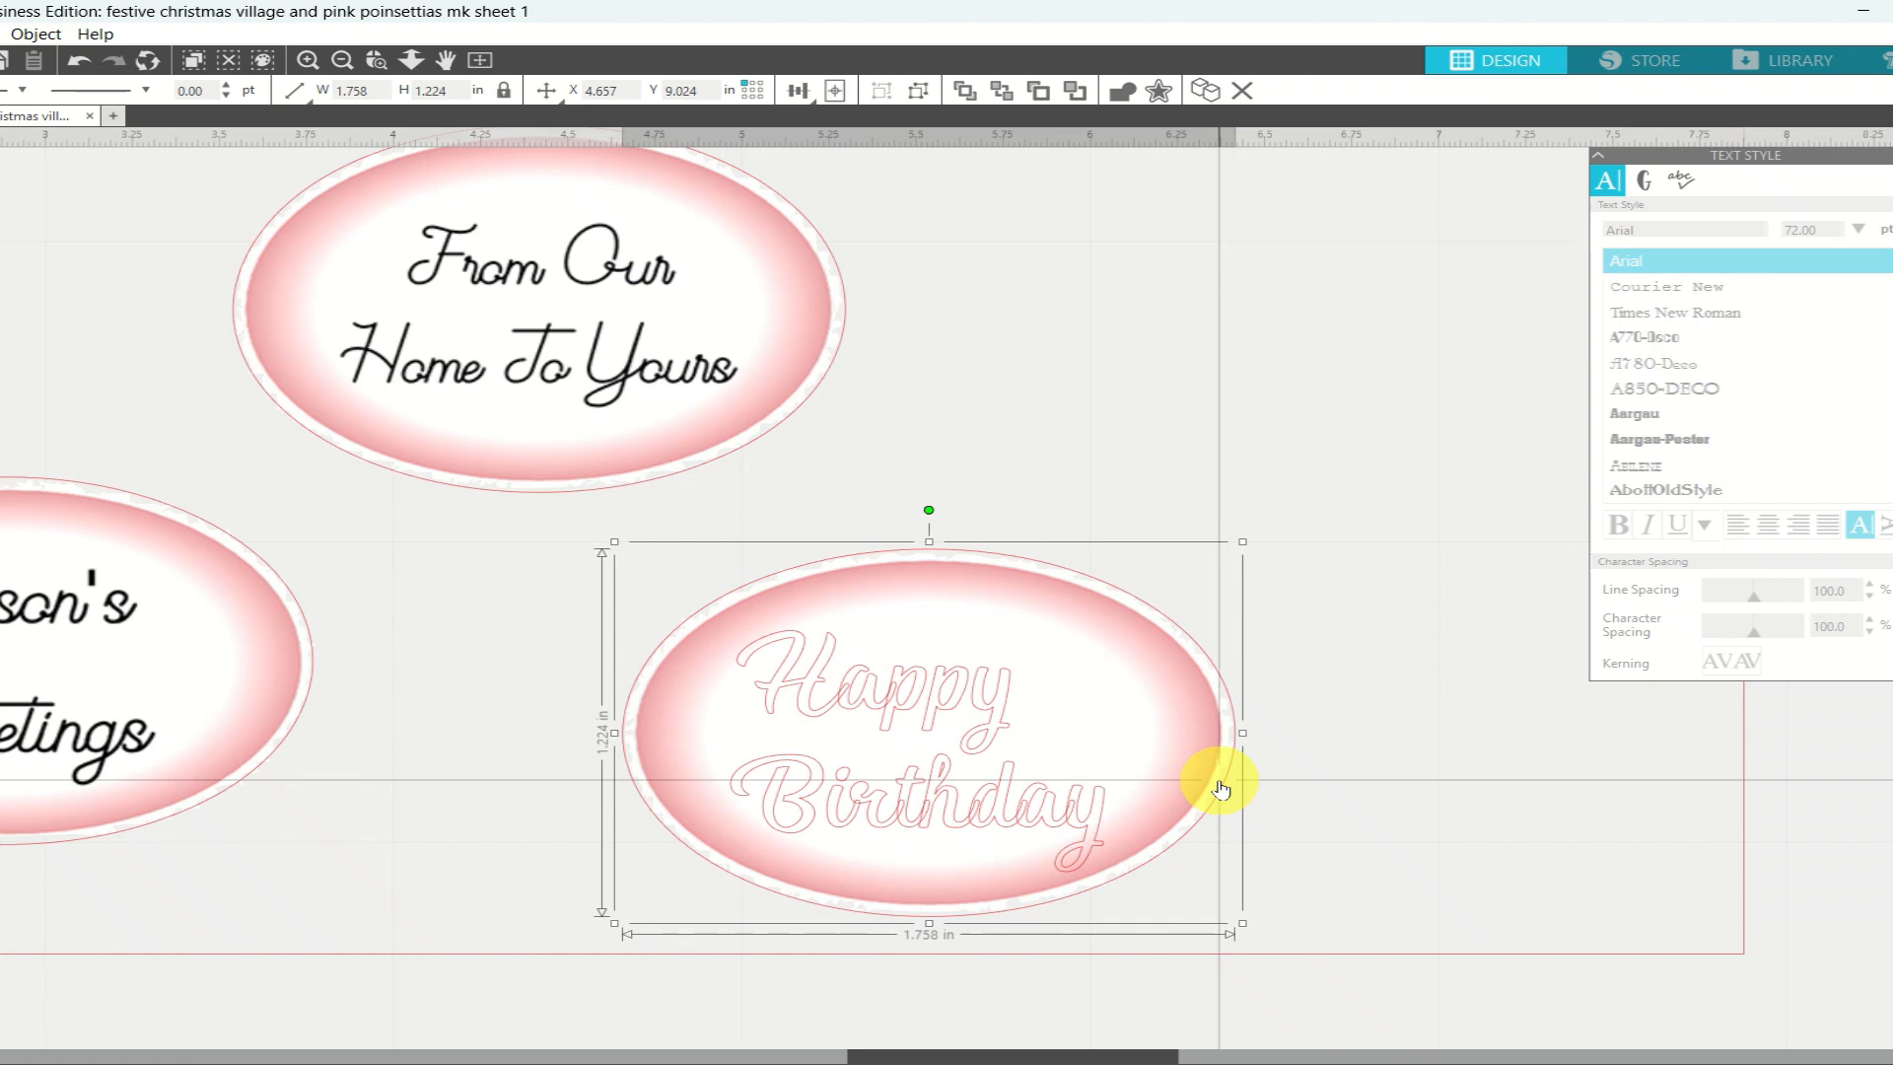
left_click_drag(1217, 782, 1872, 744)
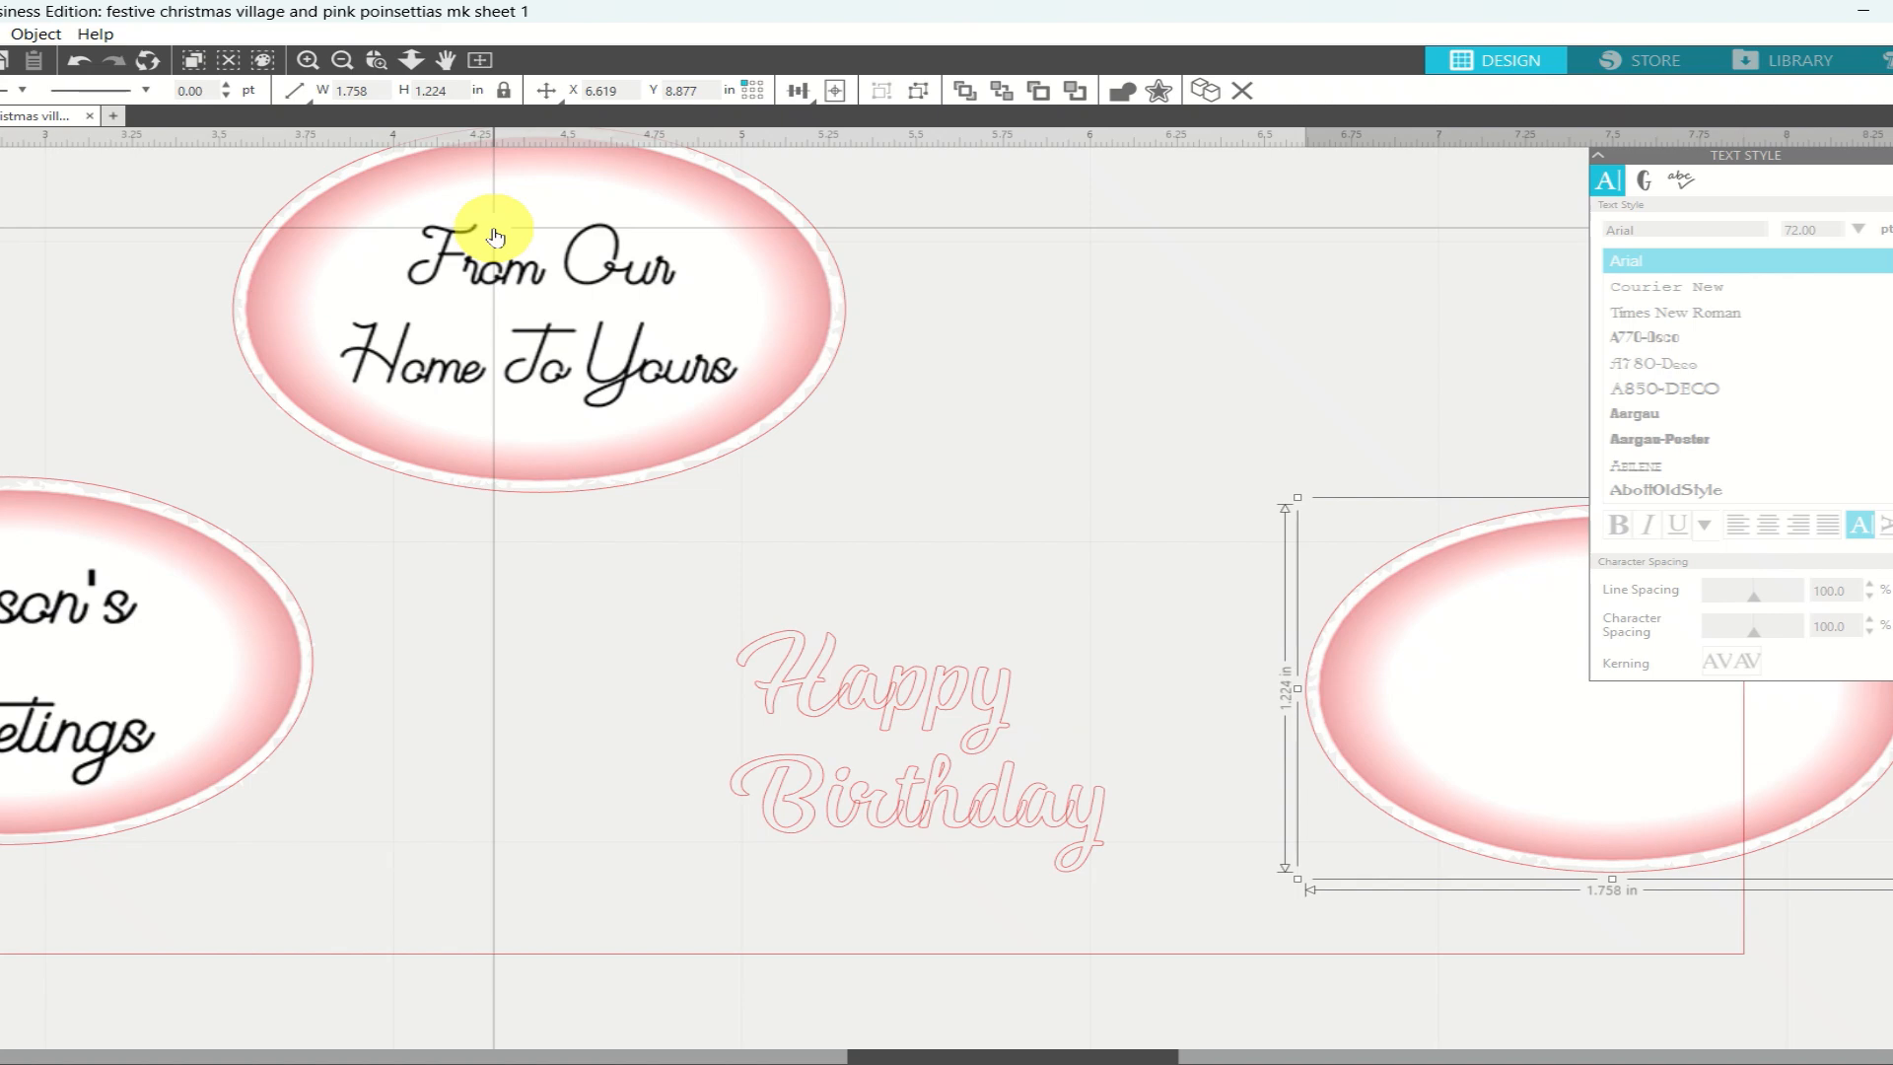
left_click(378, 61)
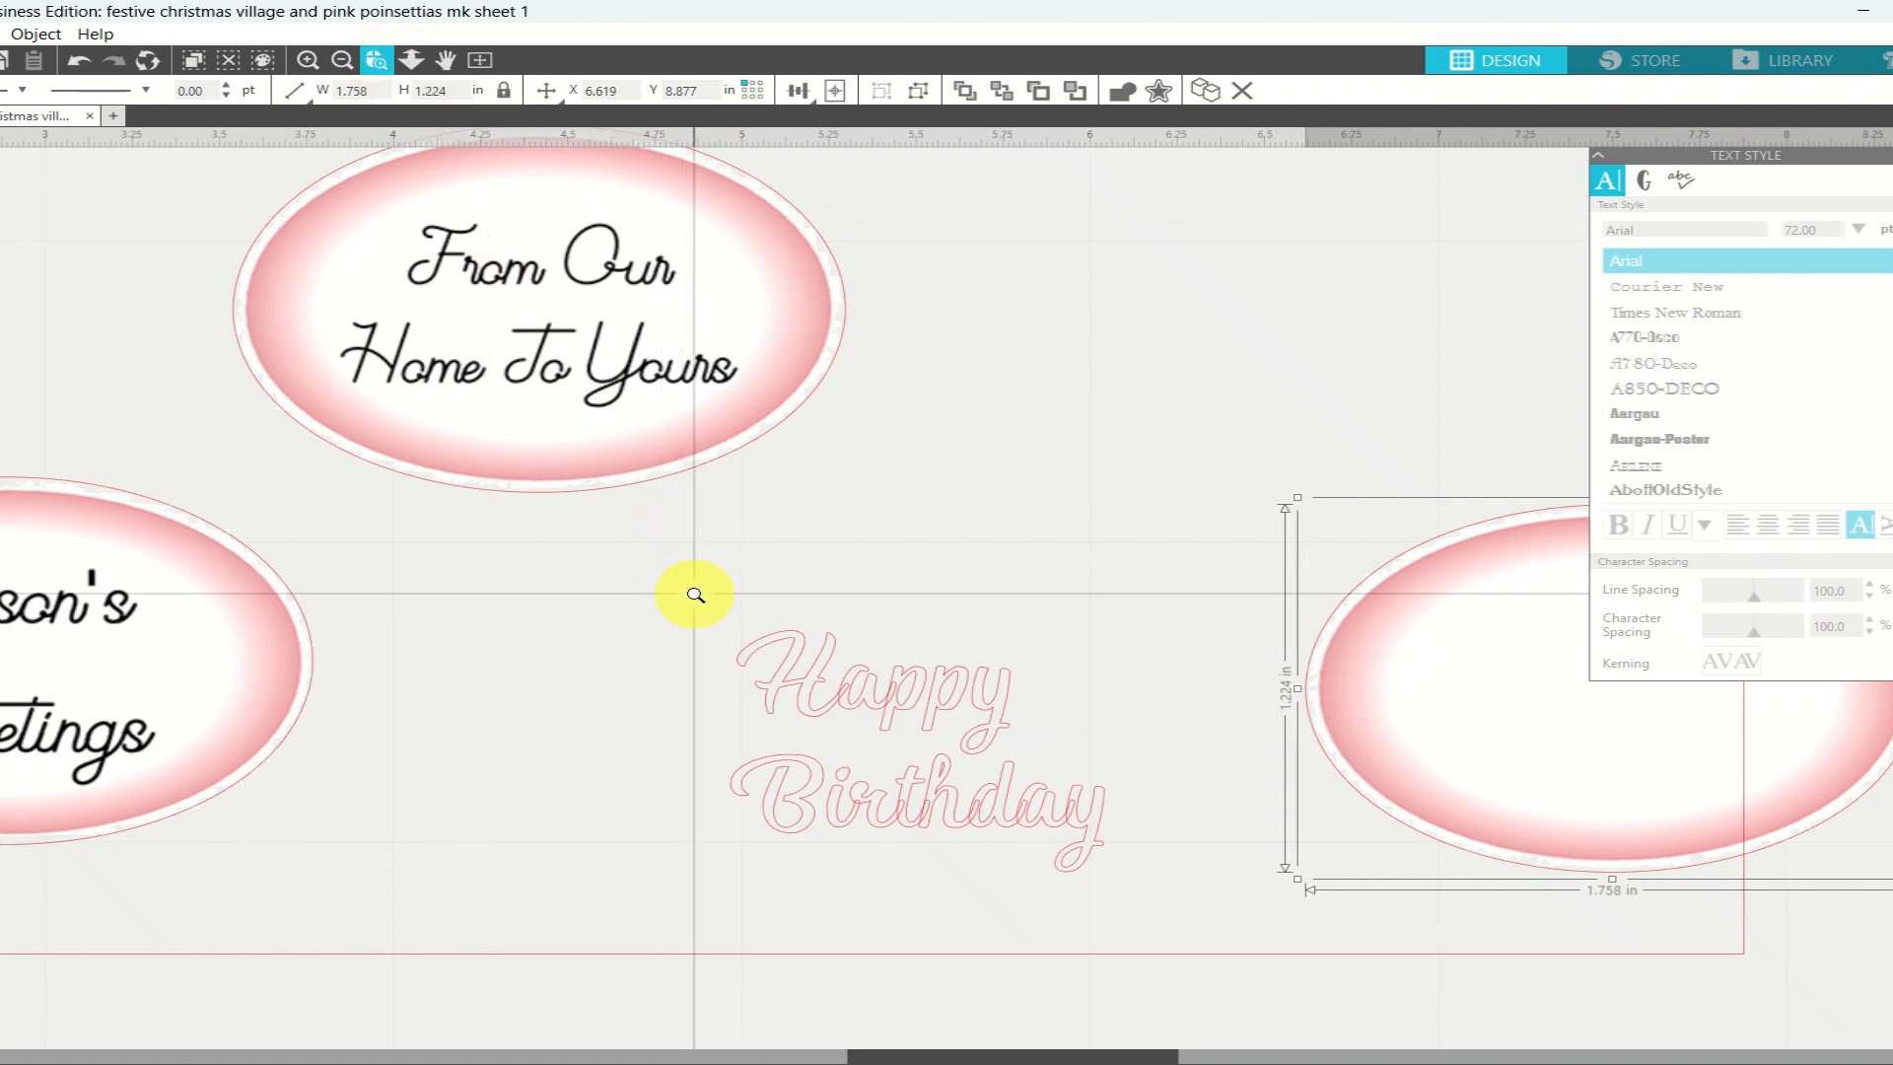
left_click_drag(694, 593, 1170, 908)
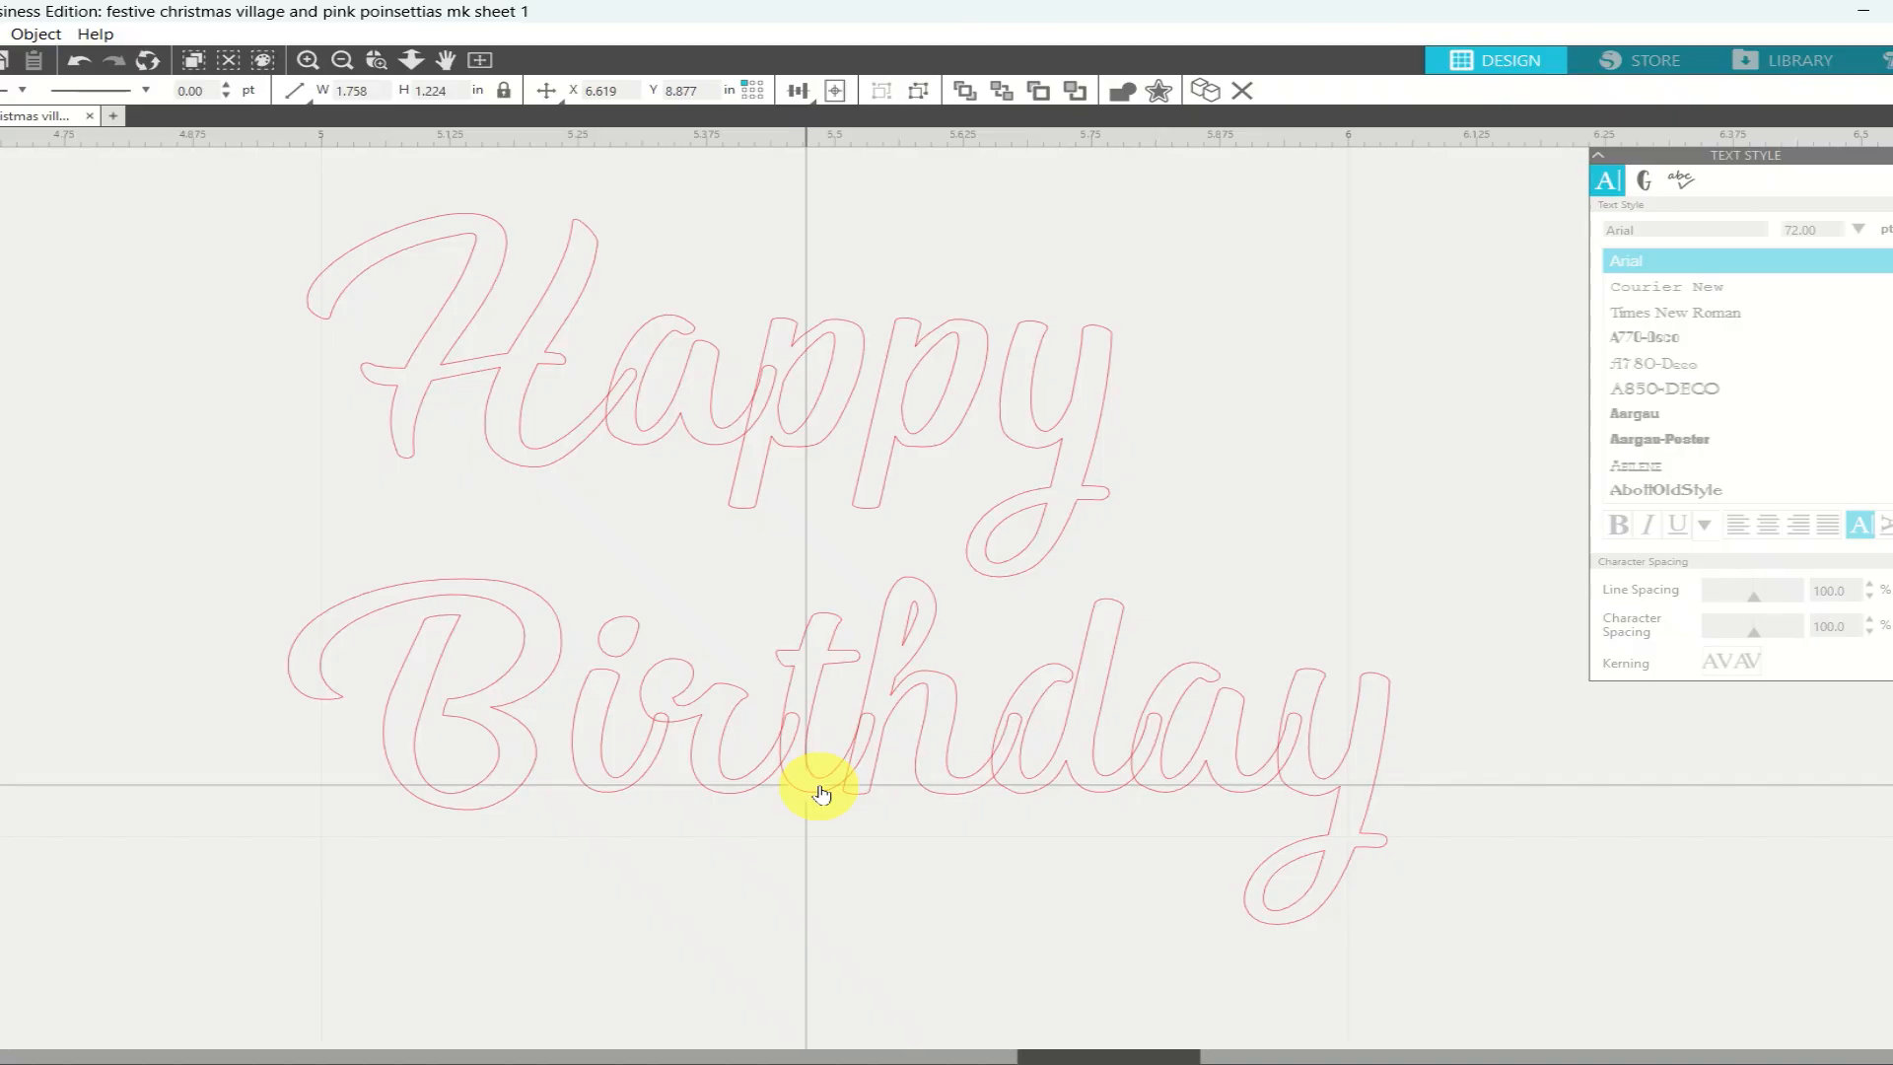
left_click(759, 498)
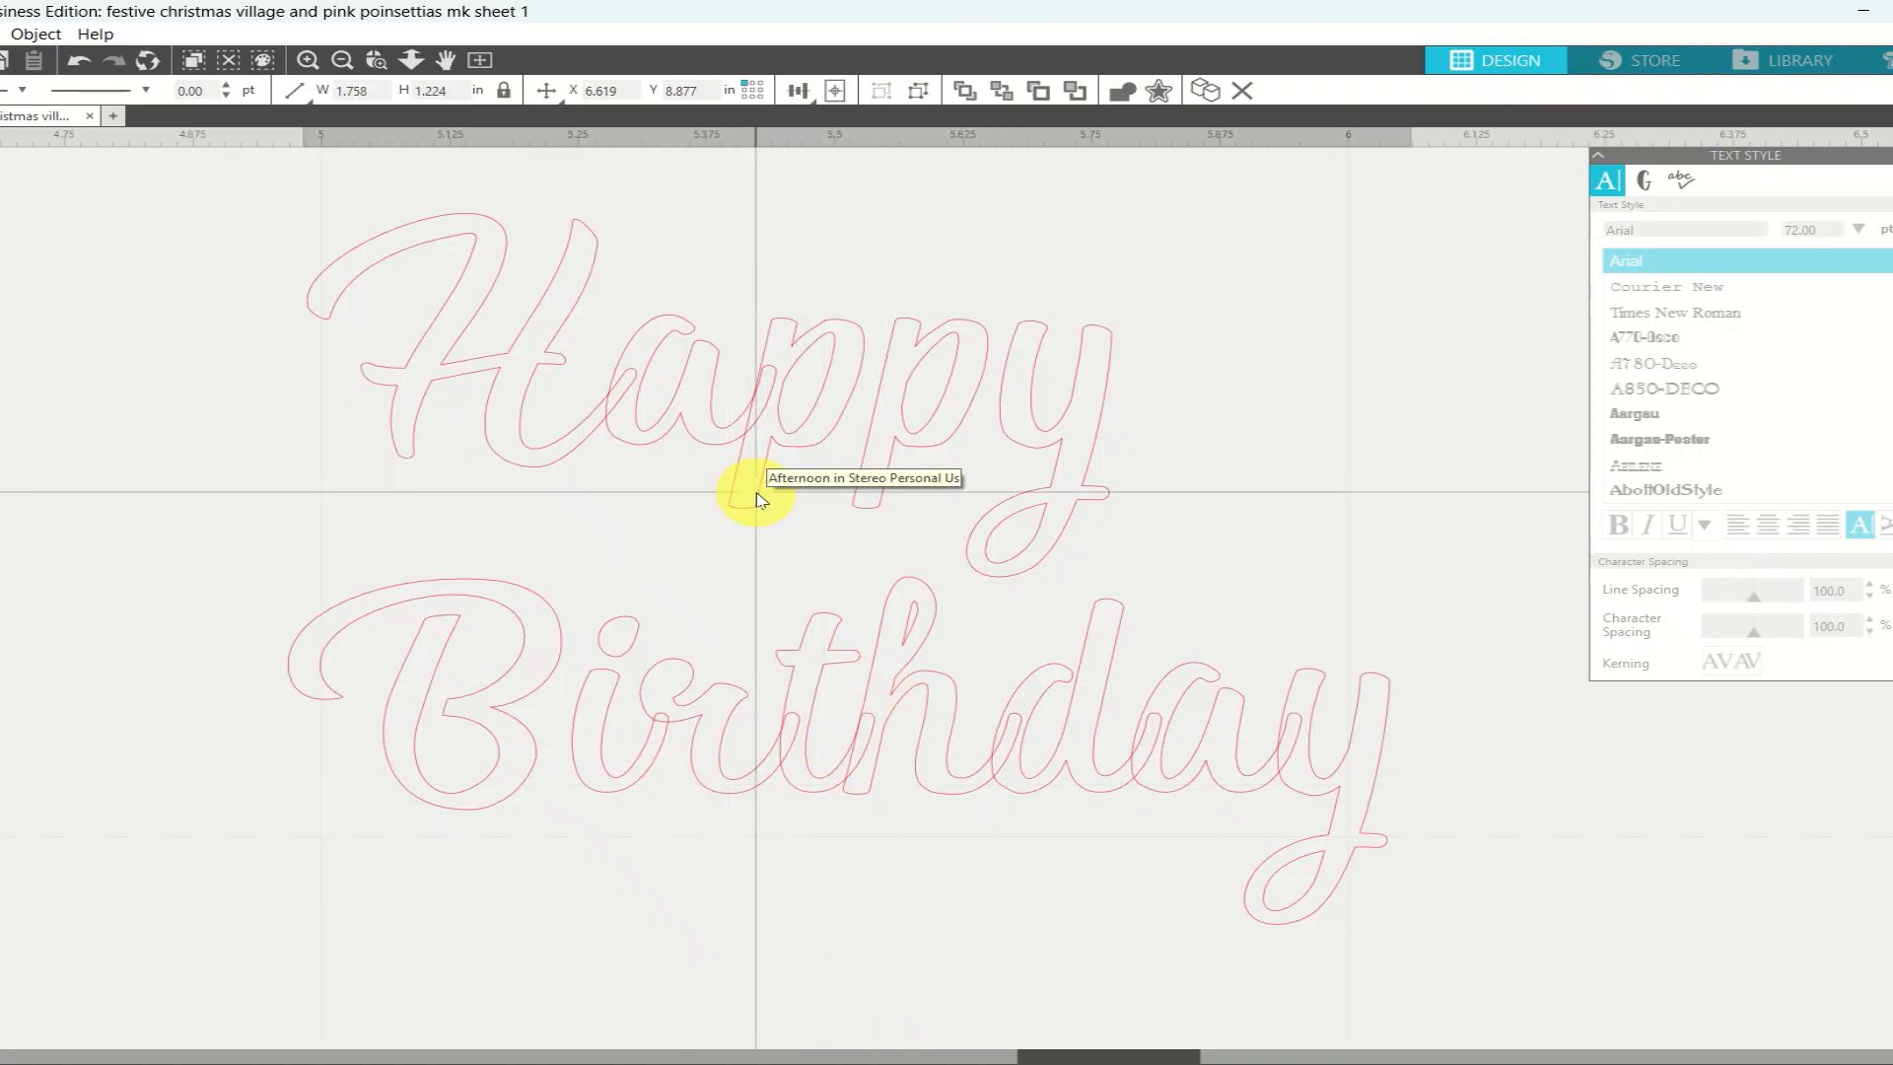
right_click(759, 498)
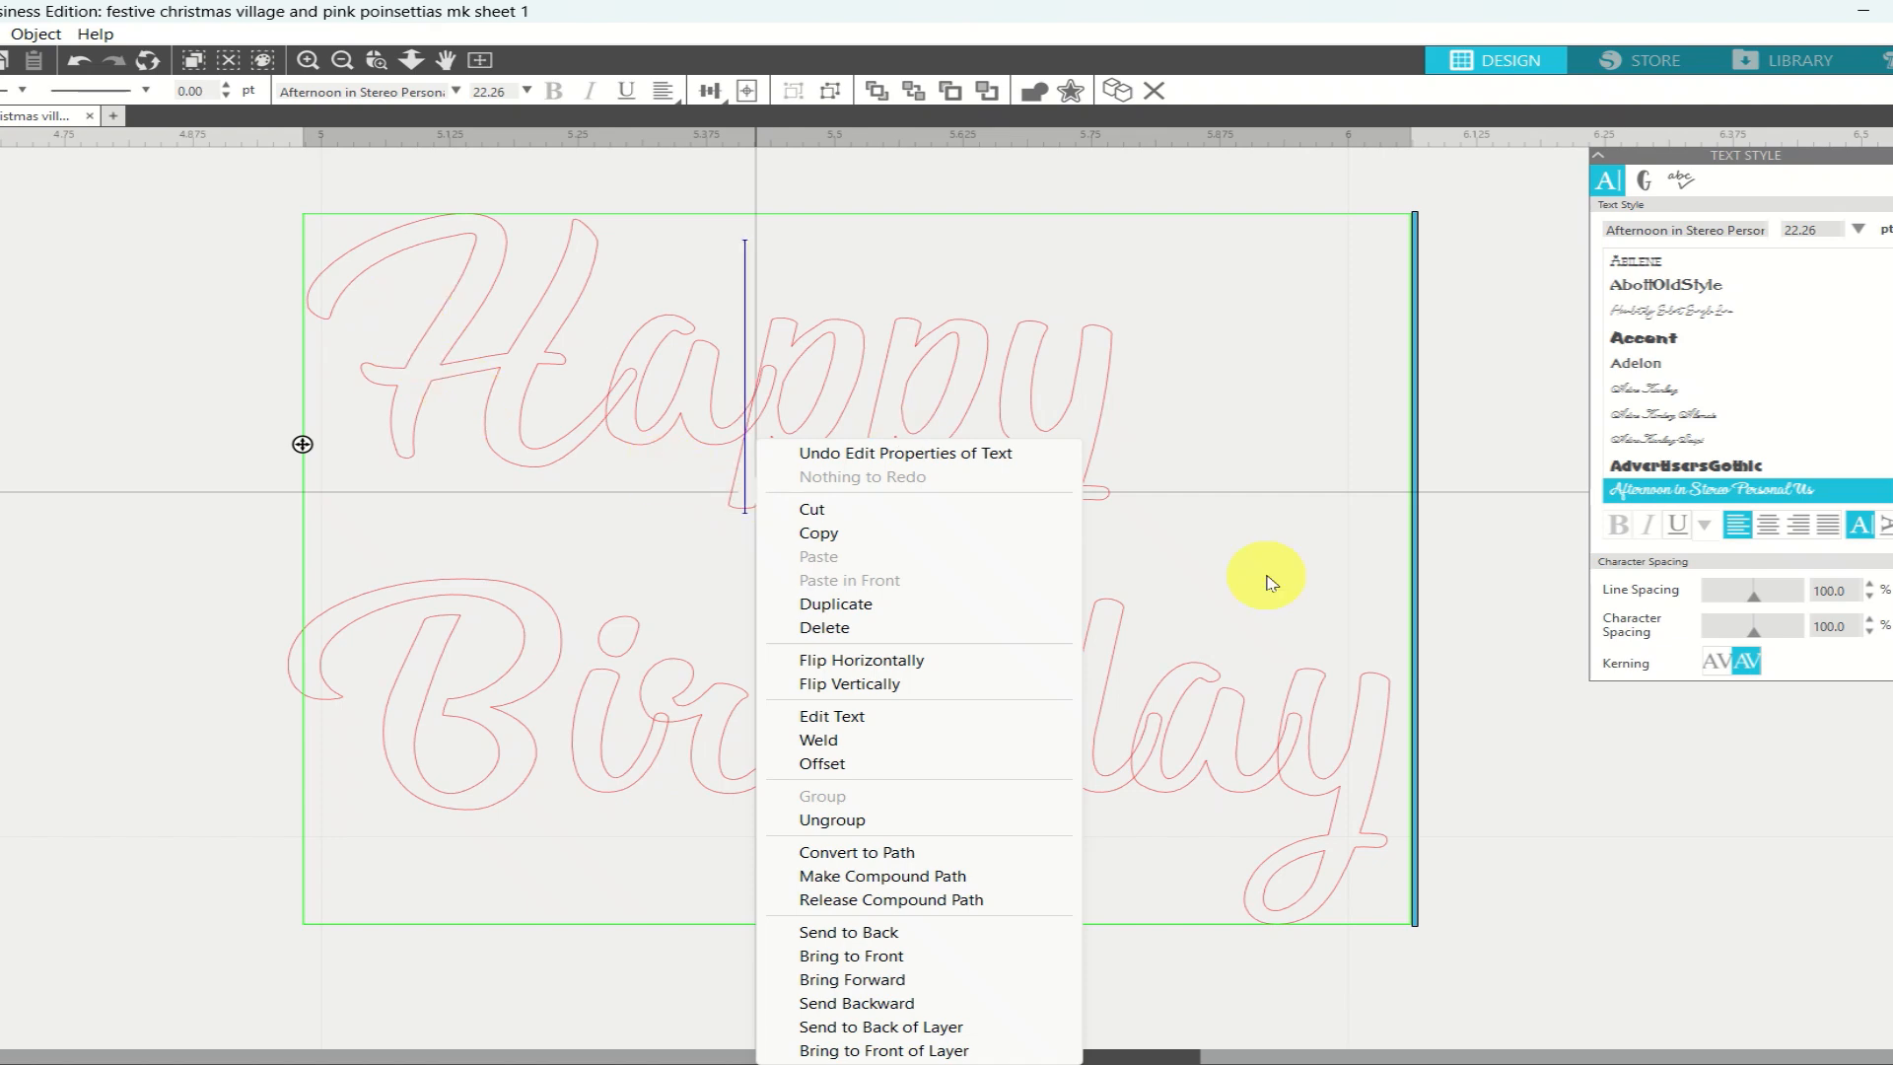
left_click(1385, 772)
left_click(1384, 771)
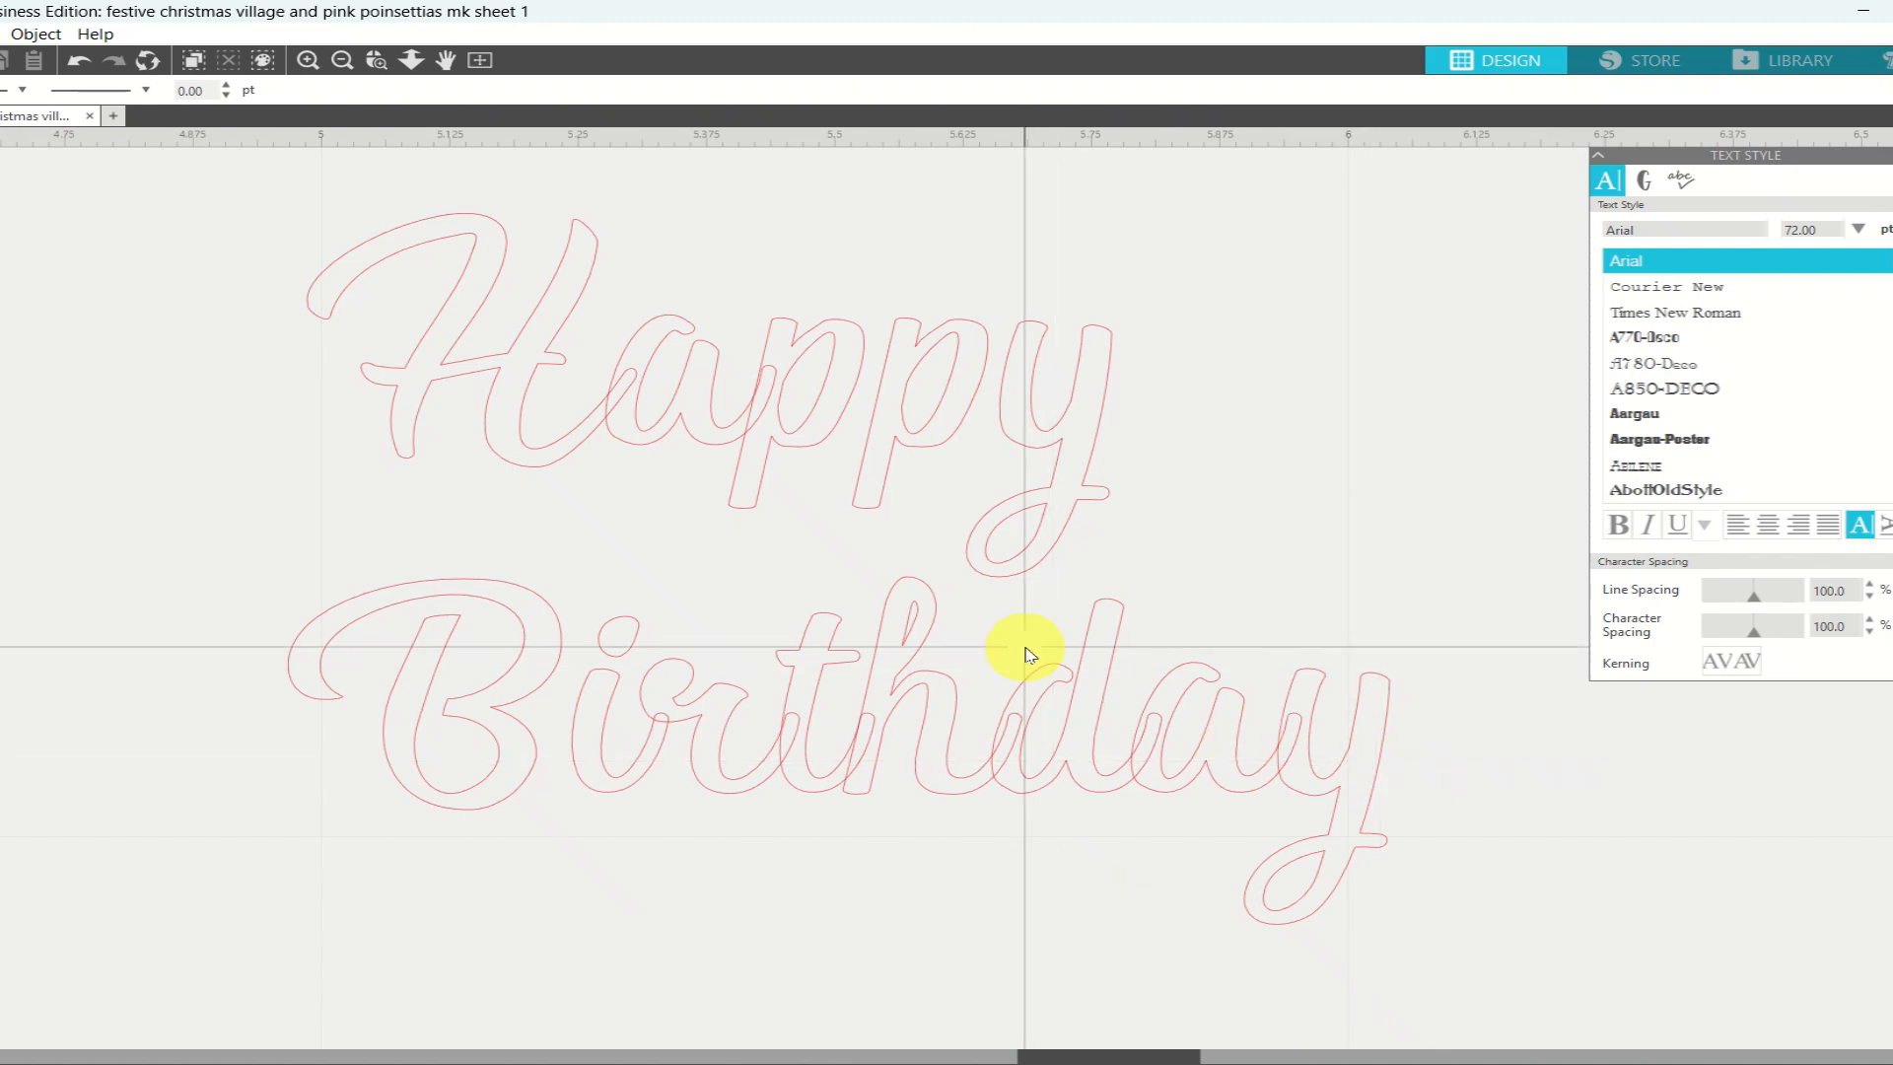
Ungroup the "Happy Birthday" text into individual letter shapes
left_click(911, 631)
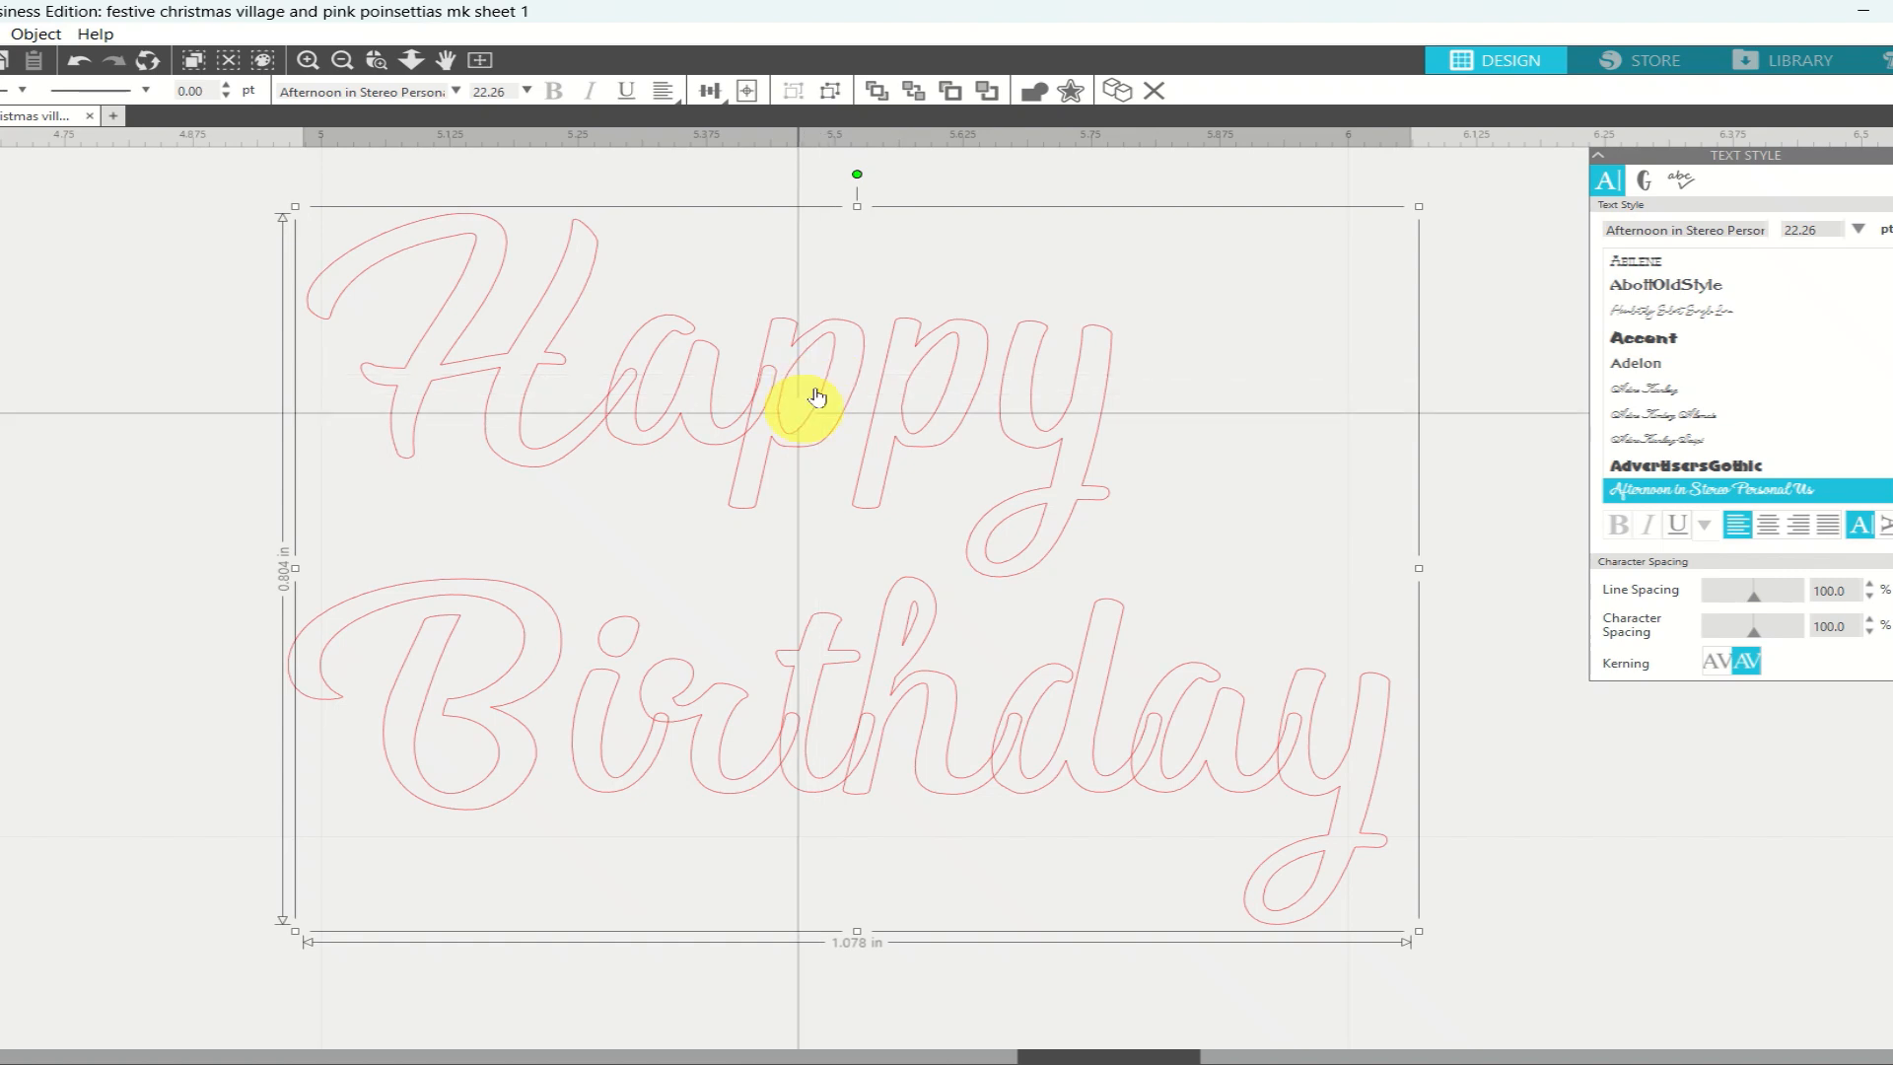
right_click(920, 623)
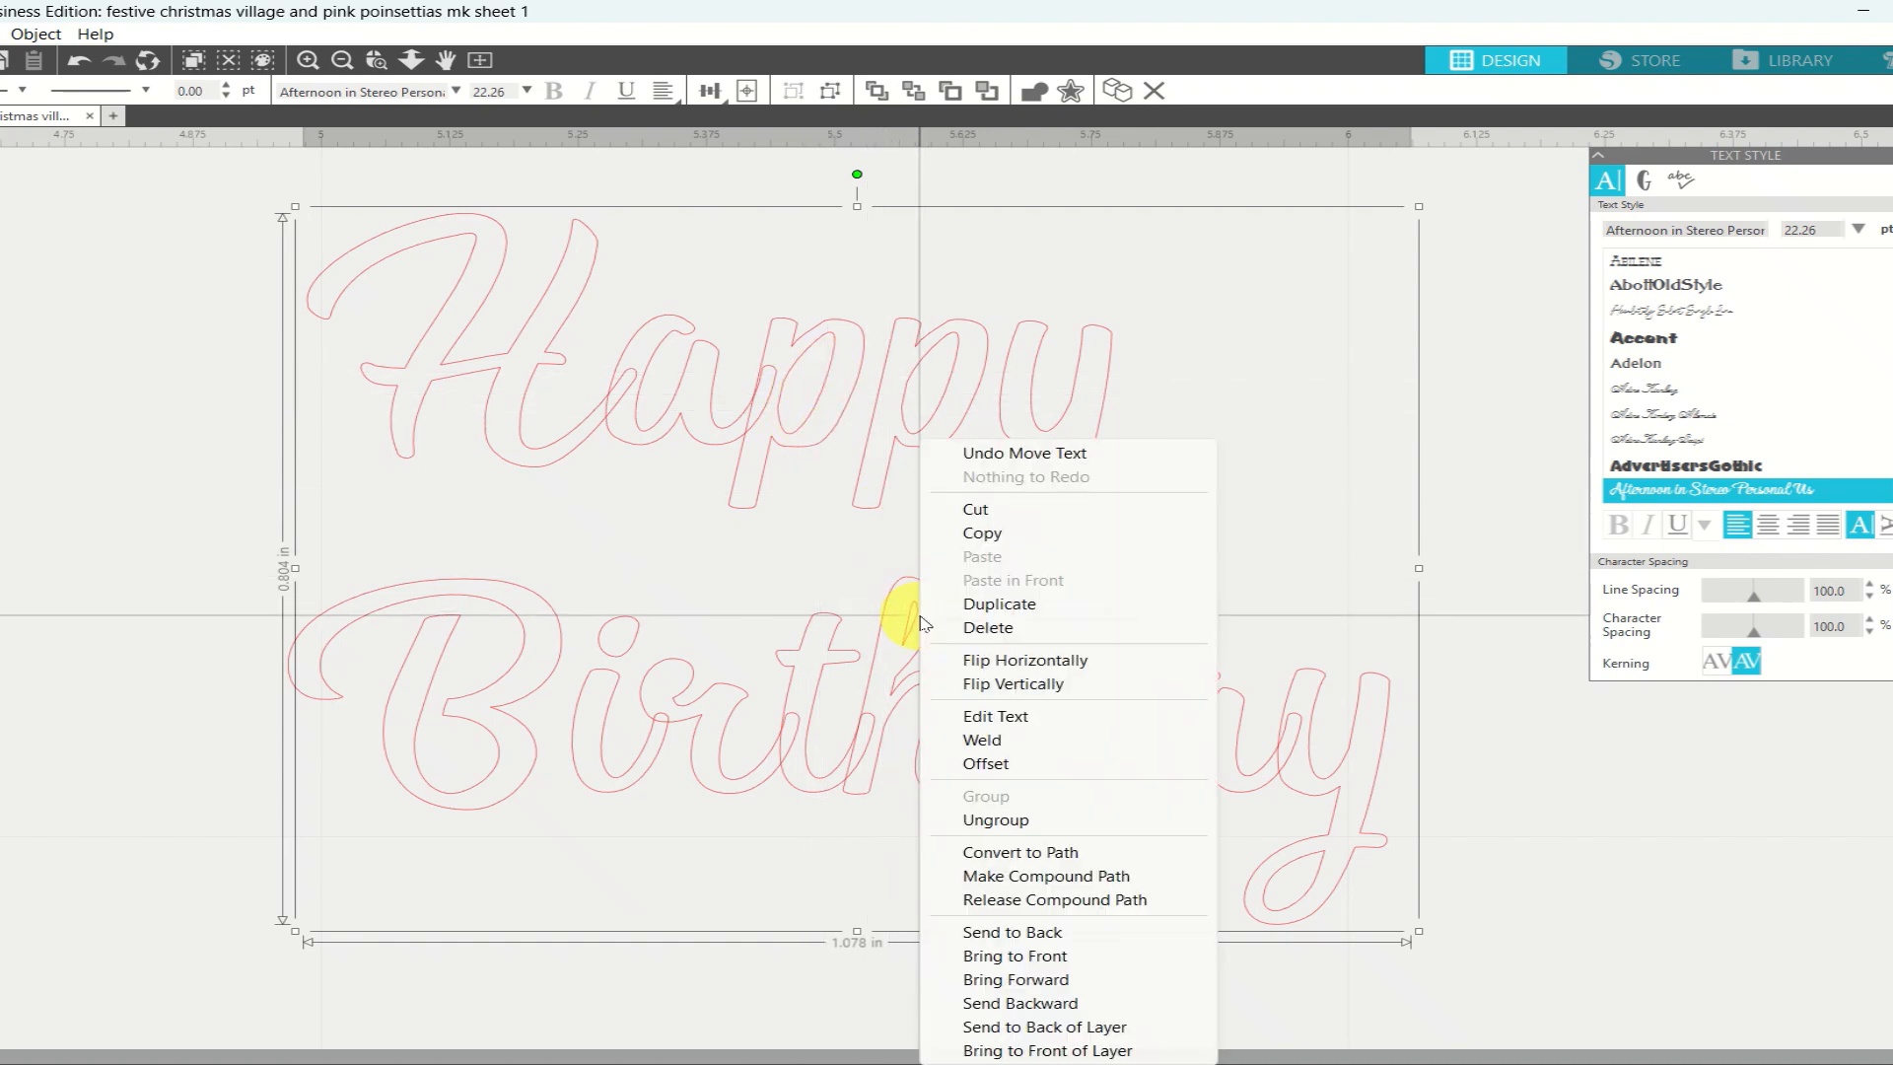
left_click(994, 820)
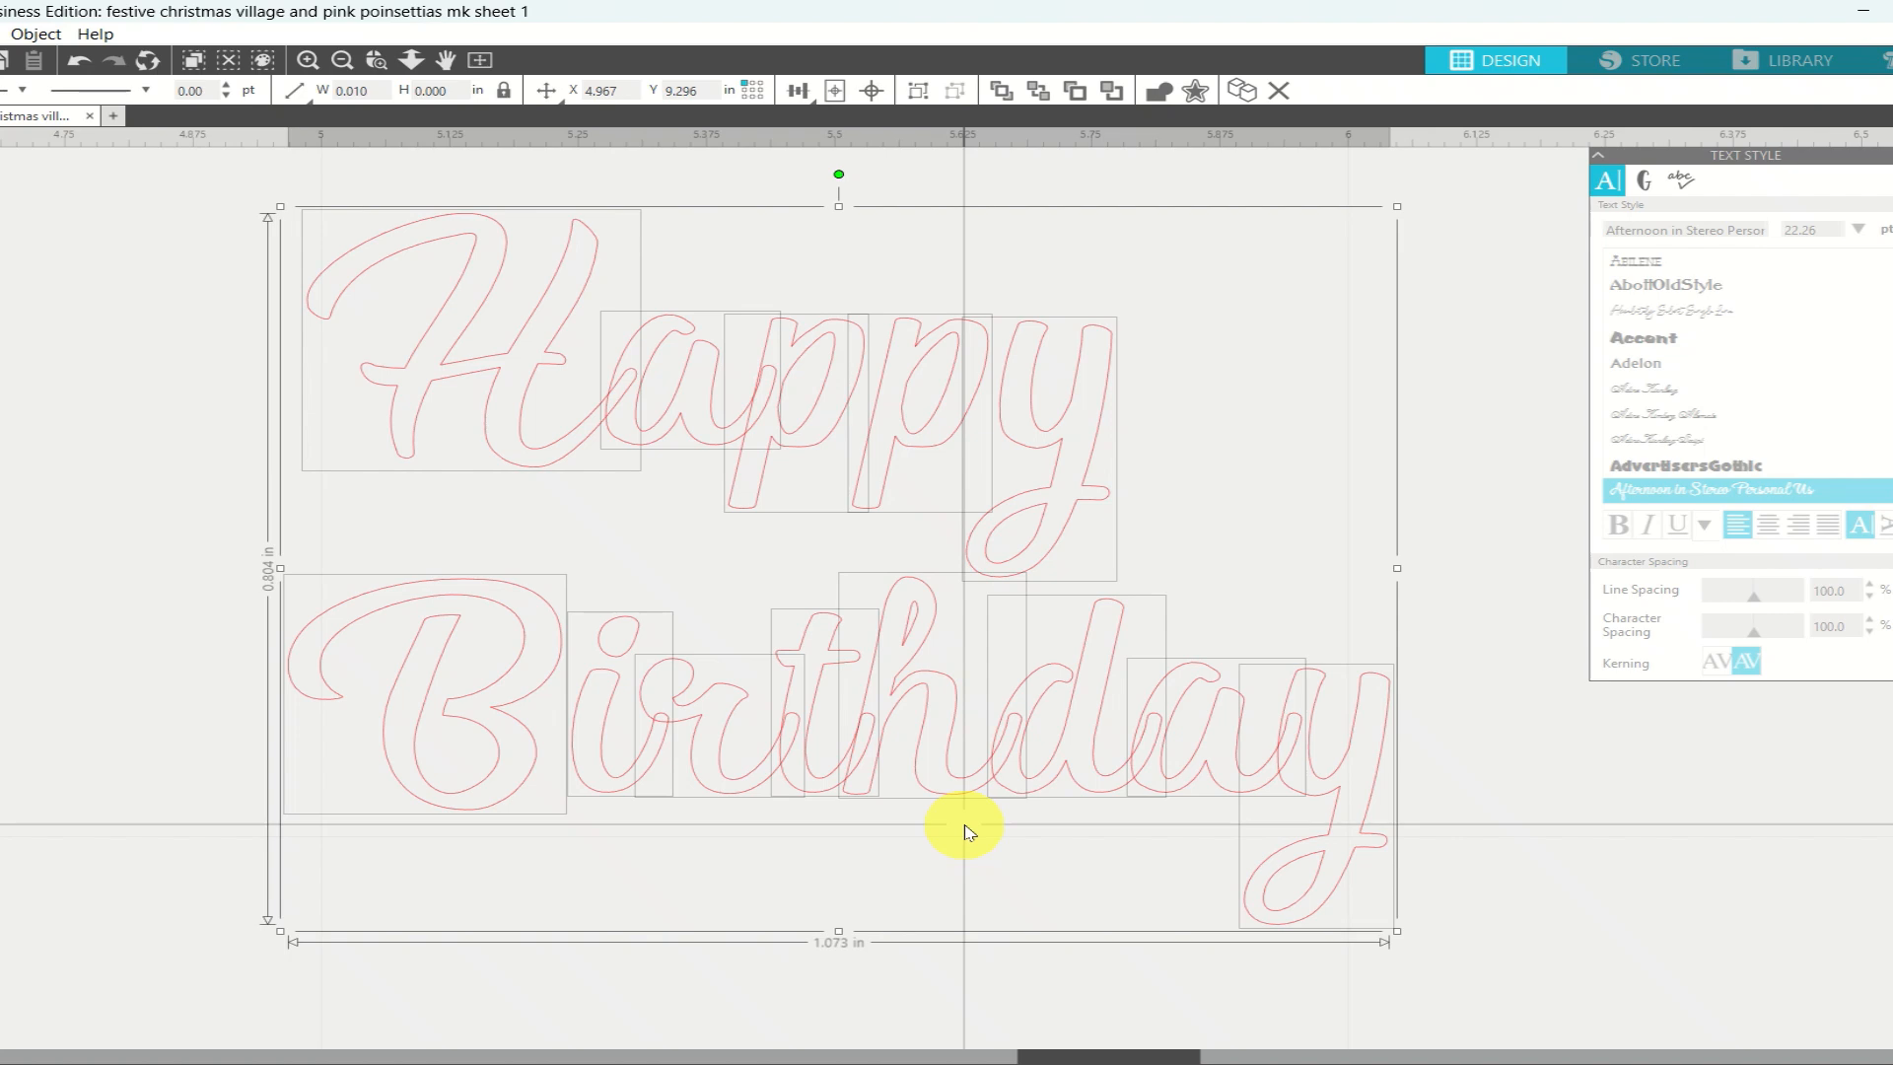
left_click(966, 831)
Release the compound path of each of the two p letters in "Happy"
left_click(821, 409)
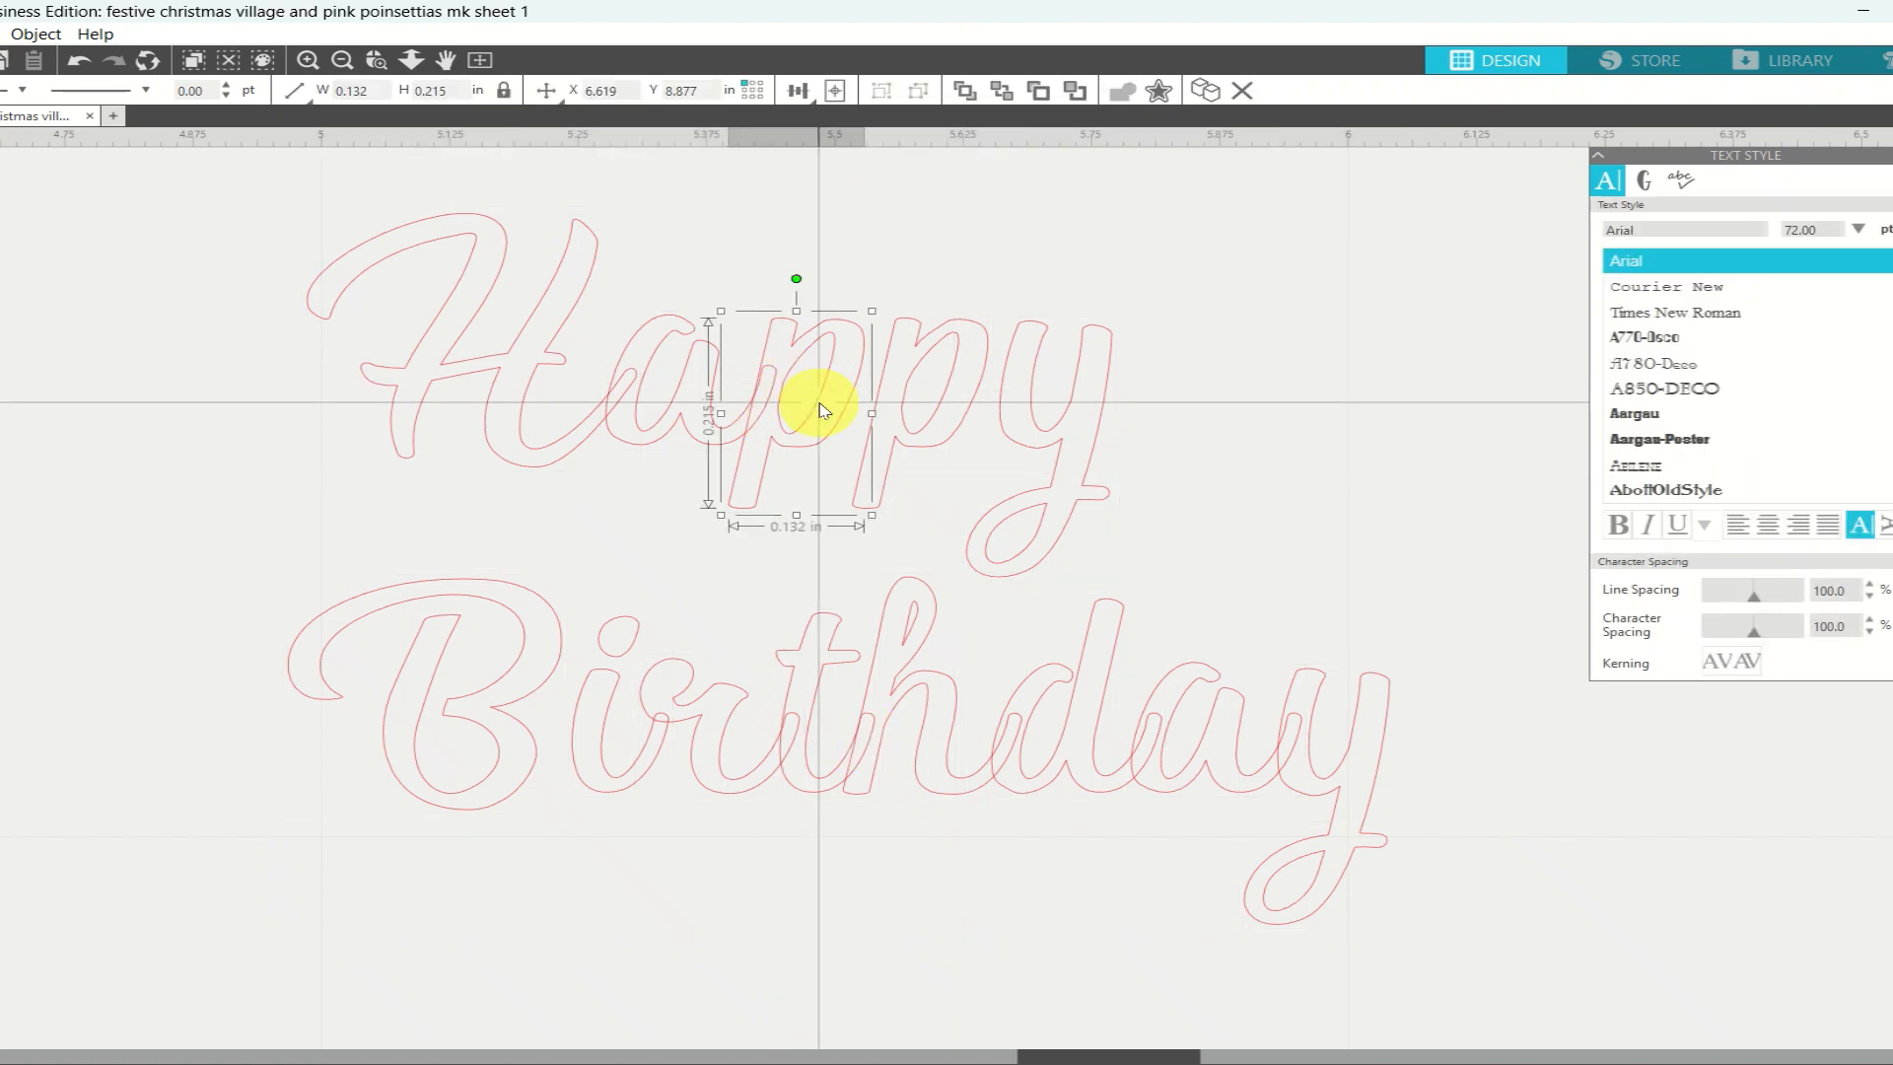
right_click(822, 409)
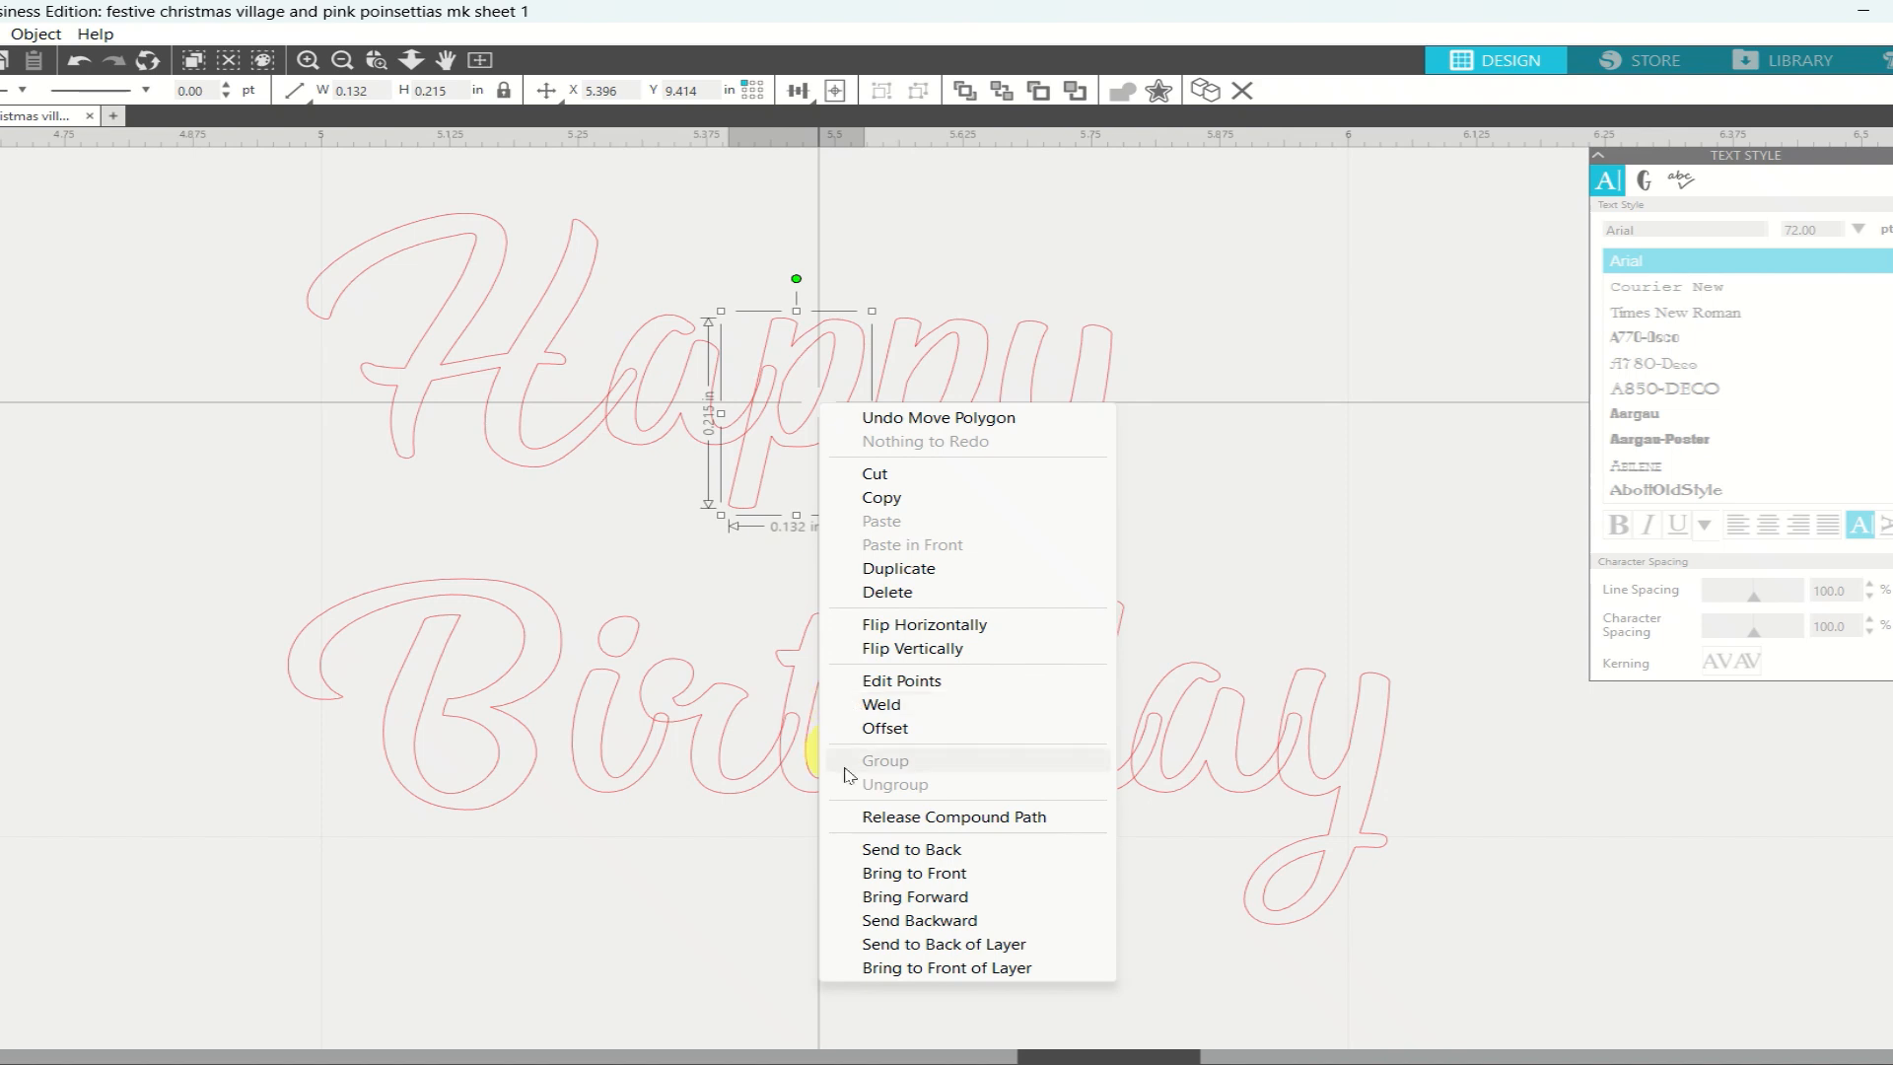
left_click(867, 819)
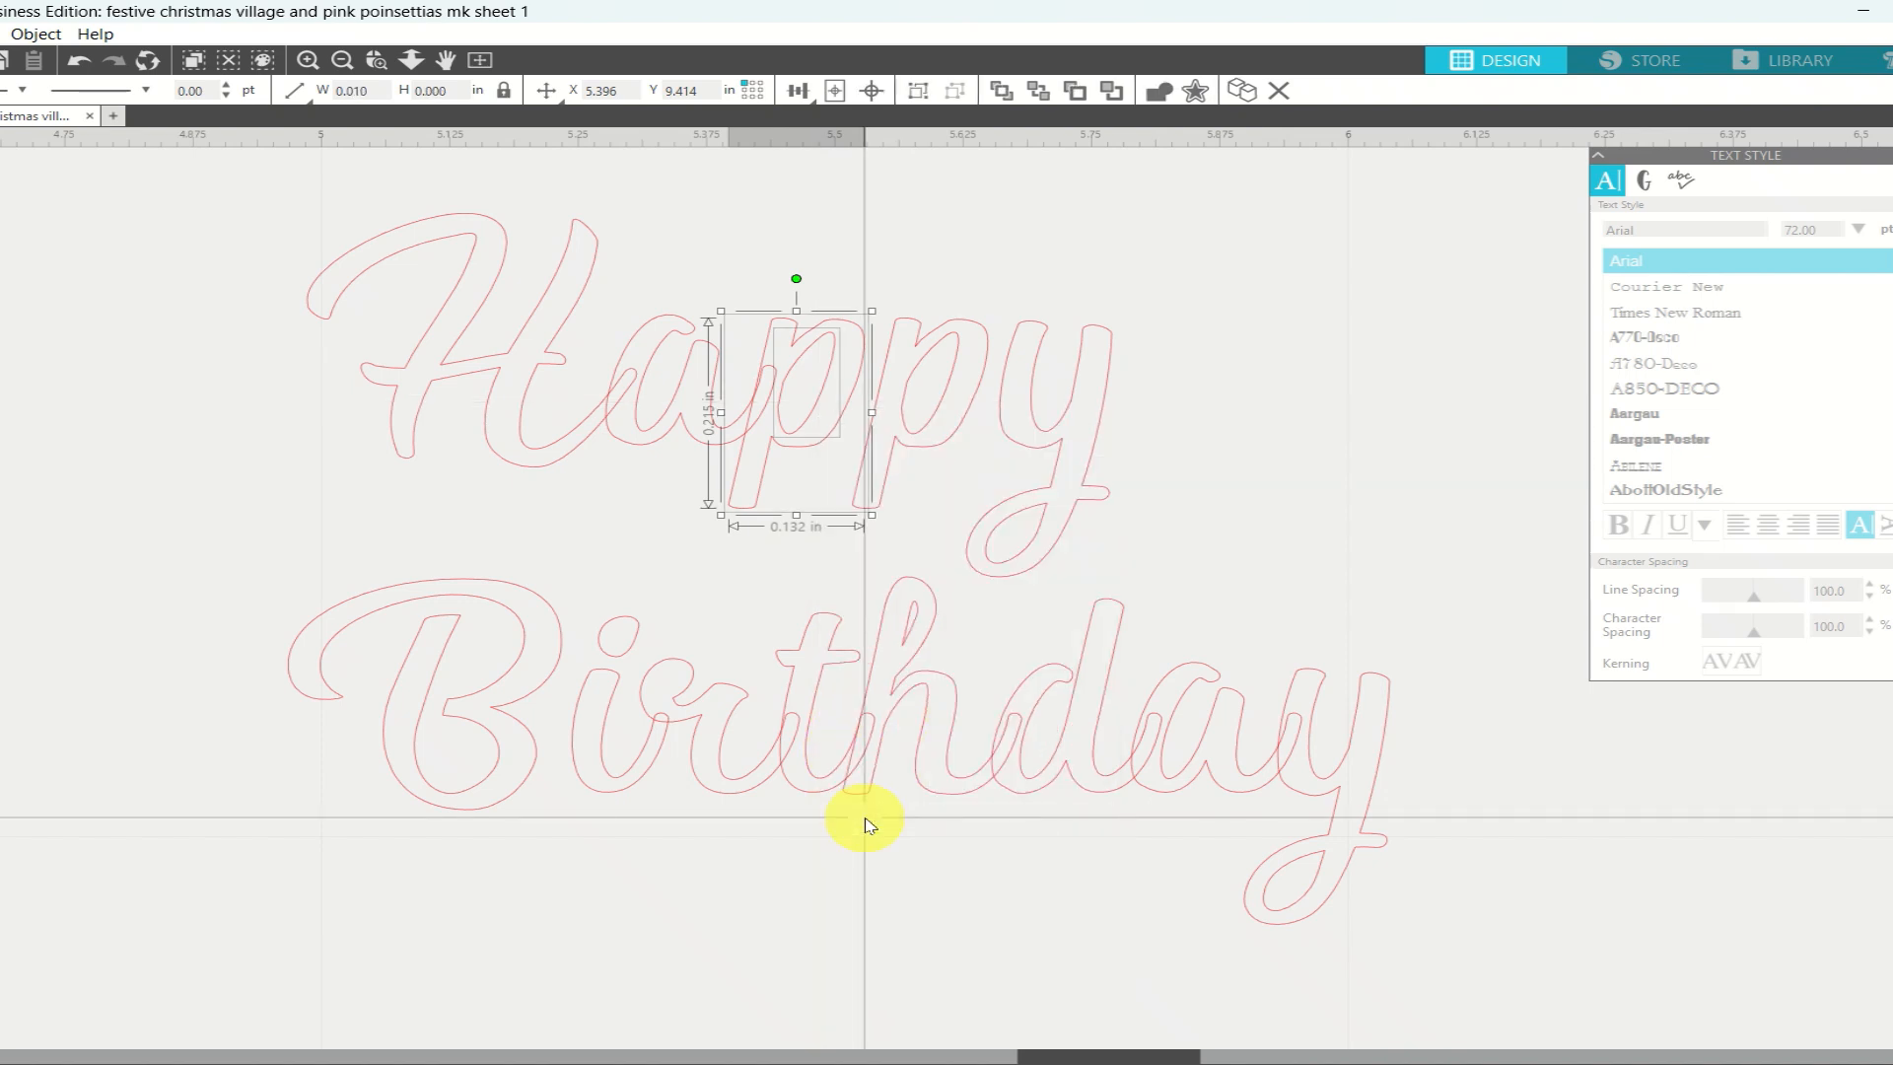
left_click(936, 412)
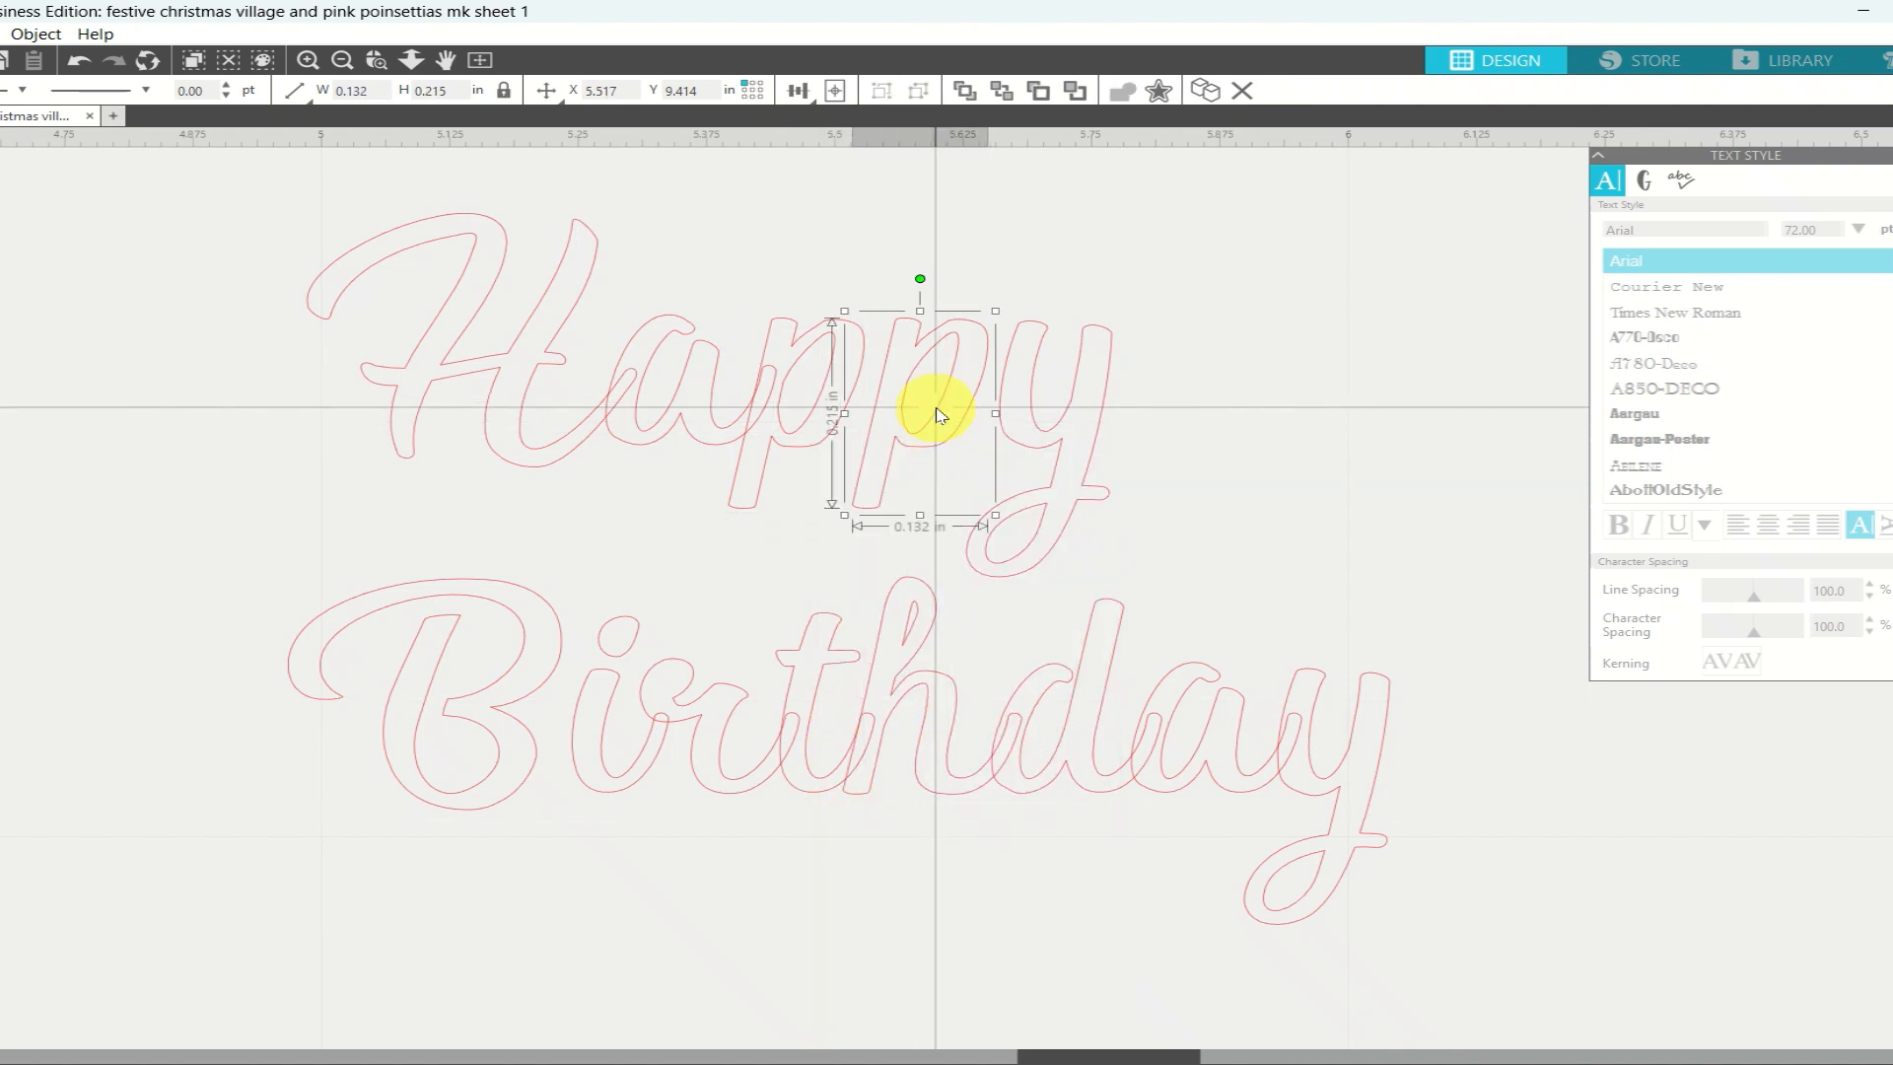
right_click(936, 412)
left_click(1028, 821)
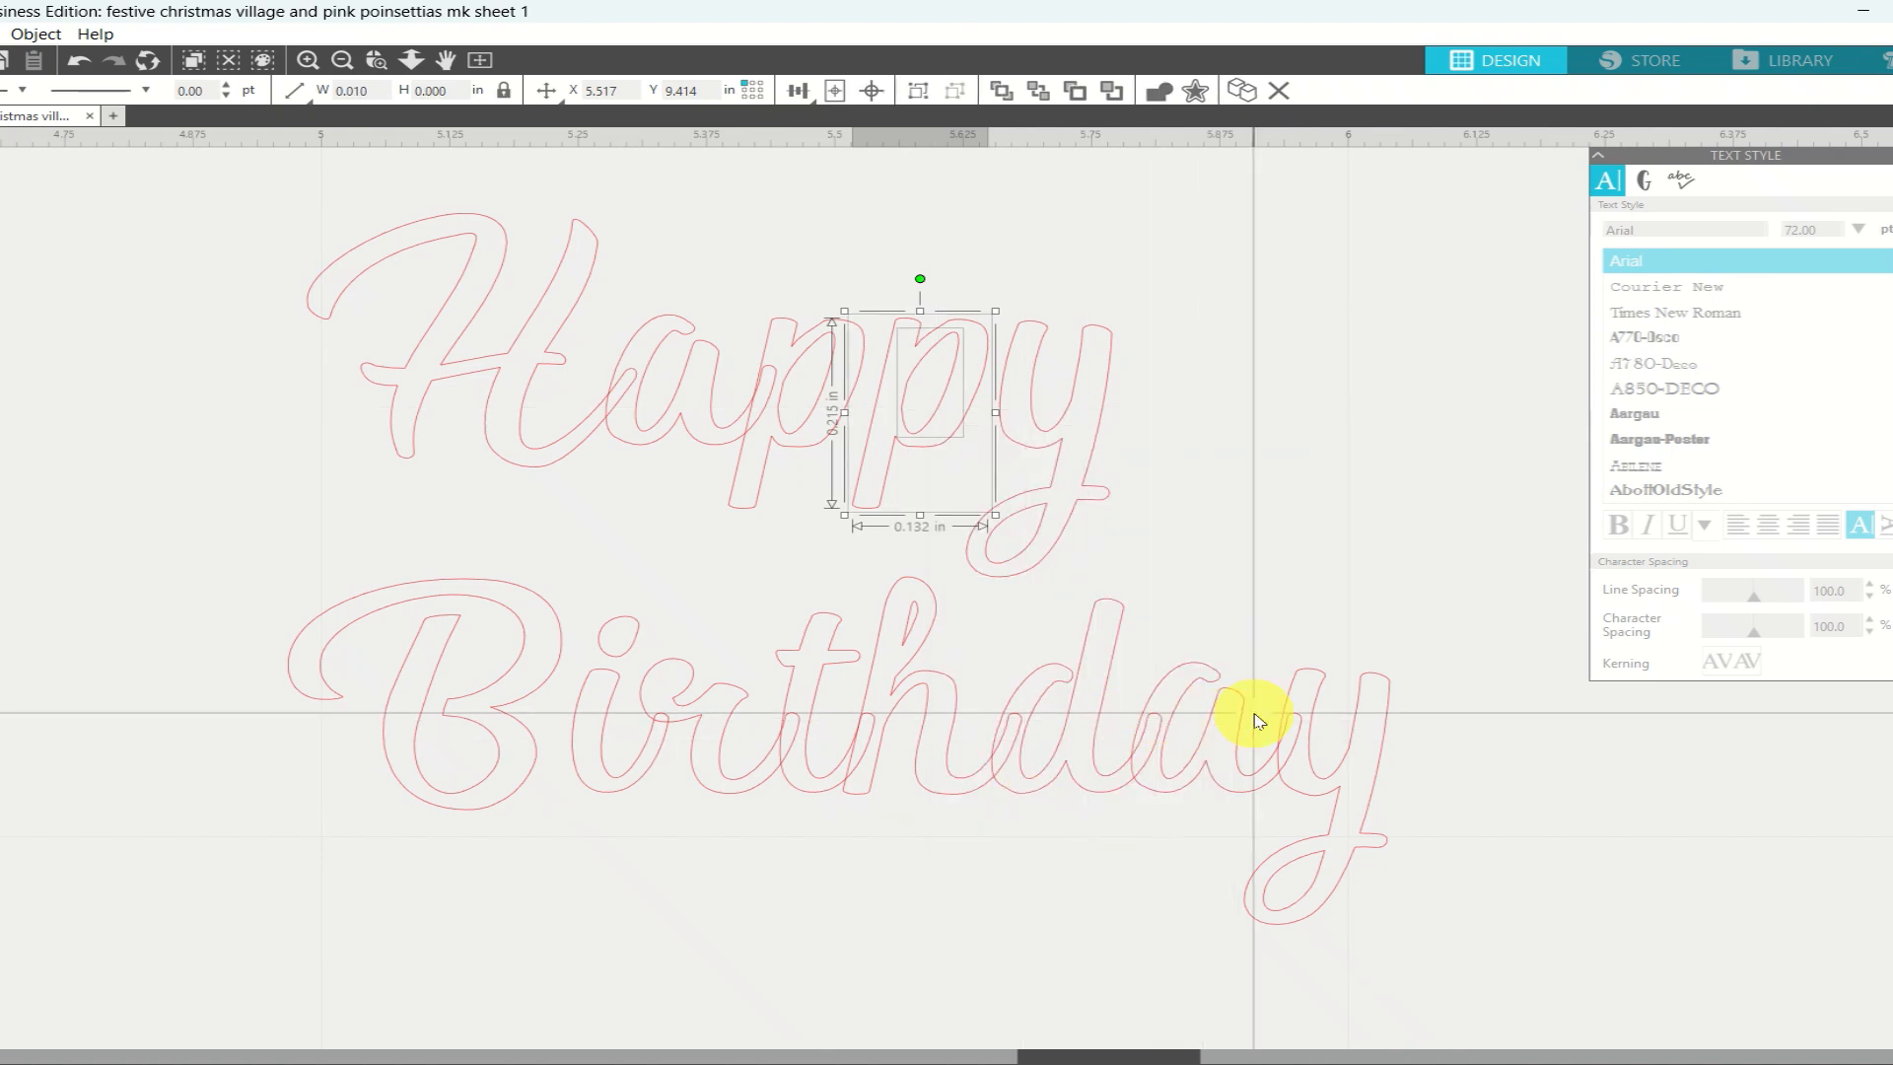
Release the compound path of the letter h in "Birthday"
left_click(905, 641)
right_click(907, 639)
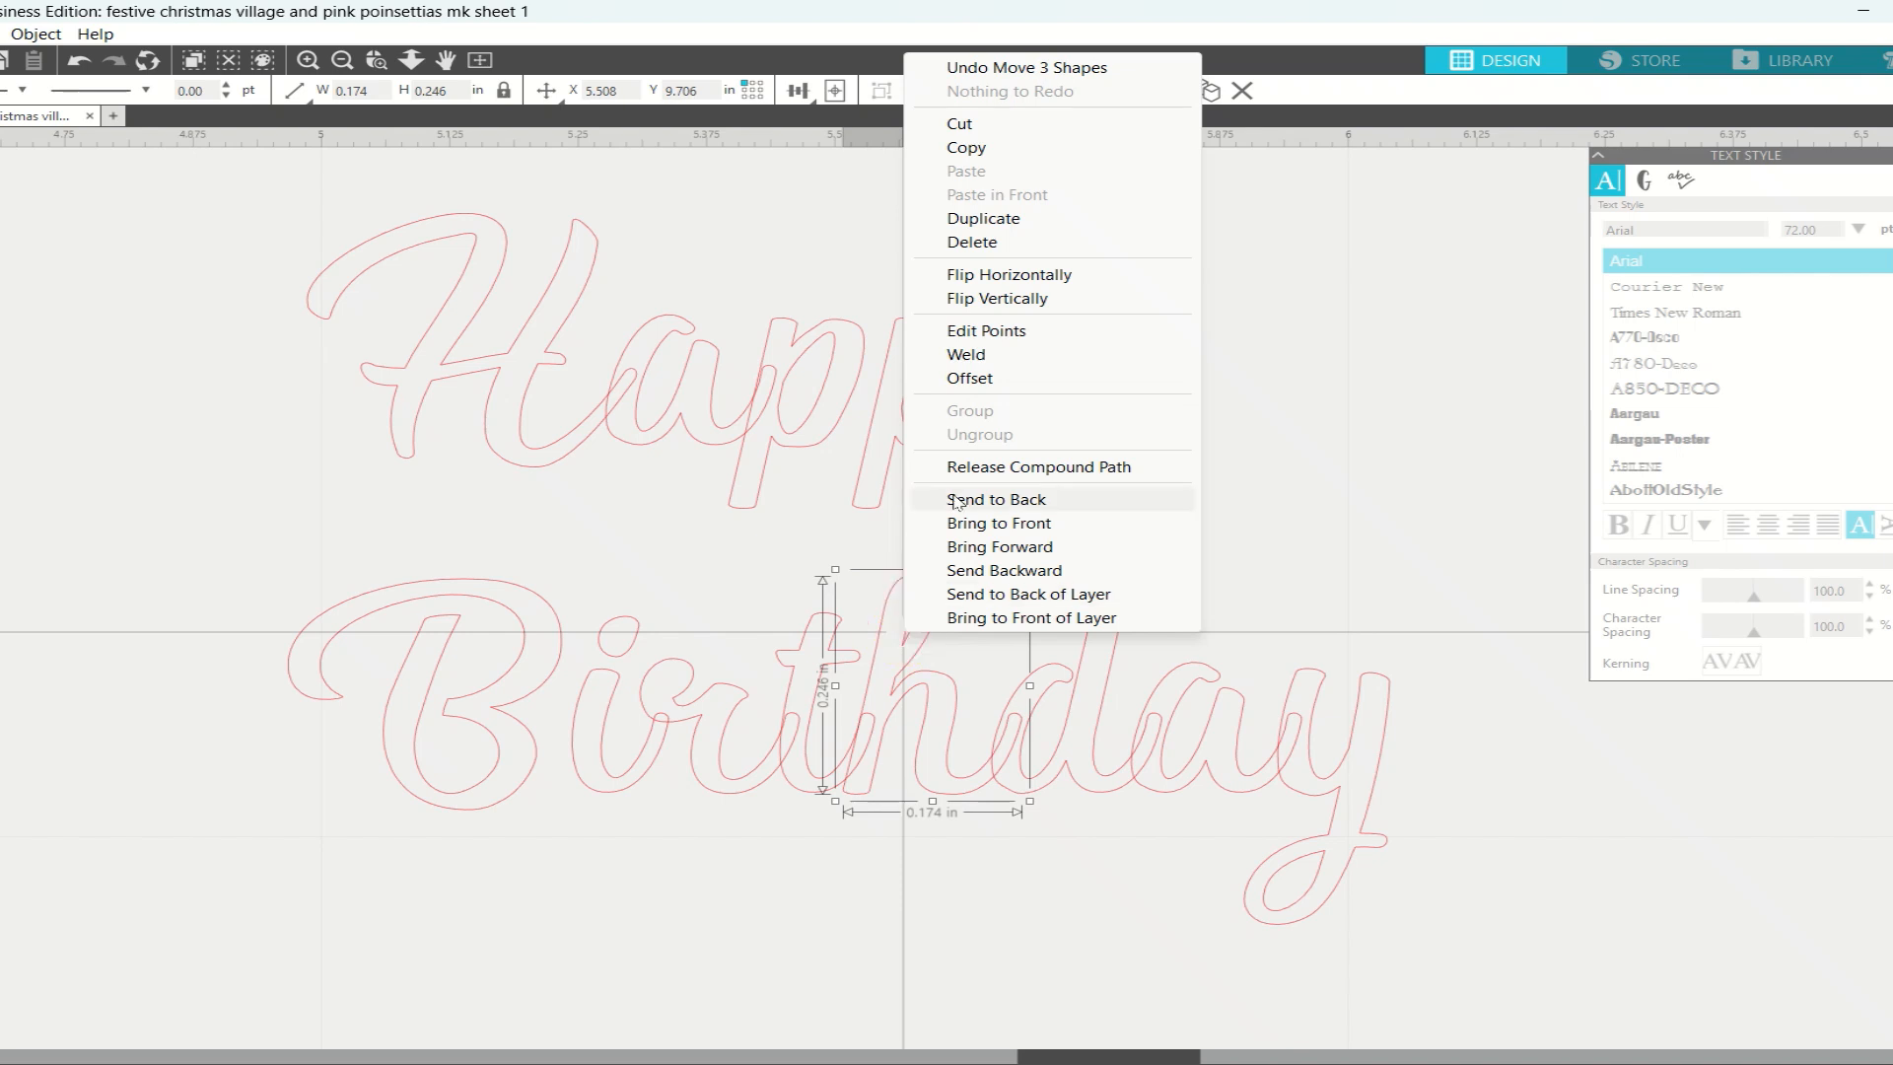
left_click(977, 471)
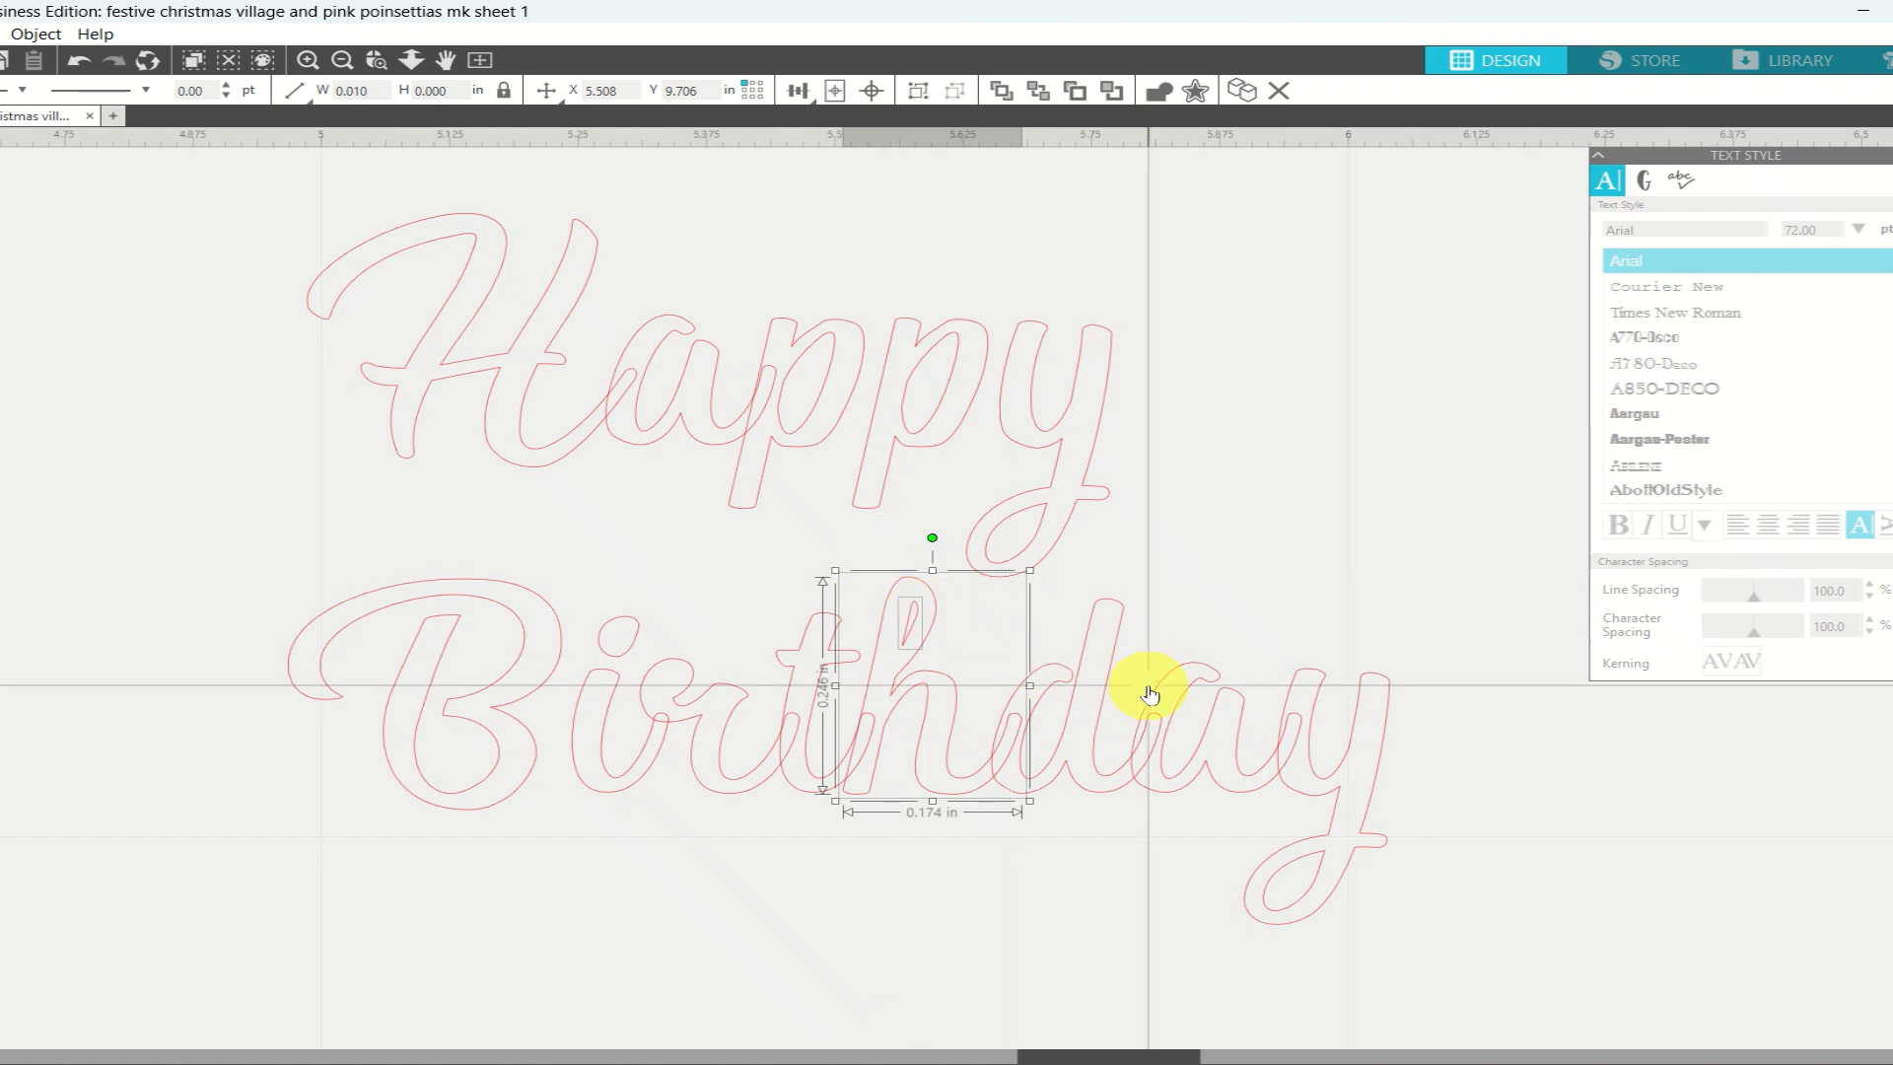
left_click(567, 453)
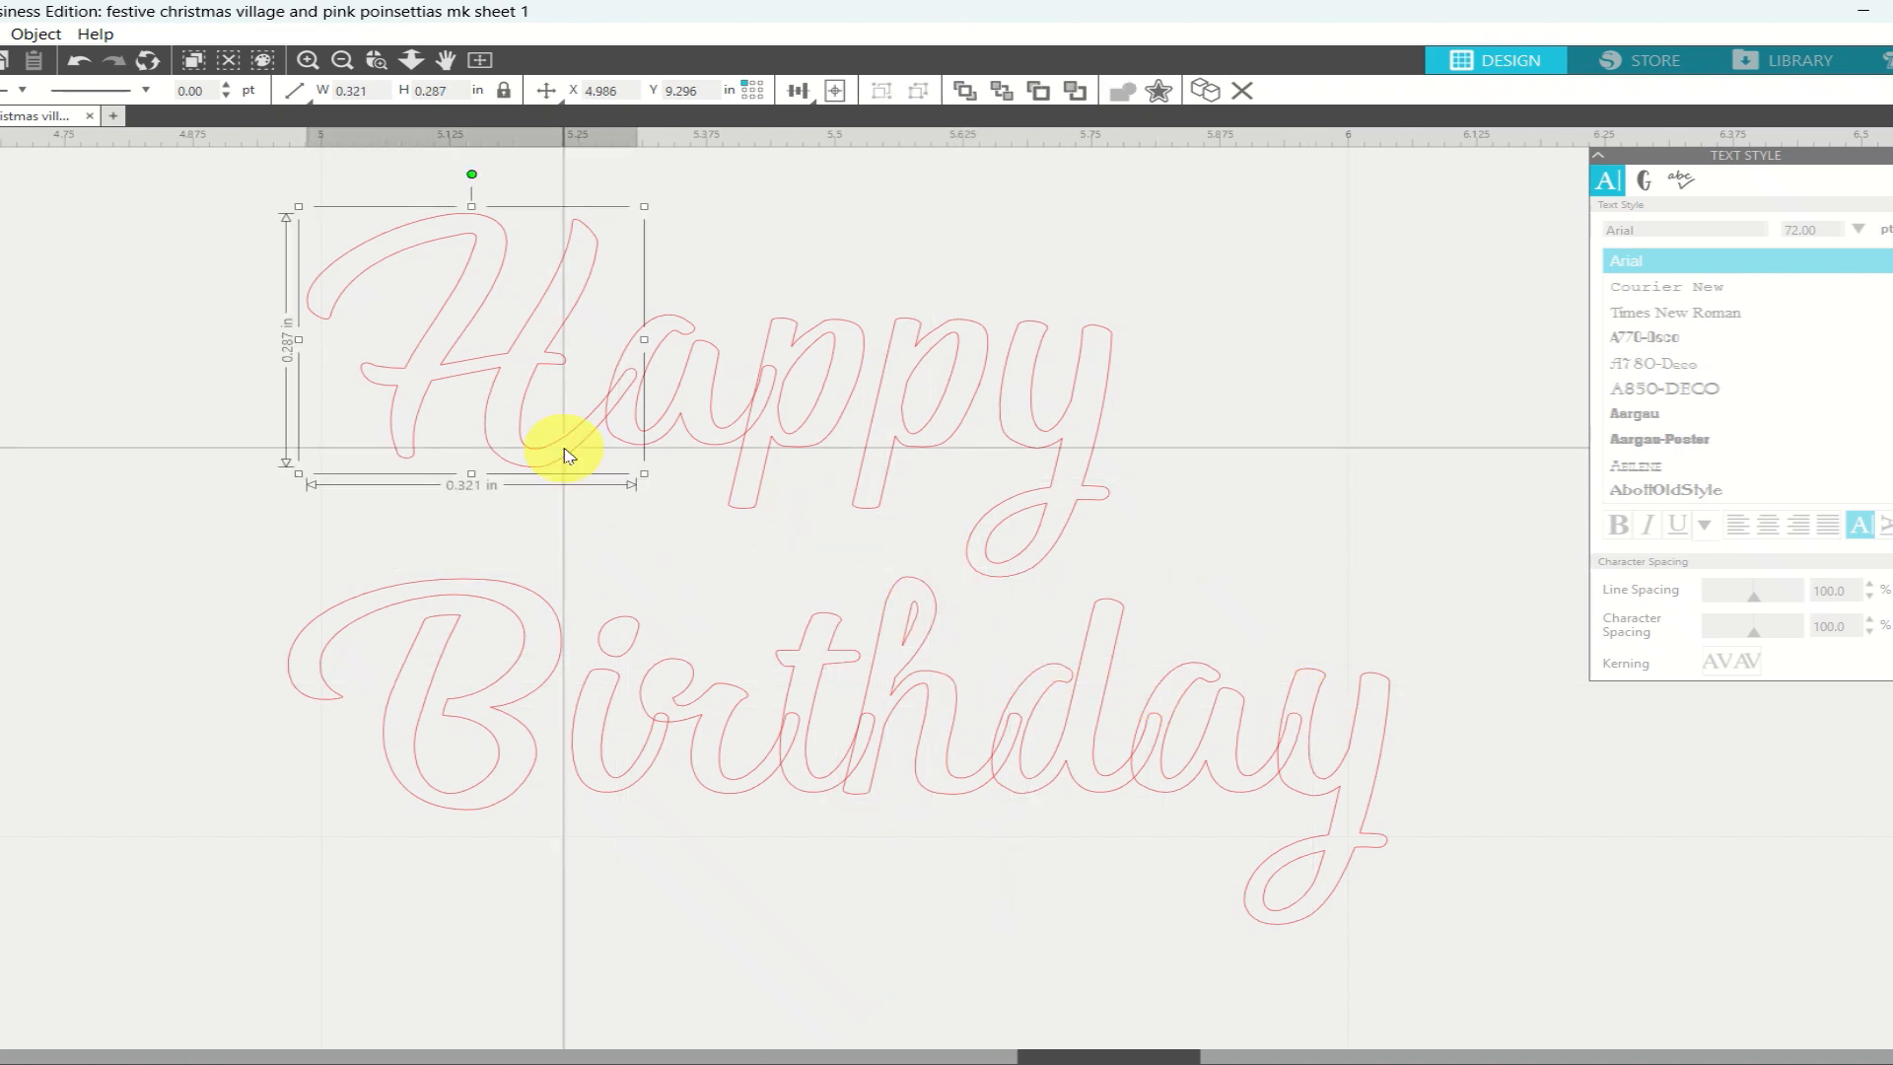
left_click(689, 430, "shift")
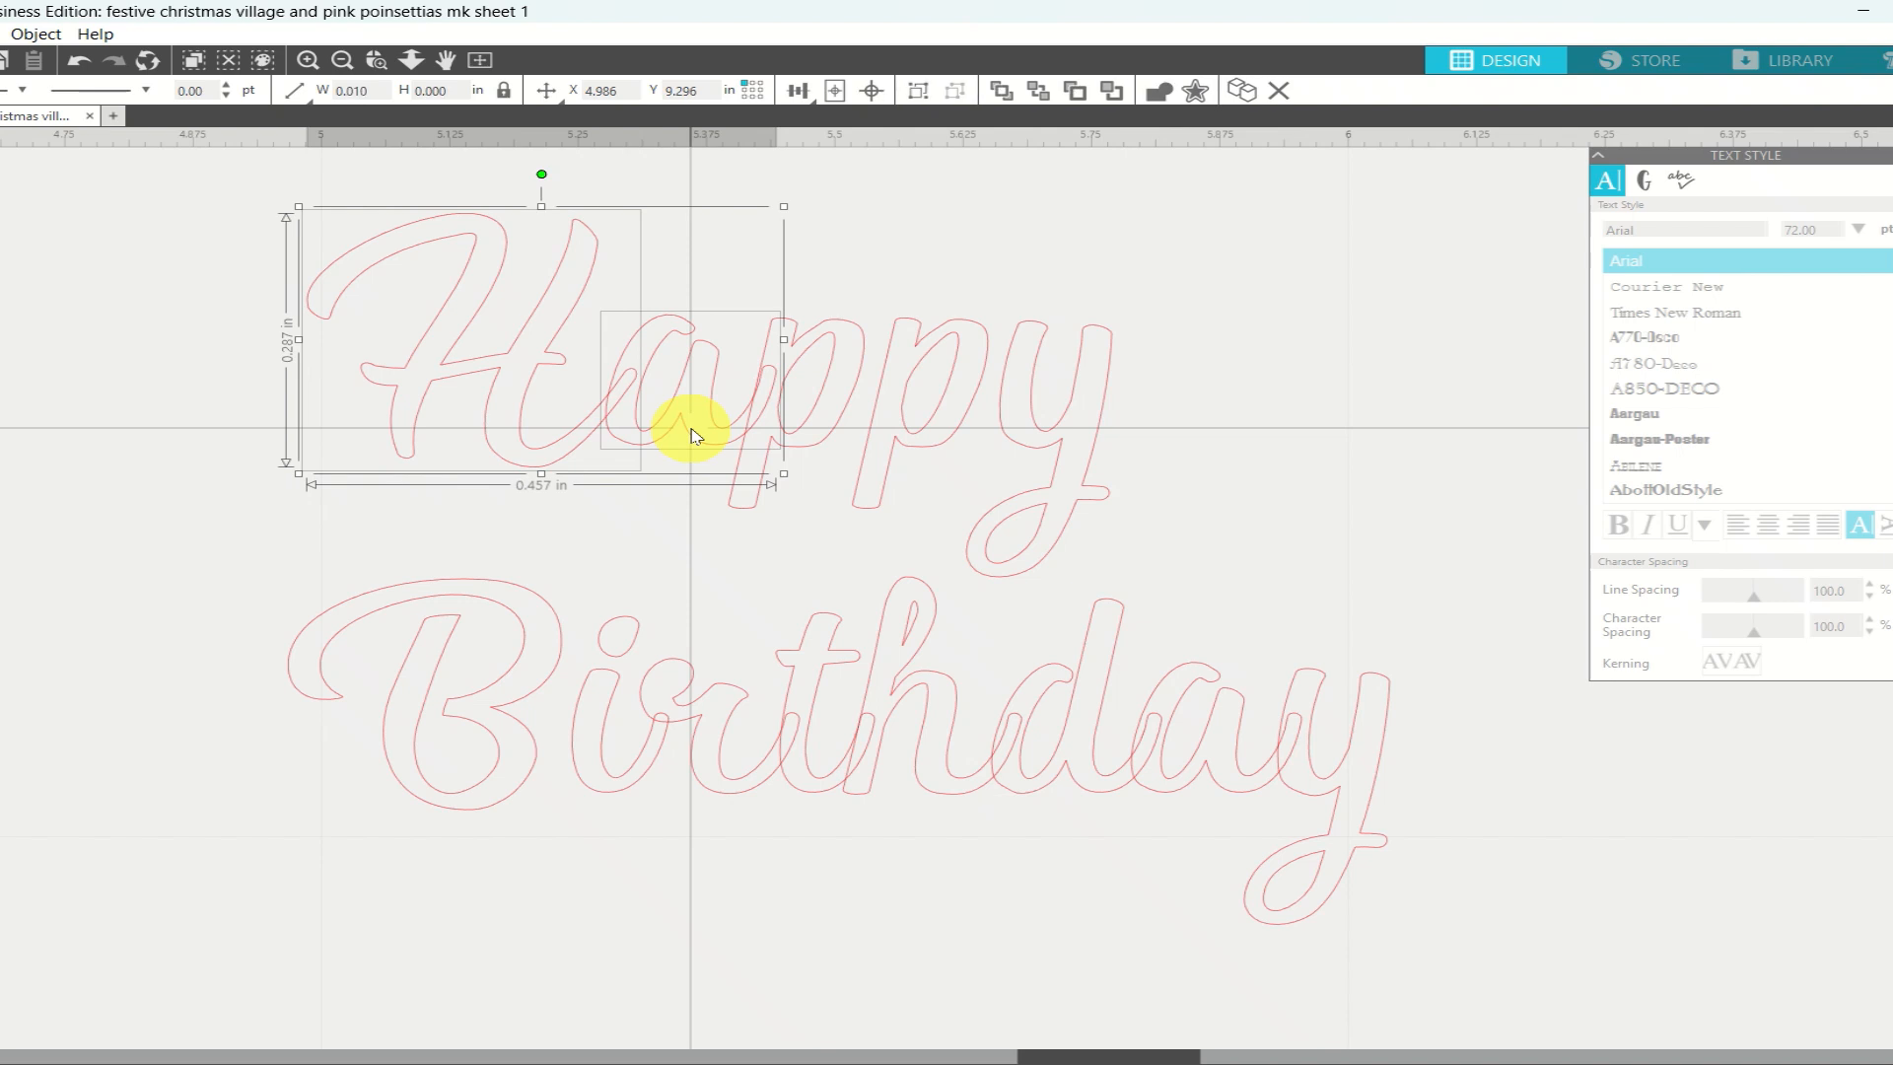
left_click(817, 449, "shift")
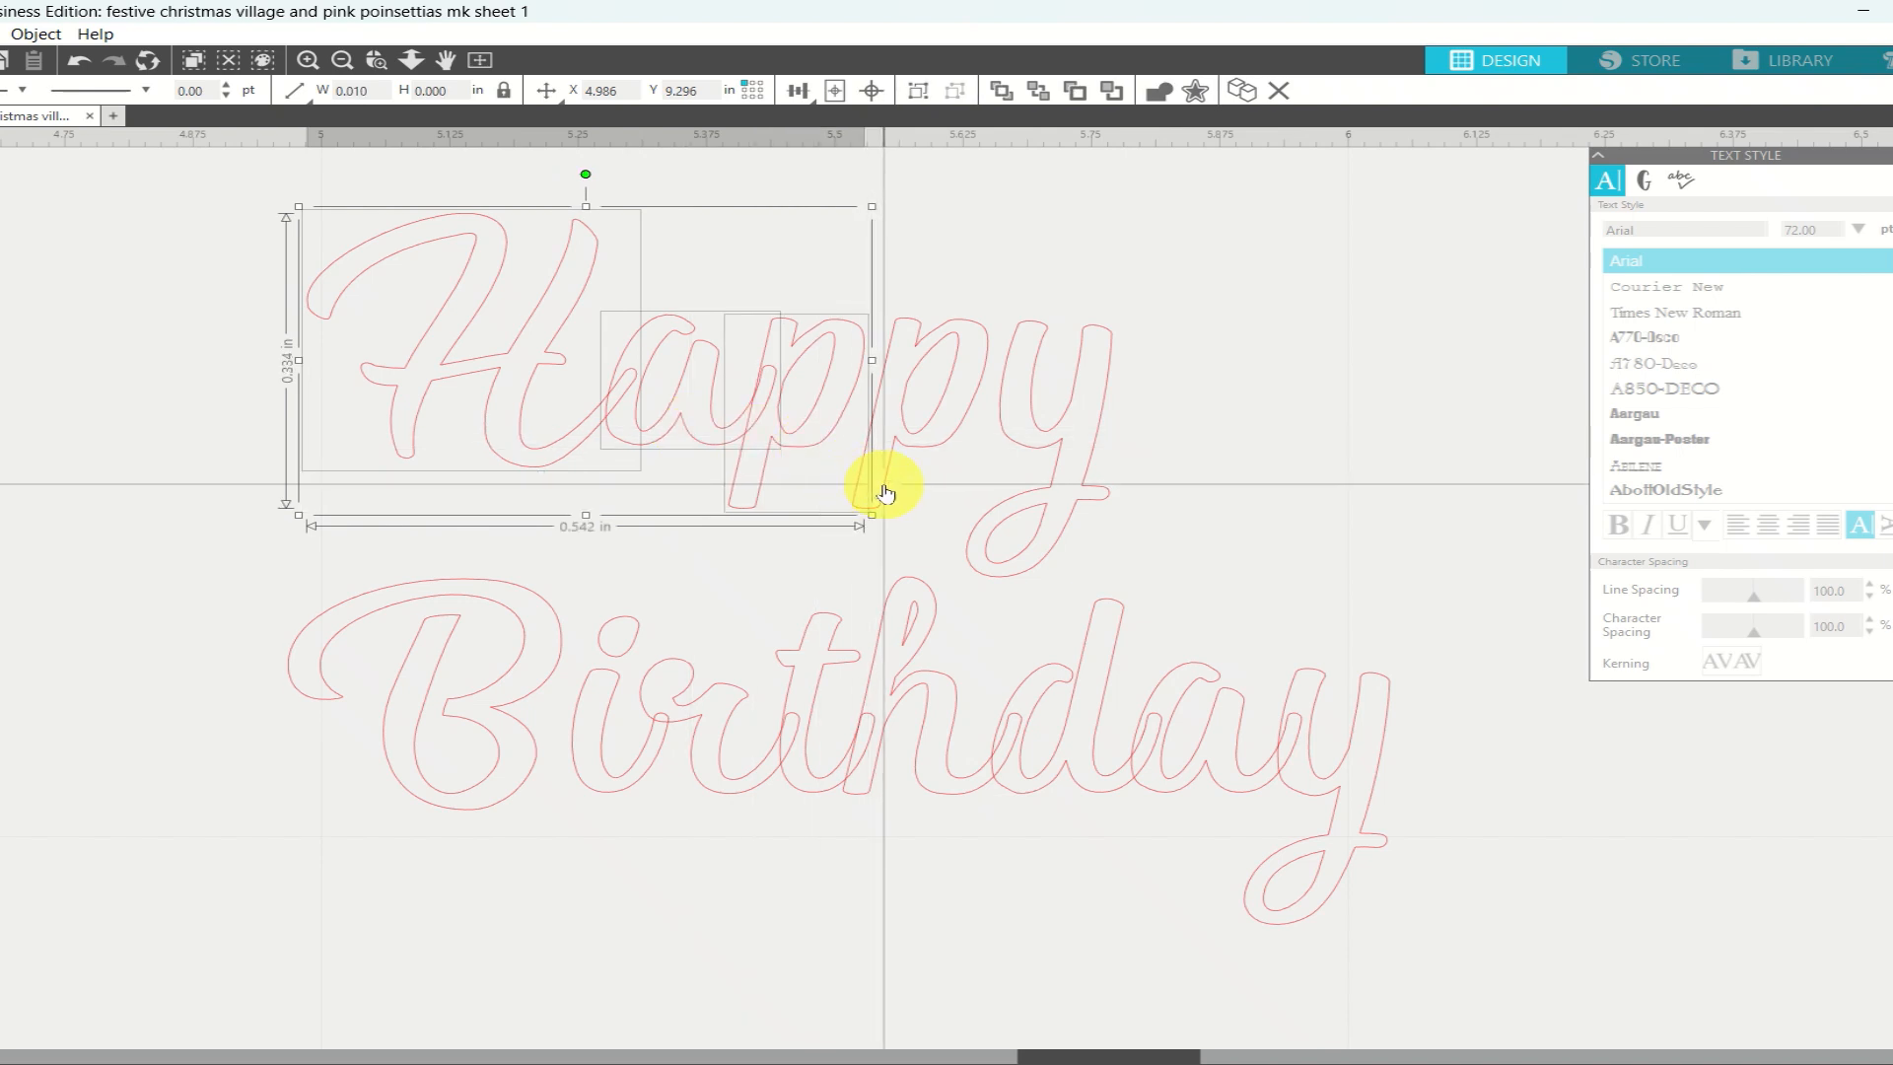
left_click(1031, 540)
left_click(1031, 540)
right_click(1031, 540)
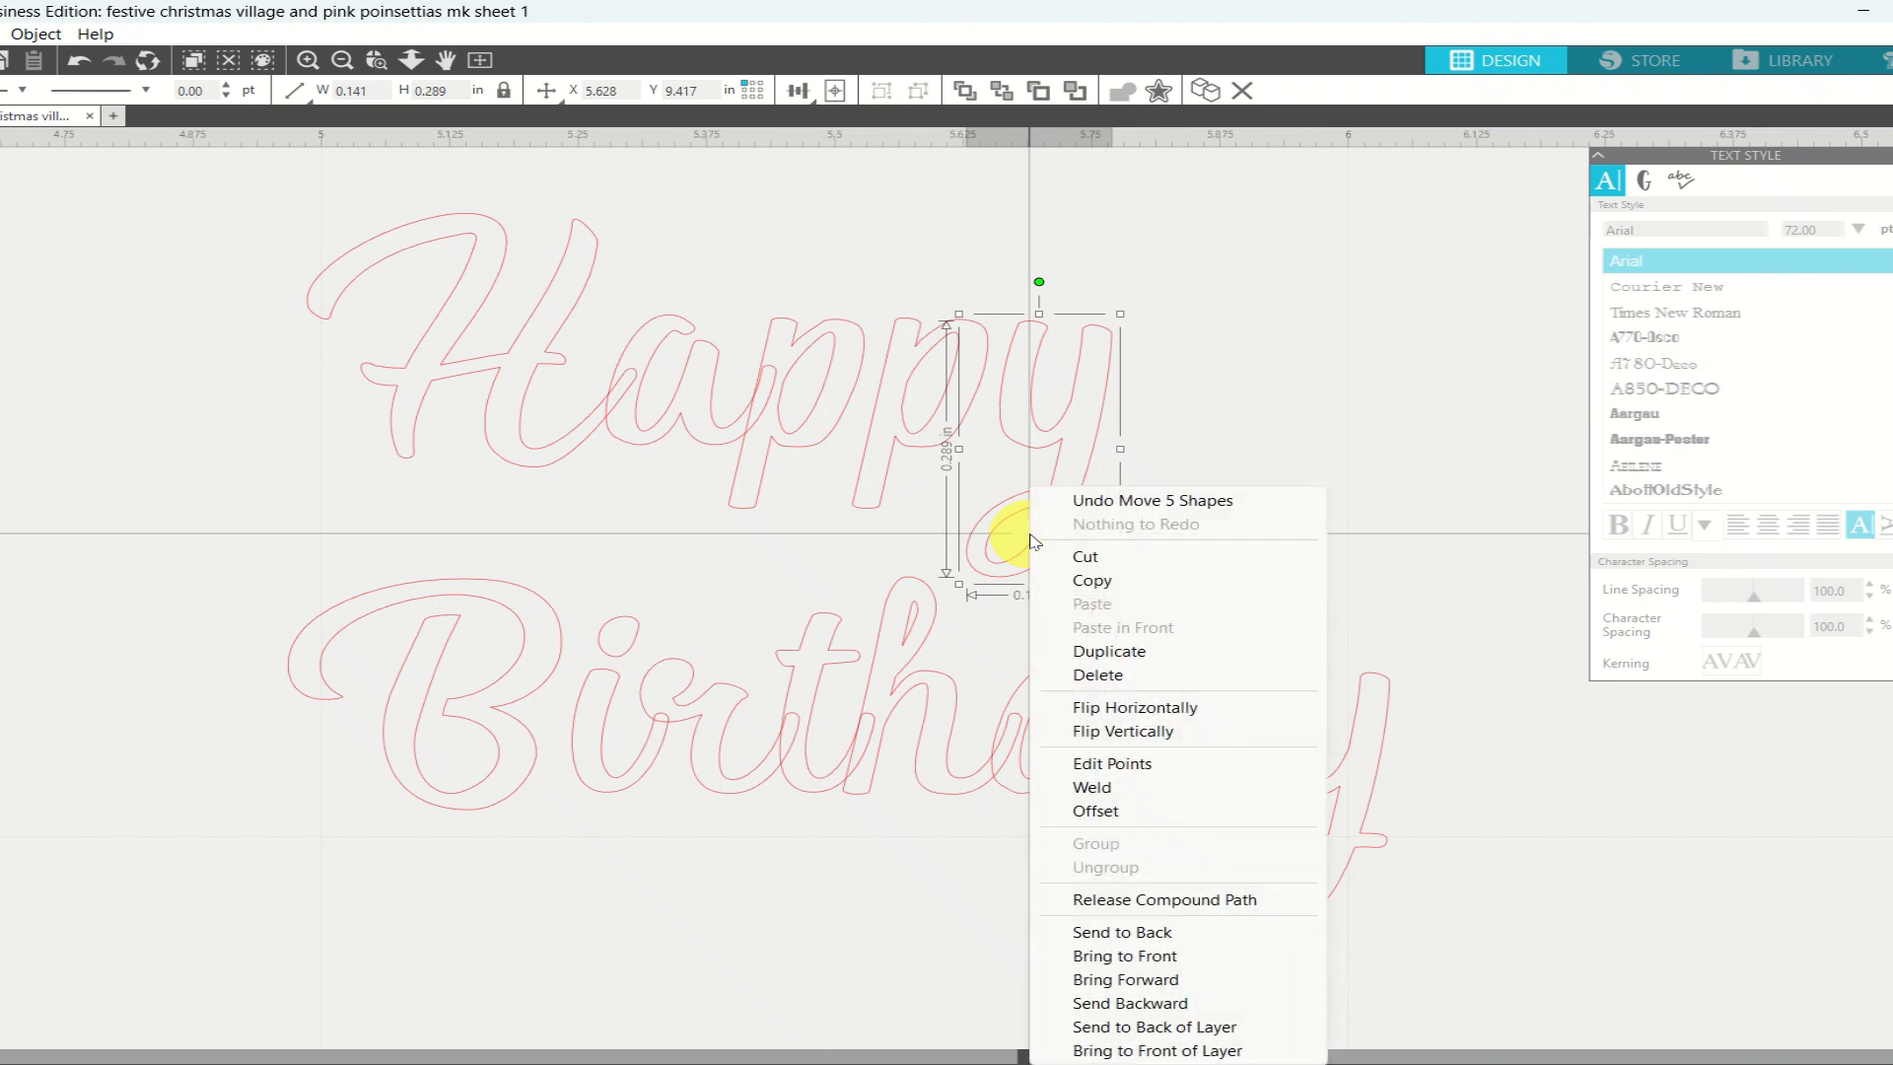
left_click(1075, 900)
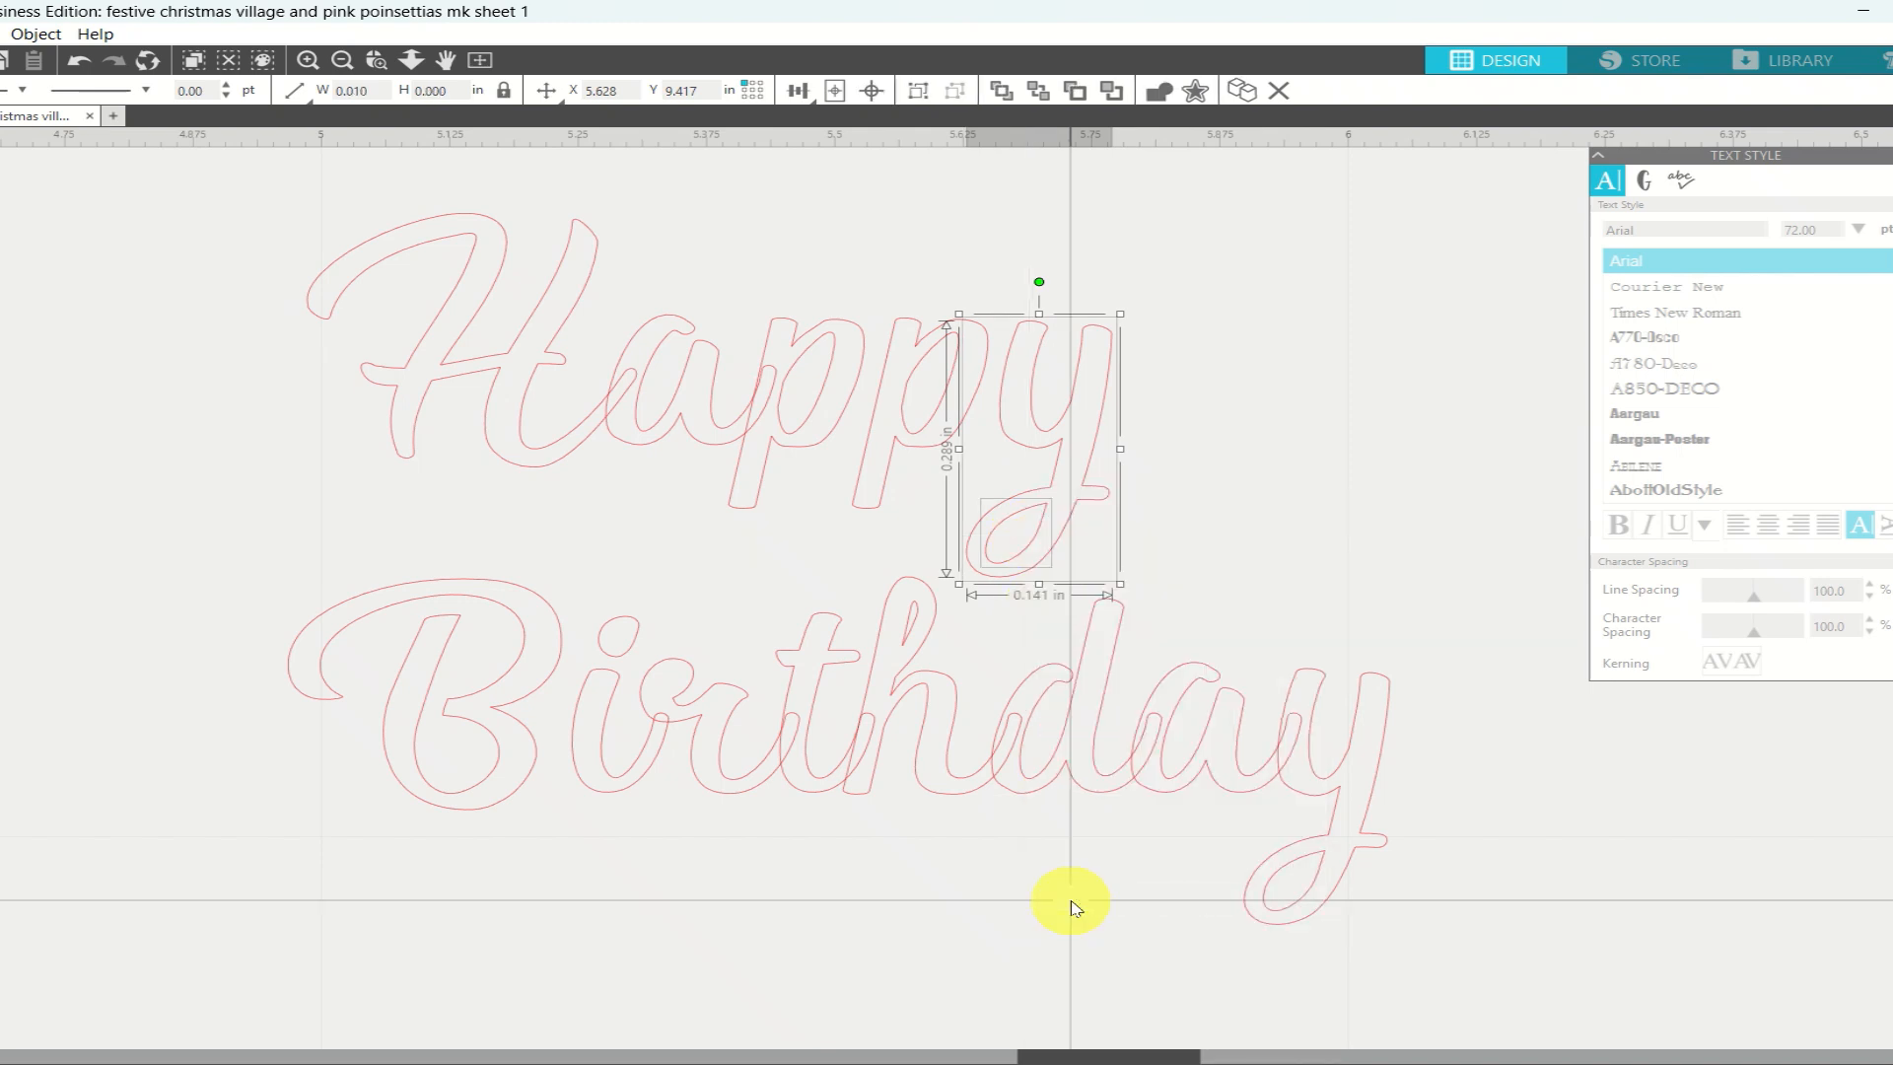
right_click(1035, 518)
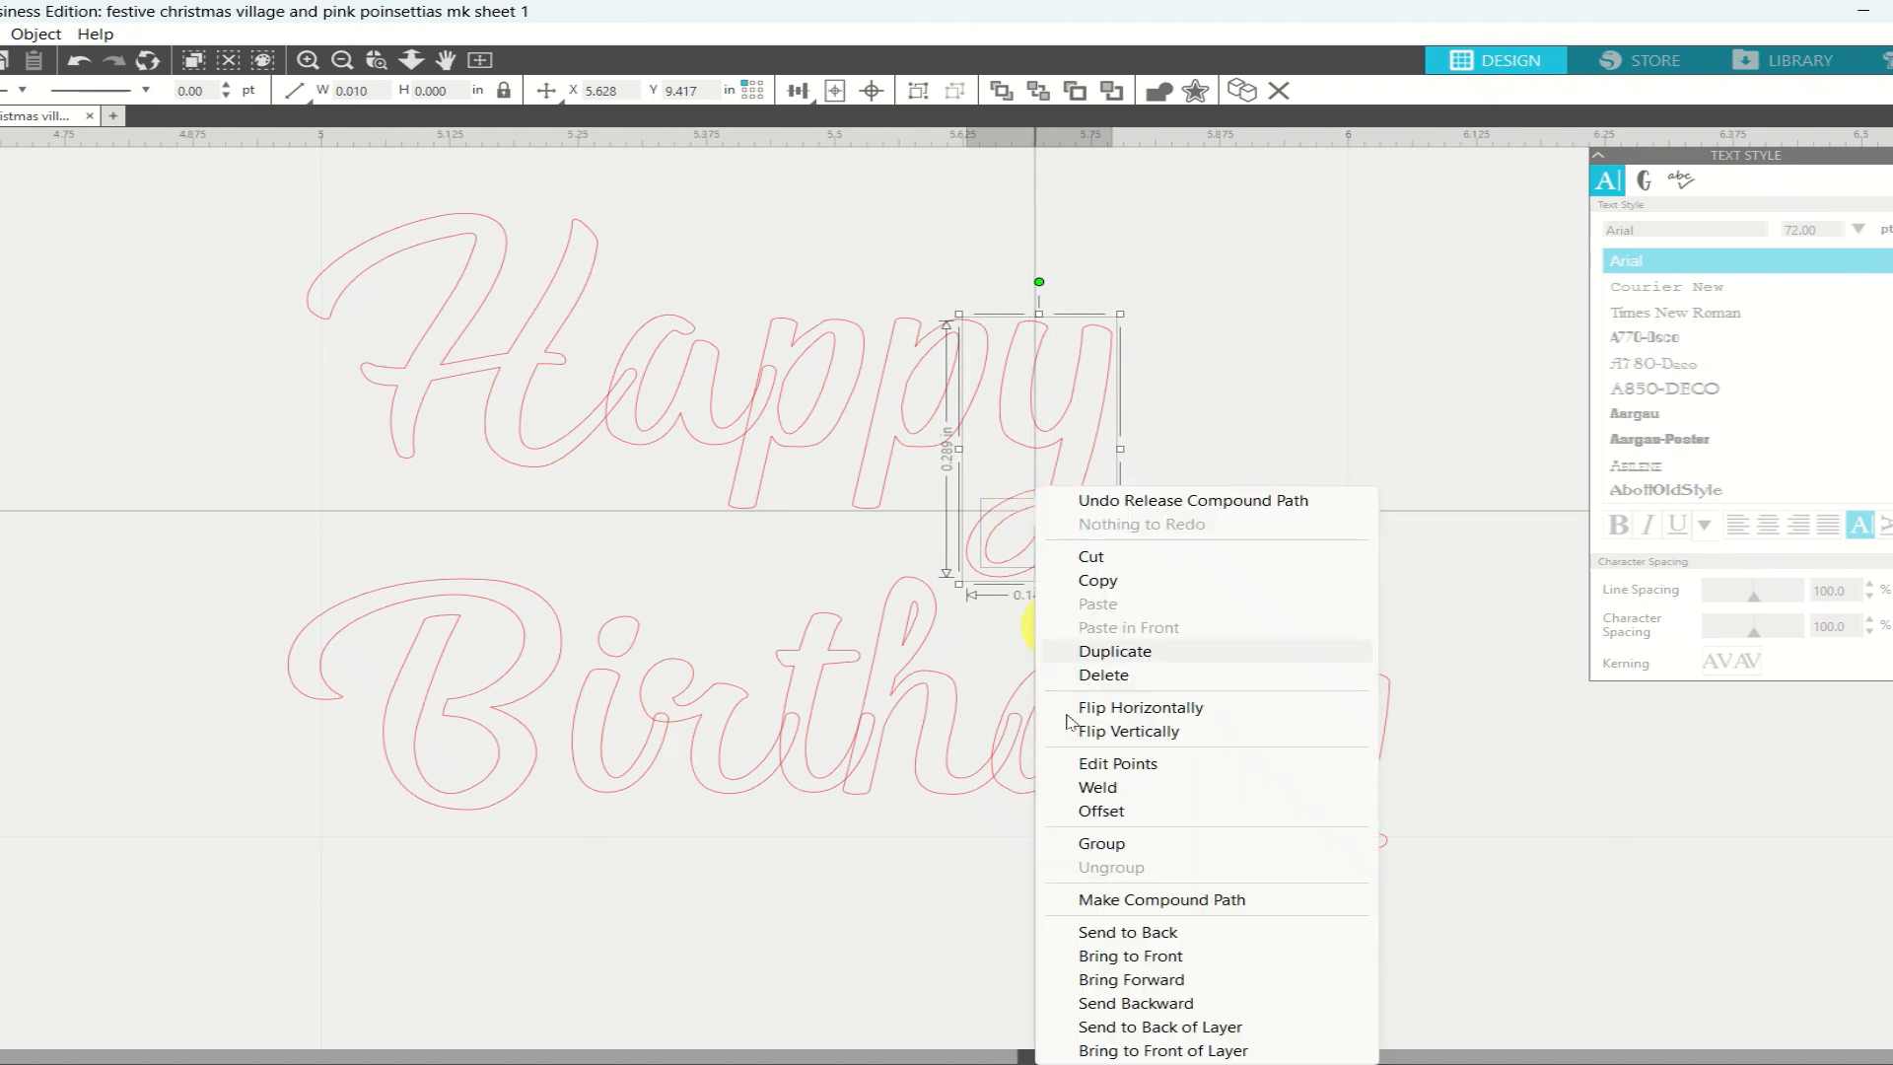
left_click(1119, 901)
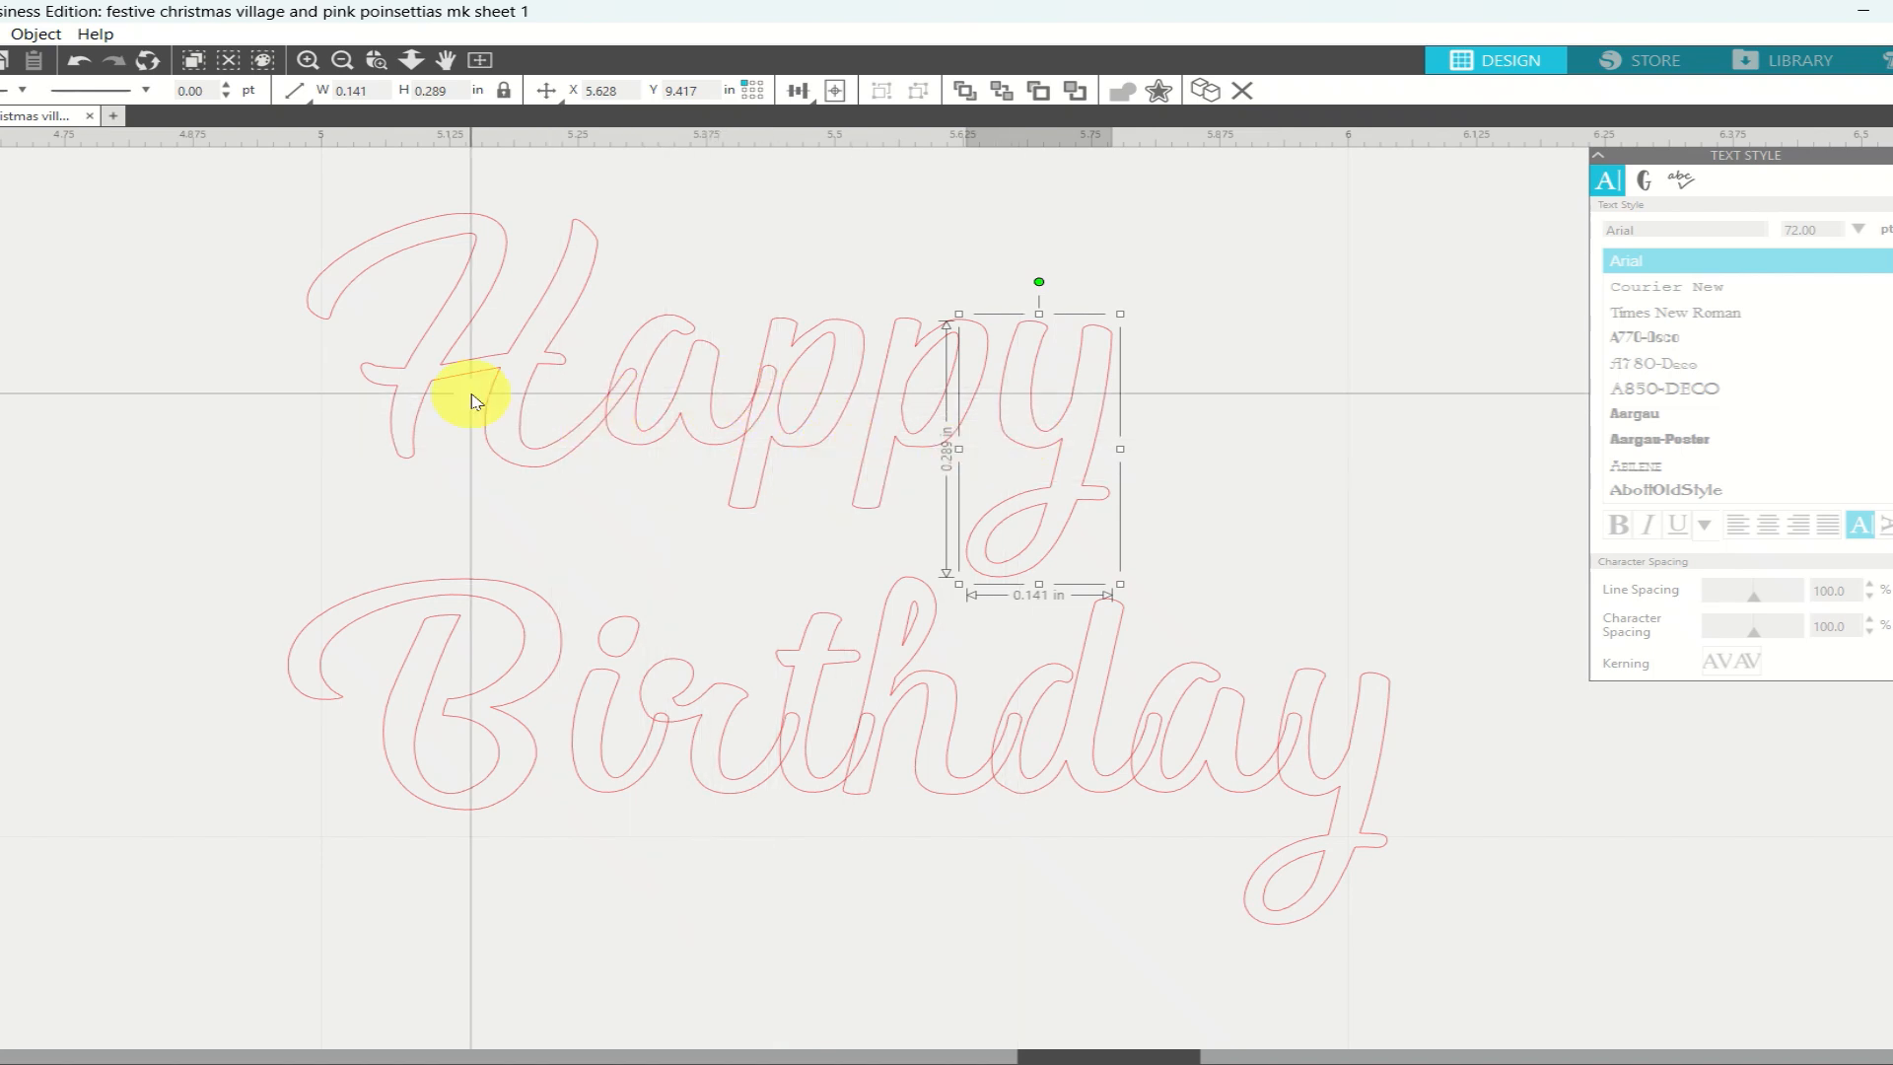
Weld the H, a and first p of "Happy" into one shape
left_click(511, 375)
left_click_drag(511, 369, 743, 519)
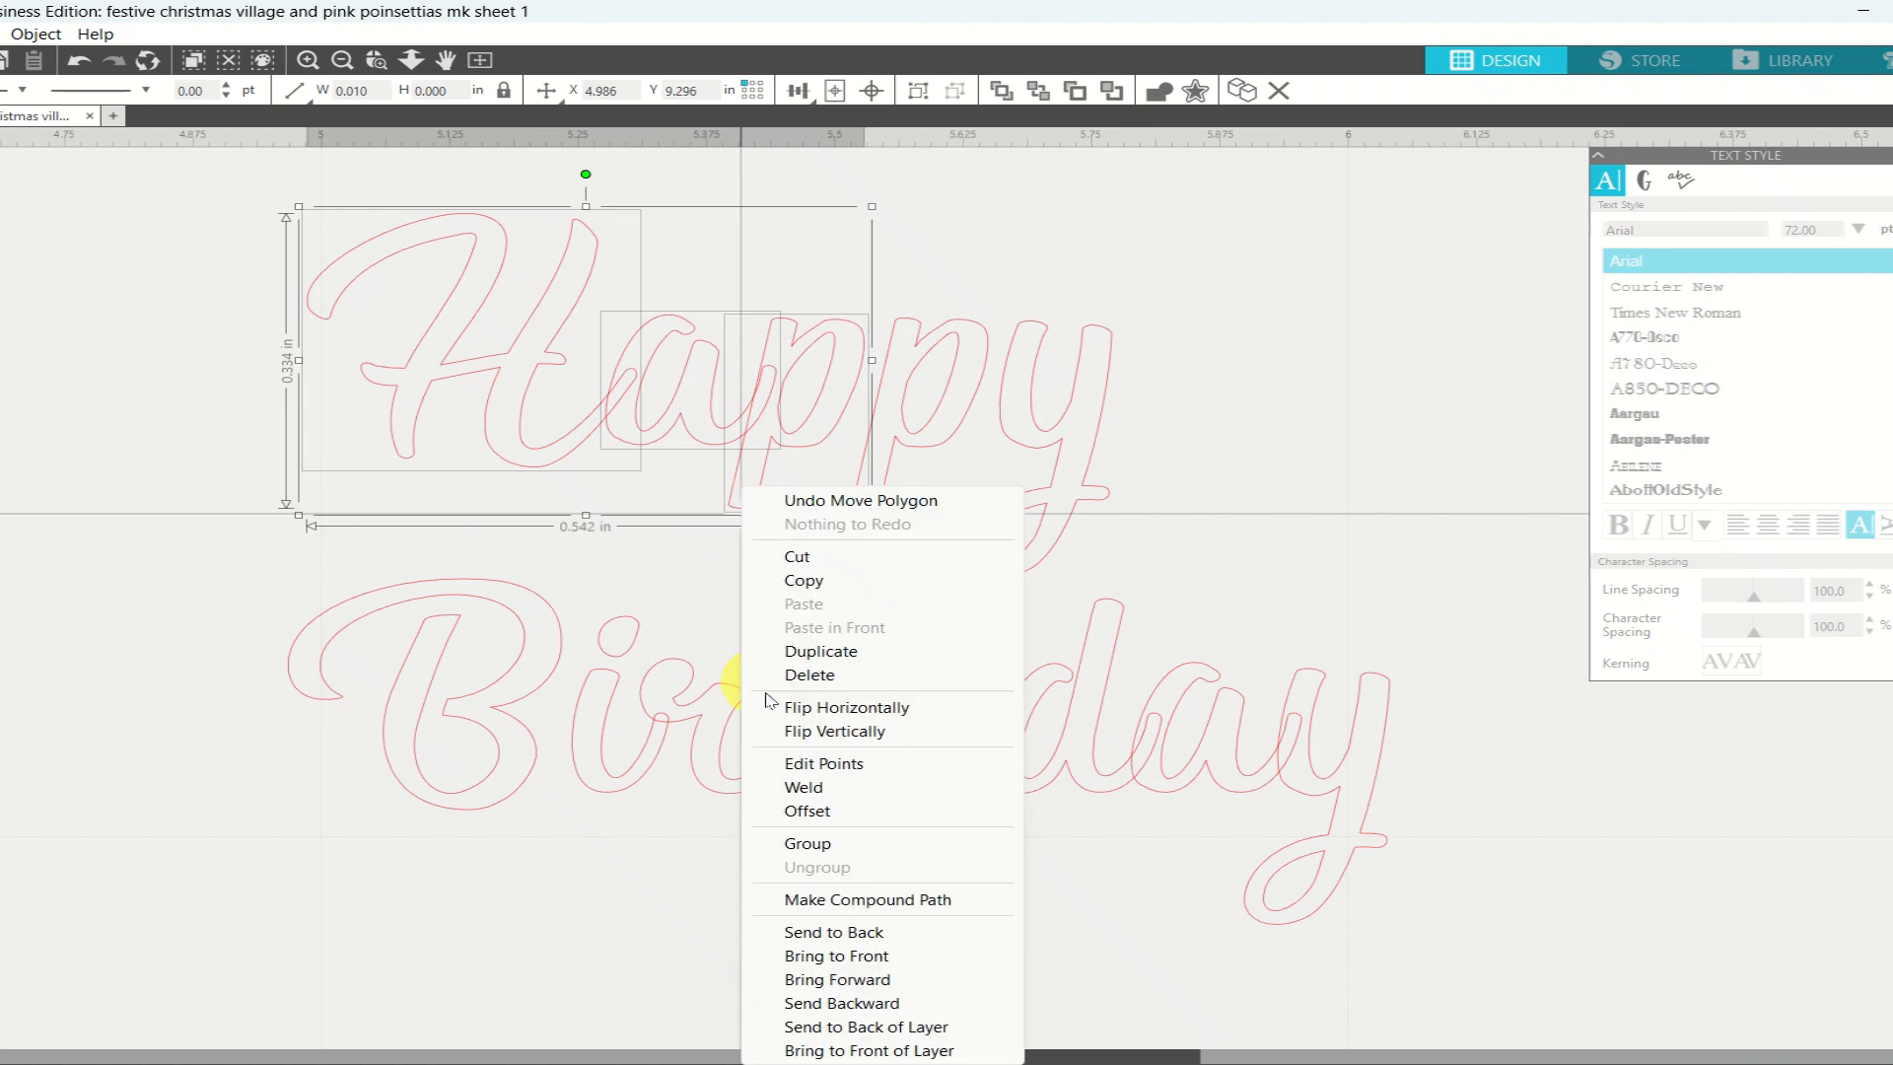
left_click(801, 789)
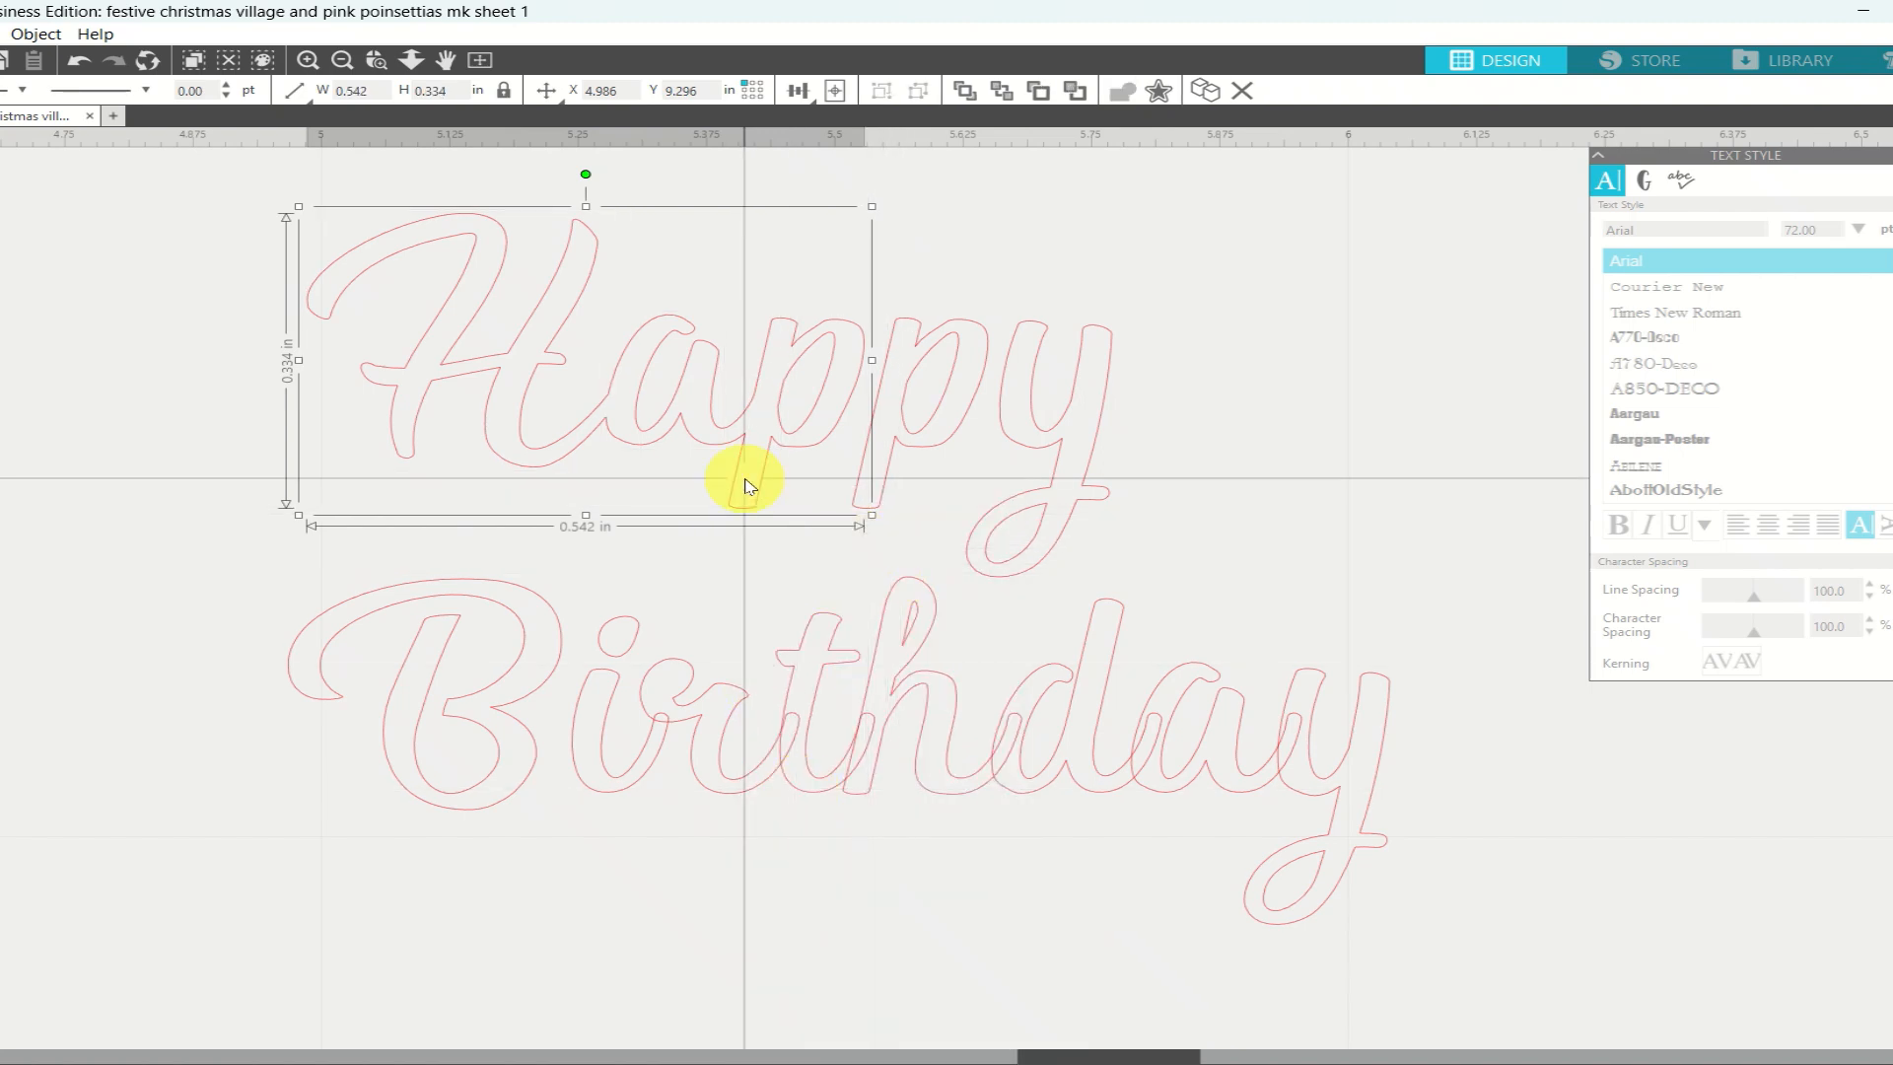
left_click(186, 305)
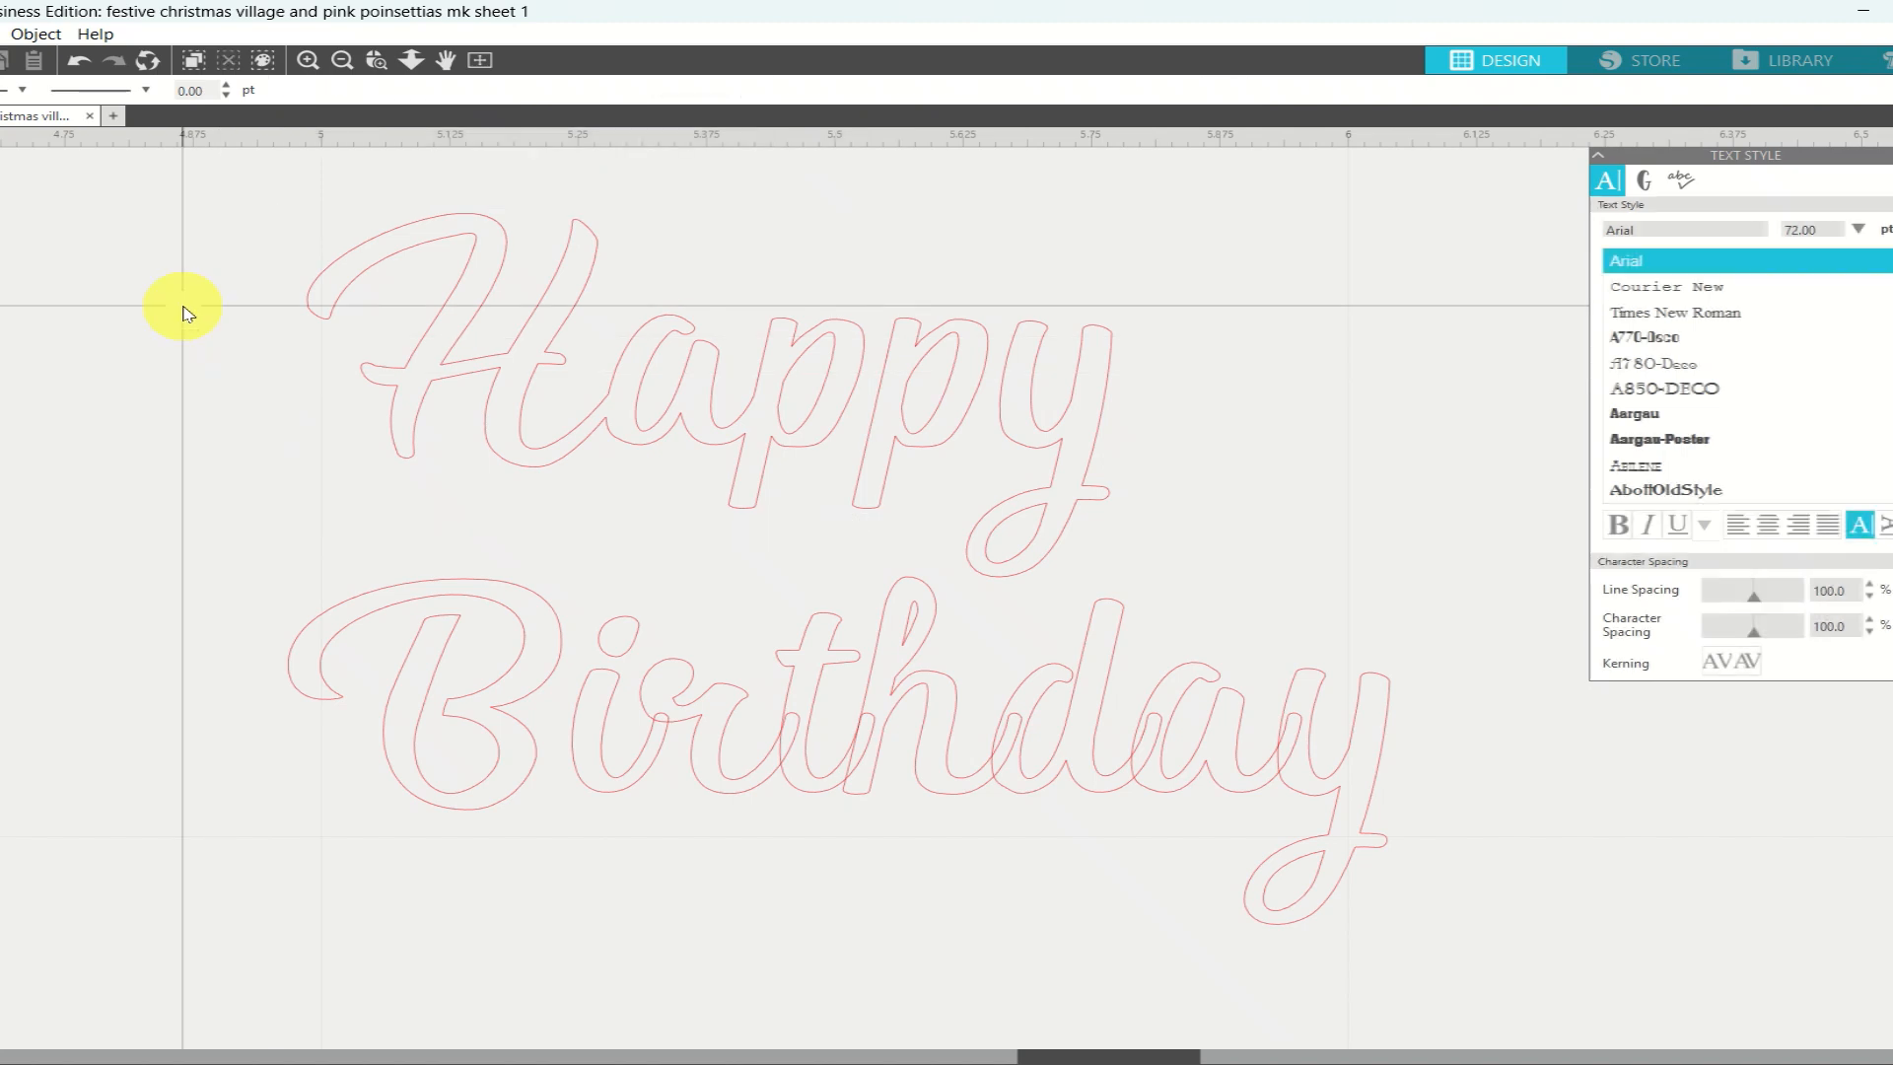
Make all the shapes of "Happy", including the inner shapes of both p letters, into one compound path
left_click_drag(184, 307, 1113, 345)
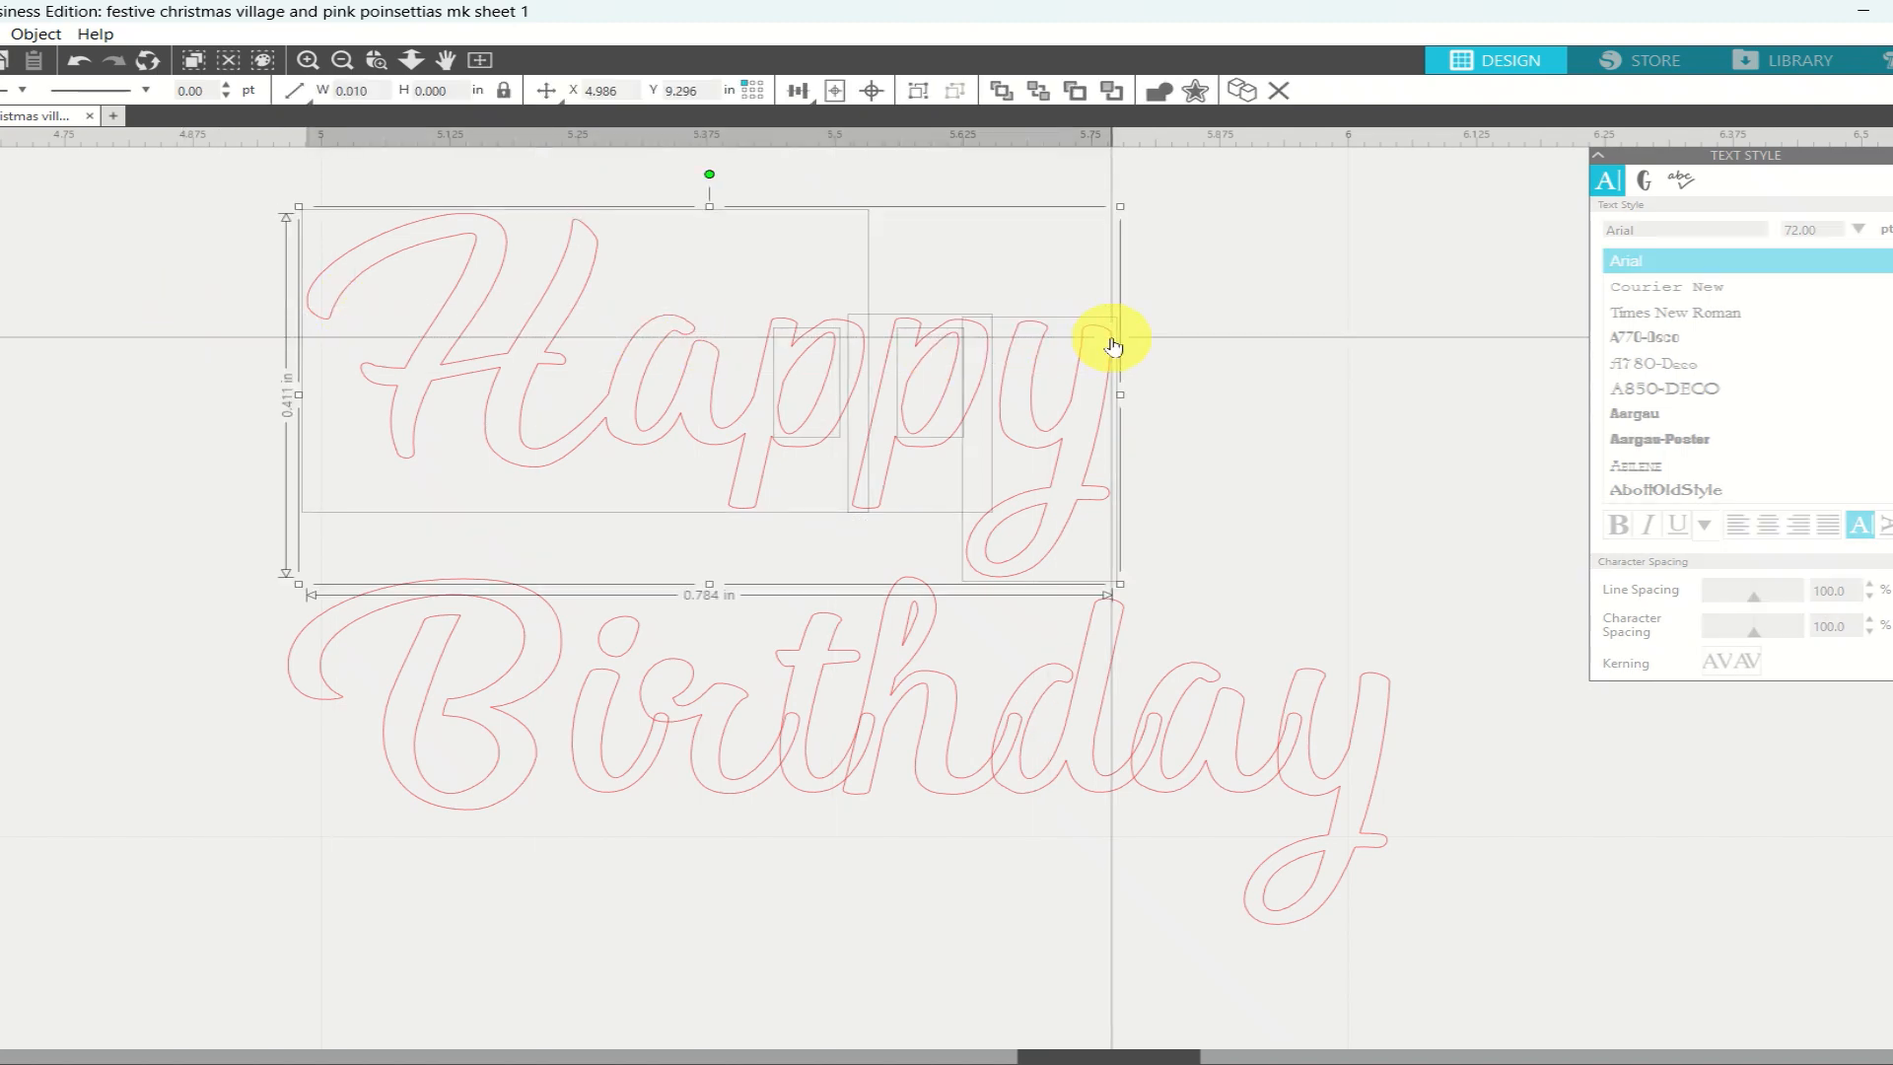
right_click(1112, 345)
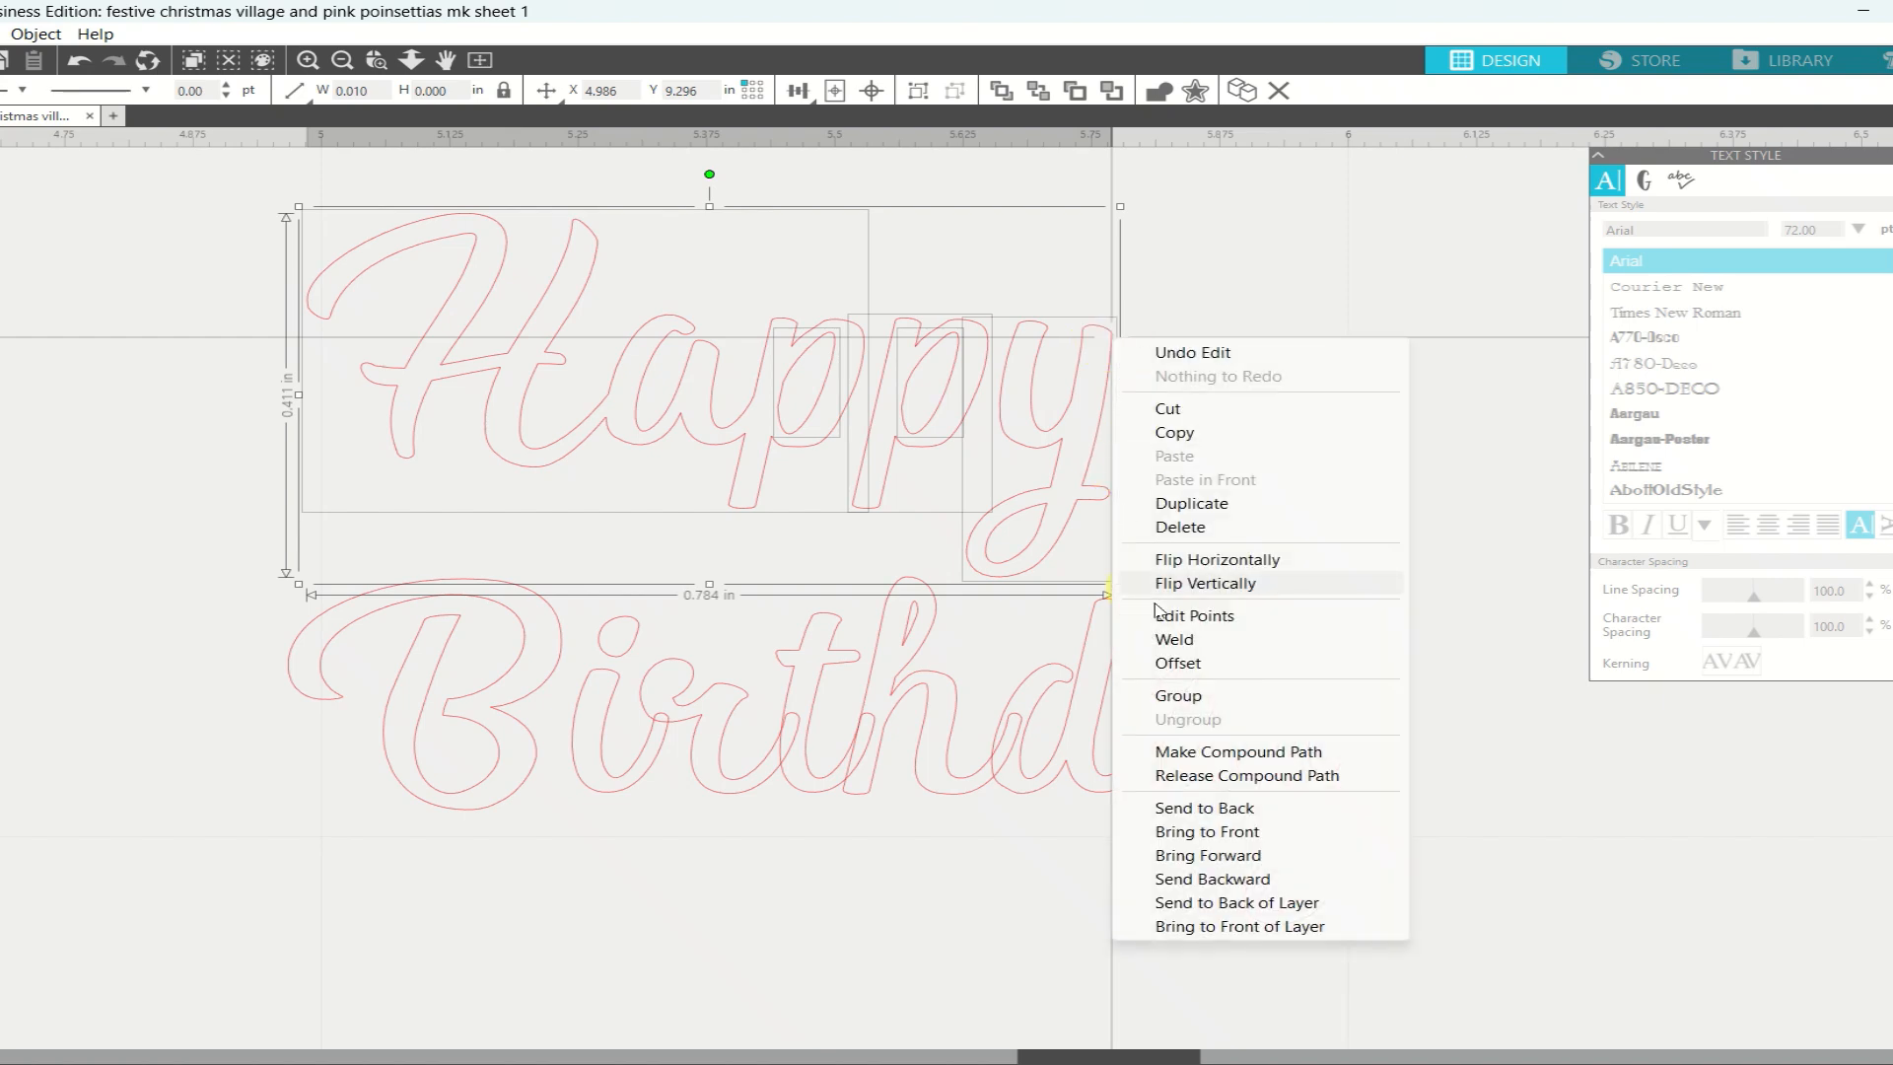
left_click(1190, 753)
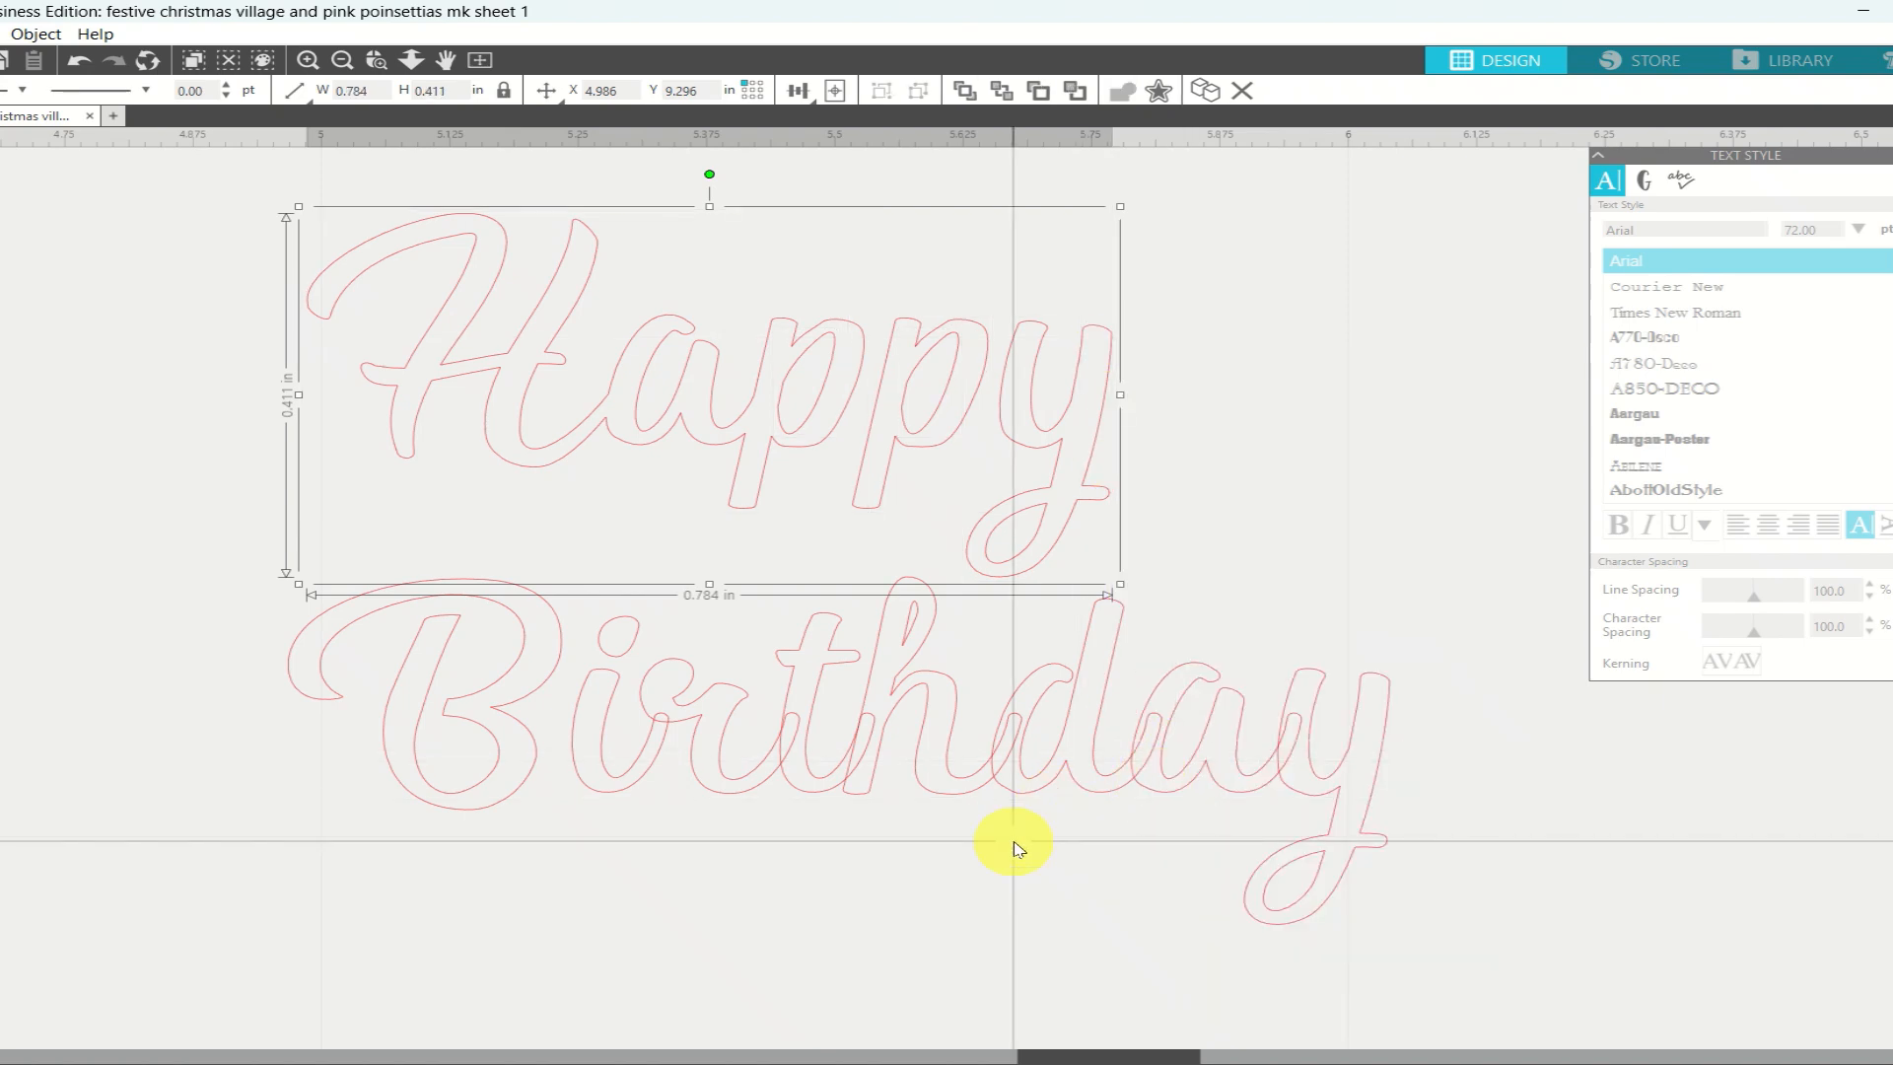
left_click(908, 636)
right_click(908, 637)
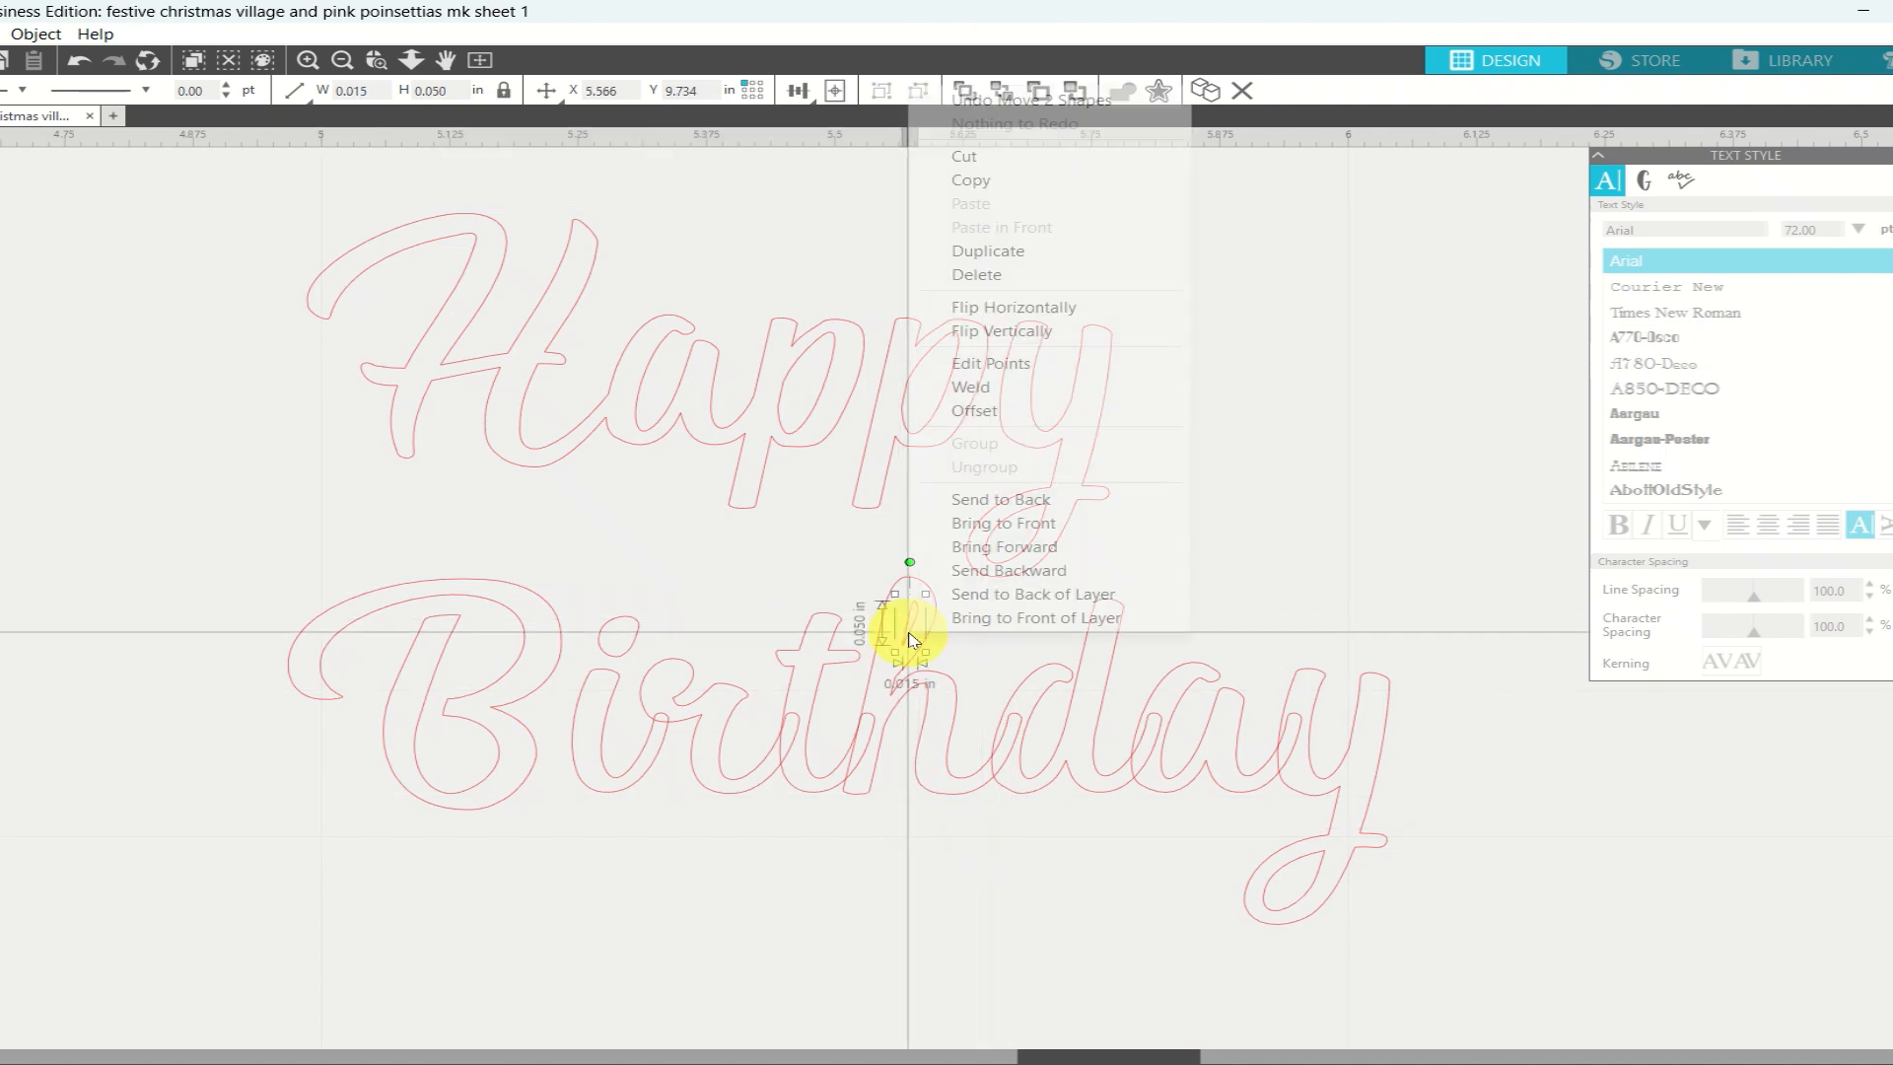
left_click(813, 603)
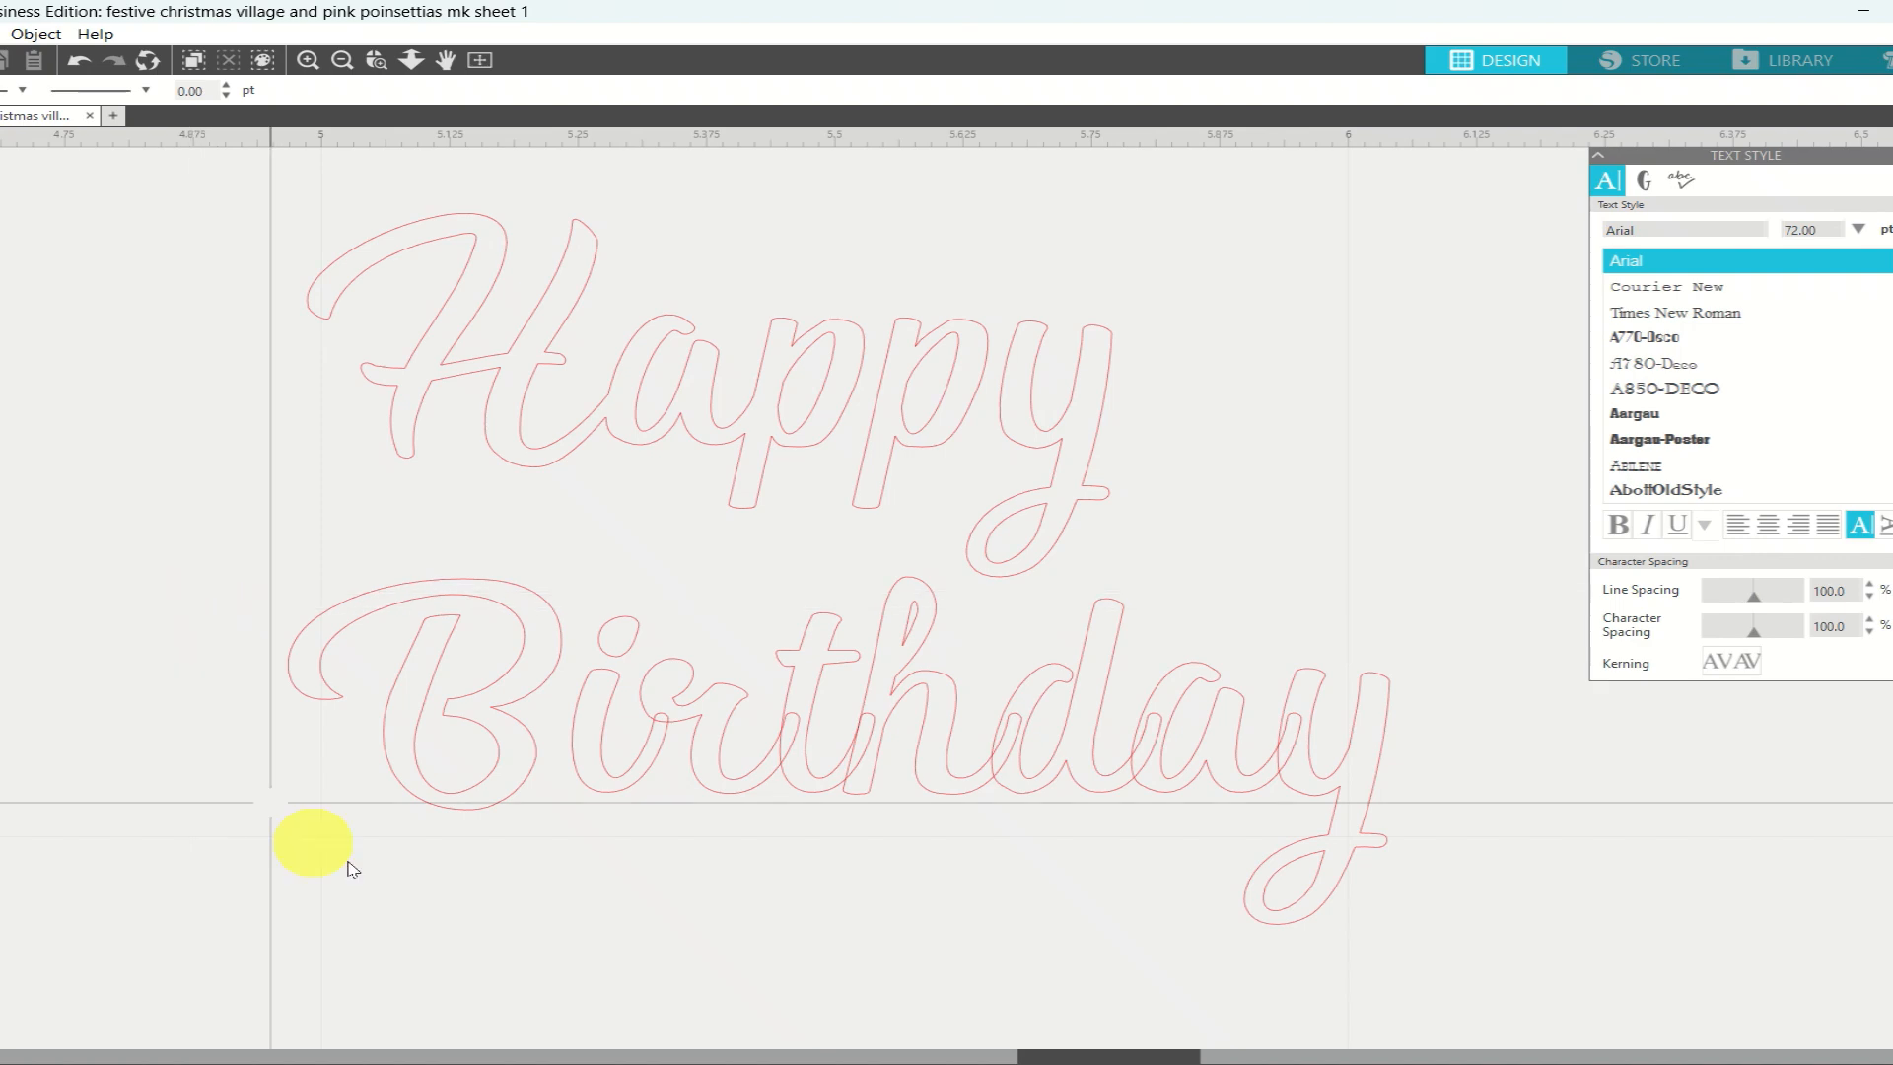
Weld the letters i, r, t, h, d, a and y of "Birthday" together, leaving out the B and the inner shape of the h
left_click(607, 788)
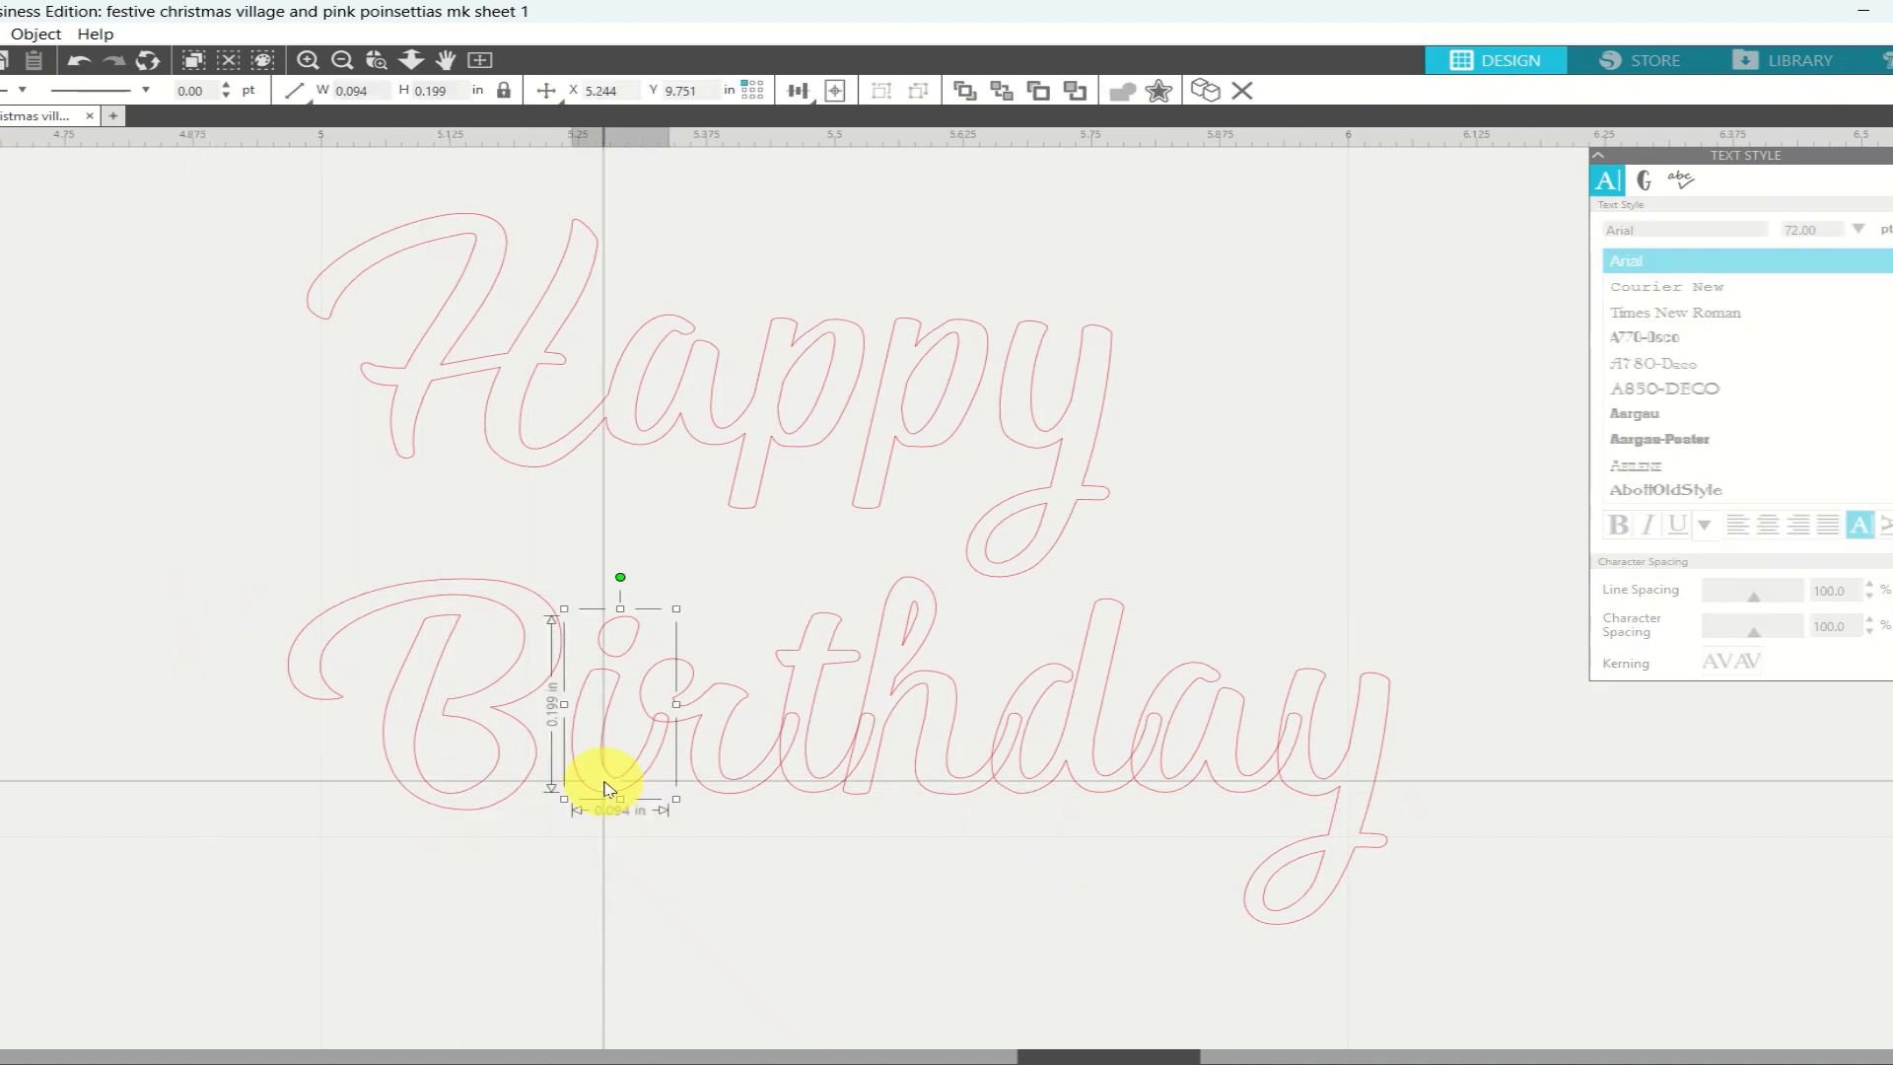
left_click(811, 793, "shift")
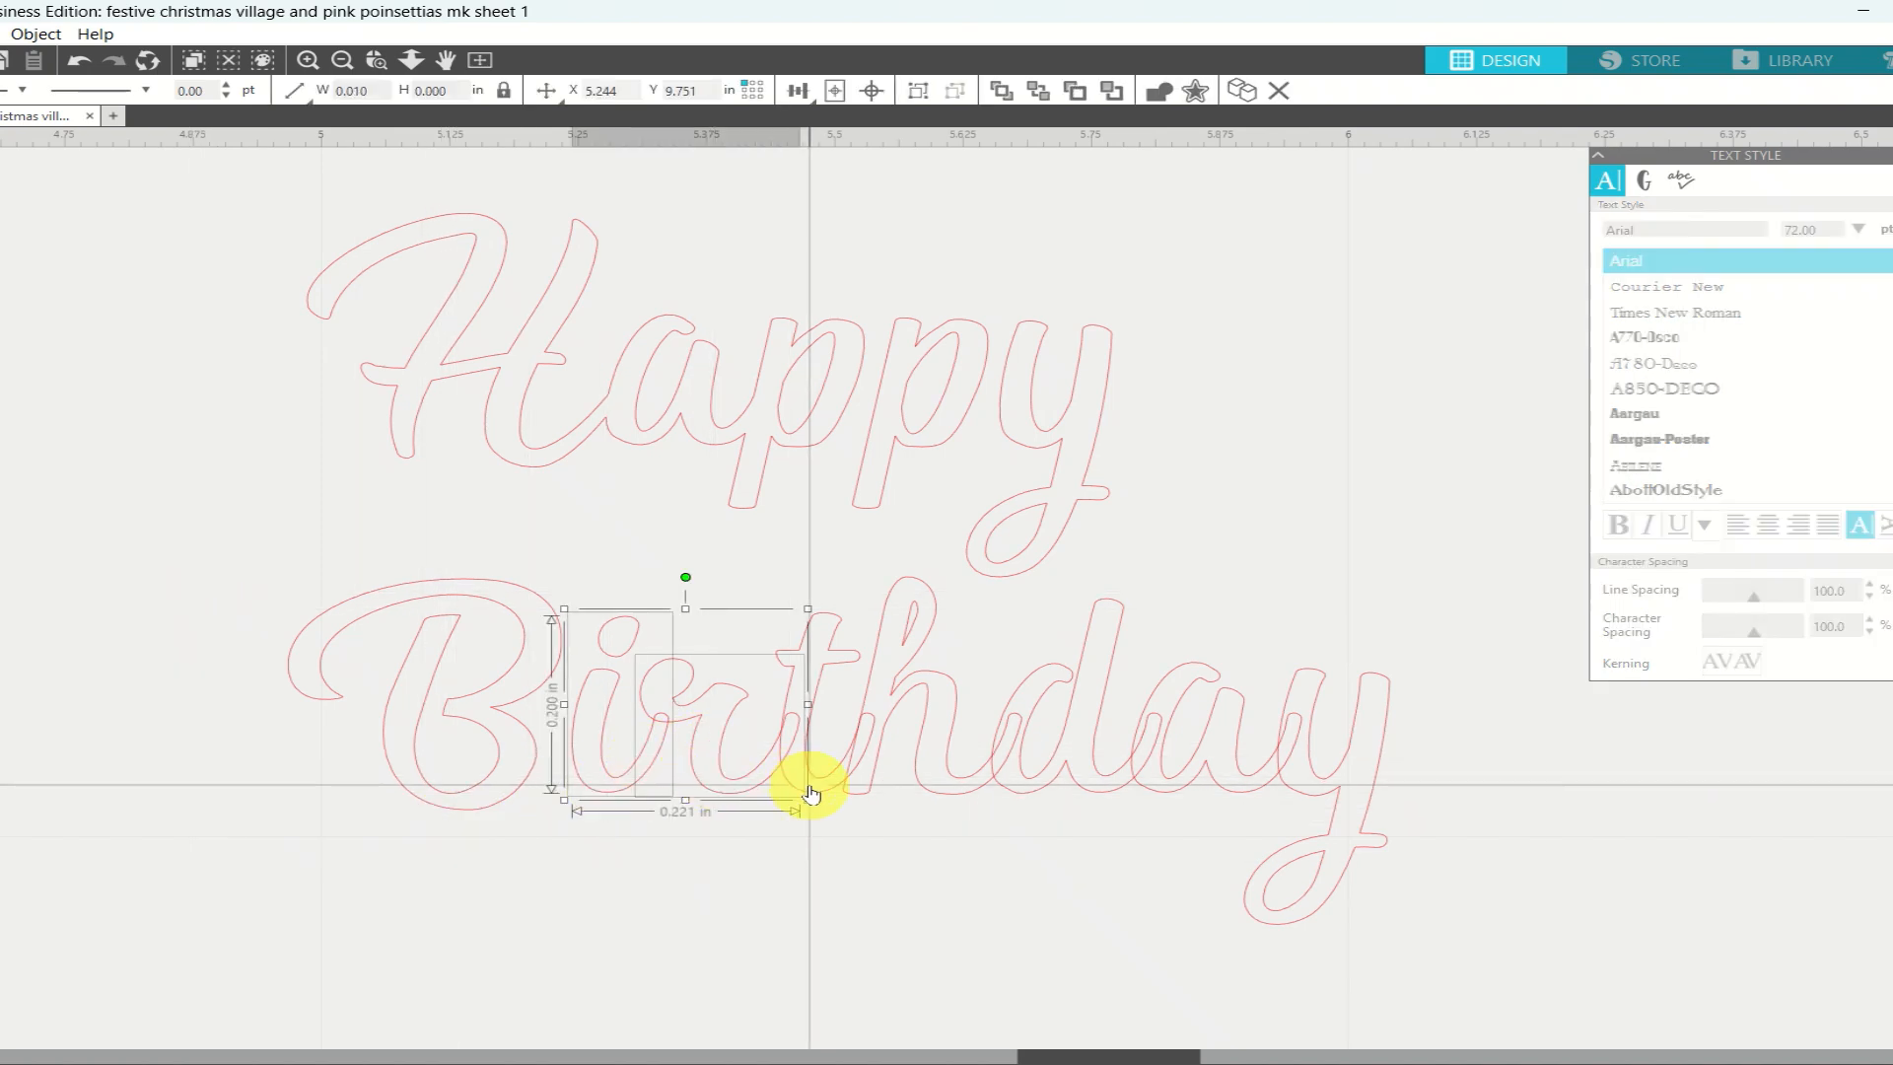
left_click(963, 789, "shift")
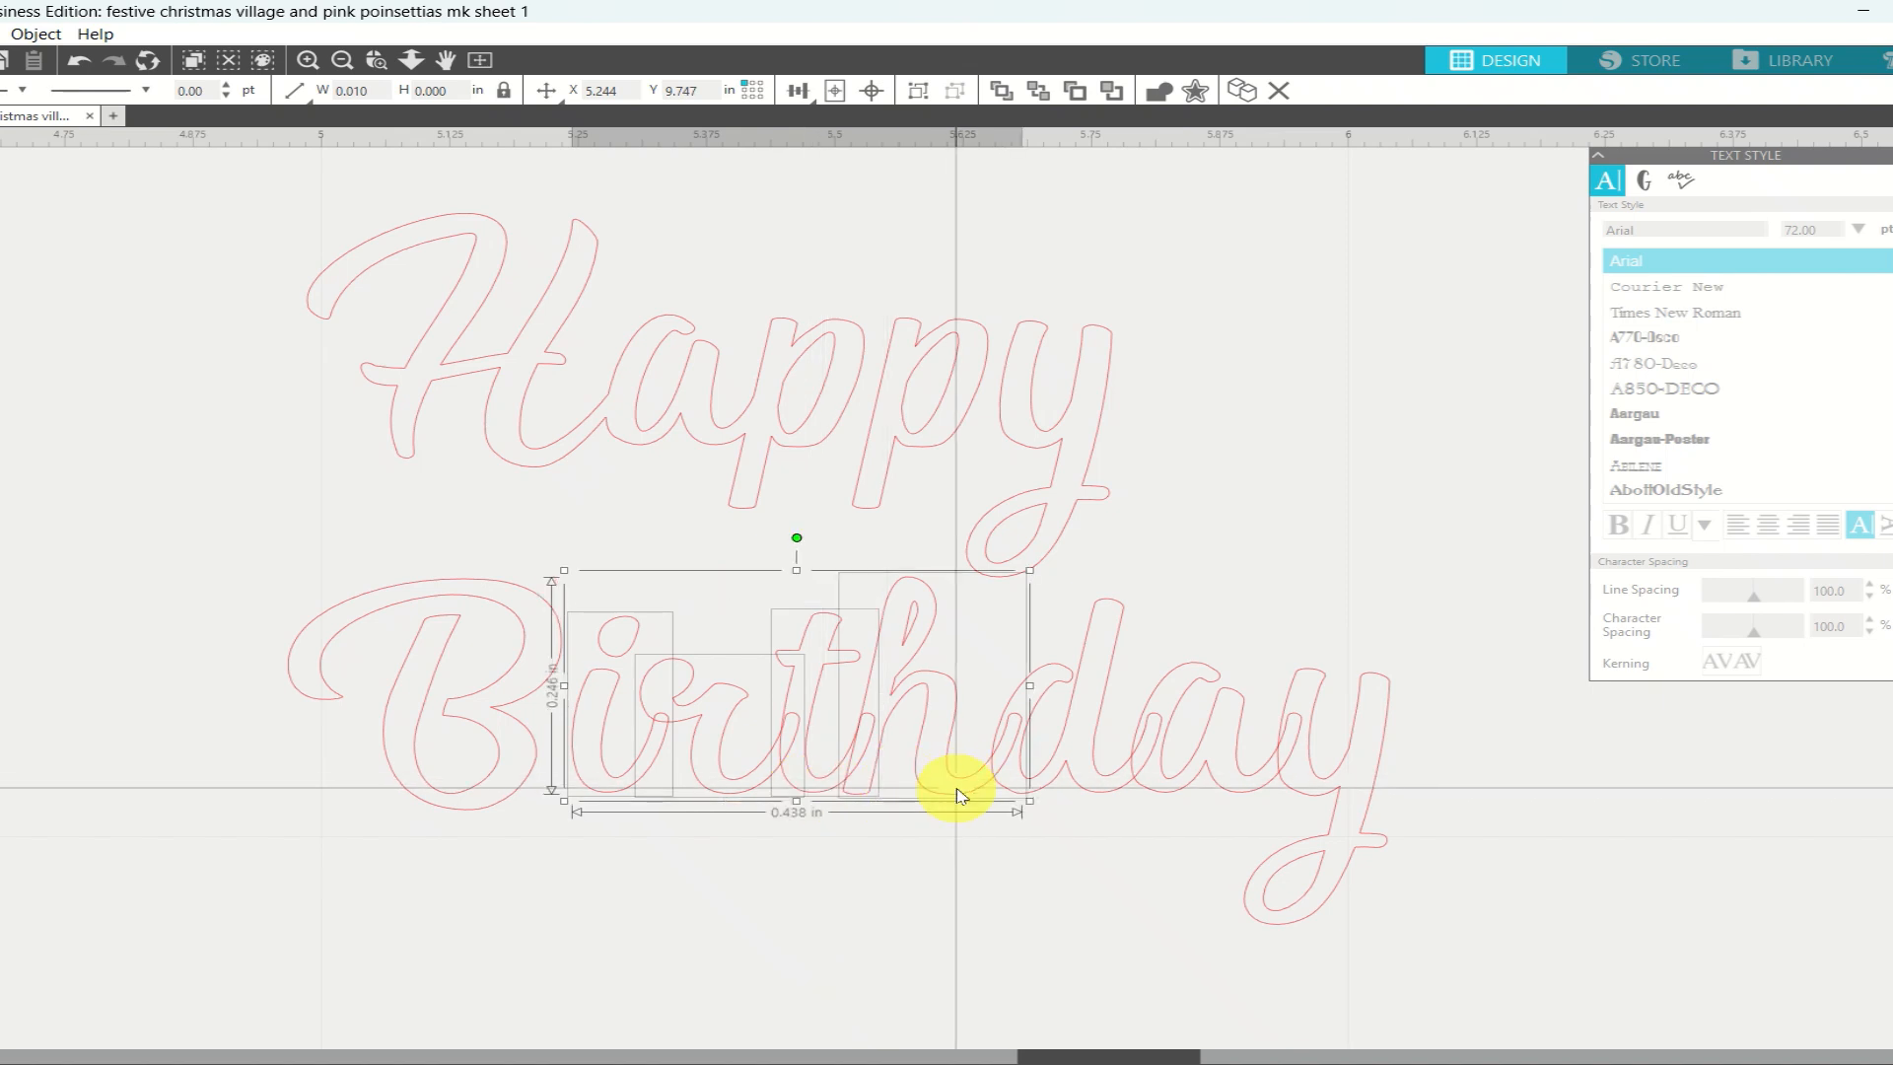
left_click(1053, 781, "shift")
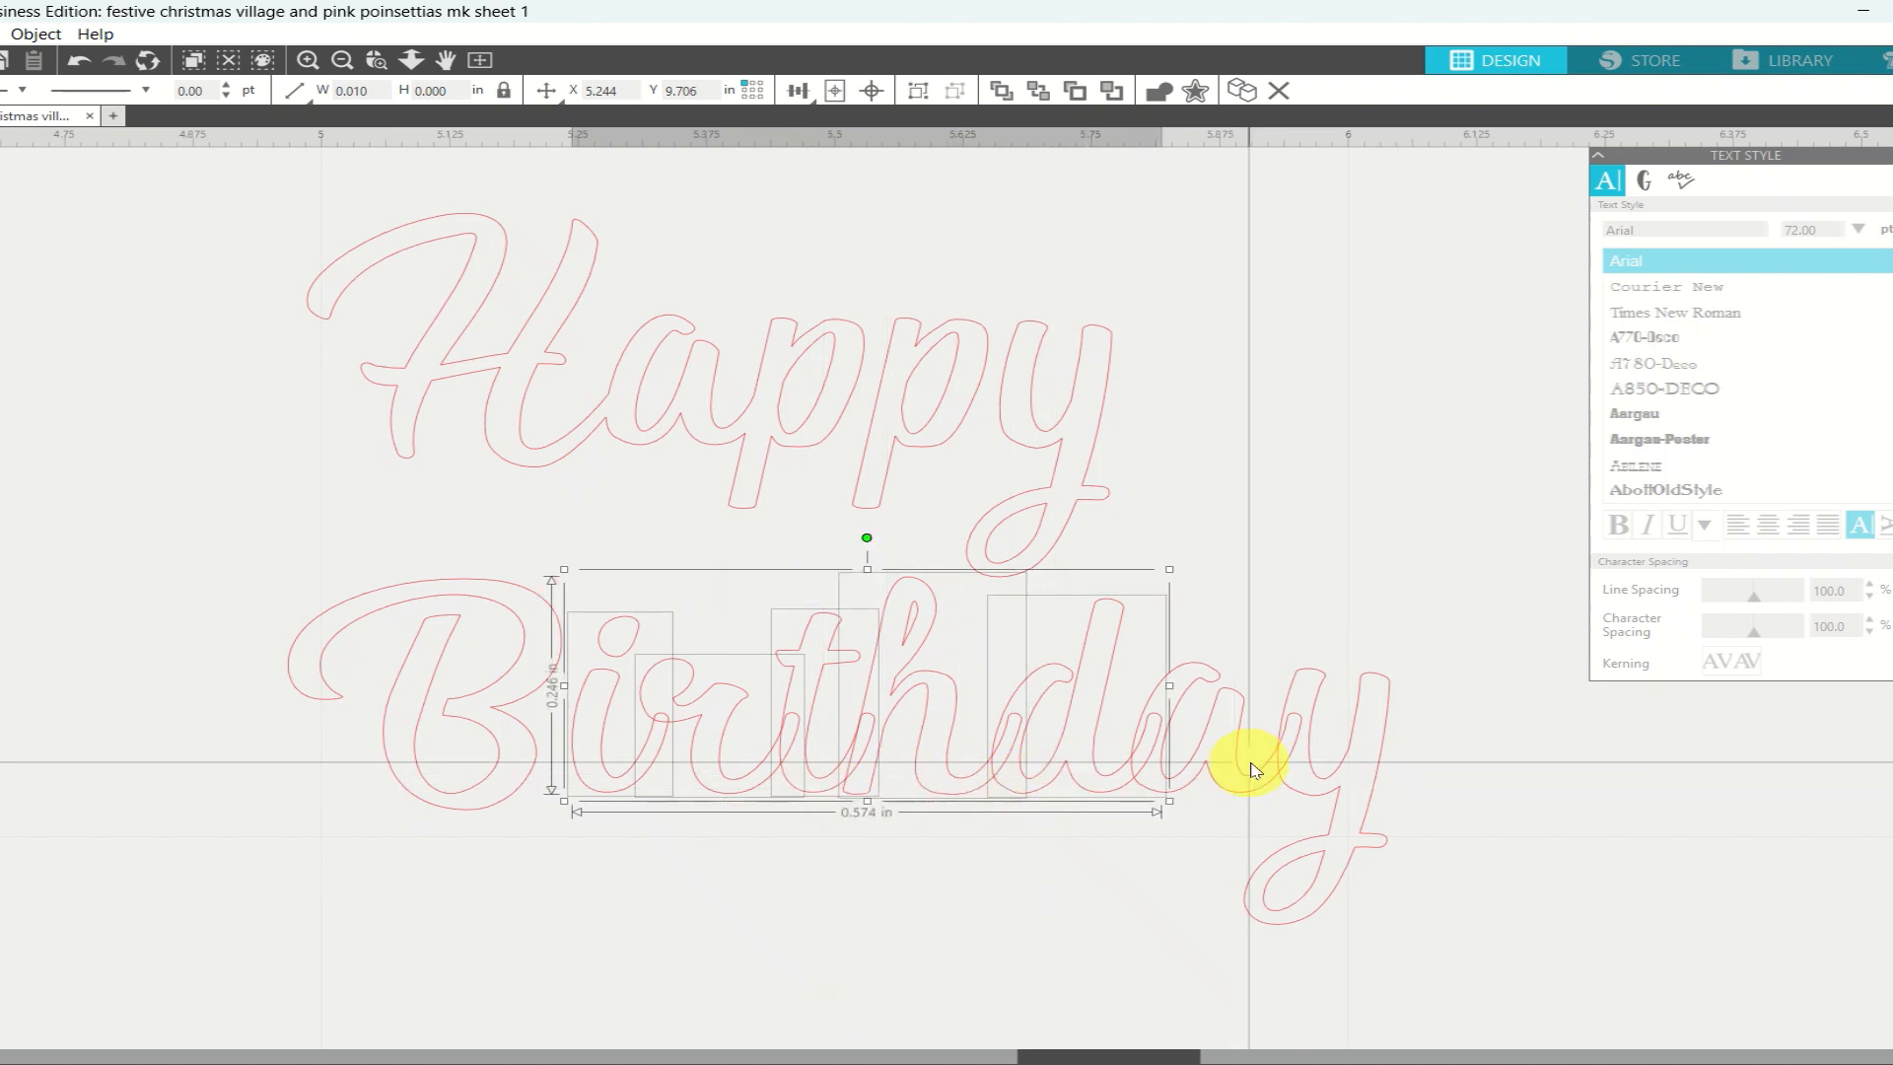
left_click(1221, 778, "shift")
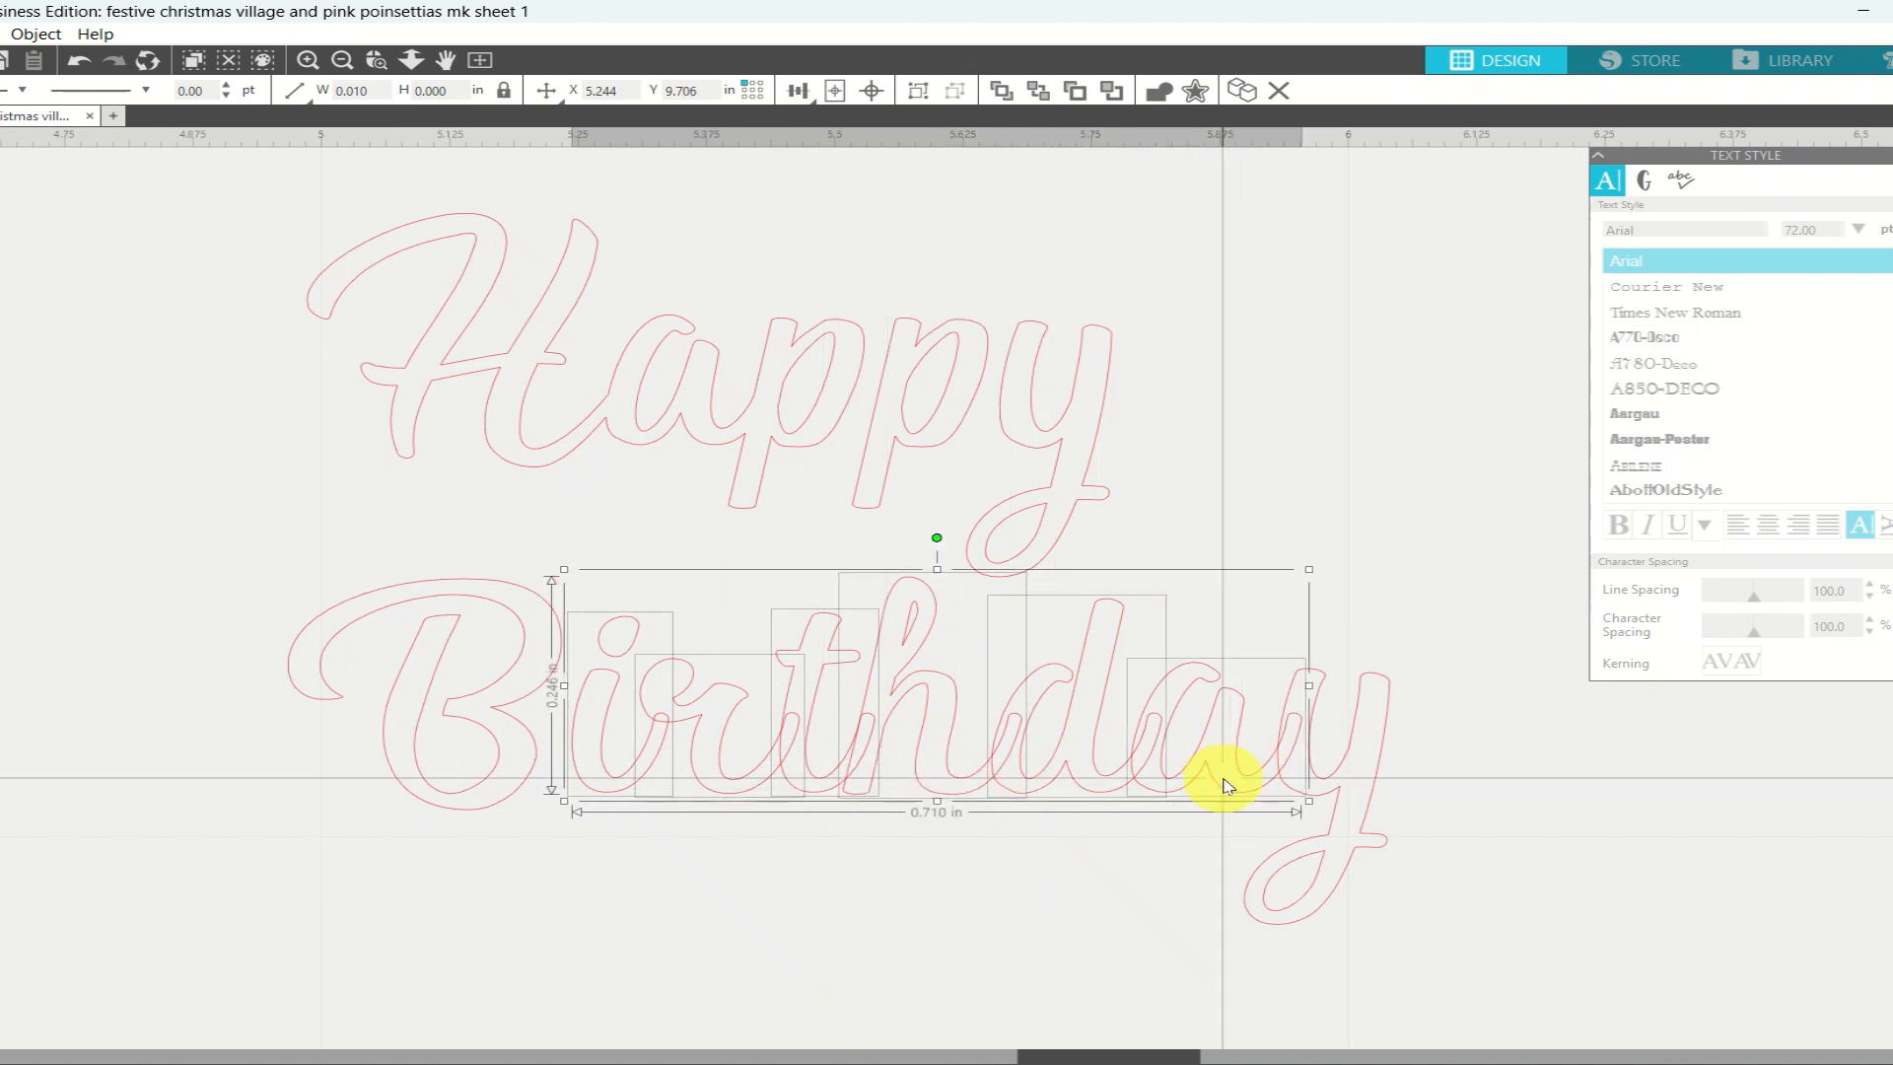
left_click(1333, 800, "shift")
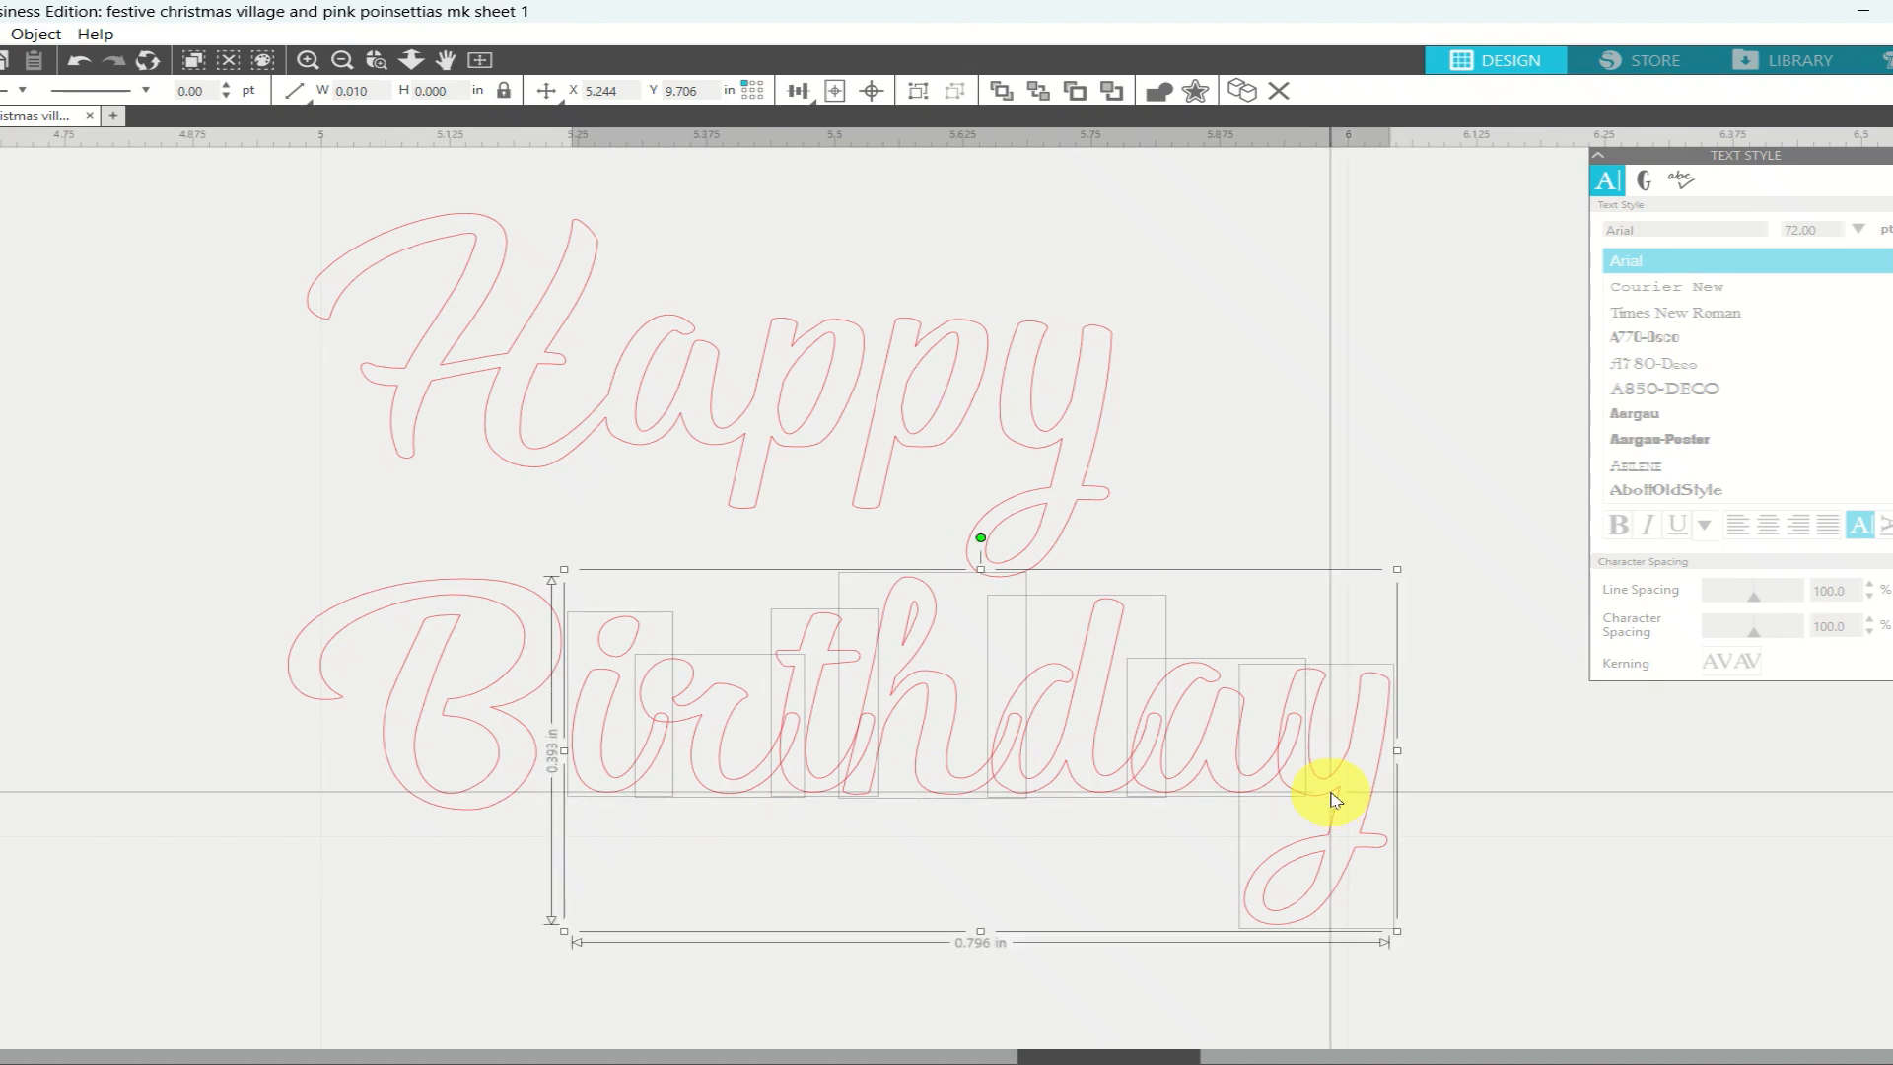
right_click(1333, 798)
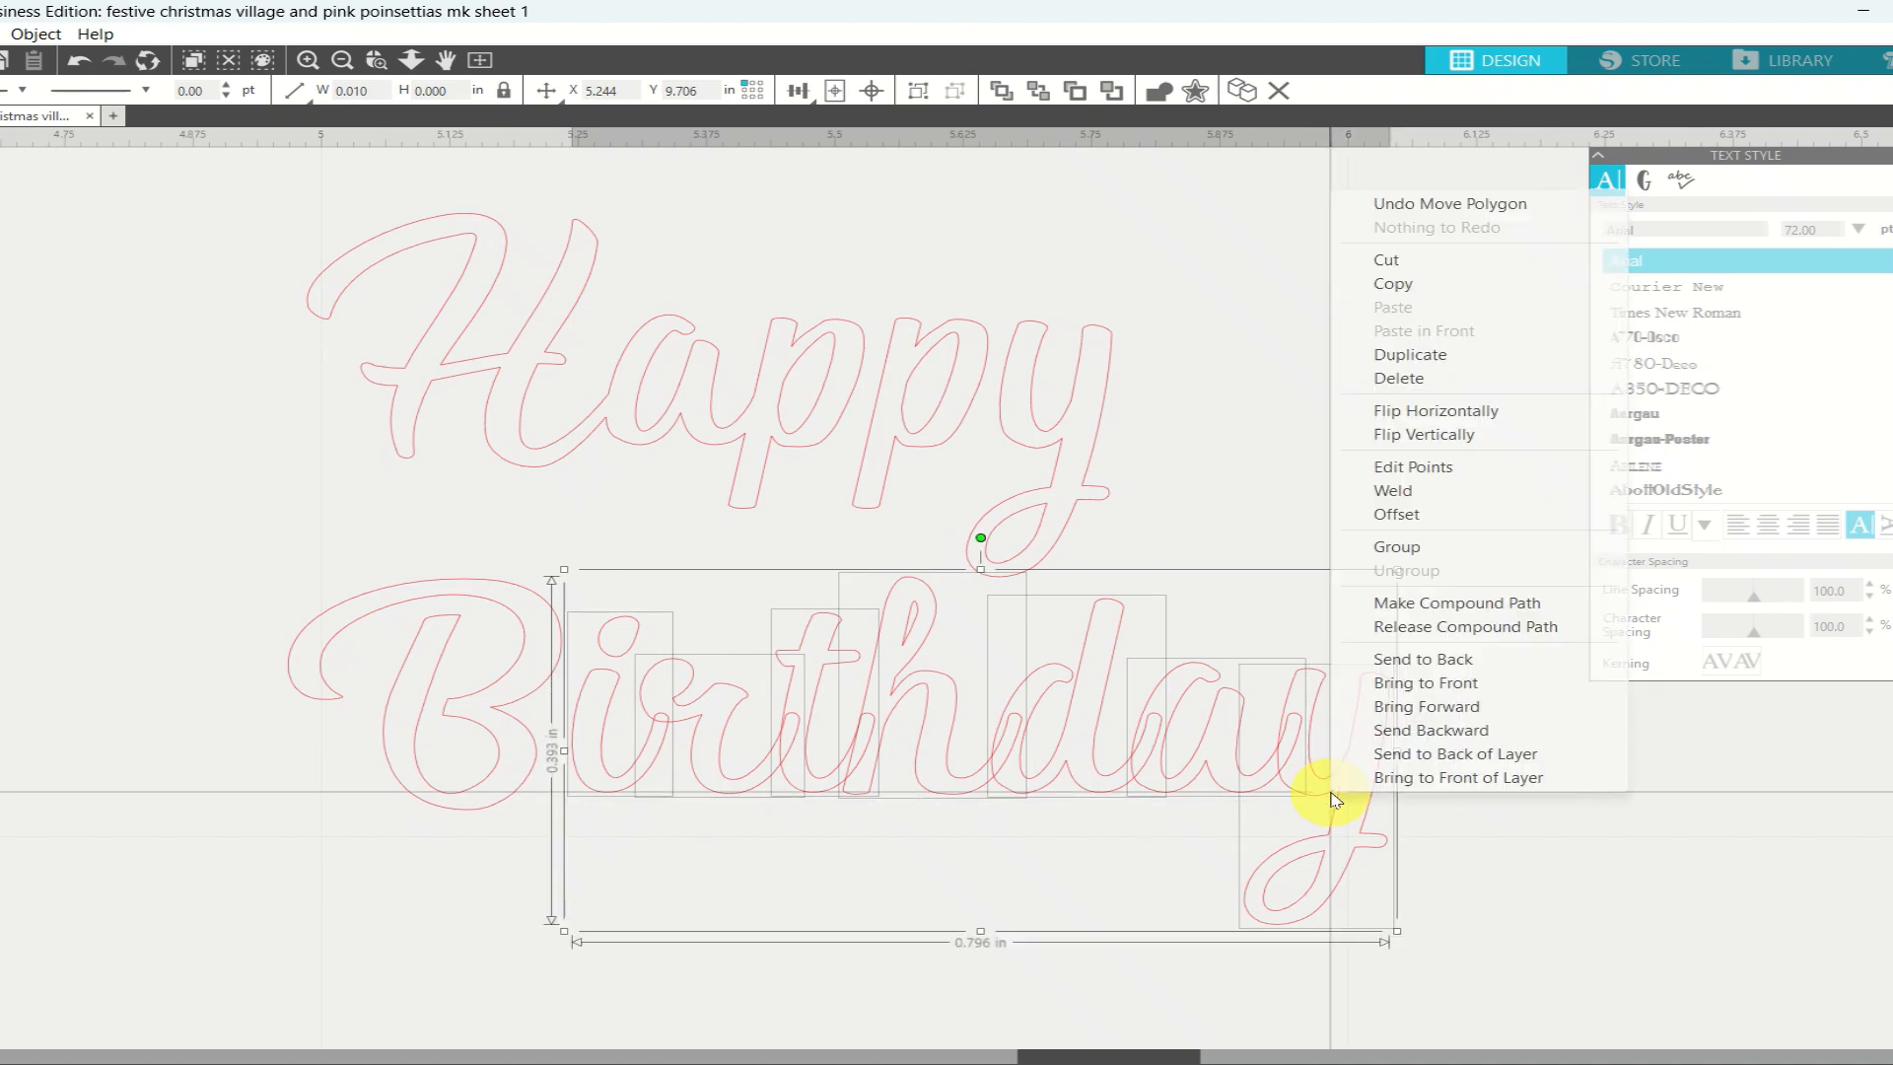
left_click(1393, 491)
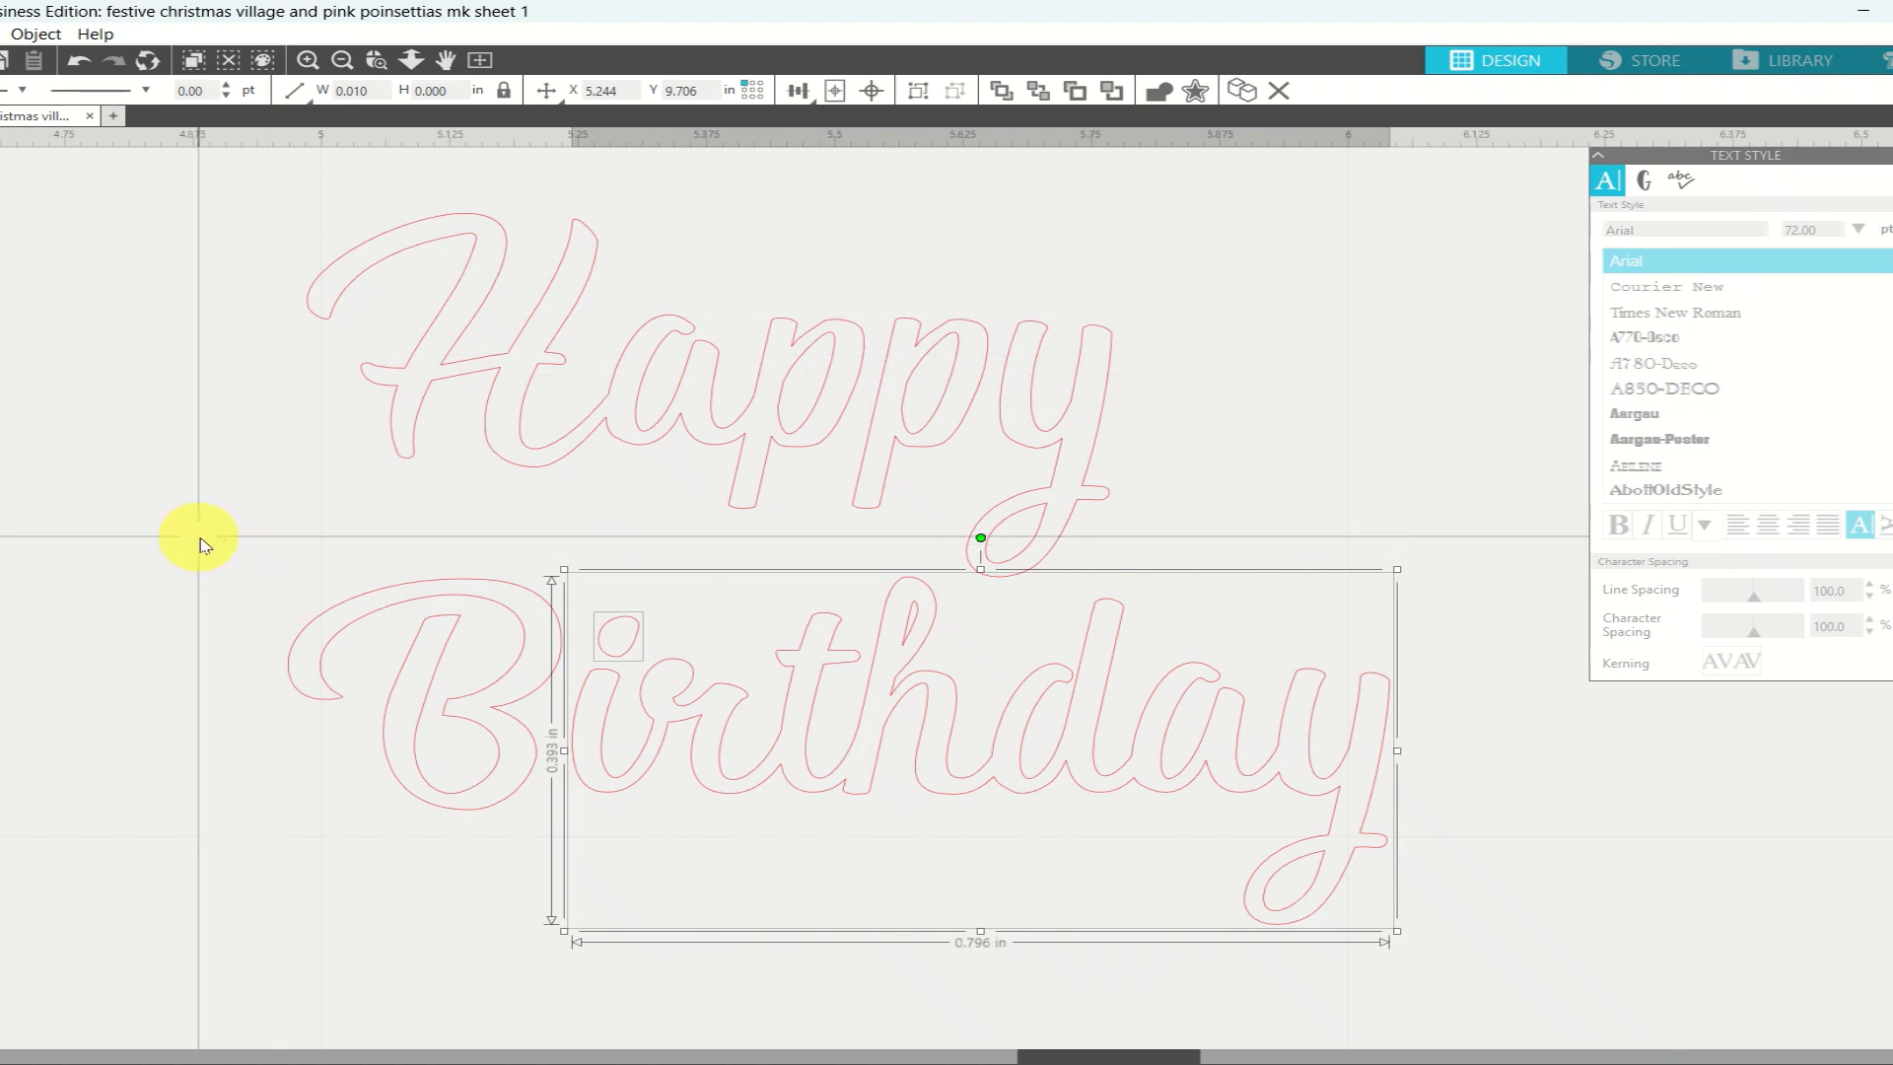
Move the word "Happy" up and to the right, clear of "Birthday"
left_click_drag(198, 549, 1444, 897)
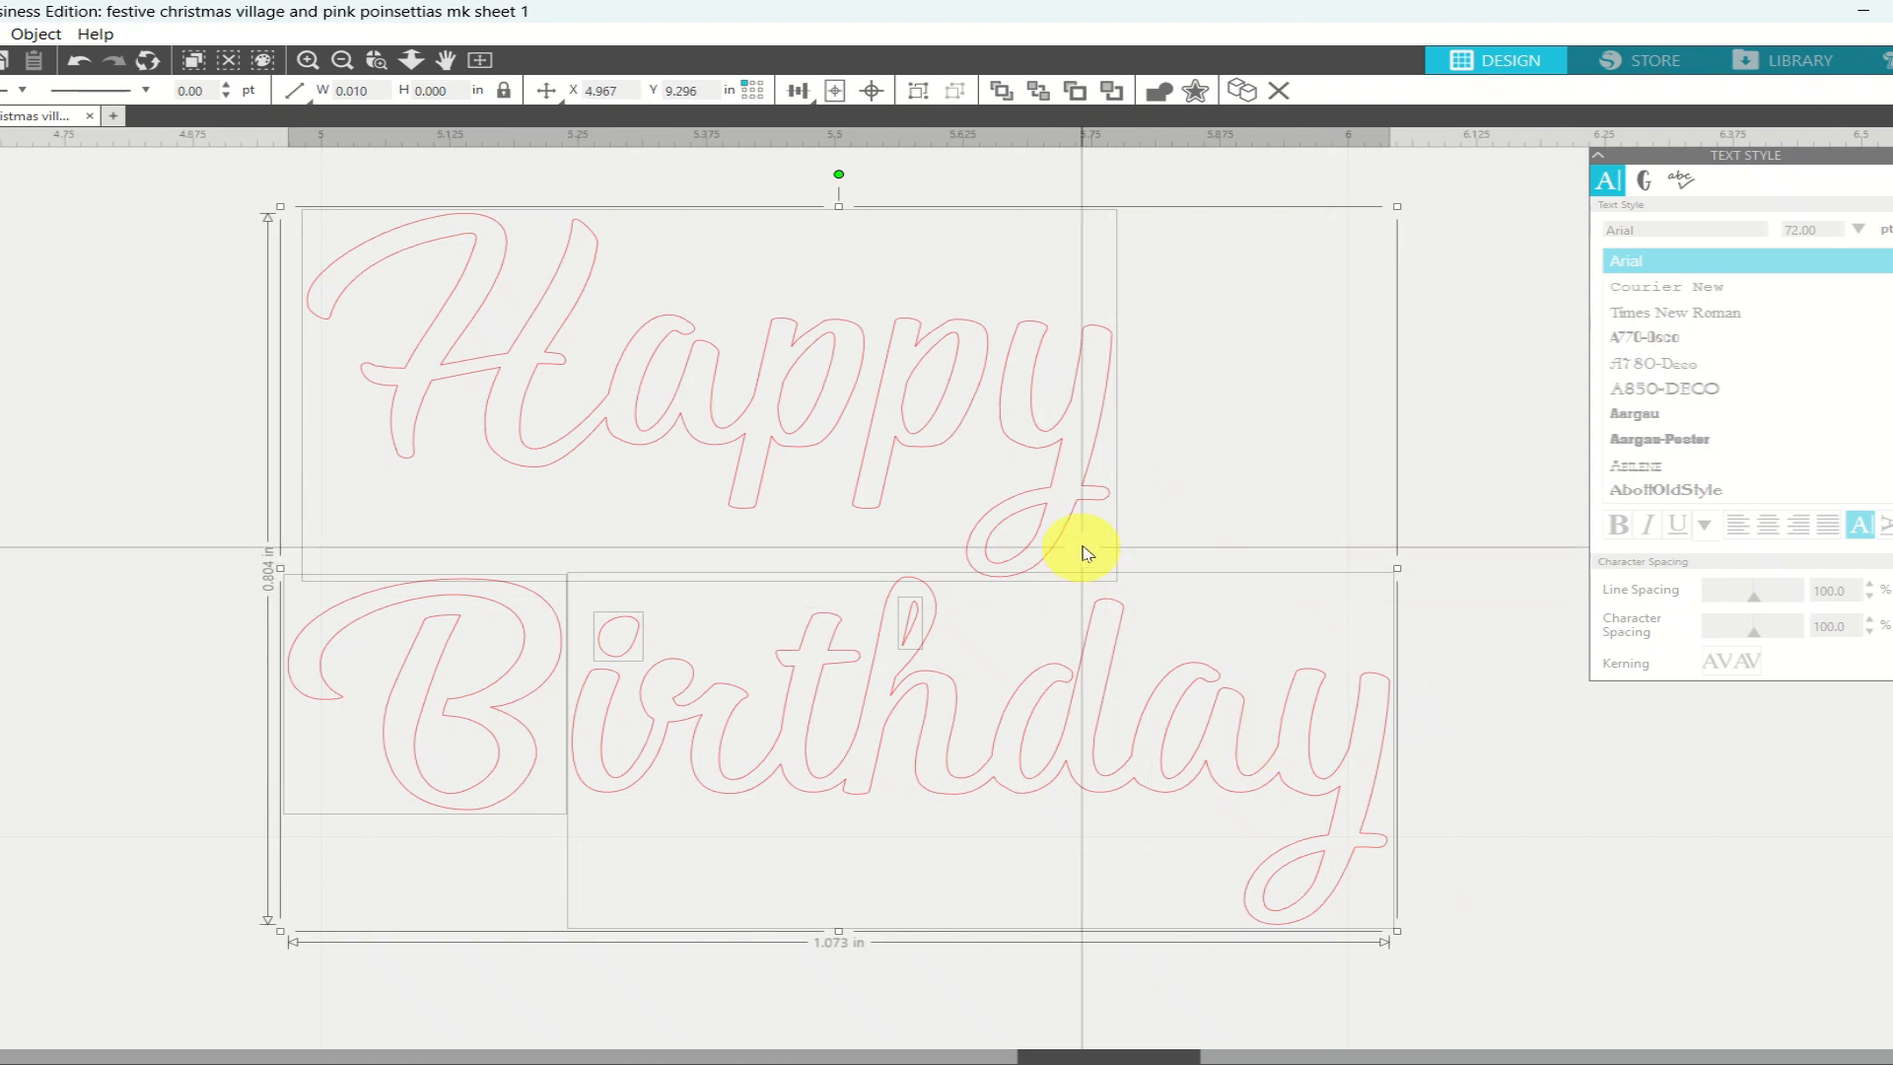
left_click(1493, 498)
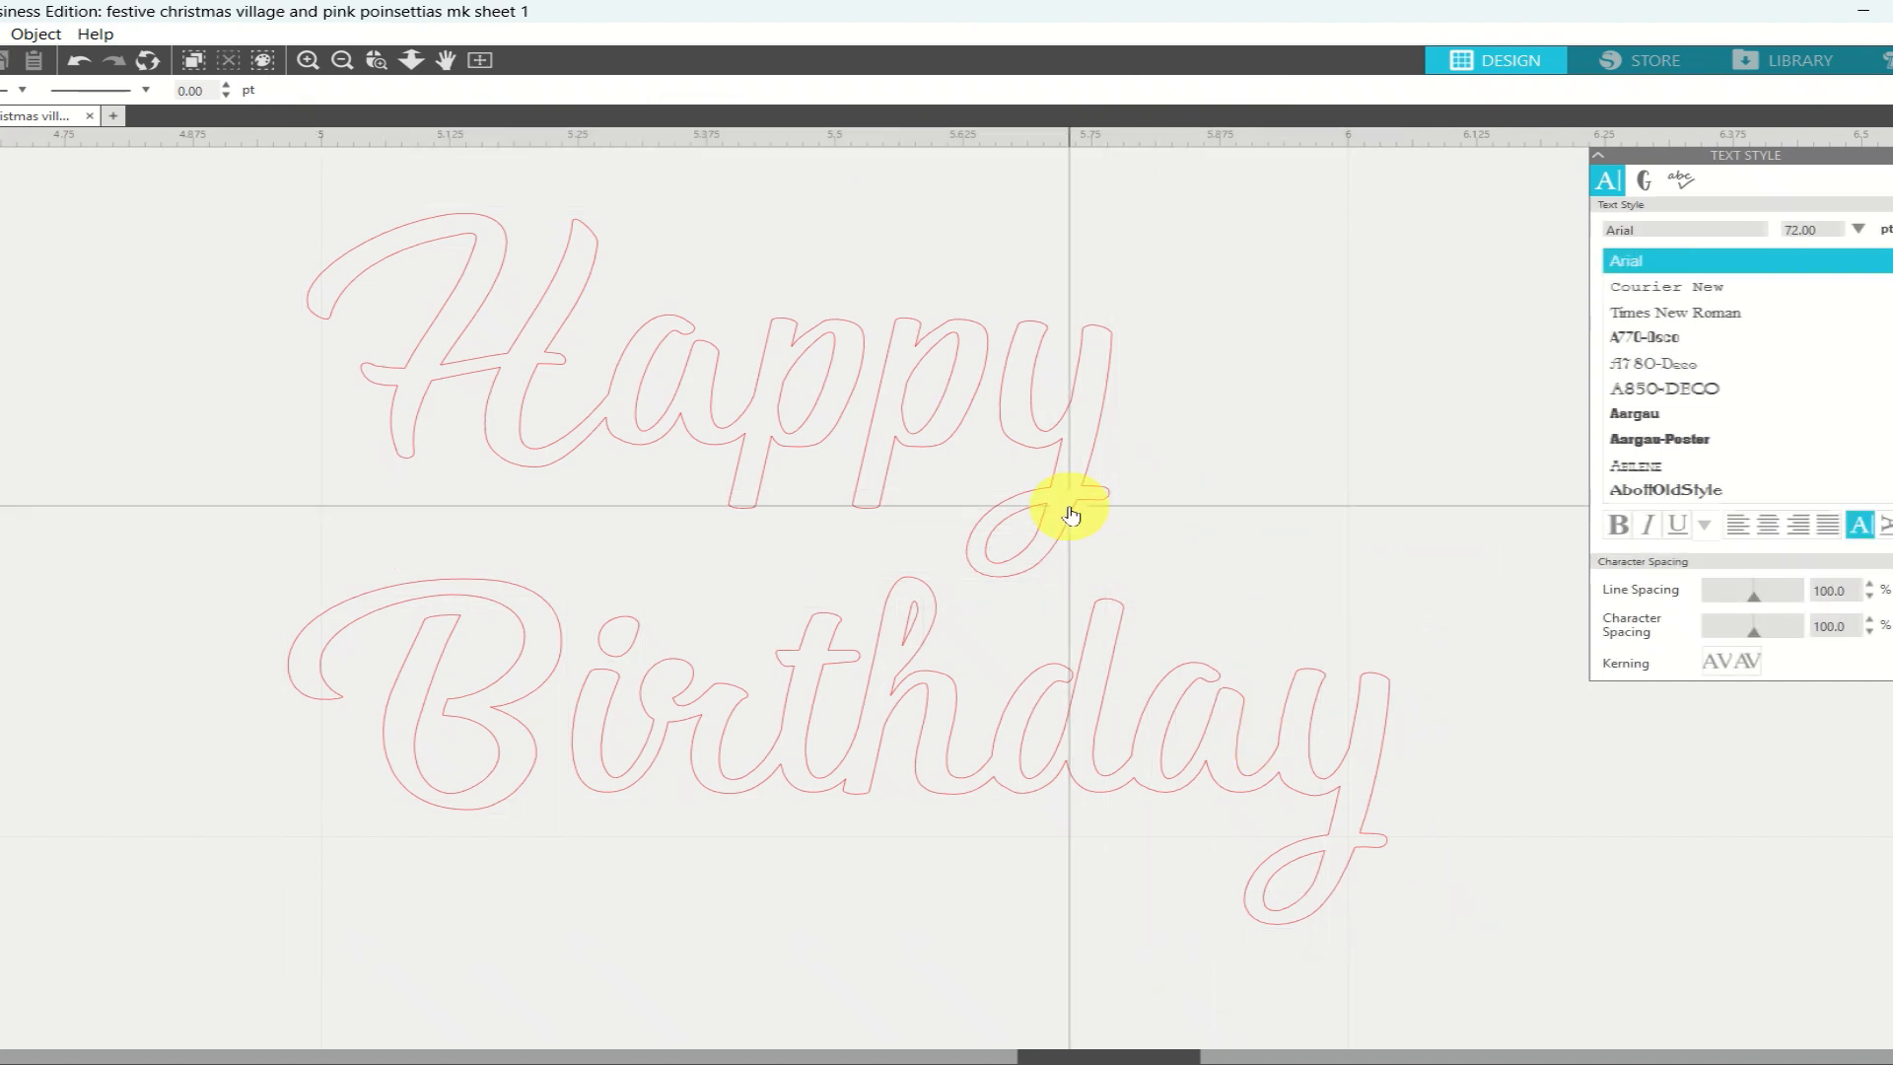
left_click_drag(1071, 514, 1291, 429)
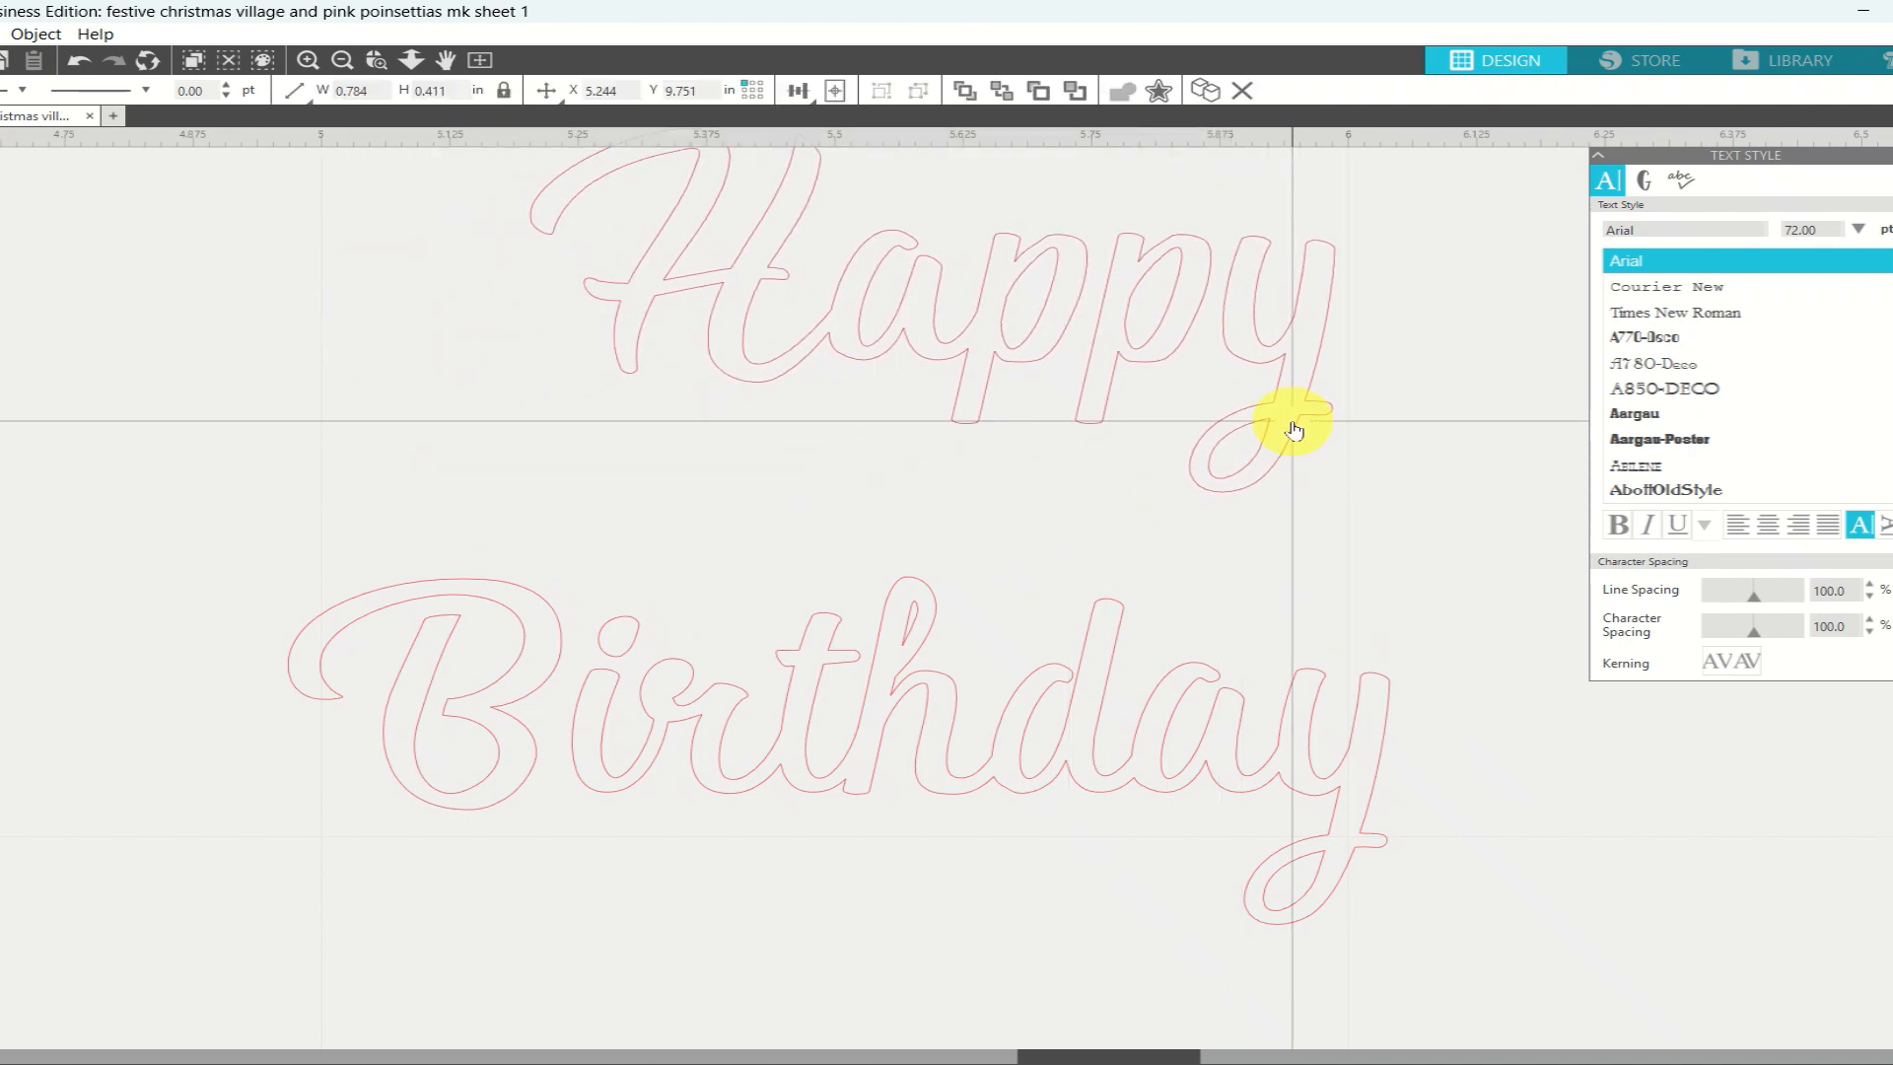
Make all the shapes of "Birthday", including the B, the dot and the inner shape of the h, into one compound path
left_click_drag(198, 529, 1488, 963)
right_click(1329, 874)
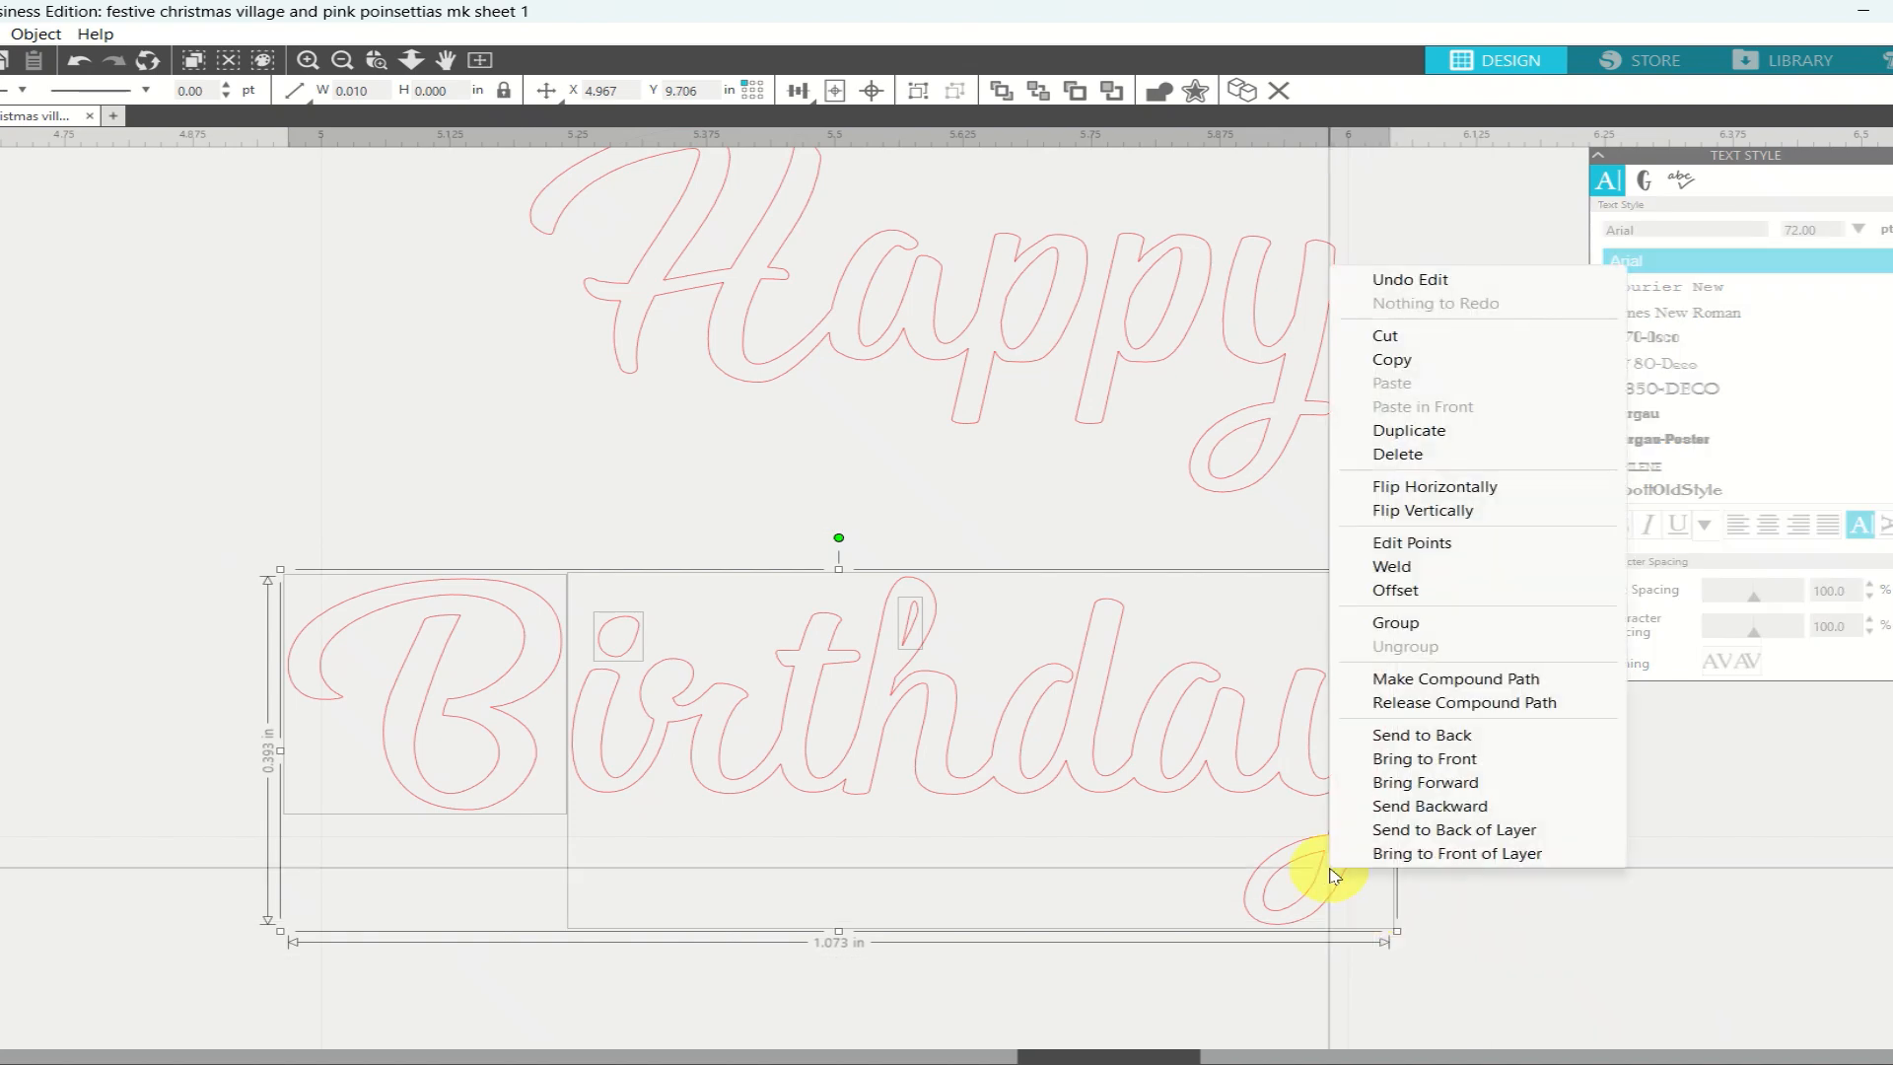
left_click(1438, 680)
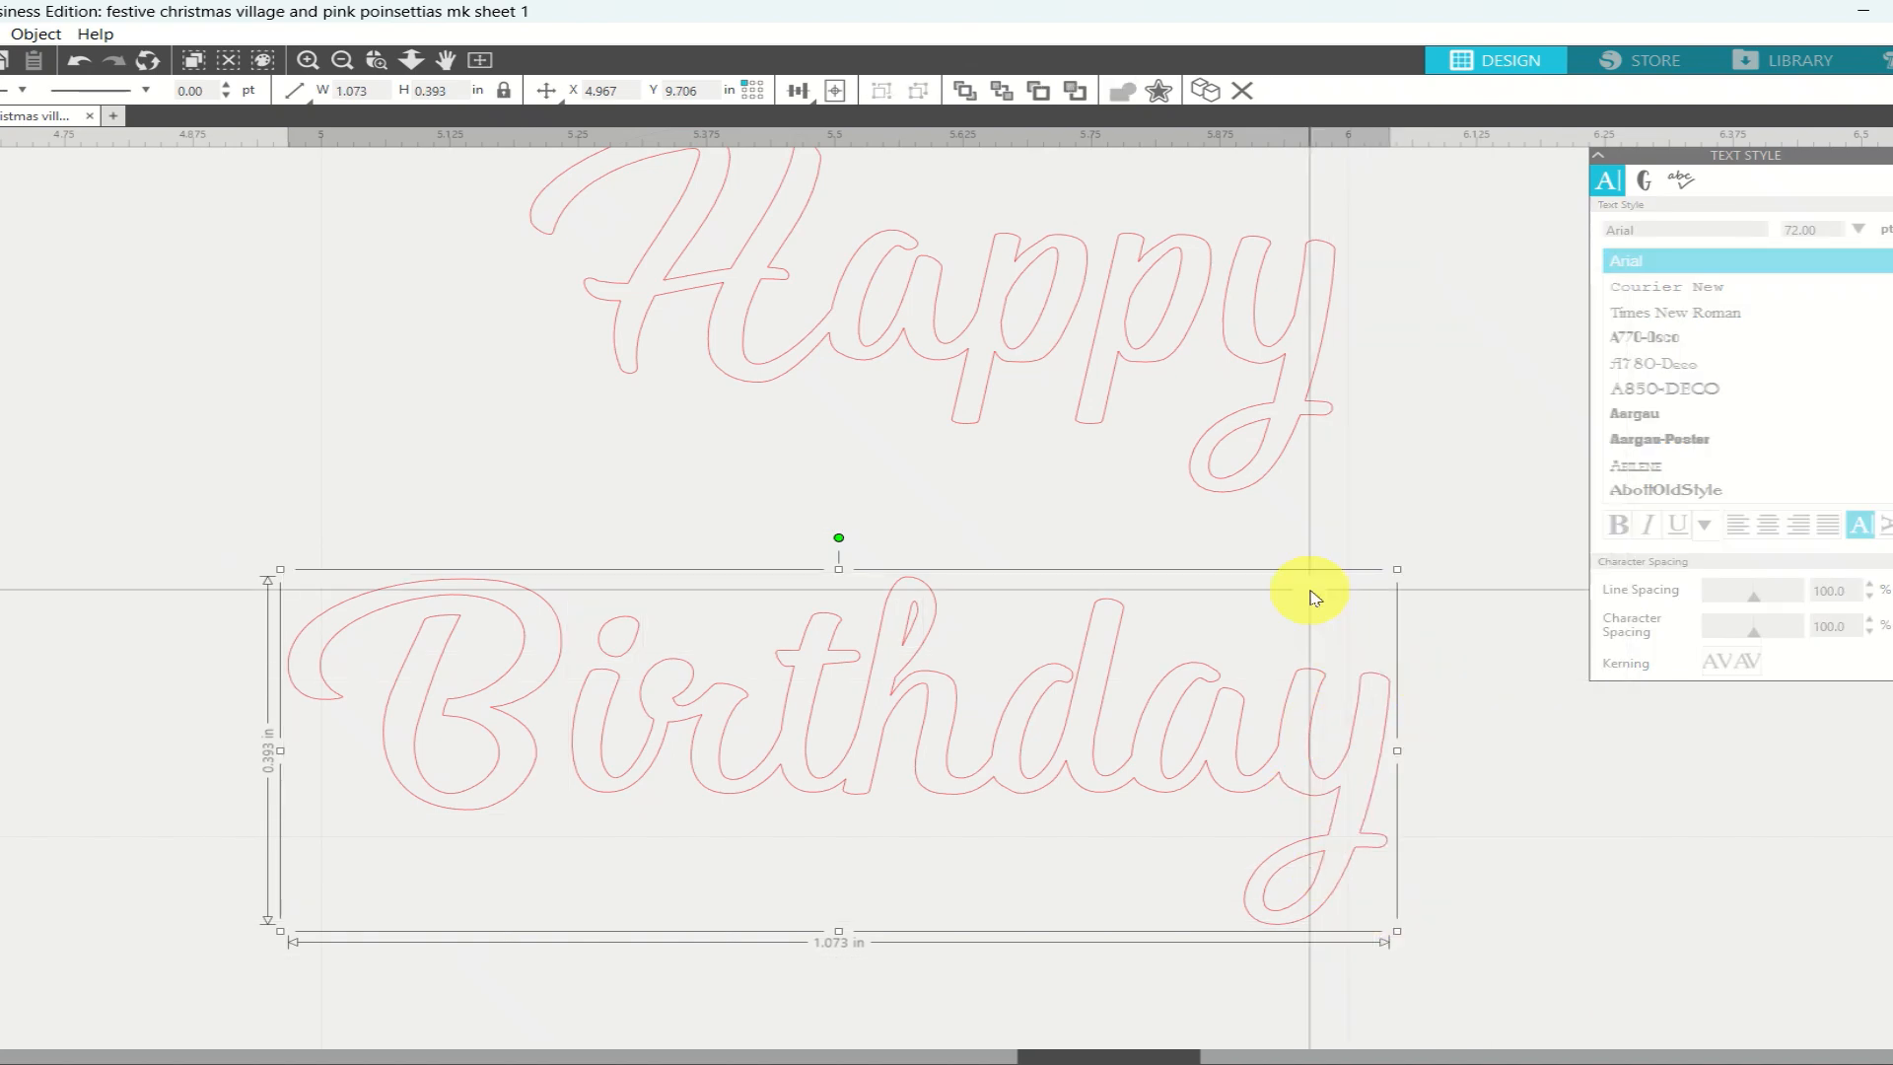
Align the centers of "Happy" and "Birthday" horizontally
left_click(1249, 478, "shift")
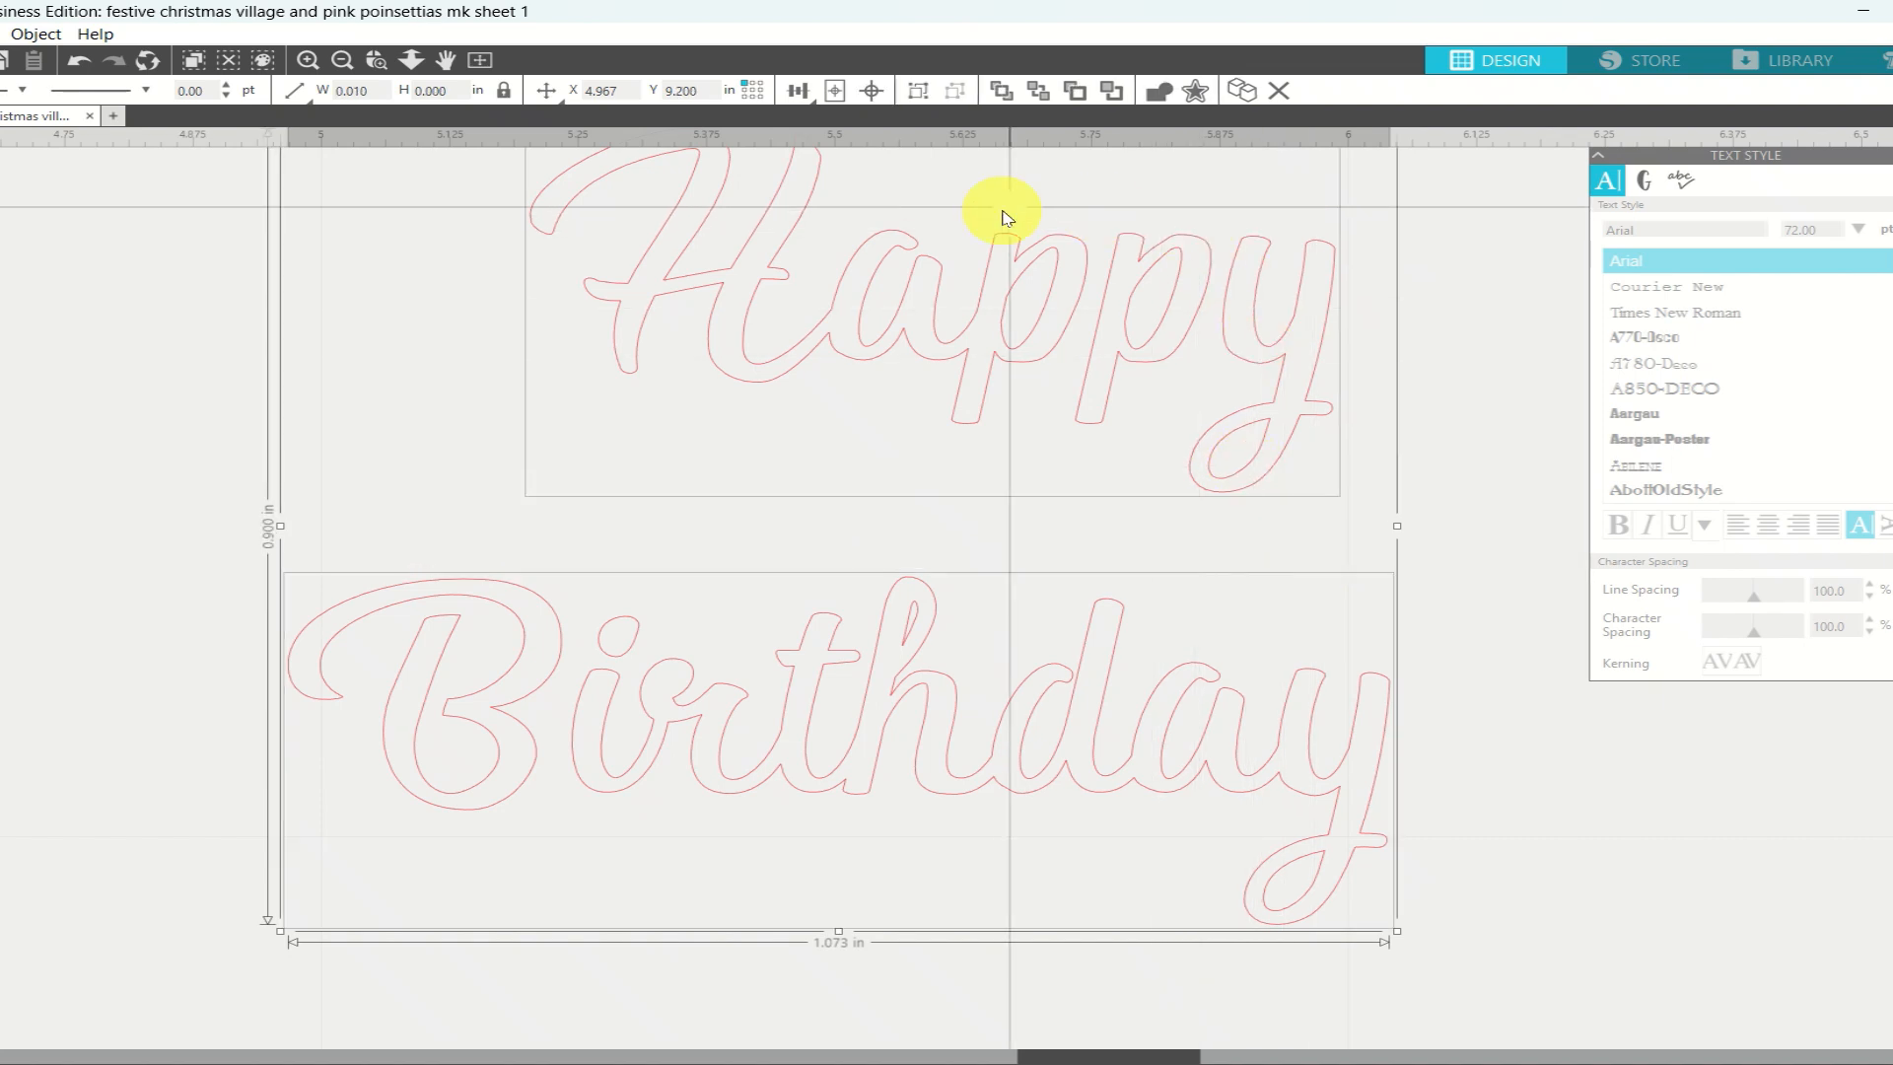
left_click(798, 90)
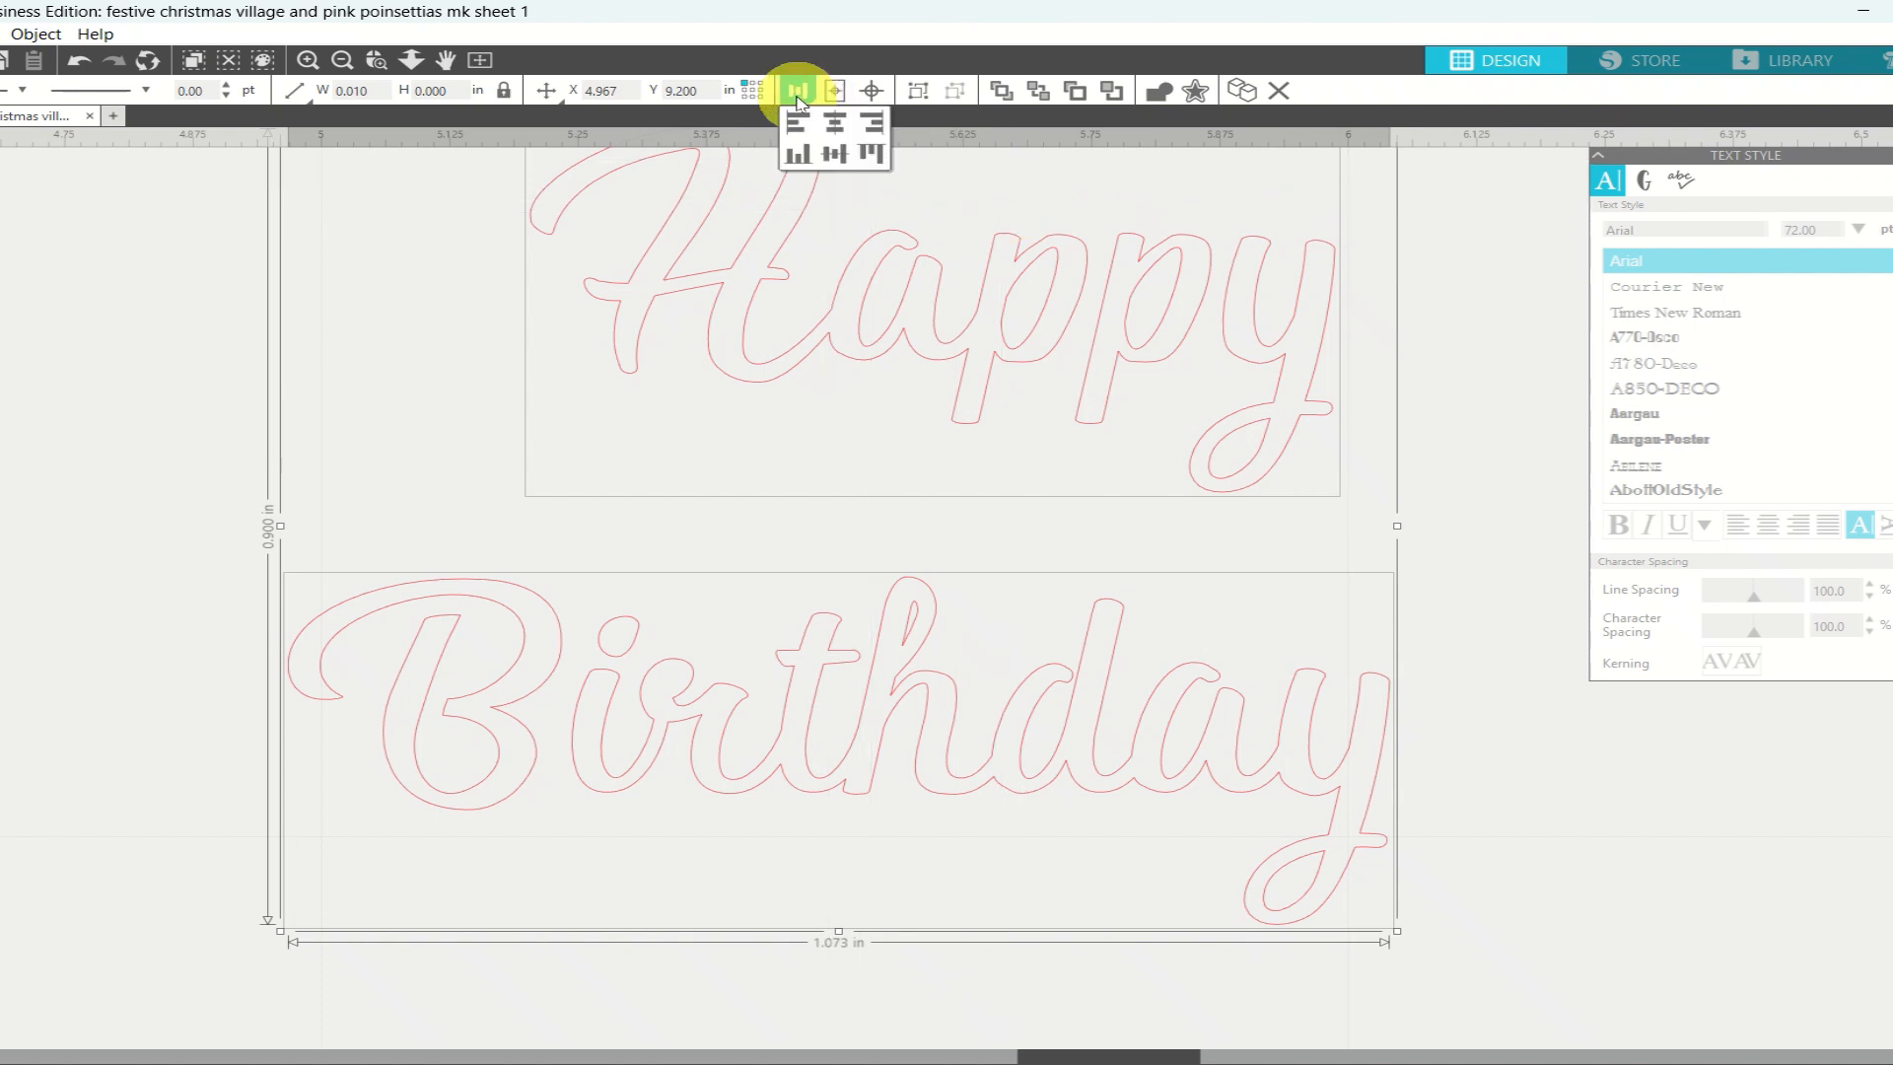
left_click(834, 123)
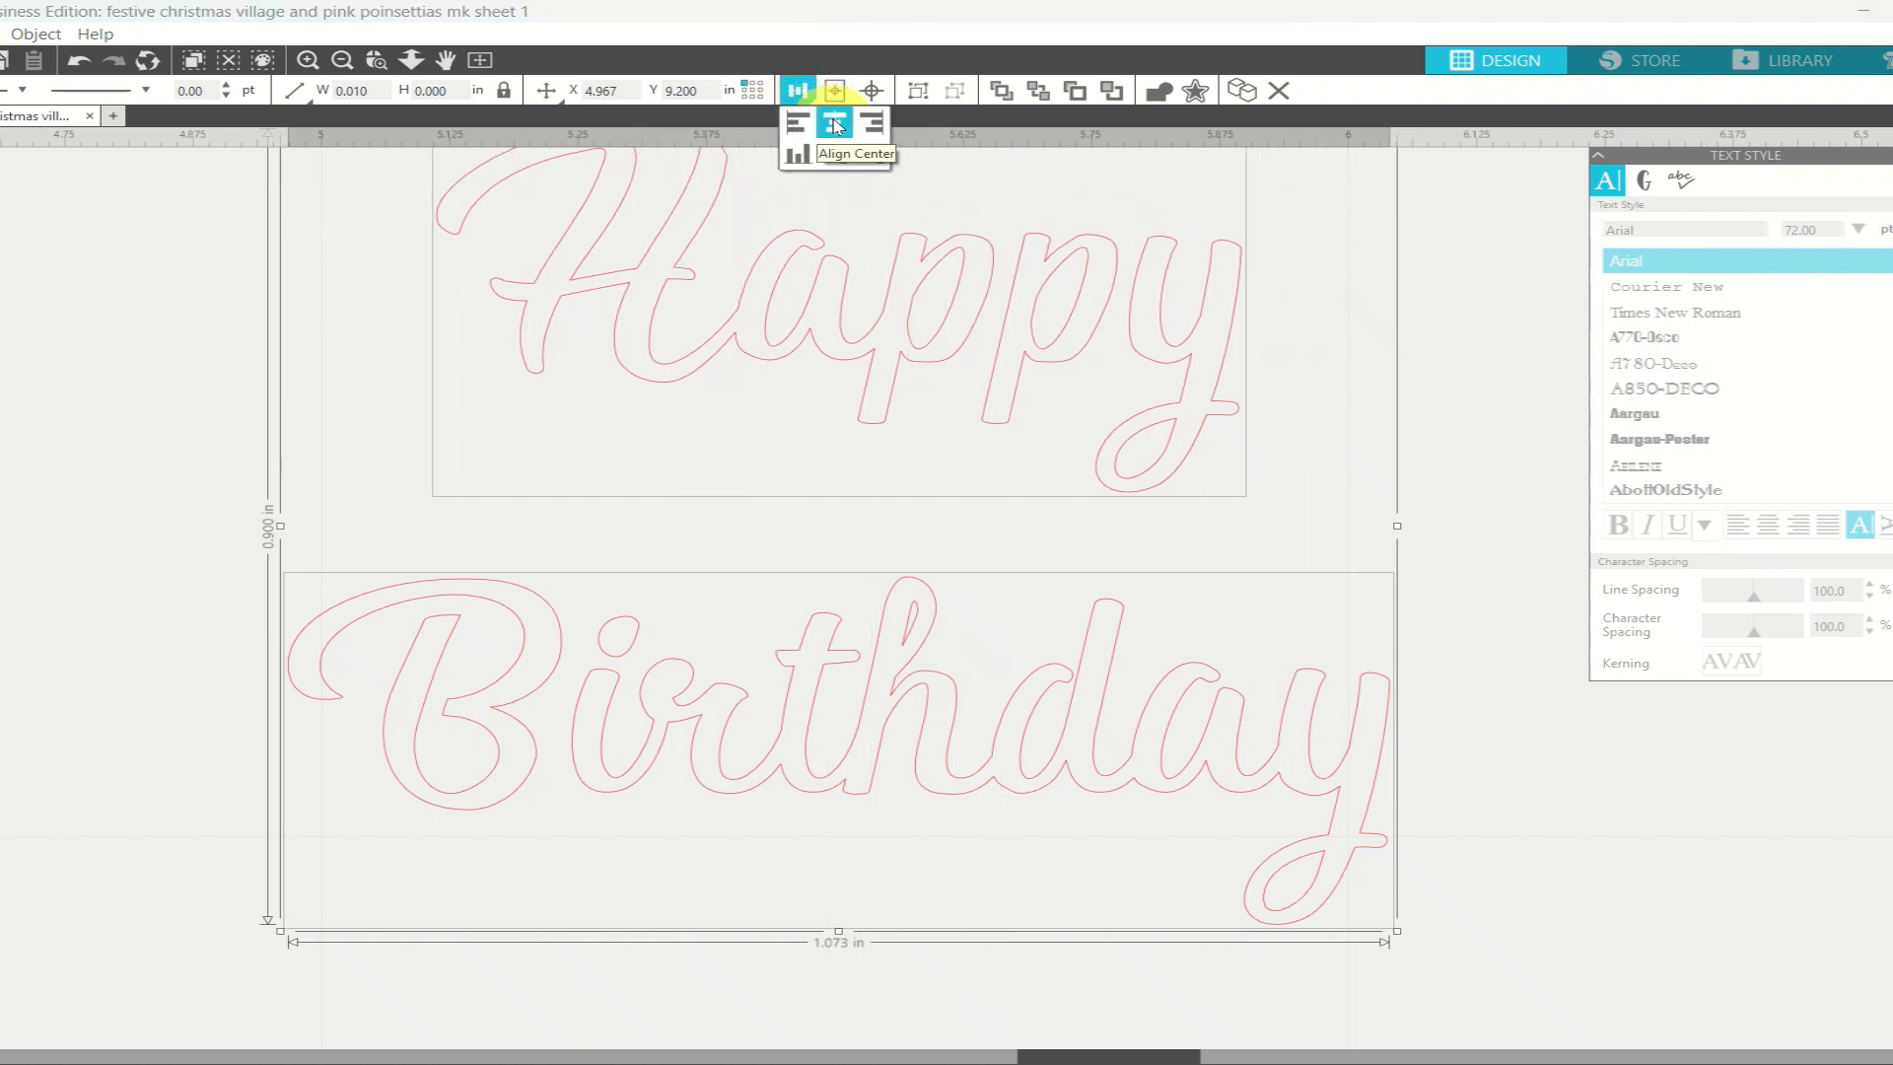
left_click(1435, 473)
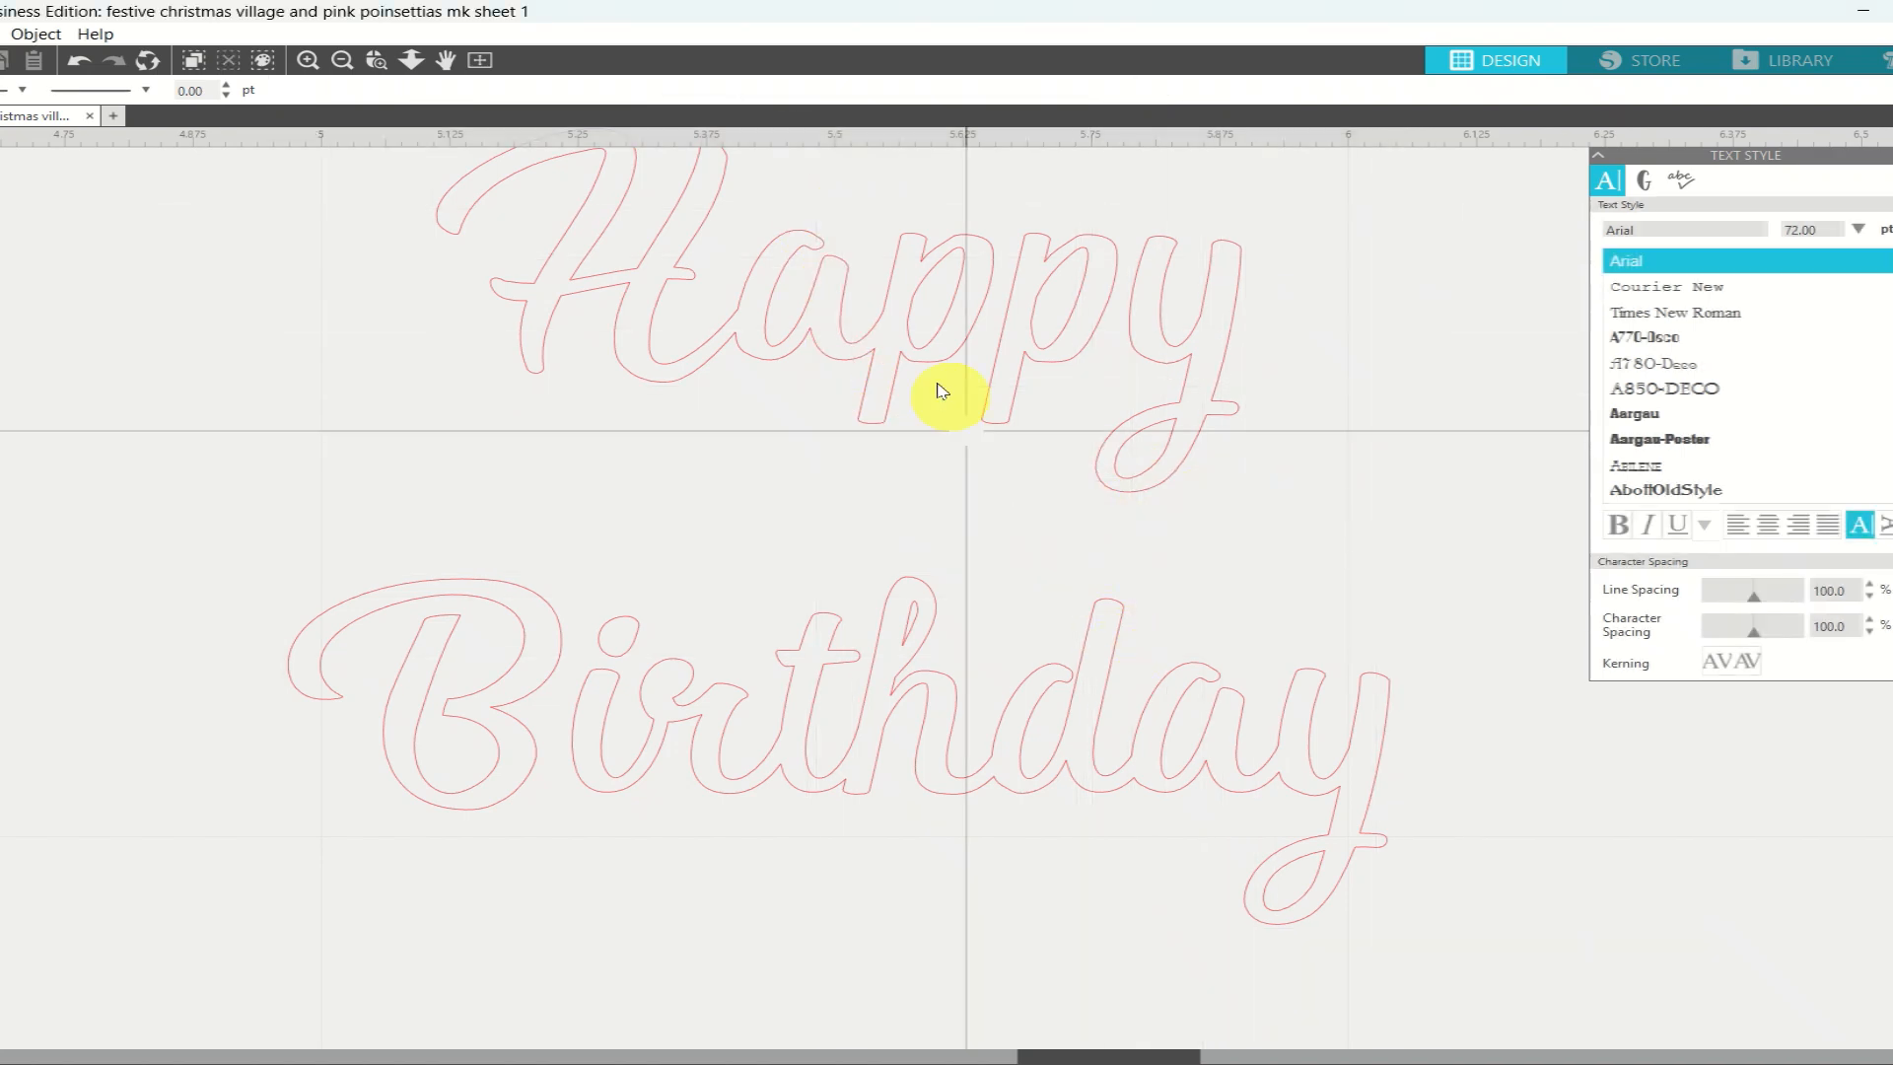
Move "Happy" down close above "Birthday", to about X 5.137, Y 9.331 in
left_click(1006, 411)
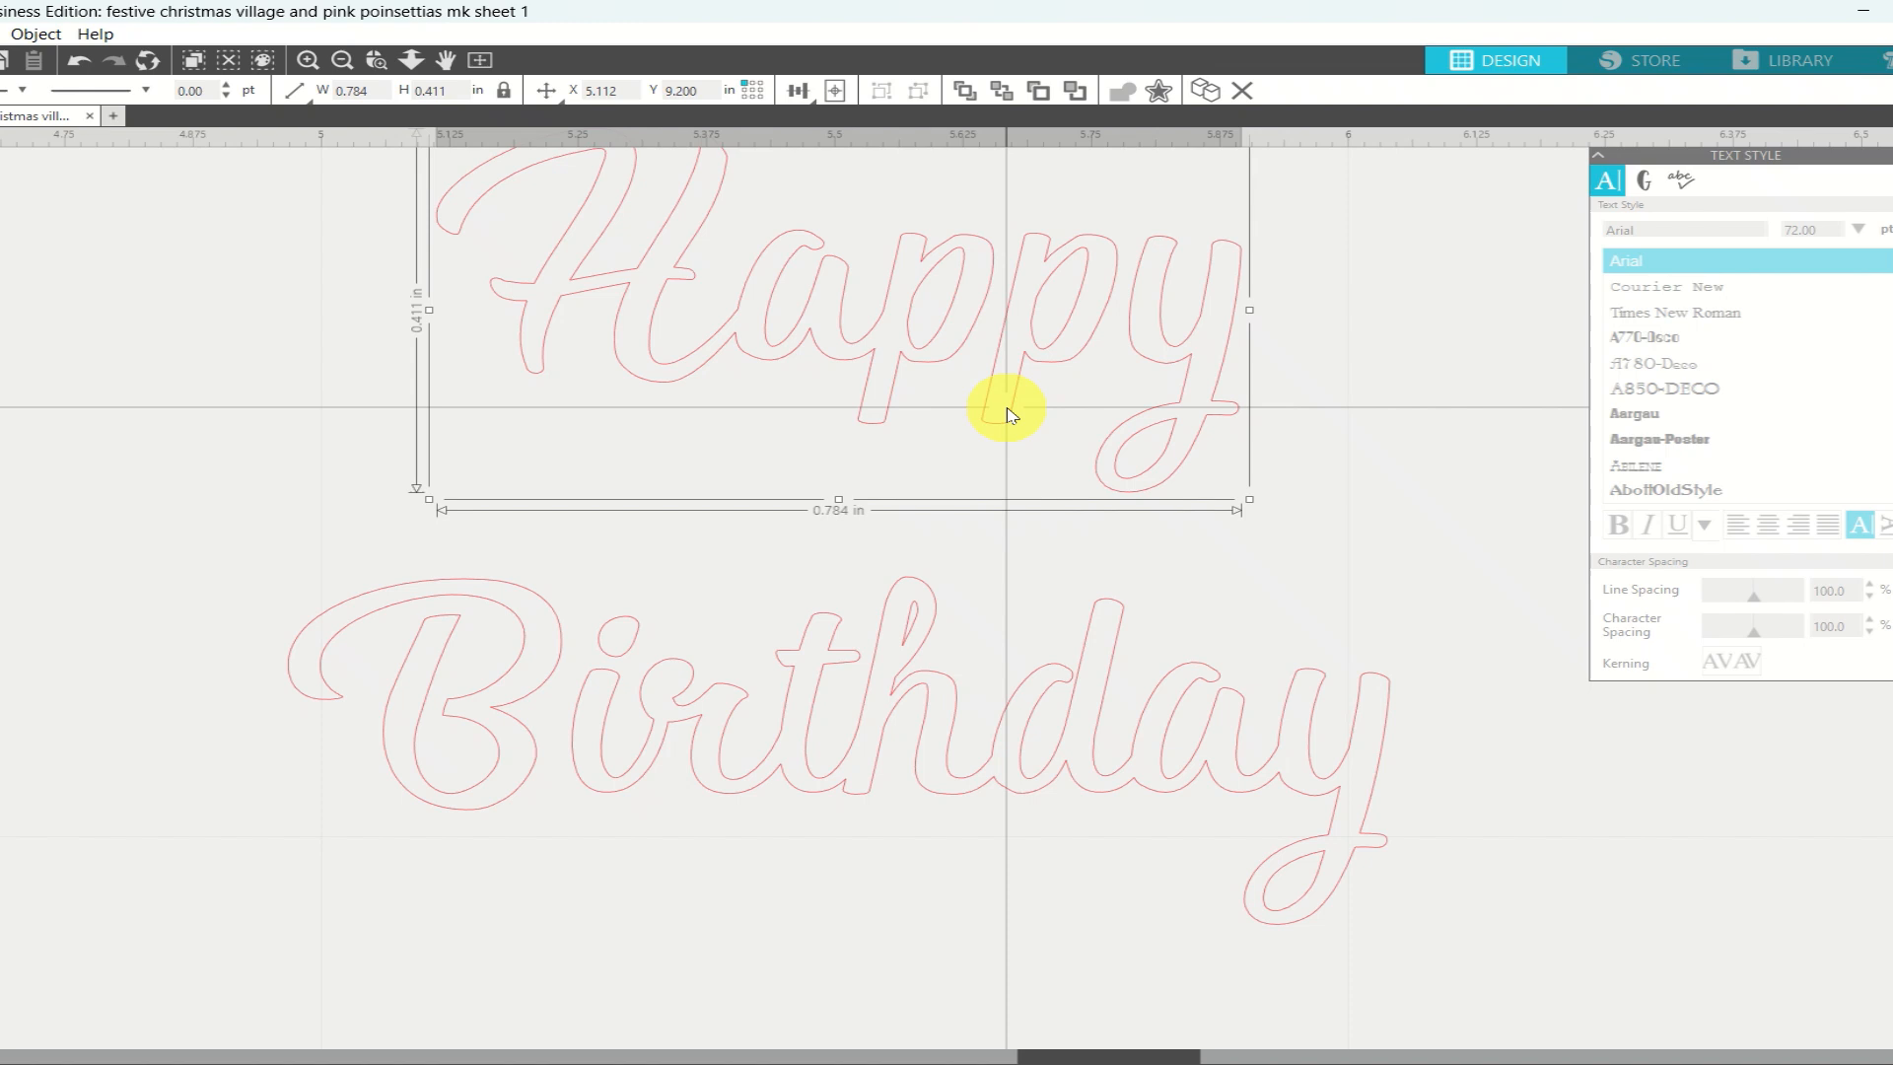
key("Down")
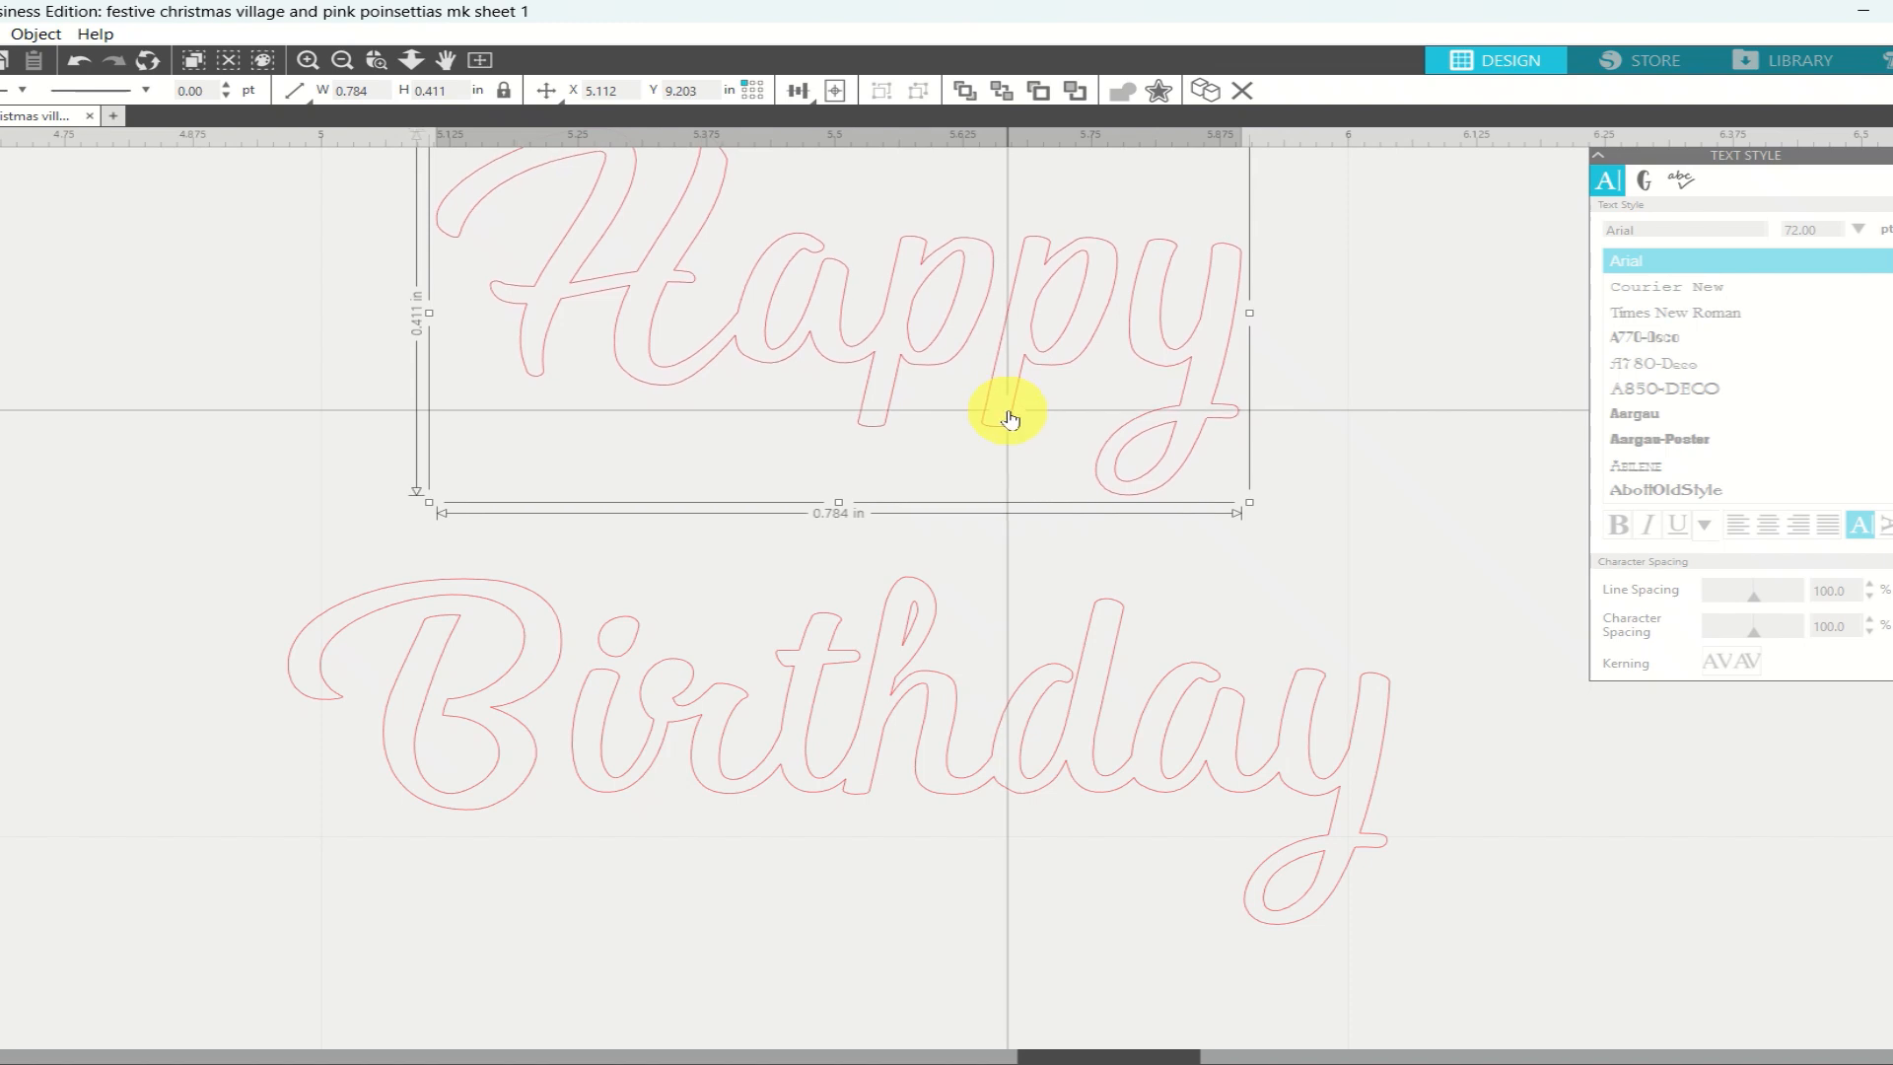
left_click_drag(1009, 414, 1039, 537)
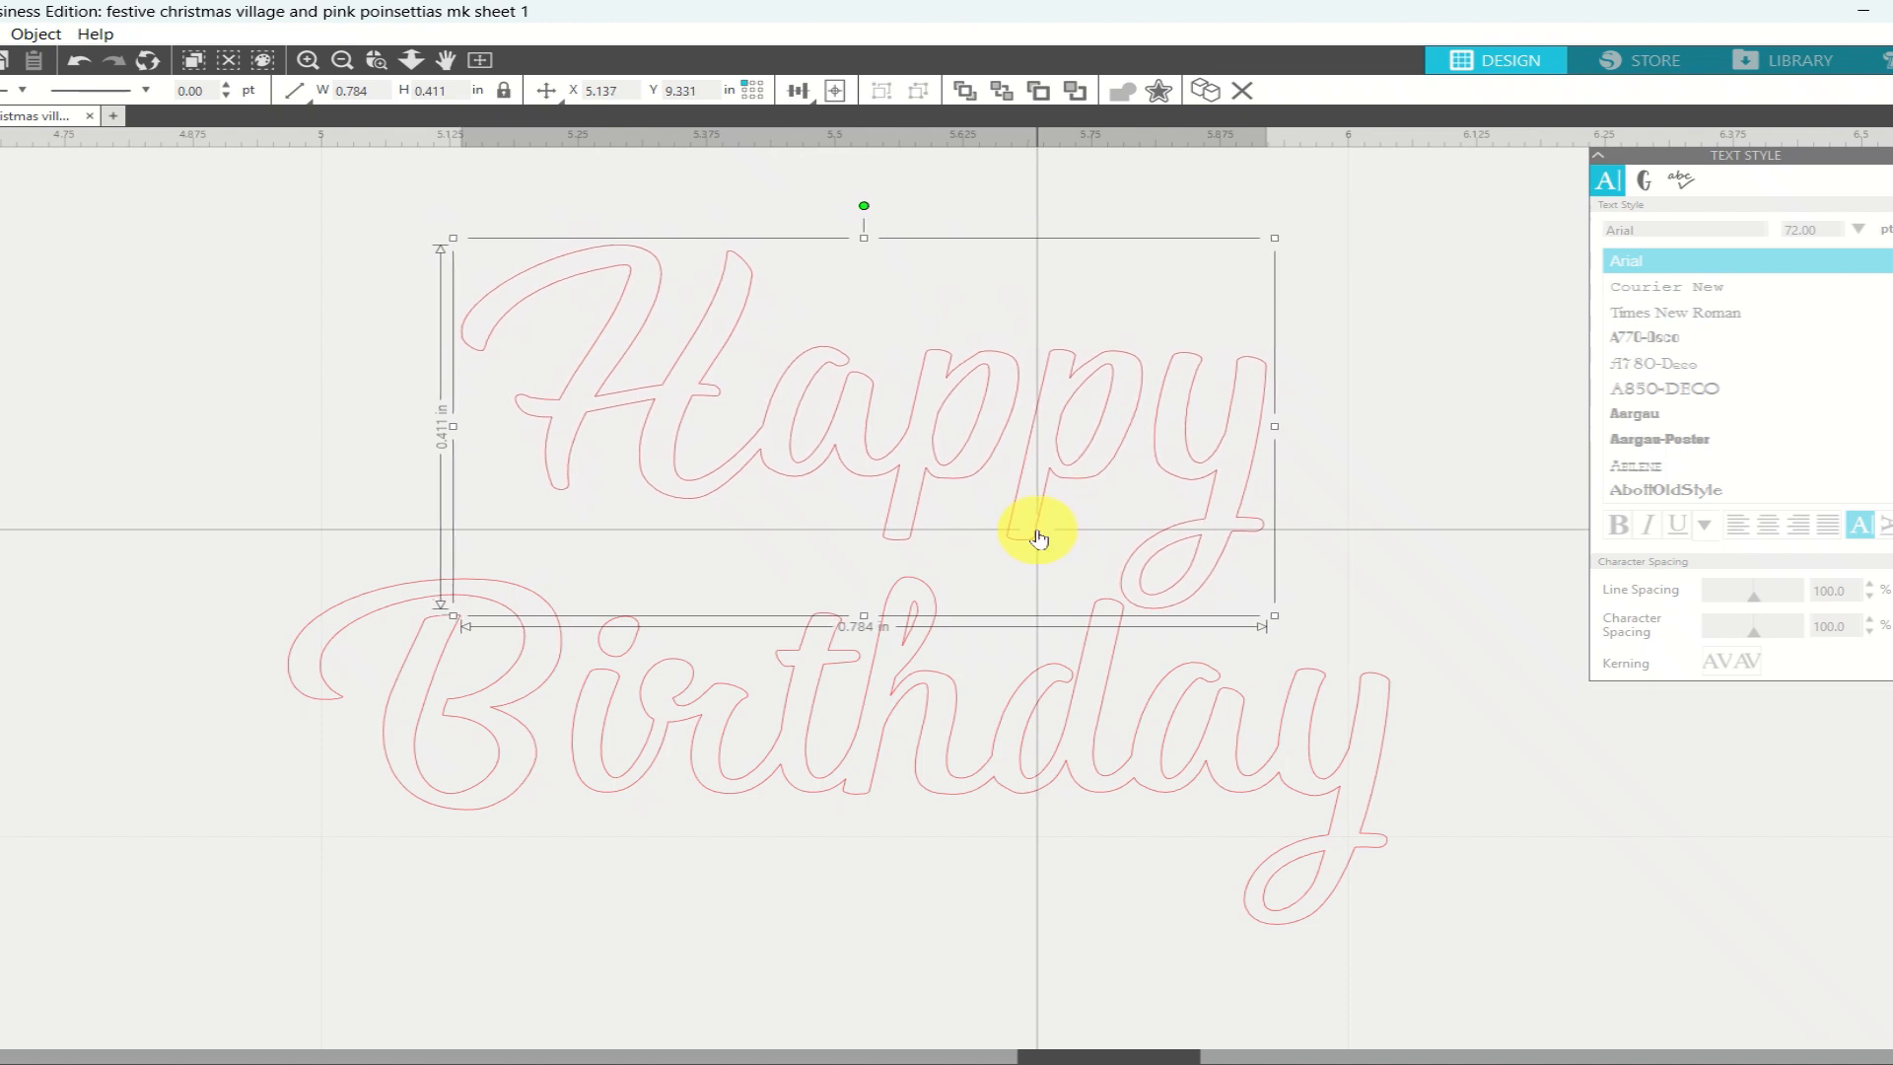
Center "Happy" horizontally over "Birthday" again at its lowered position
left_click(865, 710, "shift")
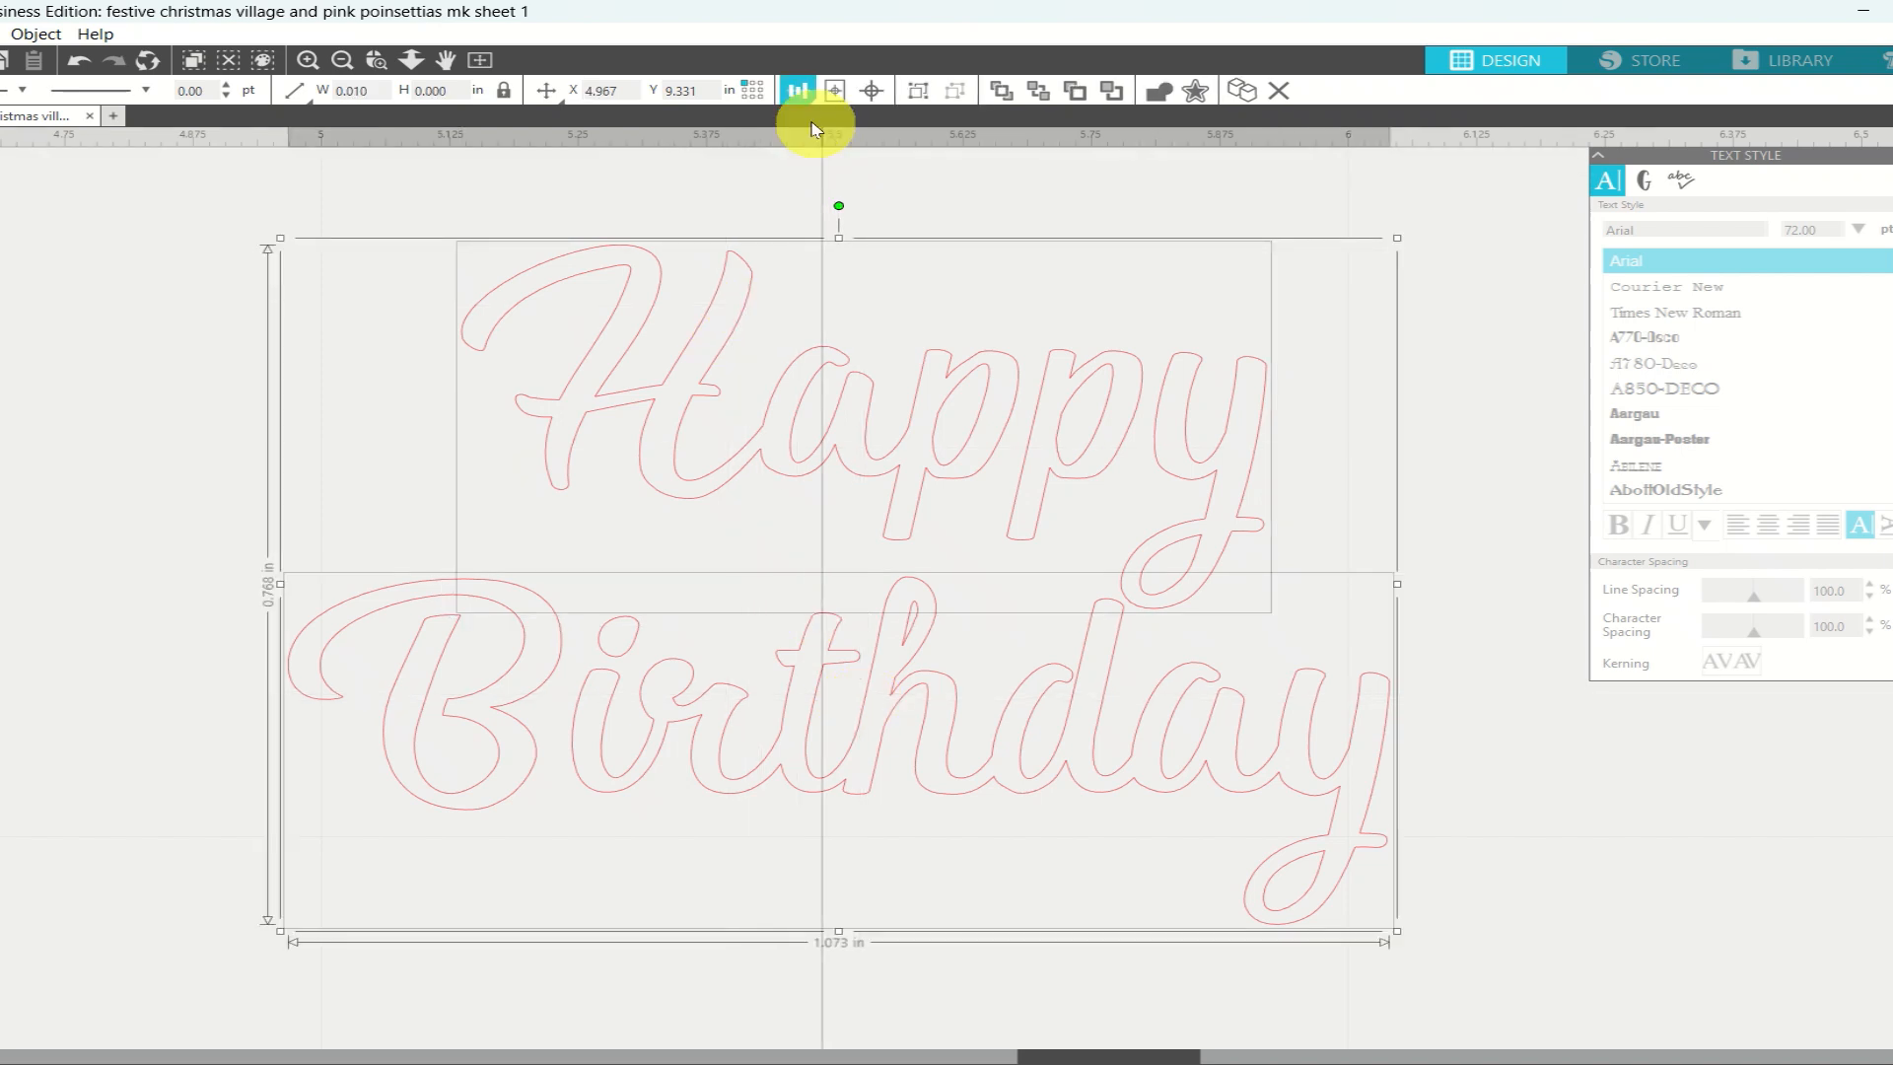
left_click(797, 91)
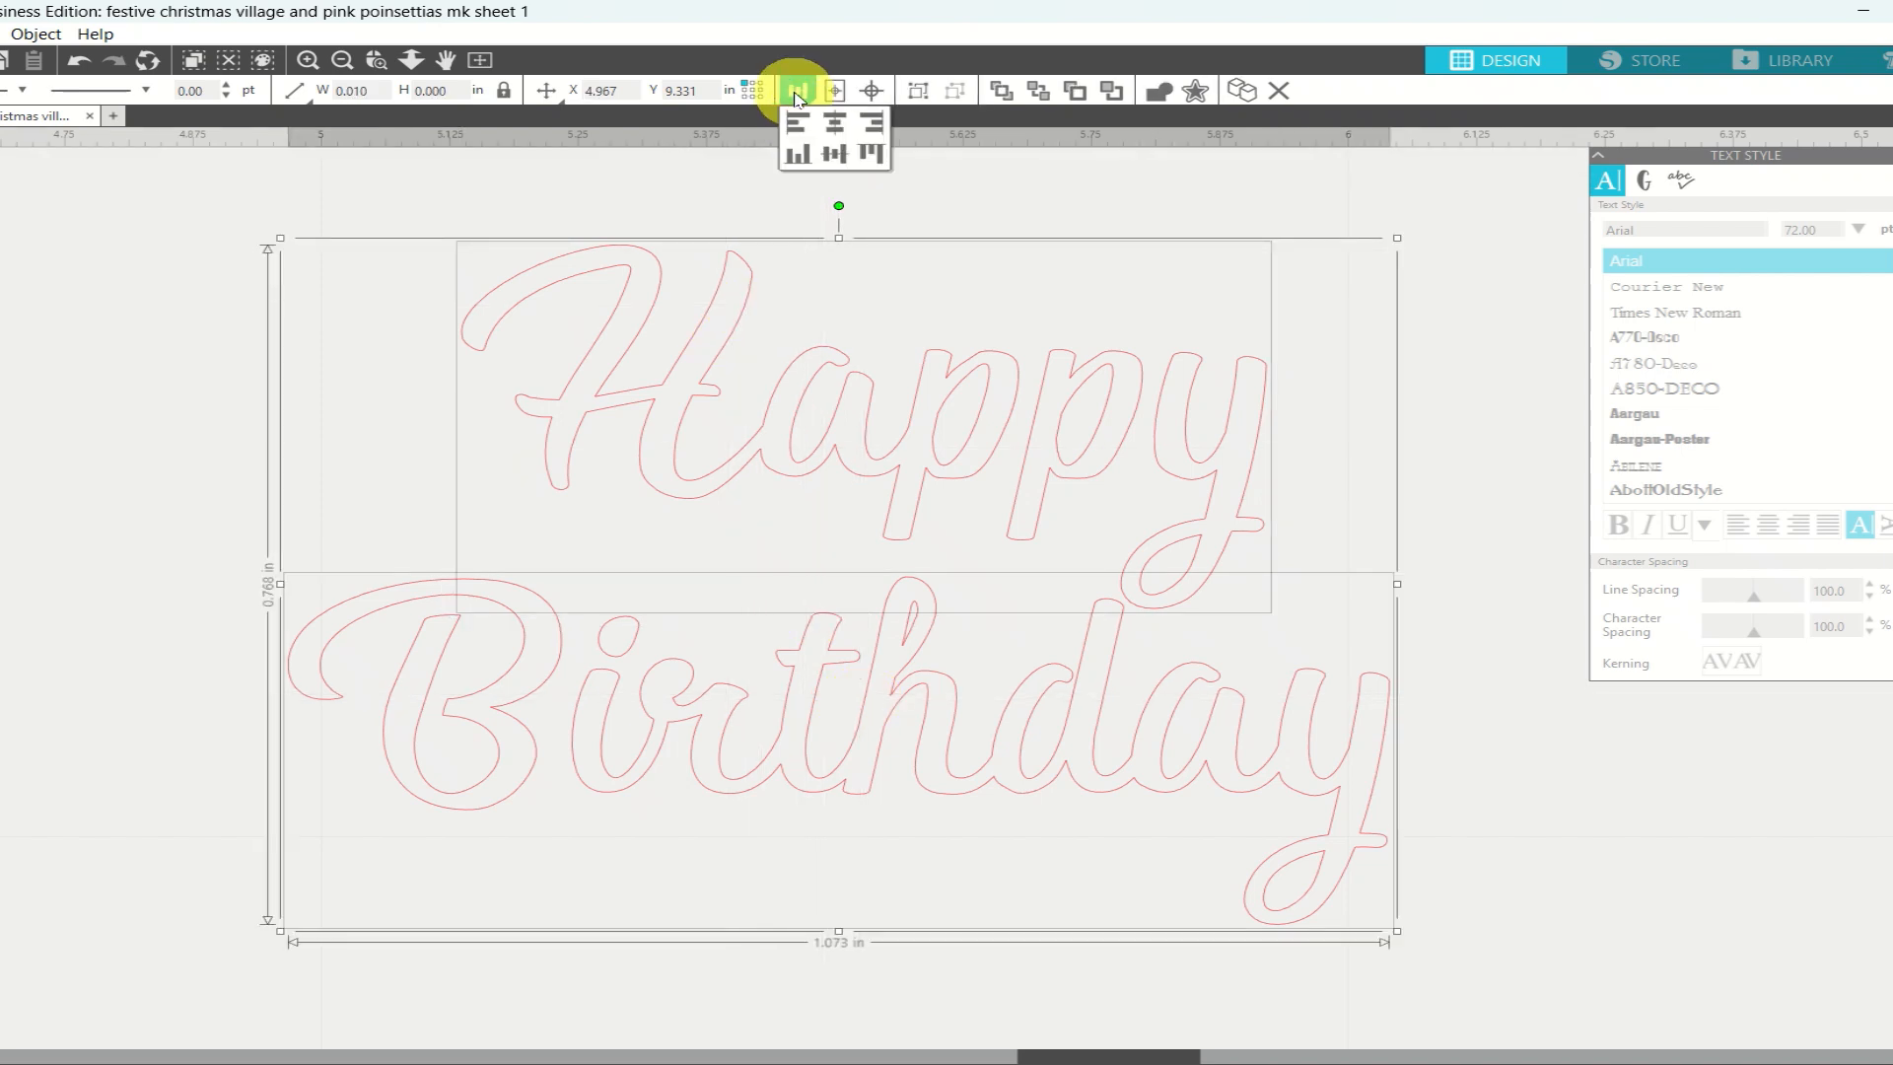
left_click(836, 126)
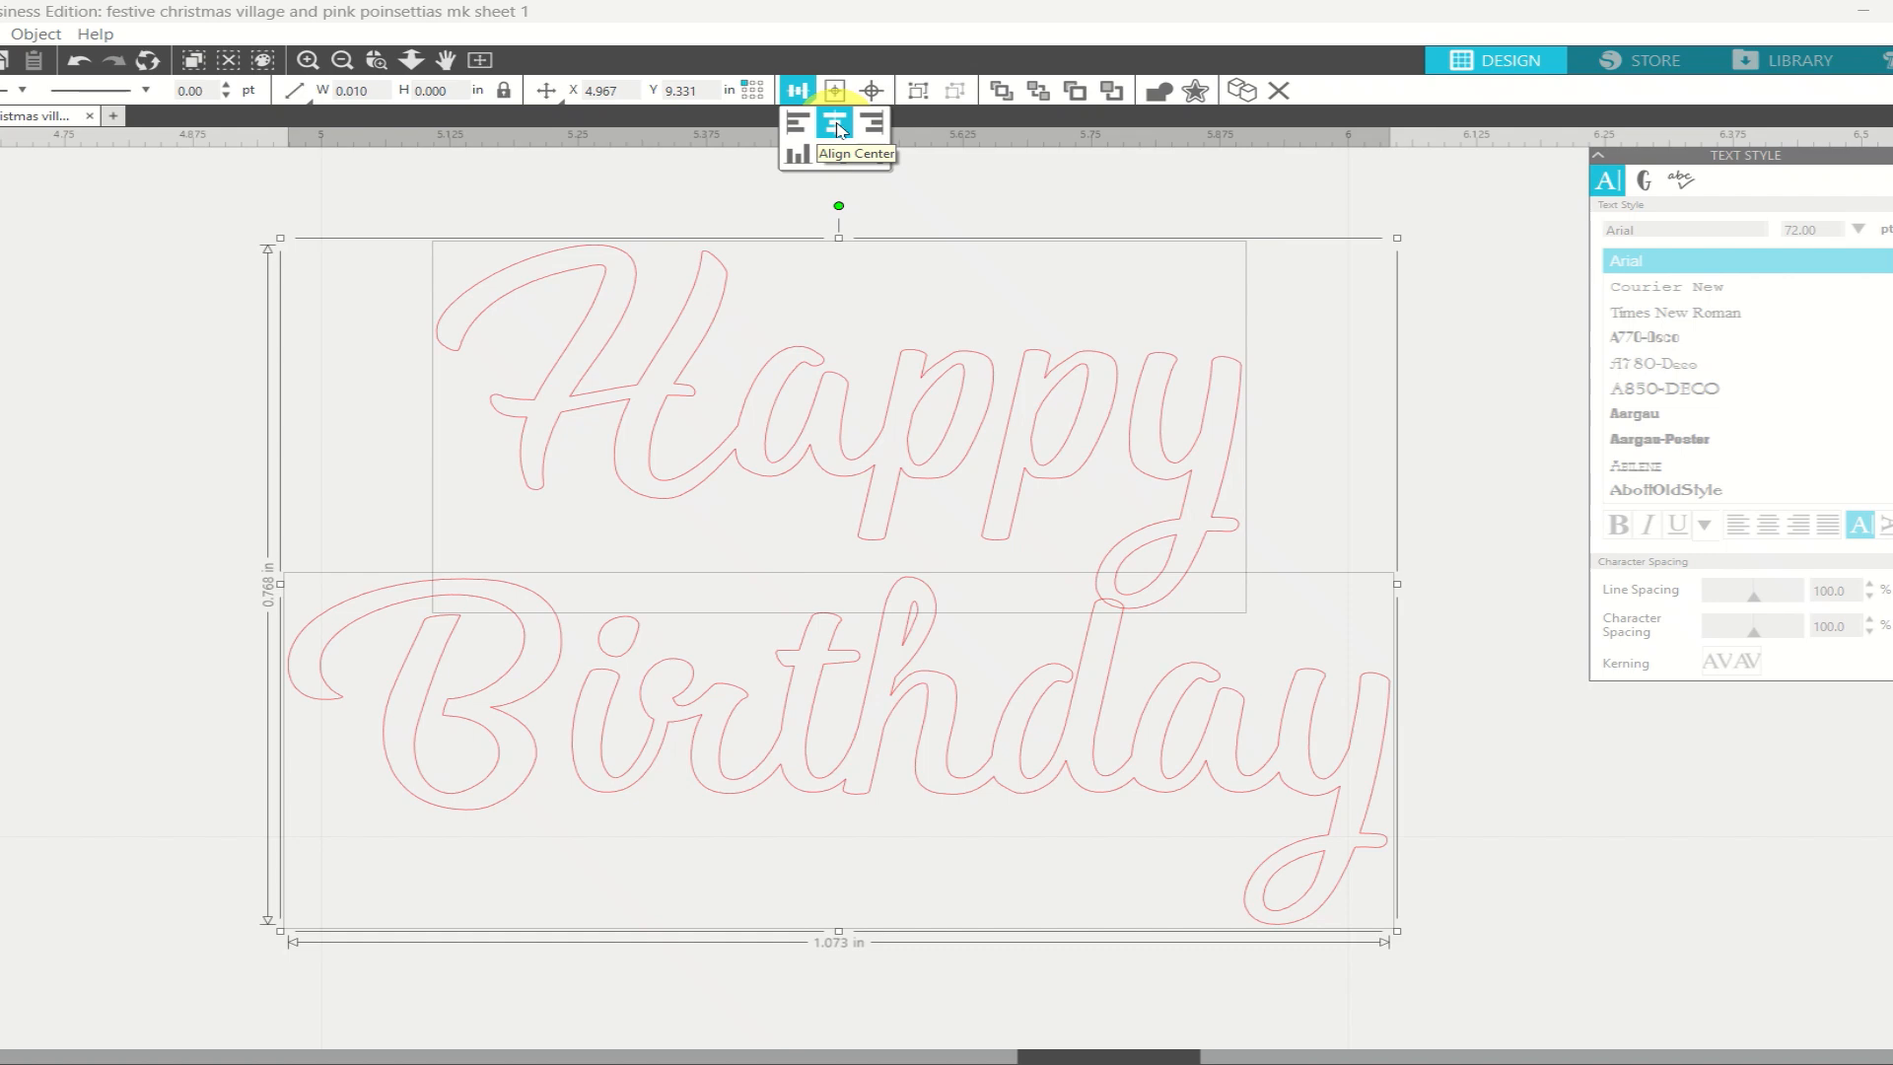
Combine the aligned "Happy" and "Birthday" shapes into one compound path
right_click(841, 452)
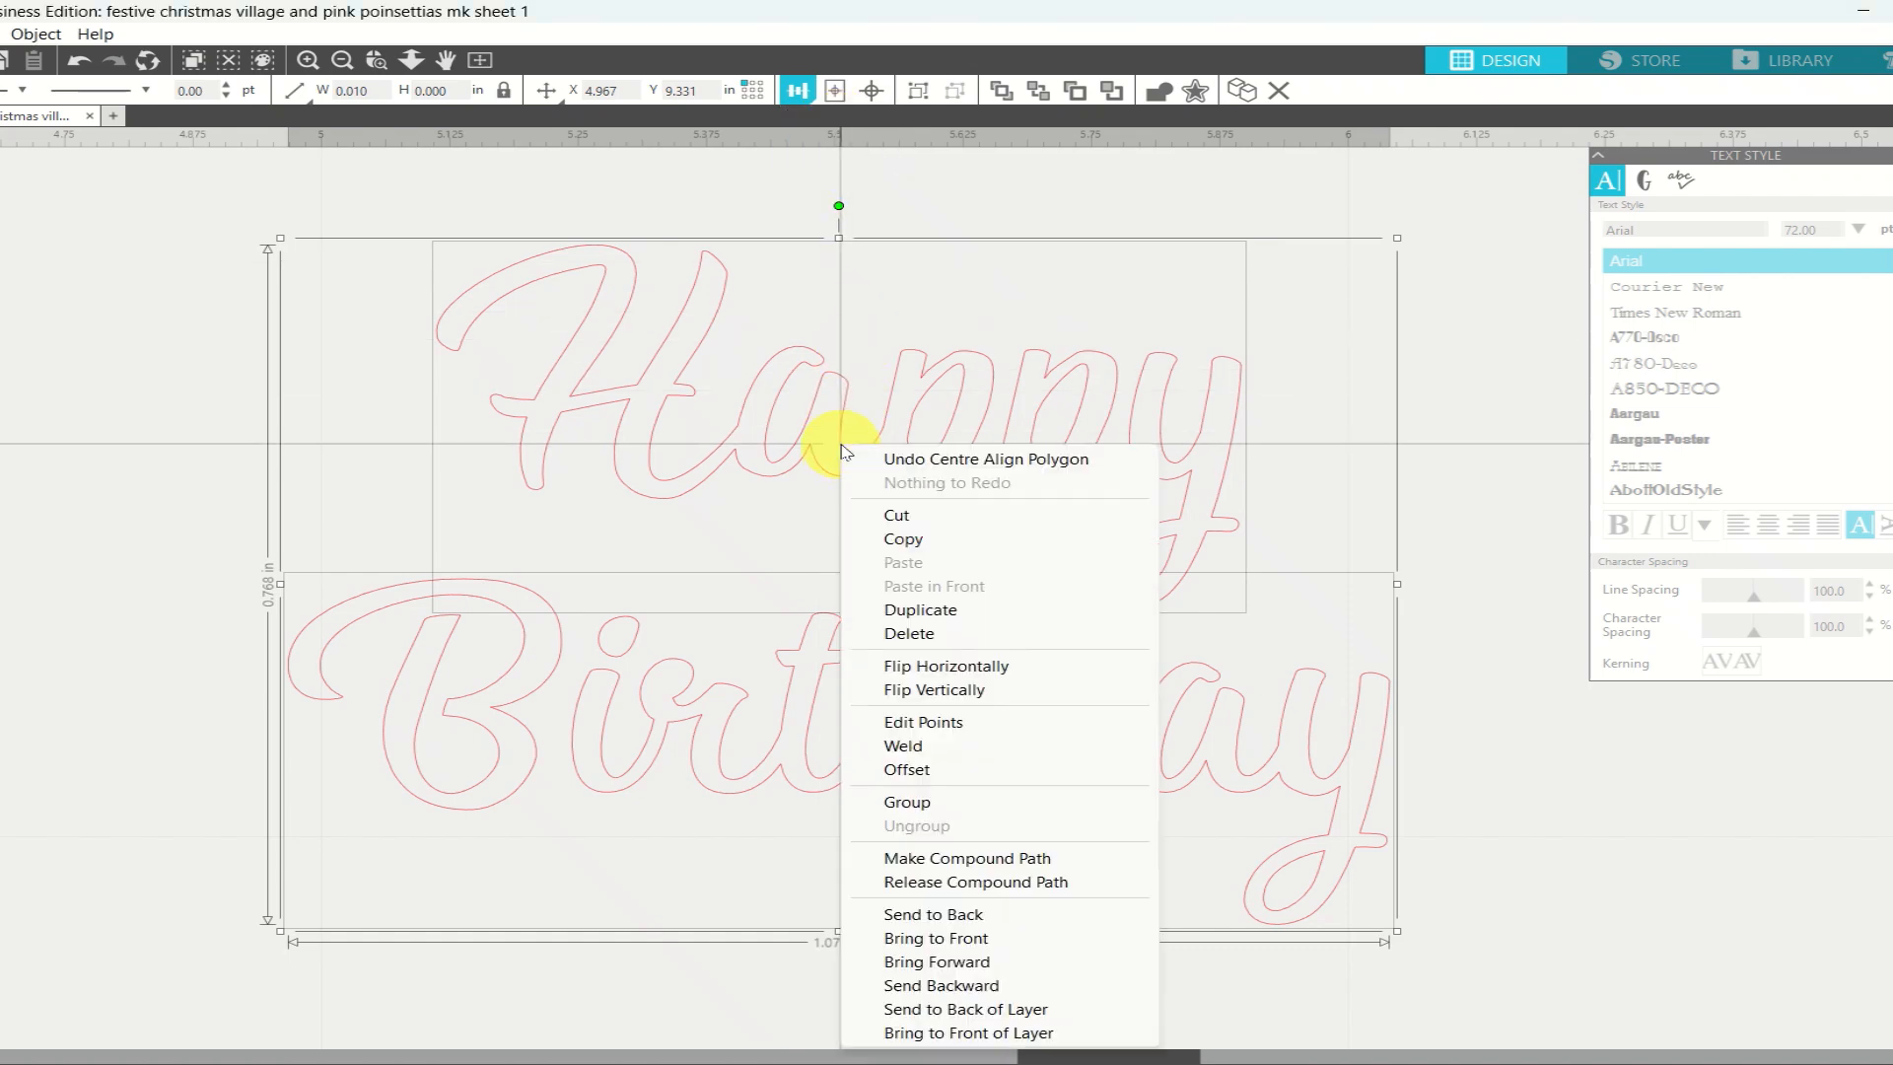
left_click(899, 860)
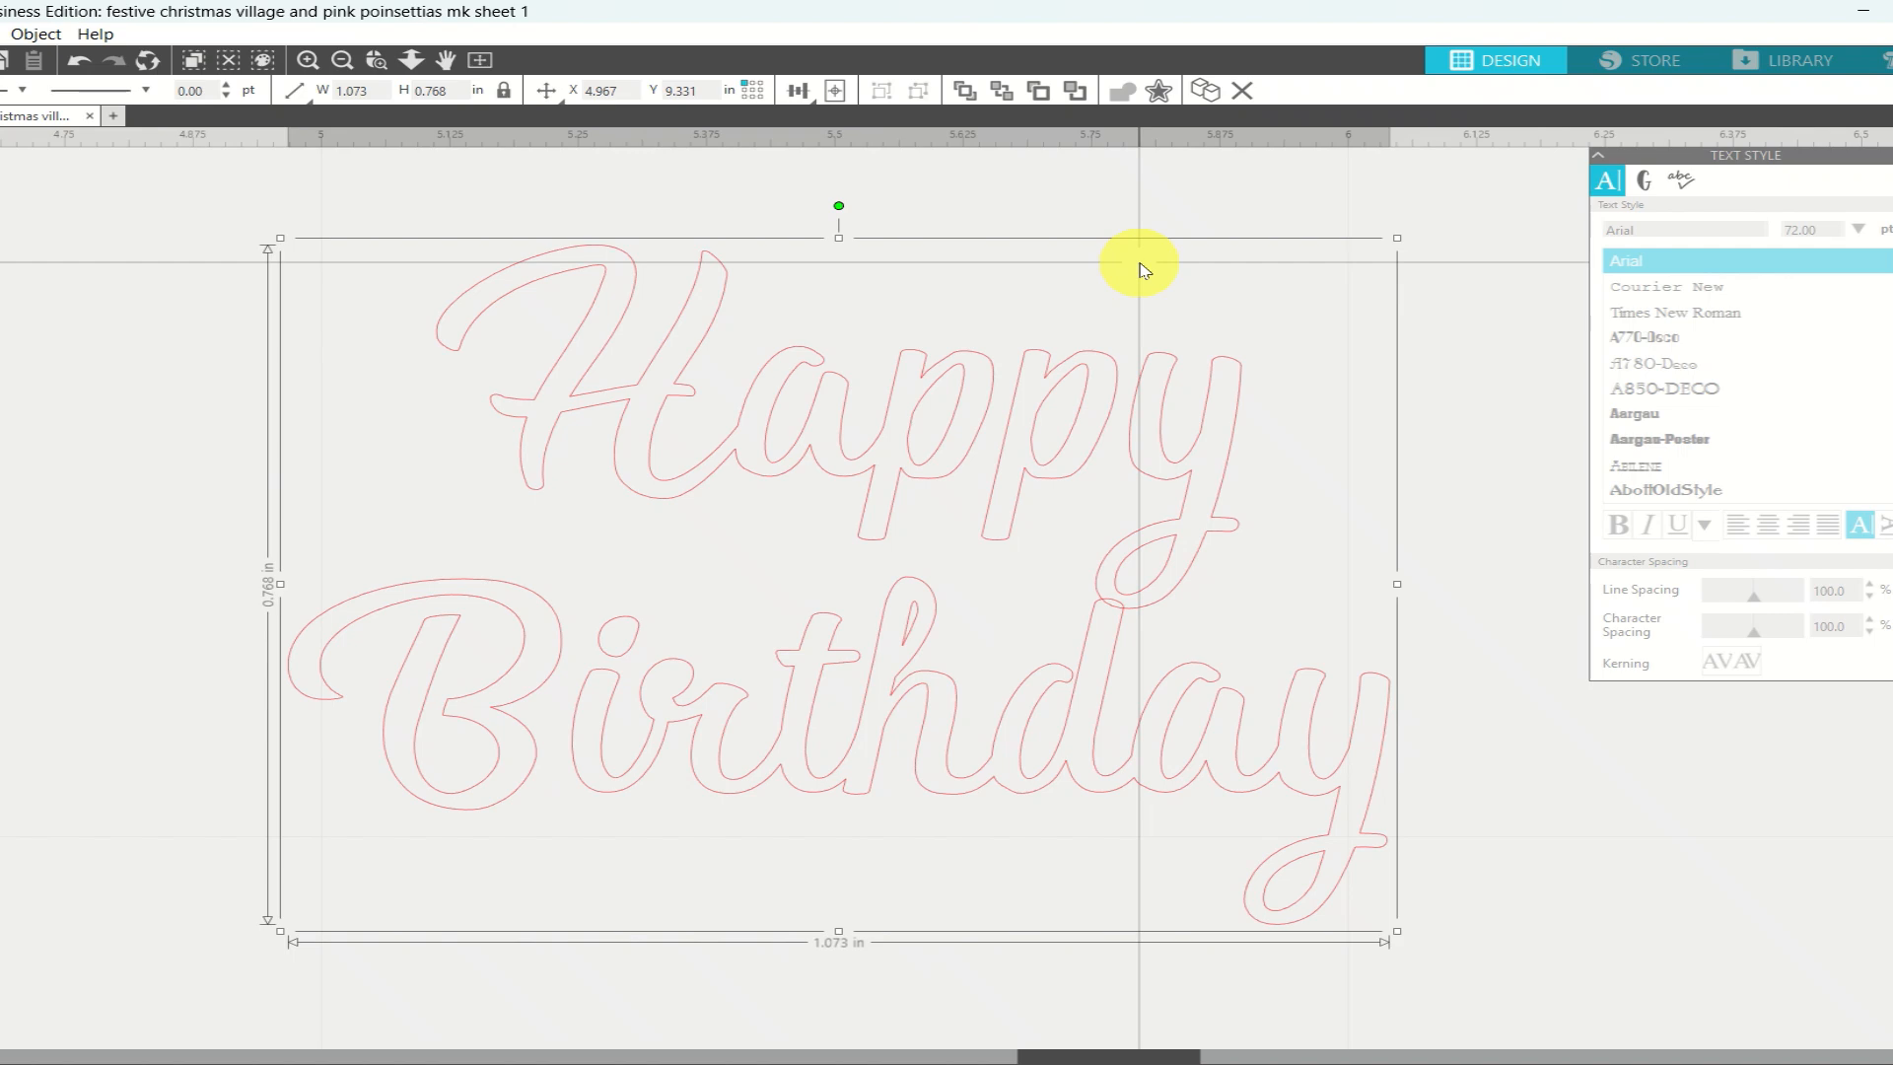
Place the "Happy Birthday" lettering on the blank oval tag and move both inside the cut border, to about X 5.485, Y 8.832 in
left_click(482, 61)
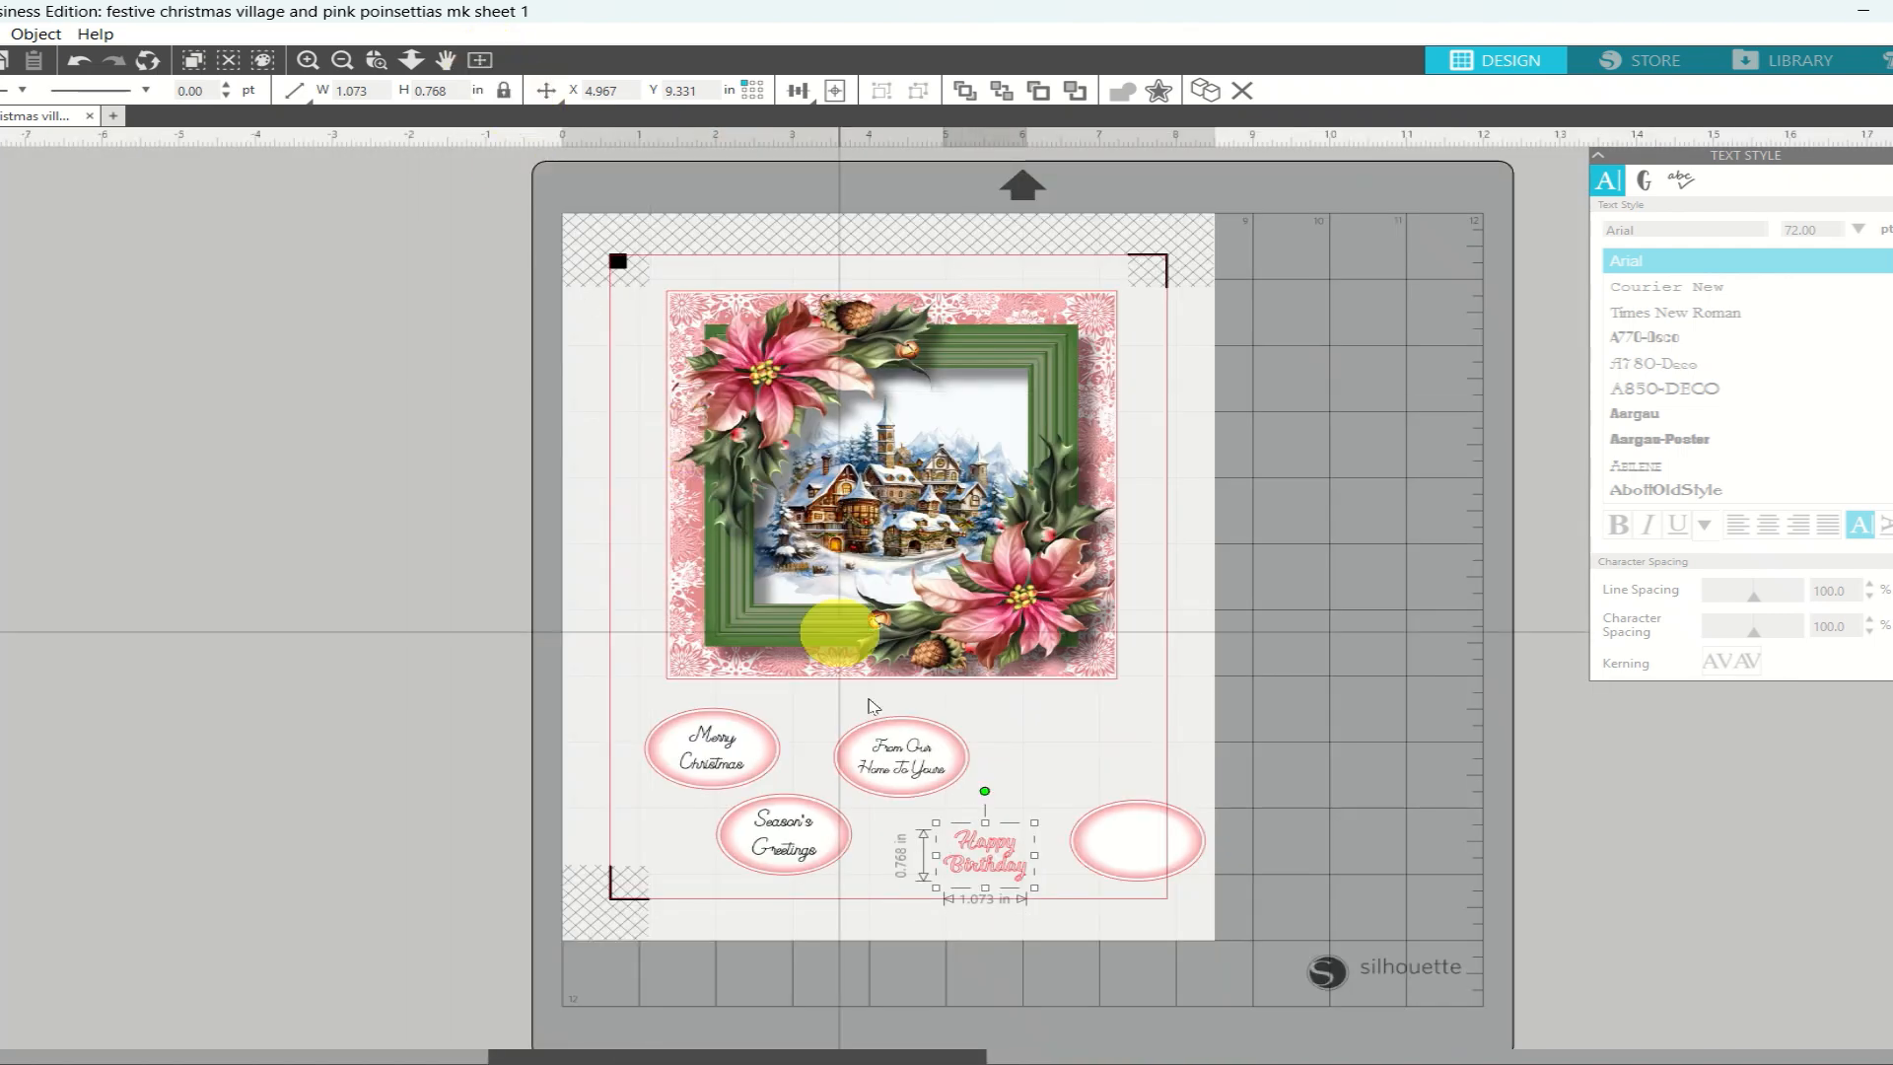
left_click_drag(986, 871, 1139, 855)
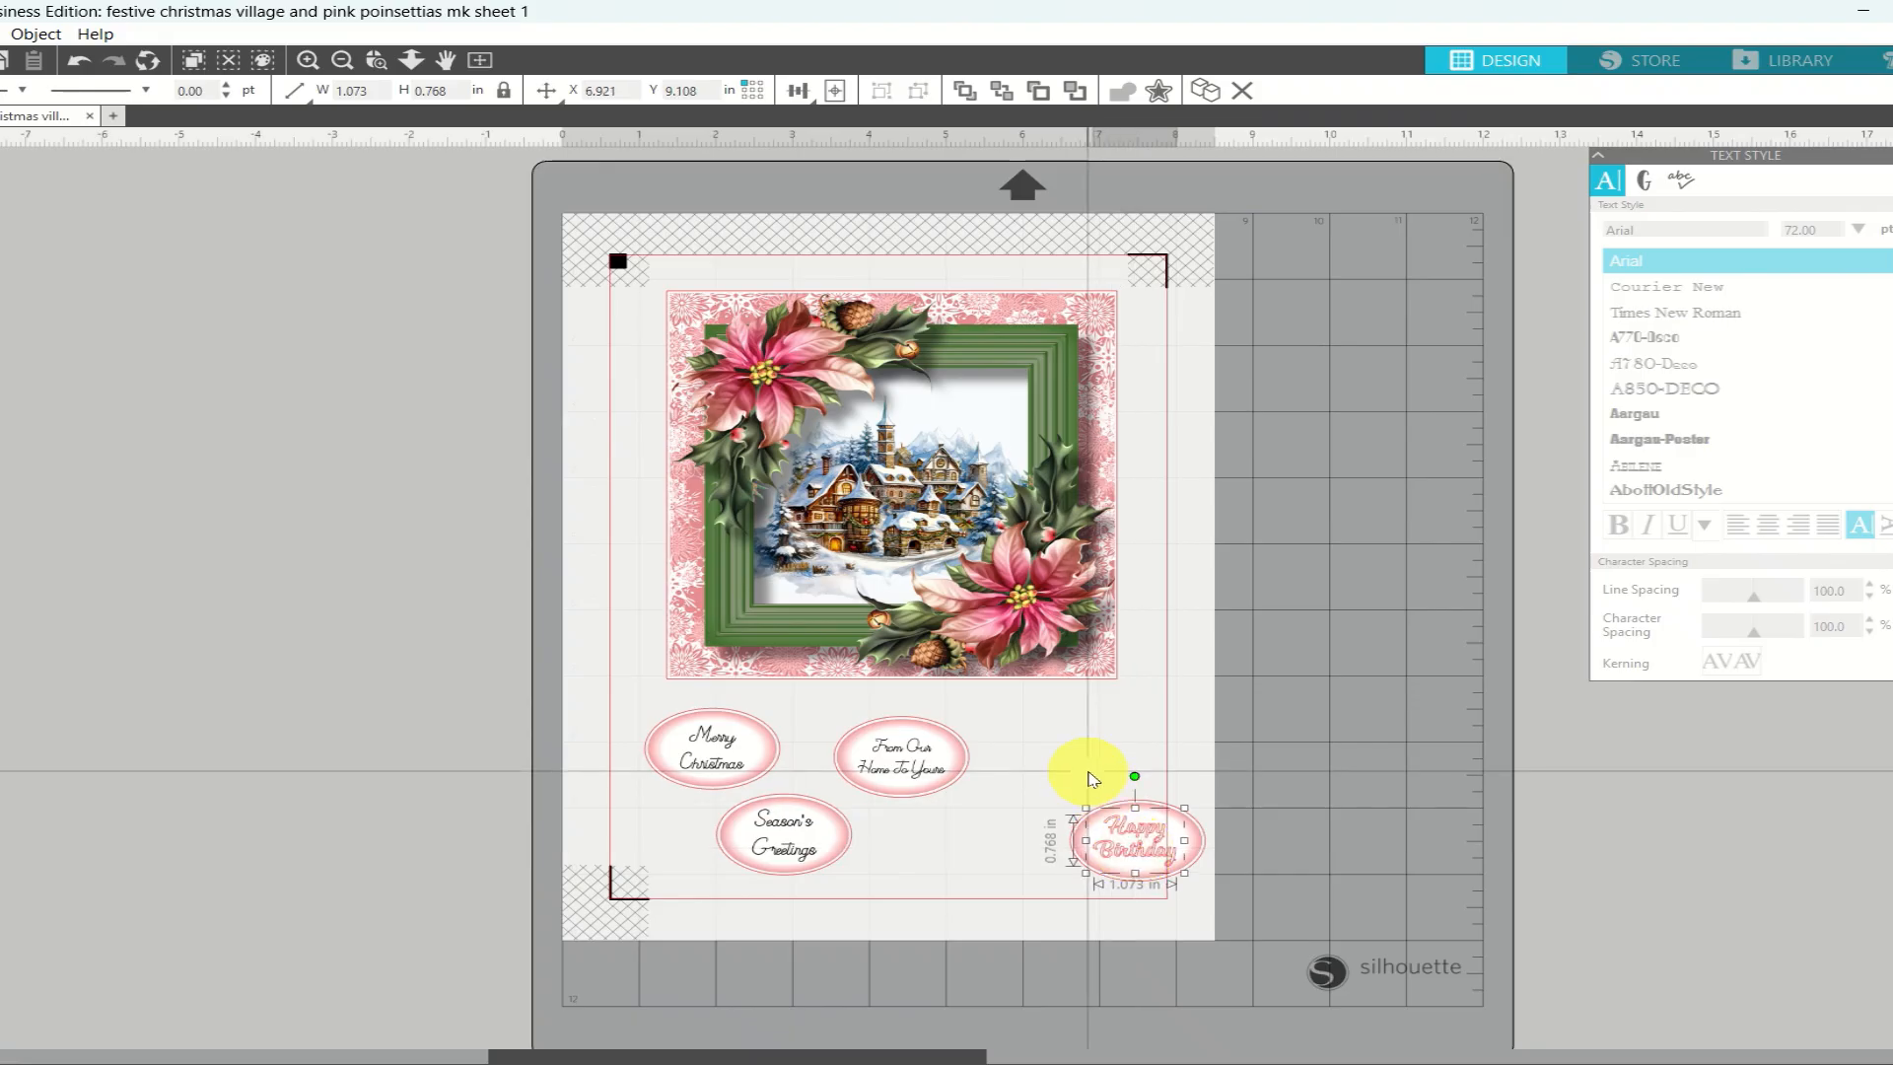
left_click_drag(1089, 774, 1060, 853)
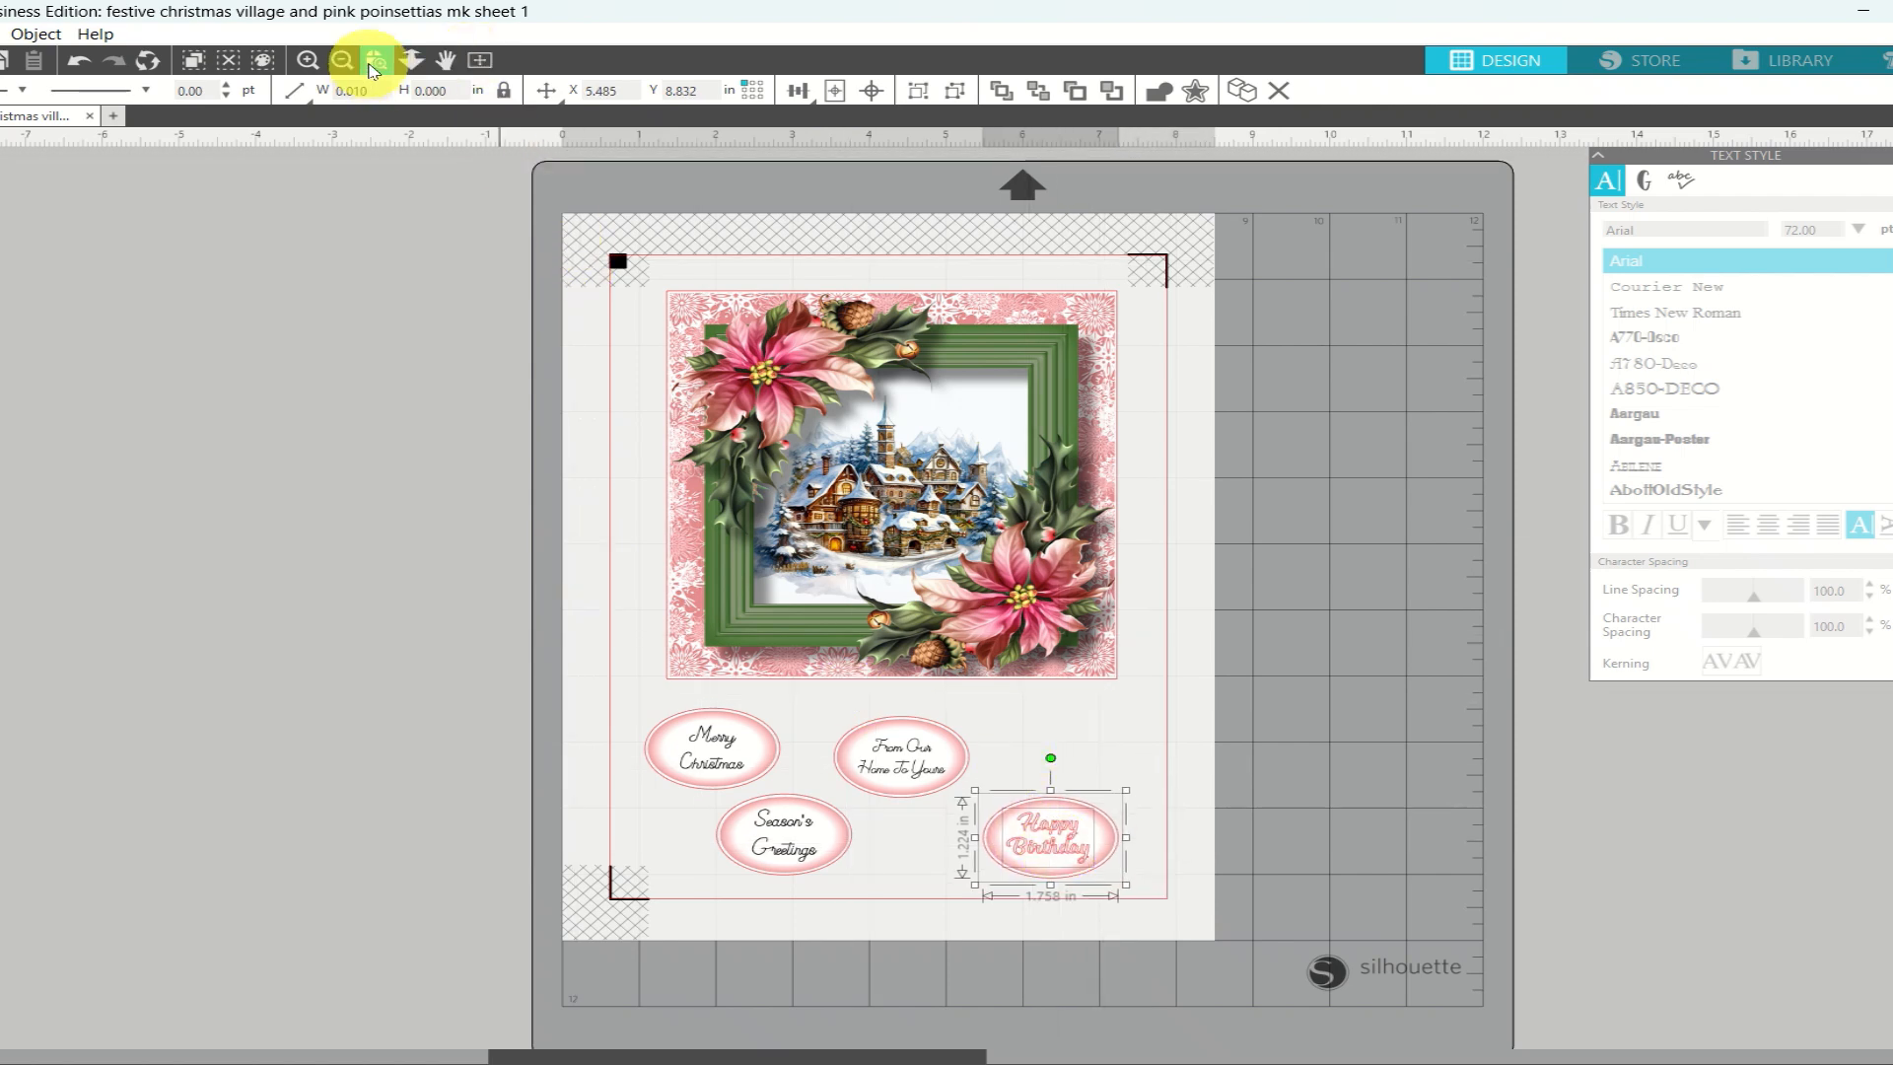
Change the line color of the "Happy Birthday" lettering to blue, RGB (27,124,184)
left_click(376, 60)
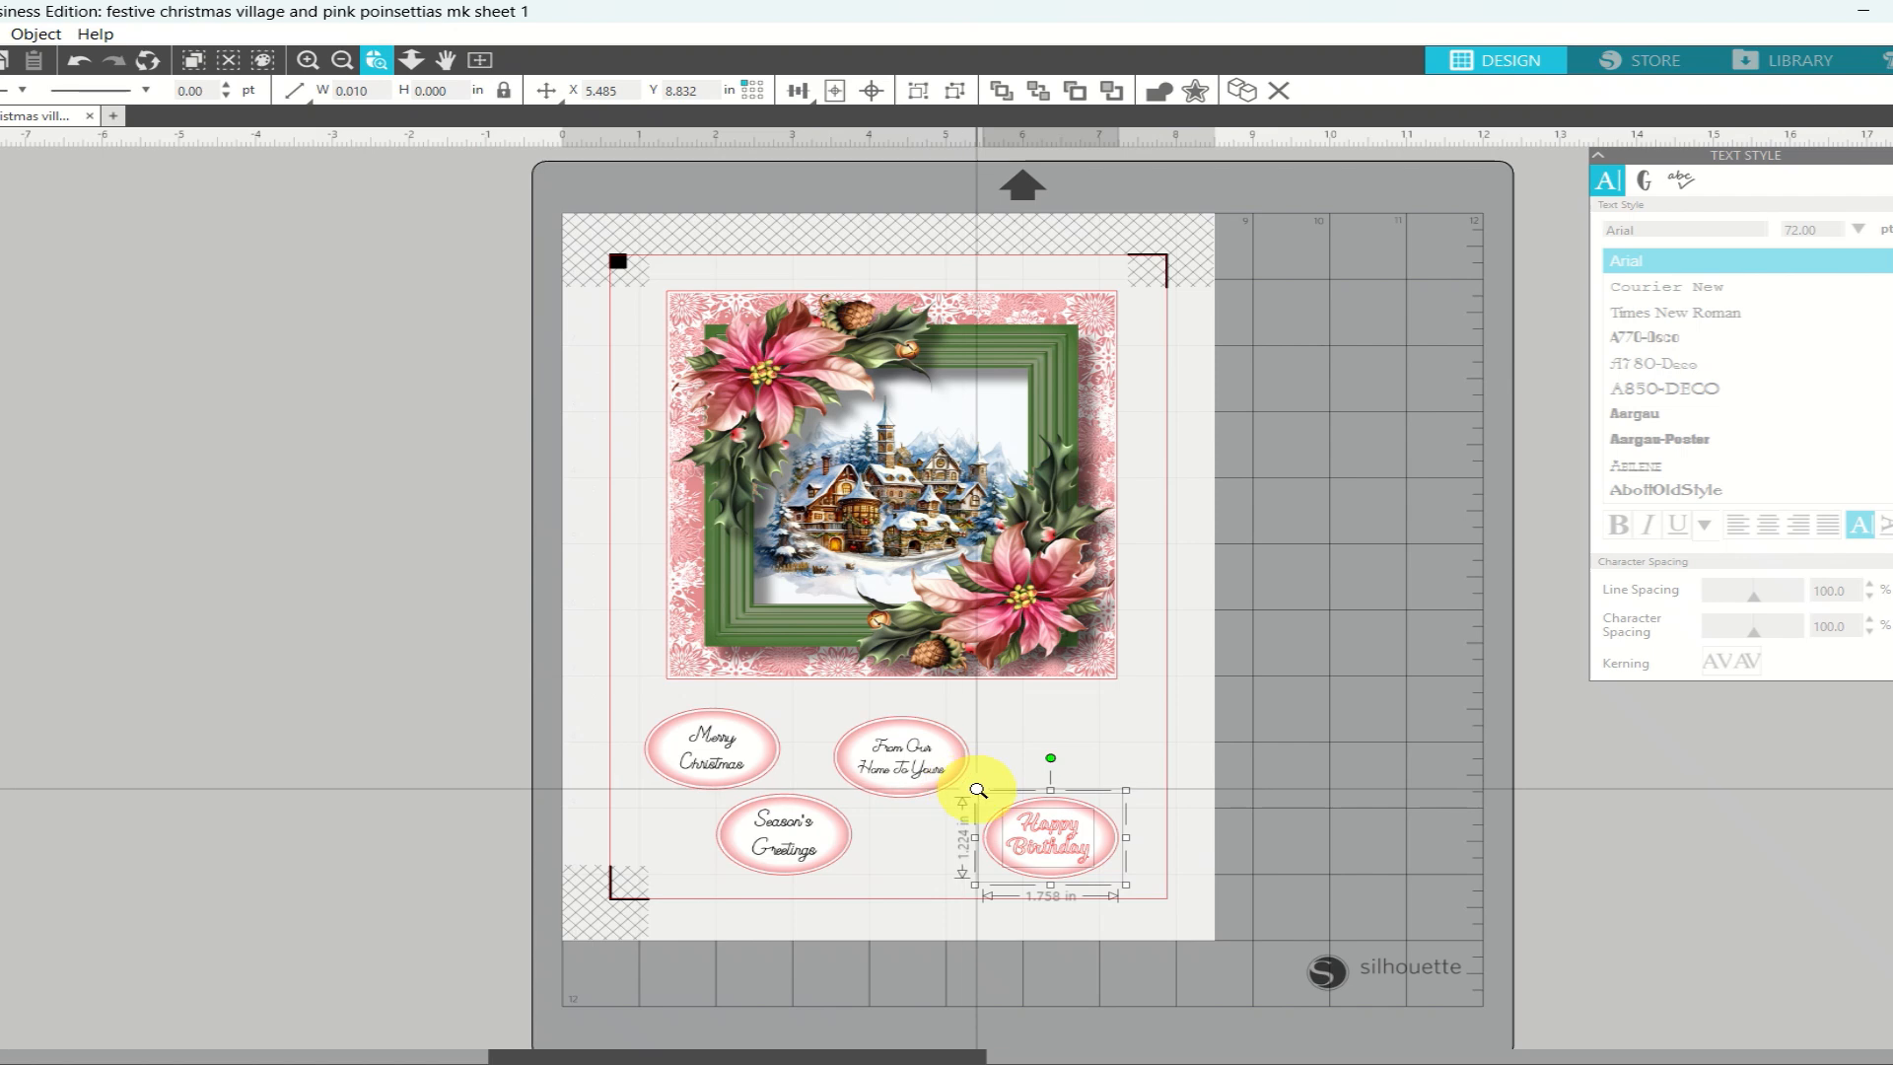
left_click_drag(977, 790, 1124, 897)
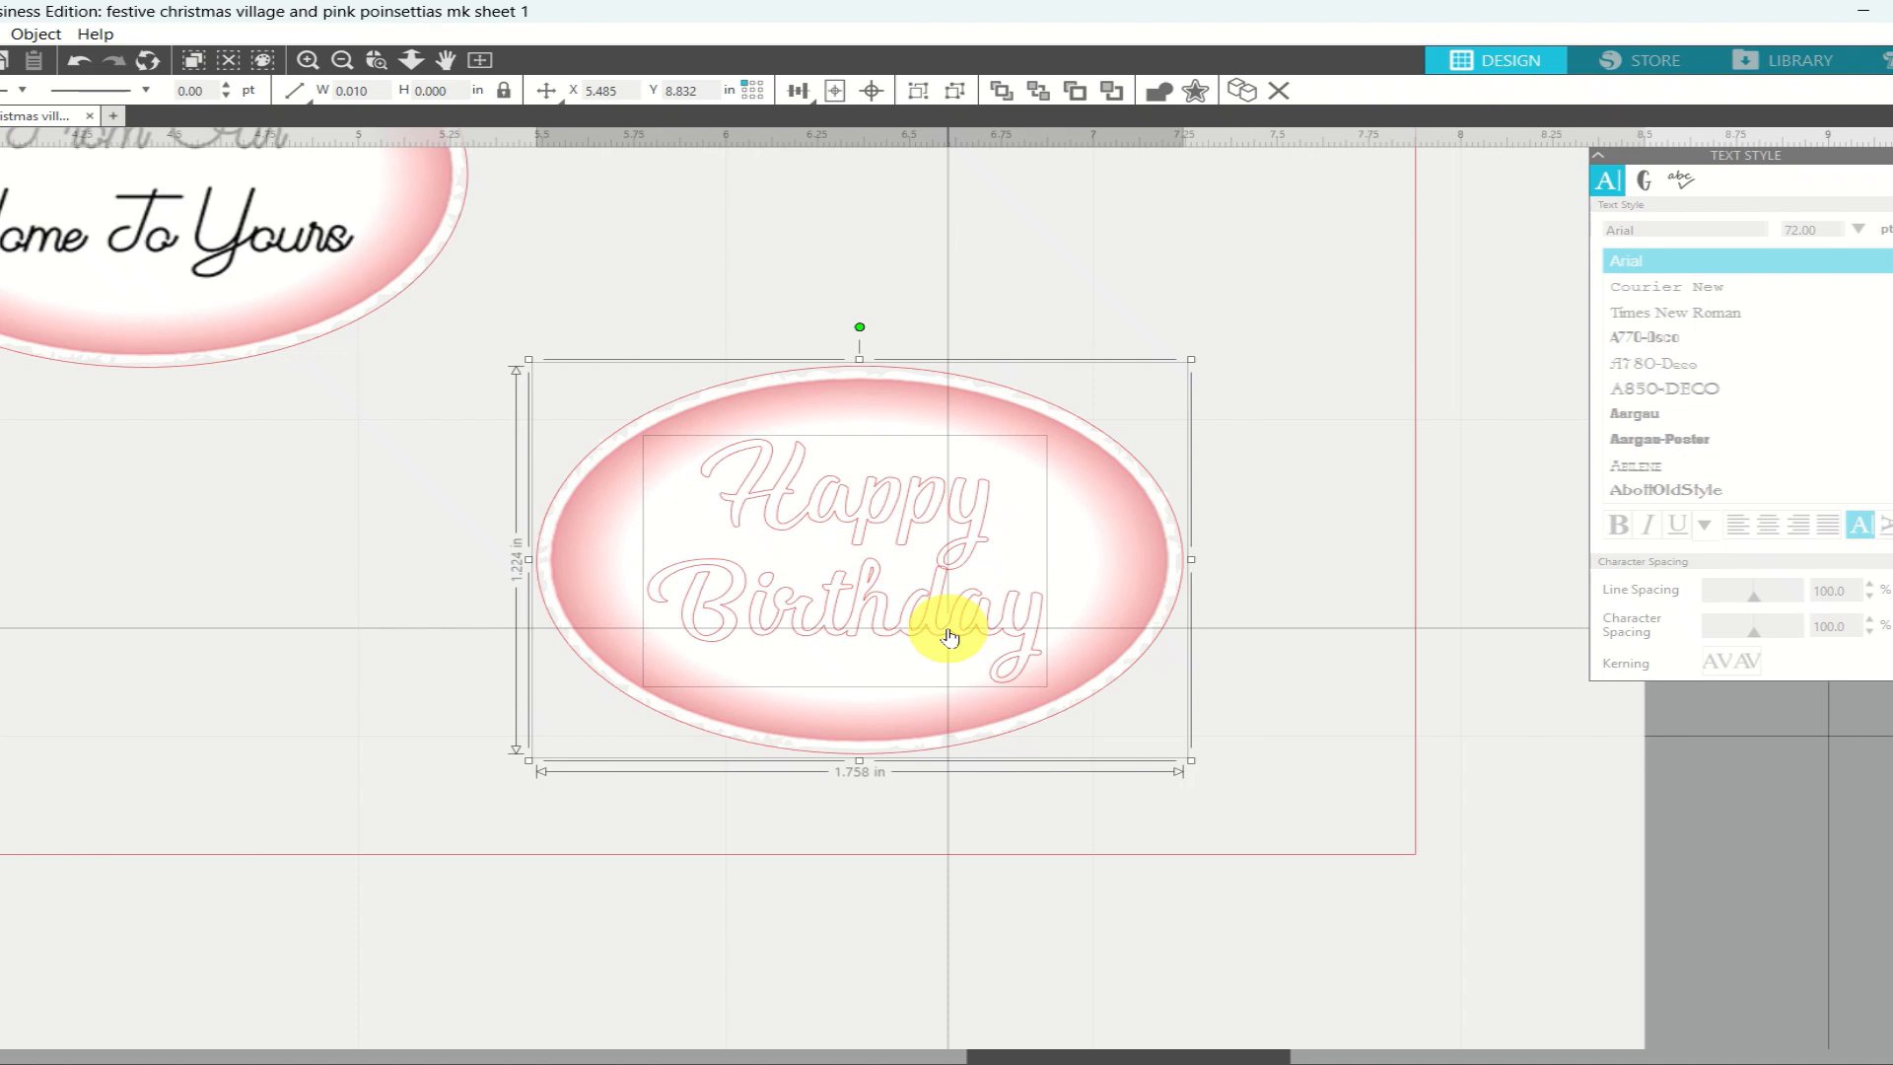
left_click(937, 887)
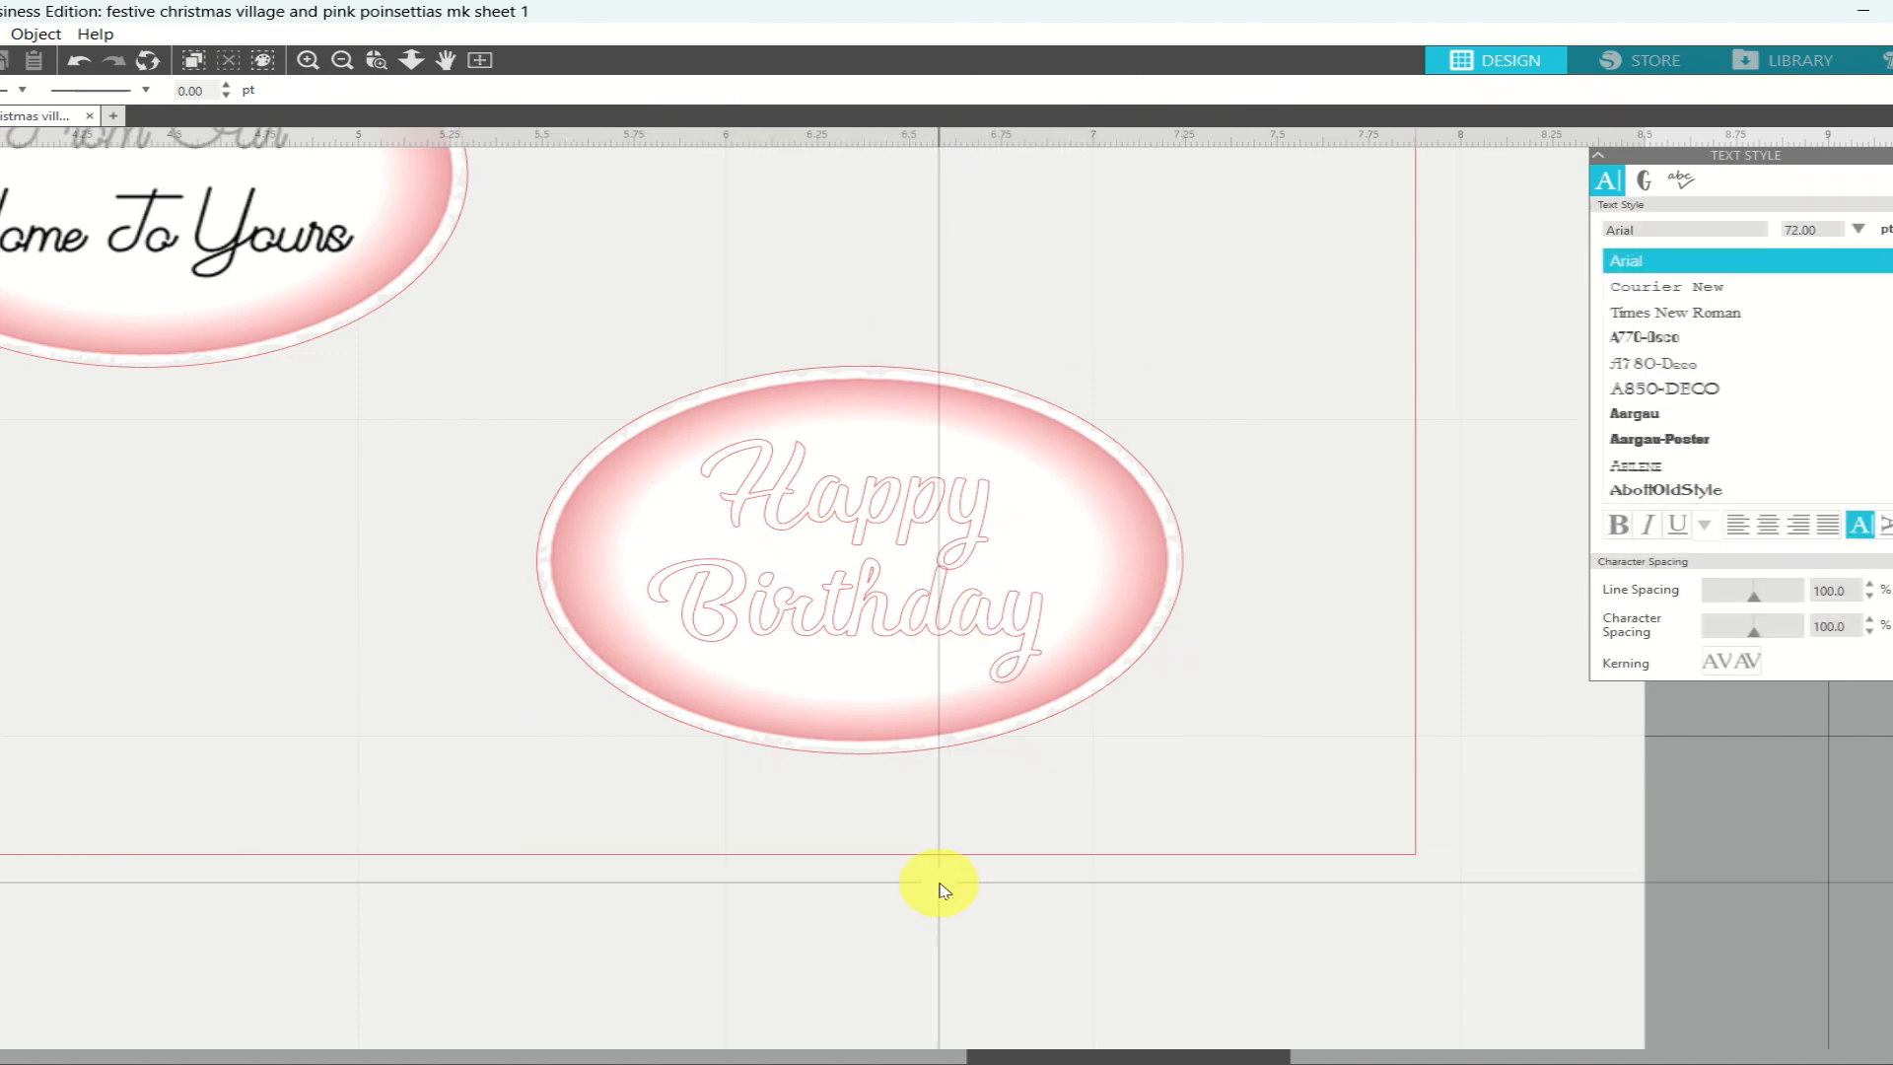
left_click(927, 603)
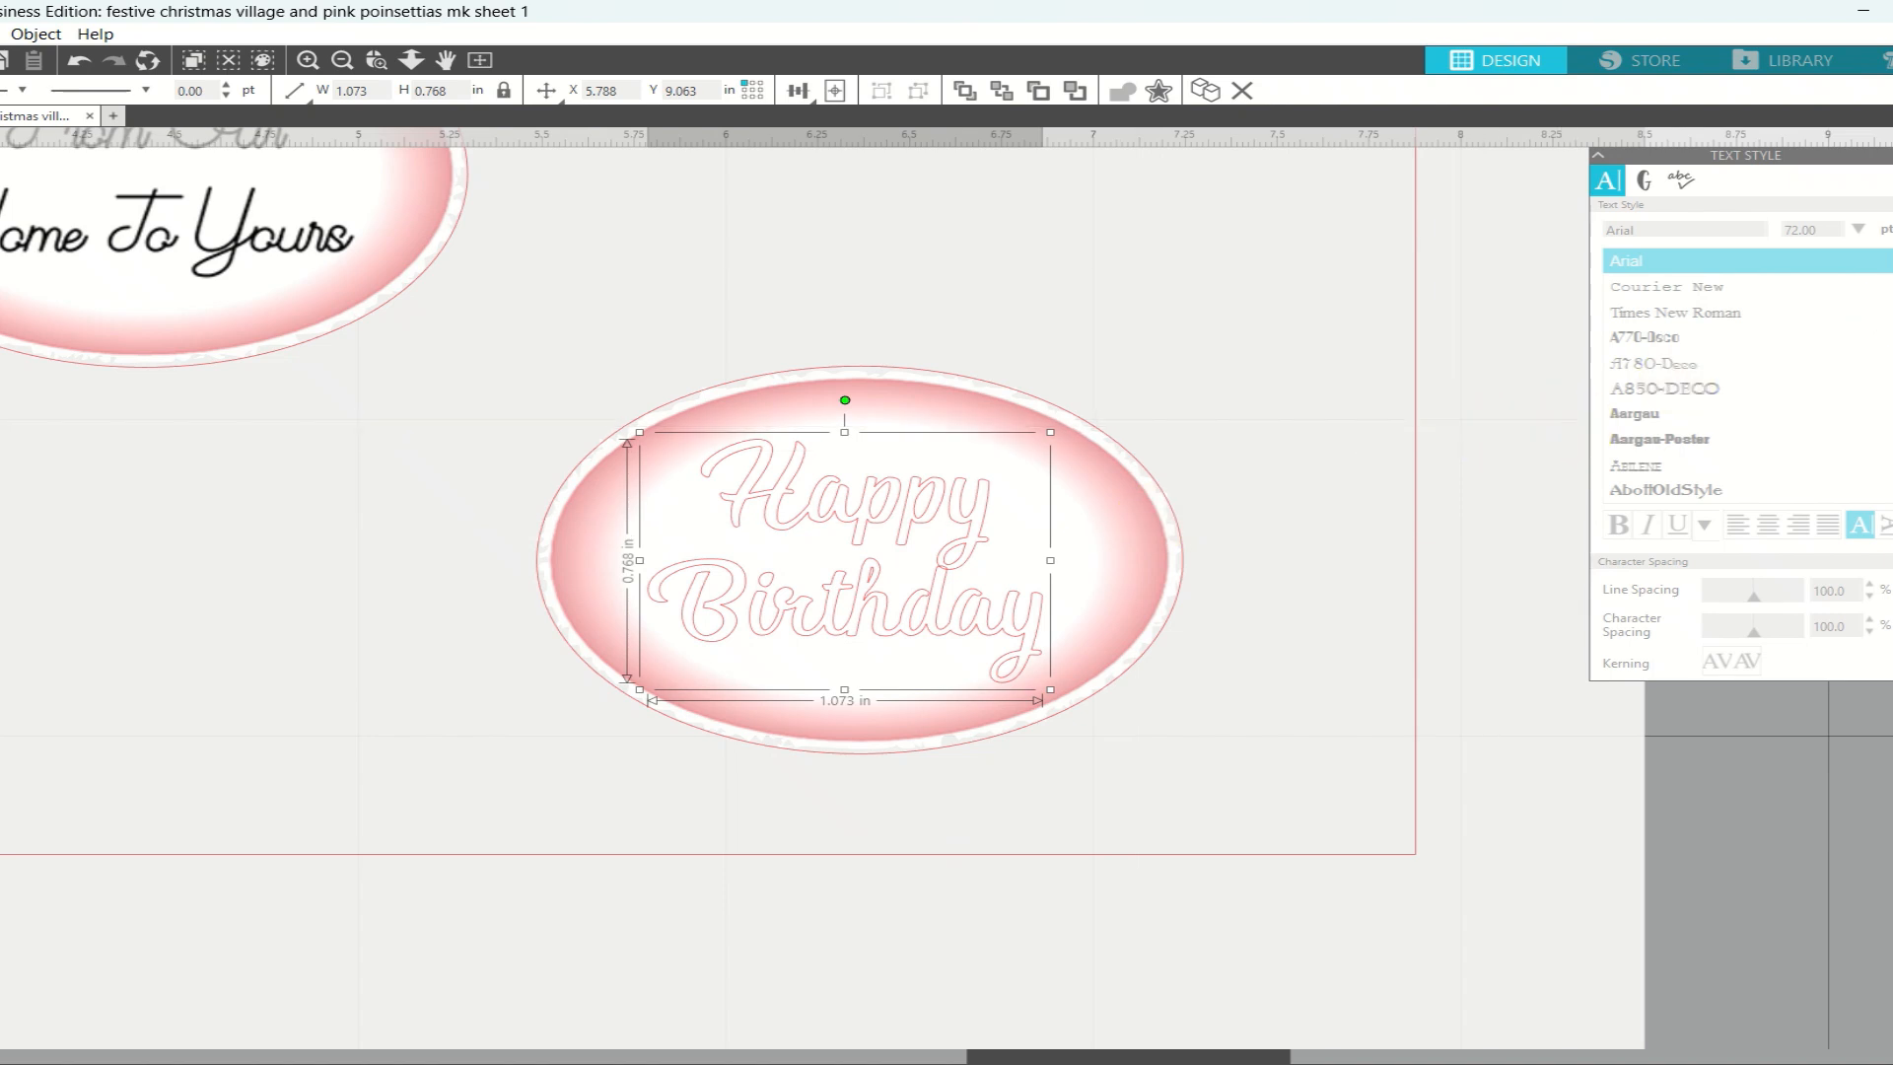
left_click(1891, 235)
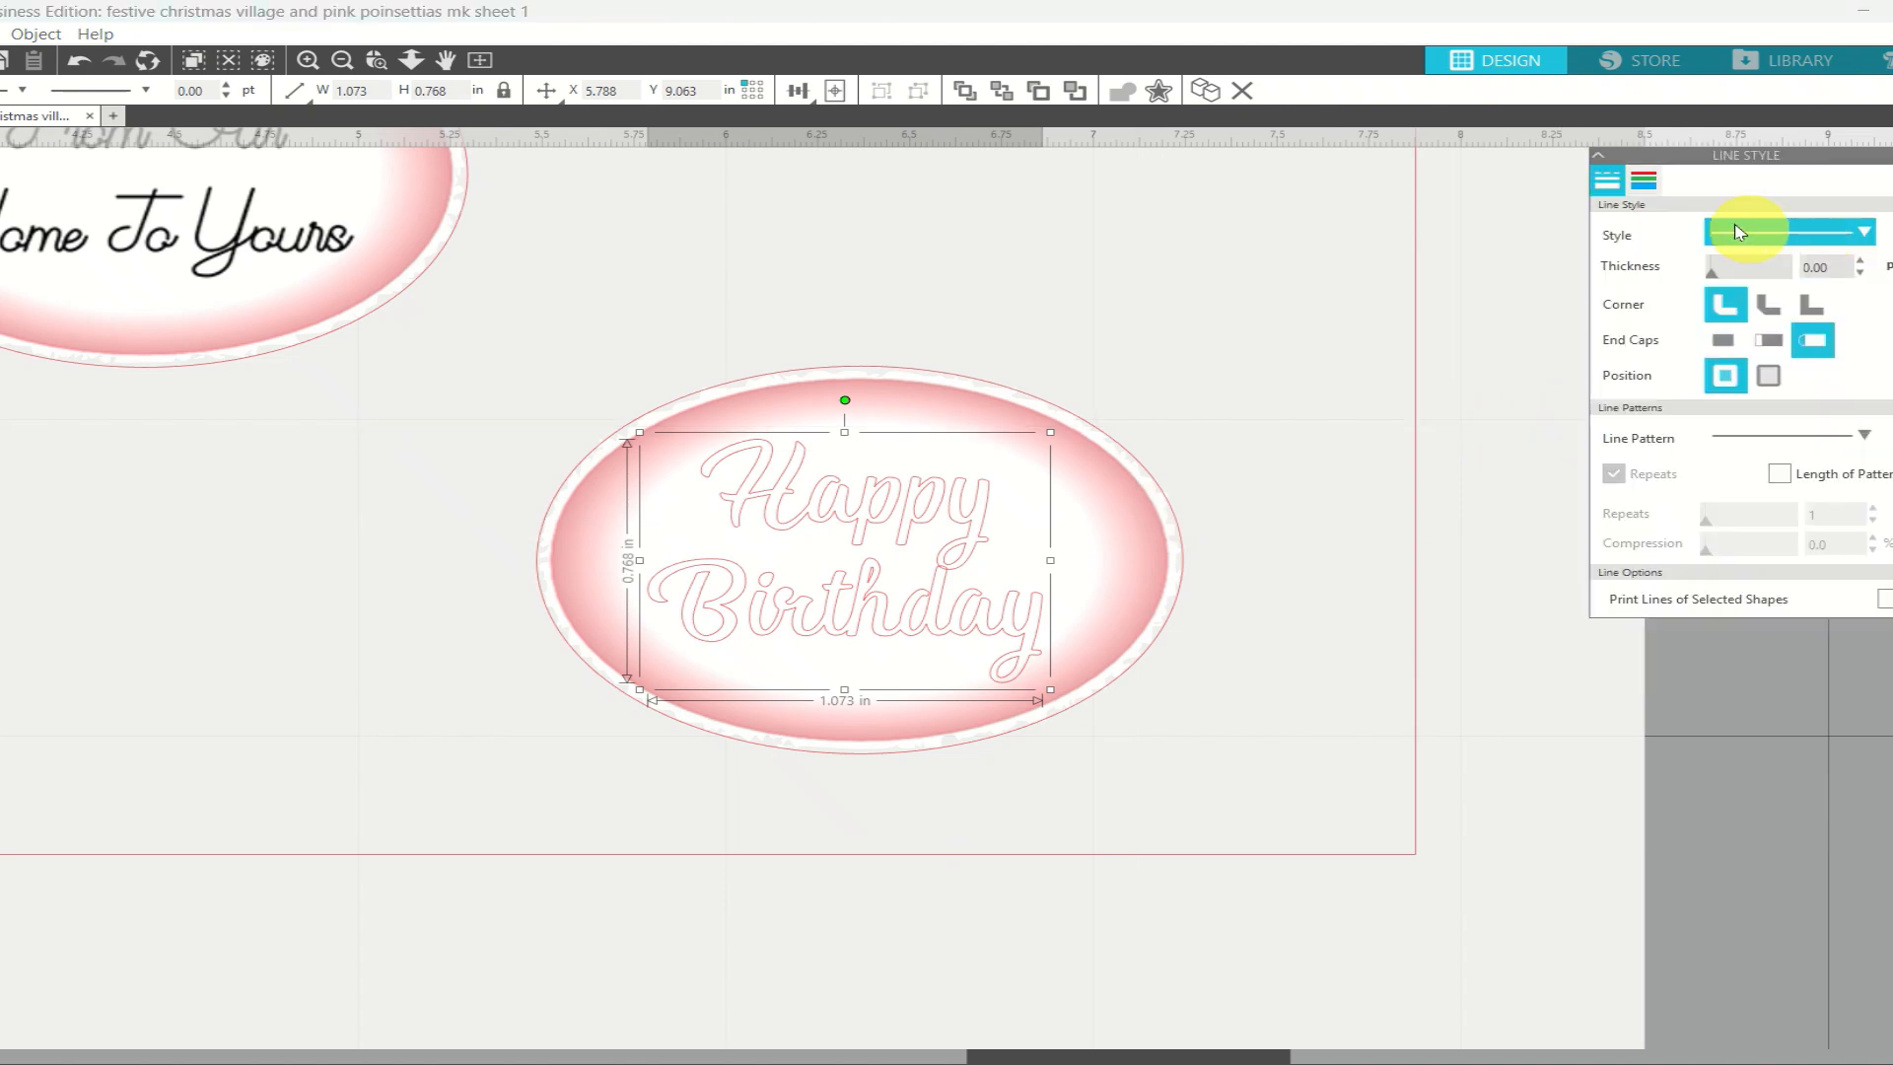
left_click(1644, 187)
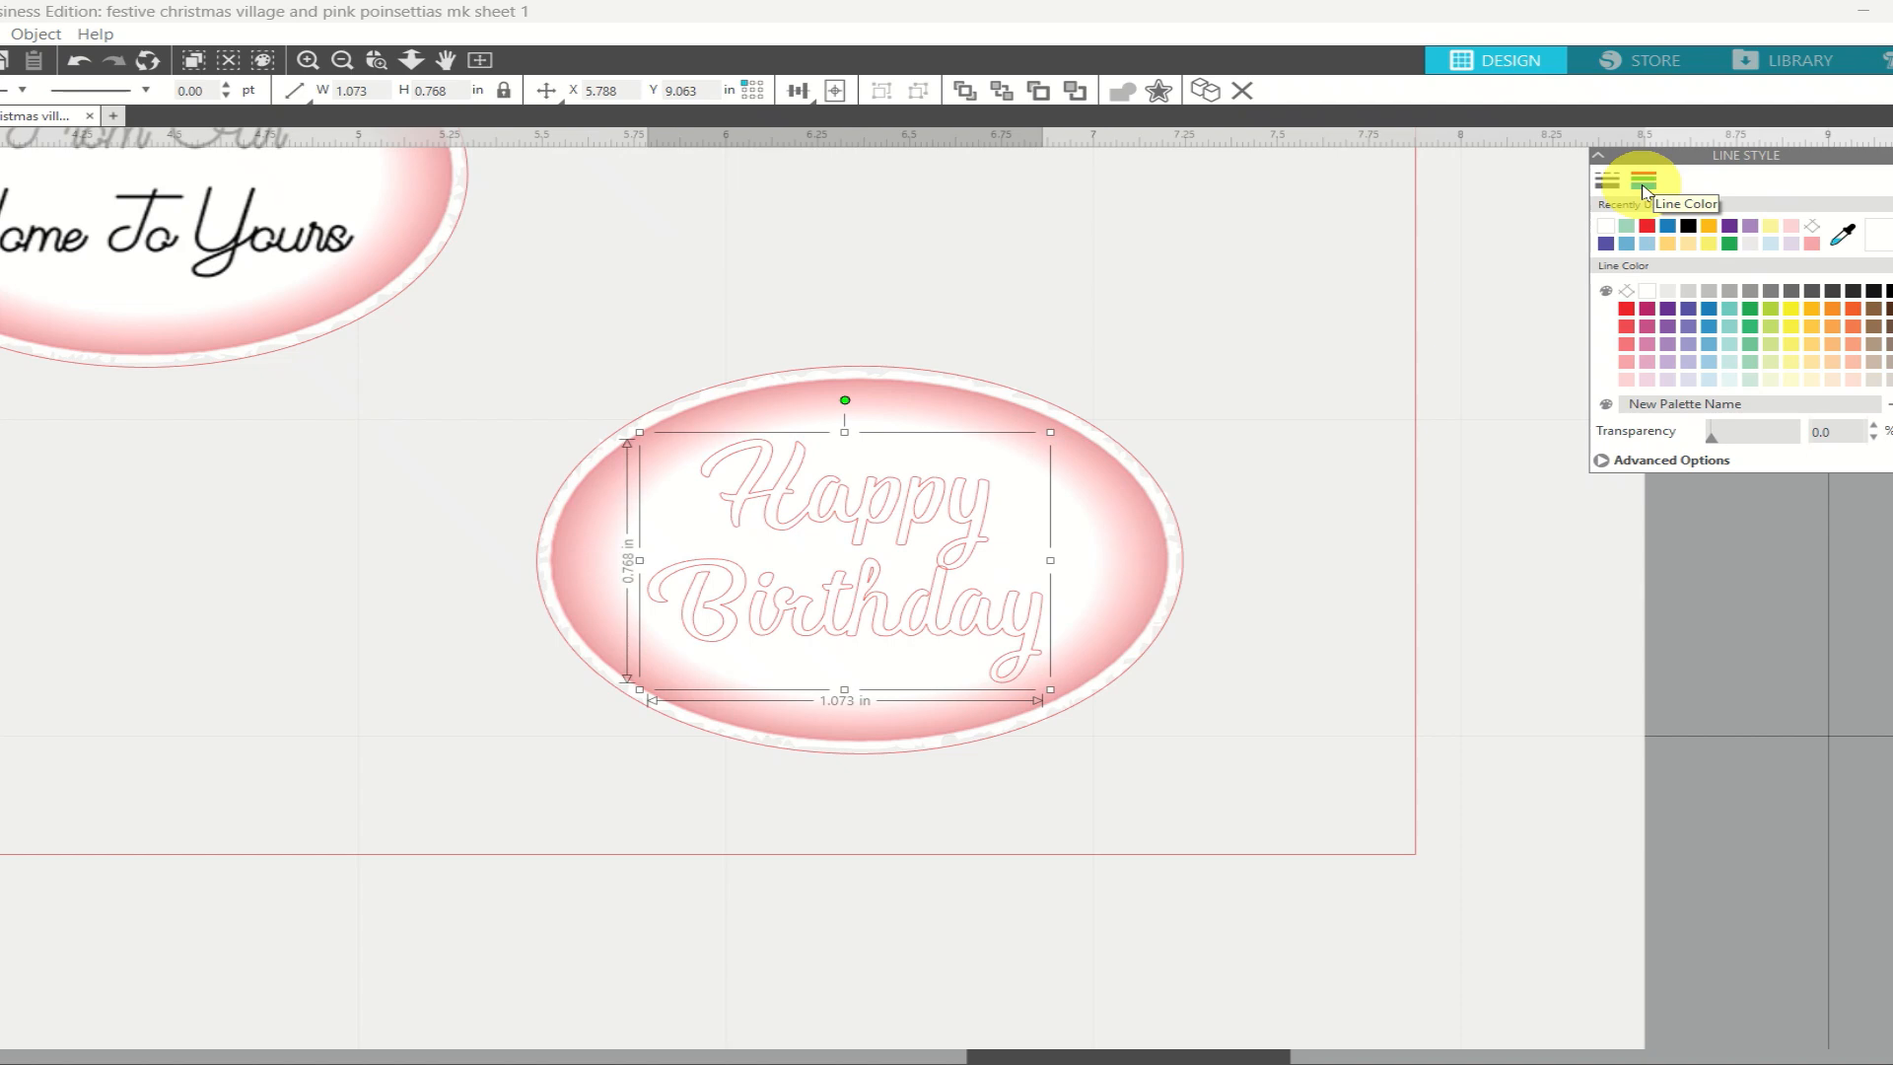
left_click(1709, 314)
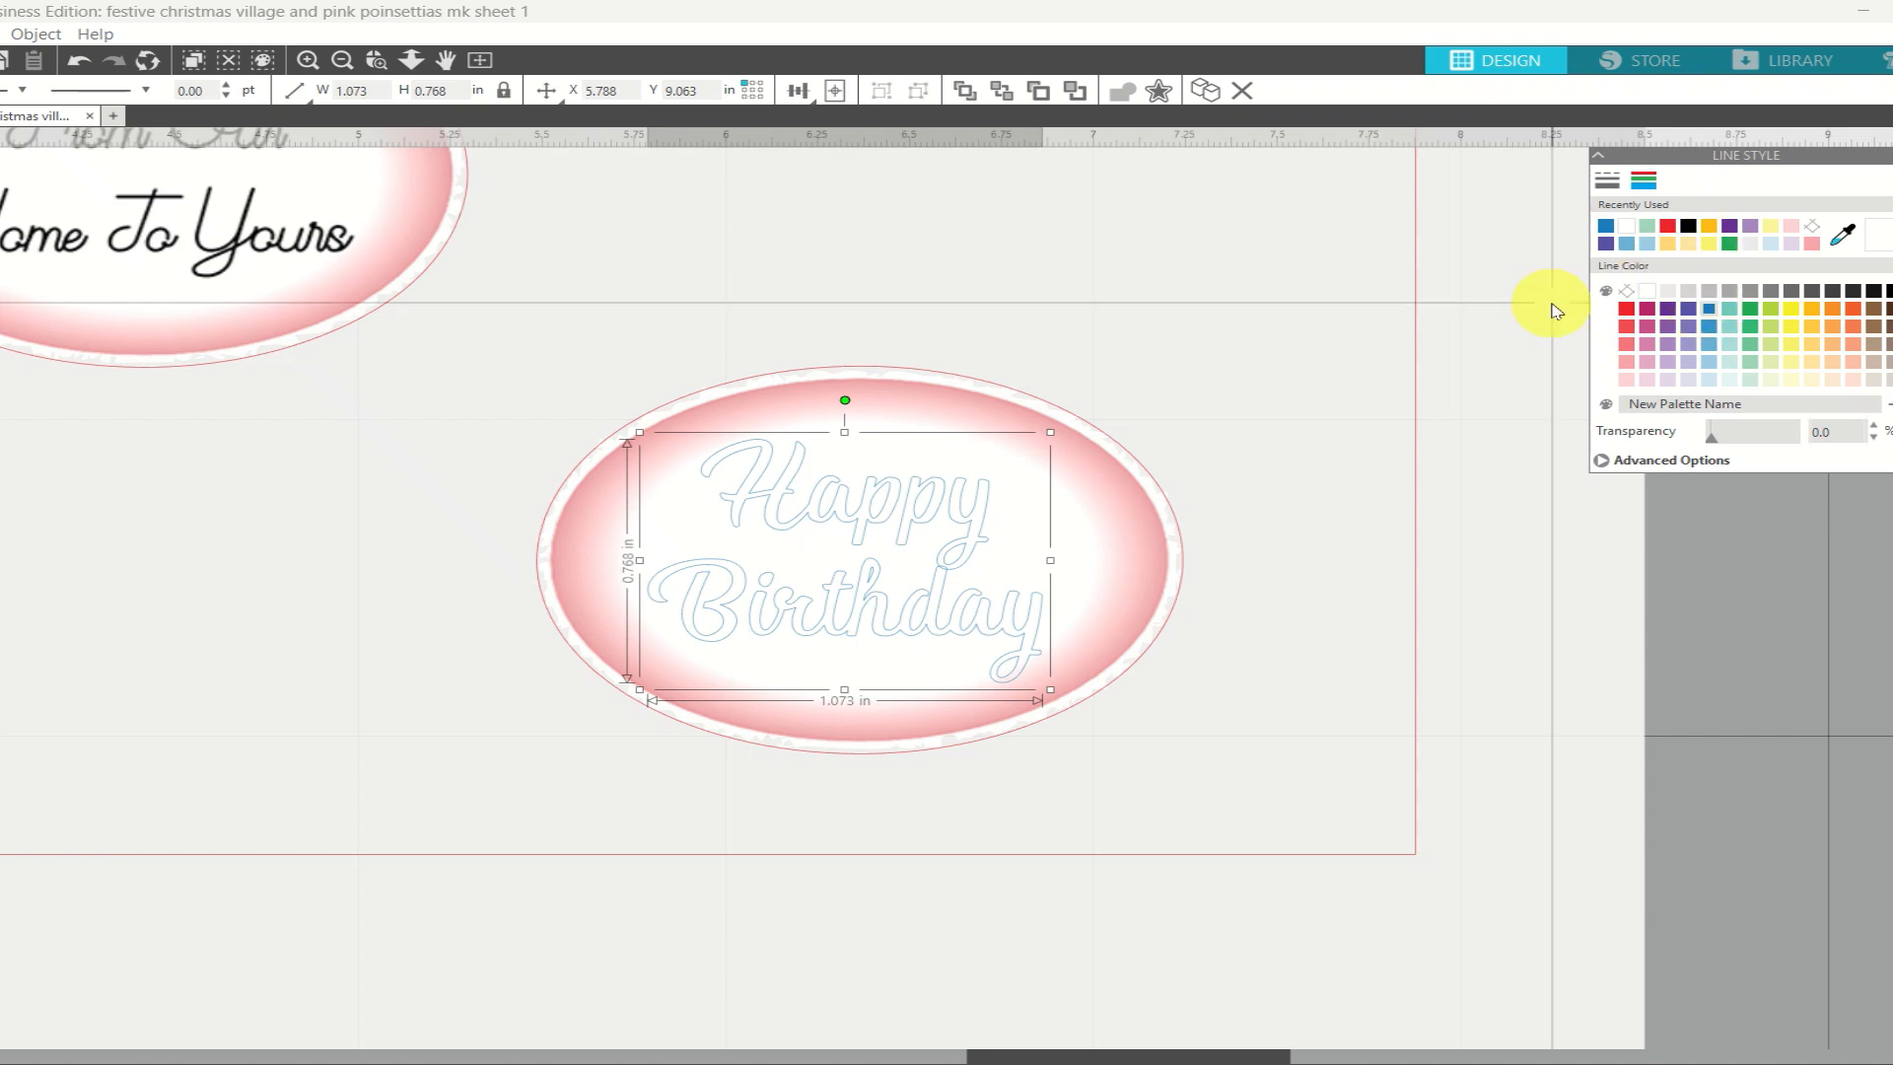
Set up the job by line color, assigning the blue lines to tool 2 with the Sketch action and leaving them enabled
left_click(1883, 59)
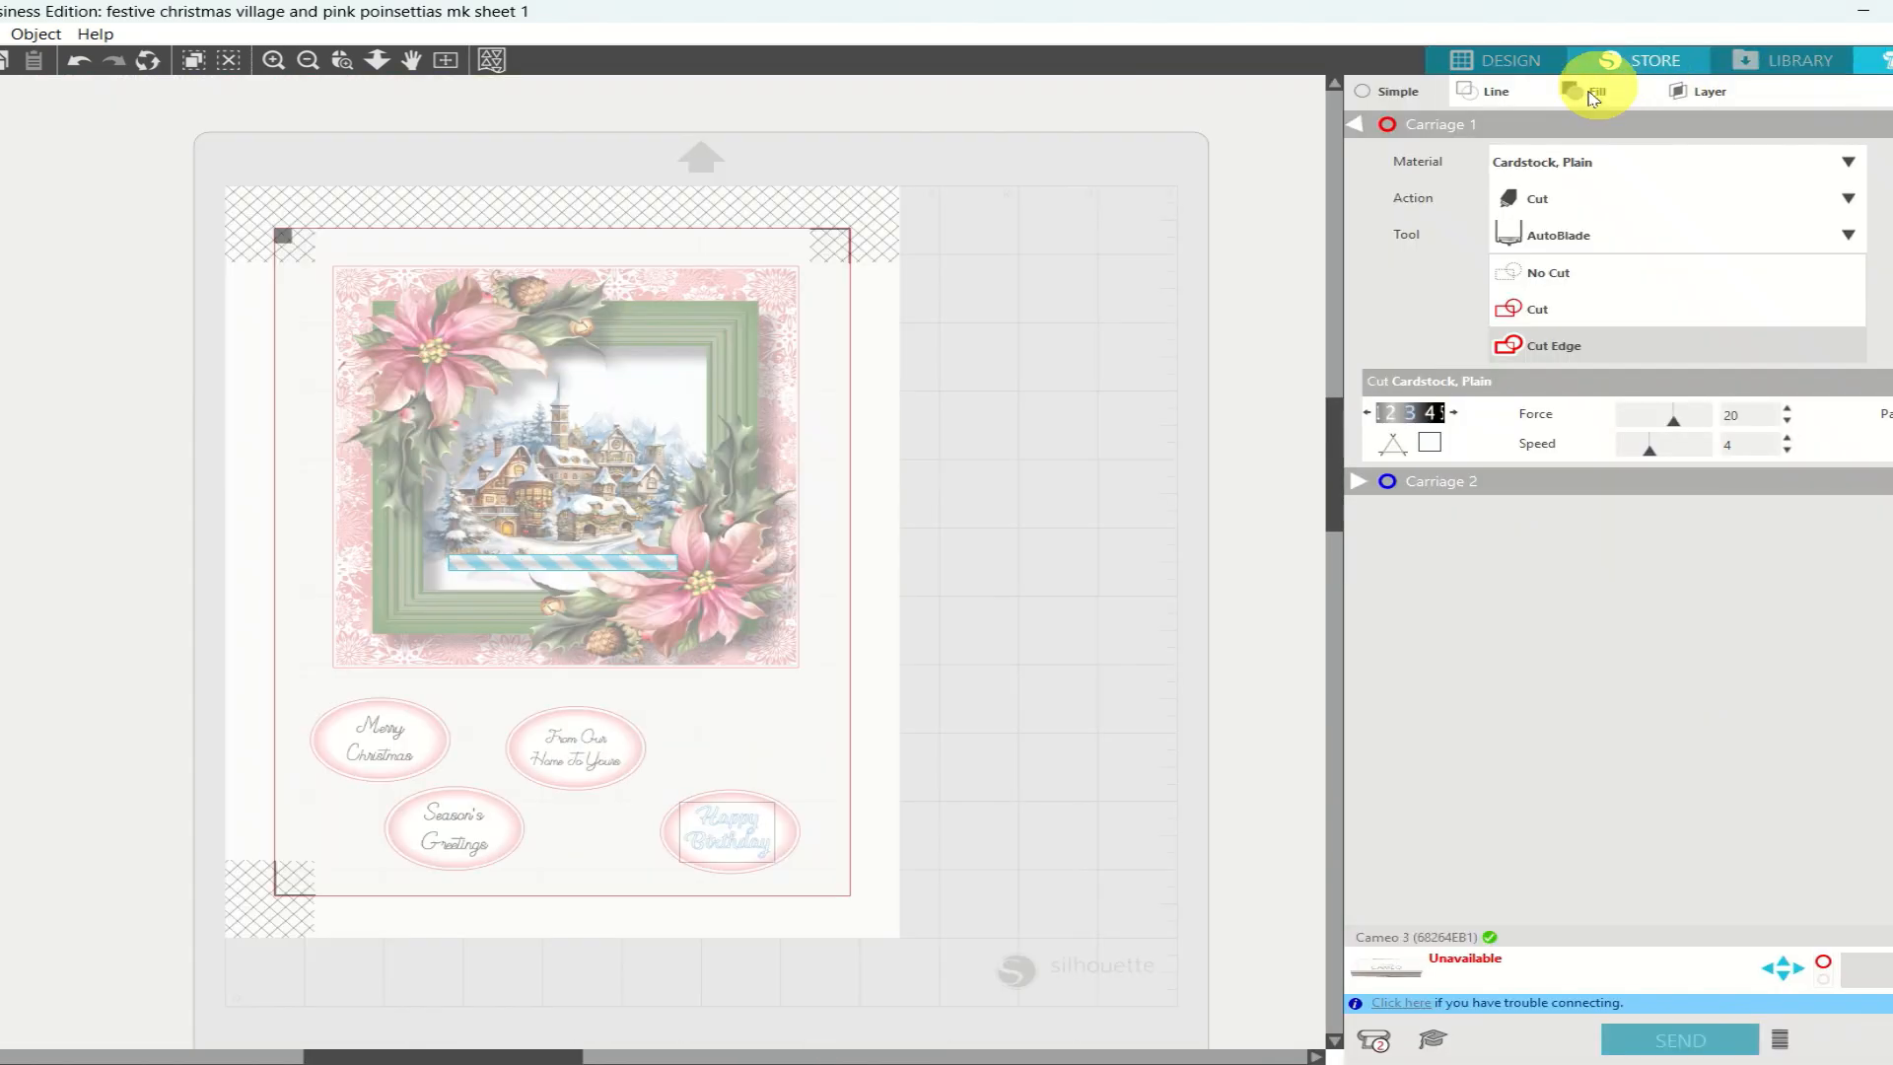
left_click(1497, 95)
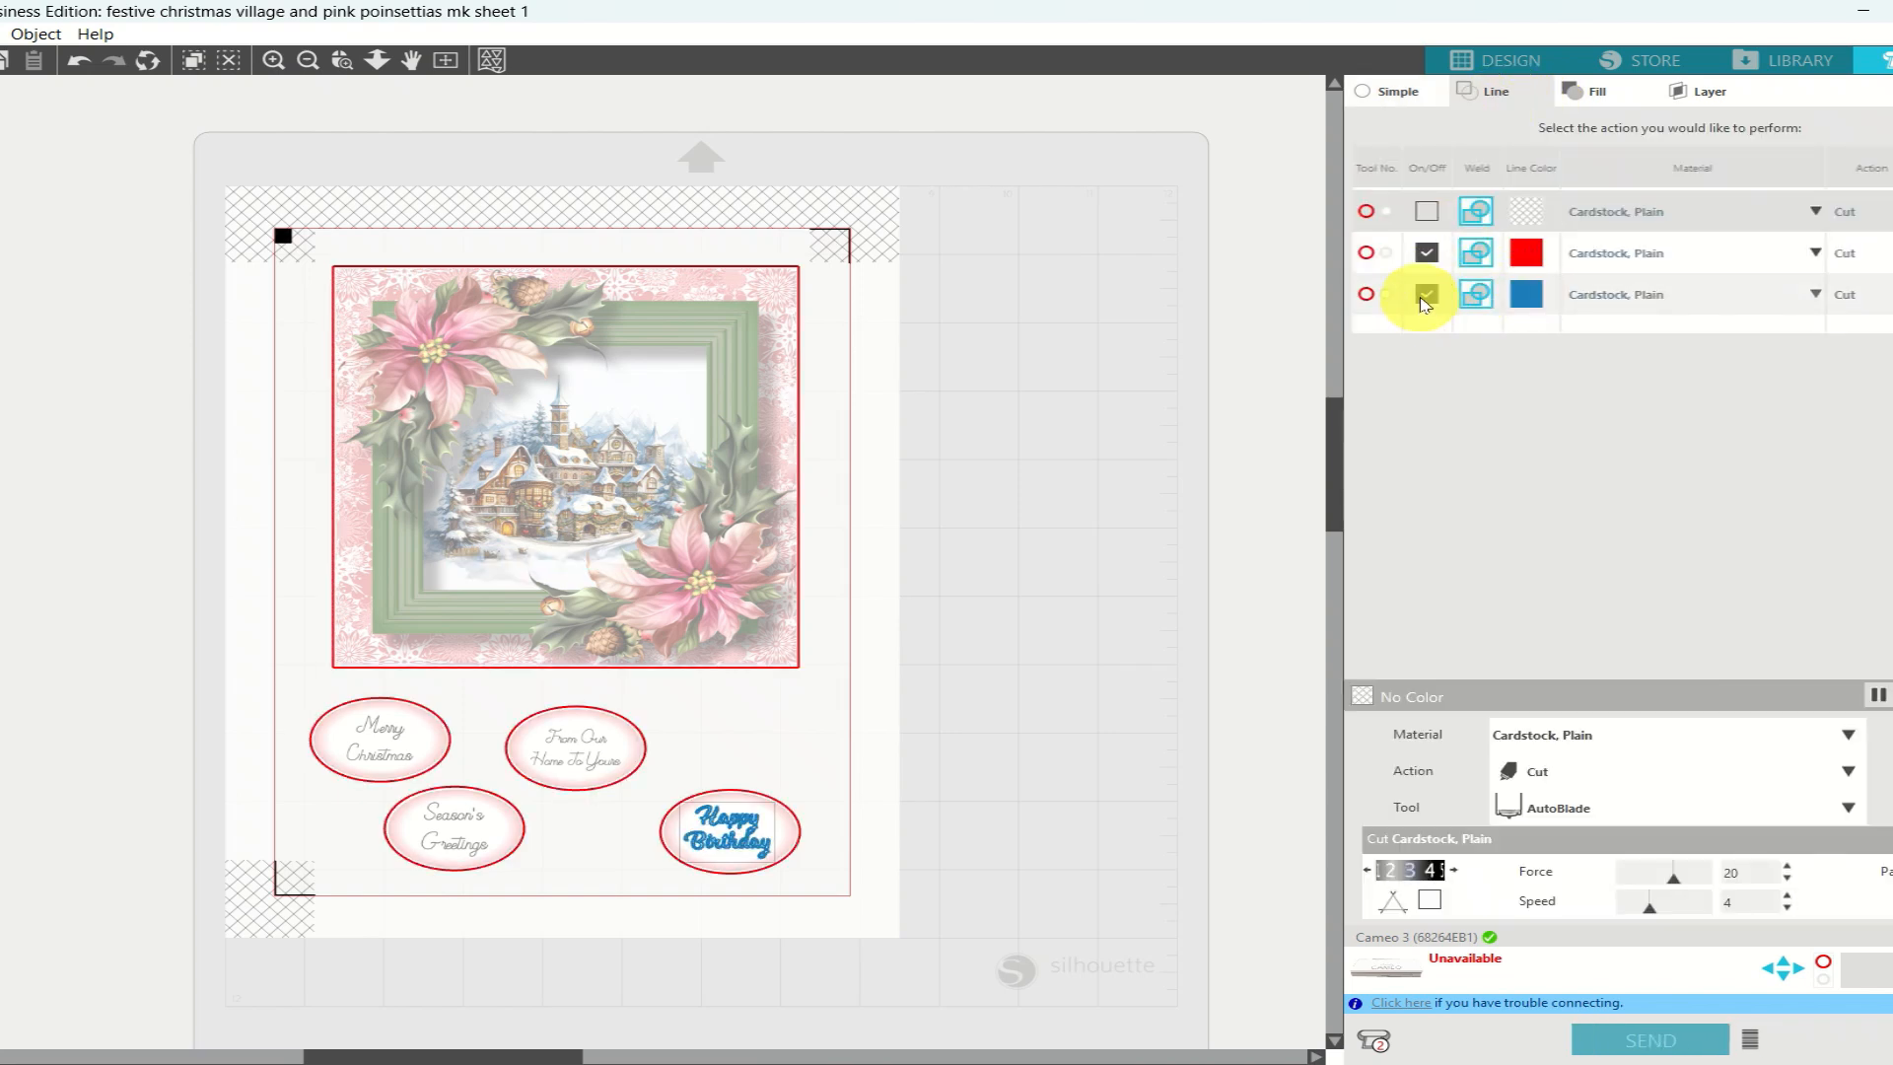
left_click(1425, 298)
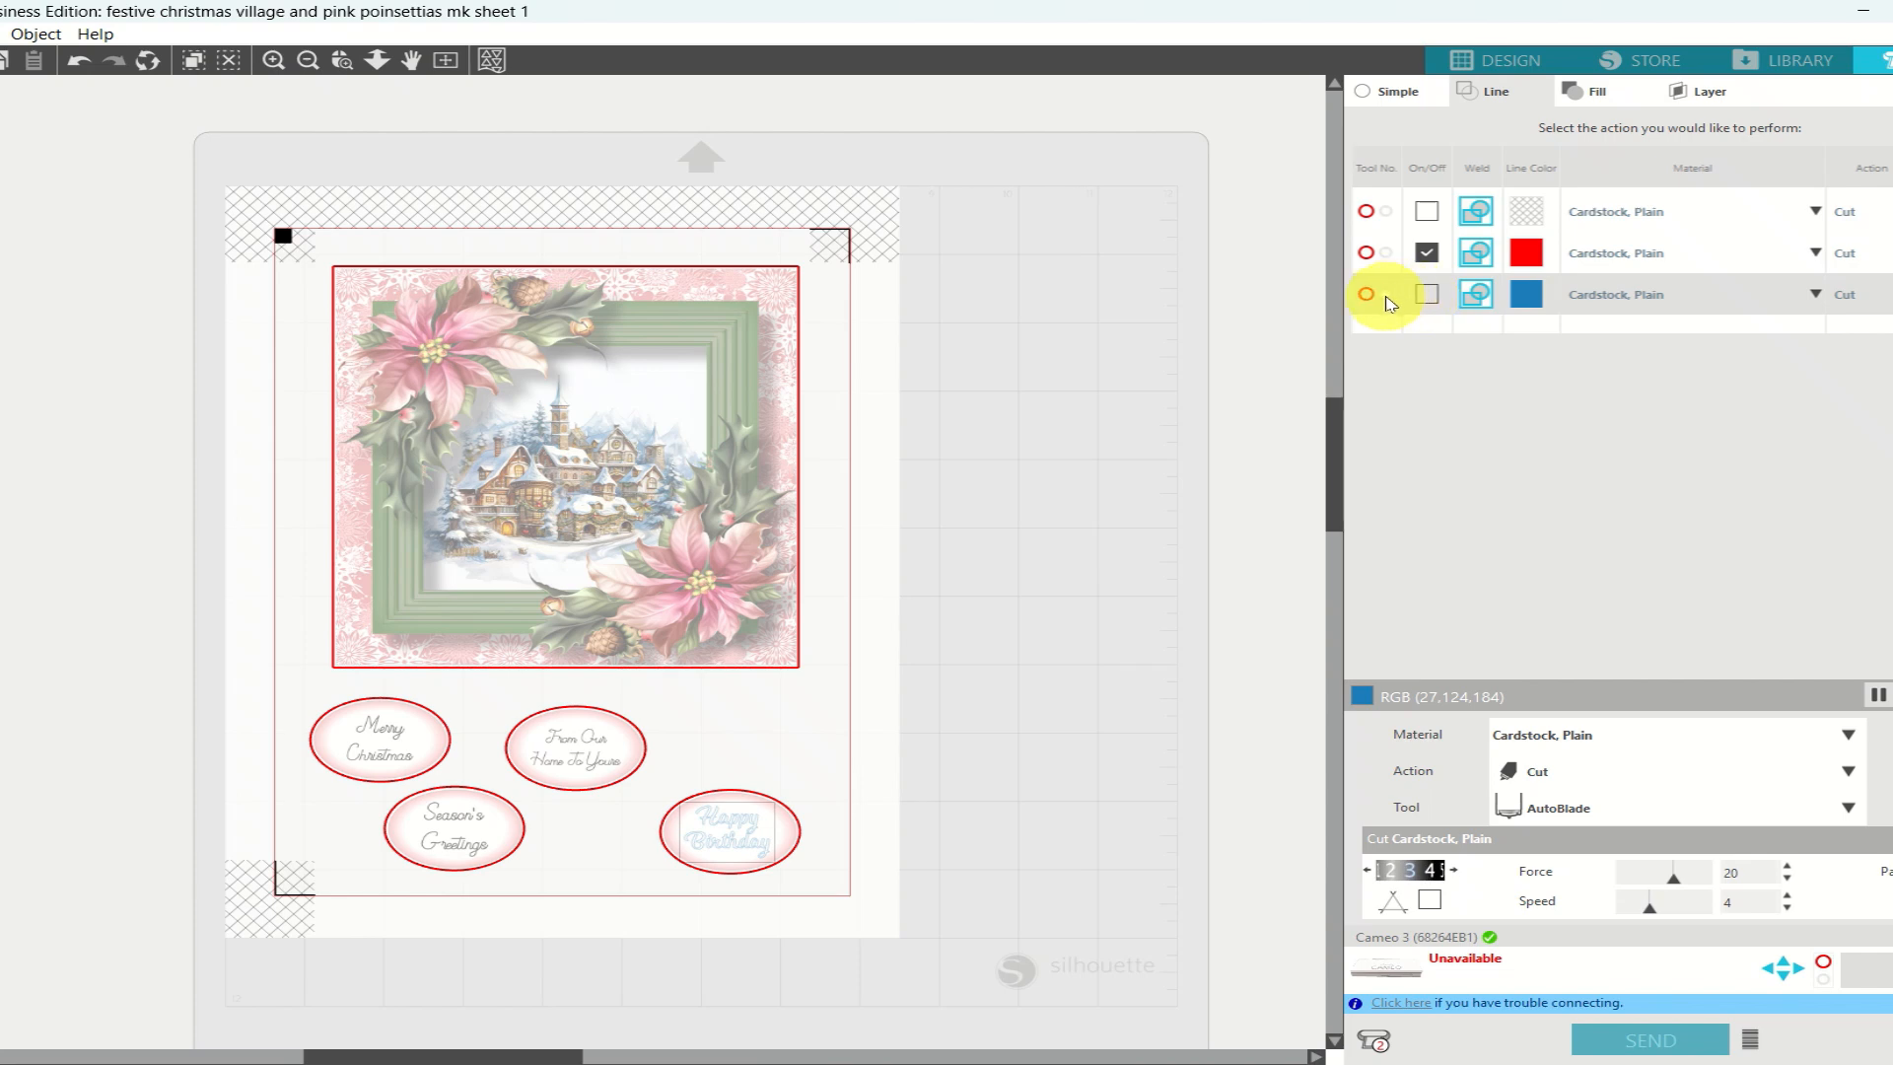
left_click(1386, 295)
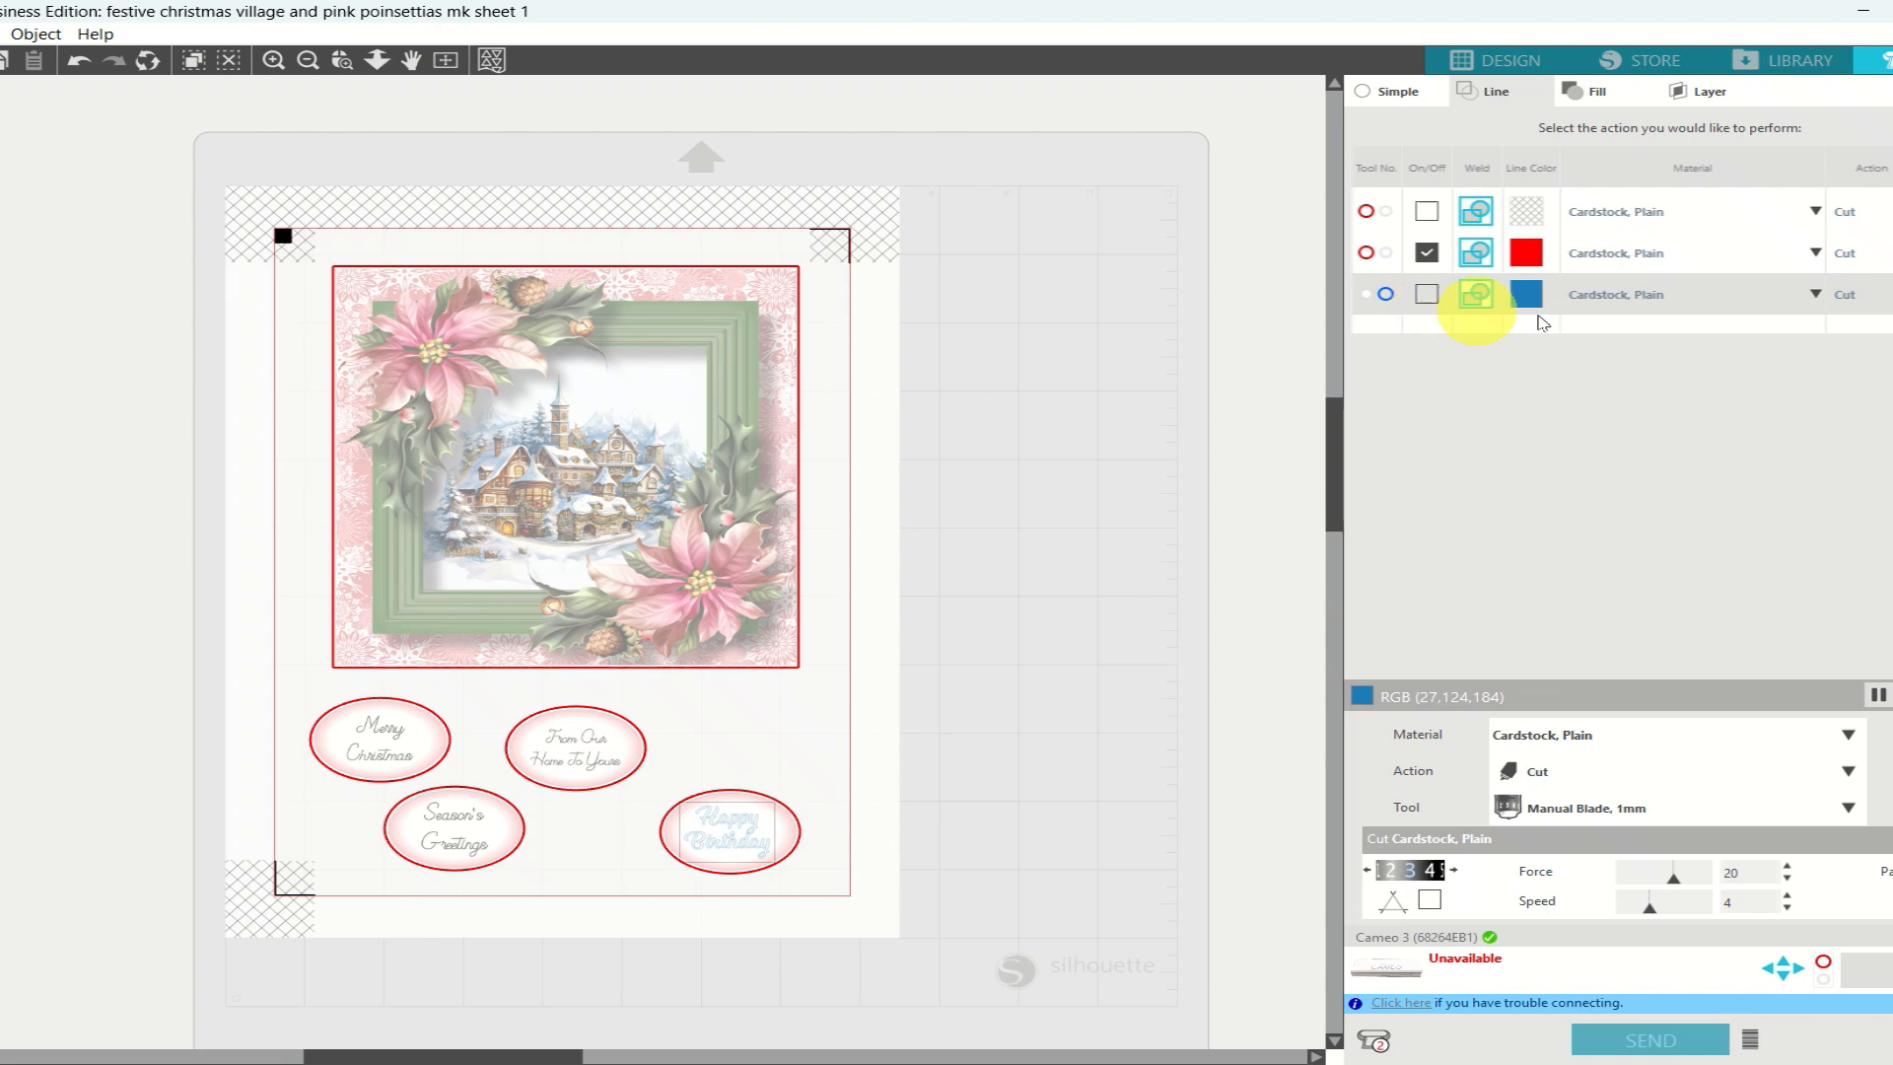
left_click(1883, 293)
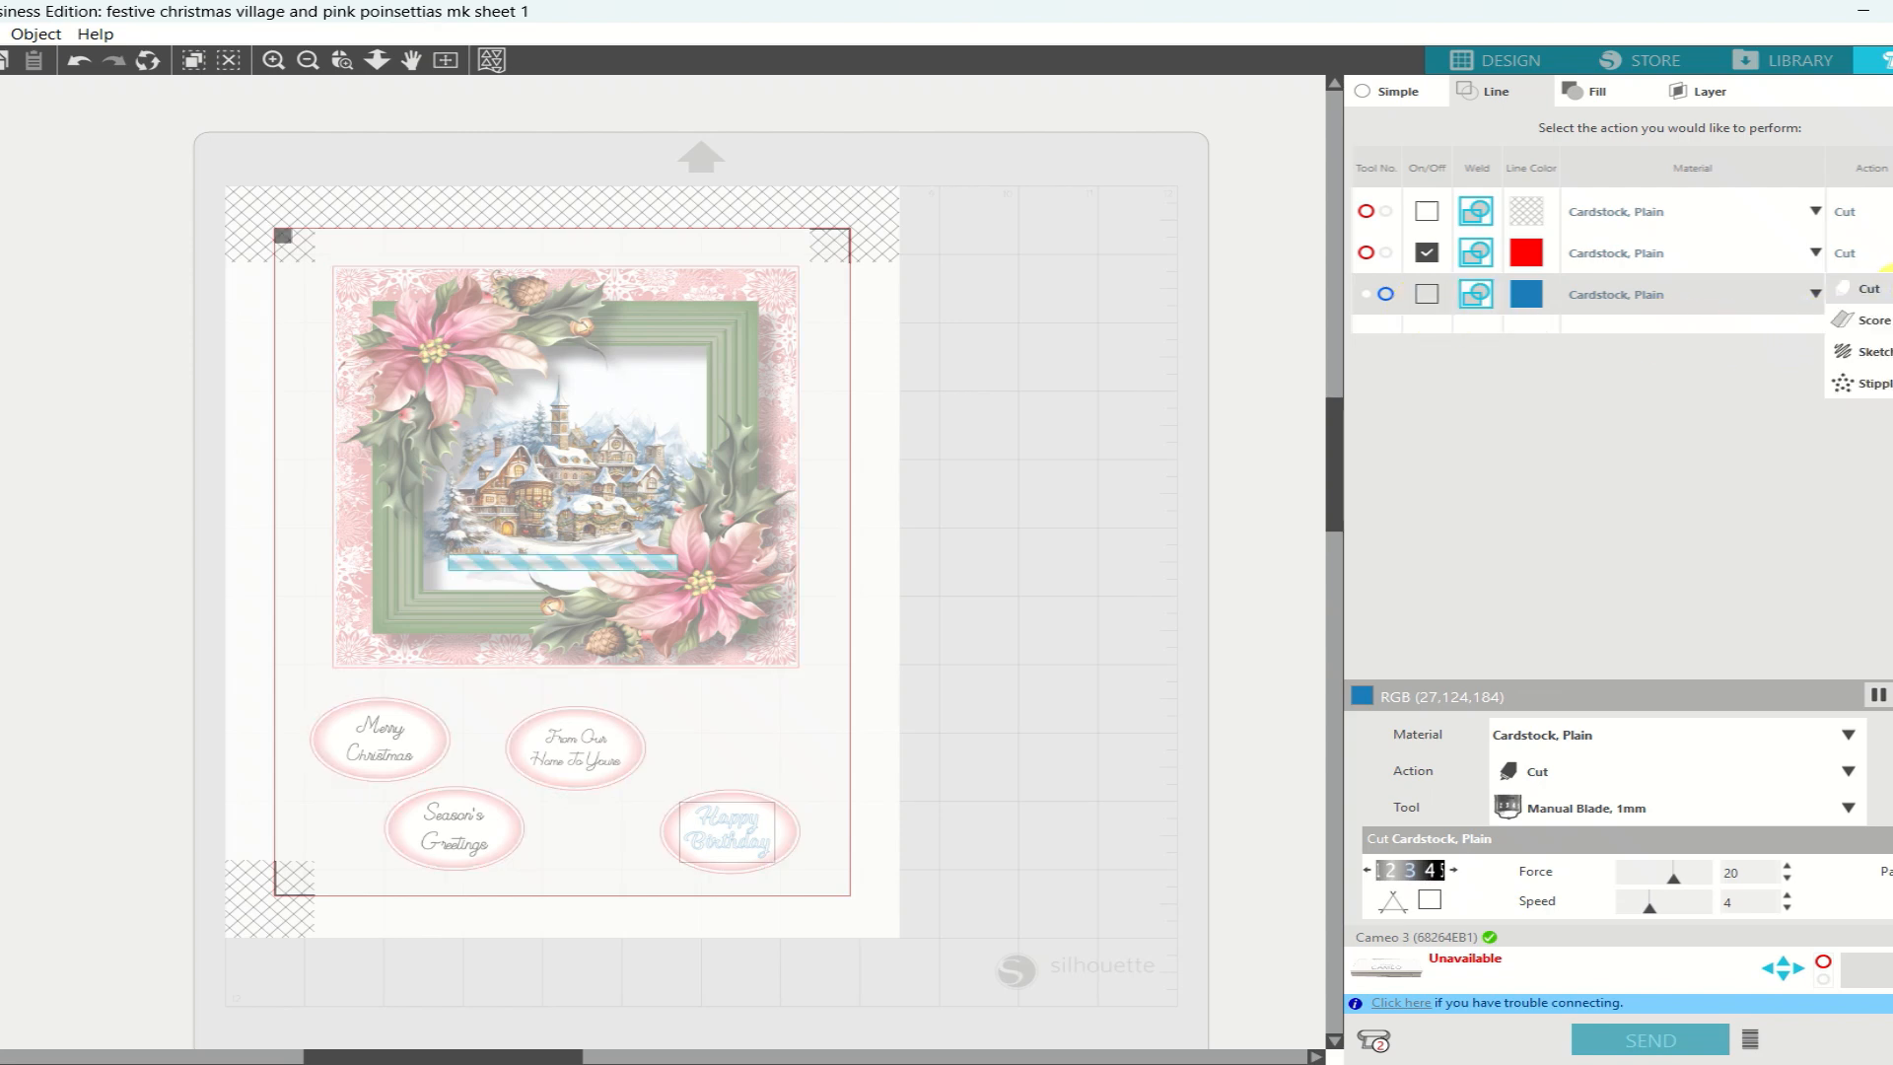
left_click(1871, 351)
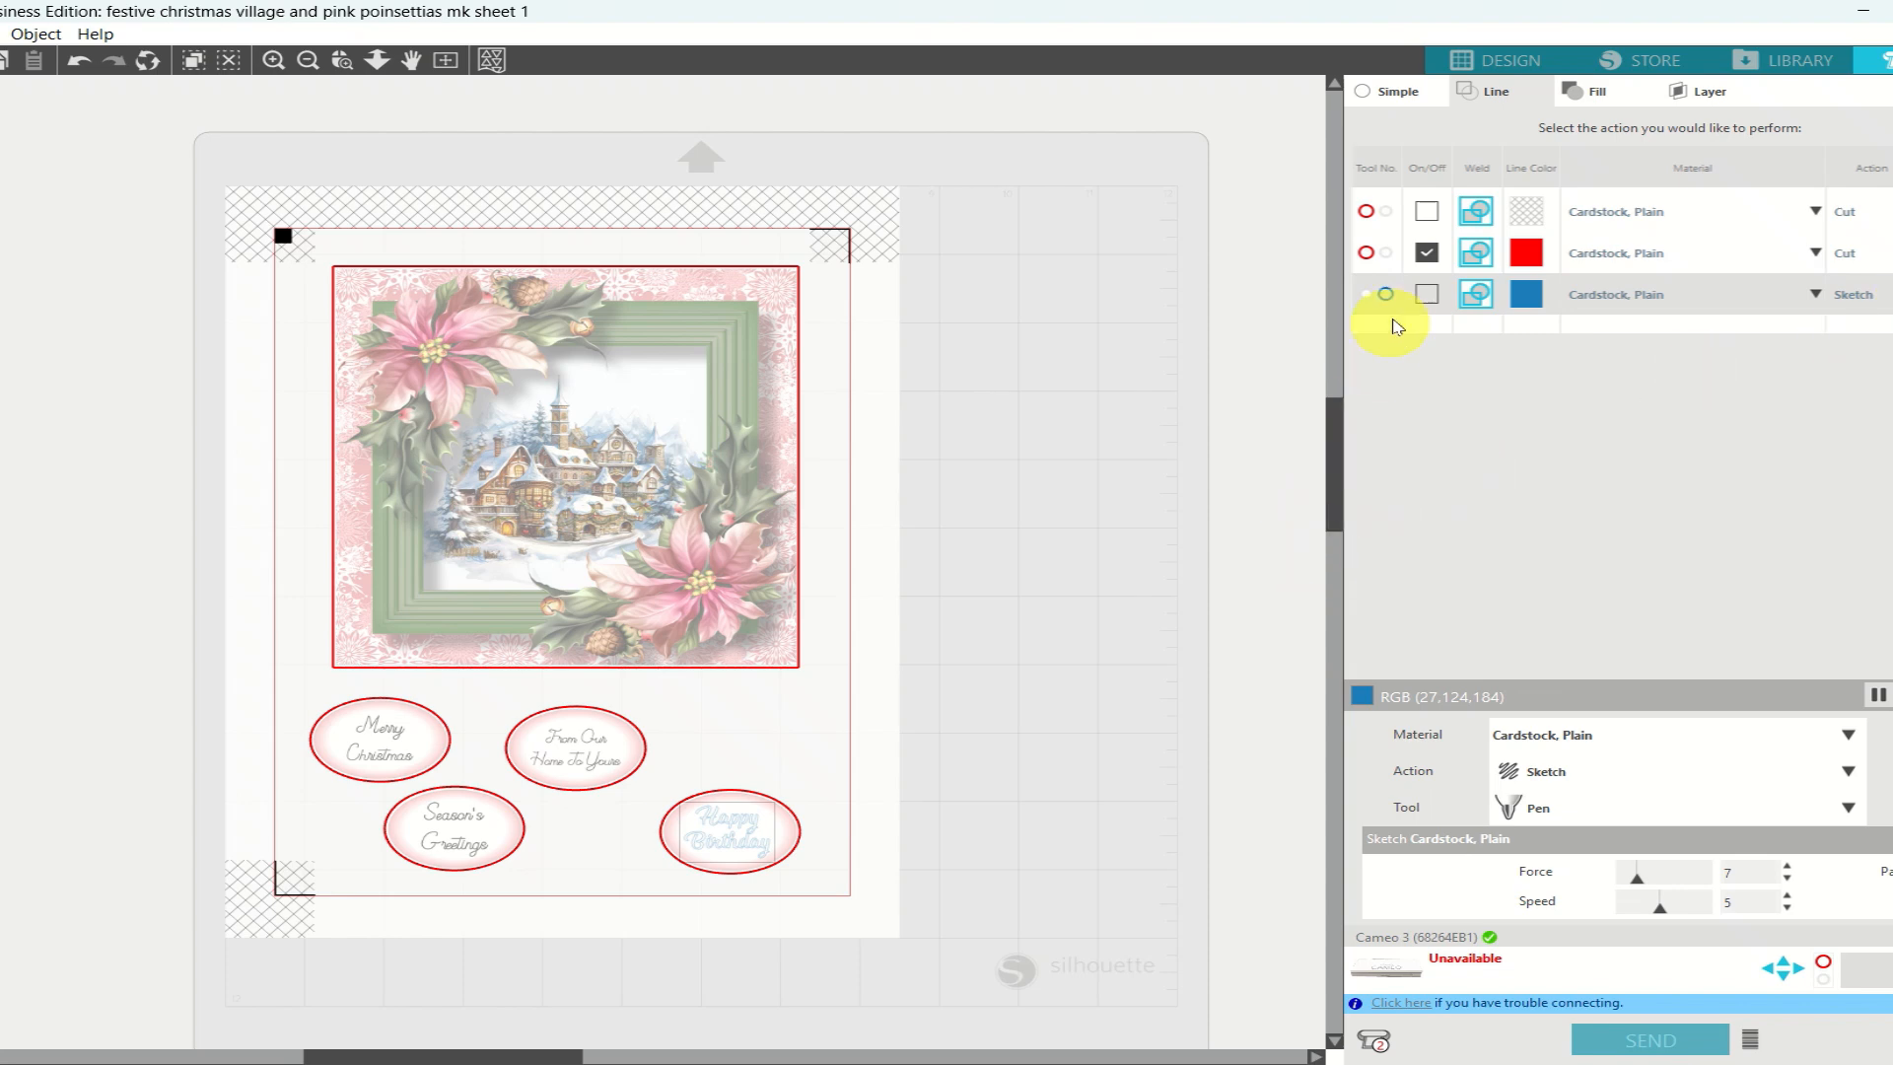
left_click(1427, 295)
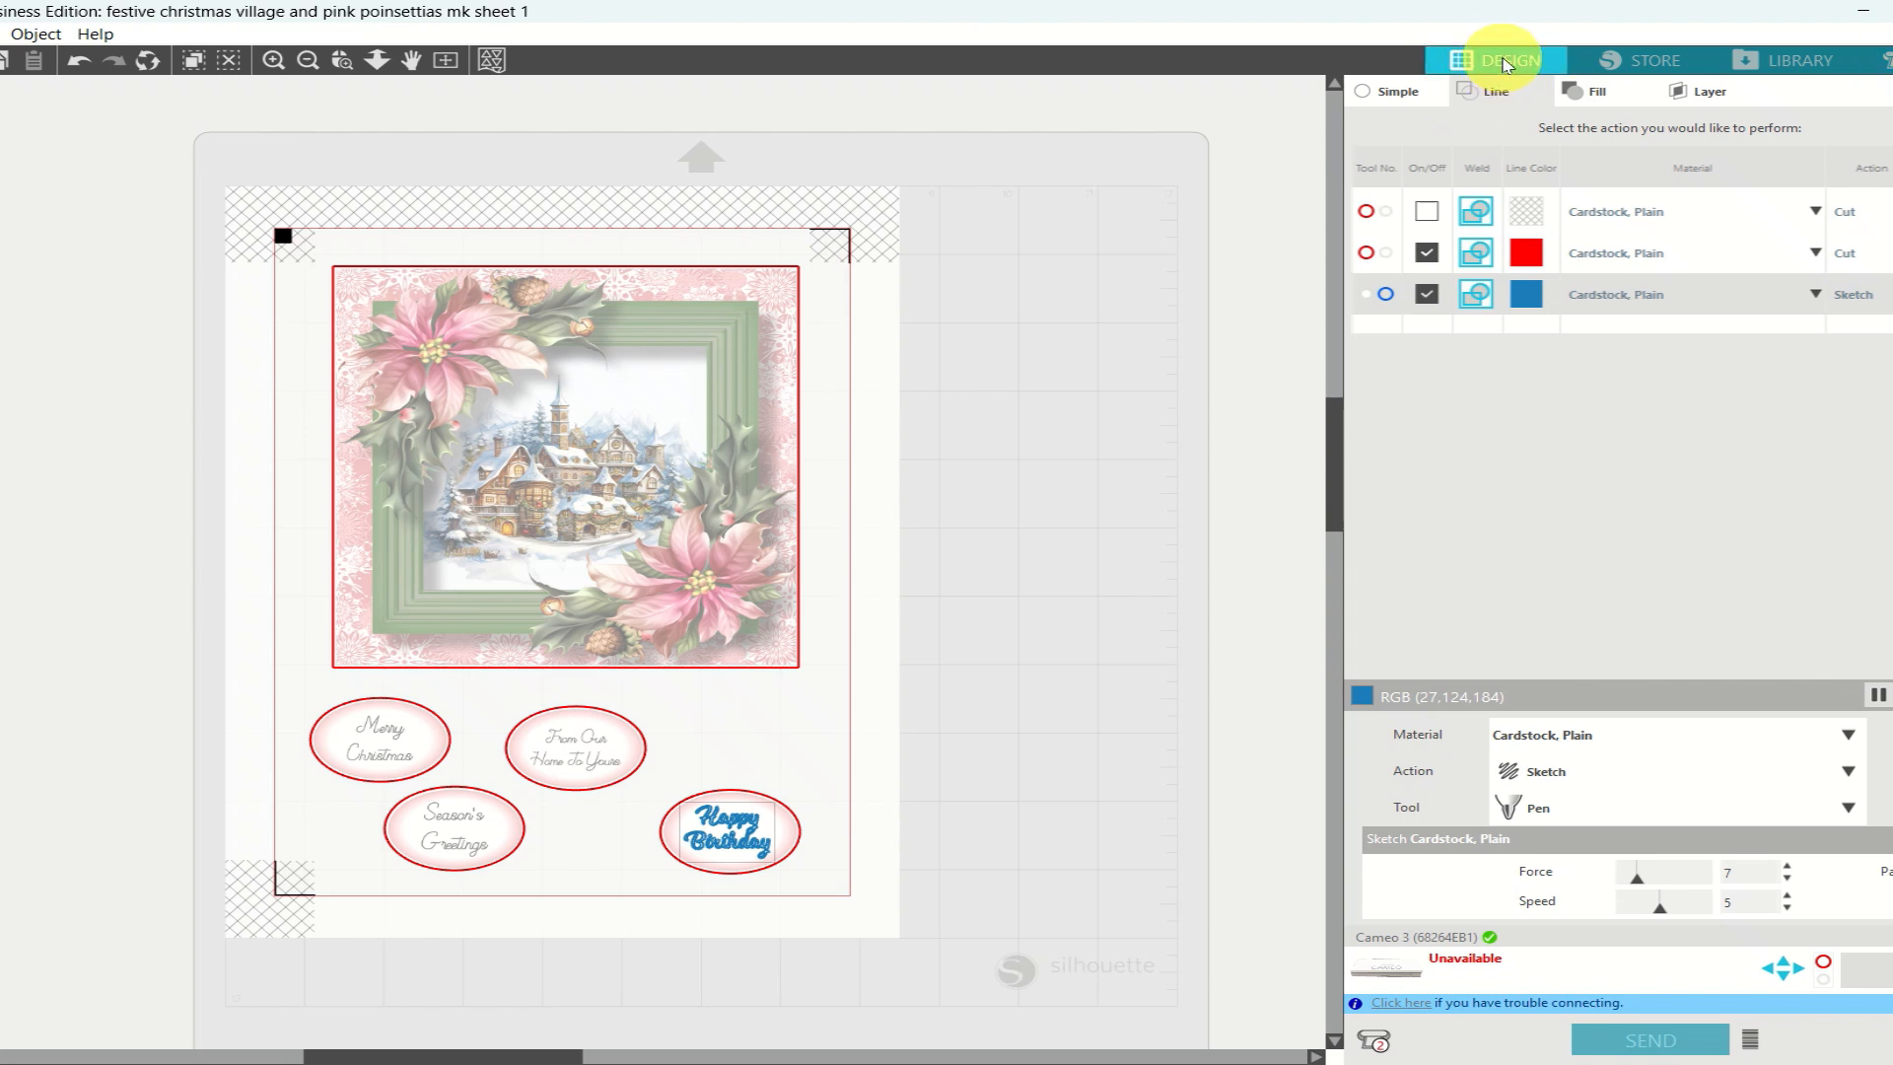
Apply a zigzag hatch line fill effect to the "Happy Birthday" lettering and tighten its spacing to about 0.005 in
left_click(1487, 65)
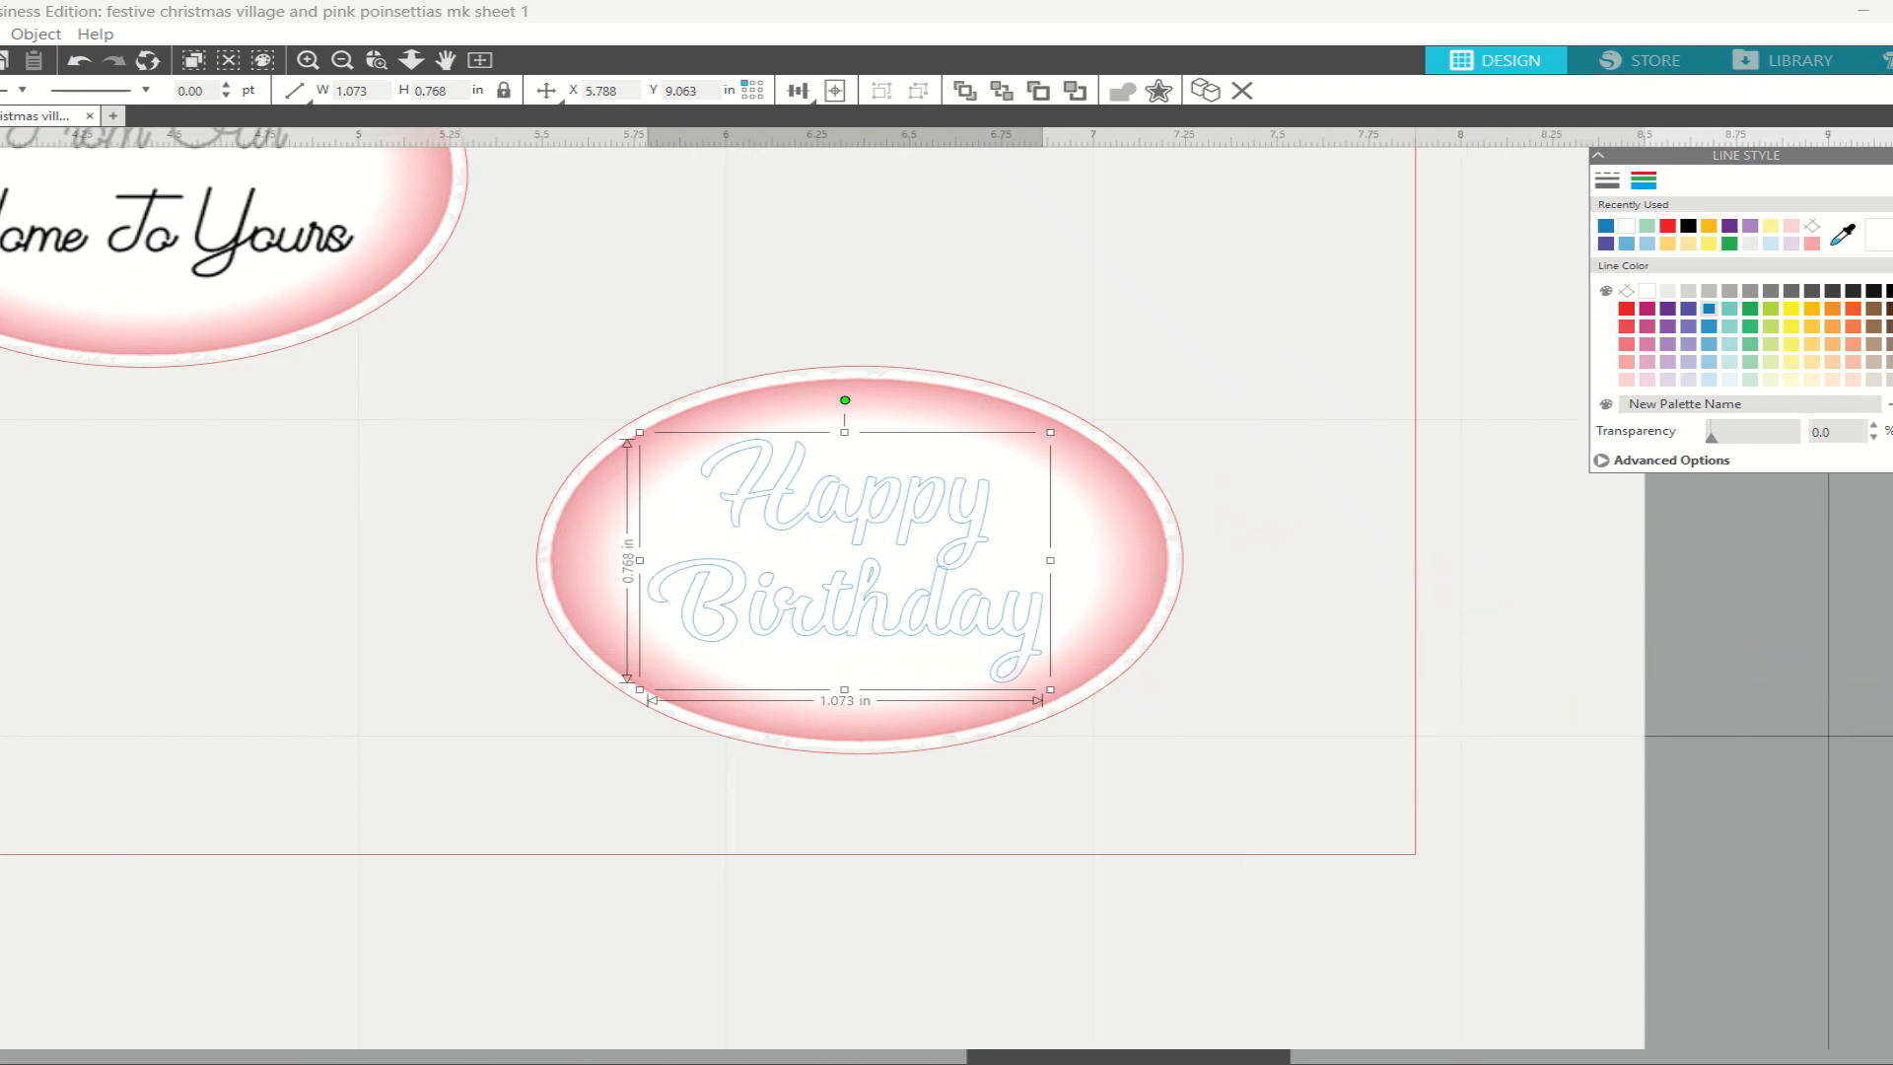
left_click(1891, 631)
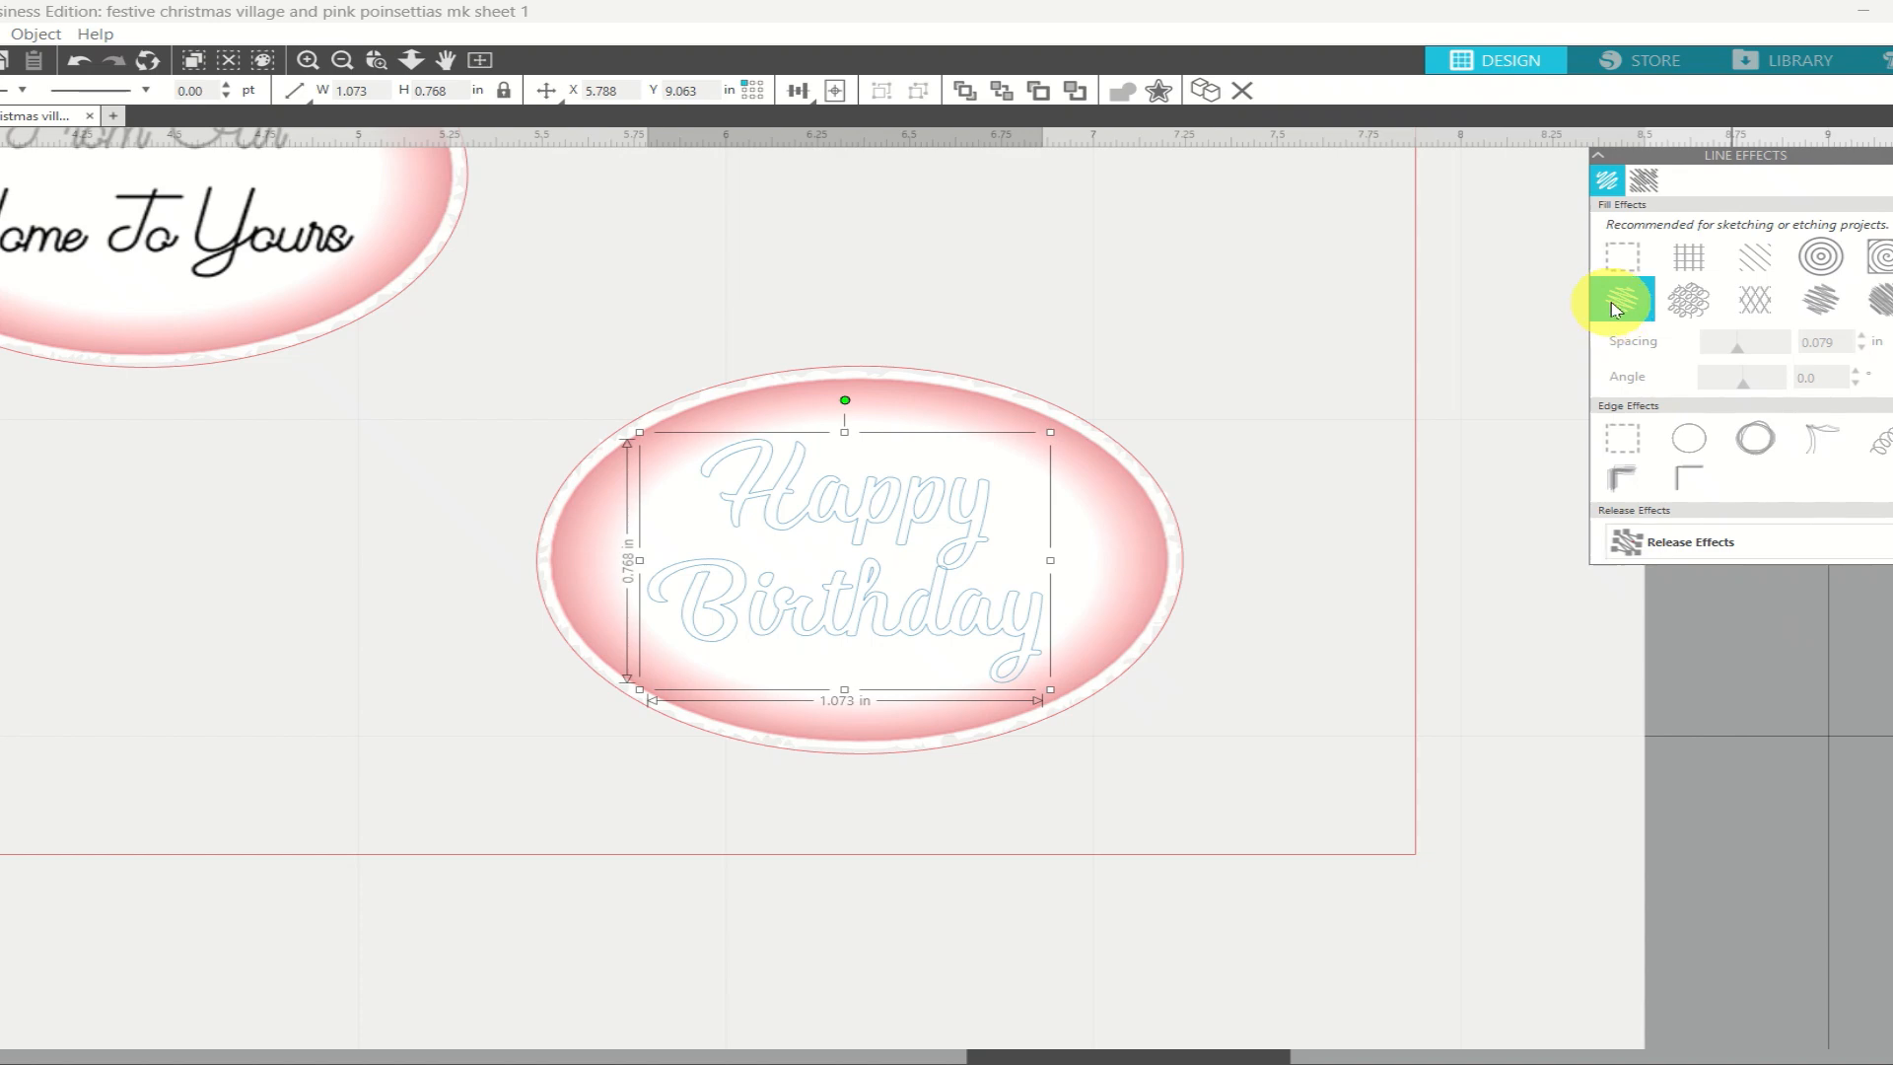
left_click(1614, 308)
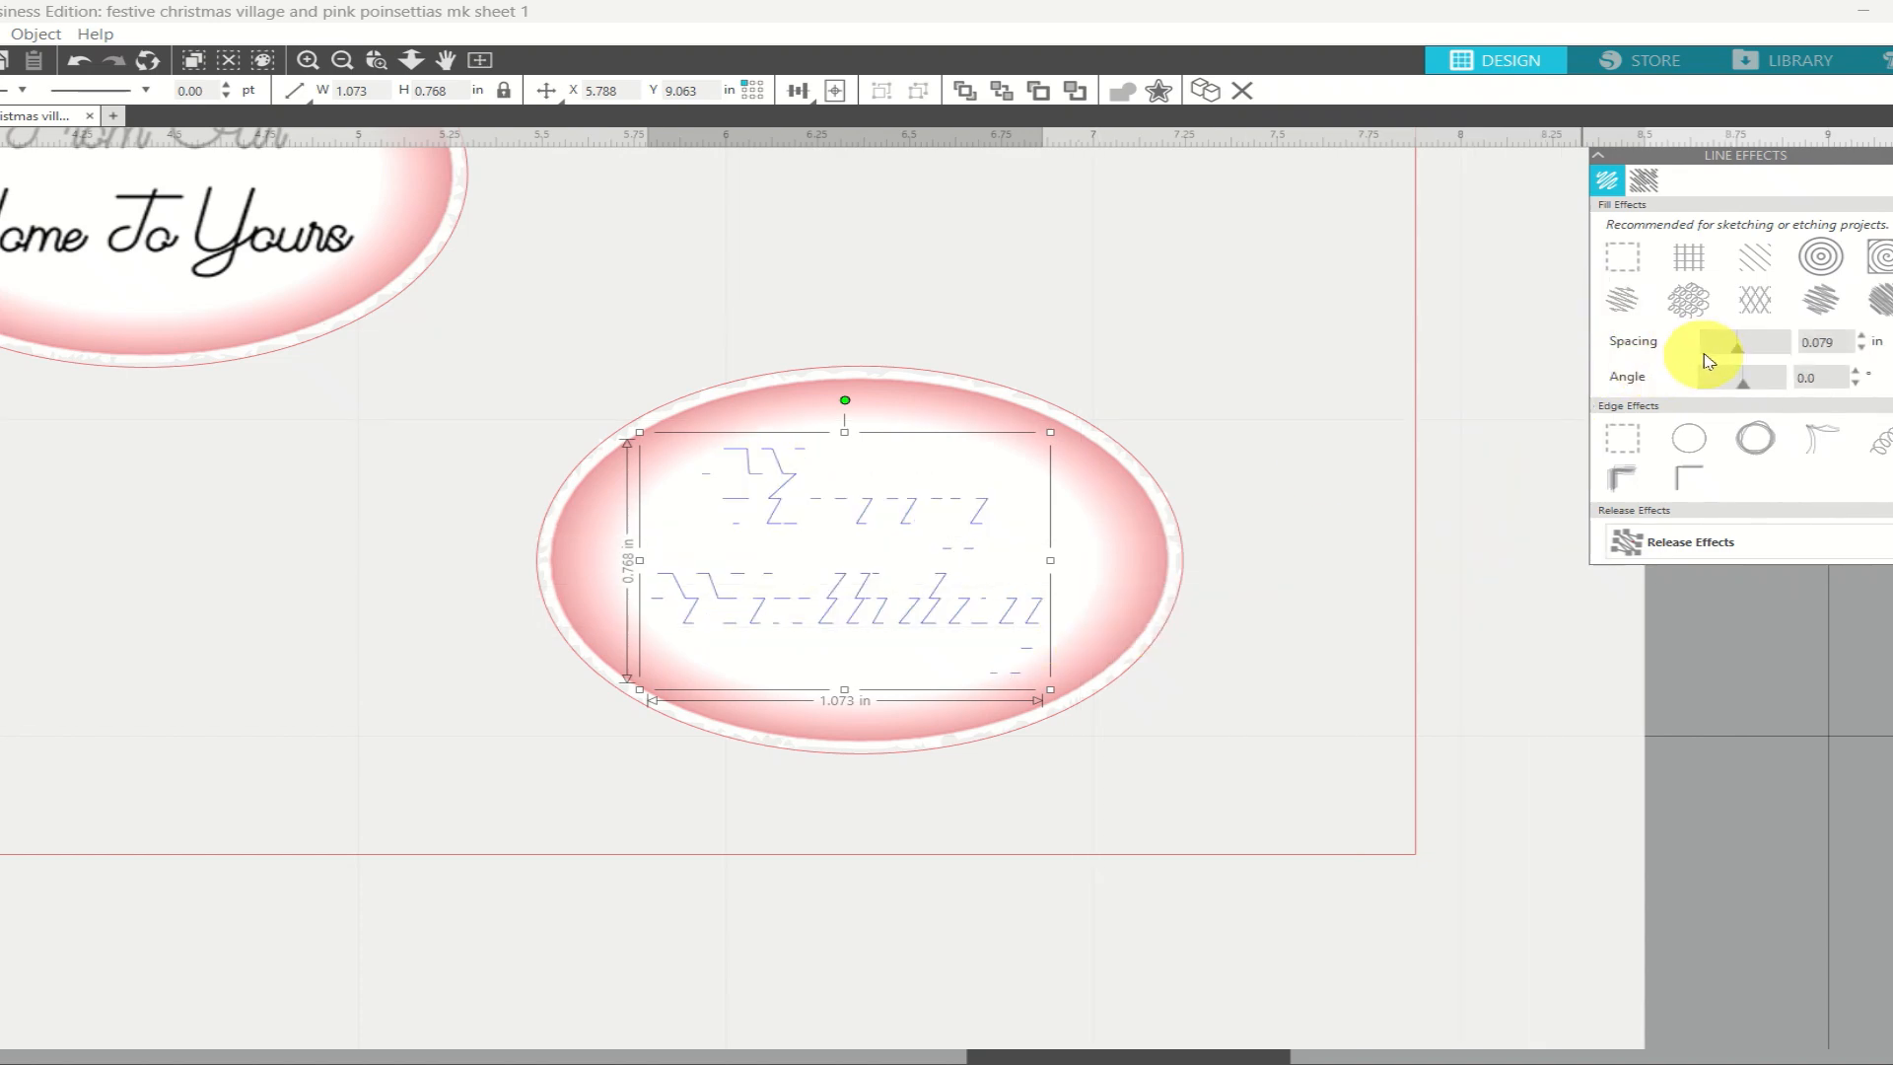
left_click_drag(1734, 348, 1708, 358)
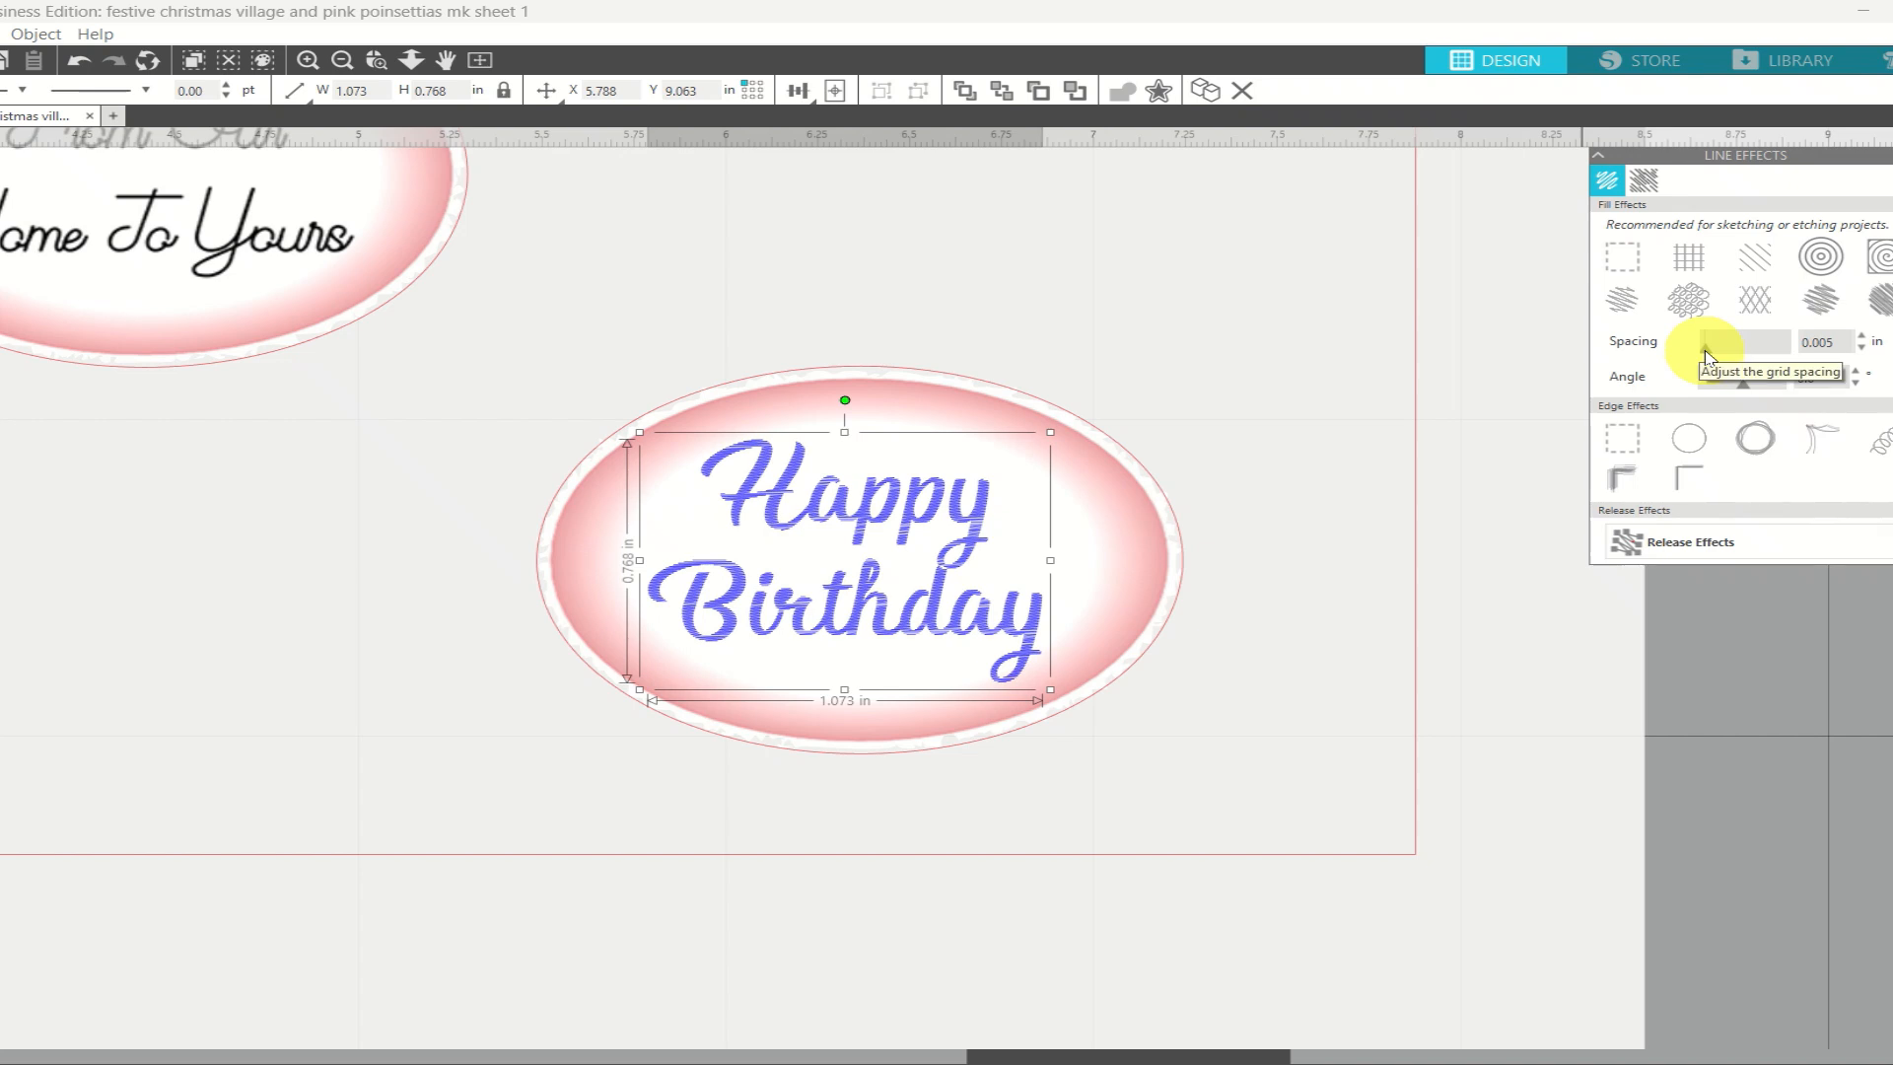
left_click(1864, 353)
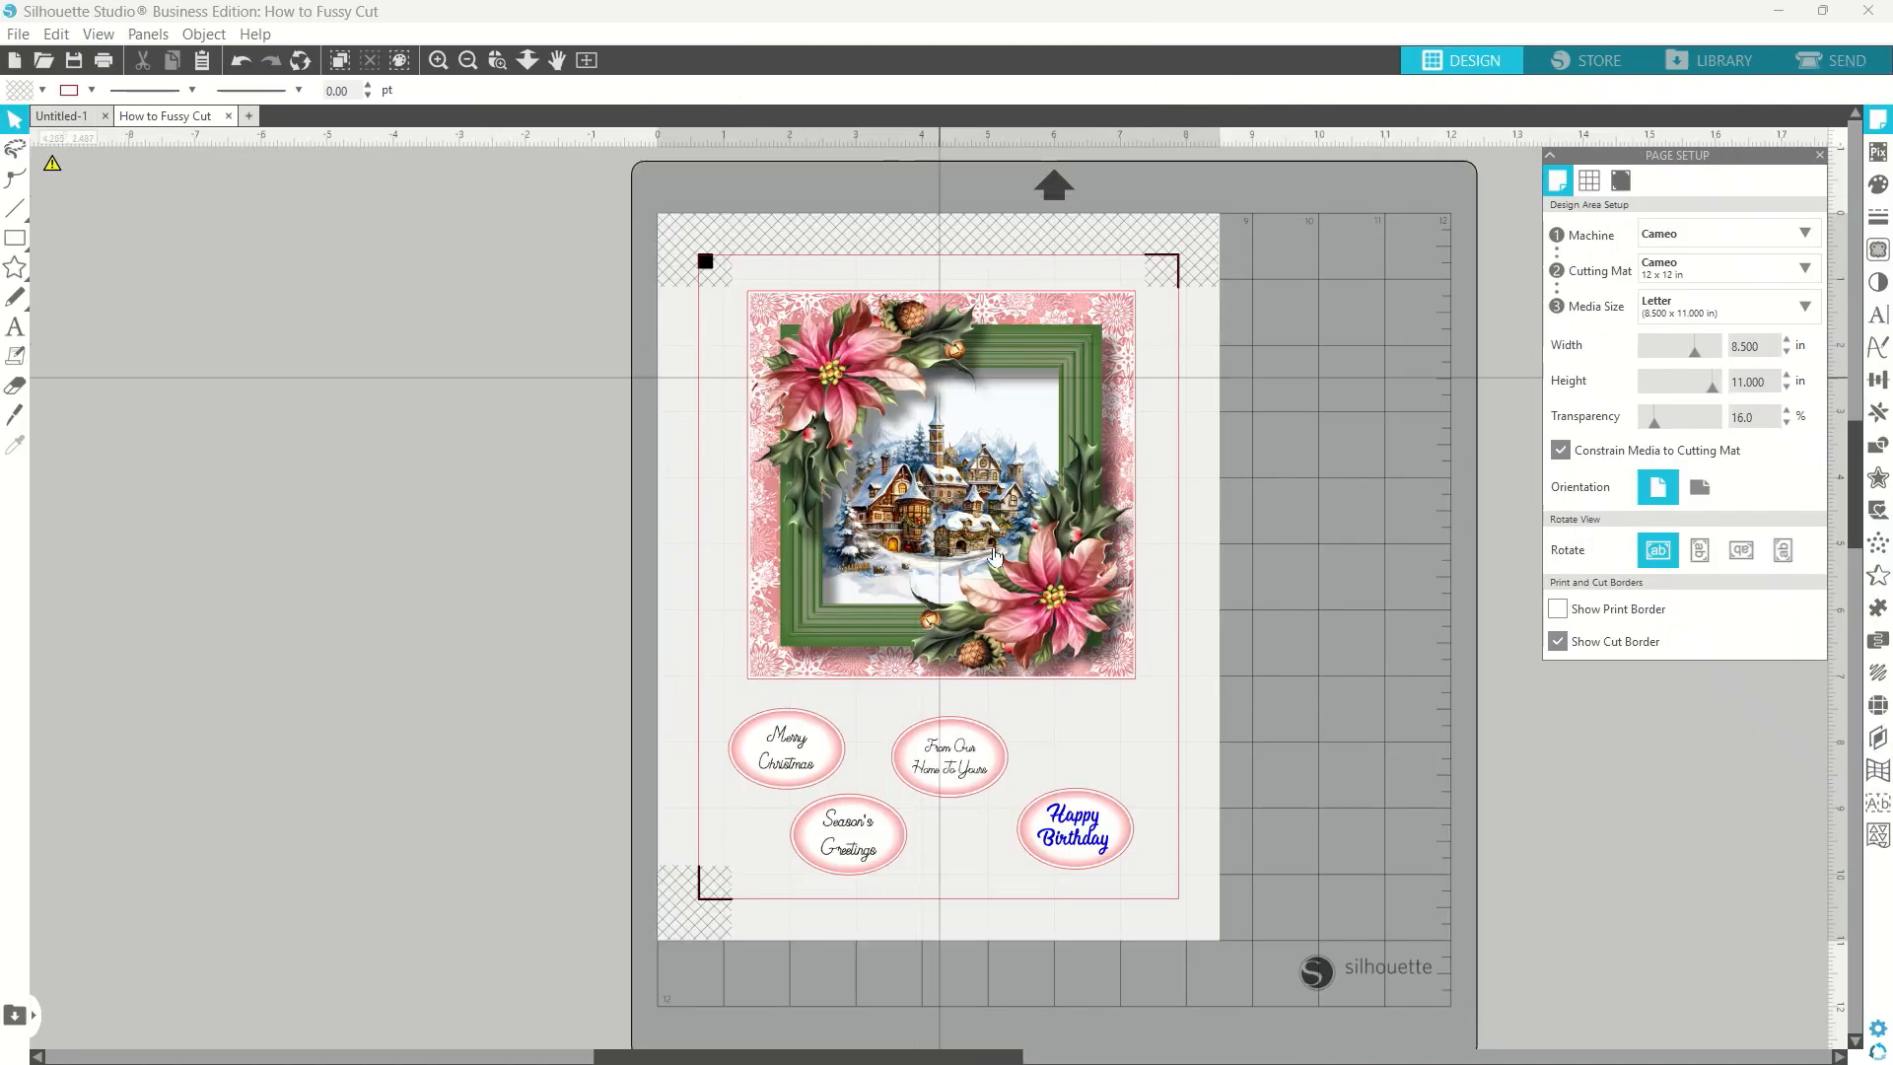
Move the "Happy Birthday" lettering off the page, to about X 9.845, Y 7.184 in, and preview the print without printing
left_click(1077, 836)
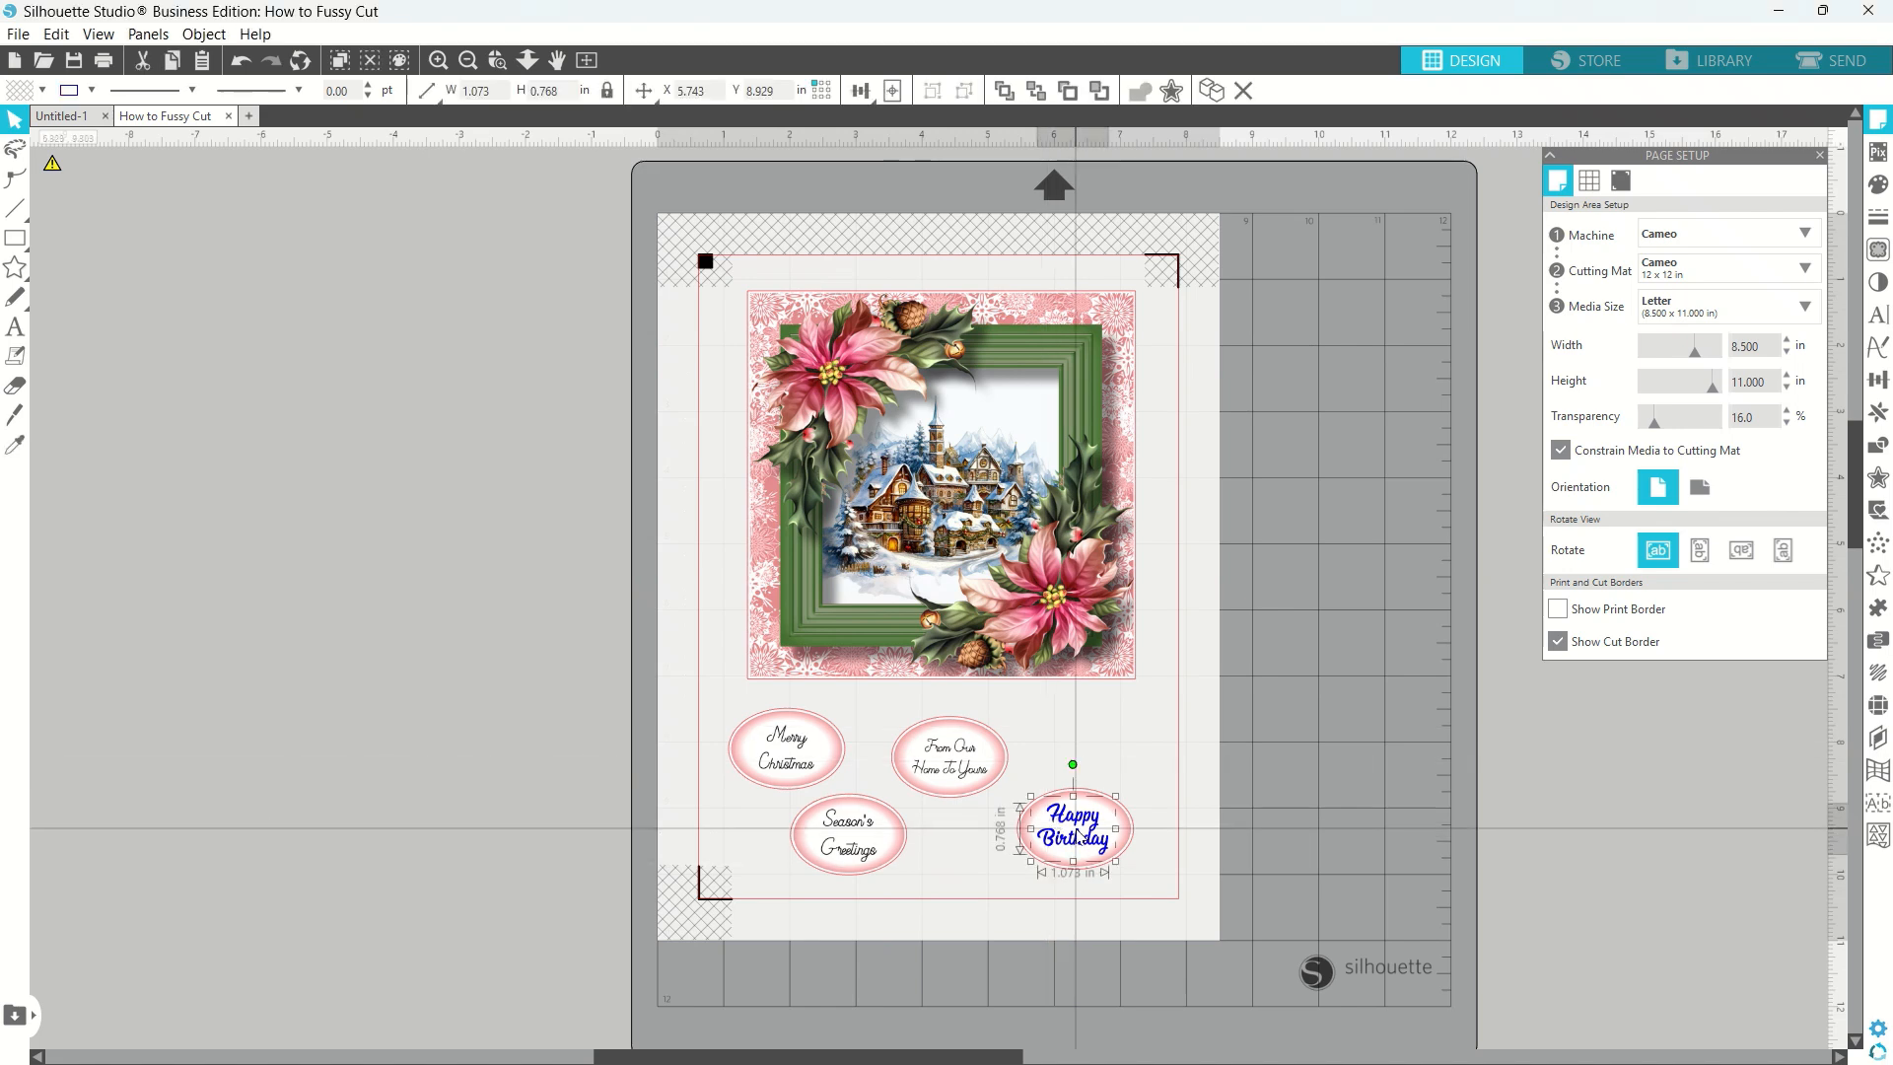
left_click_drag(1078, 836, 1348, 721)
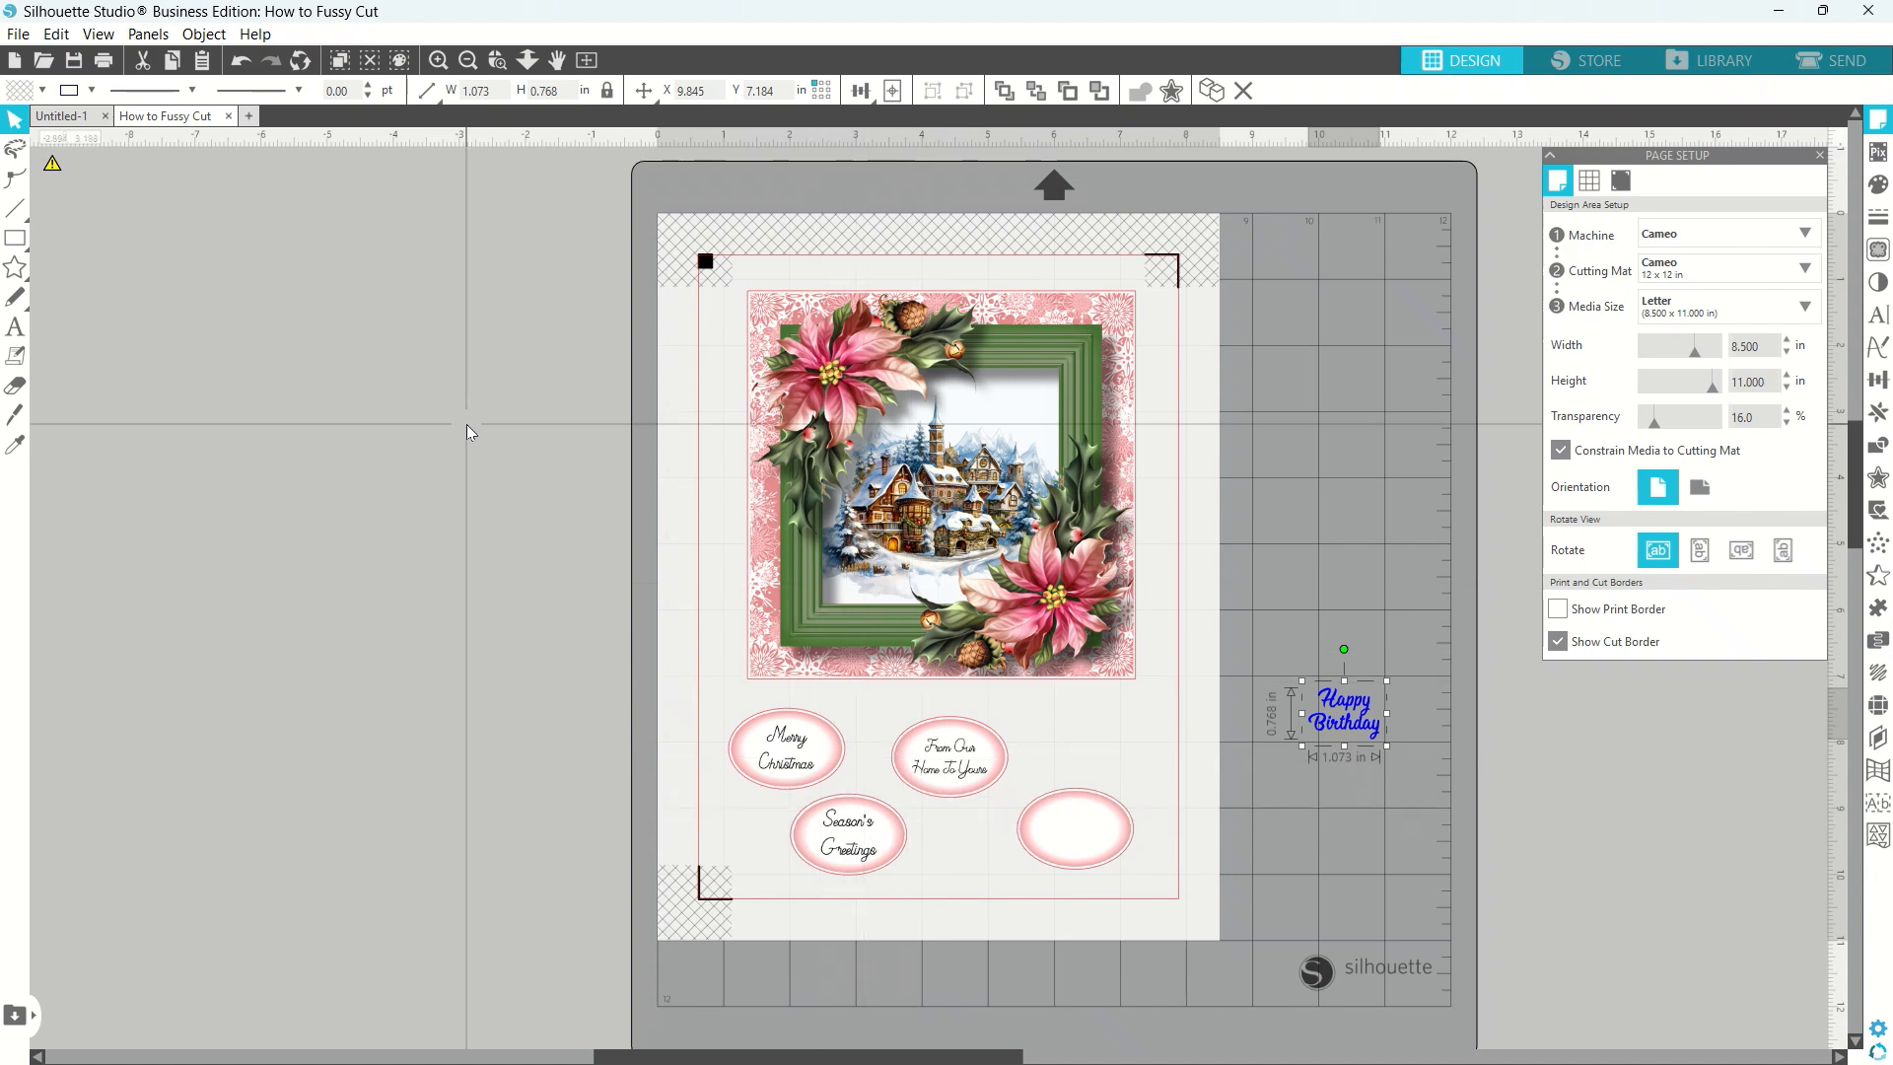
left_click(16, 36)
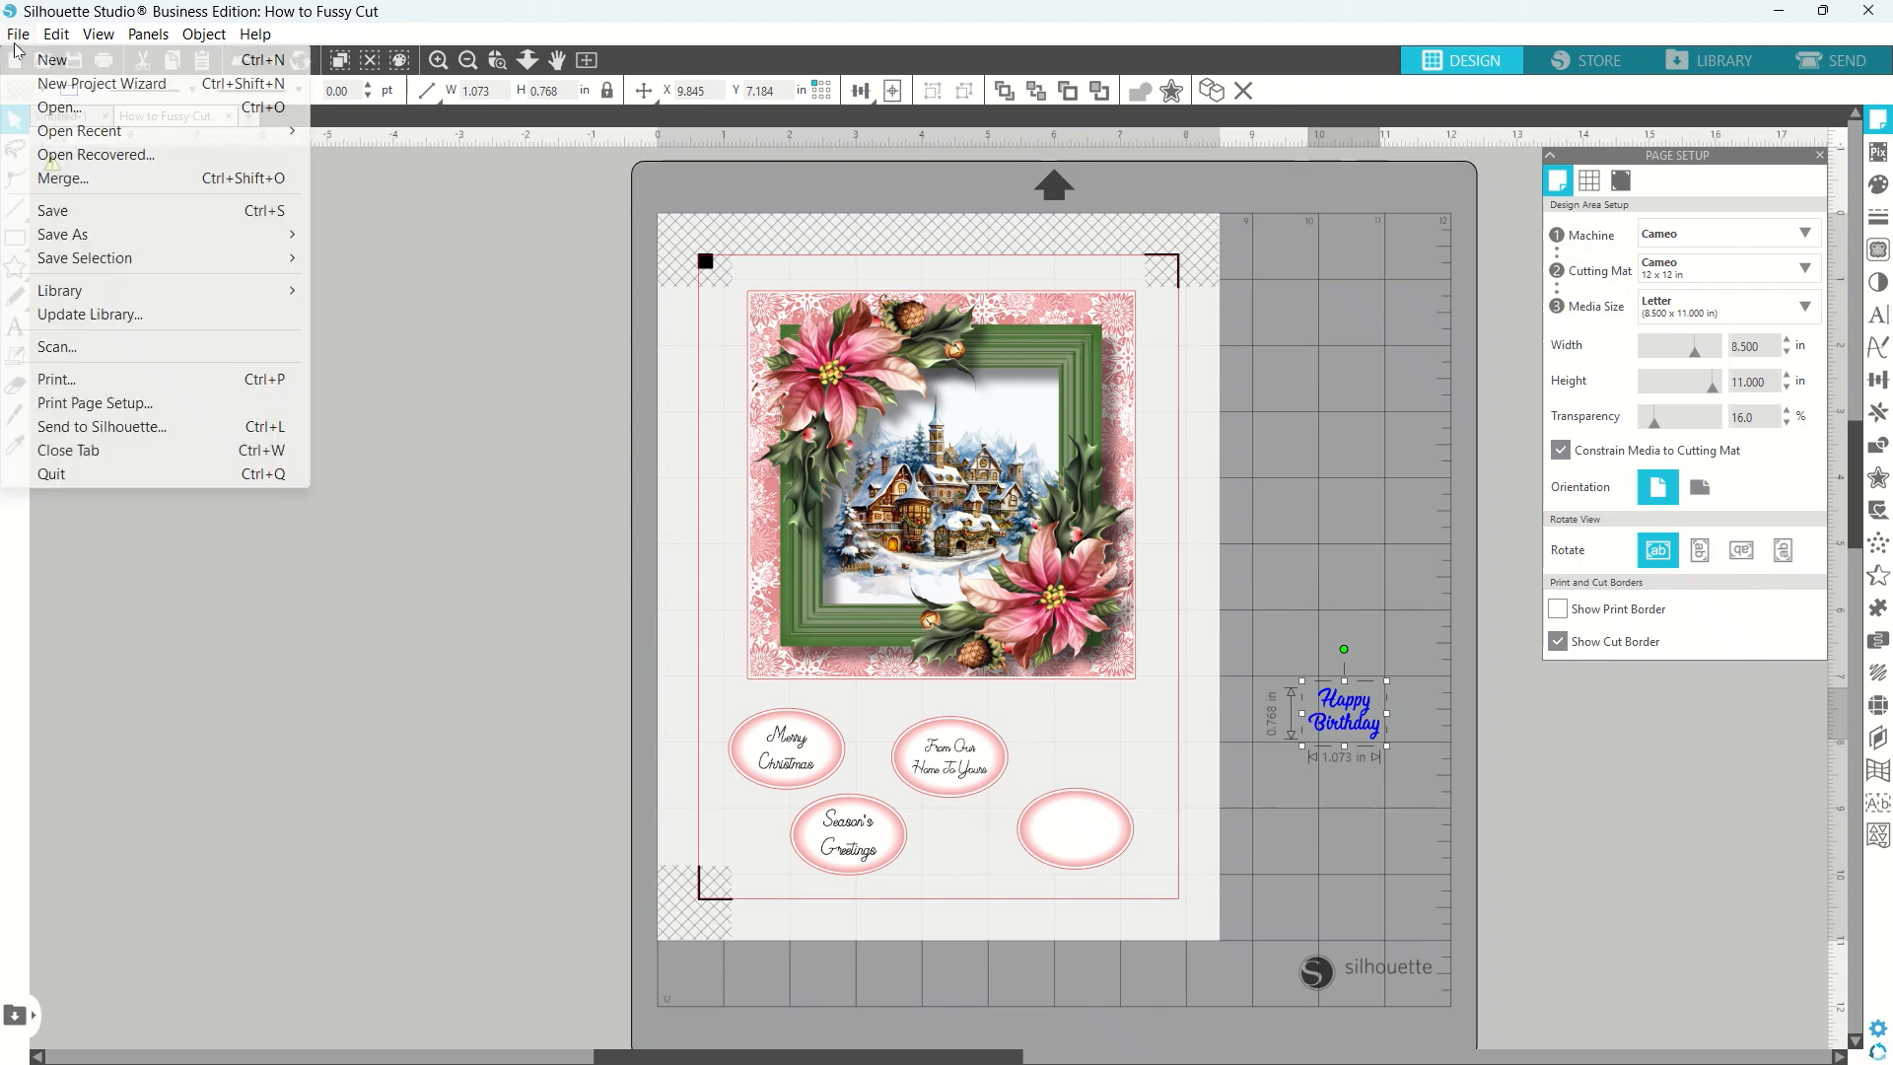
left_click(82, 385)
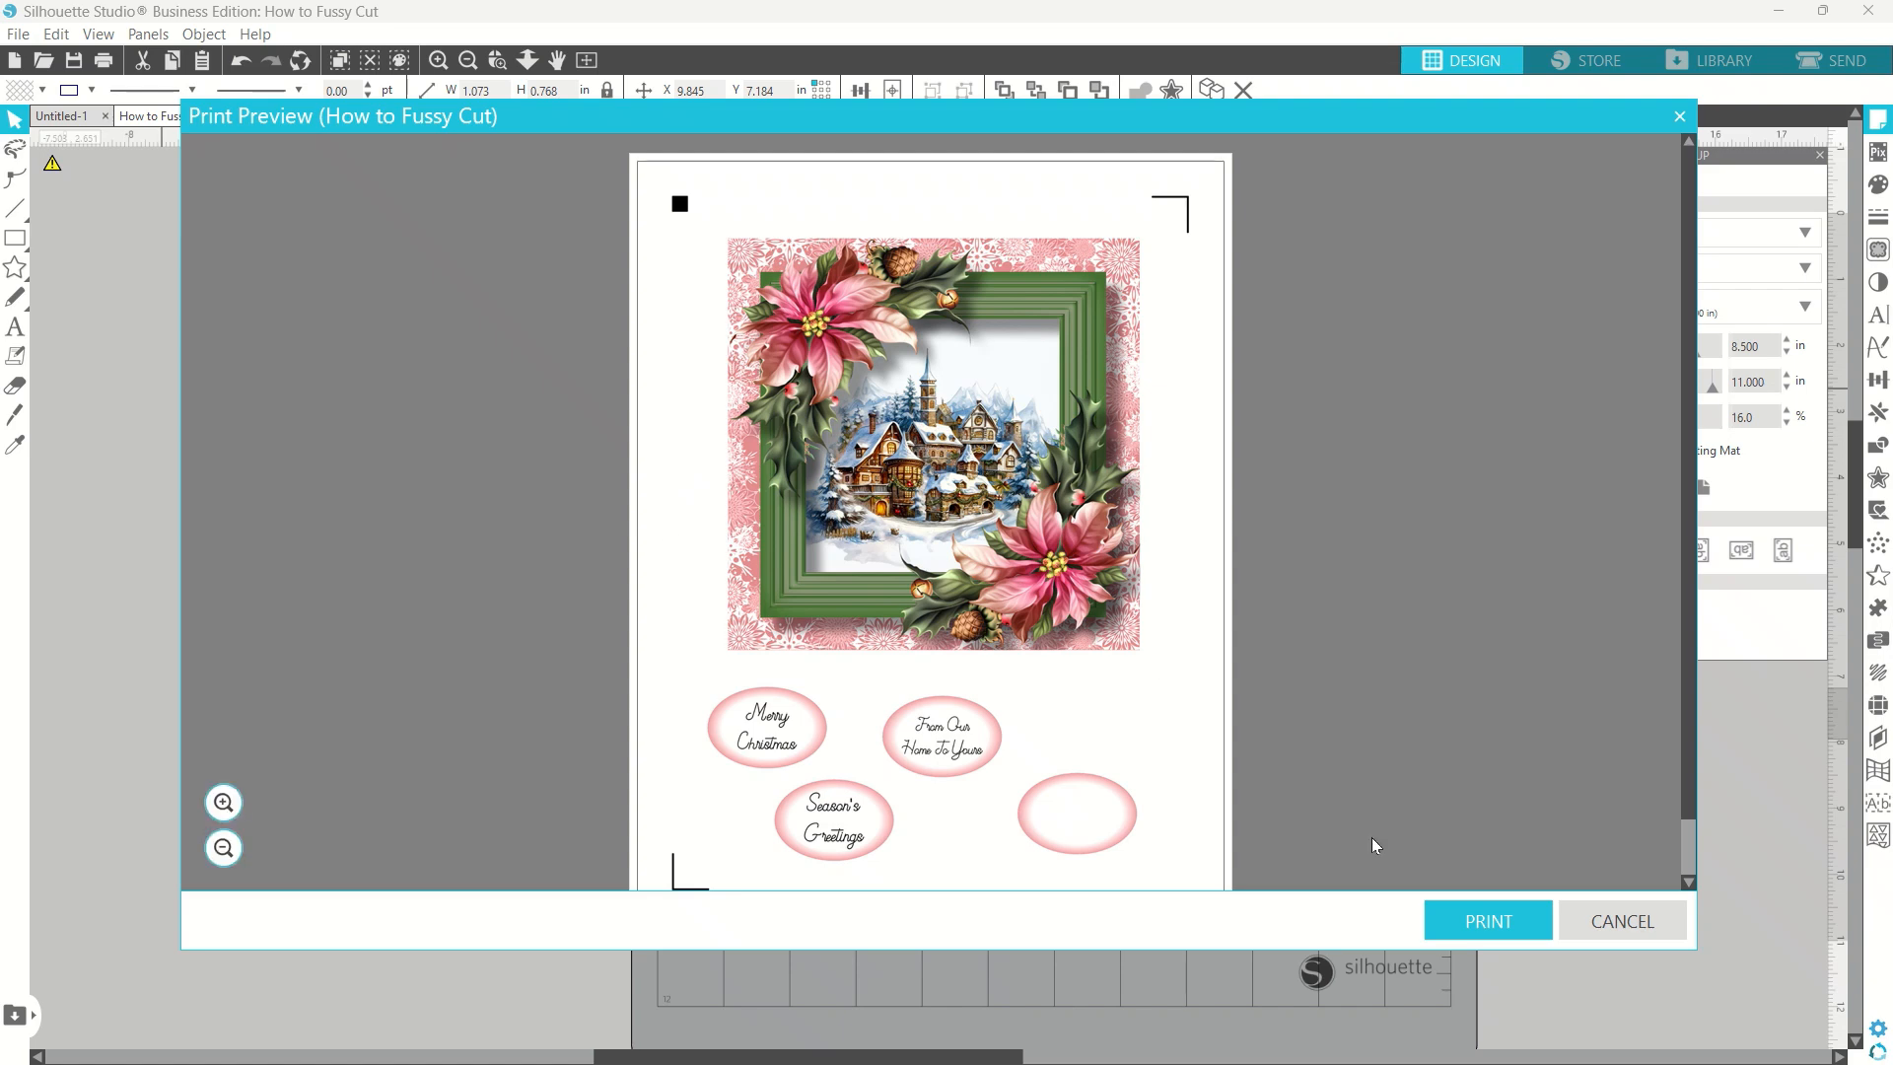
left_click(1598, 932)
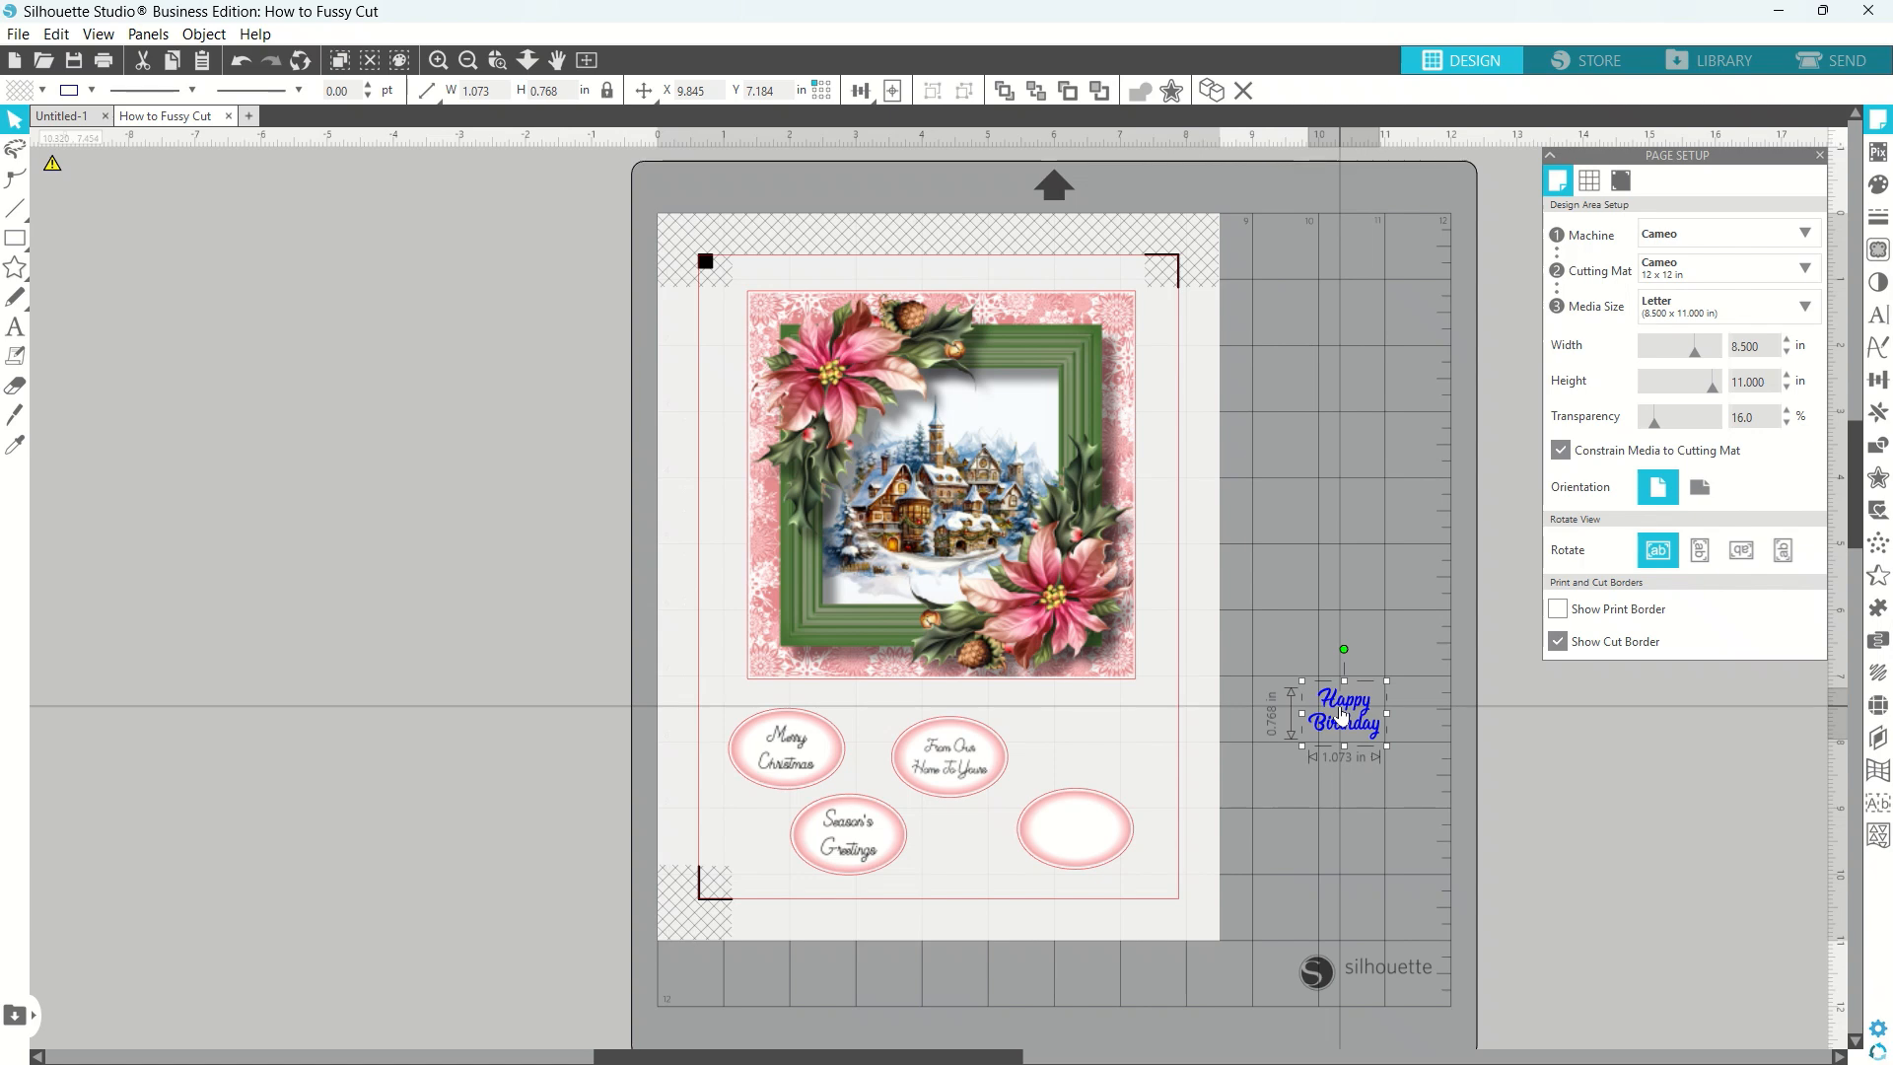
Move the "Happy Birthday" lettering back onto the blank oval tag, to about X 5.743, Y 8.914 in, and deselect it
left_click_drag(1339, 705, 1072, 826)
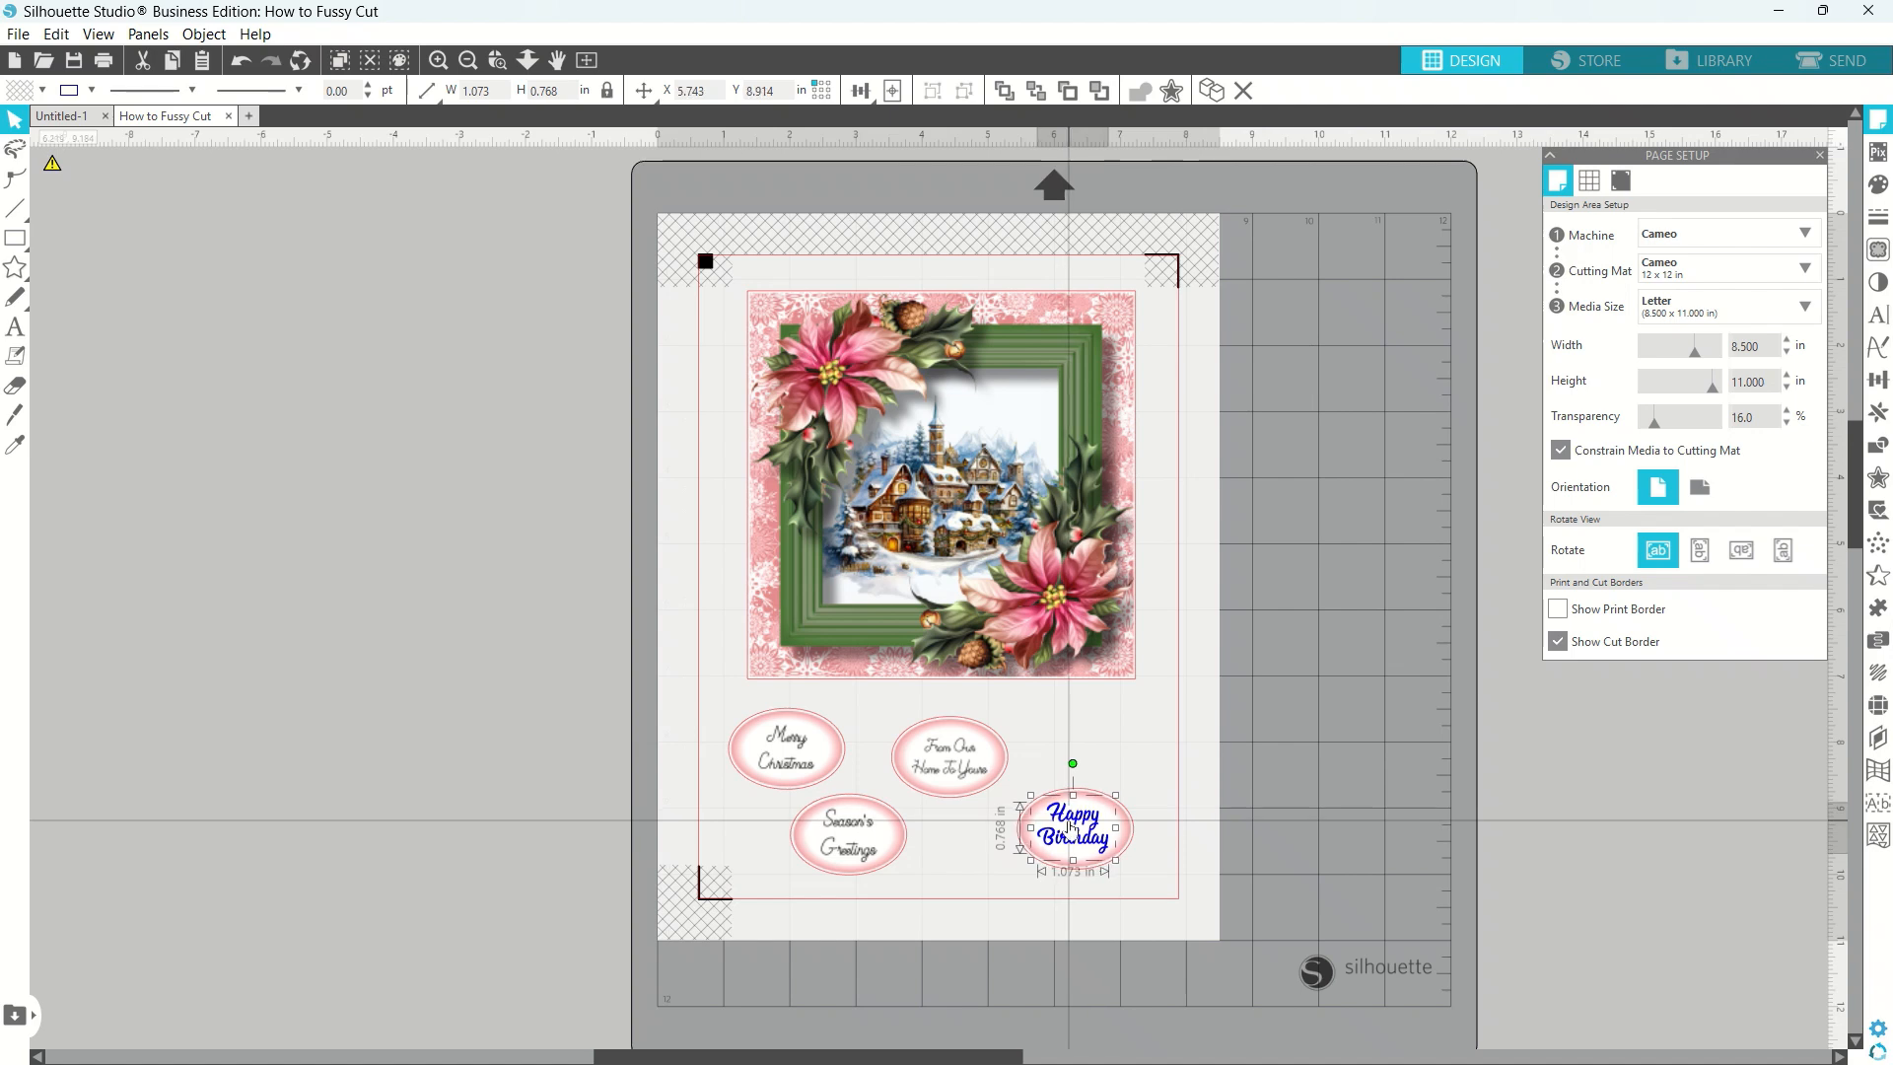
left_click(1304, 711)
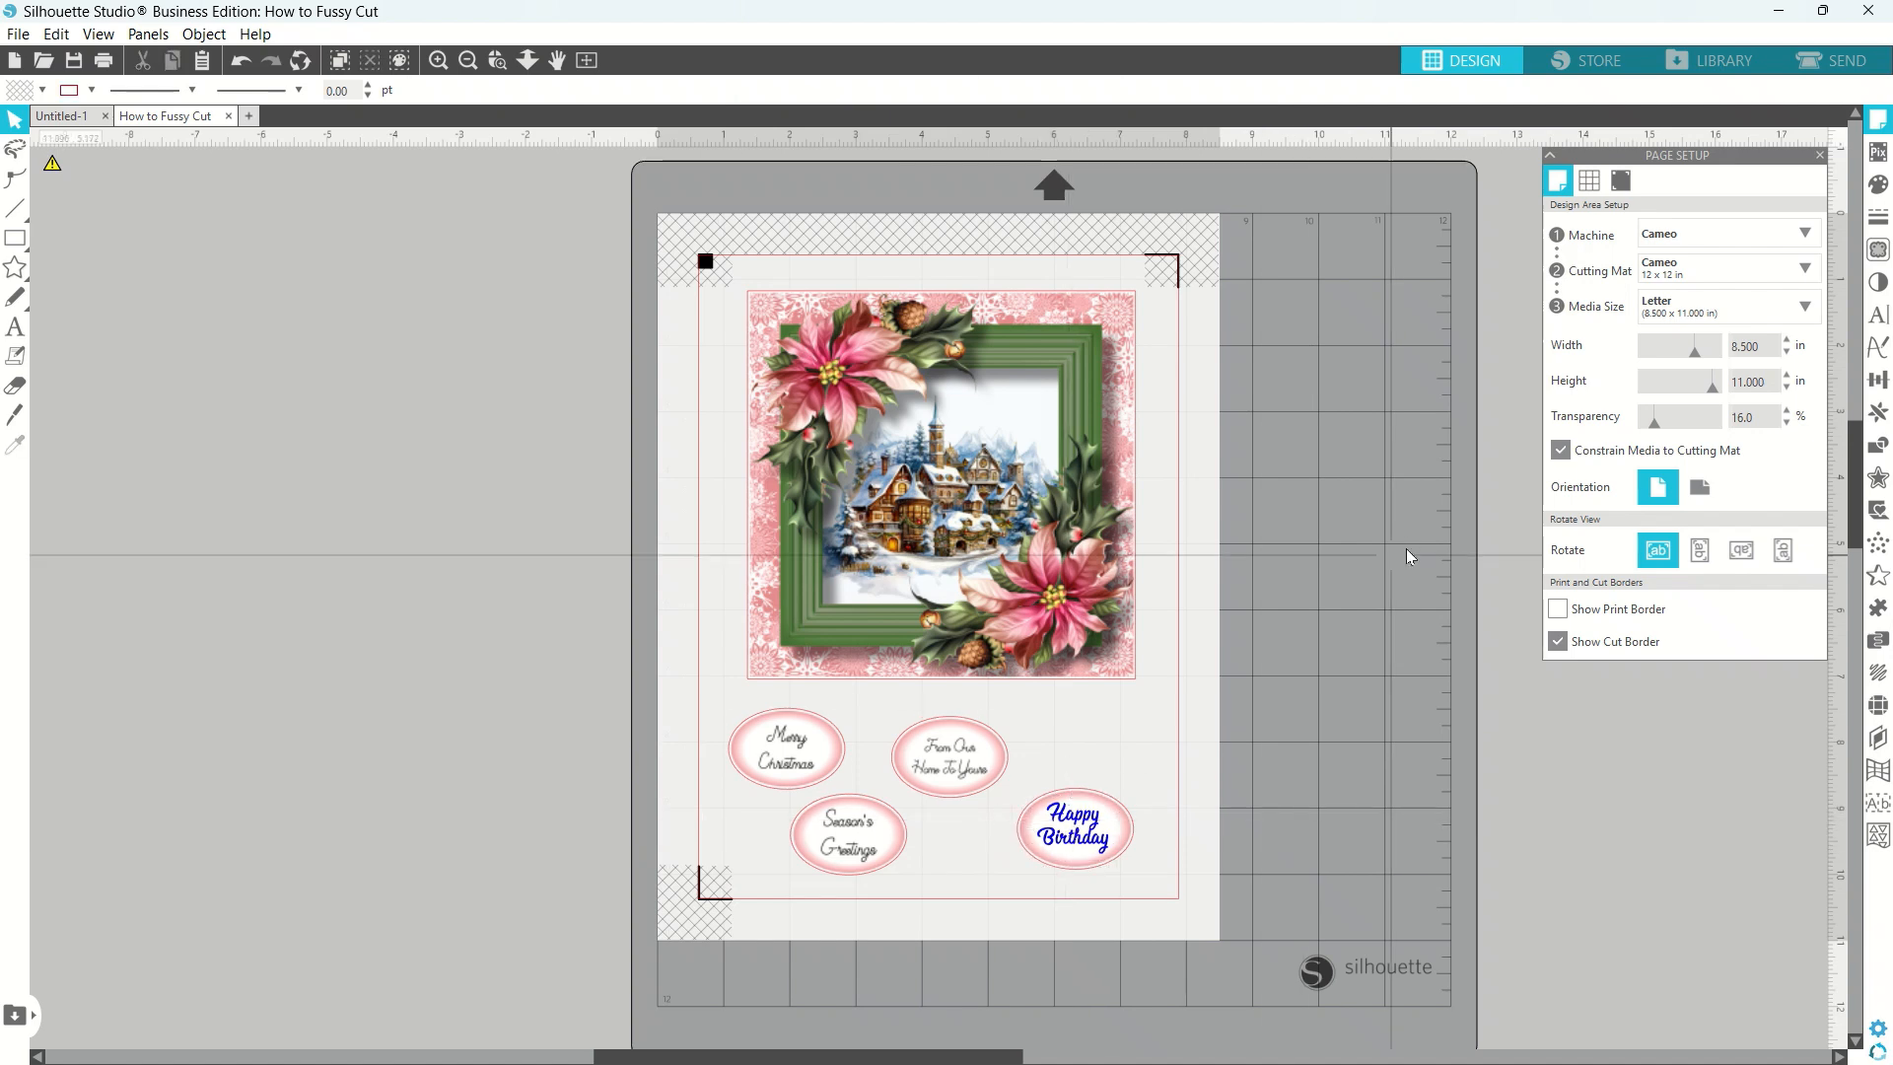
In the send settings, disable the red cut lines and enable only the blue sketch lines
left_click(1837, 65)
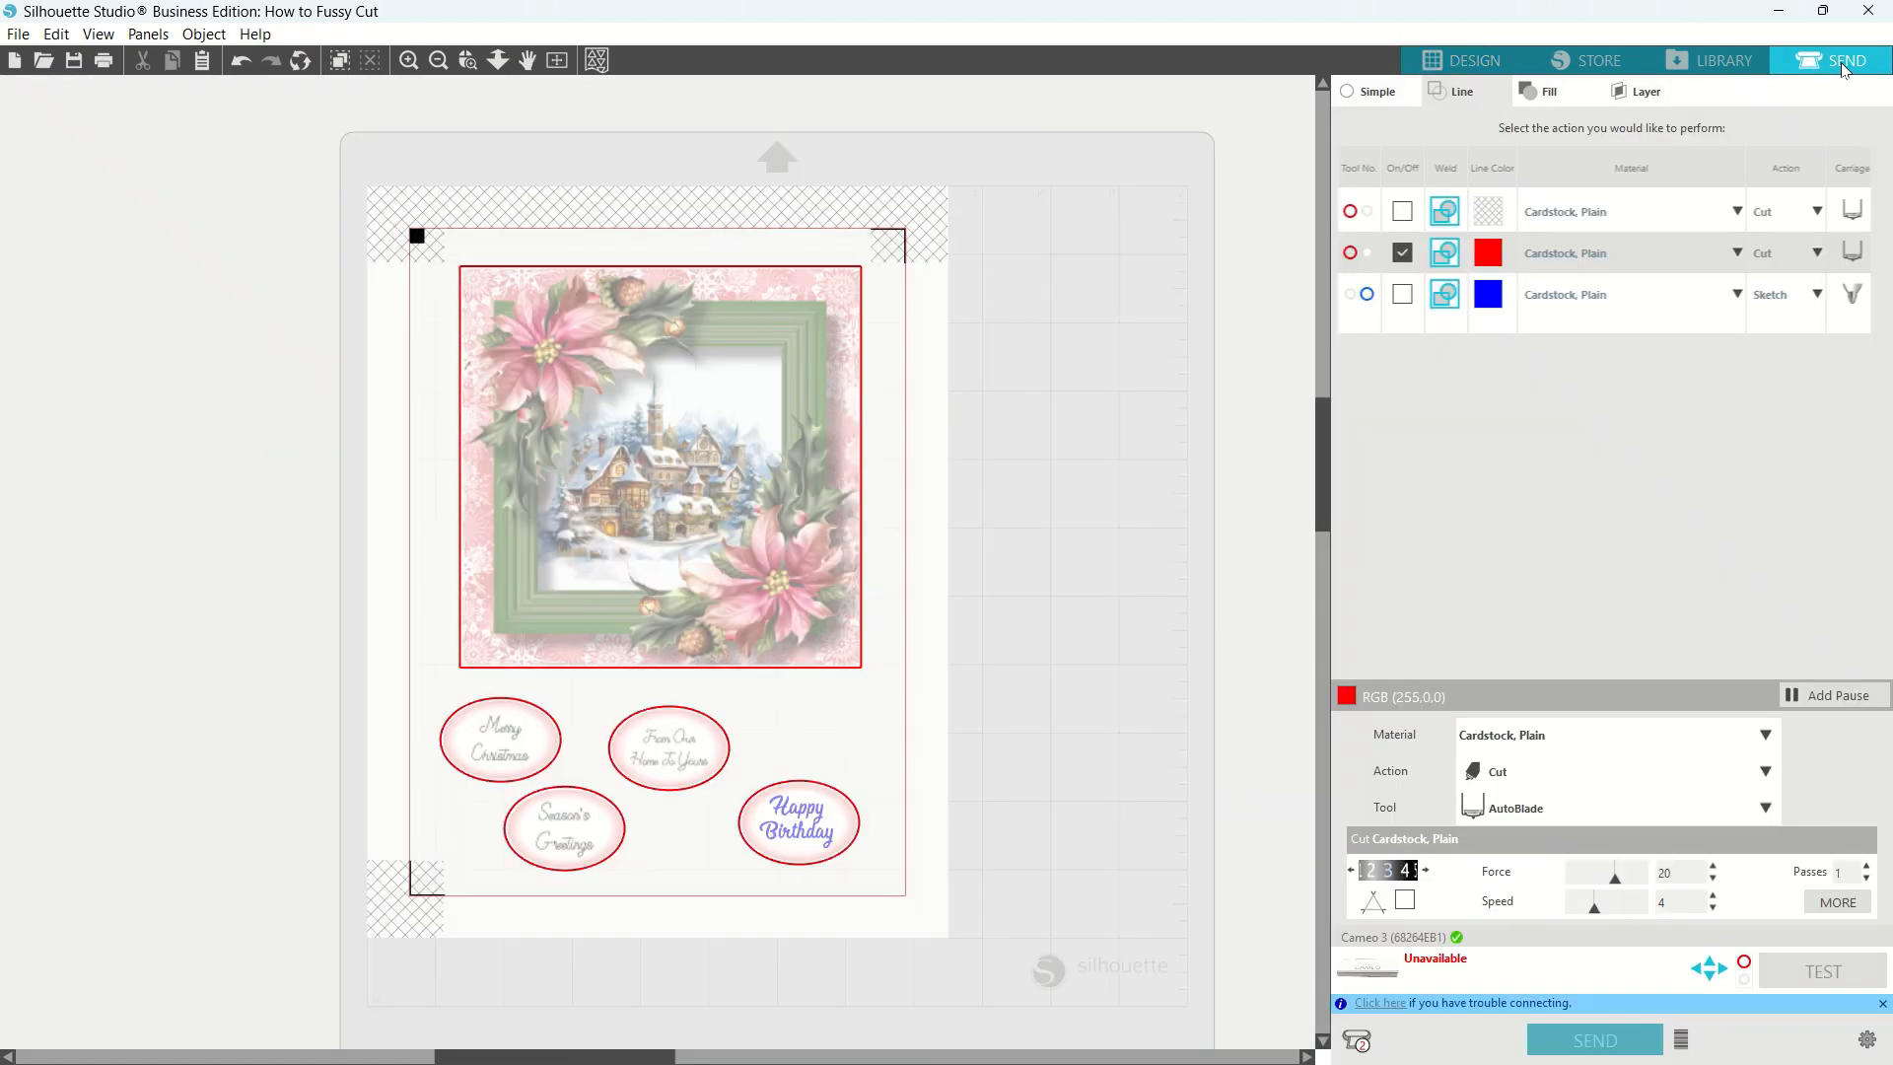
left_click(1400, 258)
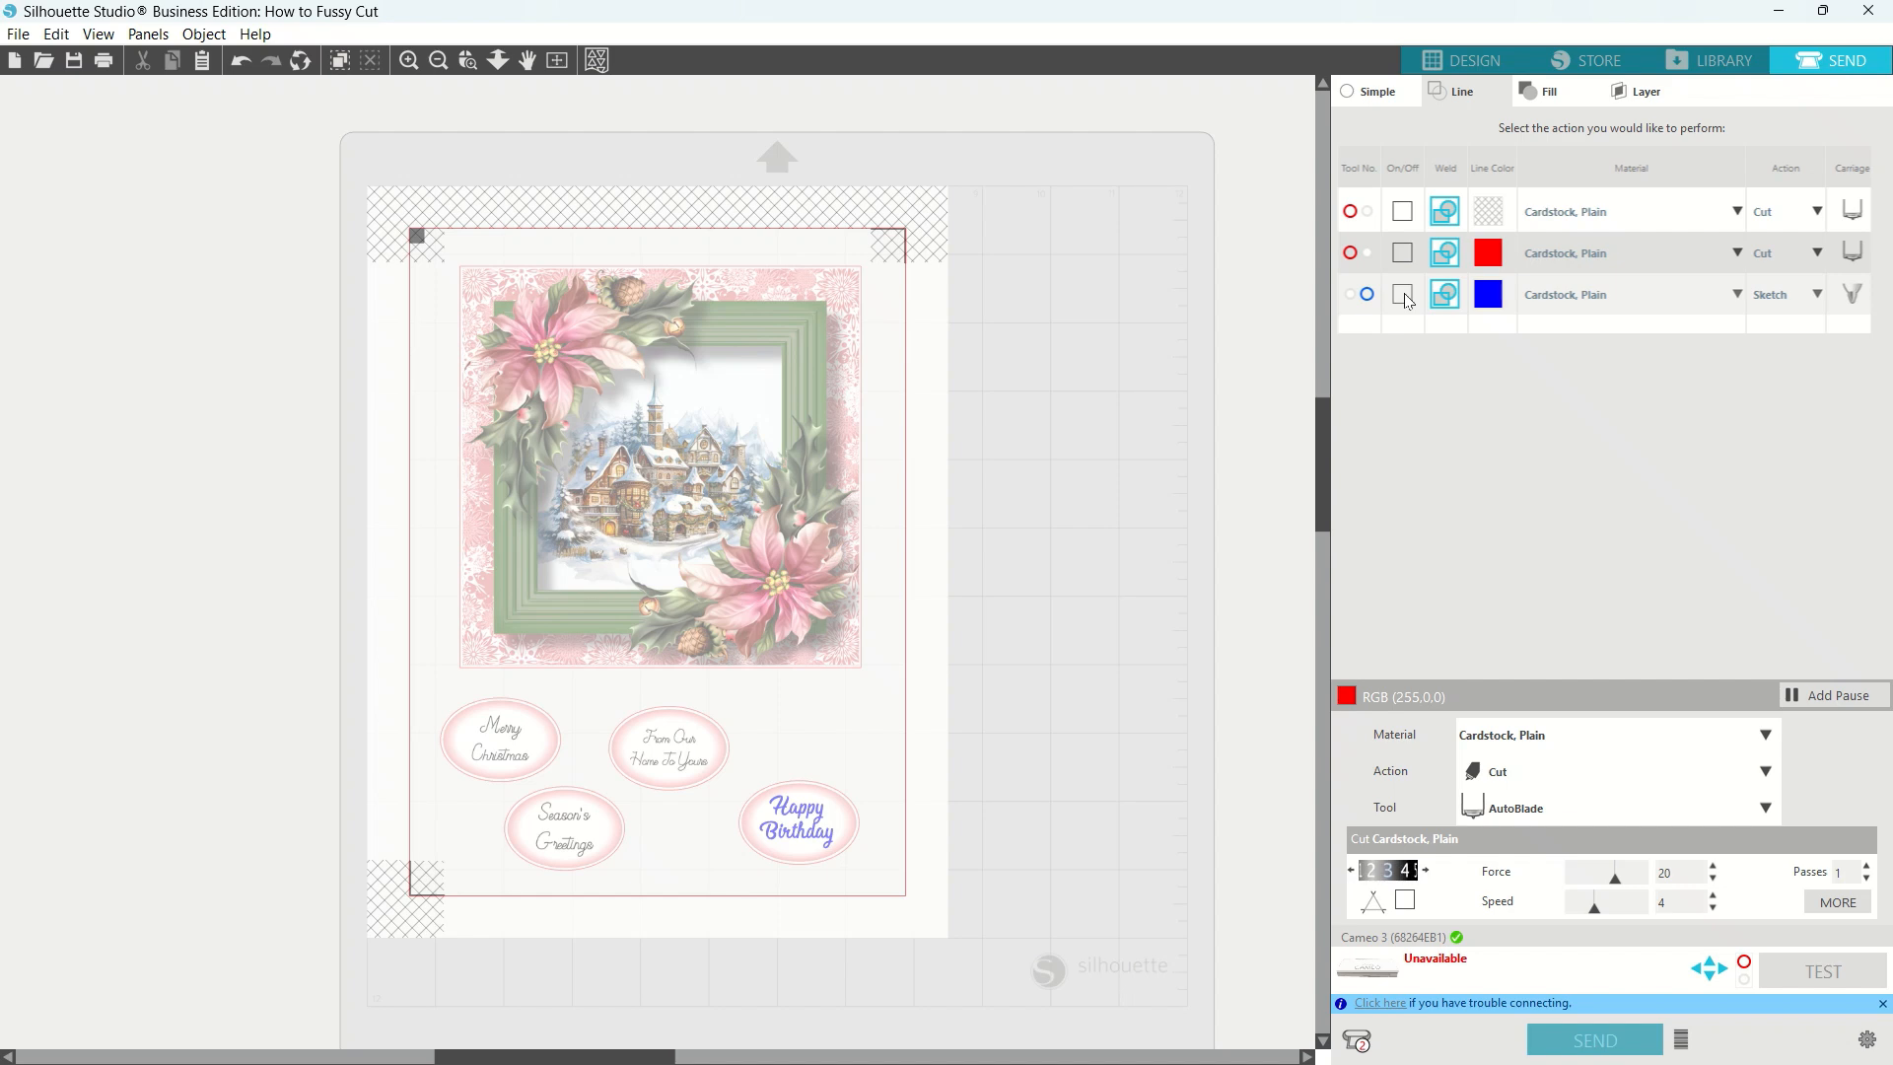
left_click(1405, 297)
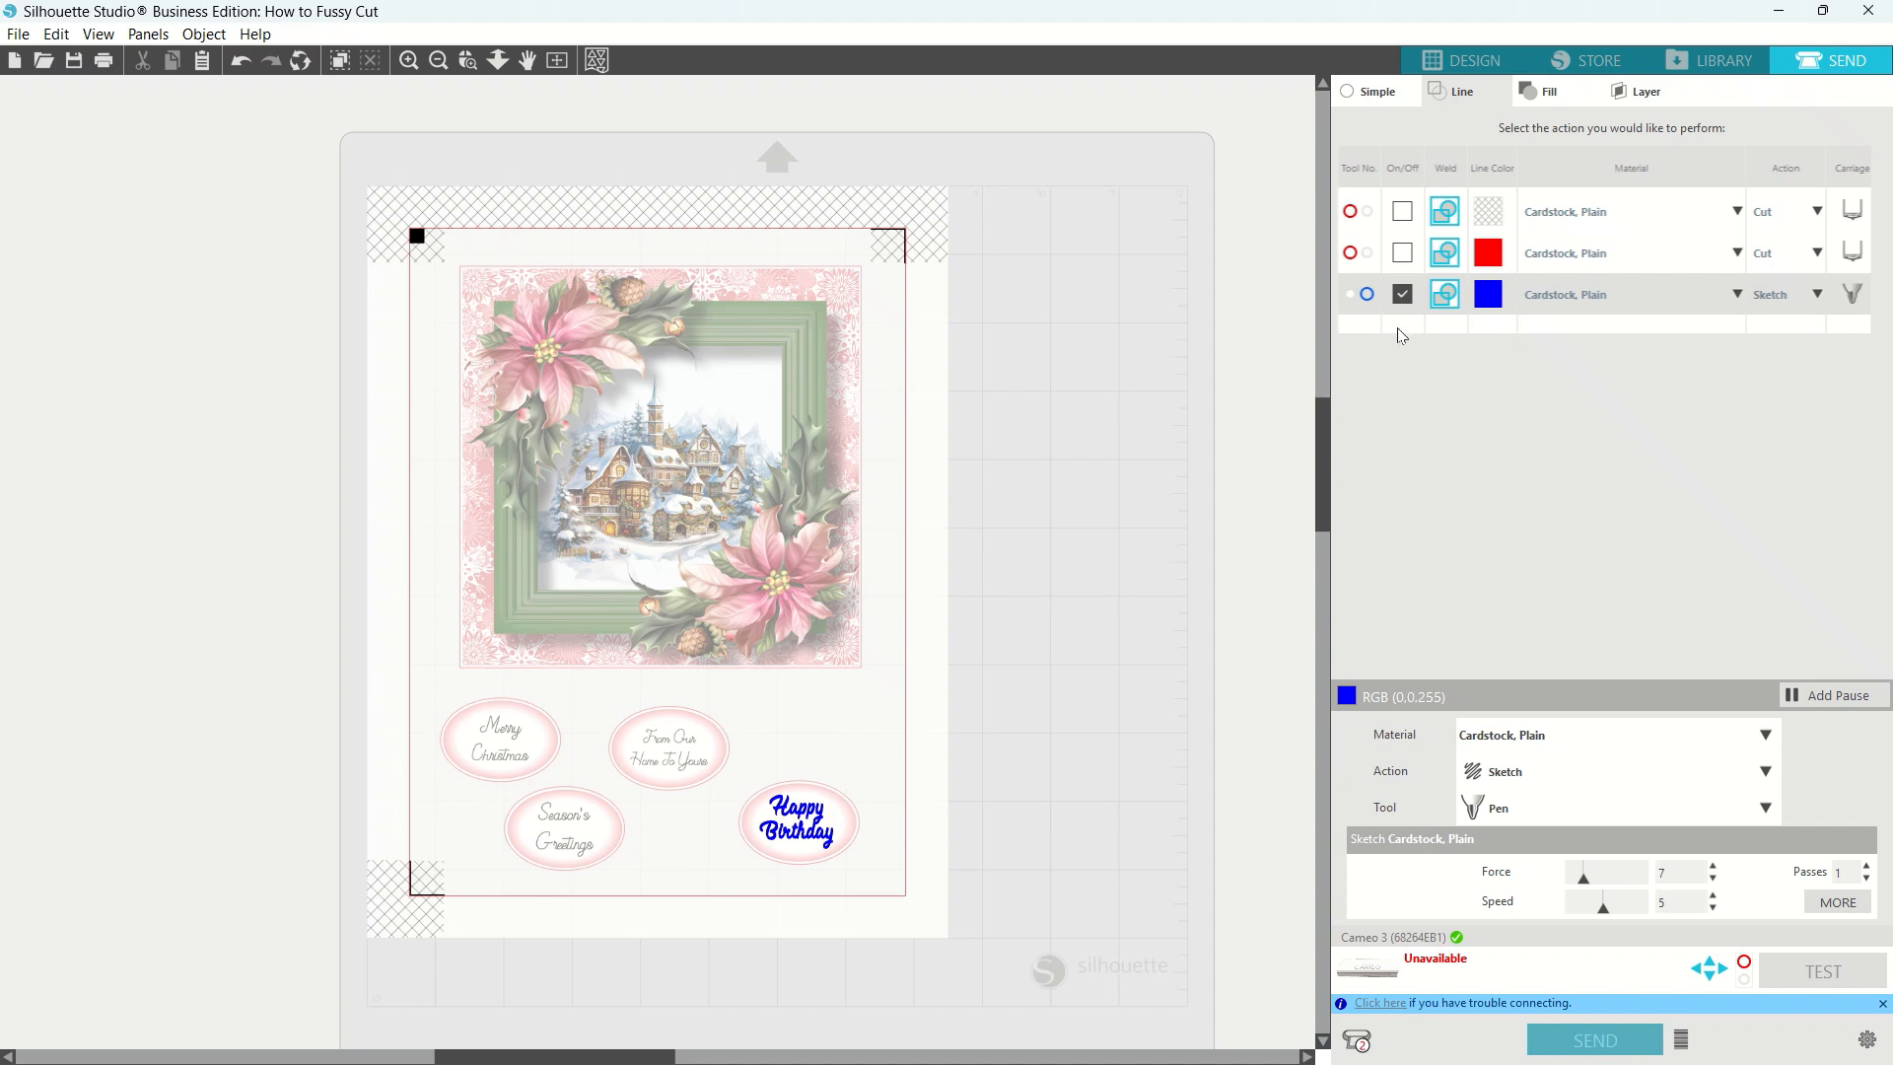
Disable the blue sketch lines and enable the red lines for cutting the card panel and tags
left_click(1403, 295)
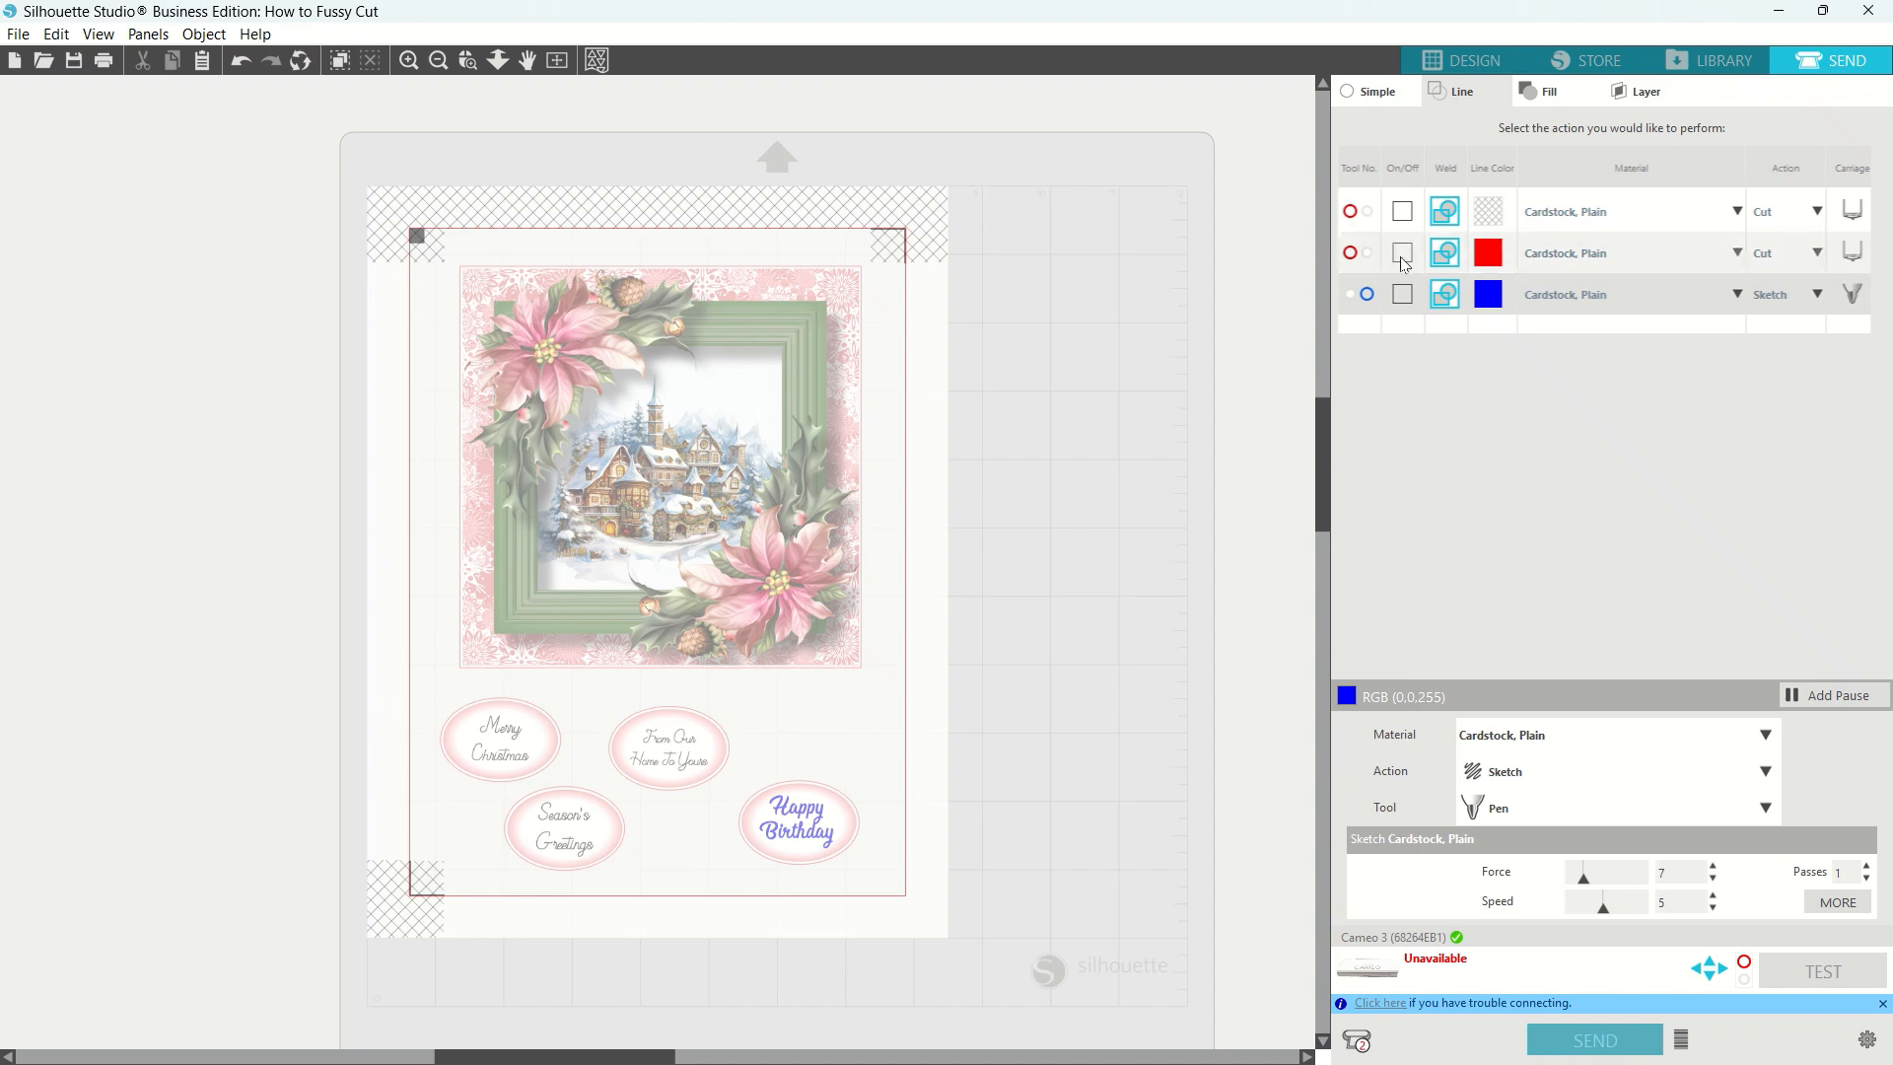
left_click(1402, 254)
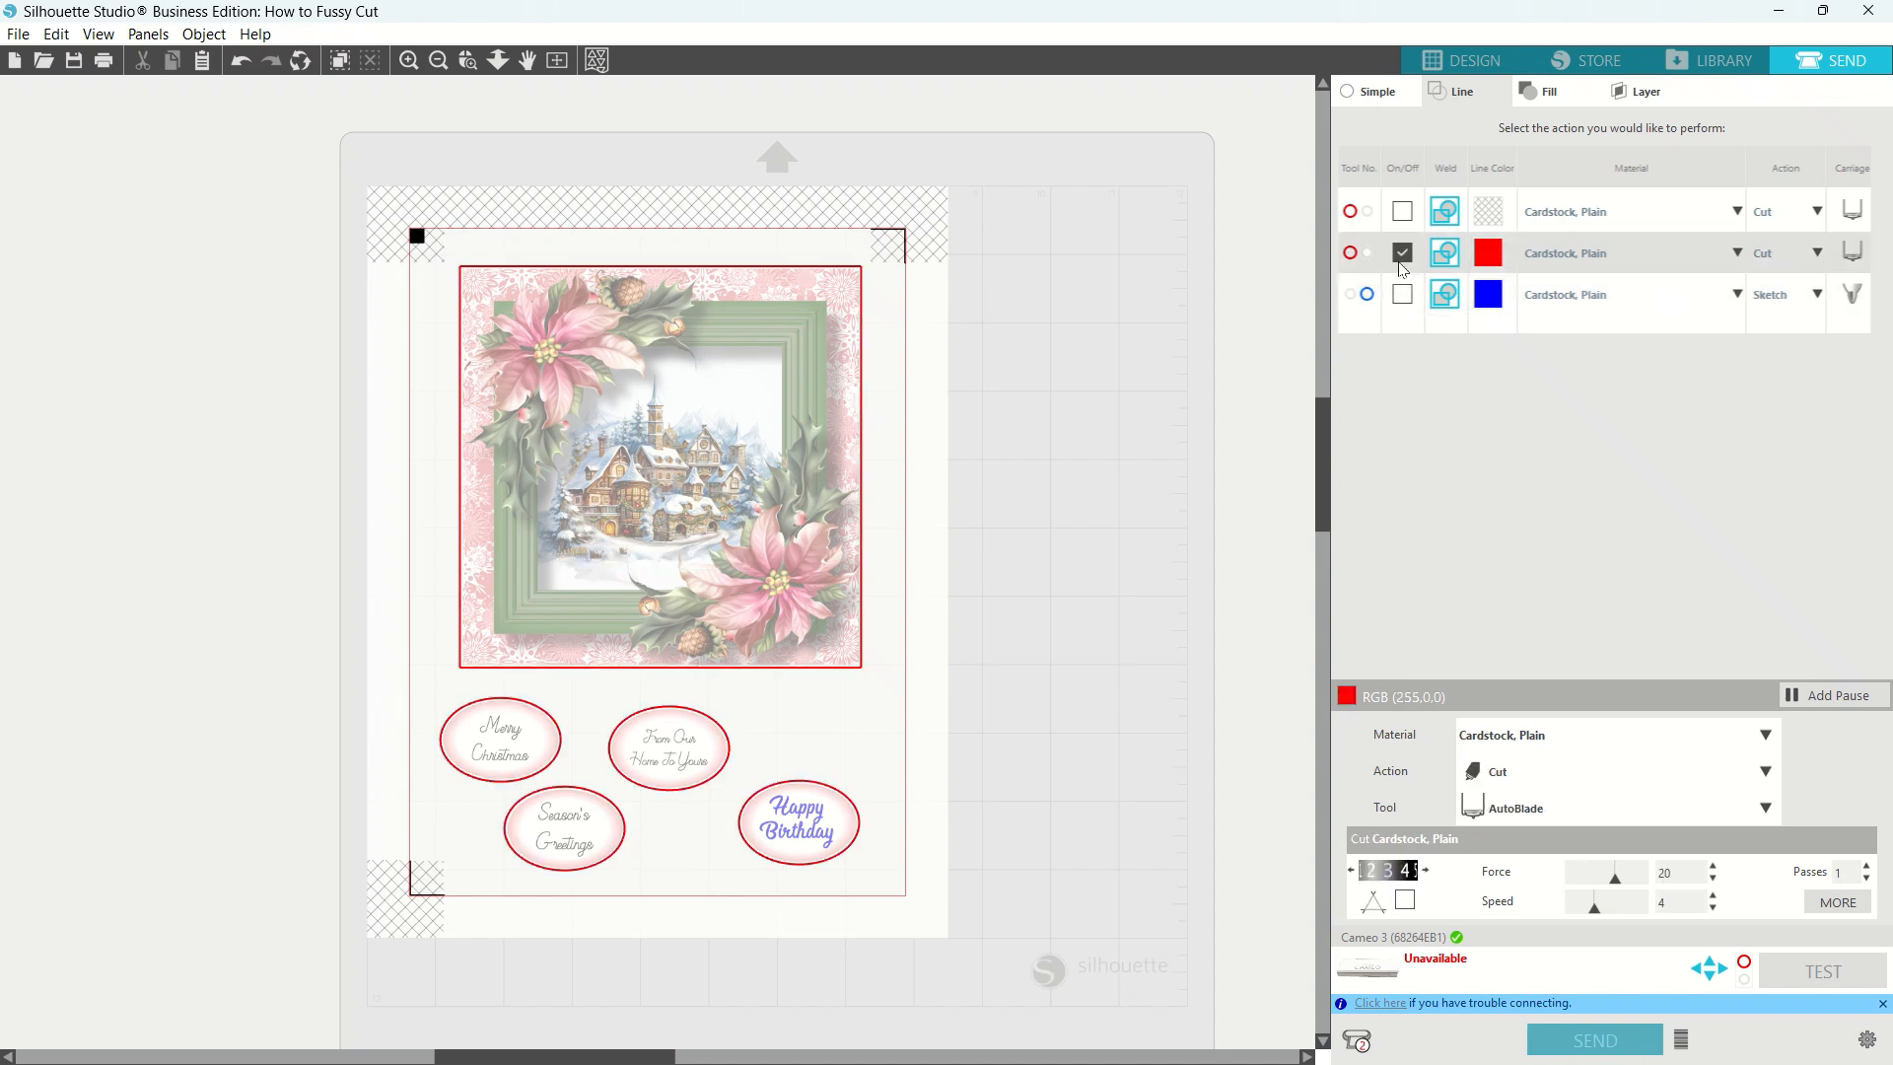